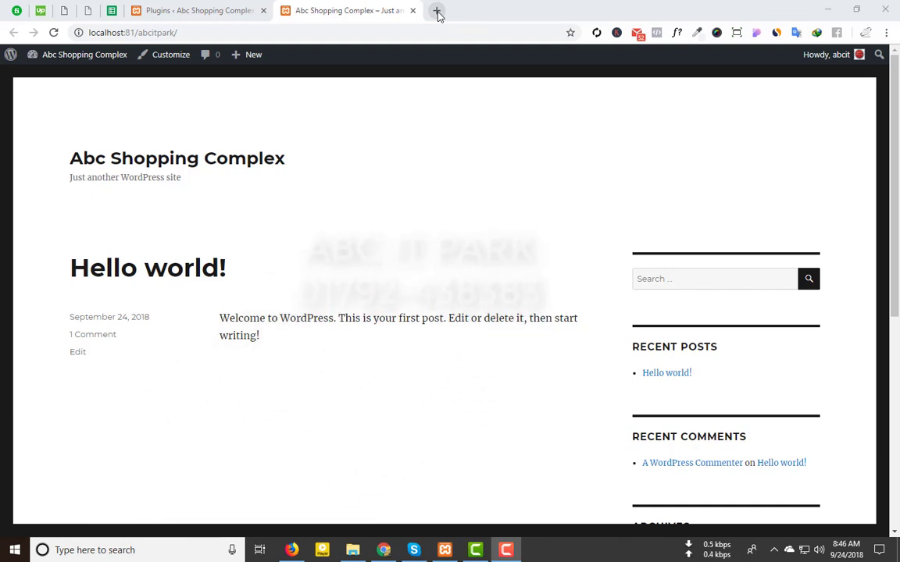
Step: Go to wordpress.org in a new tab and open the Themes directory
click(437, 11)
text(wor)
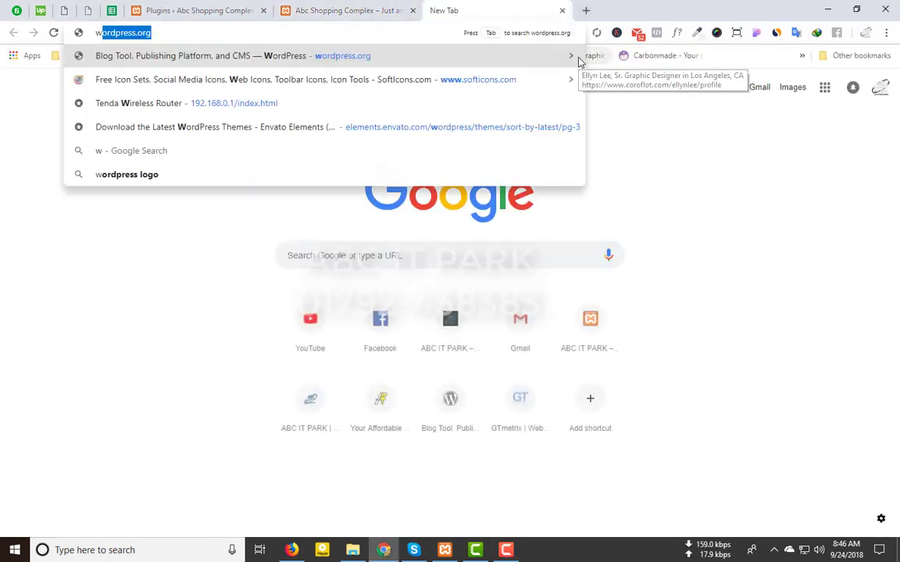
text(dpress.org)
key(Return)
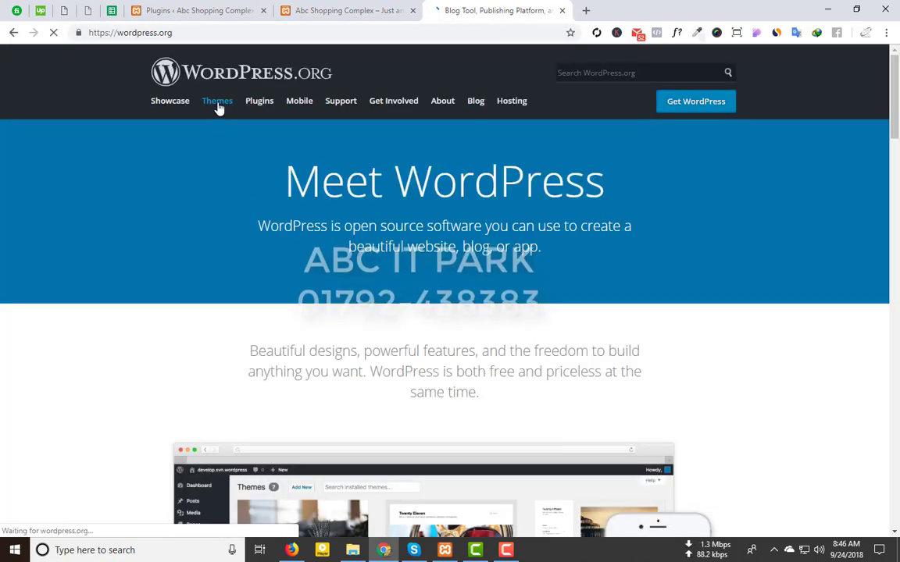
click(218, 107)
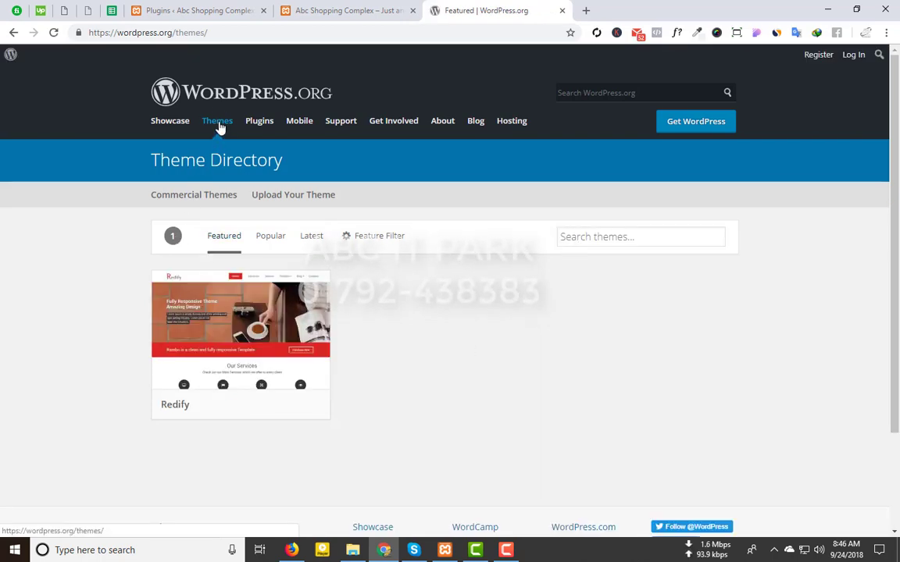
click(218, 122)
Step: Search the theme directory for 'shop isle' to list the Shop Isle and Coffeeisle results
click(608, 237)
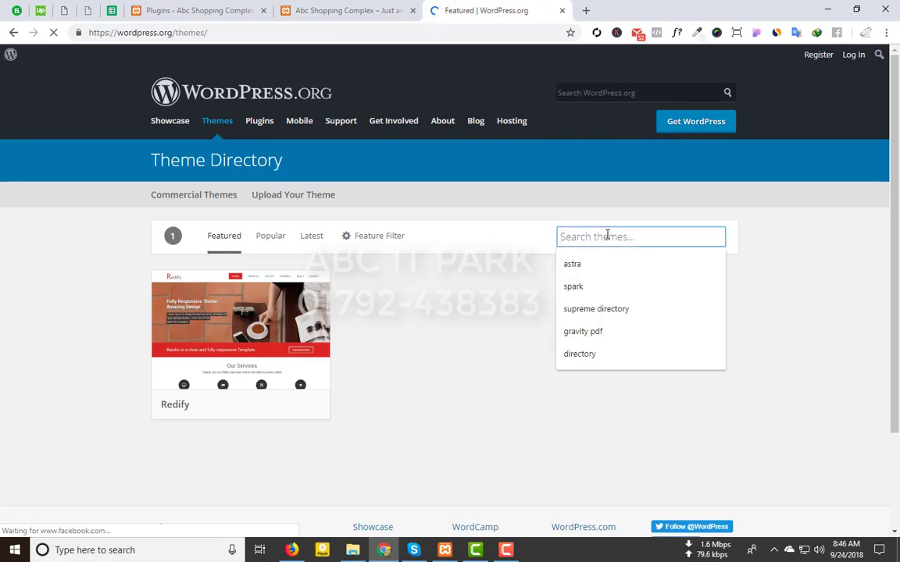
text(shop isl)
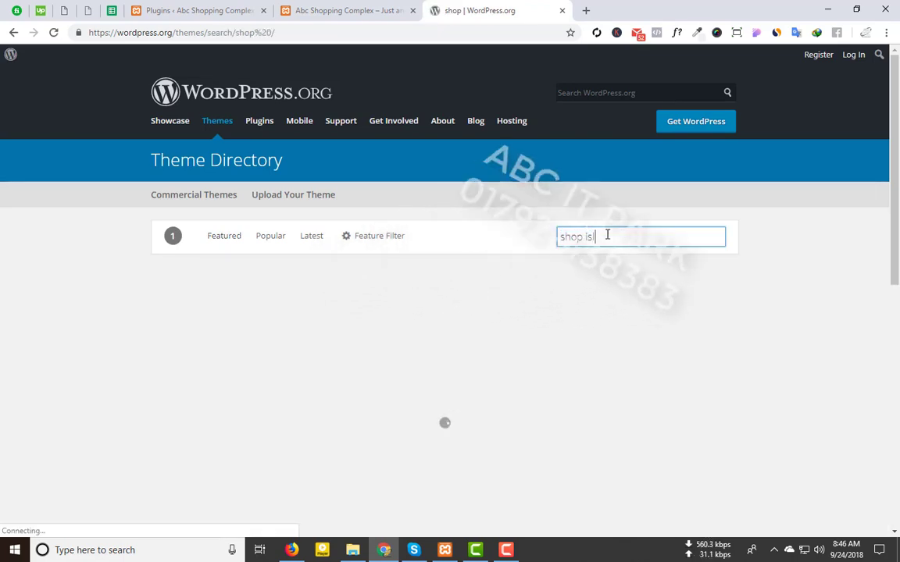
text(e)
scroll(186, 379, down, 1)
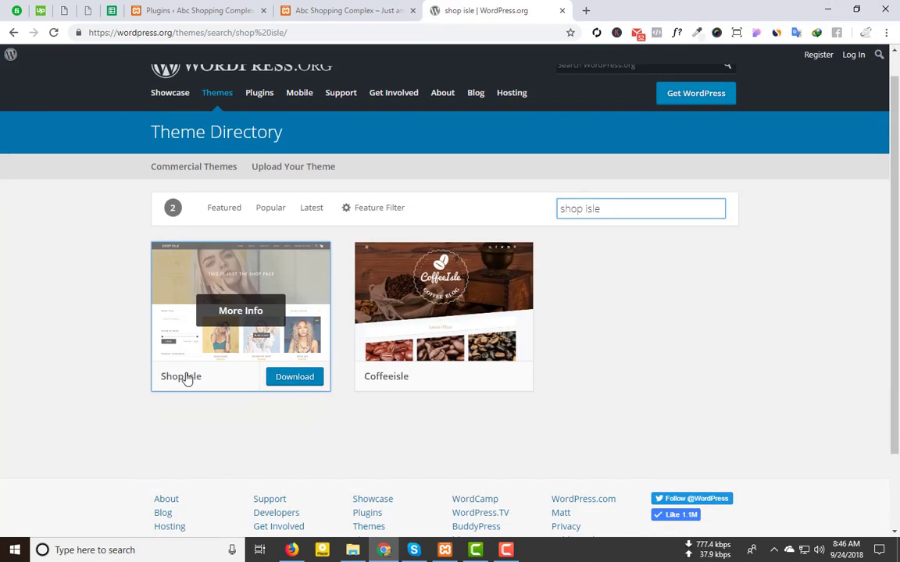
scroll(185, 380, down, 2)
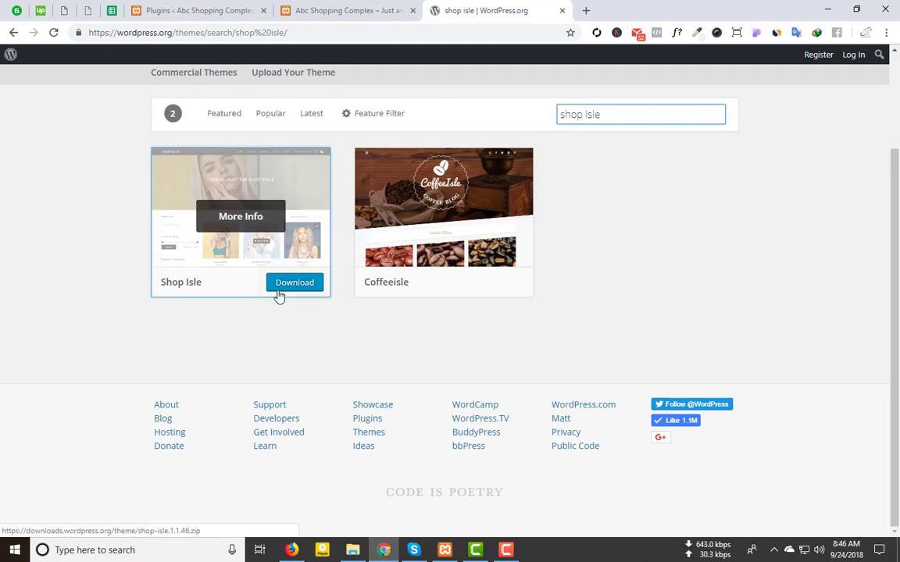
Step: In the site admin, go to Appearance > Themes > Add New and start a theme search
click(238, 9)
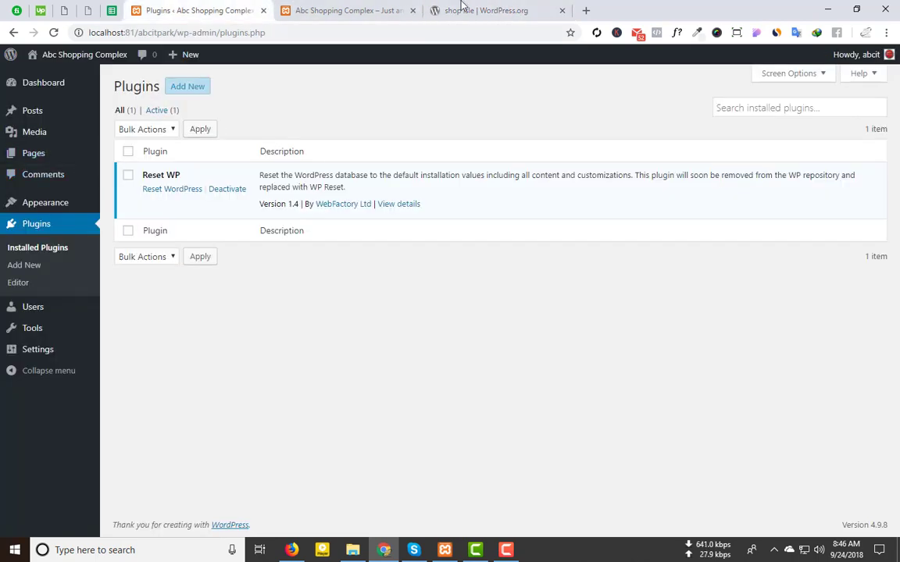
click(156, 202)
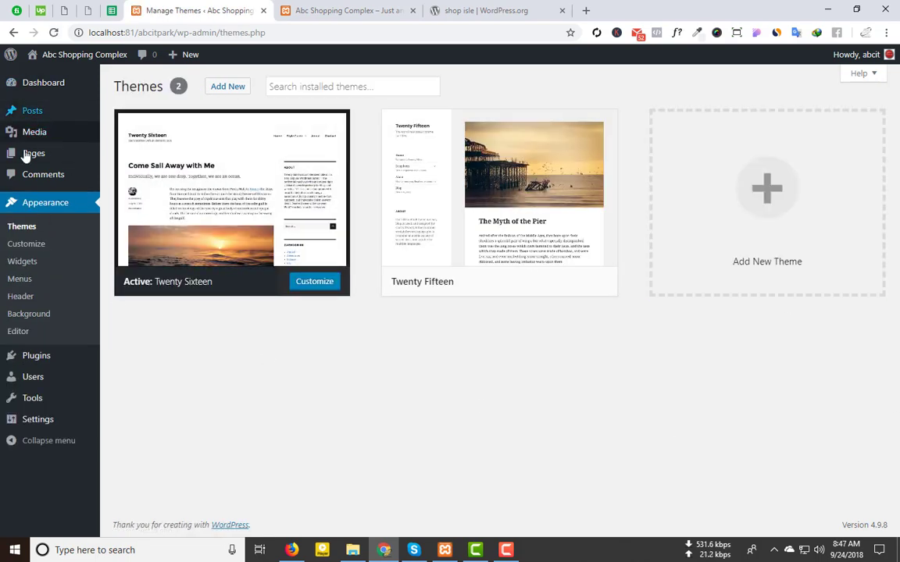
click(226, 86)
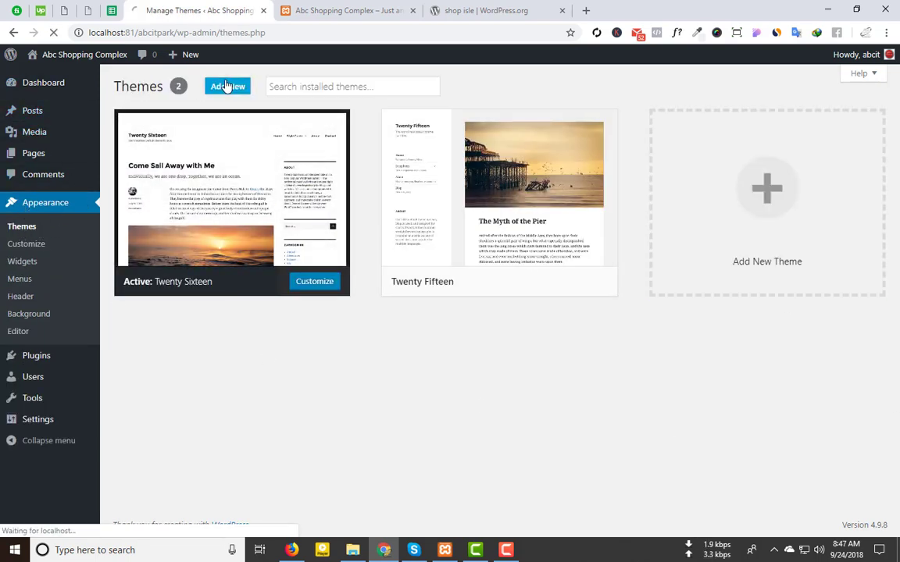
click(762, 122)
text(shp)
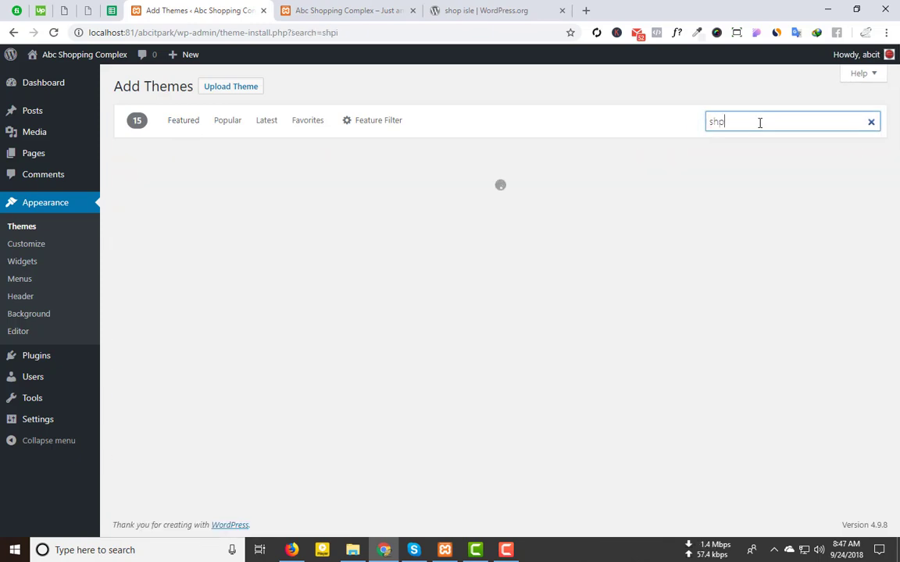
text(ip isle)
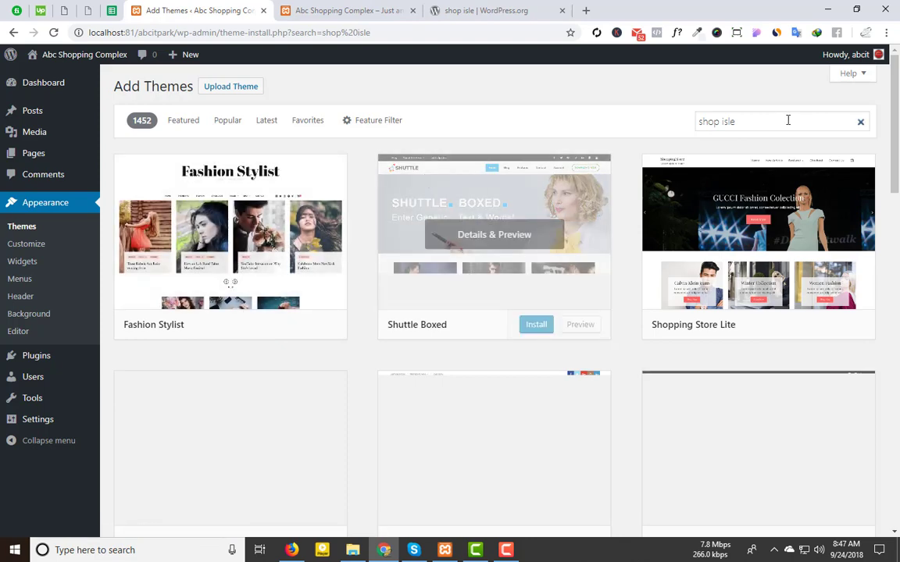
click(756, 121)
scroll(609, 242, down, 4)
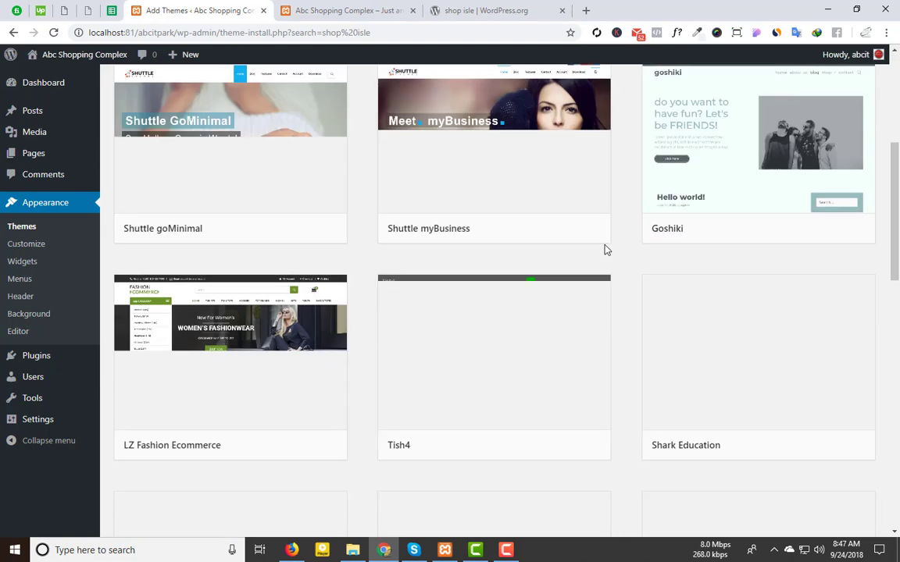
scroll(606, 250, up, 4)
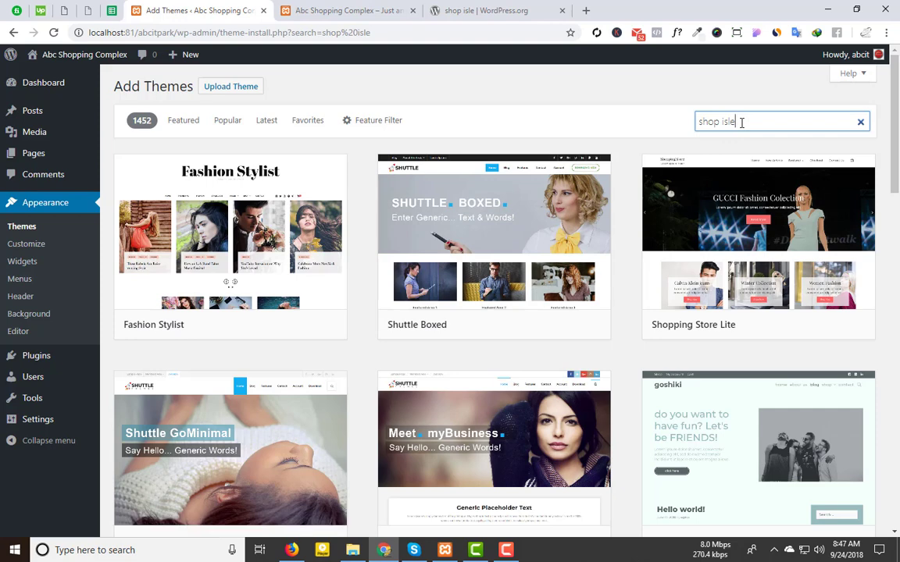
Step: Correct the theme search to 'shop isle' and install the Shop Isle theme
click(746, 122)
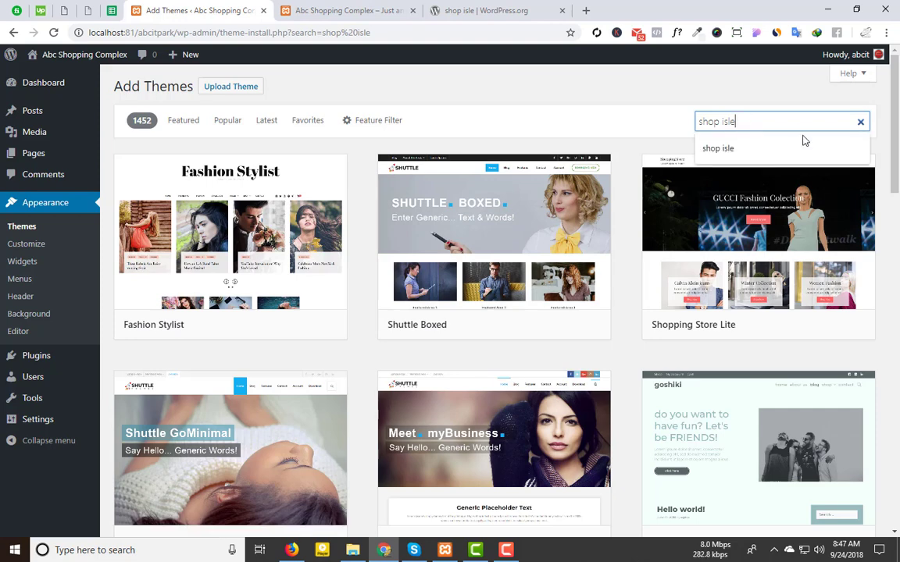
click(752, 153)
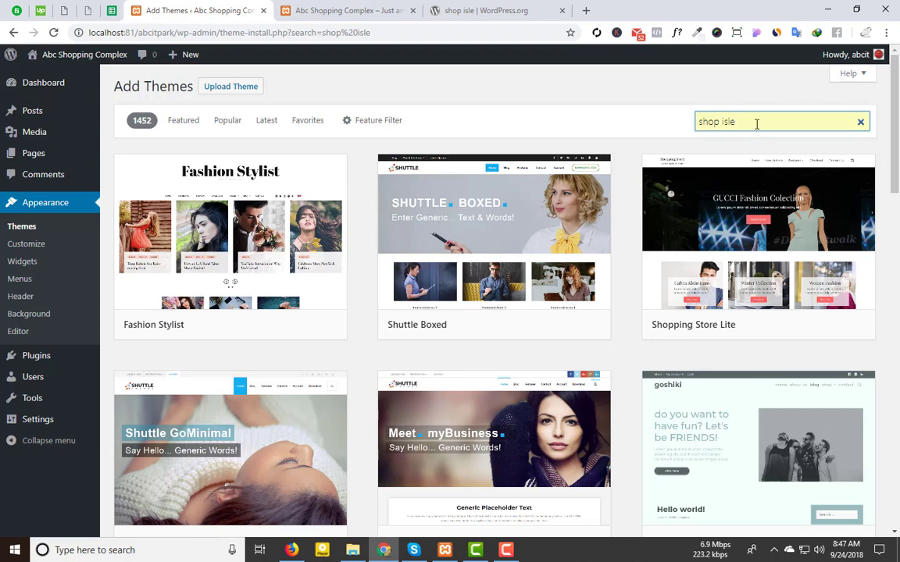
triple_click(760, 121)
key(BackSpace)
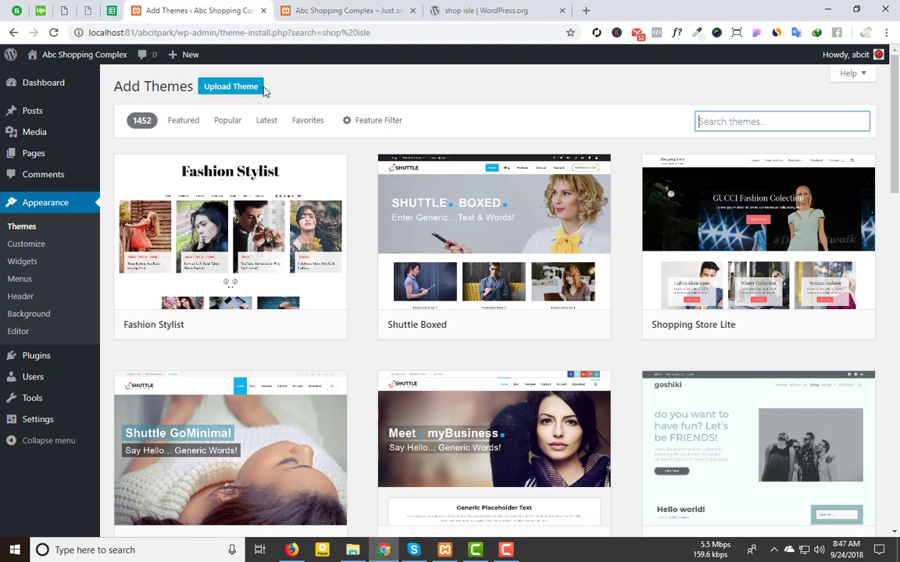
click(747, 123)
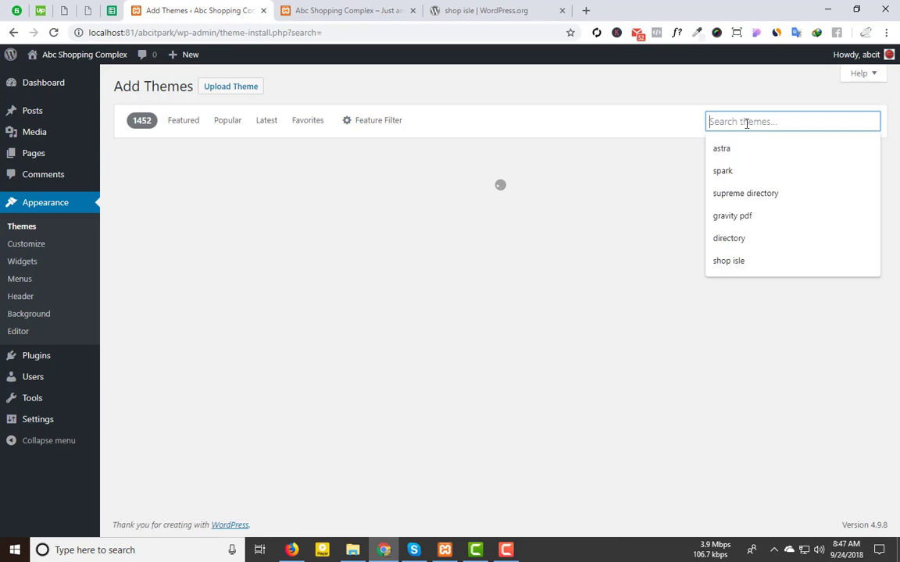
text(shop isle)
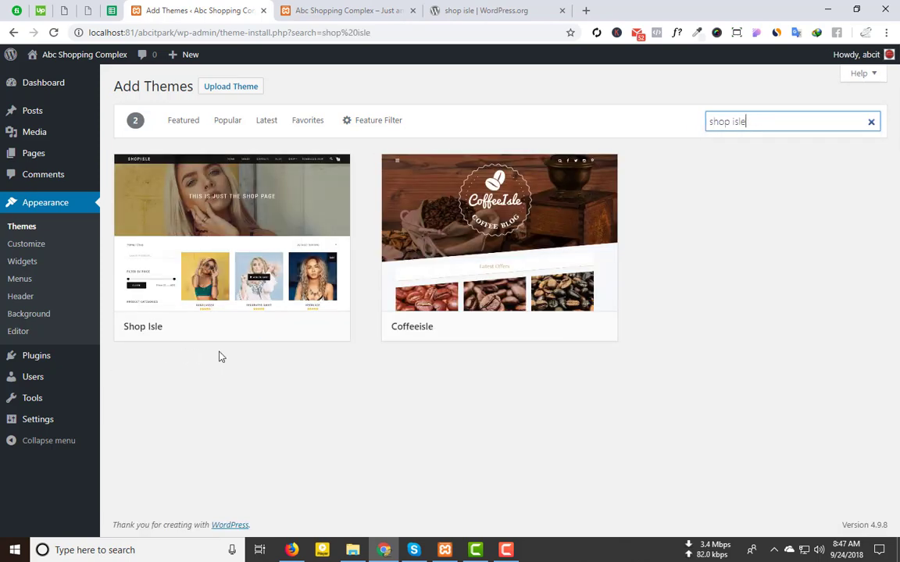
click(271, 327)
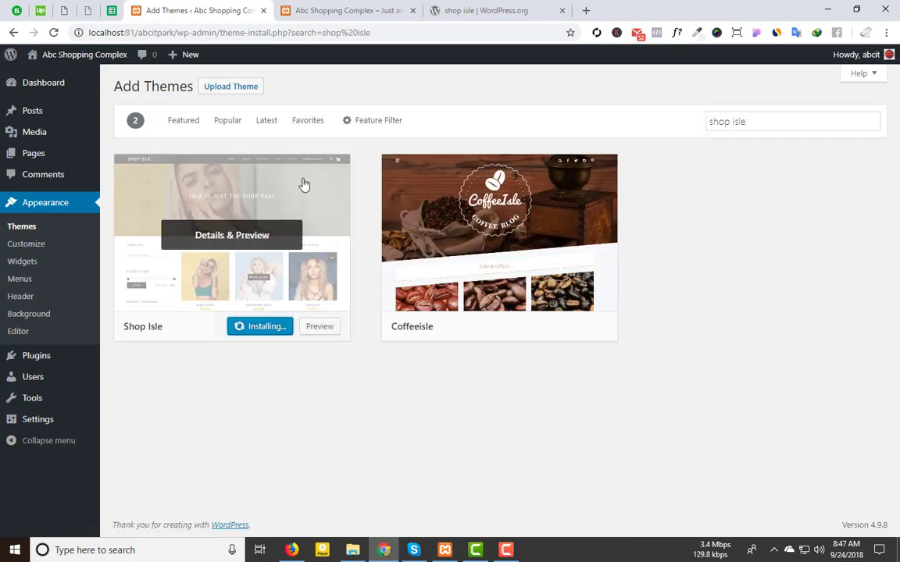
Step: Open the Shop Isle theme page on WordPress.org and its ThemeIsle homepage
click(449, 9)
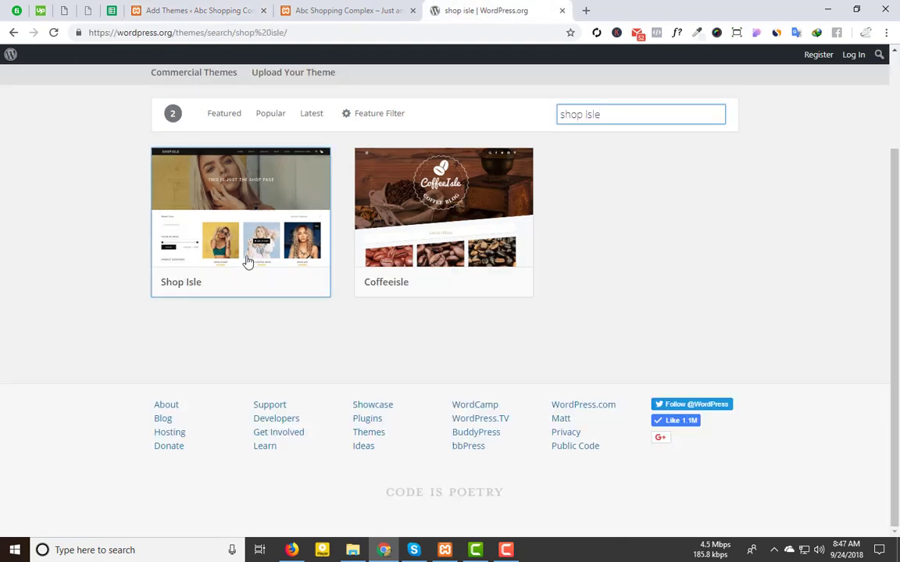
click(247, 261)
click(589, 295)
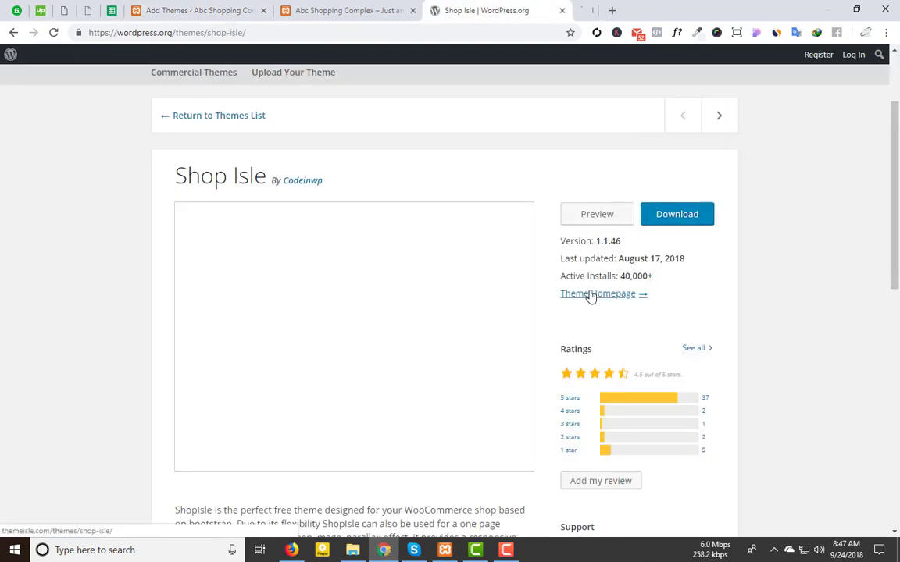
click(608, 13)
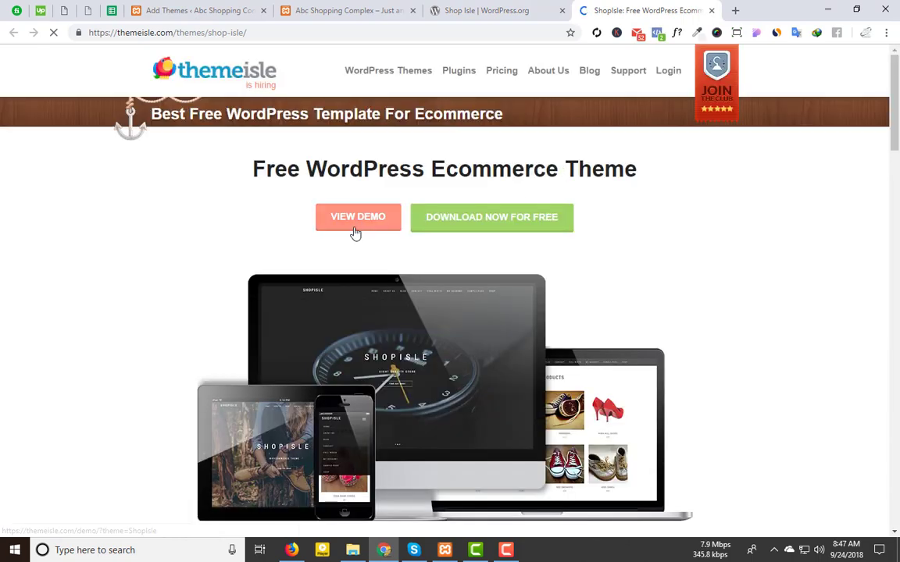
Step: Launch the live ShopIsle demo in a new tab
click(353, 225)
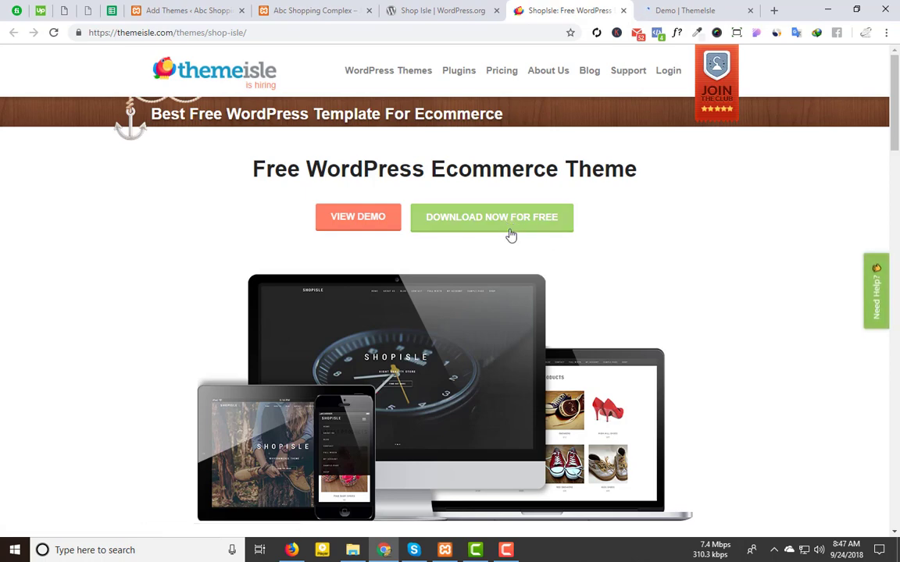
scroll(519, 243, down, 3)
scroll(519, 243, down, 1)
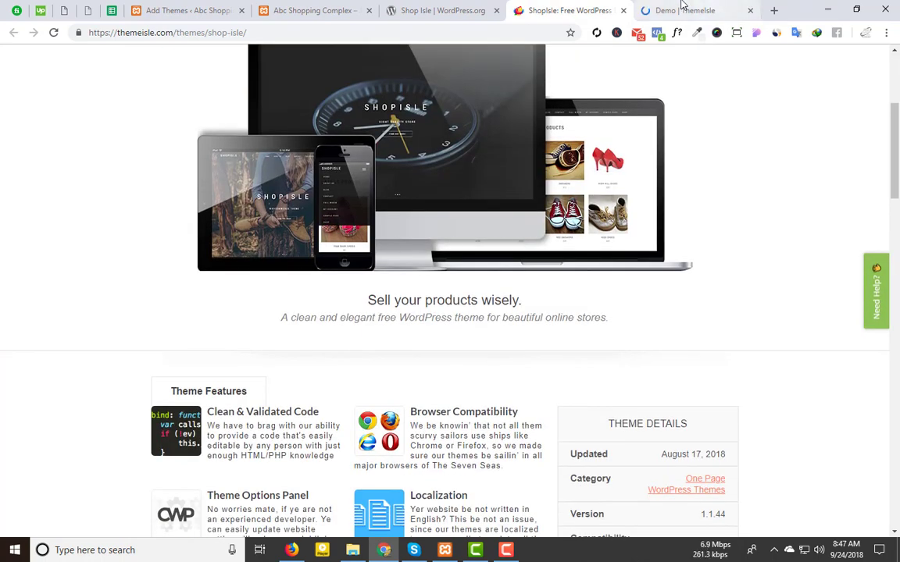
click(680, 10)
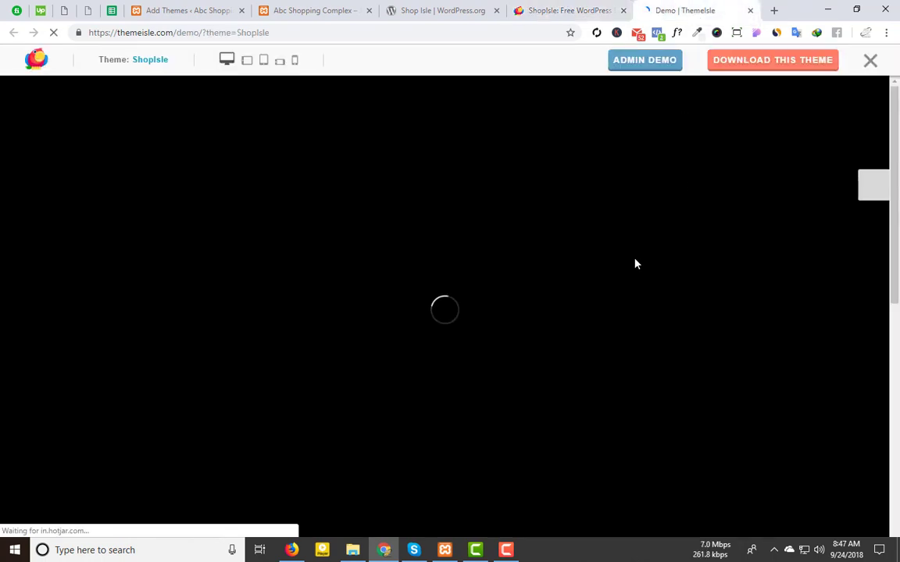
Step: Show the ShopIsle demo without the preview bar and go back one hero slide
click(870, 60)
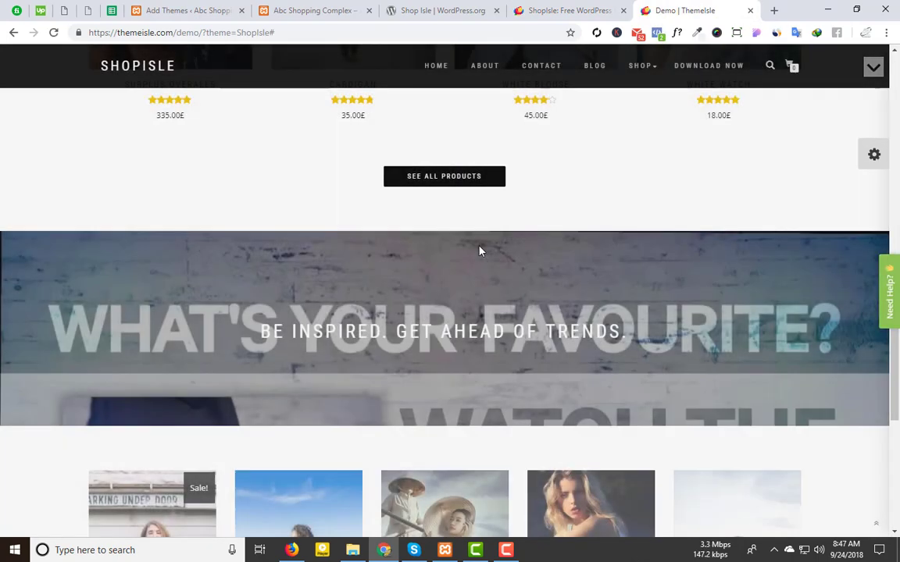
scroll(479, 248, up, 2)
scroll(480, 250, up, 10)
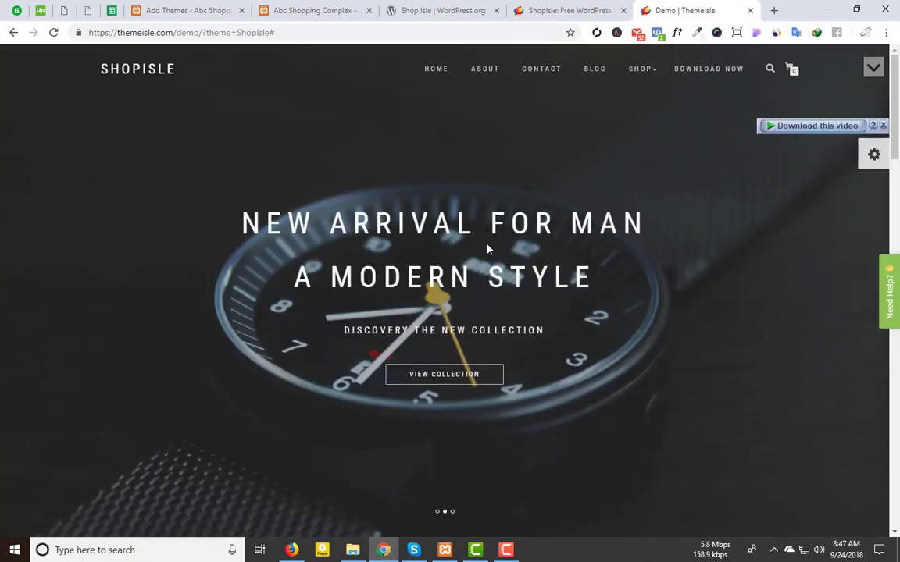
click(10, 296)
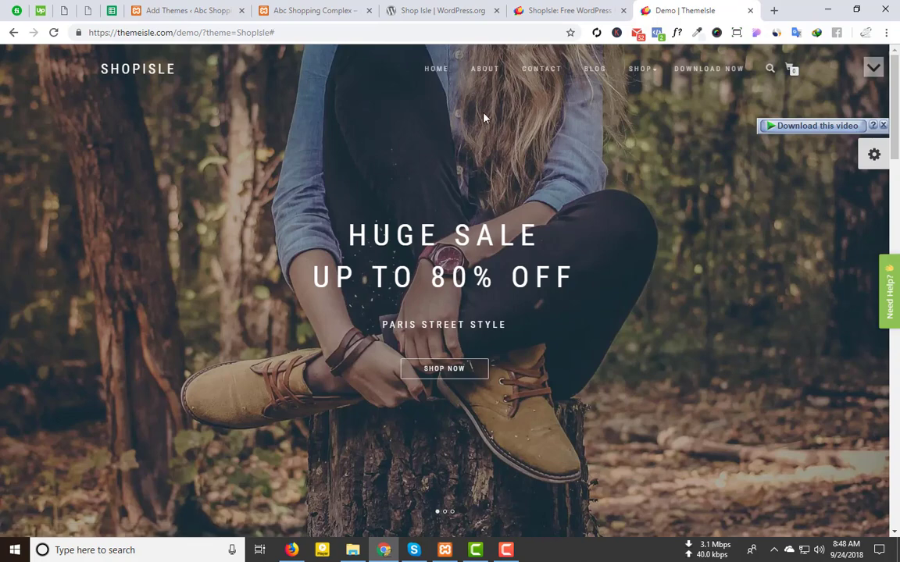
Step: Scroll through the ShopIsle demo shop to see its sections and products
scroll(616, 236, down, 5)
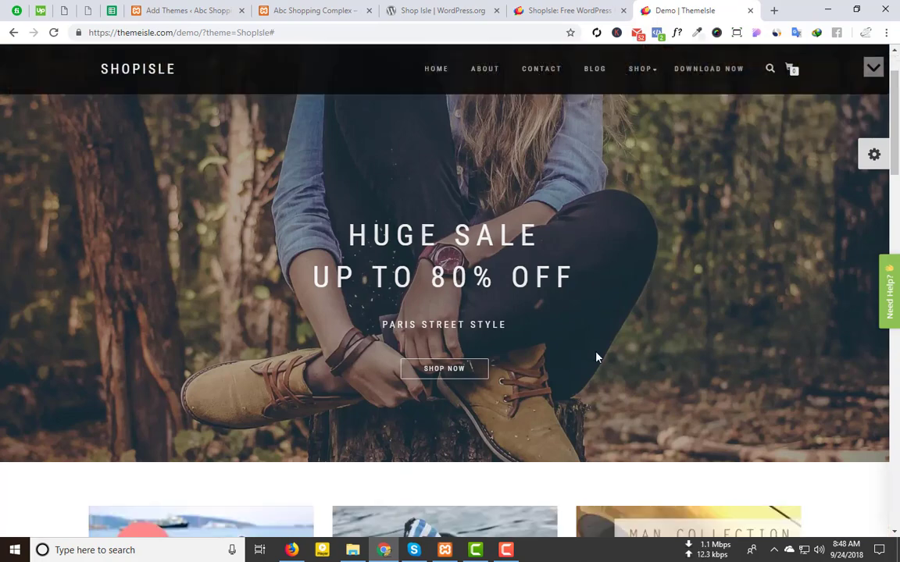
scroll(594, 354, up, 5)
scroll(459, 315, down, 5)
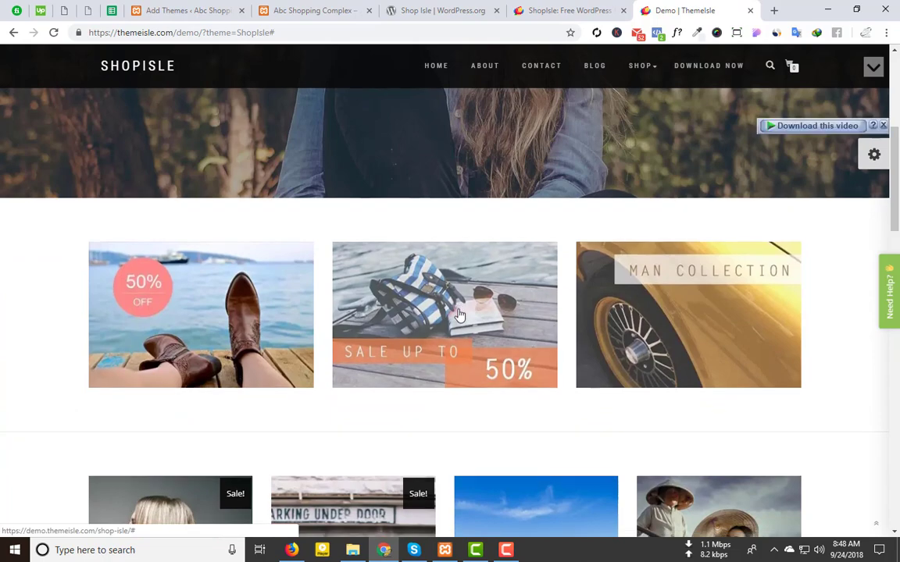
scroll(459, 316, down, 1)
scroll(437, 316, up, 5)
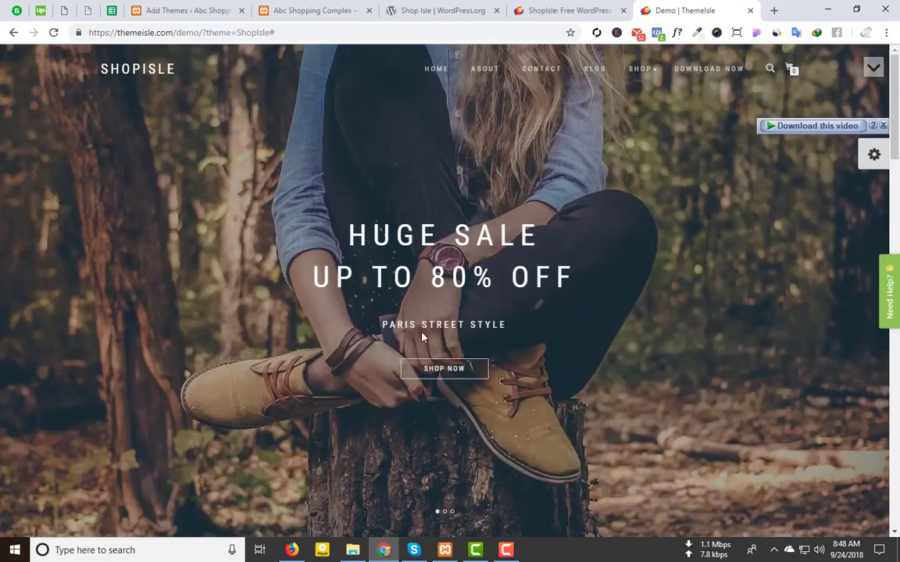
scroll(536, 336, down, 5)
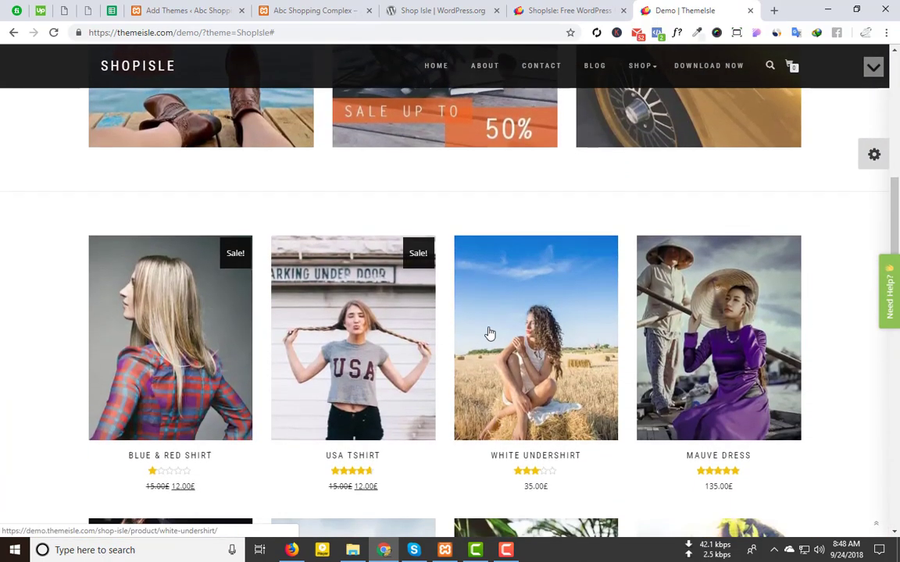
scroll(489, 333, up, 3)
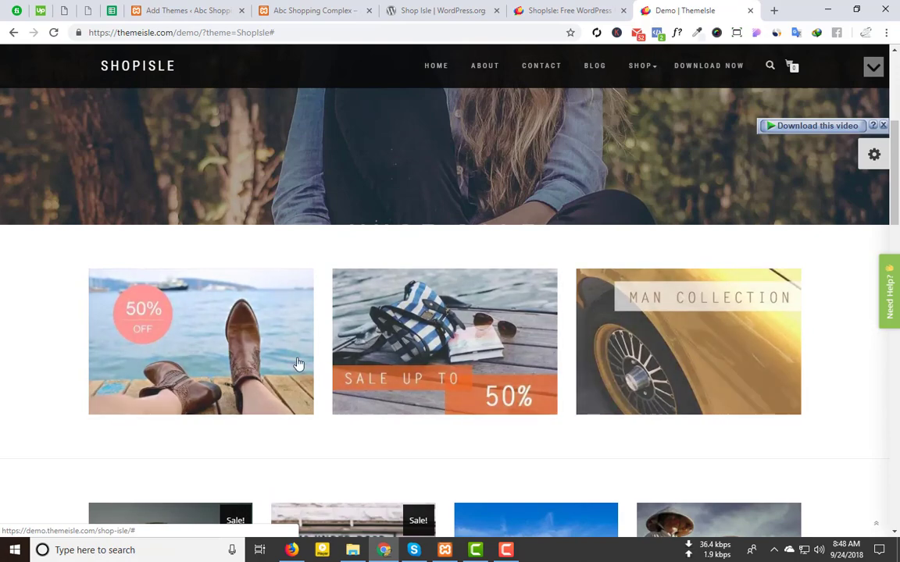
scroll(298, 363, down, 2)
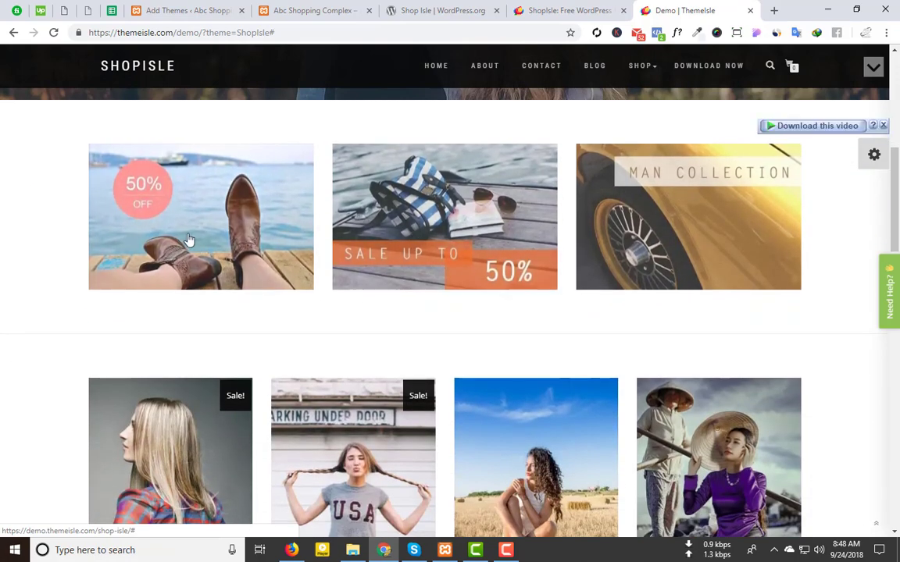
scroll(188, 239, down, 5)
mouse_move(363, 191)
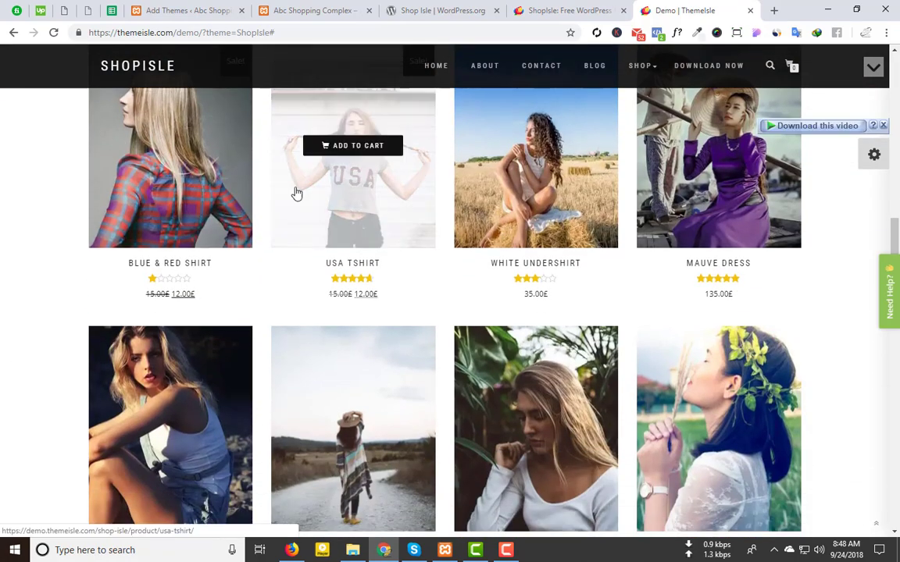
scroll(503, 286, down, 7)
scroll(442, 285, up, 2)
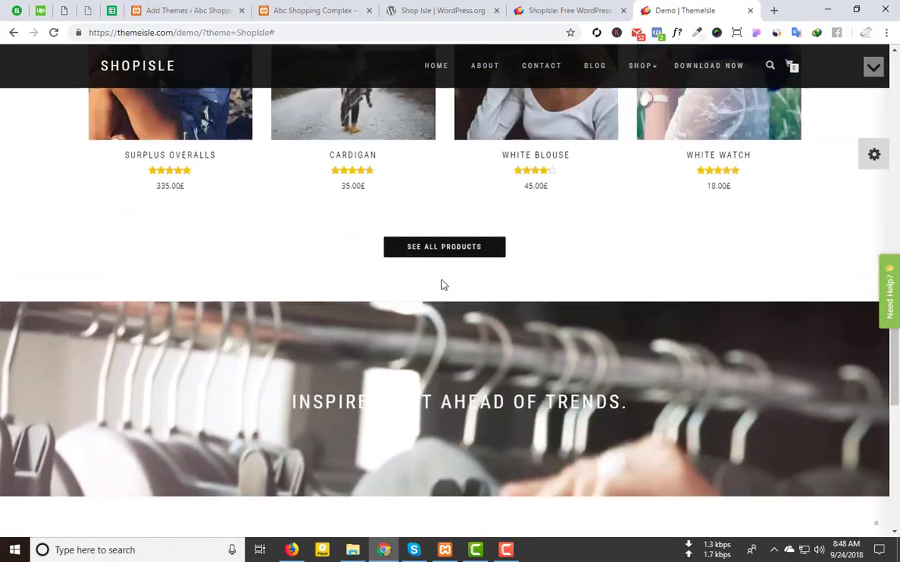
scroll(442, 285, up, 9)
scroll(457, 333, down, 6)
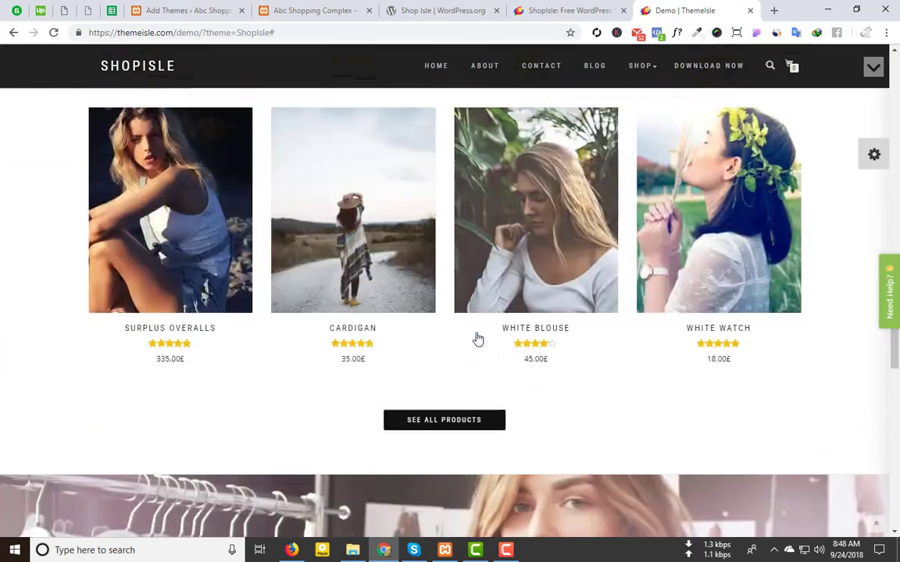
scroll(478, 338, down, 4)
scroll(638, 337, down, 1)
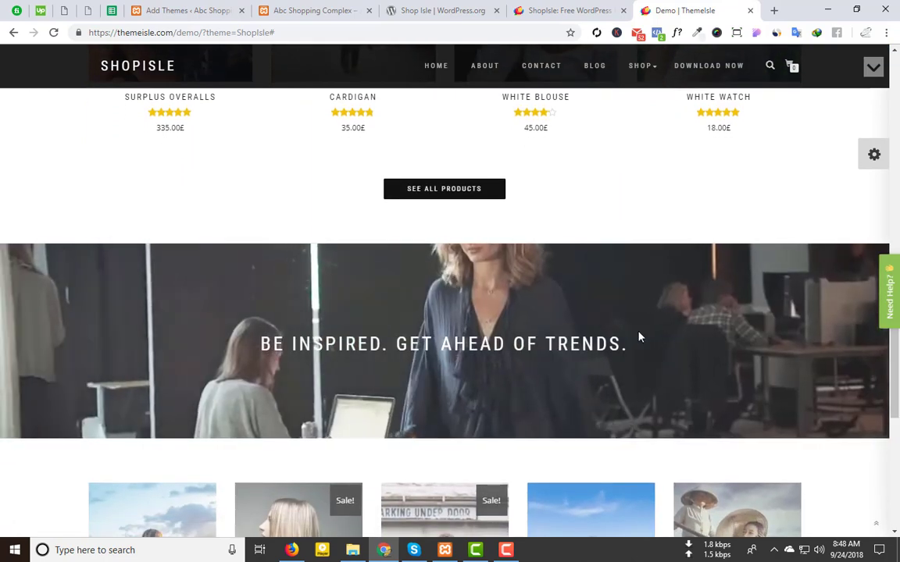
scroll(638, 337, down, 7)
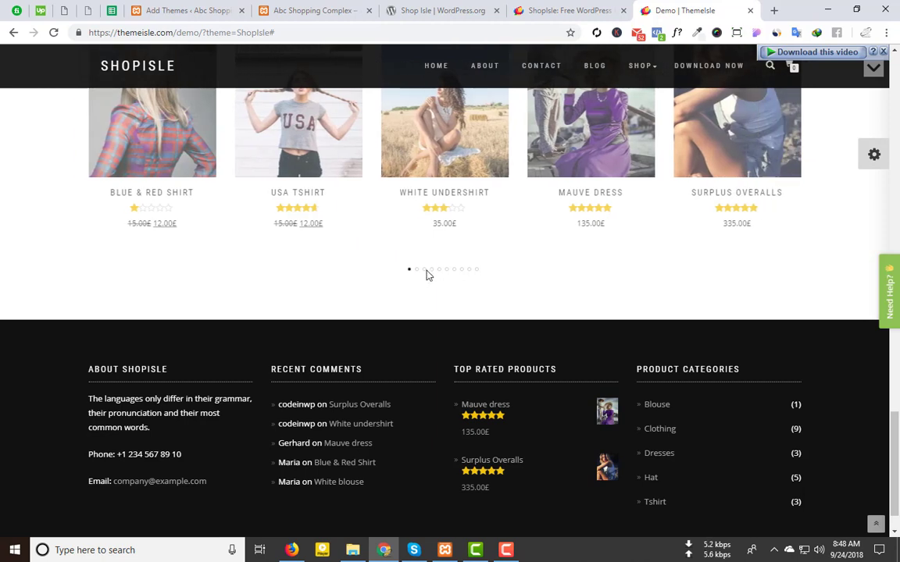
scroll(328, 399, down, 1)
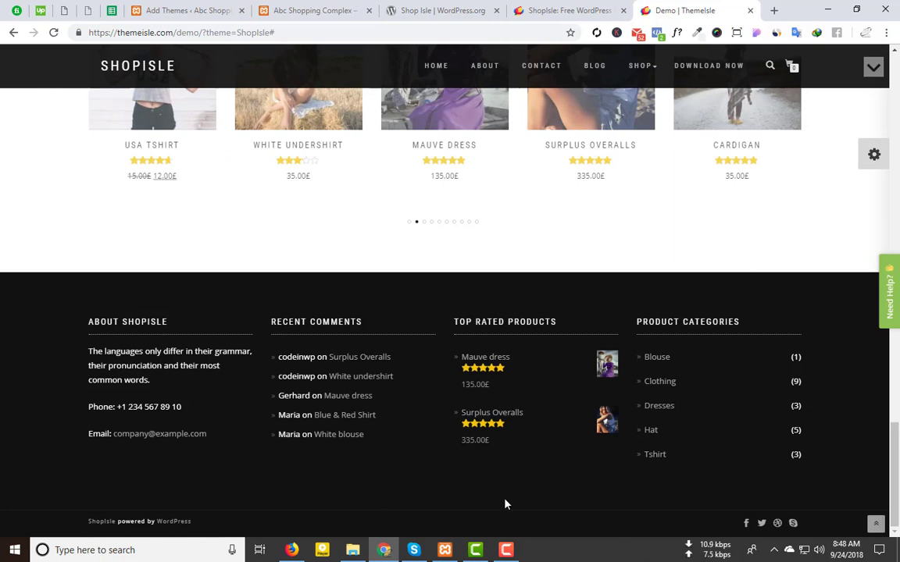
scroll(522, 365, up, 10)
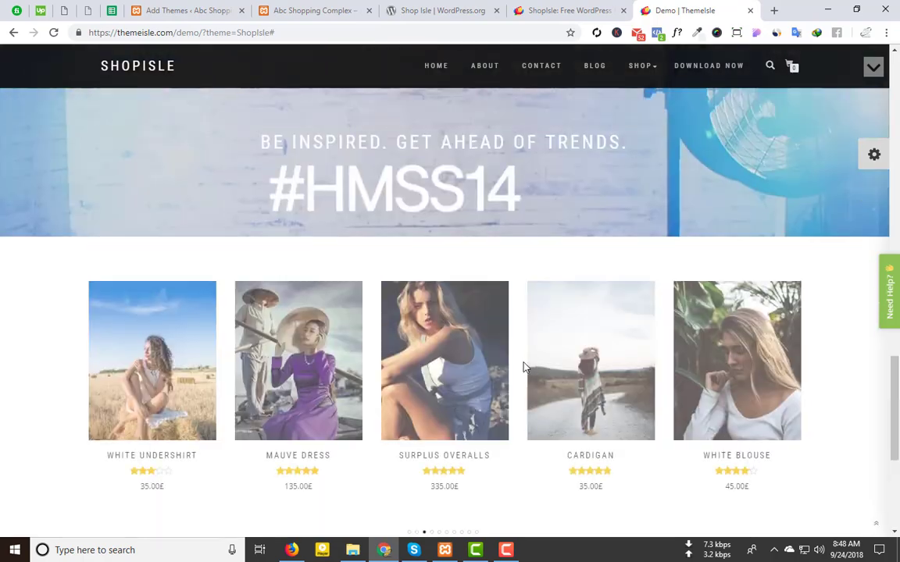
scroll(526, 362, up, 5)
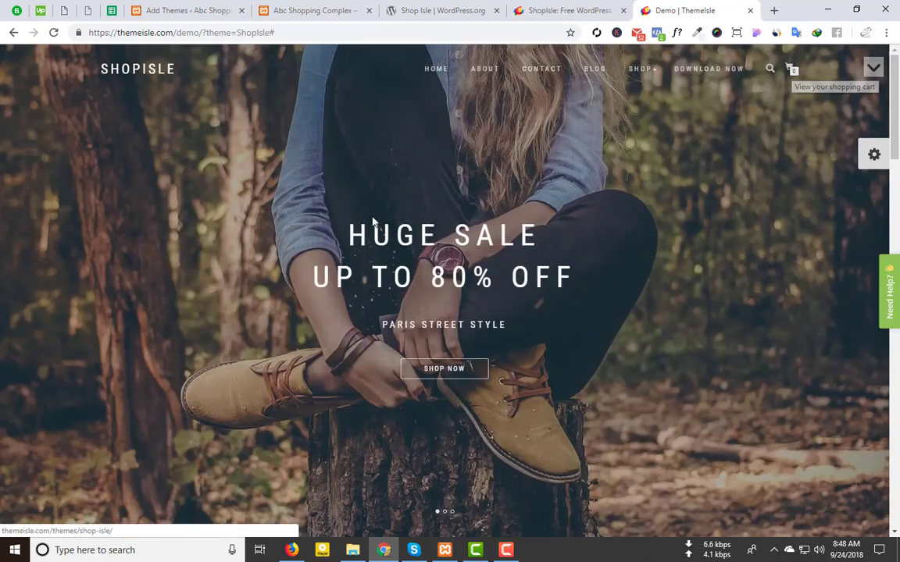
Step: Activate the Shop Isle theme on the Abc Shopping Complex site
scroll(345, 244, down, 10)
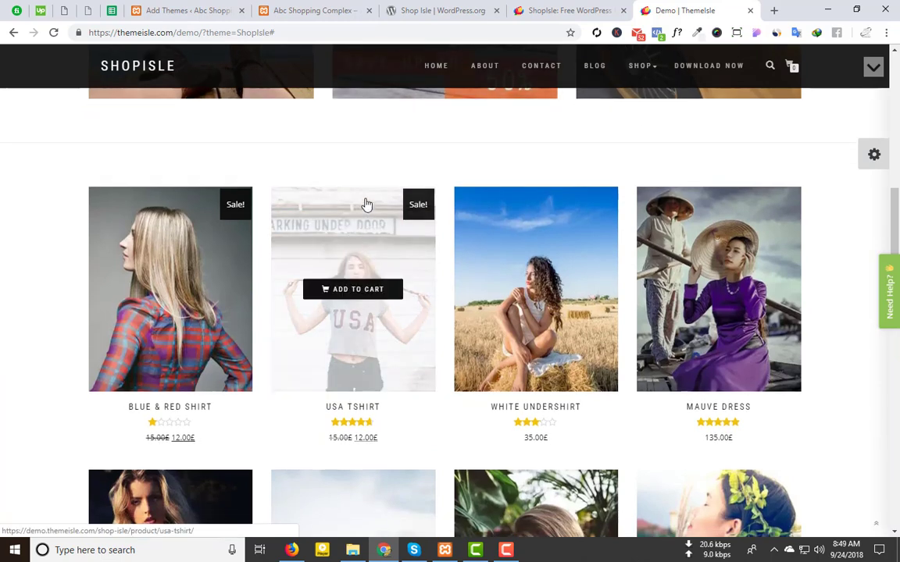
scroll(364, 200, up, 10)
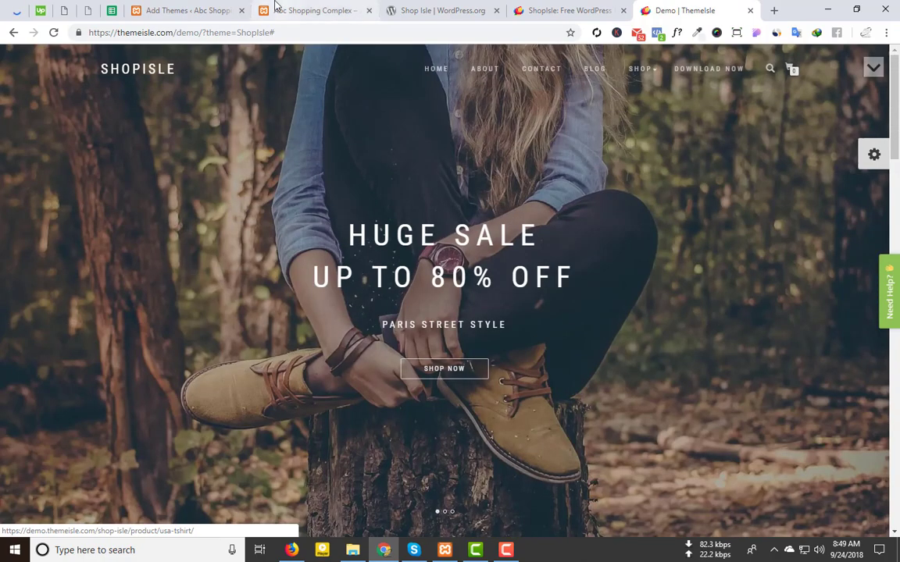
click(154, 7)
click(251, 328)
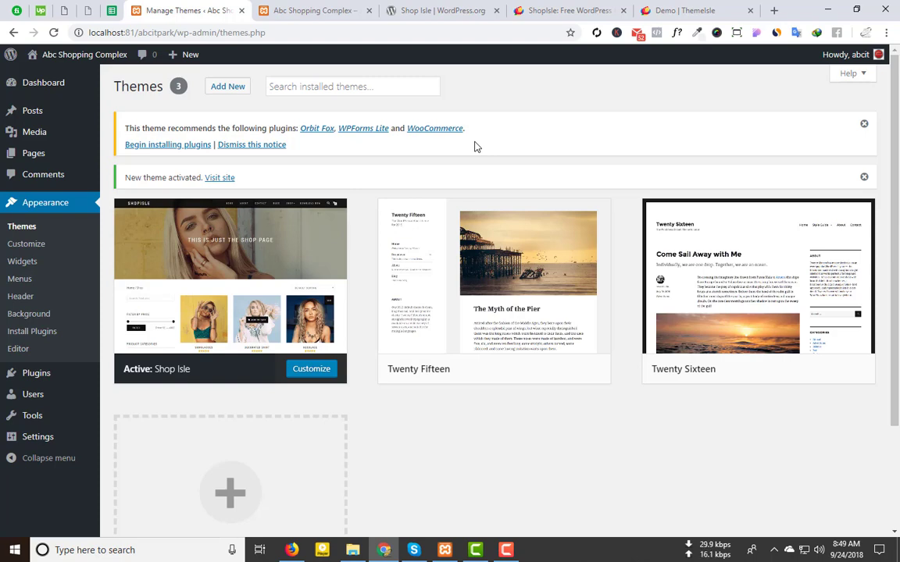
Step: Bulk-install the recommended Orbit Fox, WPForms Lite and WooCommerce plugins
click(154, 145)
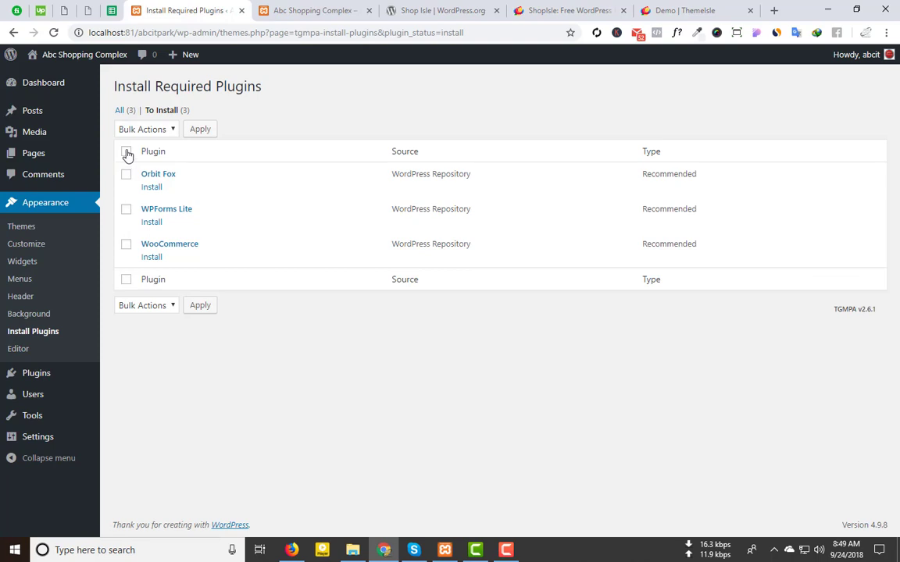
click(162, 132)
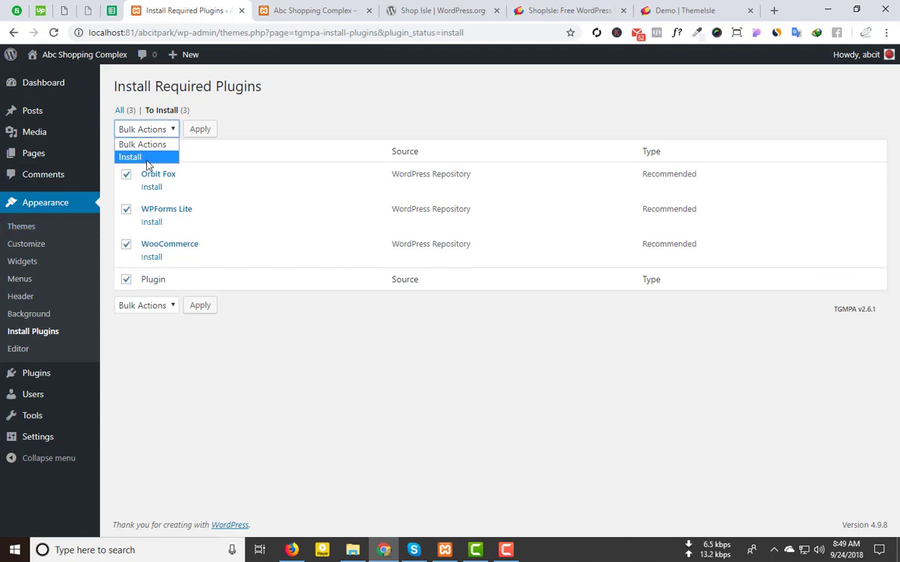
click(130, 157)
click(200, 129)
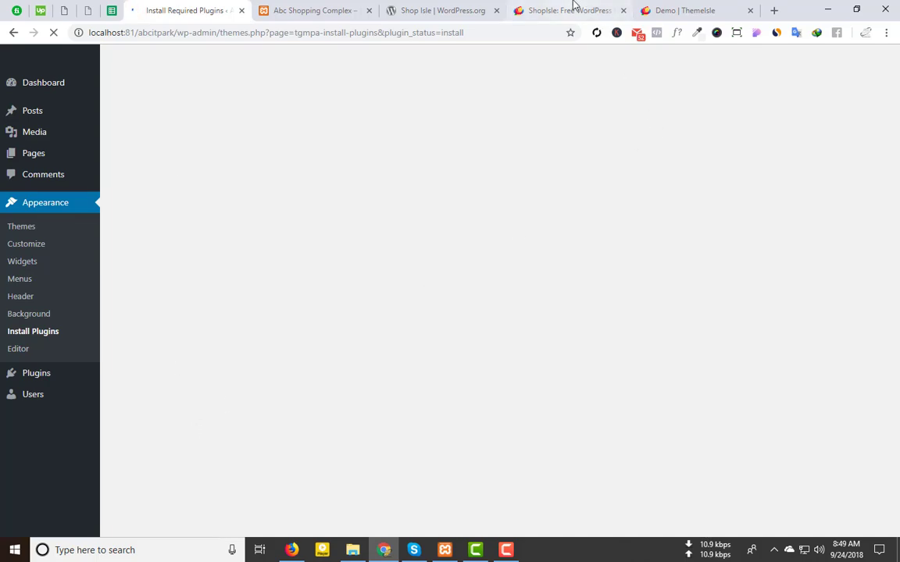
Step: Review the ShopIsle demo and ThemeIsle theme page, then view the Abc Shopping Complex front page
click(700, 6)
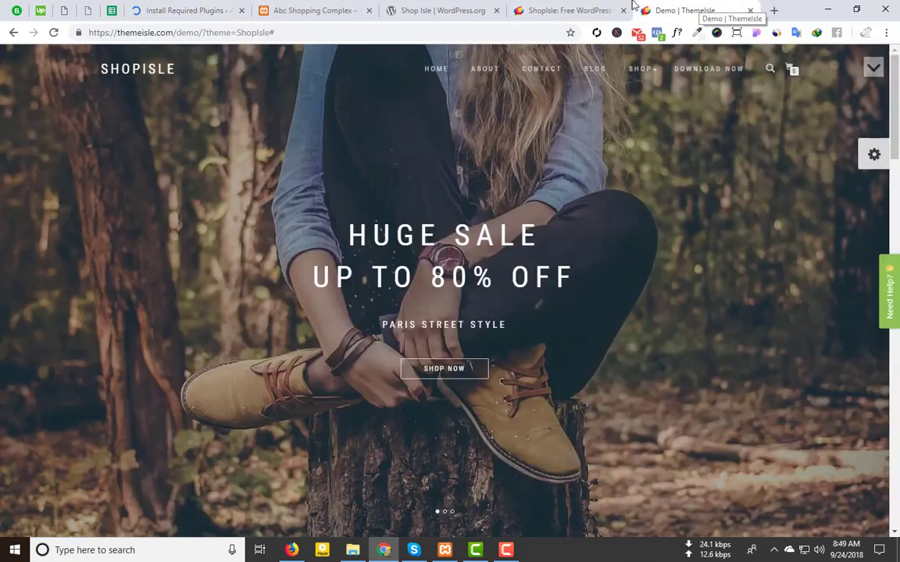
scroll(621, 215, down, 15)
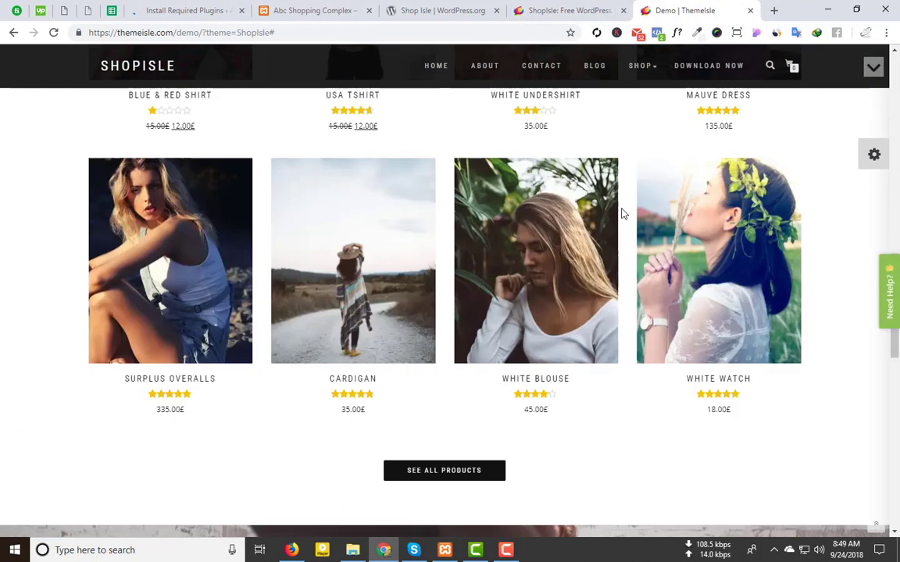
click(551, 10)
scroll(625, 359, up, 3)
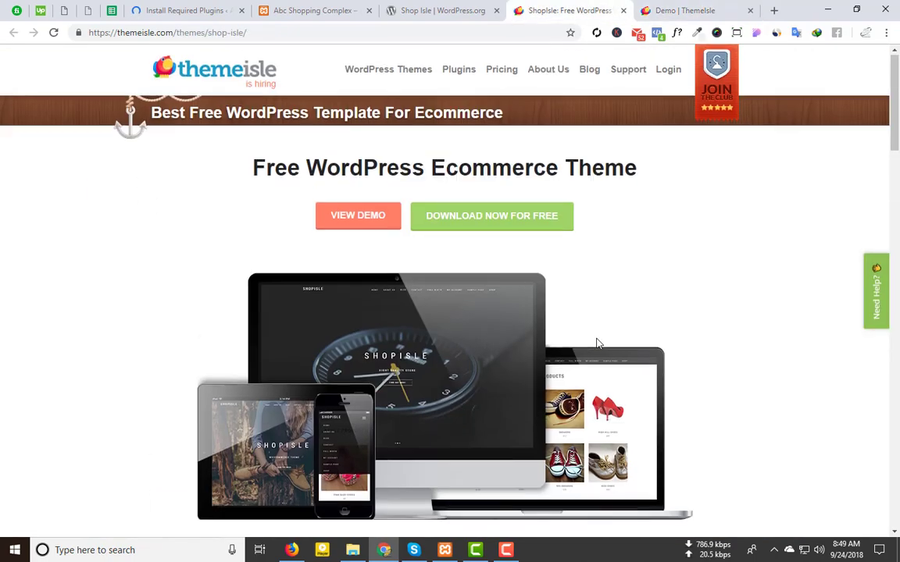
scroll(538, 328, down, 4)
scroll(537, 329, down, 20)
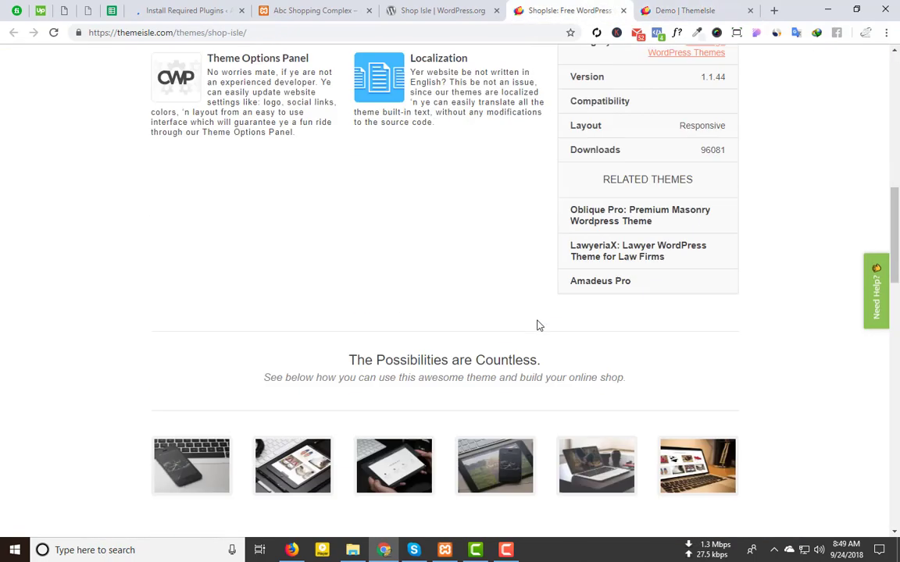
scroll(537, 315, down, 3)
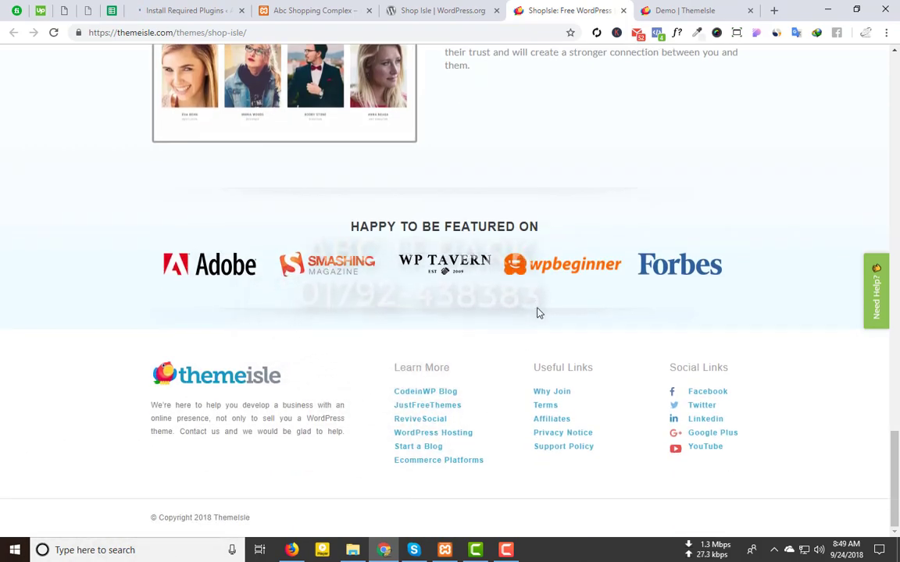
scroll(538, 313, up, 20)
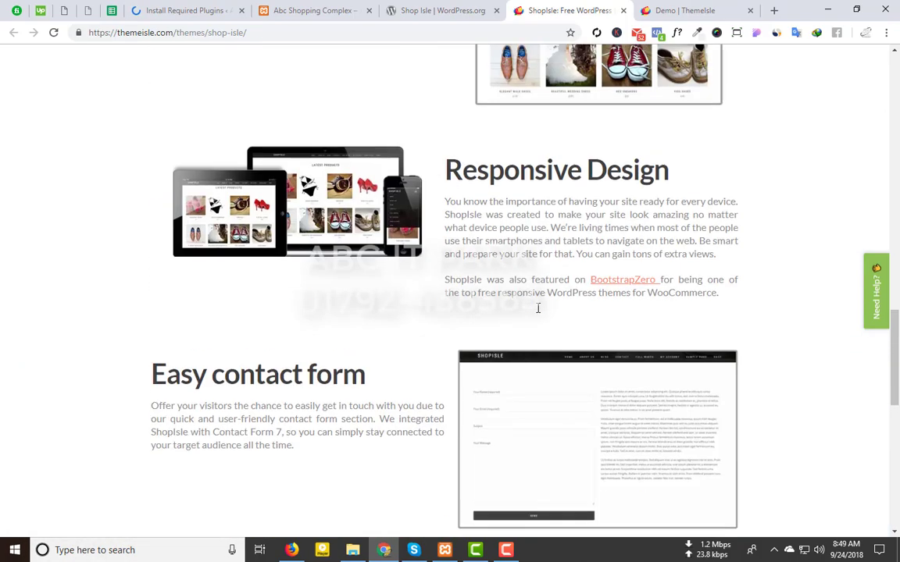
scroll(537, 313, up, 4)
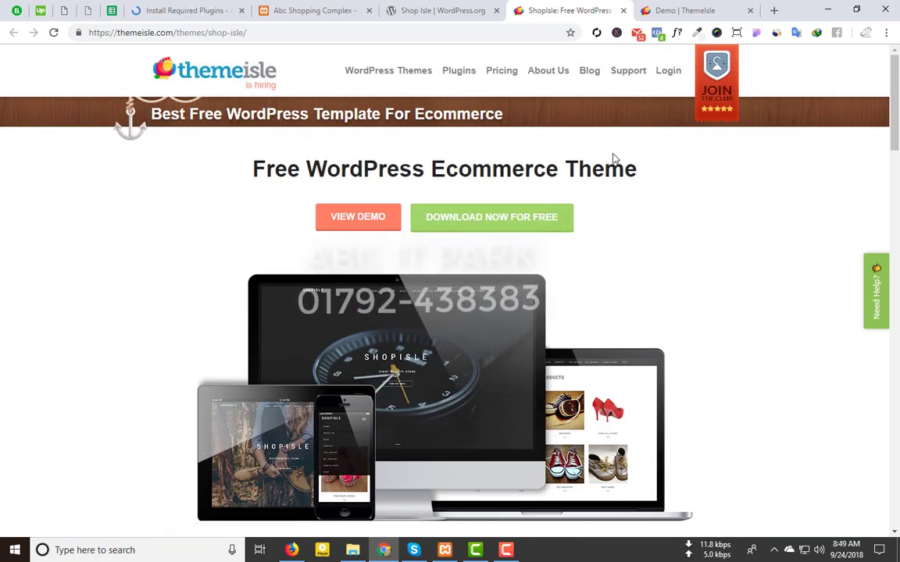
mouse_move(395, 78)
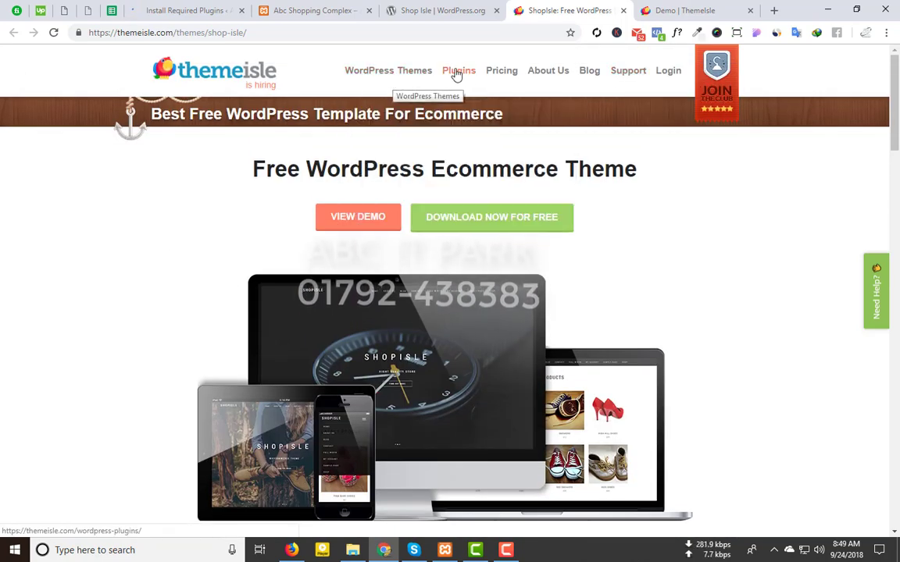
click(336, 10)
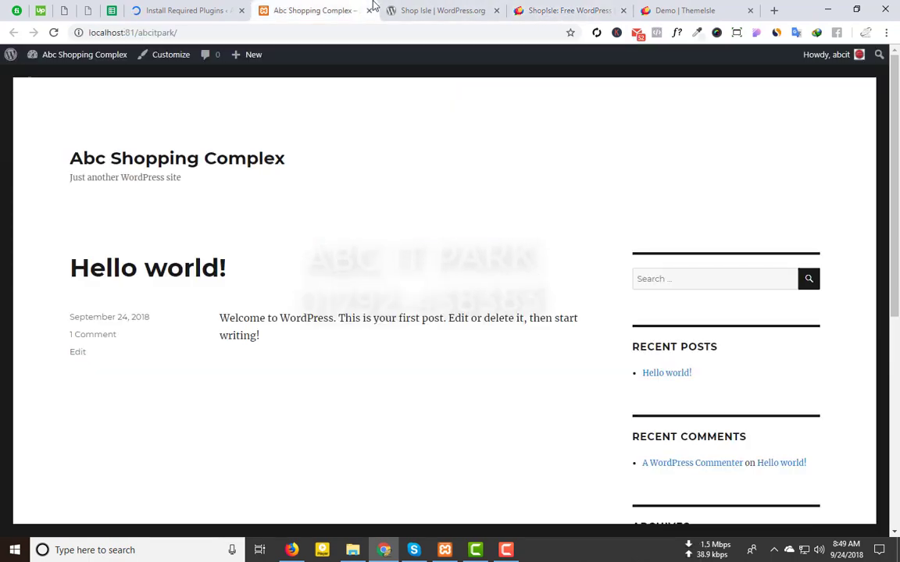
Step: Search 'shop isle' and open the first ShopIsle Documentation result in its own tab
click(427, 32)
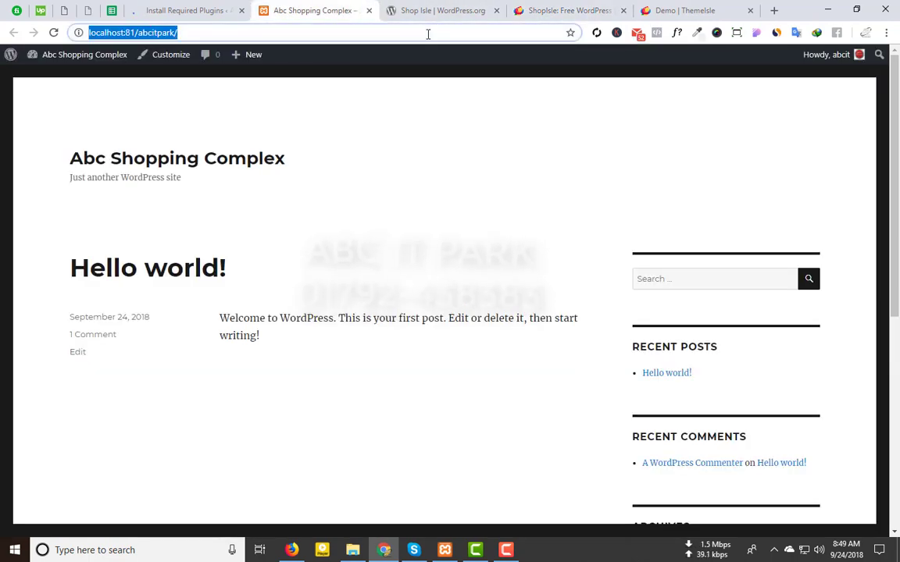
text(shop isle t)
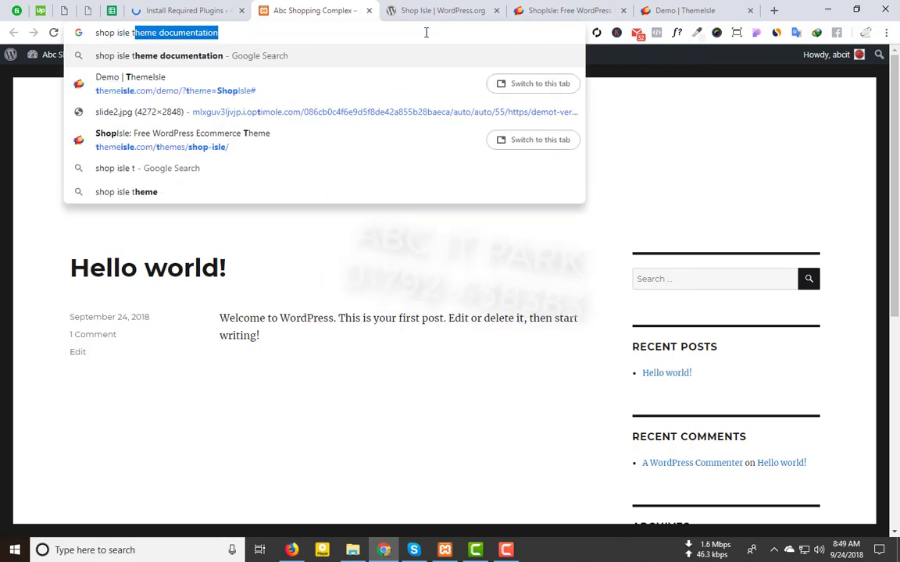
key(Return)
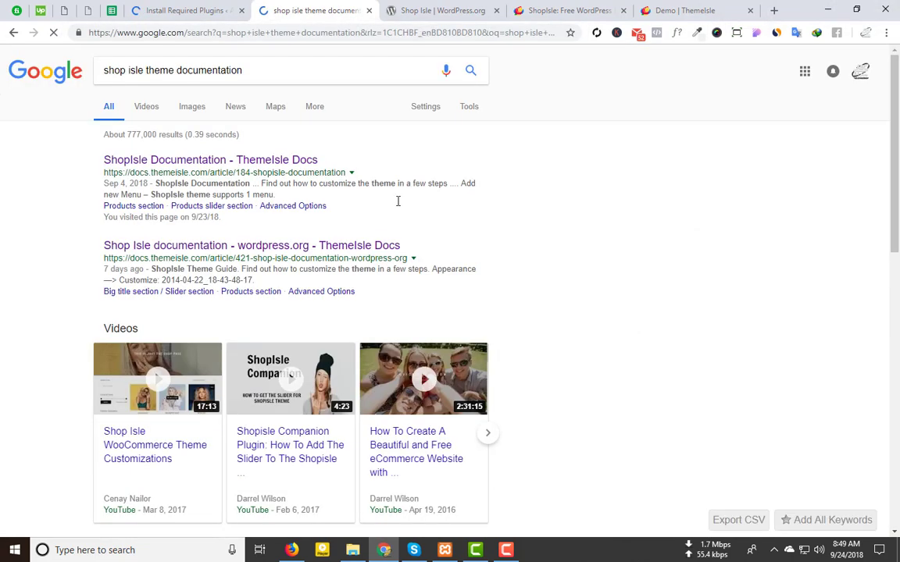
middle_click(136, 159)
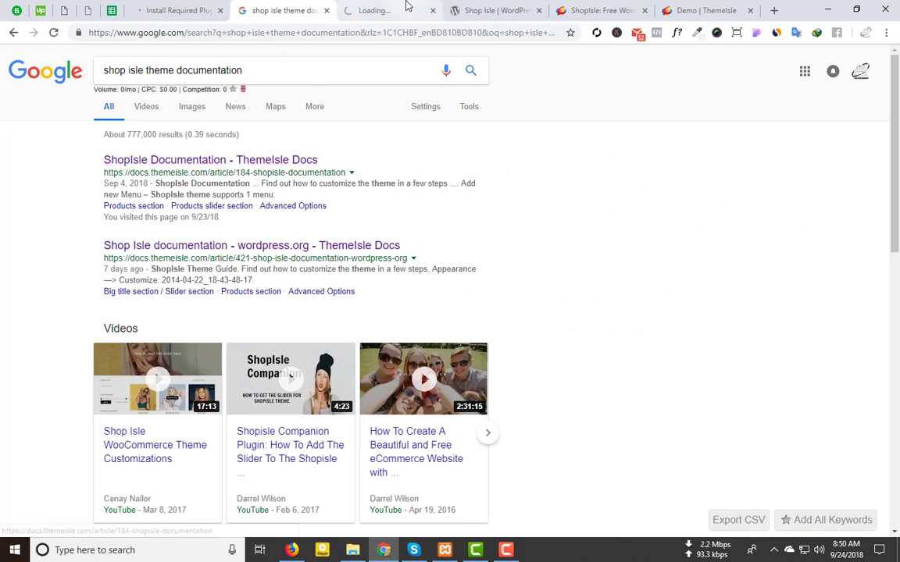
click(406, 7)
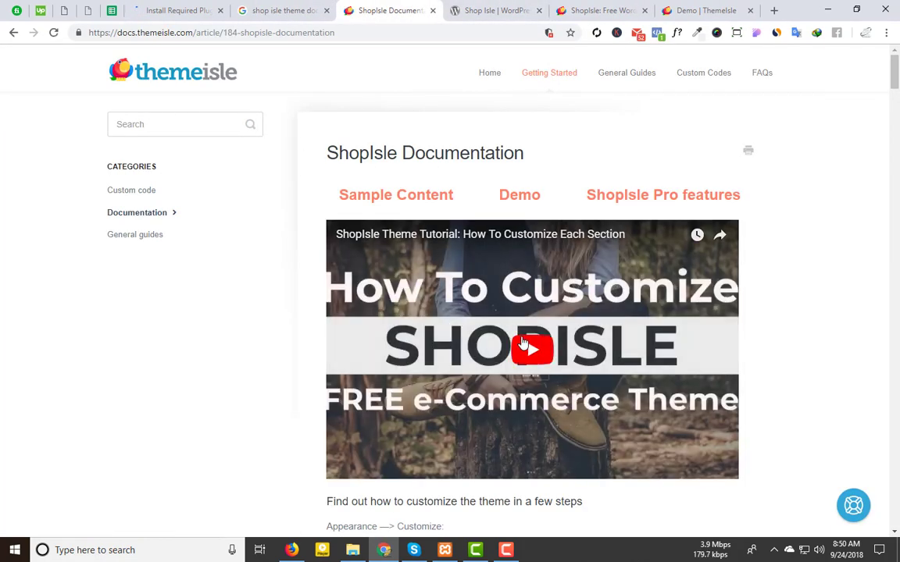
Step: Play and then pause the embedded ShopIsle tutorial video
scroll(508, 406, down, 3)
scroll(468, 351, down, 4)
scroll(494, 331, up, 1)
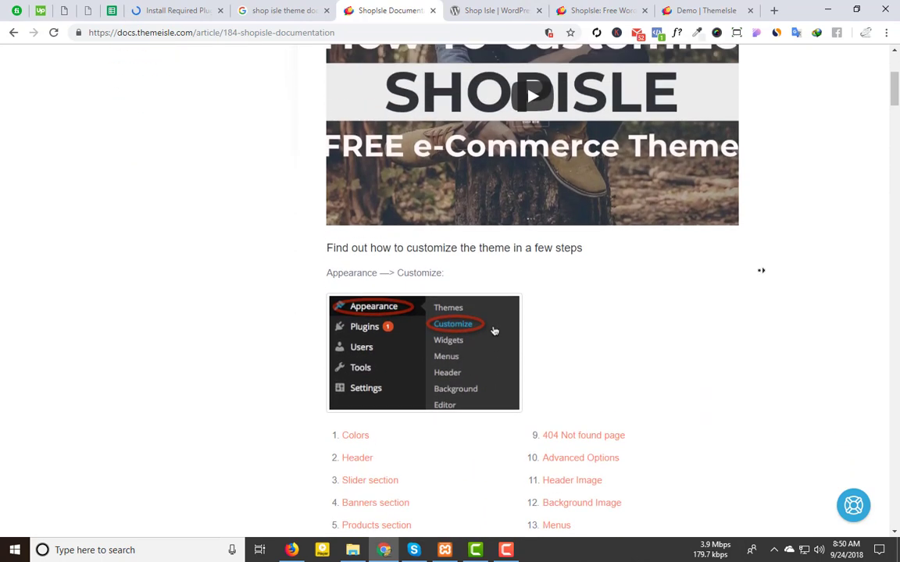
scroll(494, 331, up, 3)
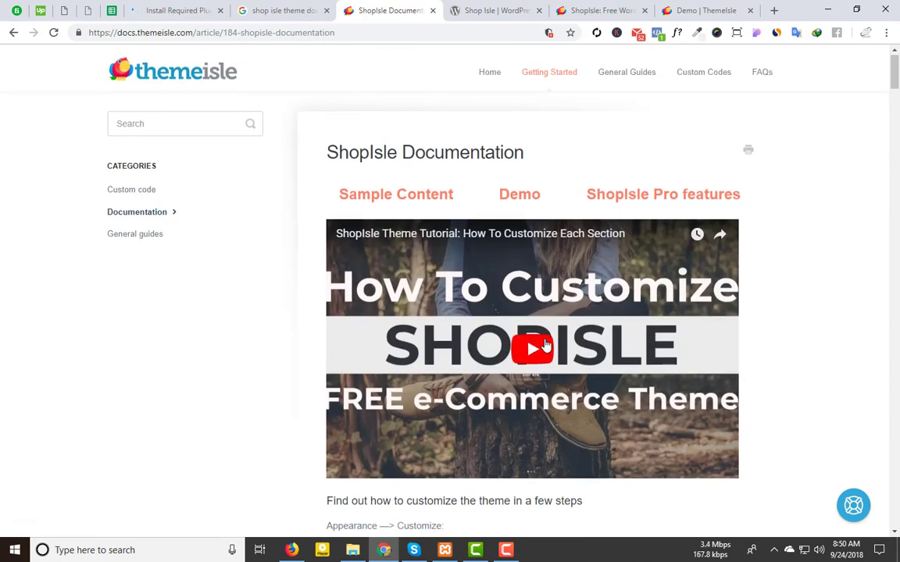
click(545, 345)
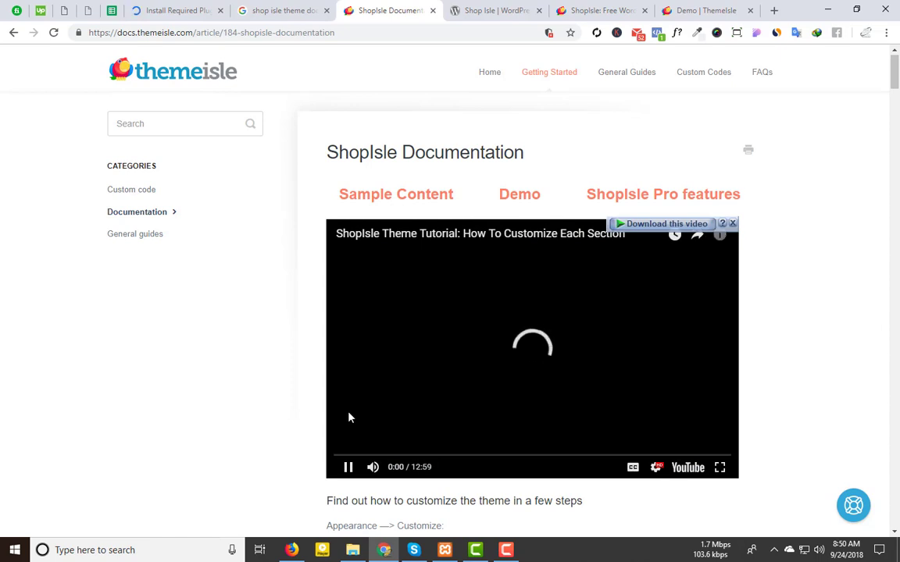
click(349, 467)
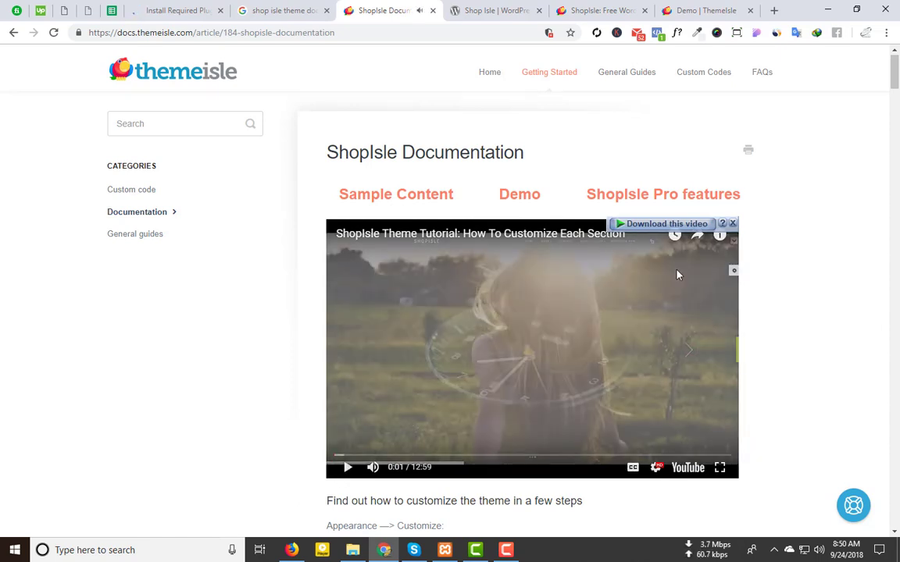
Step: Read through the documentation's Colors, Banners, Footer and Menus sections, then return to the plugin installer
scroll(678, 274, down, 3)
scroll(841, 205, down, 2)
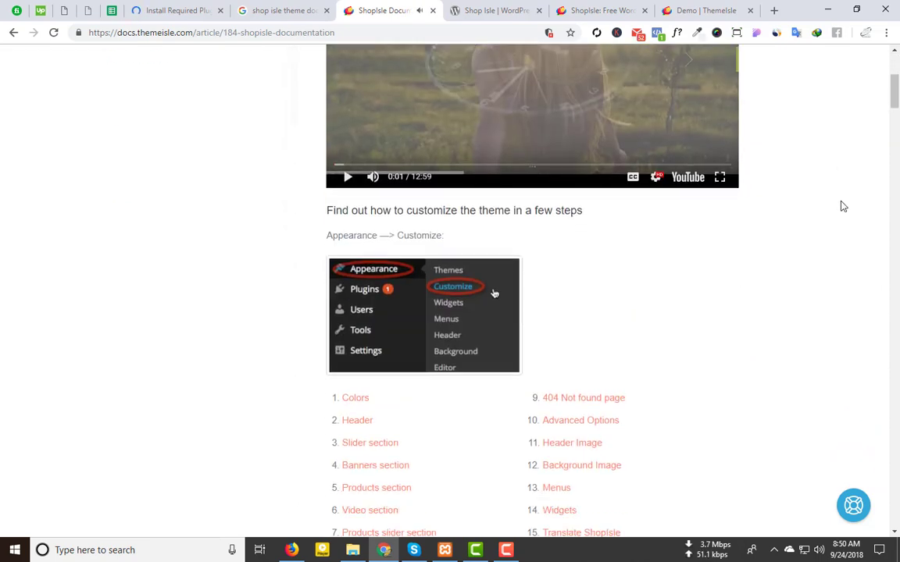
scroll(444, 86, up, 2)
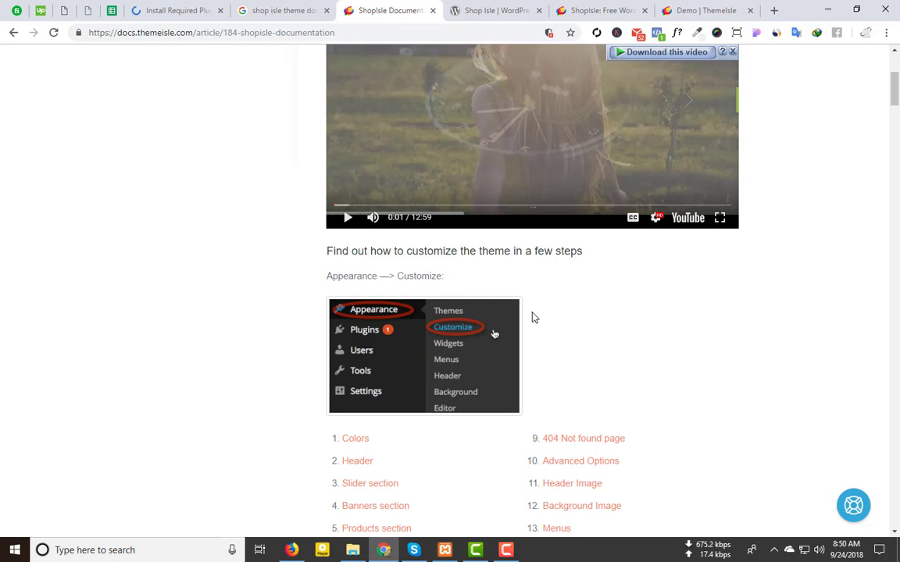
scroll(532, 317, up, 2)
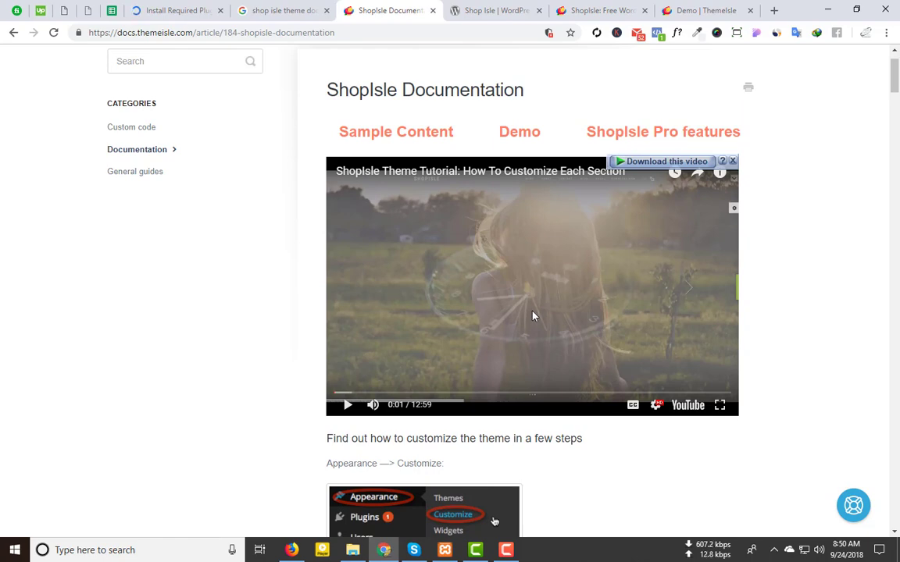
scroll(532, 315, down, 5)
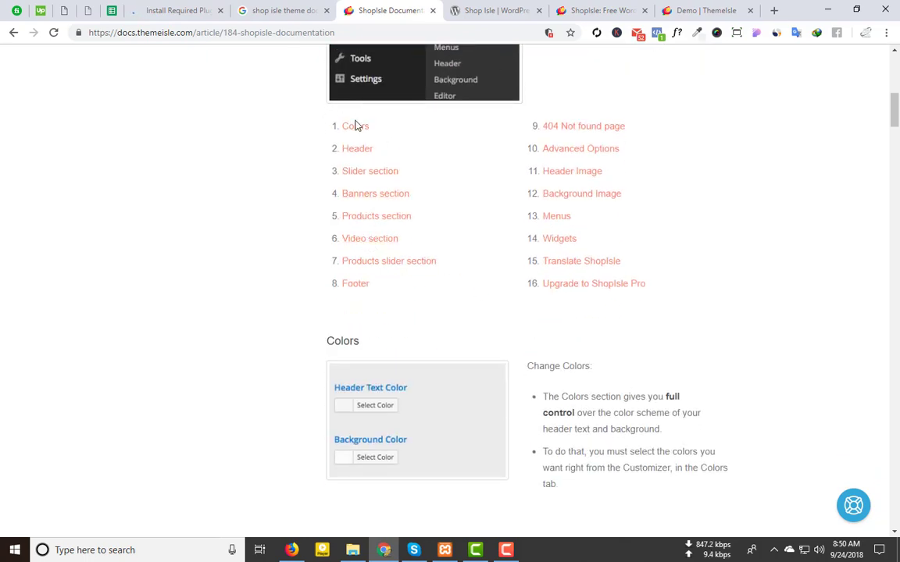
scroll(375, 179, down, 8)
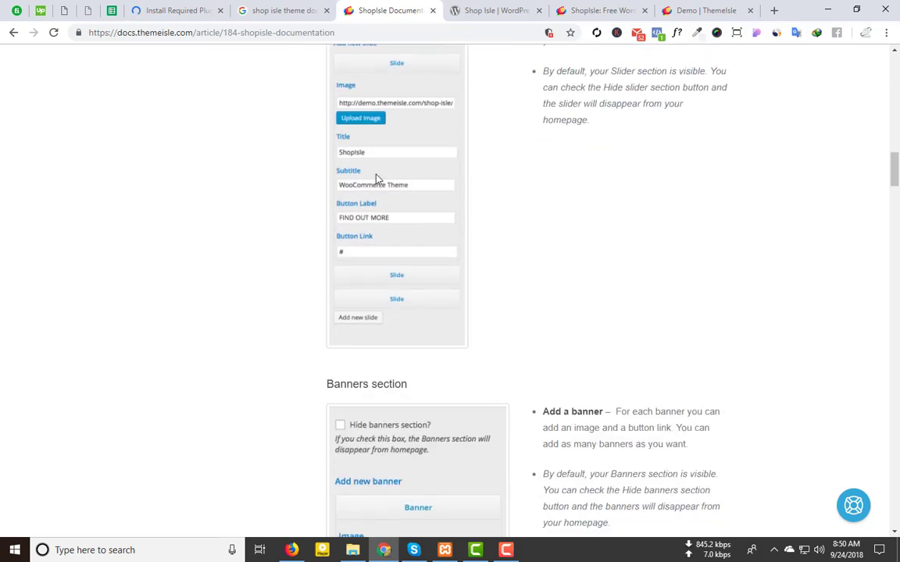
scroll(637, 301, down, 12)
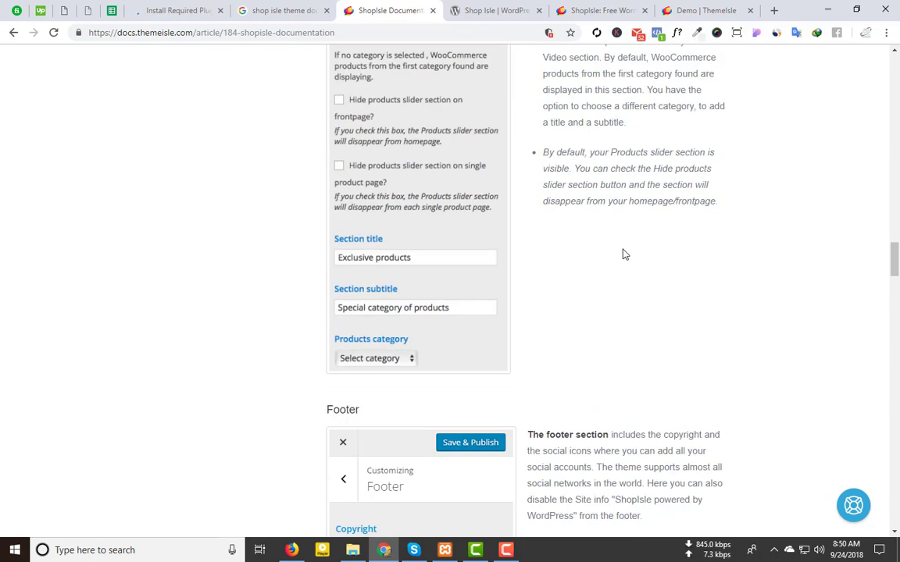
scroll(562, 258, down, 10)
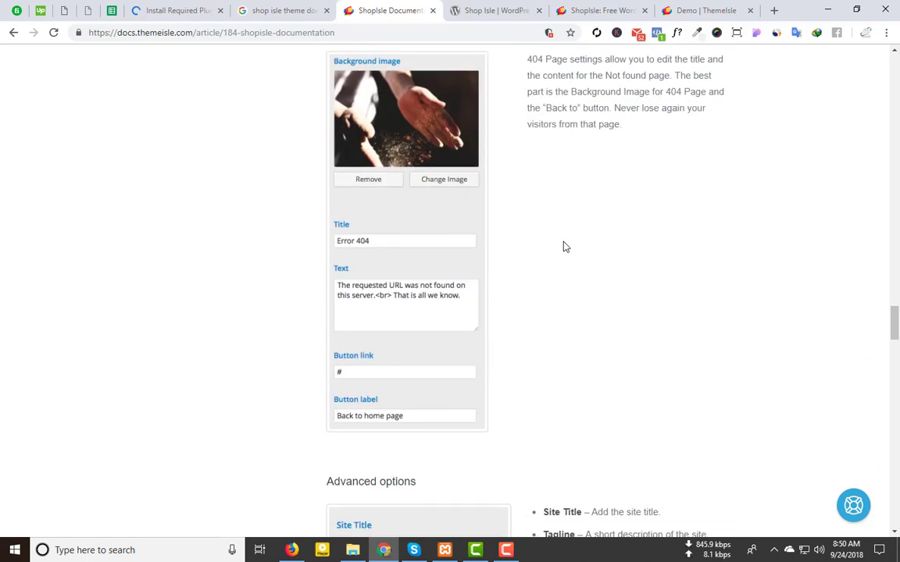
scroll(565, 247, down, 10)
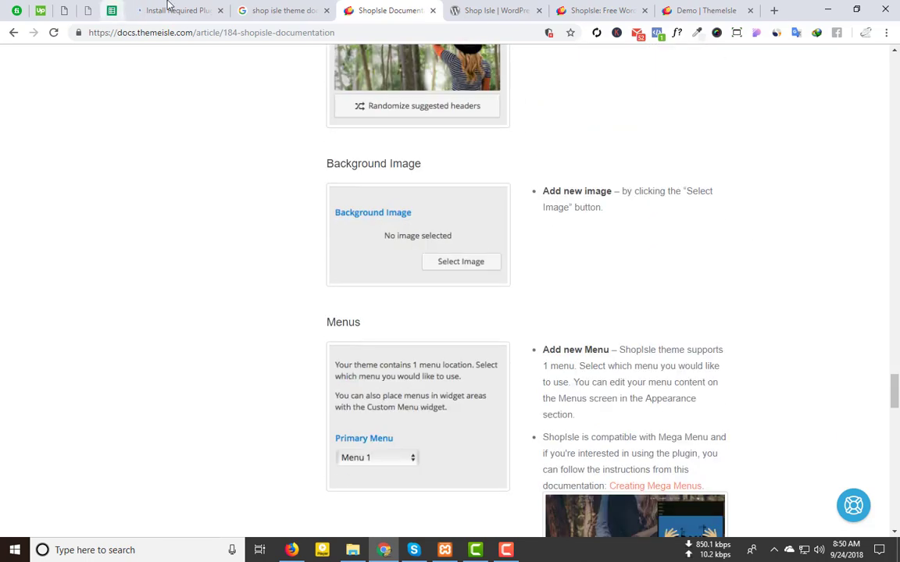
click(167, 8)
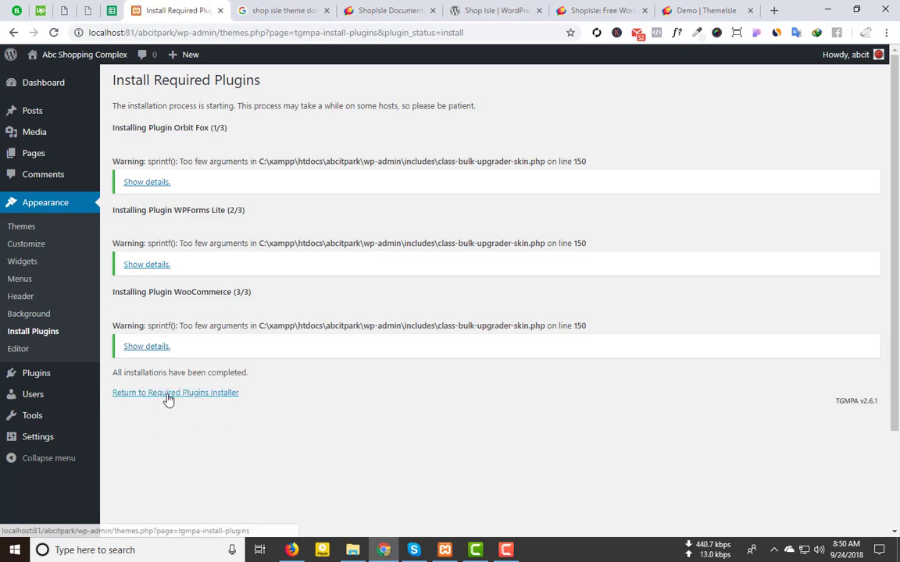
Step: Bulk-activate Orbit Fox, WPForms Lite and WooCommerce from the Required Plugins Installer
click(169, 395)
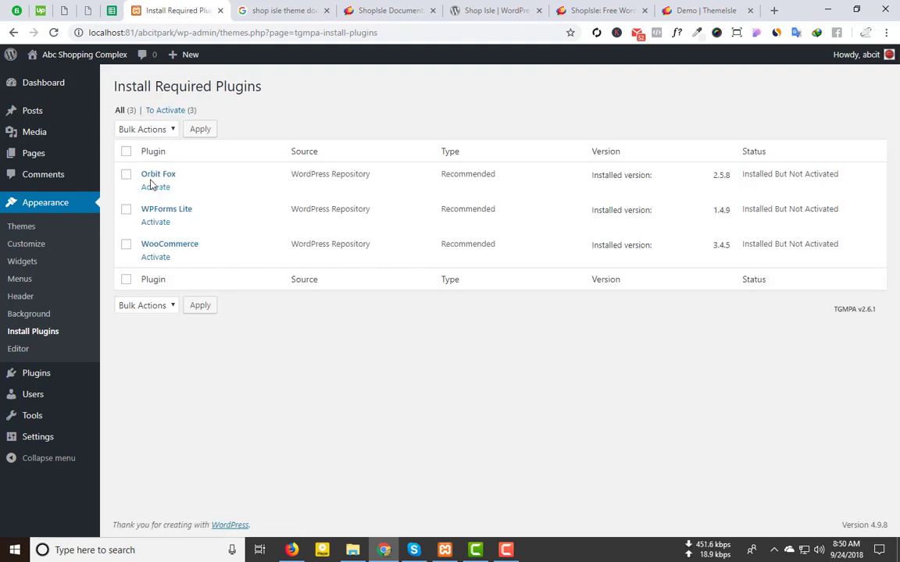
click(142, 129)
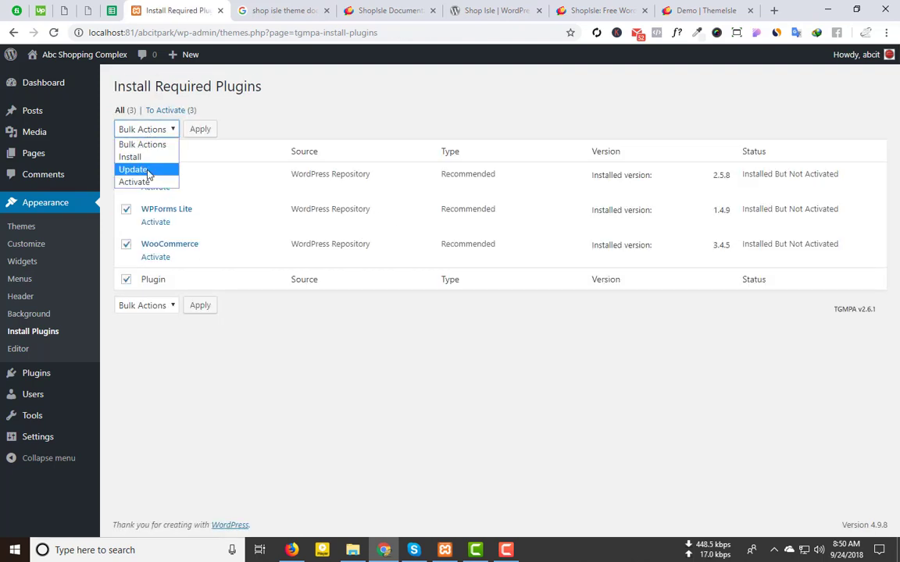
click(134, 182)
click(199, 129)
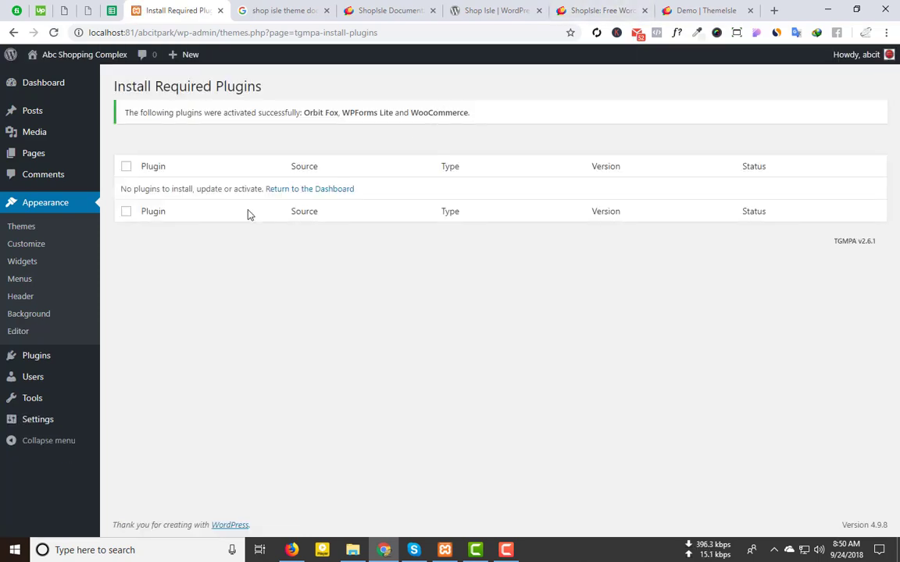
Step: Open the live site in a new tab and close the Google search tab
mouse_move(72, 54)
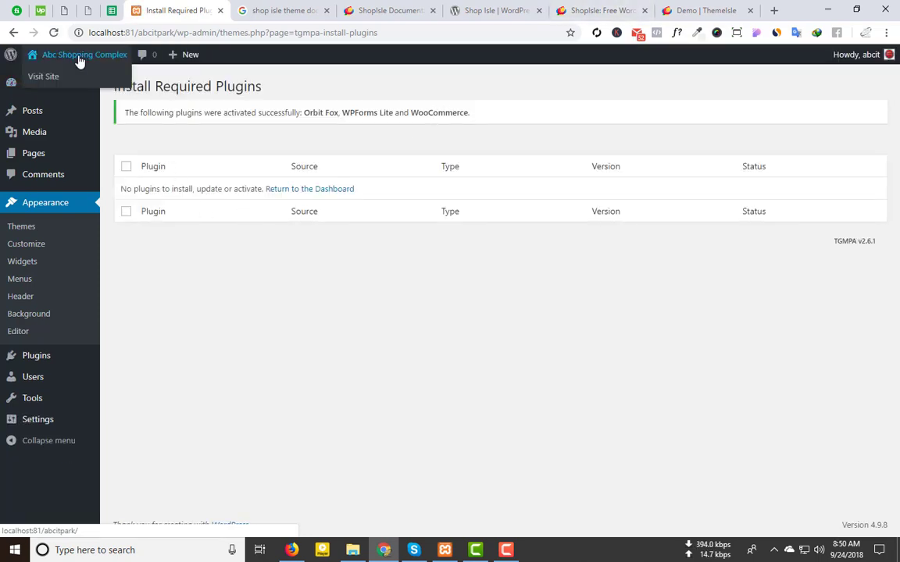
middle_click(43, 78)
click(247, 11)
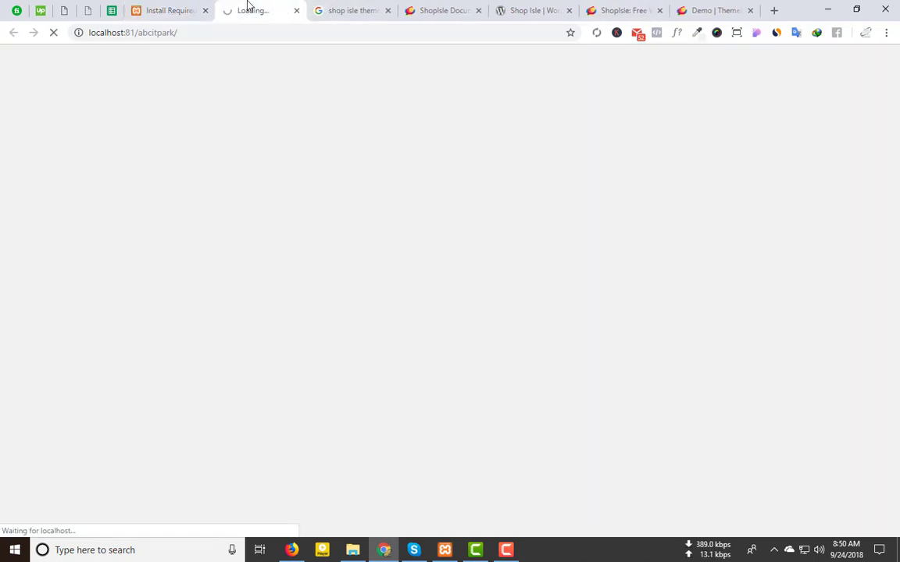
click(385, 11)
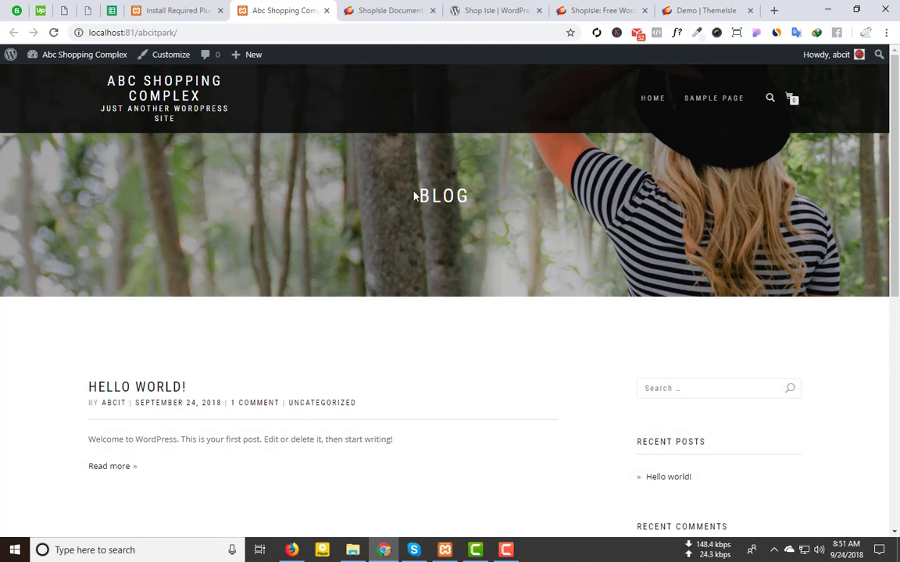
Step: Look over the Shop Isle front page with its BLOG header, then return to the admin
drag(415, 196, 520, 195)
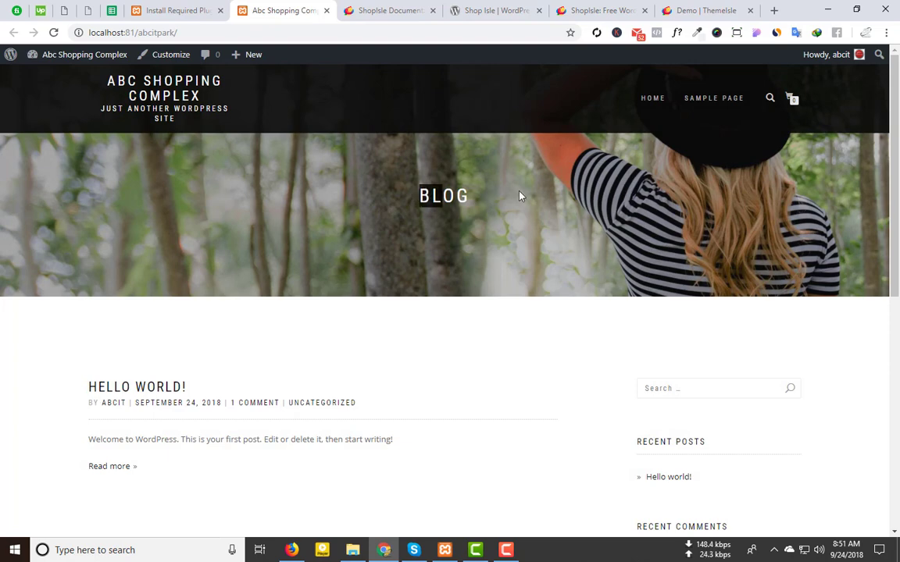
click(481, 205)
scroll(390, 253, down, 5)
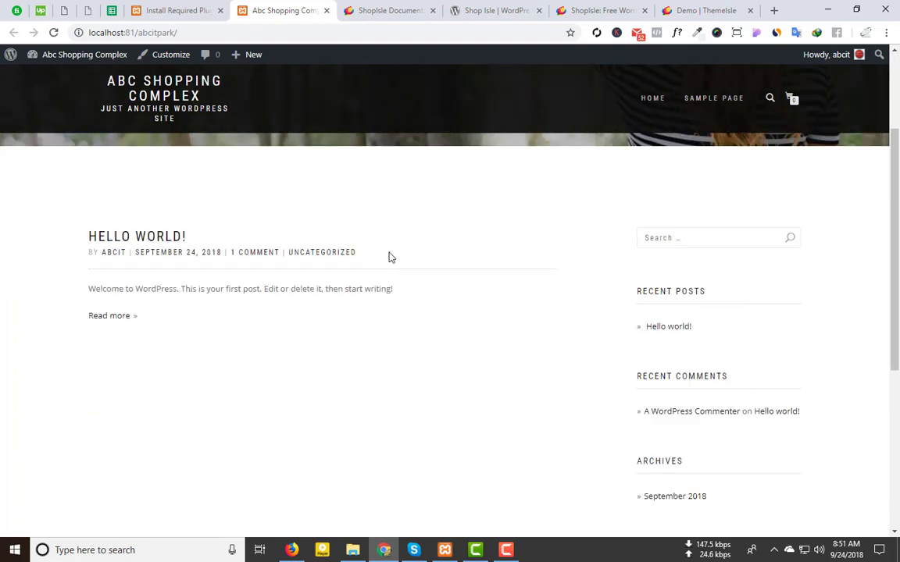
scroll(392, 251, up, 5)
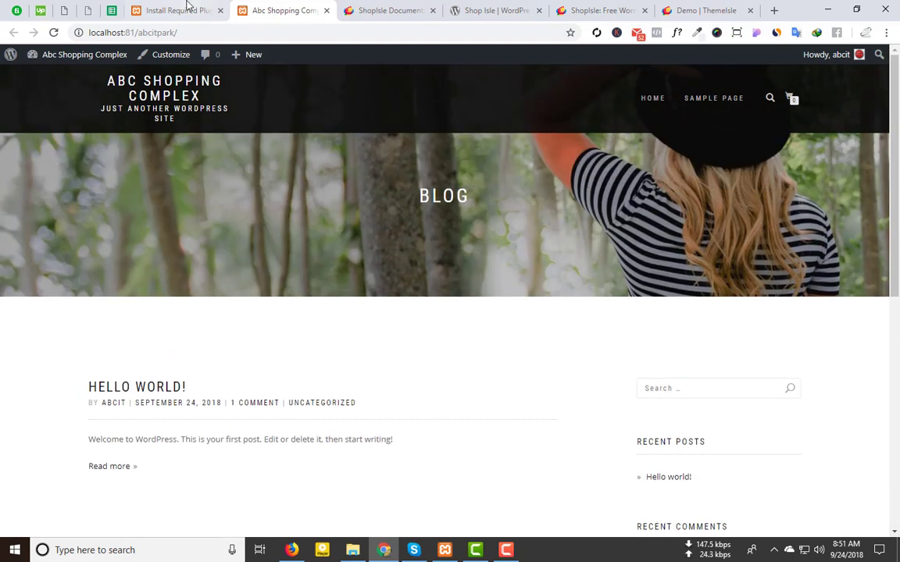
click(183, 9)
mouse_move(36, 420)
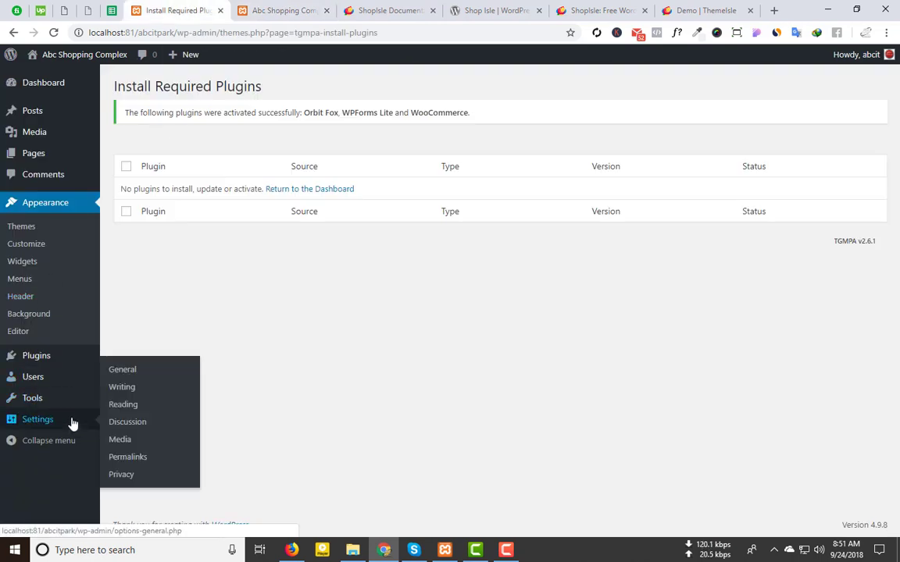
Step: Open General Settings, close the ShopIsle theme tab and view the ShopIsle demo store
click(133, 373)
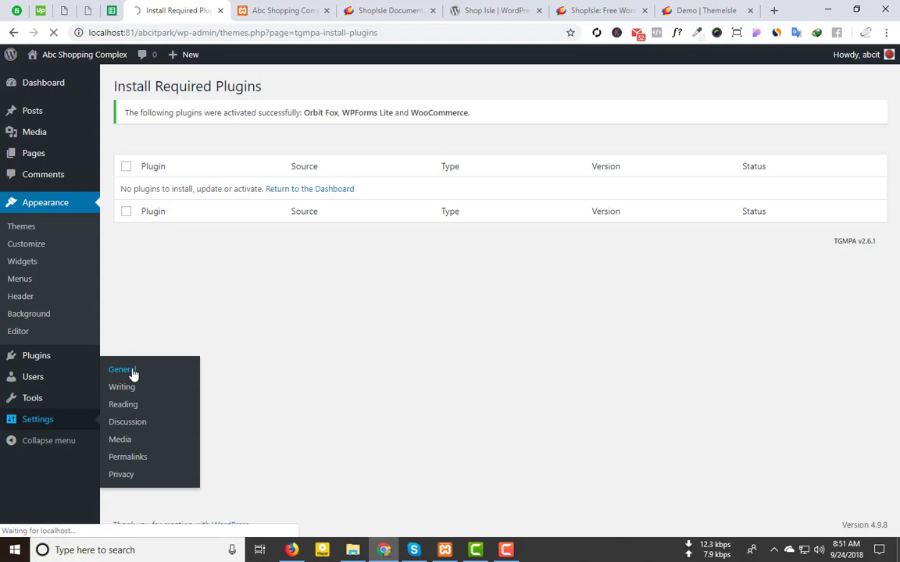
click(604, 11)
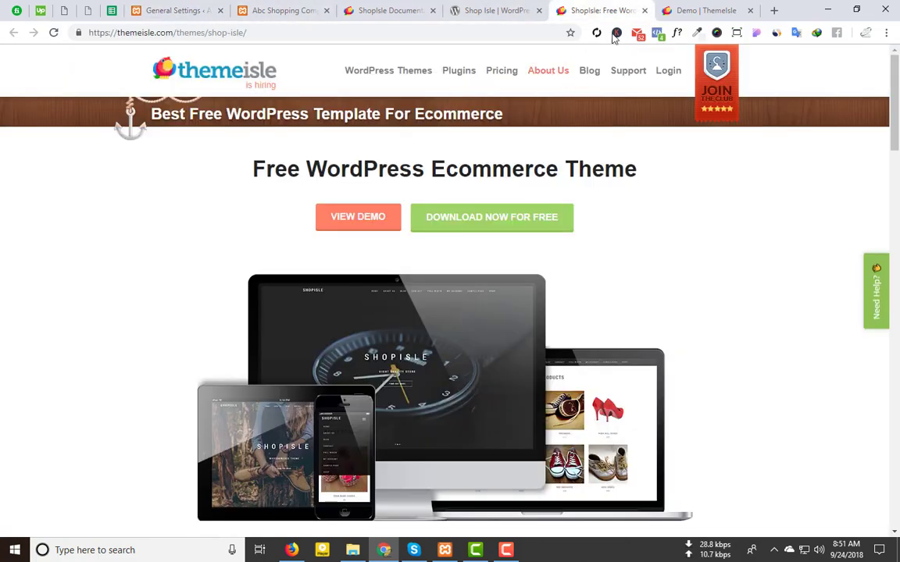
click(703, 10)
click(644, 10)
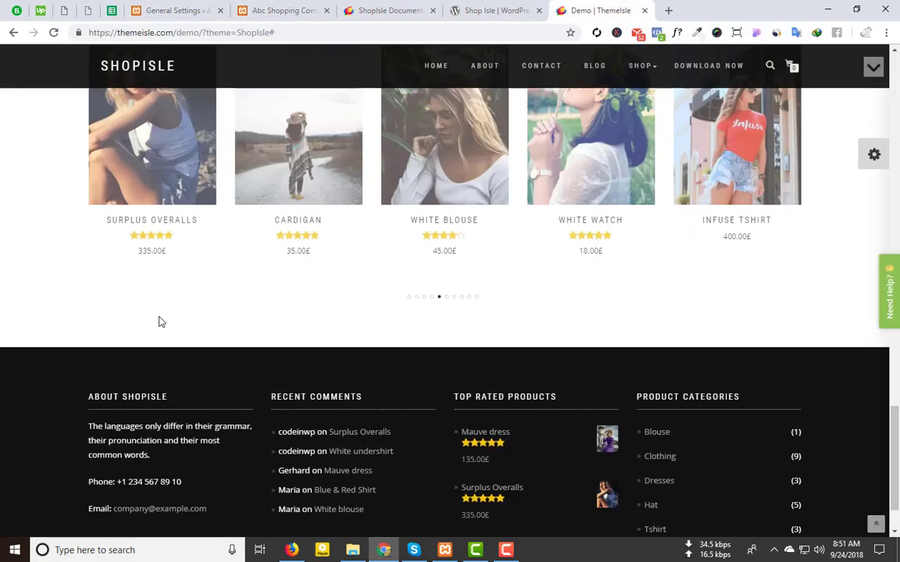
scroll(158, 321, up, 15)
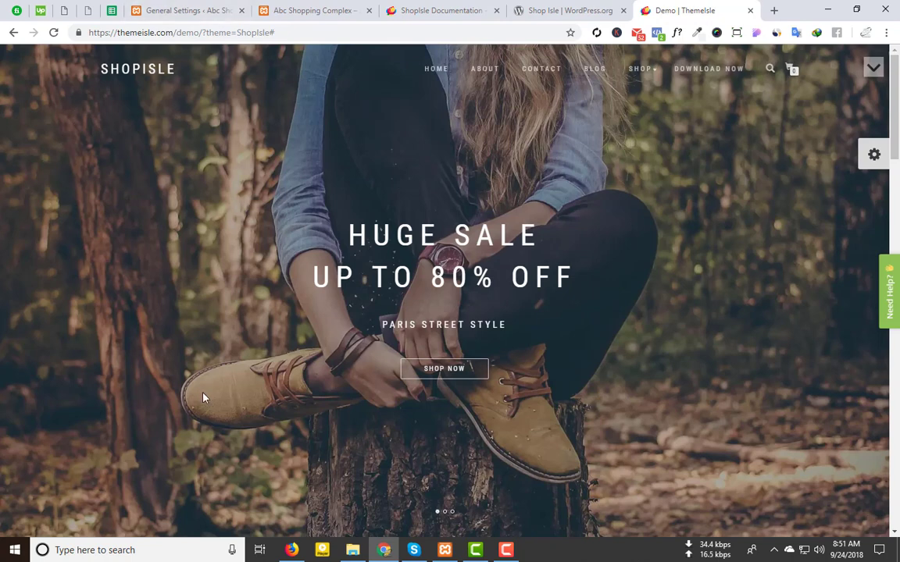
scroll(202, 399, down, 5)
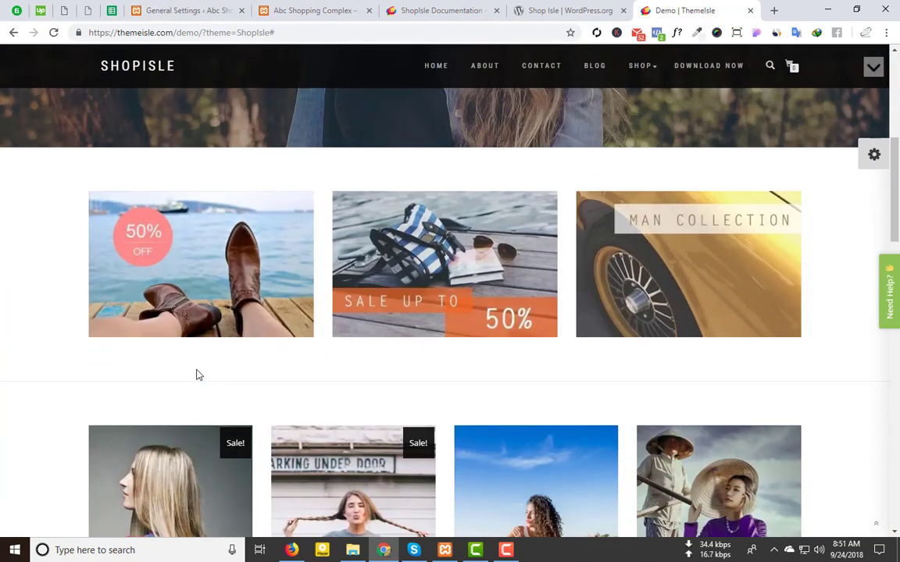
Step: Search Google Images for 'ecommerce website logo transparent' in a new tab
click(774, 10)
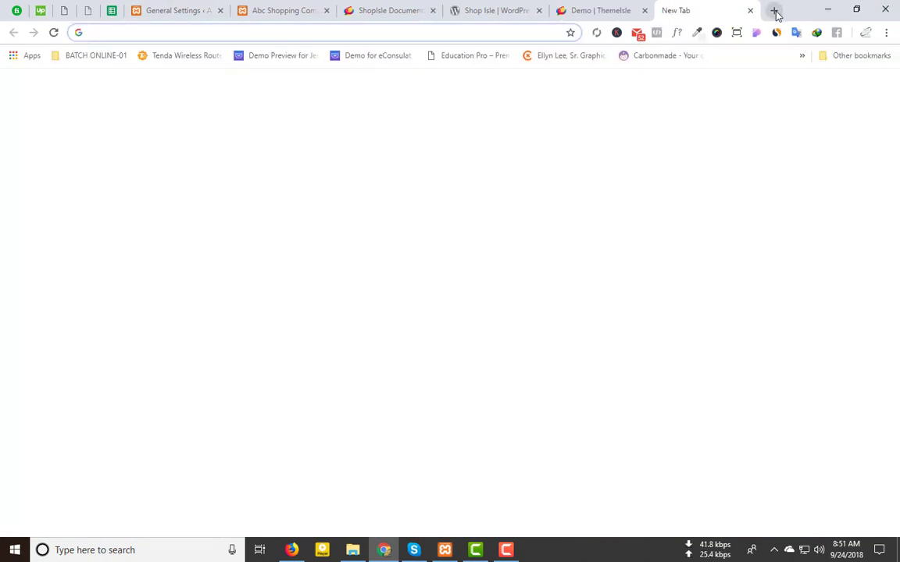
text(log)
key(BackSpace)
key(BackSpace)
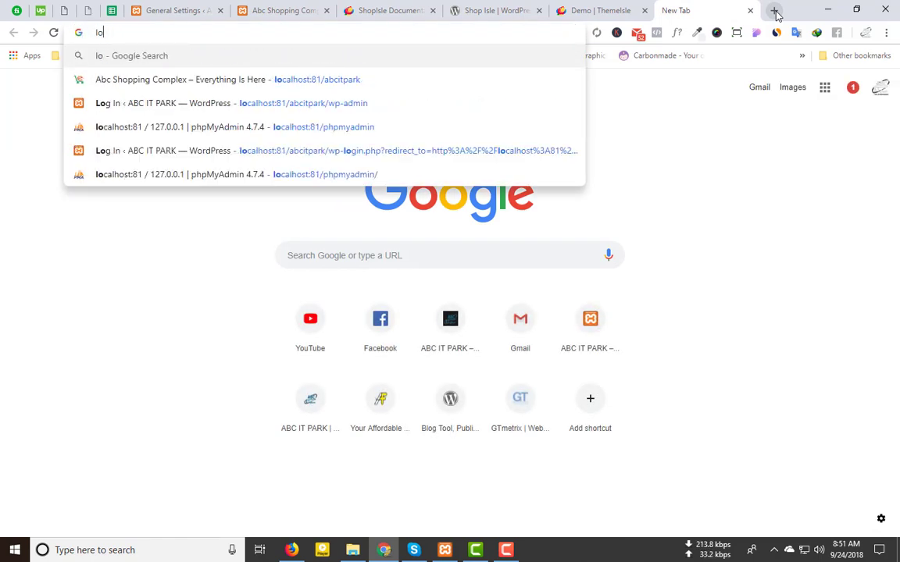
key(BackSpace)
key(BackSpace)
text(ecomm)
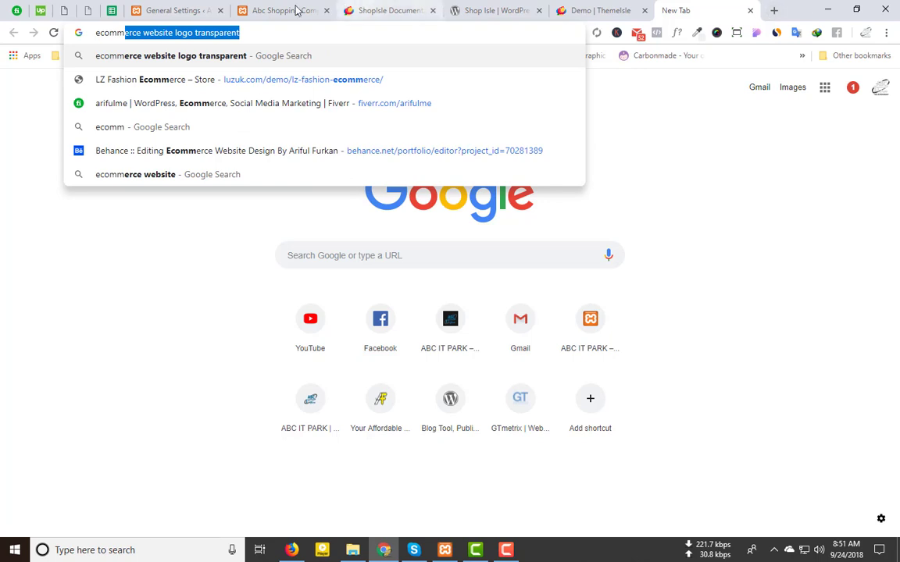
click(261, 33)
key(Return)
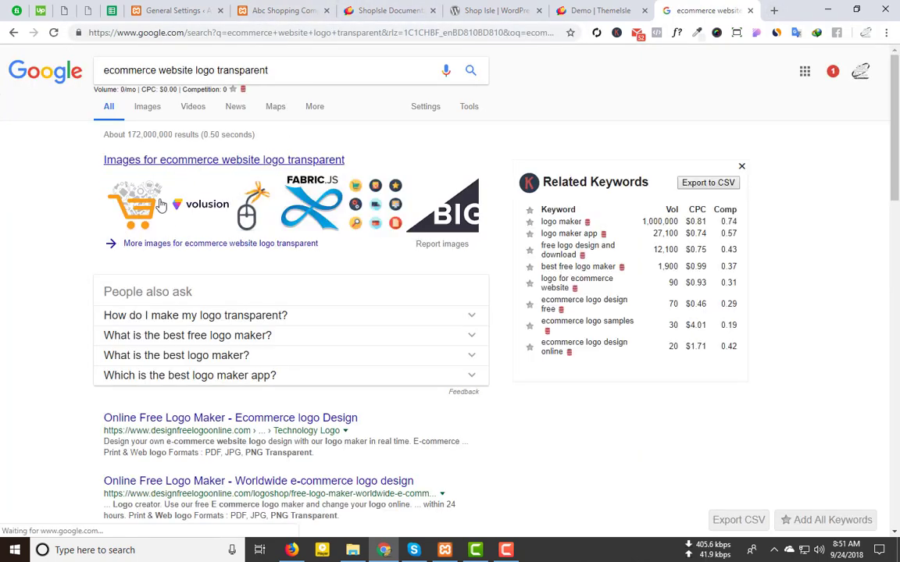
click(167, 161)
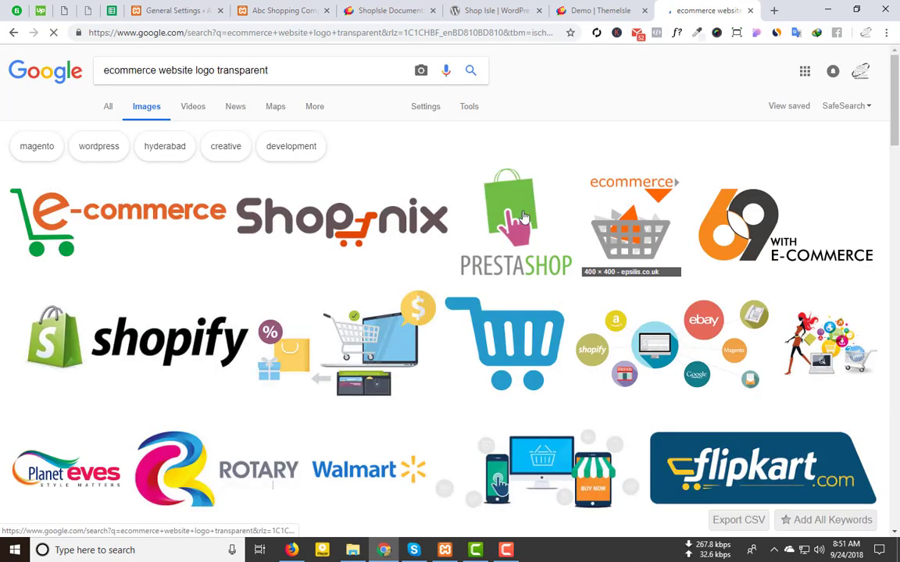
Step: Open the orange-and-green e-commerce logo full size in a new tab, then close it
click(127, 211)
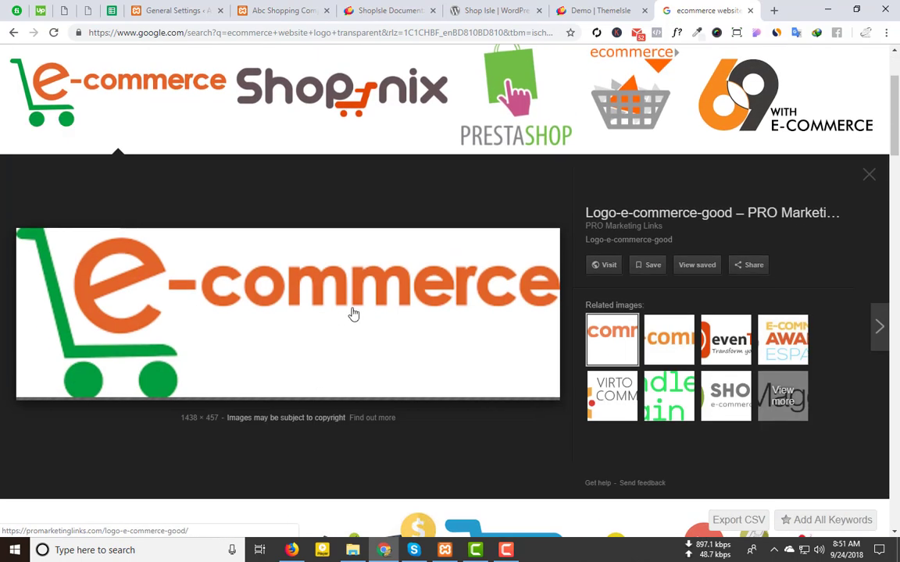
right_click(273, 288)
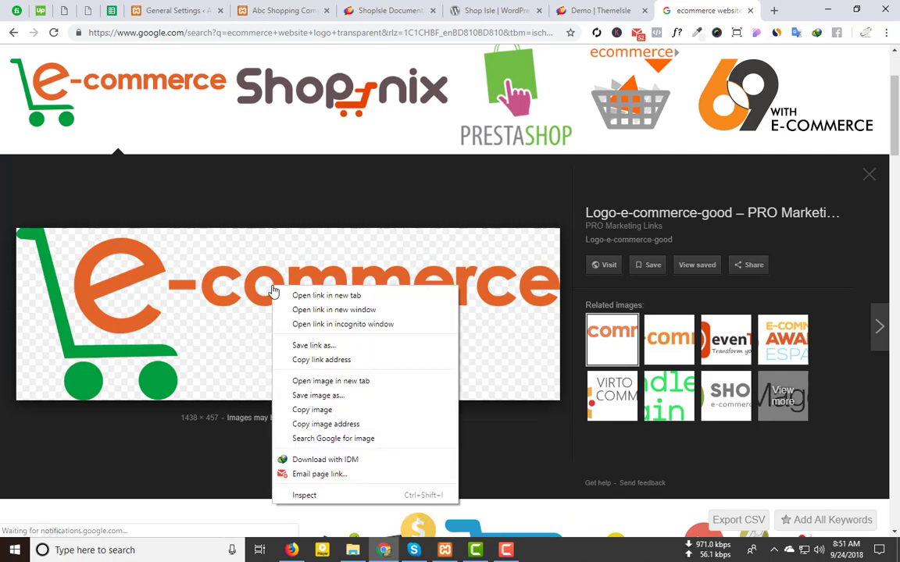
click(338, 381)
key(ctrl+Tab)
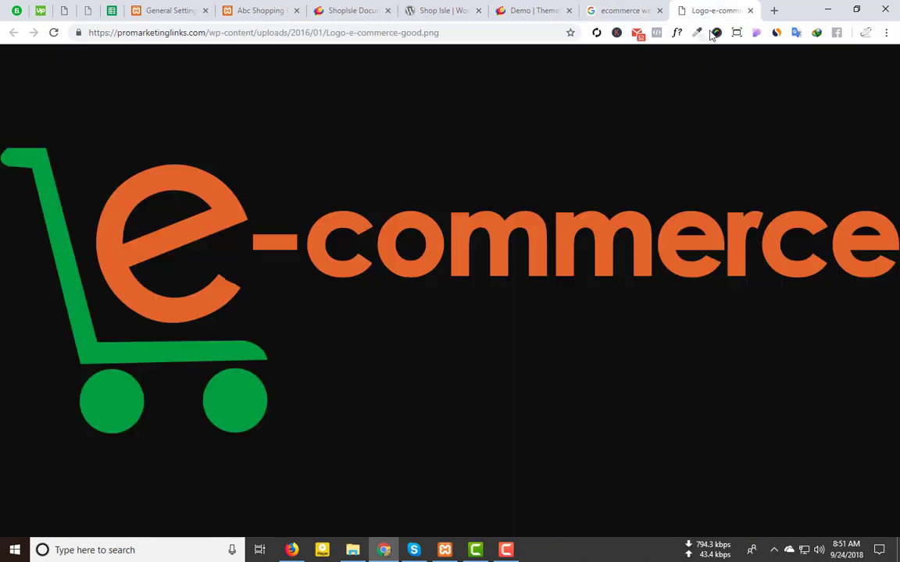
right_click(184, 248)
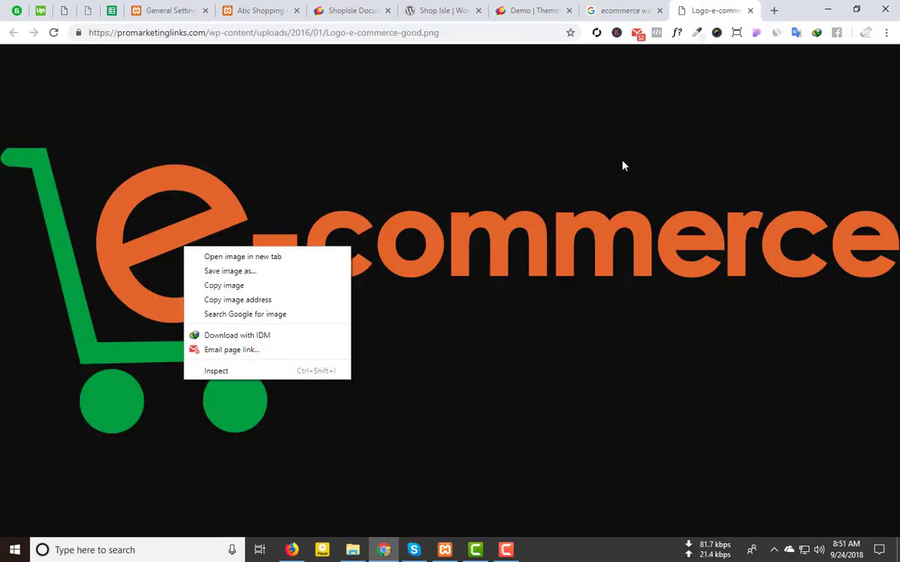
click(750, 11)
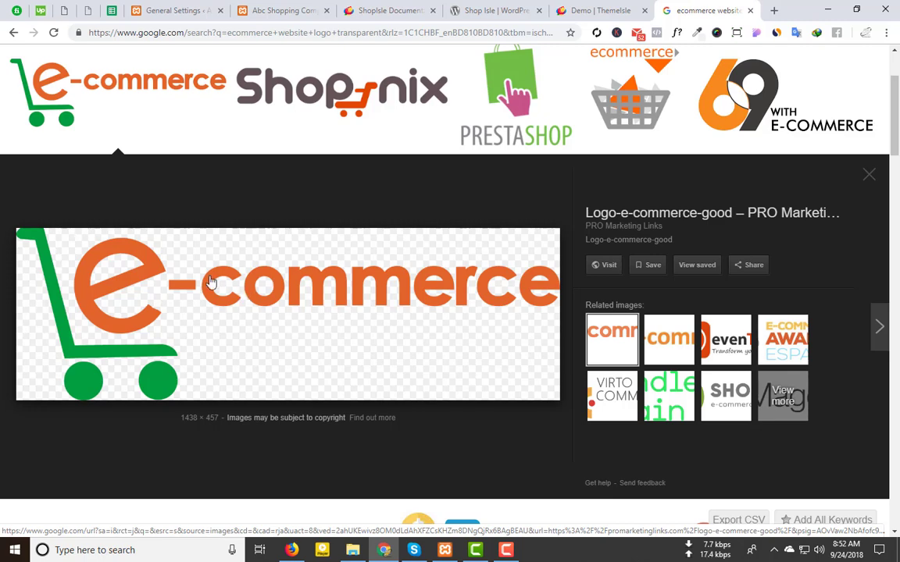
click(166, 8)
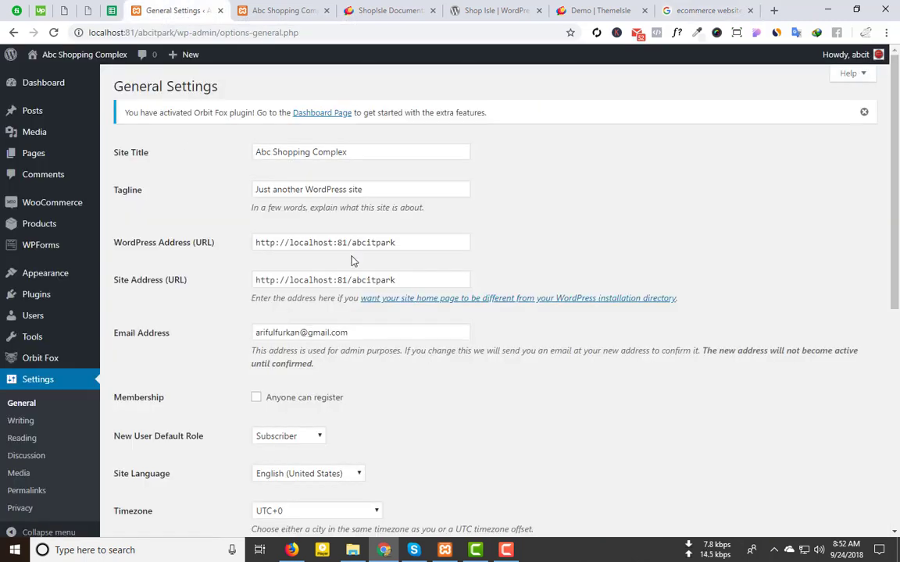
Step: Change the site title from 'Abc Shopping Complex' to 'e Commerce Shop'
click(676, 9)
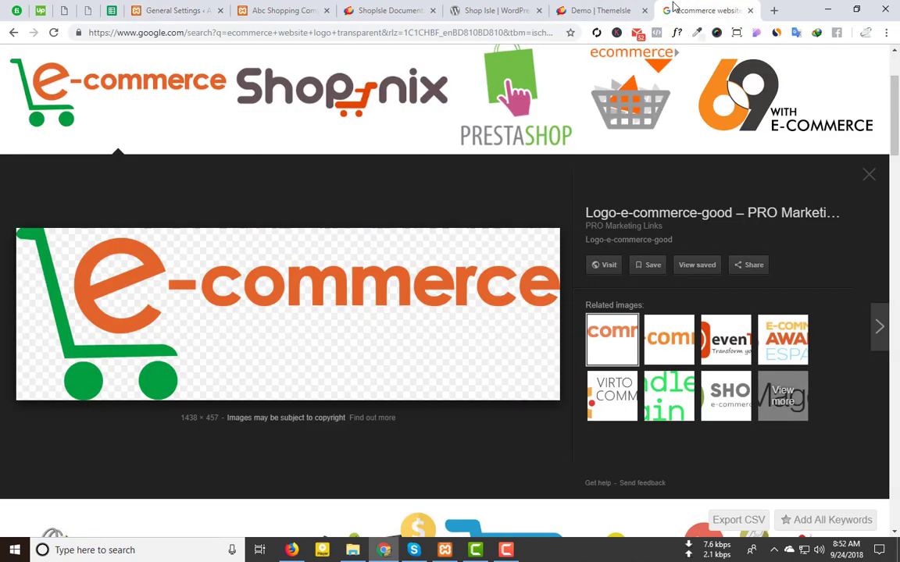
click(270, 12)
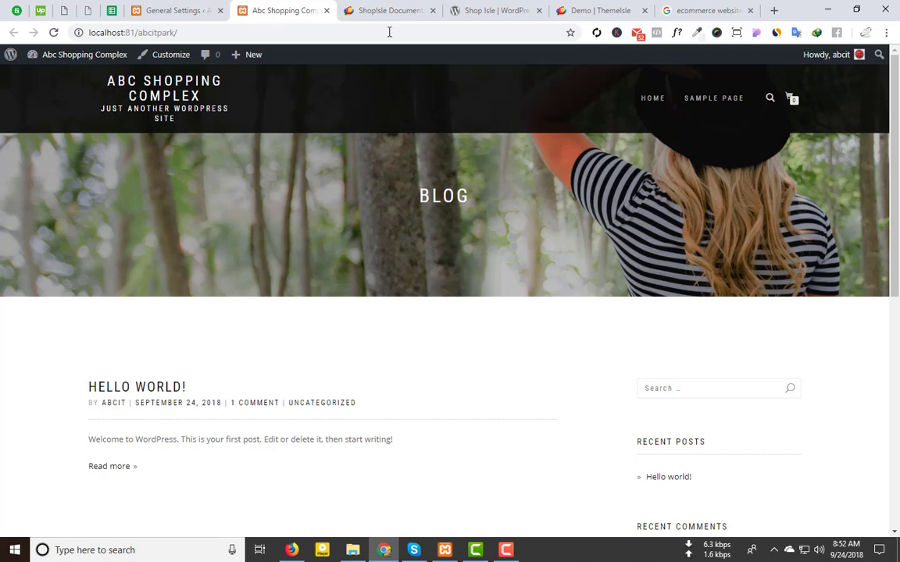
click(180, 10)
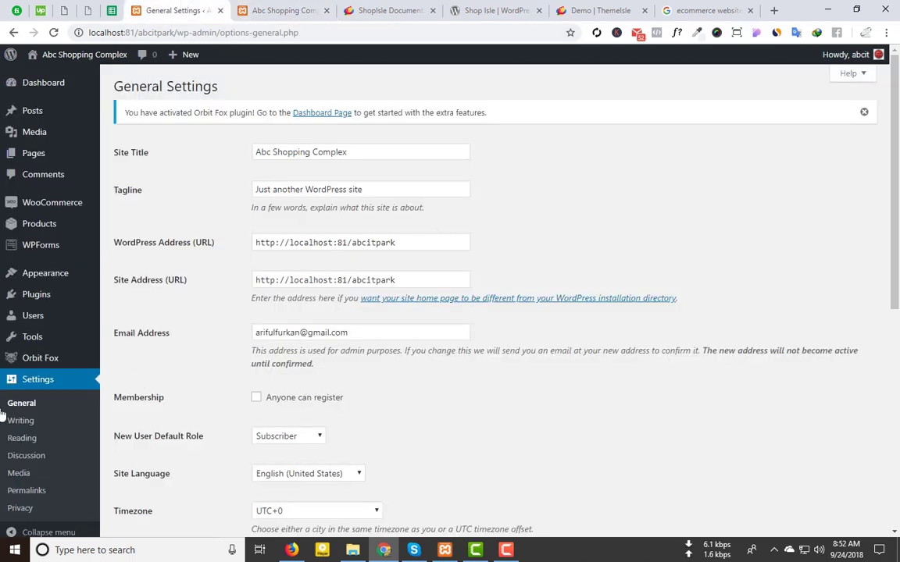
click(134, 153)
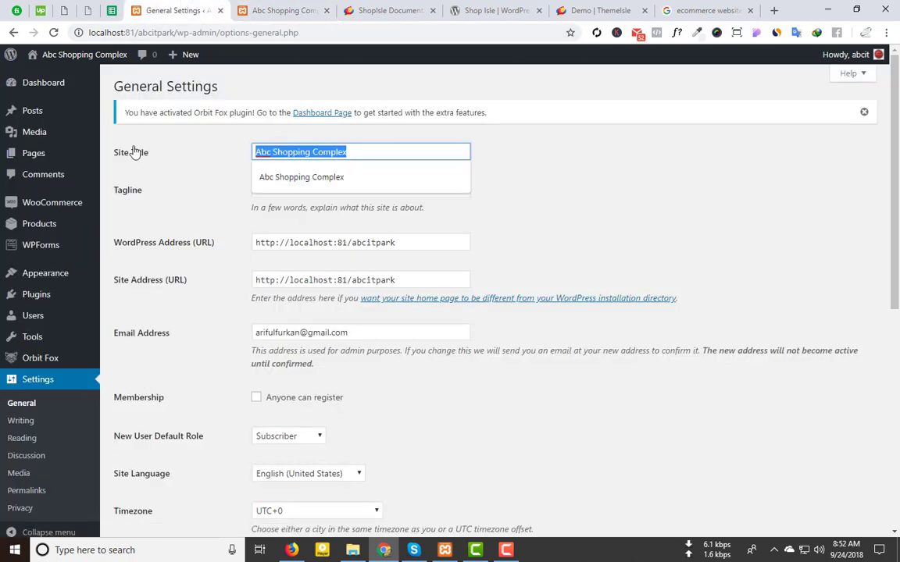
text(Ecommerce)
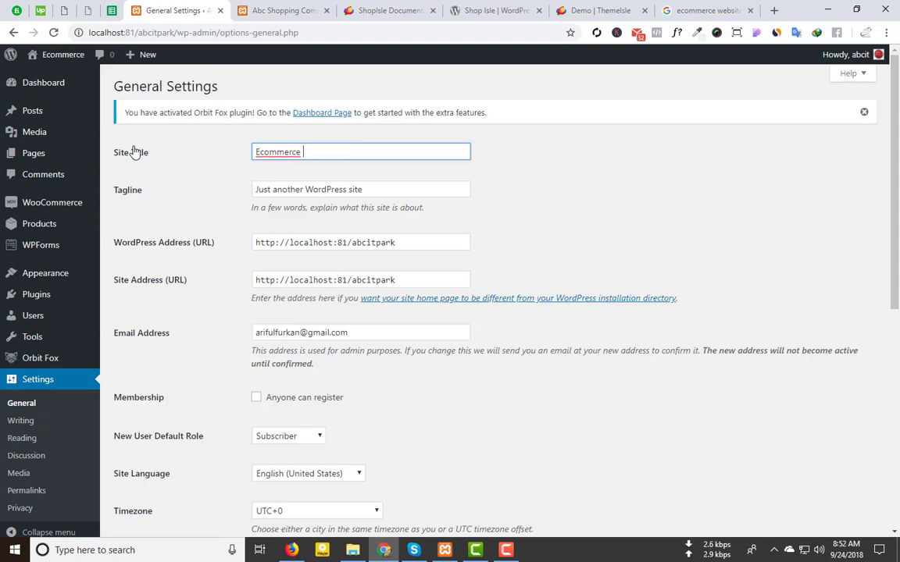
text( Shop)
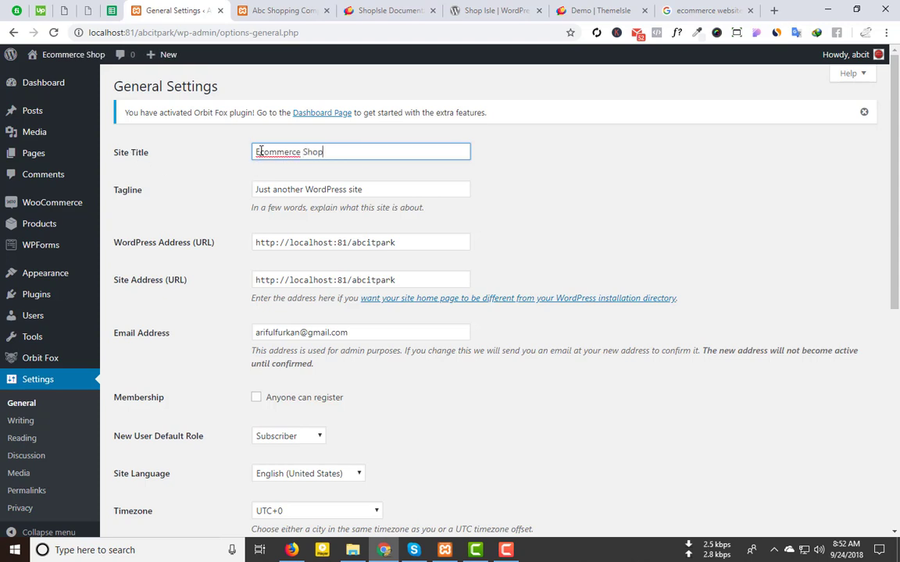
click(260, 152)
key(BackSpace)
text(e)
key(Delete)
text(C)
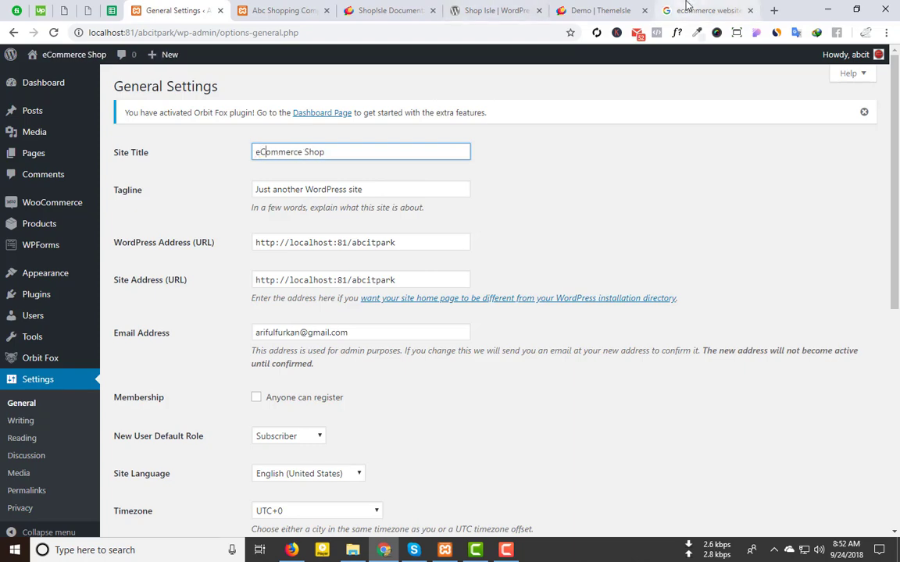
click(689, 9)
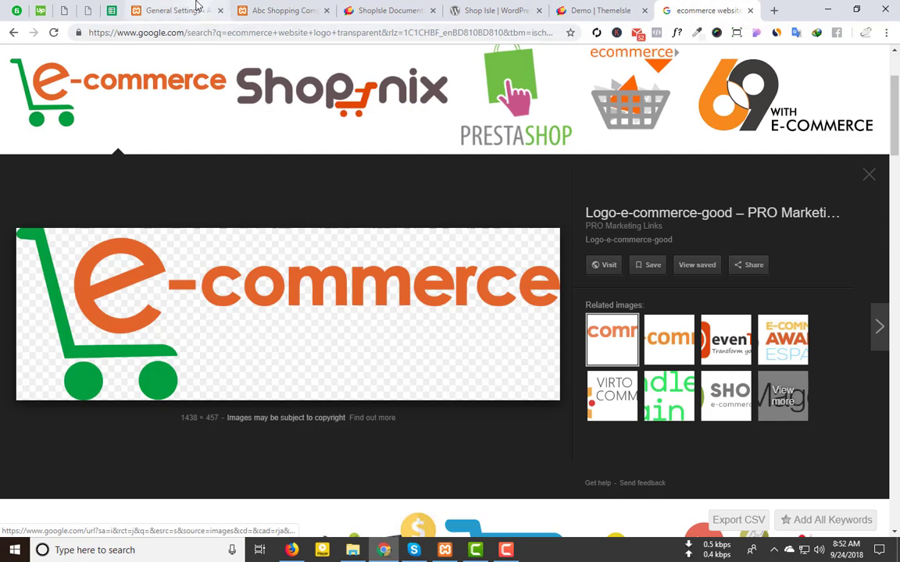
click(194, 9)
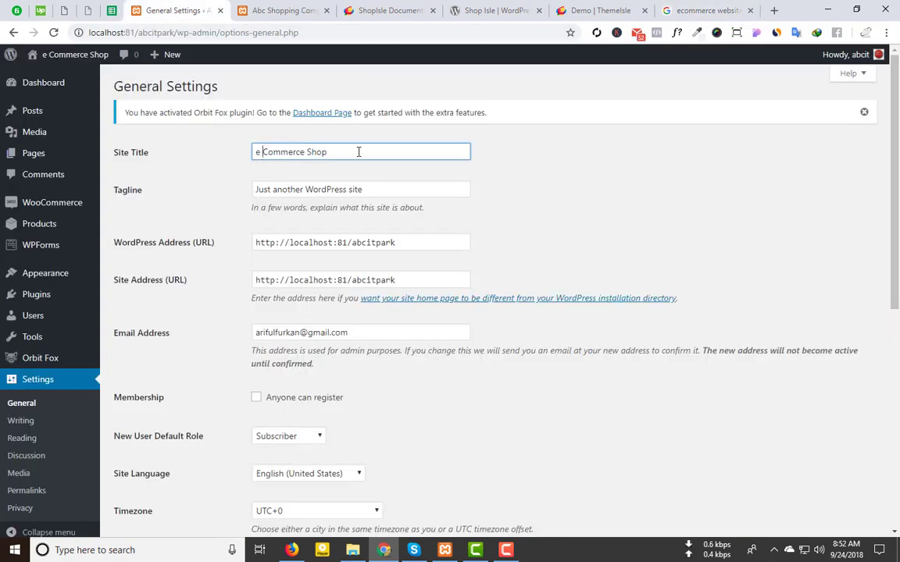
click(600, 169)
Step: Replace the default tagline with 'Choose Your Best Collection'
drag(387, 189, 154, 183)
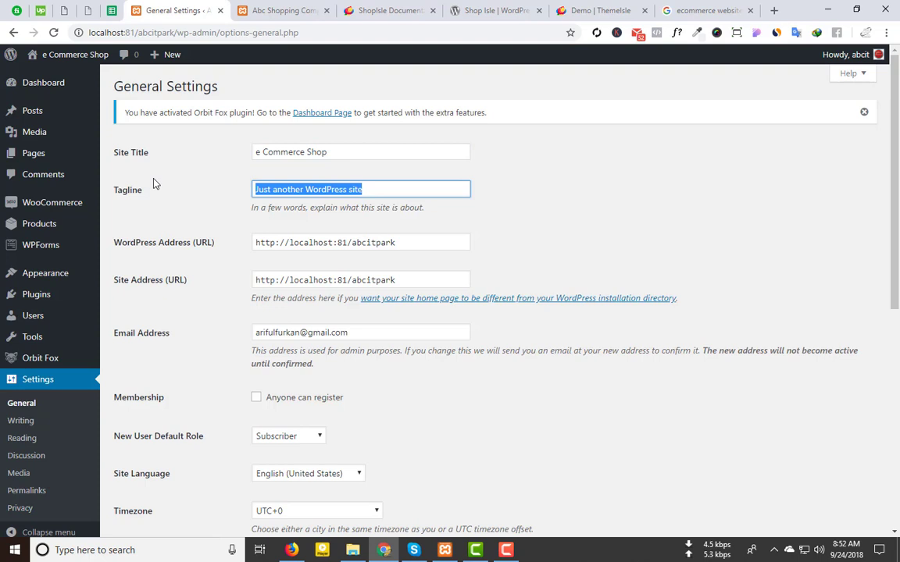
key(BackSpace)
text(ch)
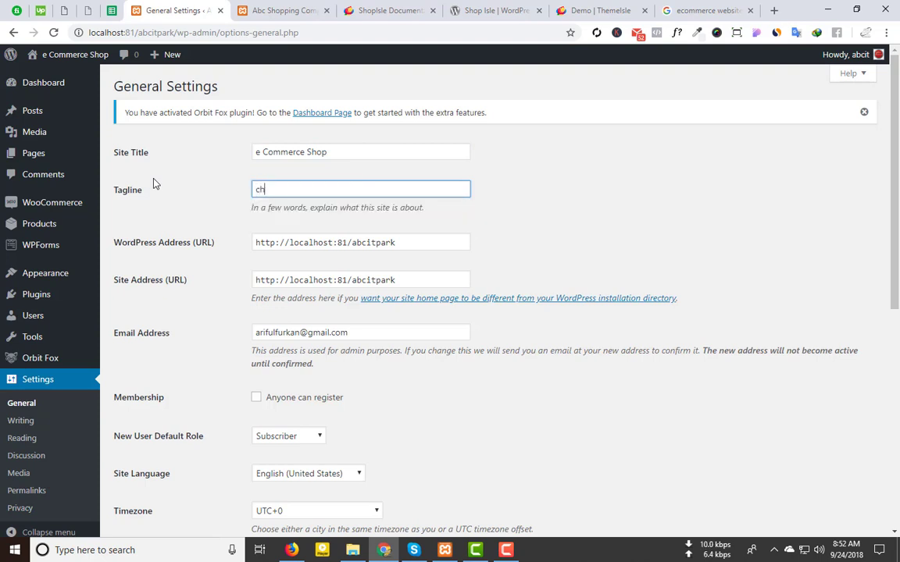
text(oos)
key(BackSpace)
key(BackSpace)
key(BackSpace)
key(BackSpace)
key(BackSpace)
text(cho)
key(BackSpace)
key(BackSpace)
key(BackSpace)
text(Ch)
text(oose Your Best)
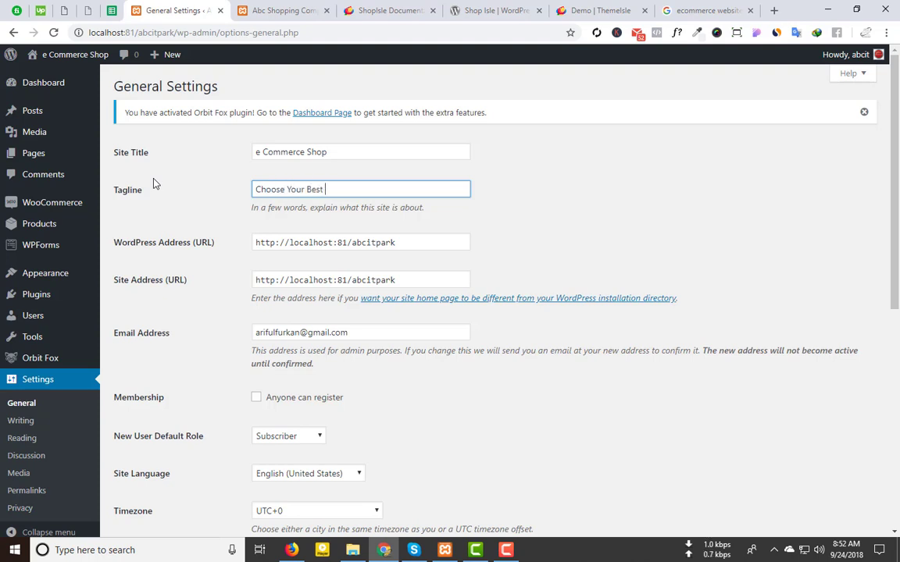
text( Collection)
Step: Set the timezone to UTC+6:30 and the week start to Saturday, then save
scroll(323, 224, down, 3)
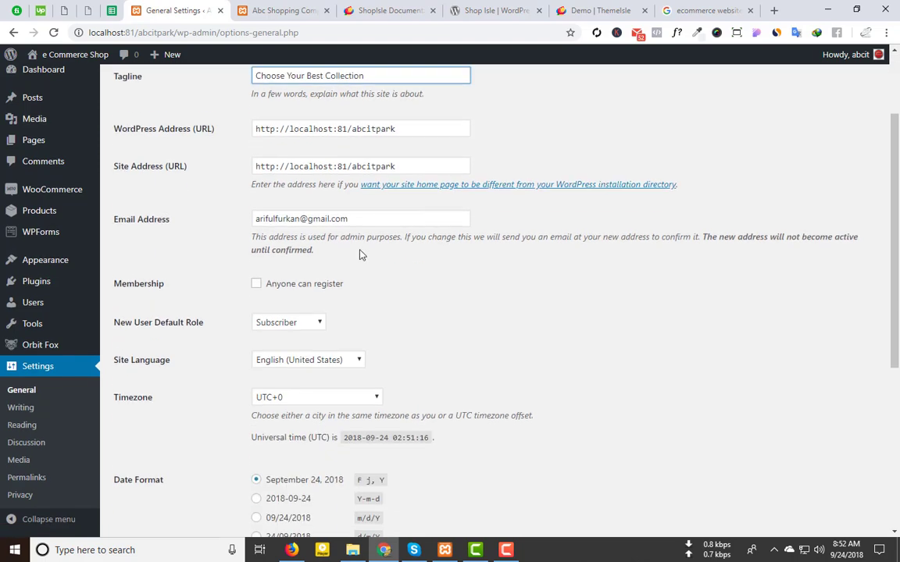
scroll(367, 188, up, 1)
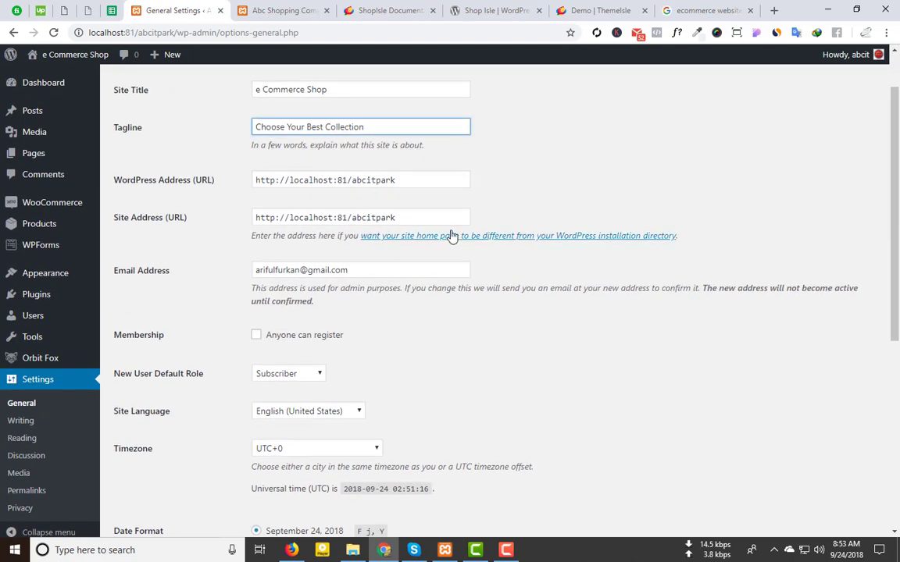
scroll(312, 181, down, 3)
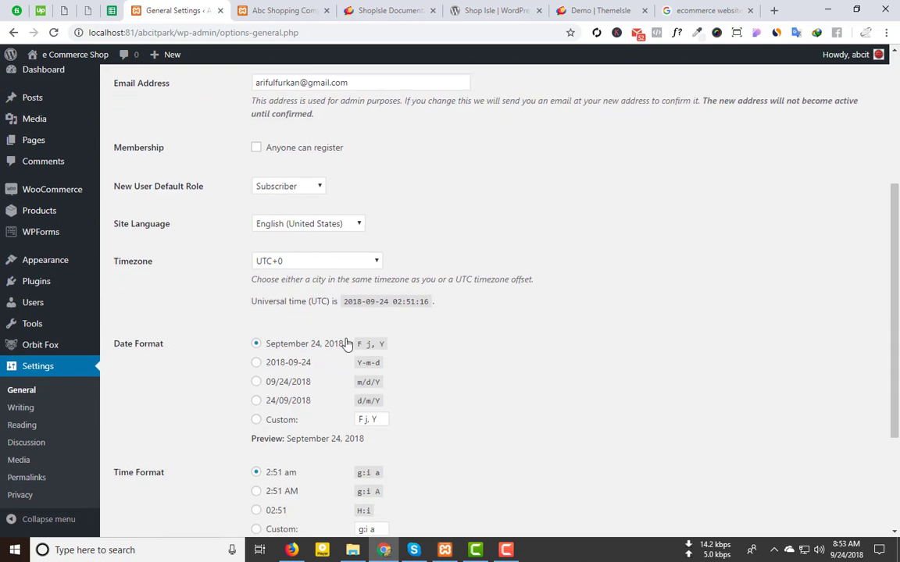
click(274, 263)
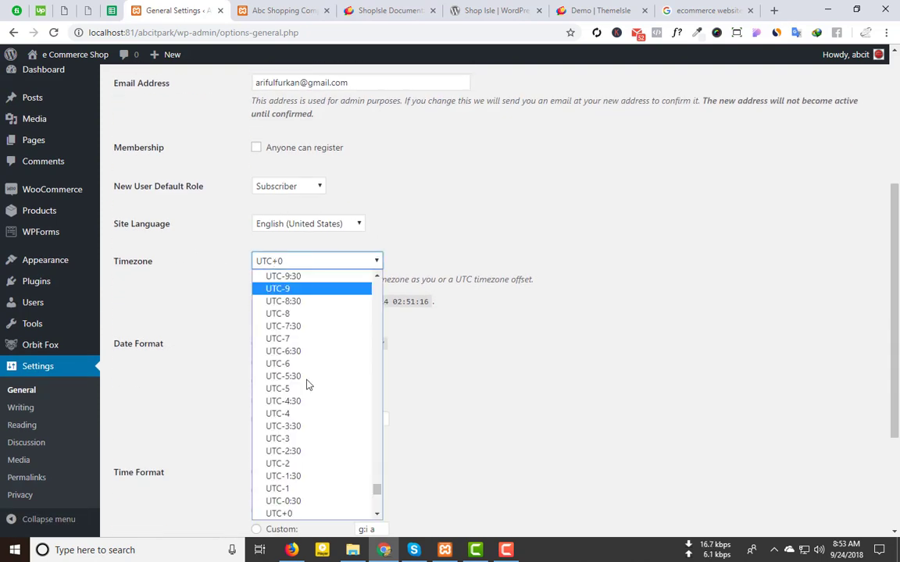
scroll(307, 382, down, 10)
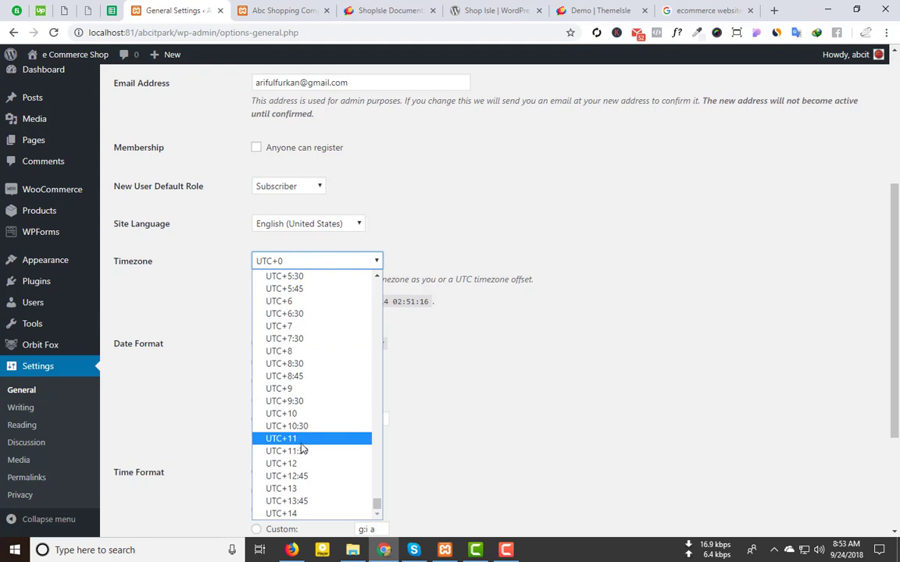
click(297, 314)
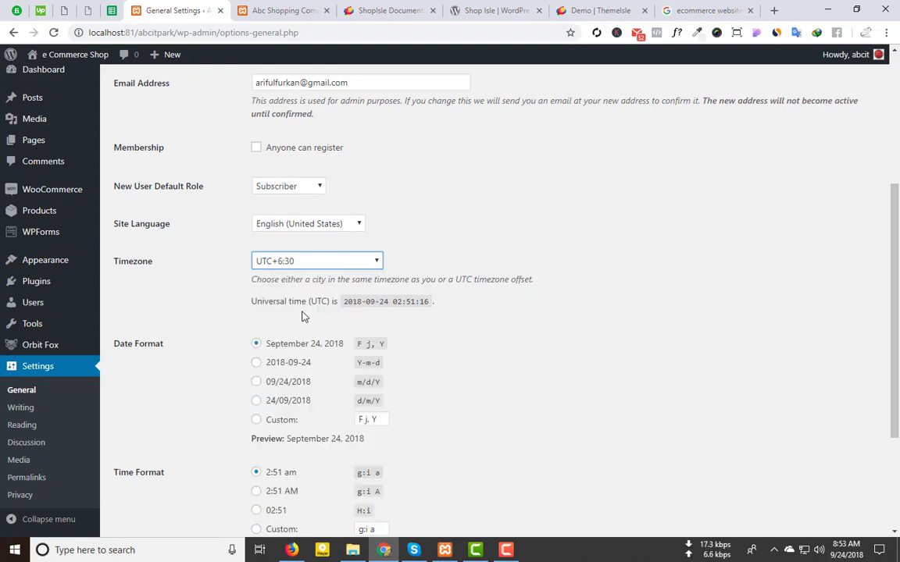
scroll(489, 417, down, 2)
click(288, 433)
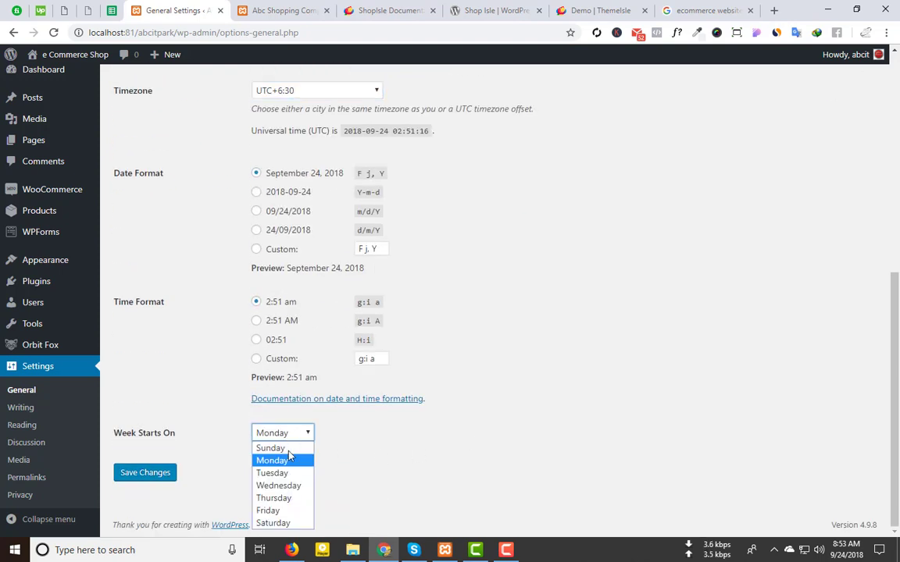
click(285, 522)
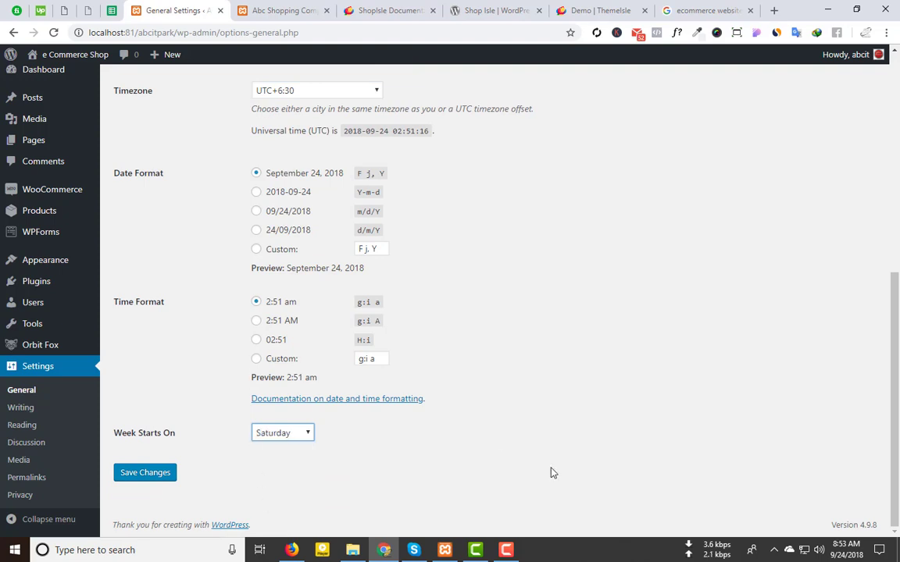
click(159, 478)
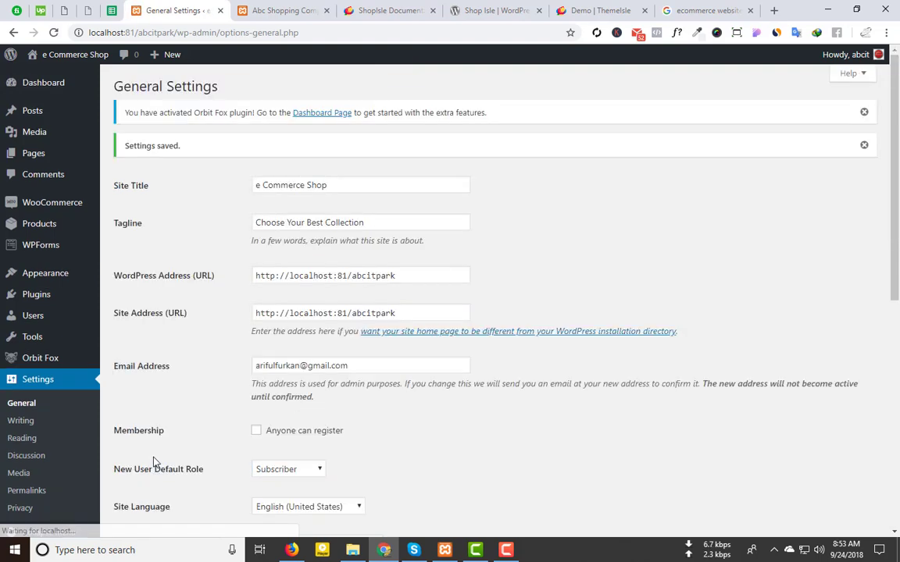
Step: In Reading settings, select A static page and browse the homepage choices without picking one
scroll(153, 459, down, 3)
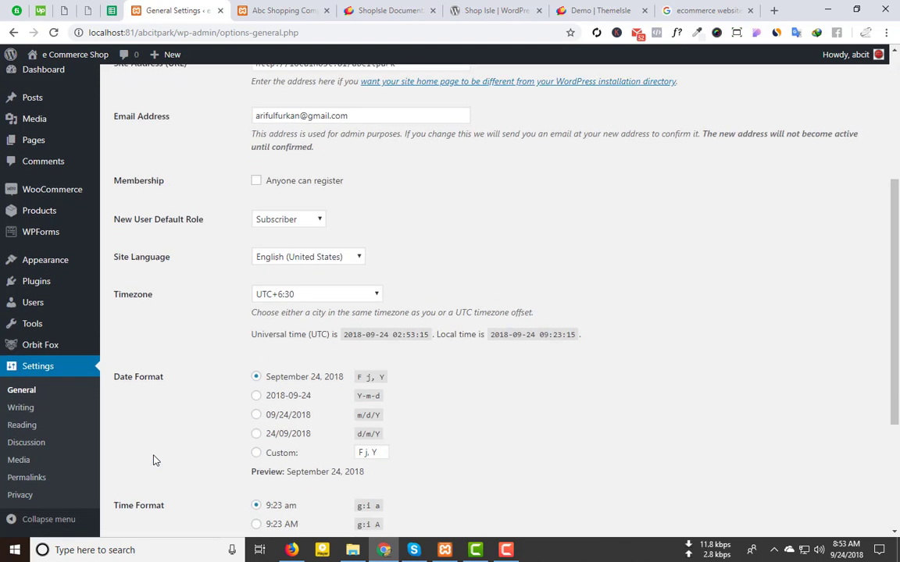
click(28, 426)
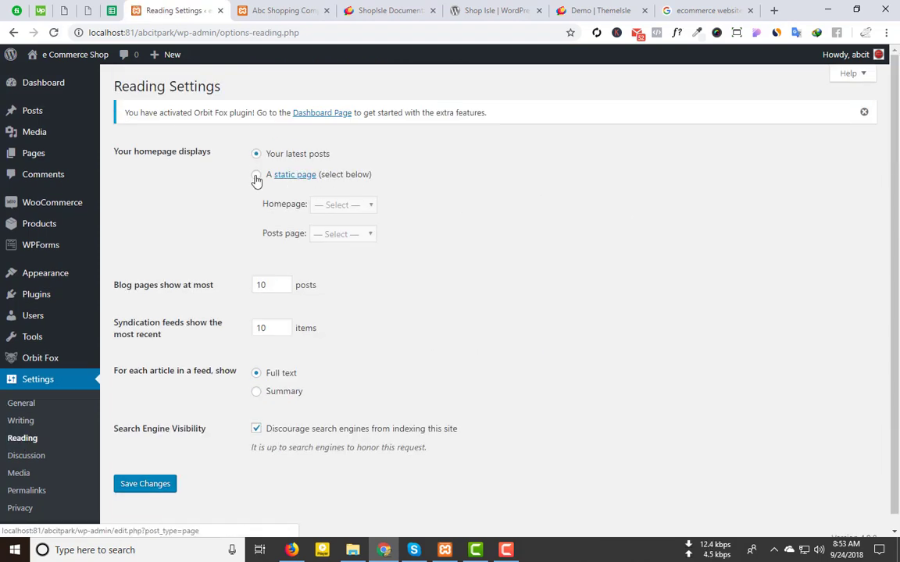
click(256, 175)
click(340, 204)
click(481, 227)
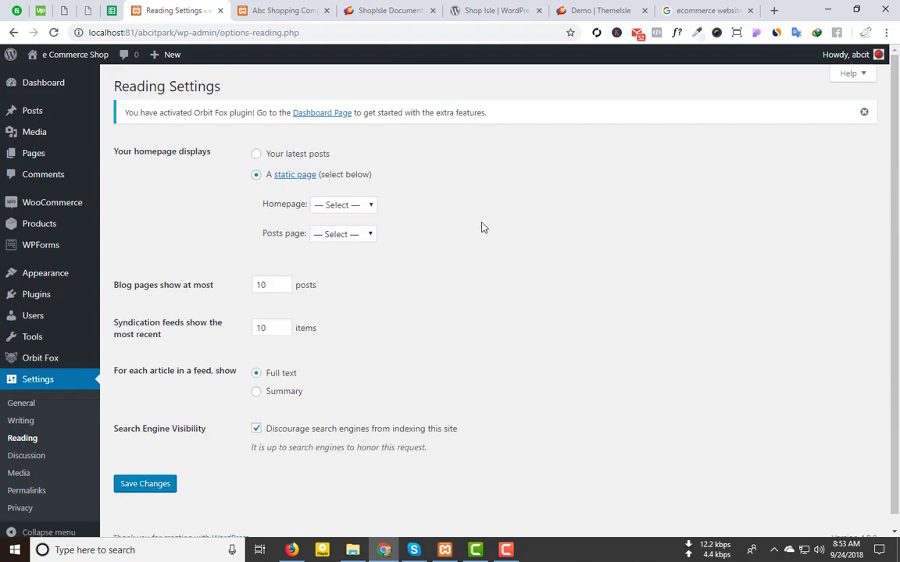
click(354, 204)
click(473, 182)
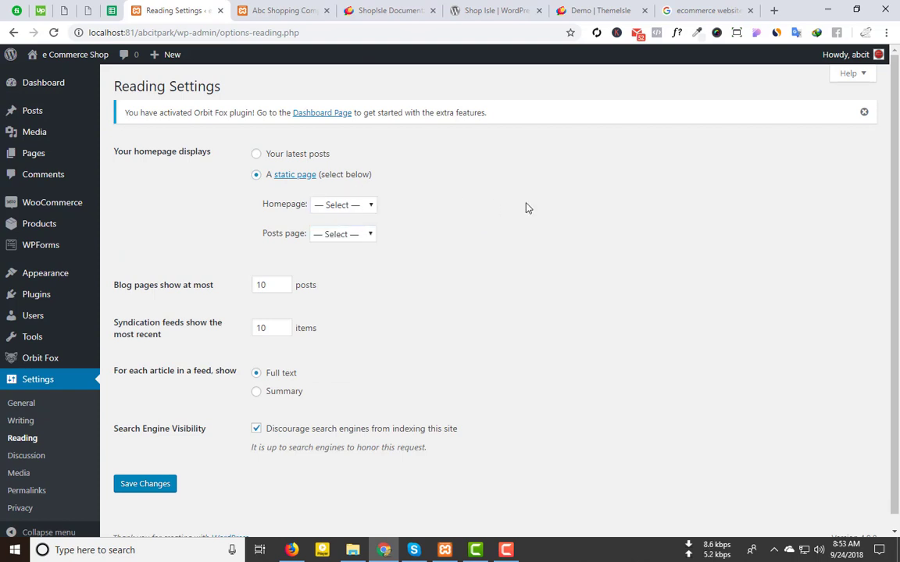
click(353, 204)
click(488, 222)
Step: Switch permalinks to the Post name structure (/%postname%/) and save
scroll(24, 484, down, 1)
click(25, 482)
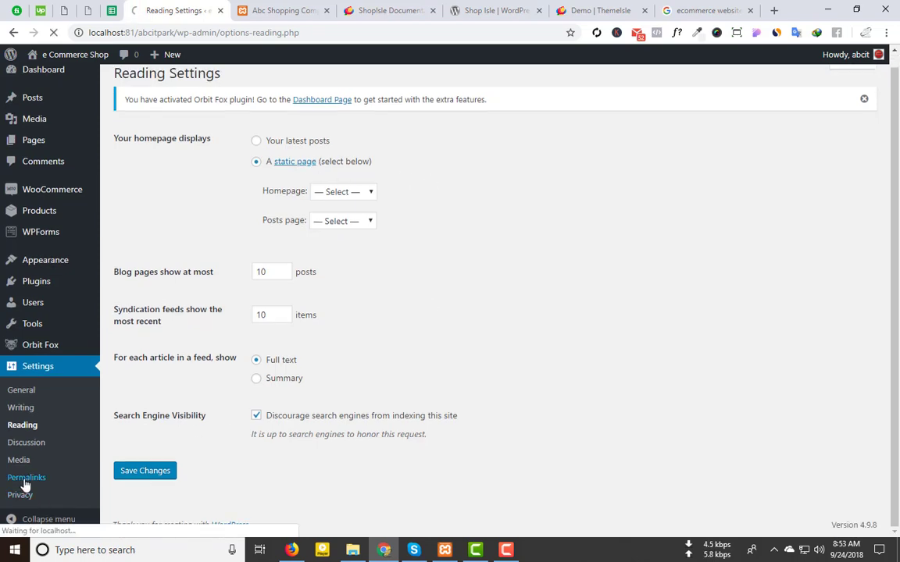
scroll(162, 400, down, 3)
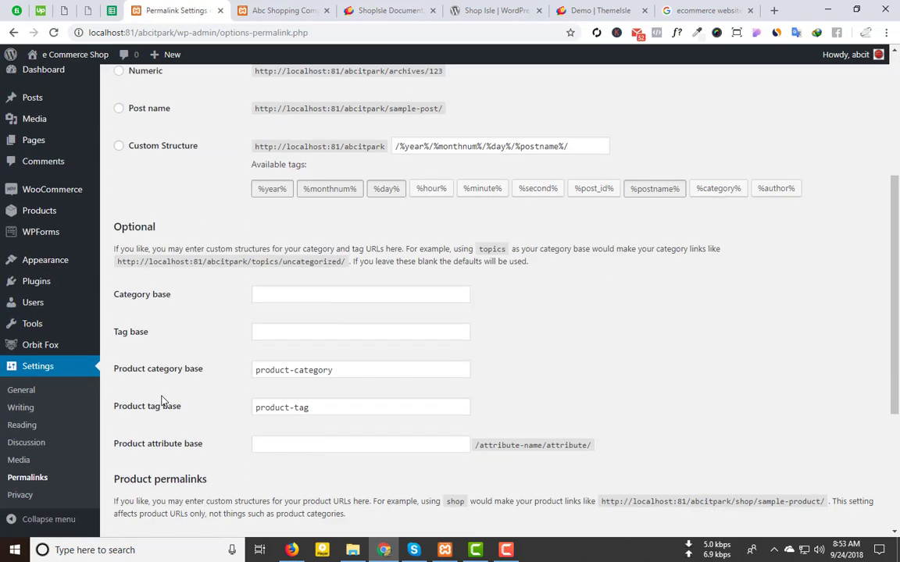
click(117, 107)
scroll(157, 408, down, 3)
click(148, 482)
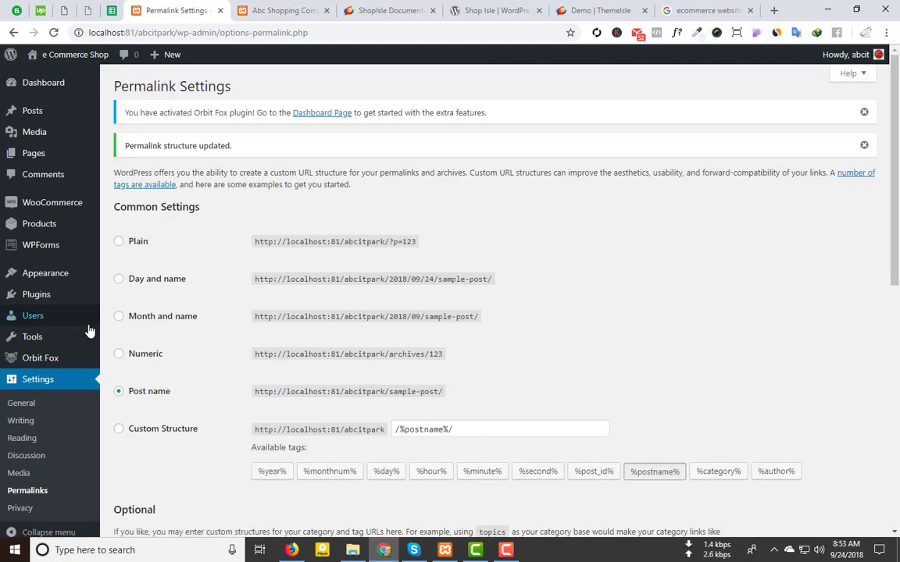
Step: Move both existing pages, Privacy Policy and Sample Page, to the Trash
mouse_move(88, 327)
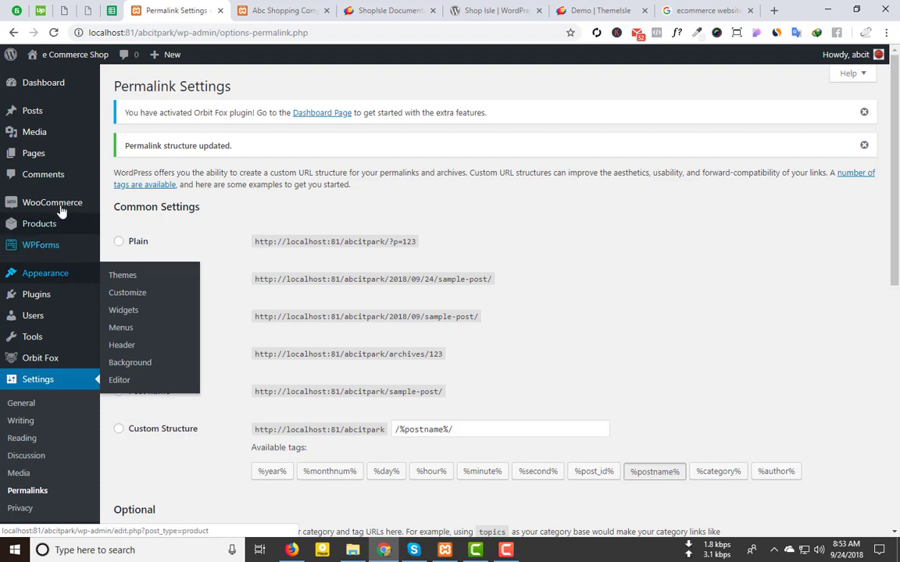
mouse_move(54, 164)
click(125, 159)
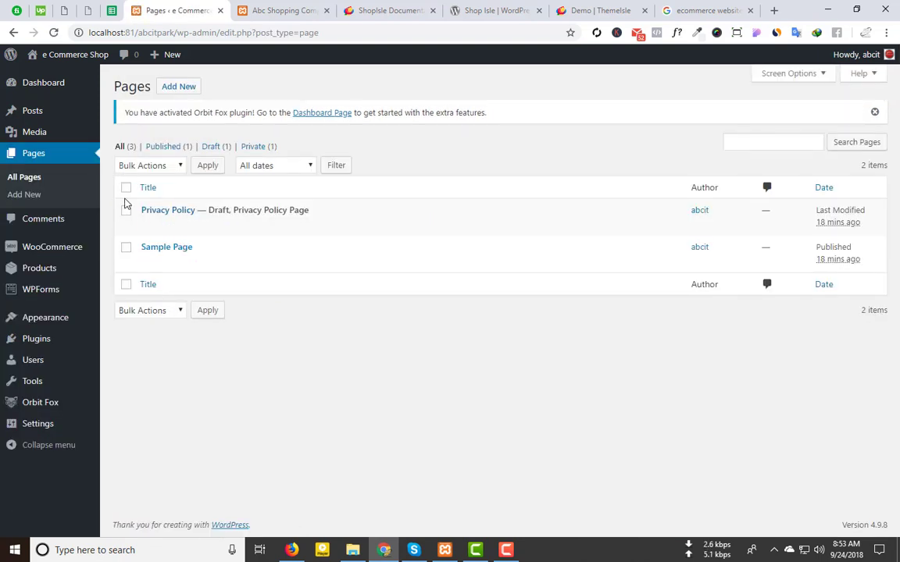
click(126, 189)
click(160, 166)
click(146, 202)
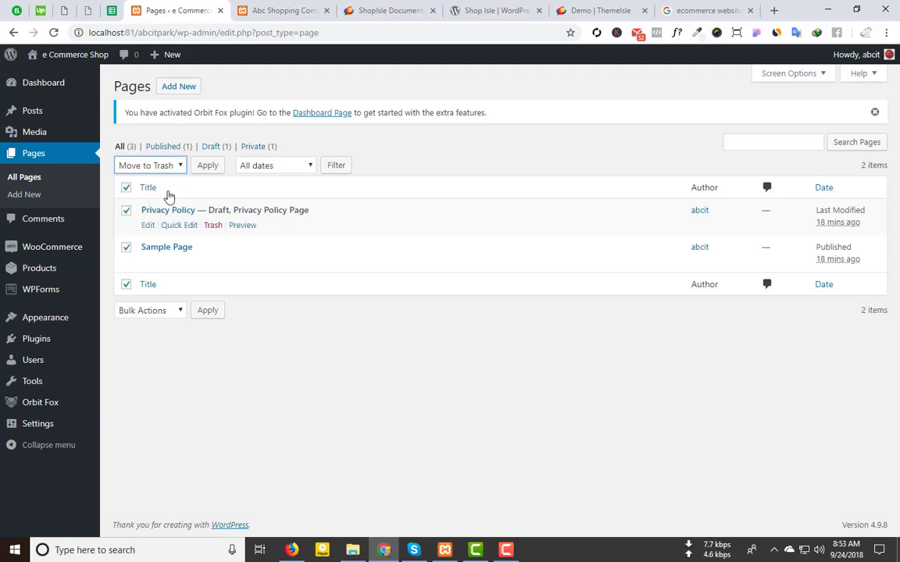
click(213, 170)
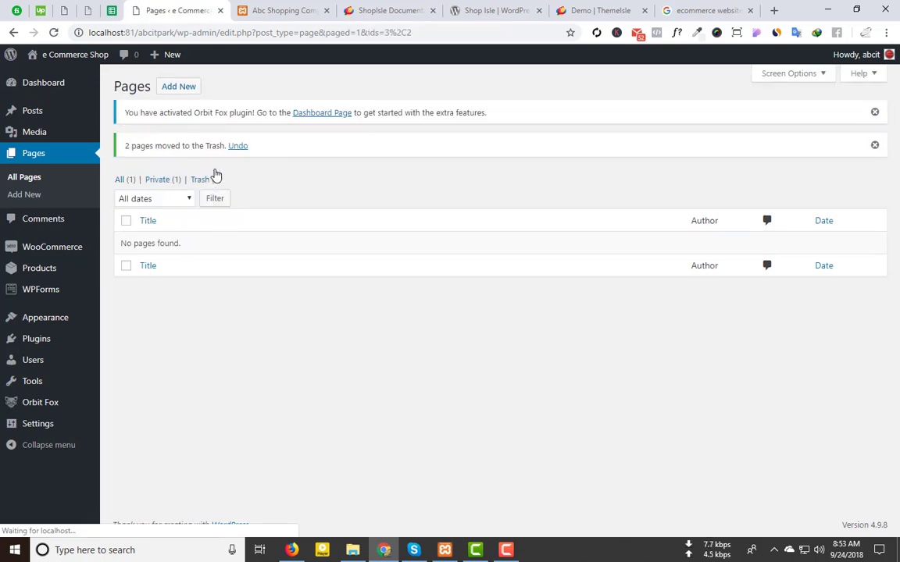
Step: Permanently delete both pages from the Trash
click(204, 180)
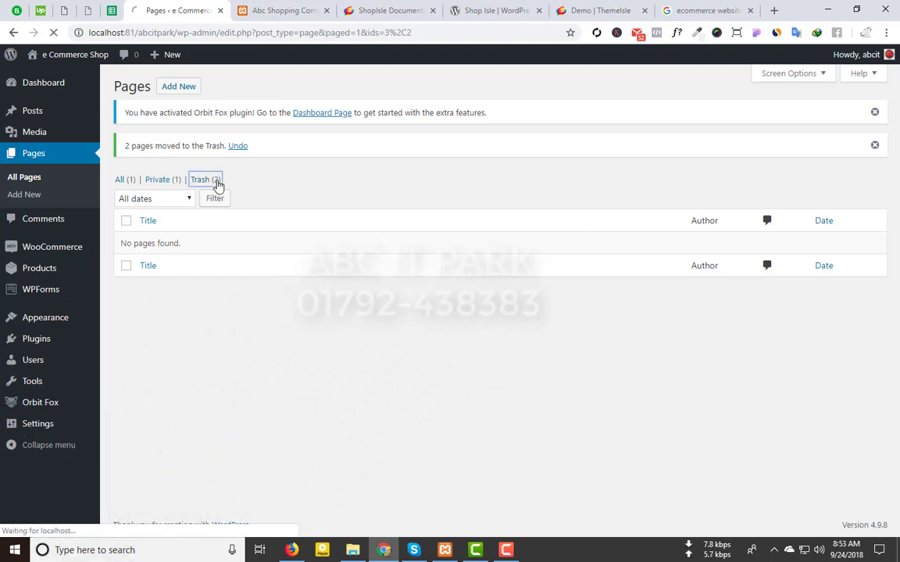
click(125, 187)
click(160, 166)
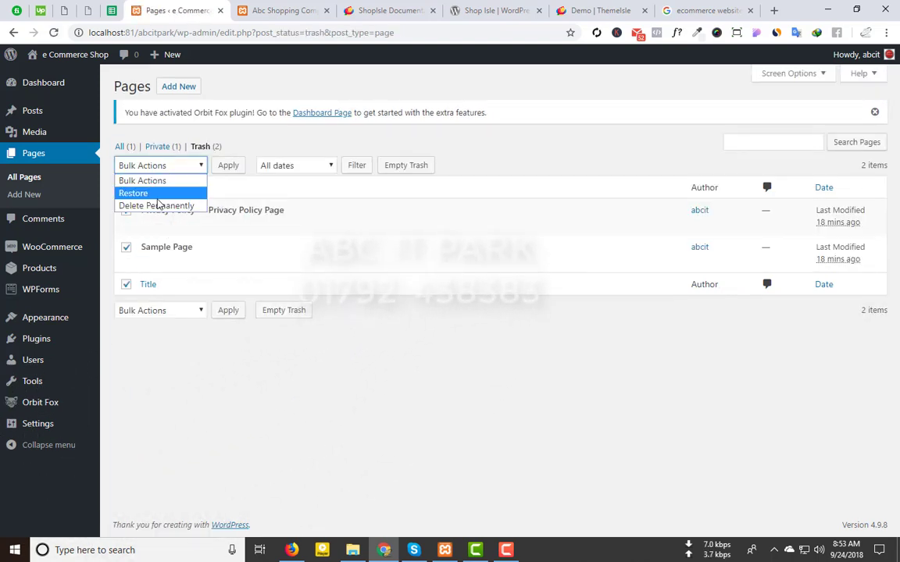
click(158, 205)
click(228, 168)
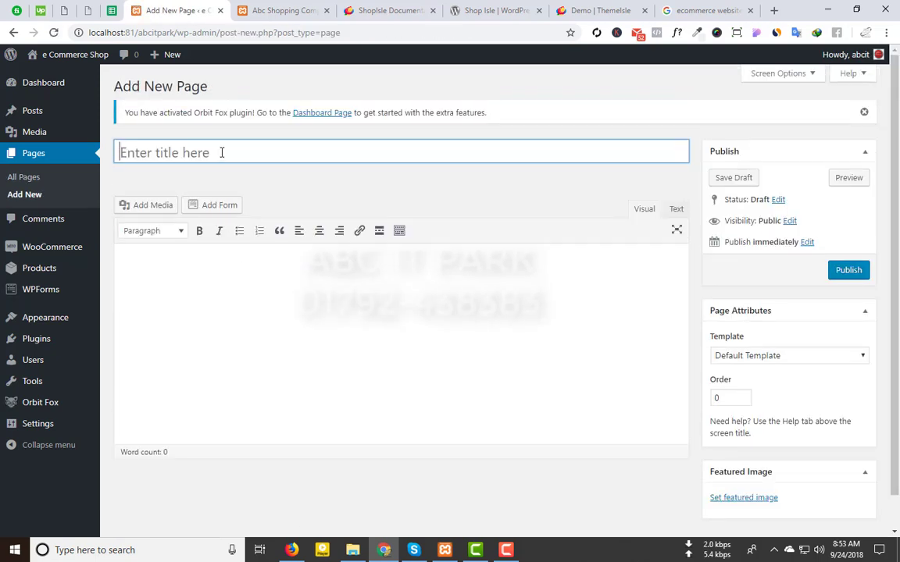
Step: Title the new page 'Home Page', then glance at the ShopIsle demo and documentation tabs
click(221, 153)
text(Home)
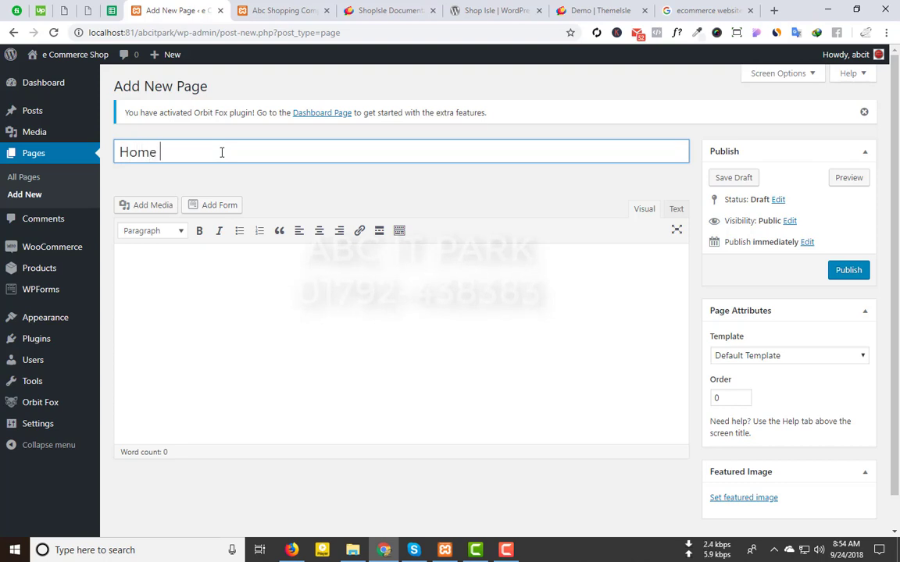
text( Page)
scroll(221, 153, down, 1)
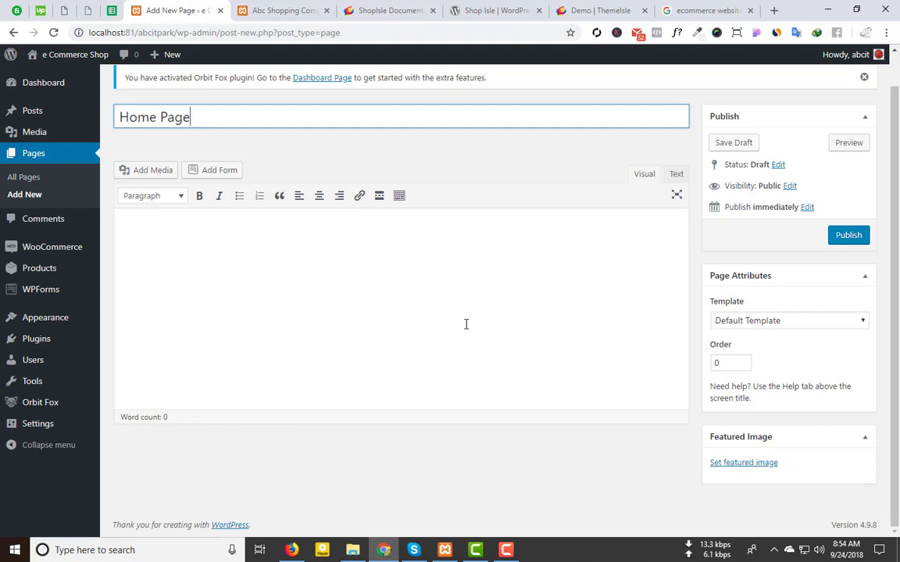
click(560, 9)
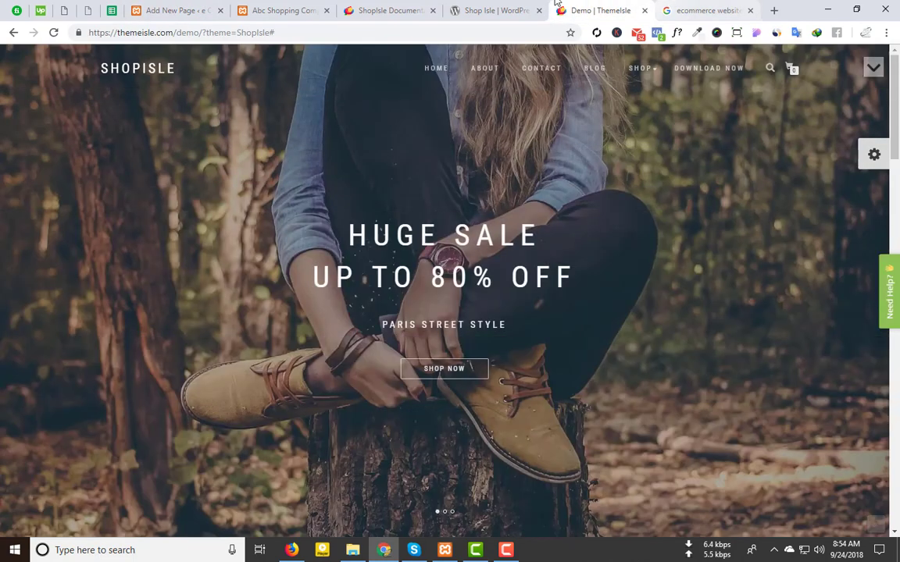
click(460, 8)
click(378, 8)
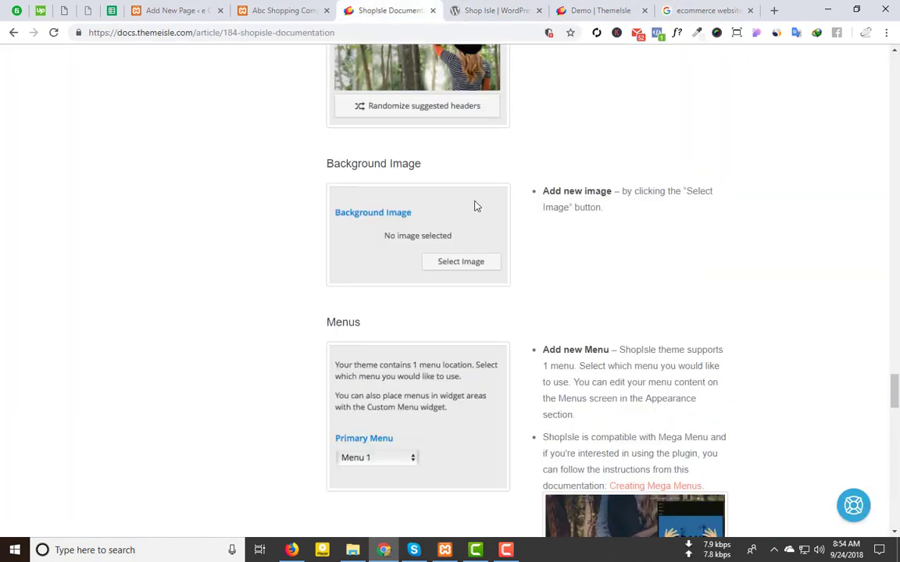
scroll(480, 199, up, 20)
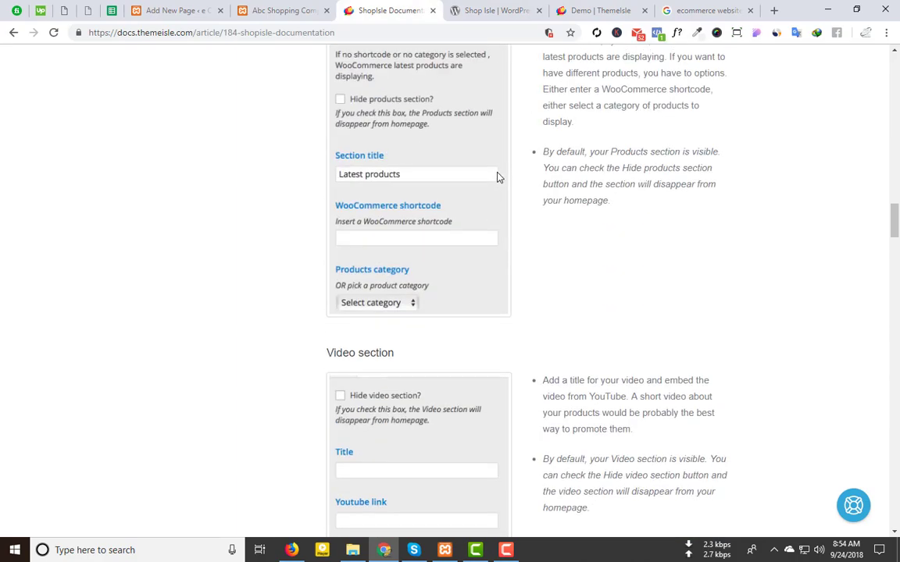
scroll(498, 177, up, 10)
click(184, 9)
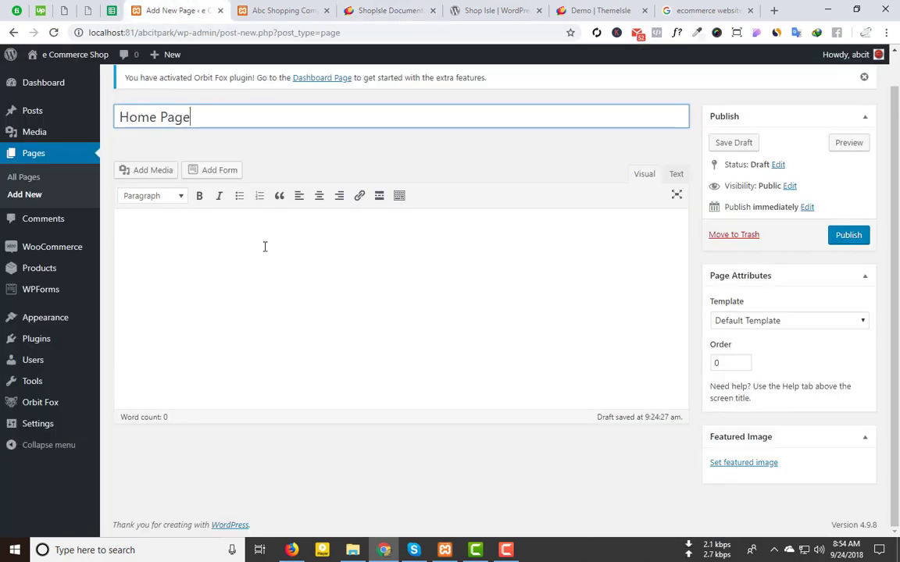
Step: Keep the Default Template and publish the empty Home Page
click(735, 321)
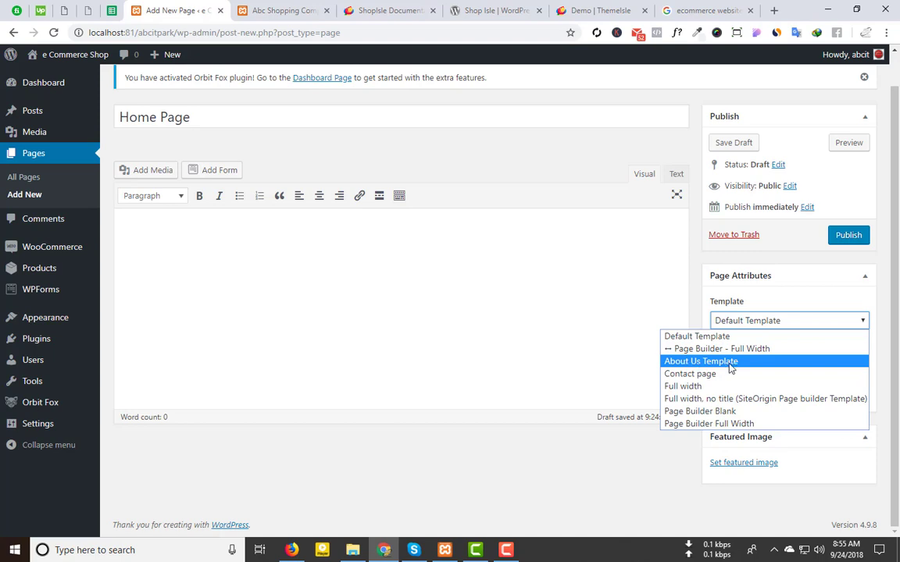
click(650, 487)
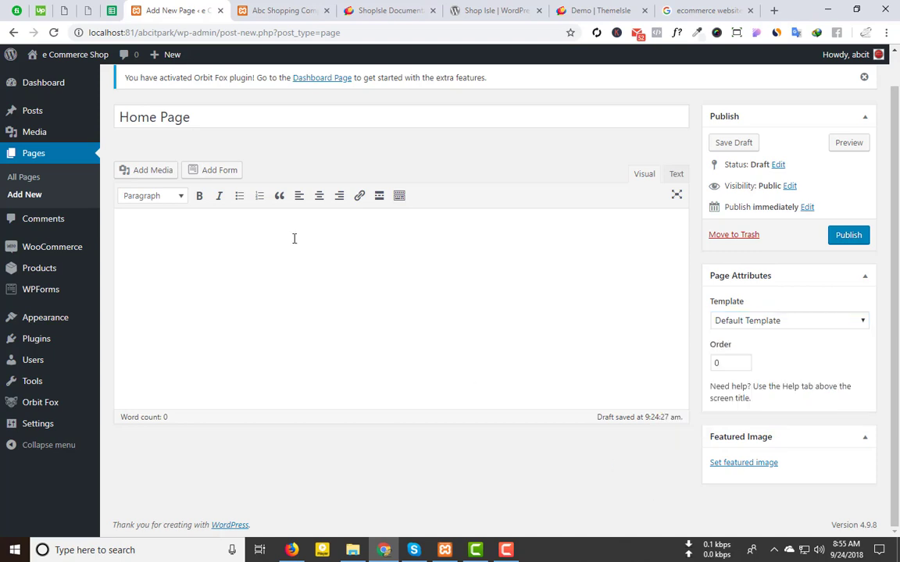
click(845, 235)
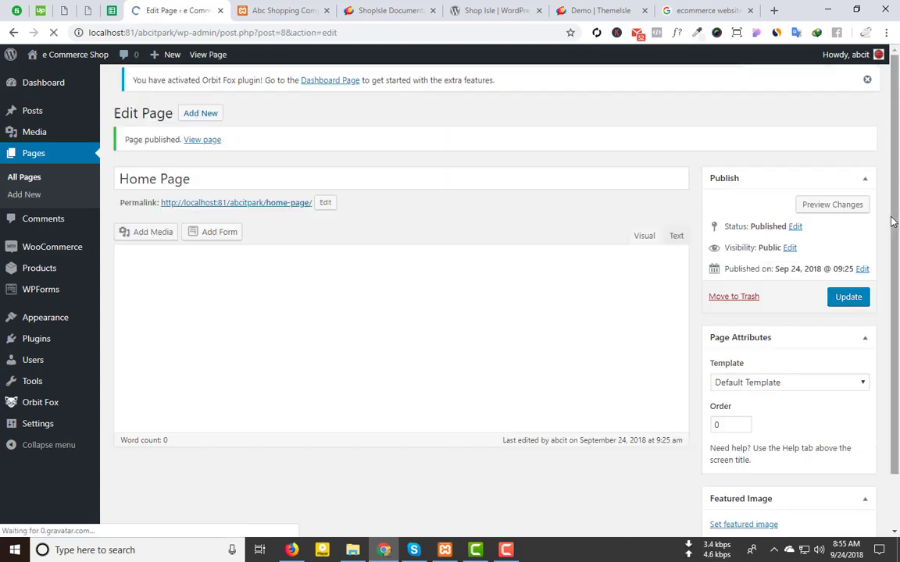
click(196, 92)
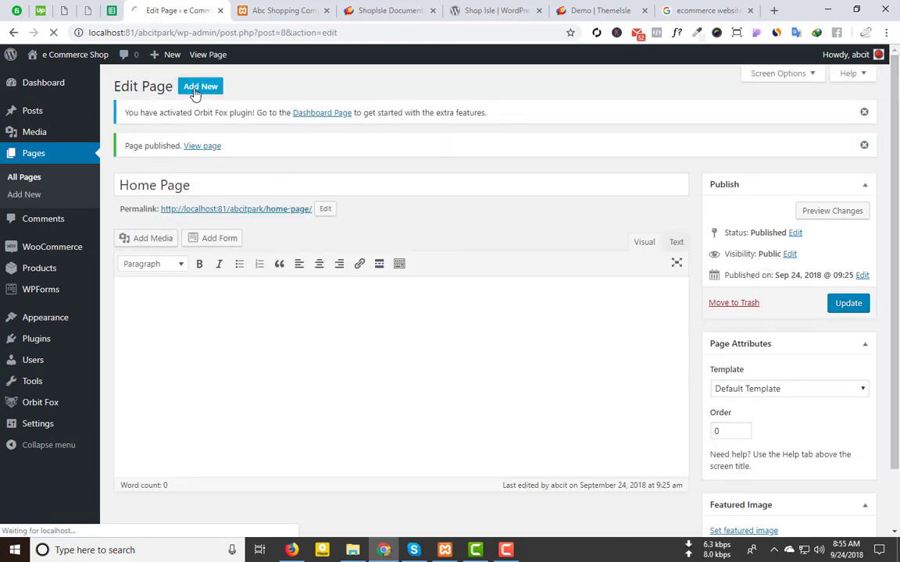
Step: Publish an 'About Us' page using the About Us Template
click(203, 148)
text(A)
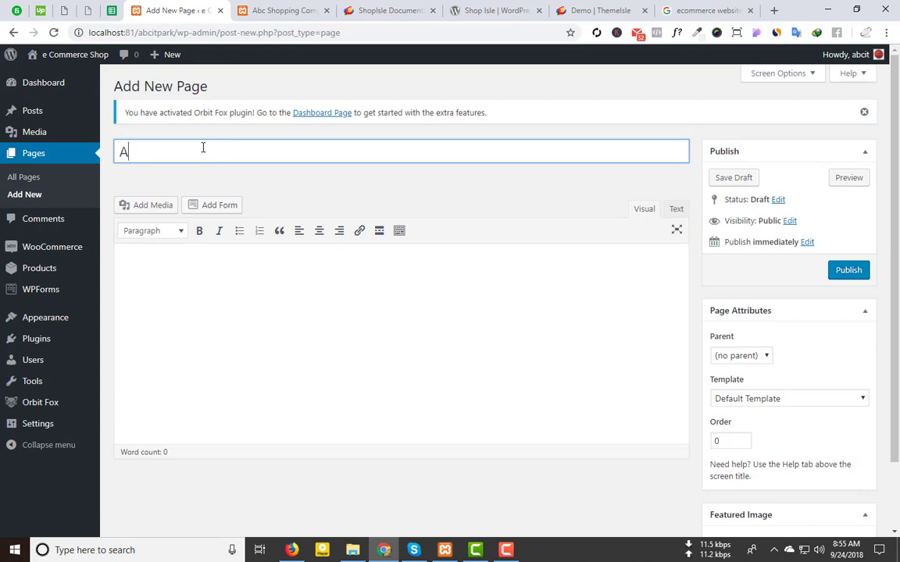
text(bout Us)
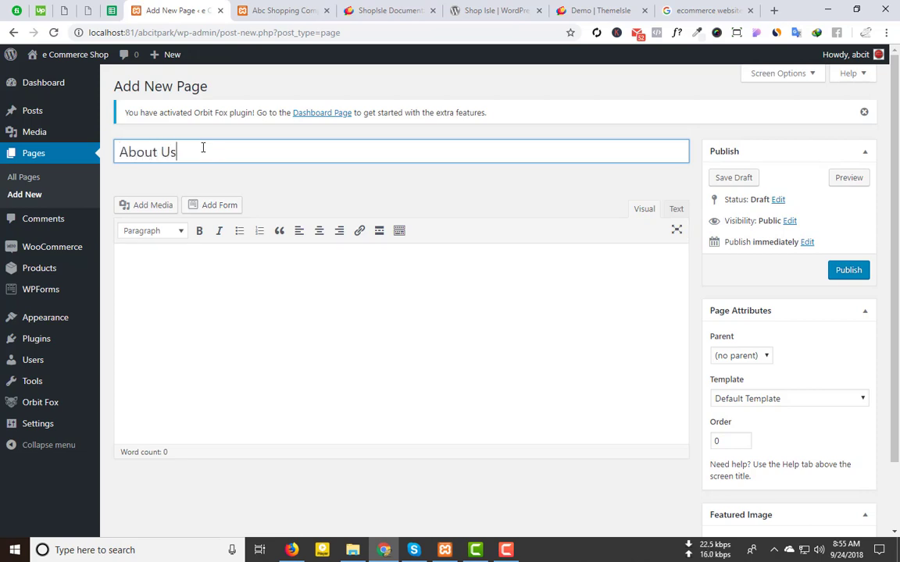
click(773, 400)
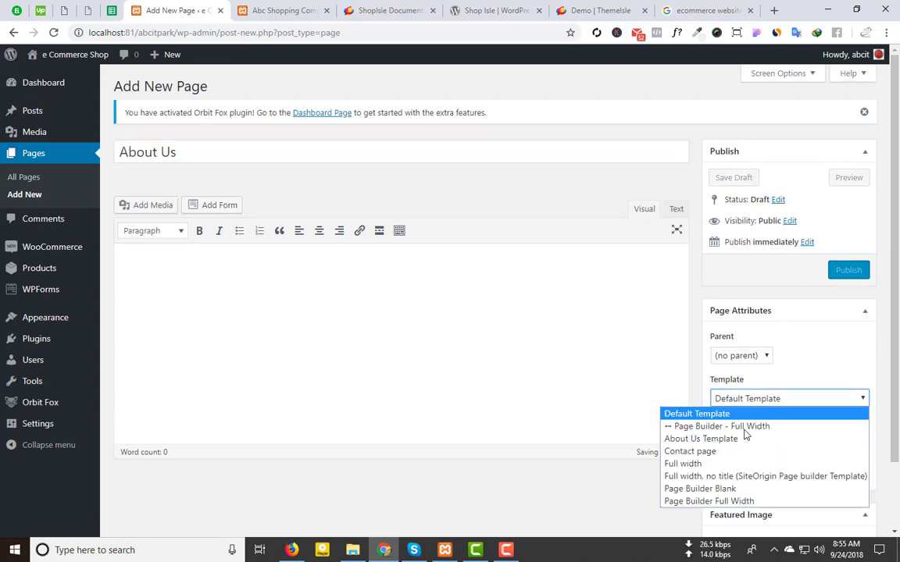
click(742, 439)
click(856, 275)
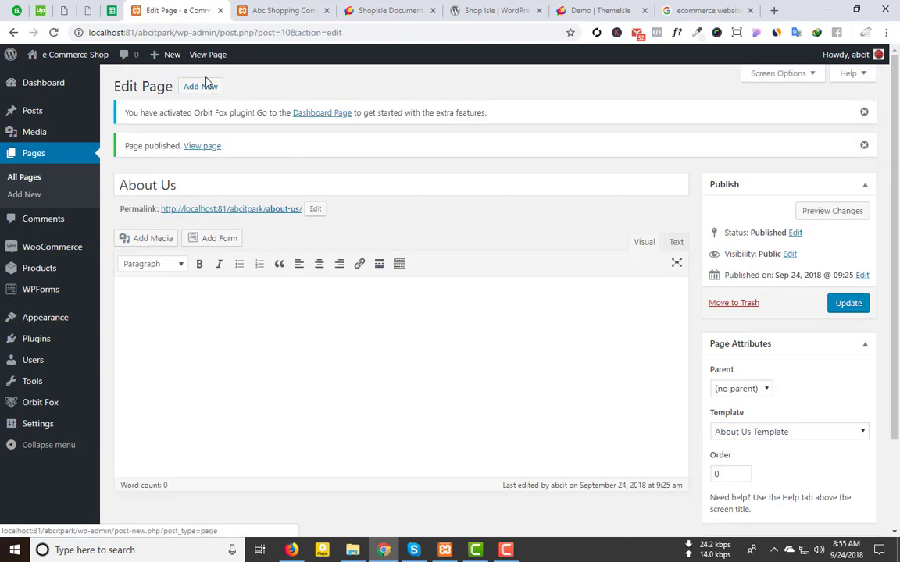
Step: Publish a new 'Contac Us' page using the Contact page template
click(202, 86)
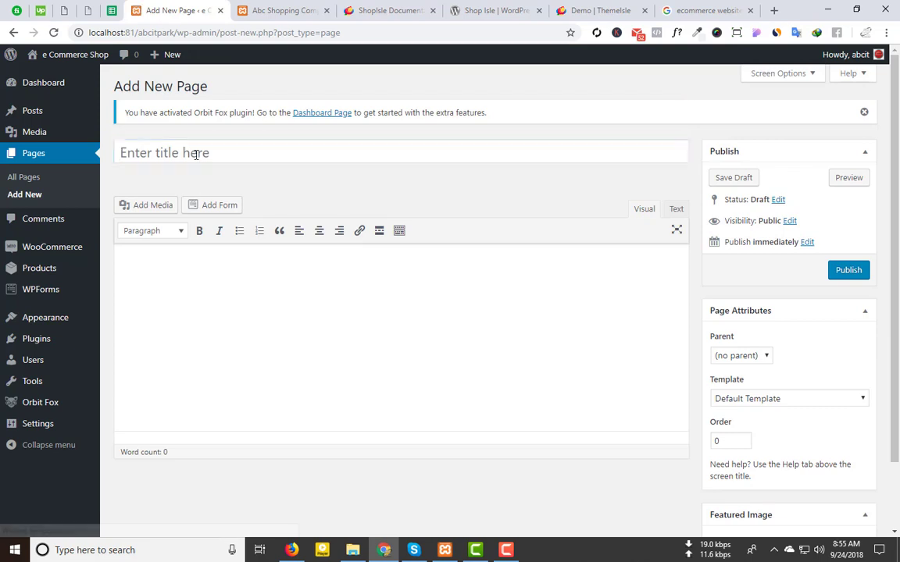
click(196, 154)
text(Contac Us)
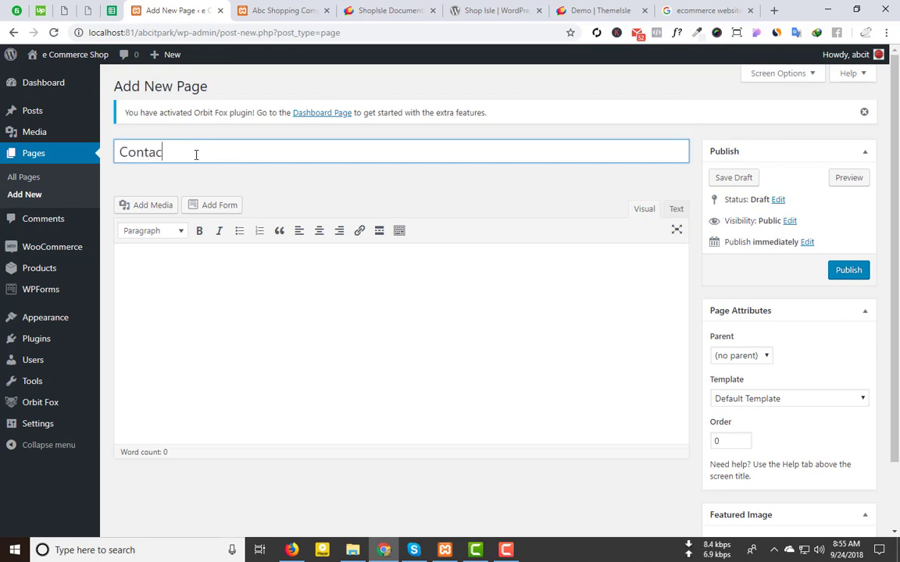
click(741, 398)
click(724, 451)
click(846, 273)
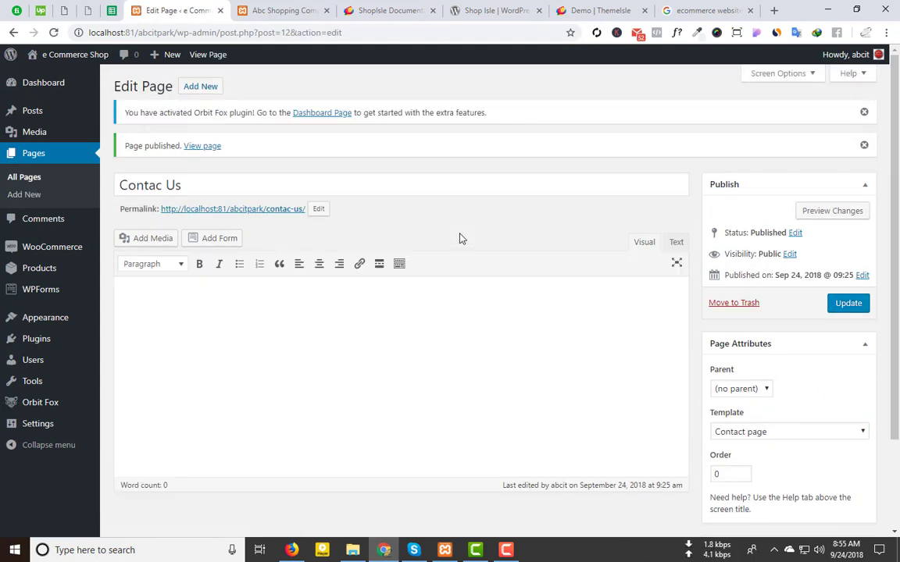
click(33, 177)
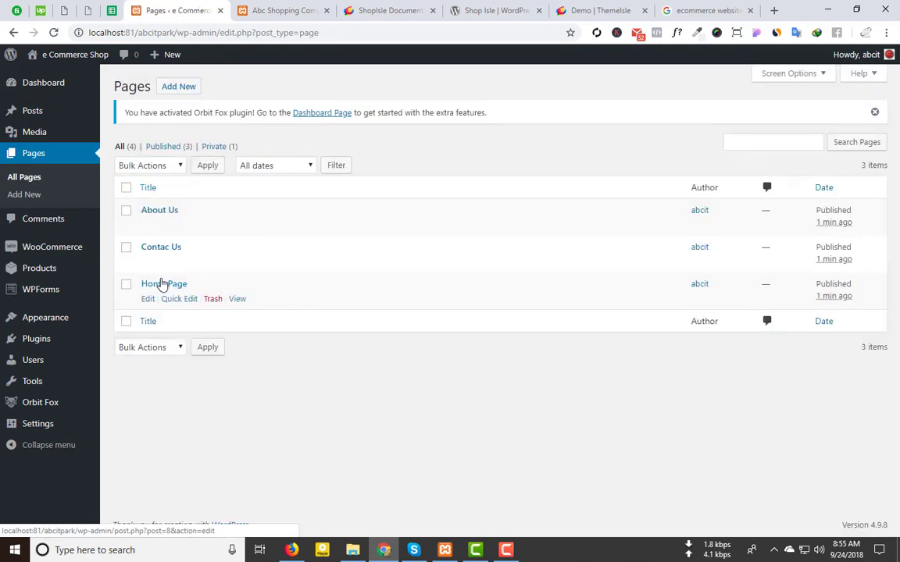
Step: Switch to the Google Images tab showing the e-commerce logo results
mouse_move(64, 253)
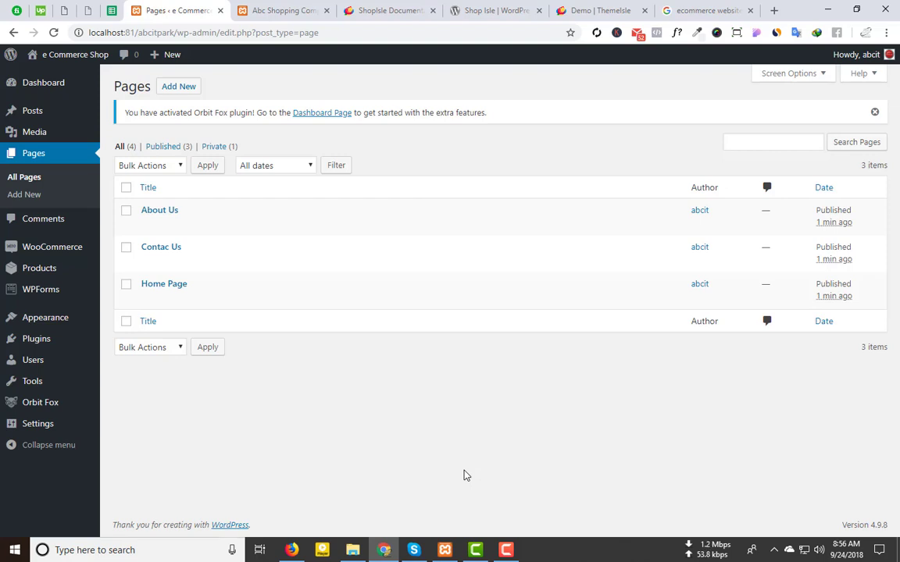
key(ctrl+9)
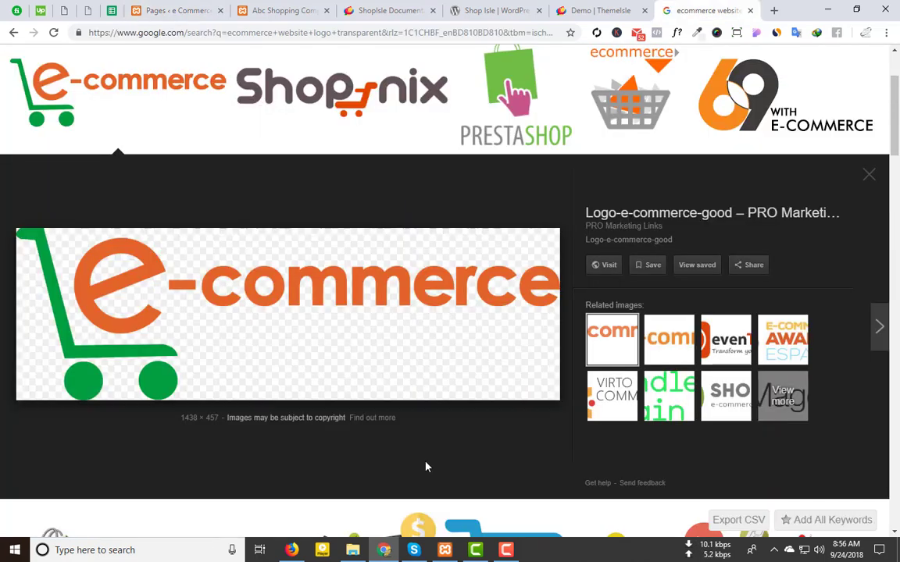
Step: Flip between the logo results and the WordPress Pages list, ending on the Pages list
click(177, 11)
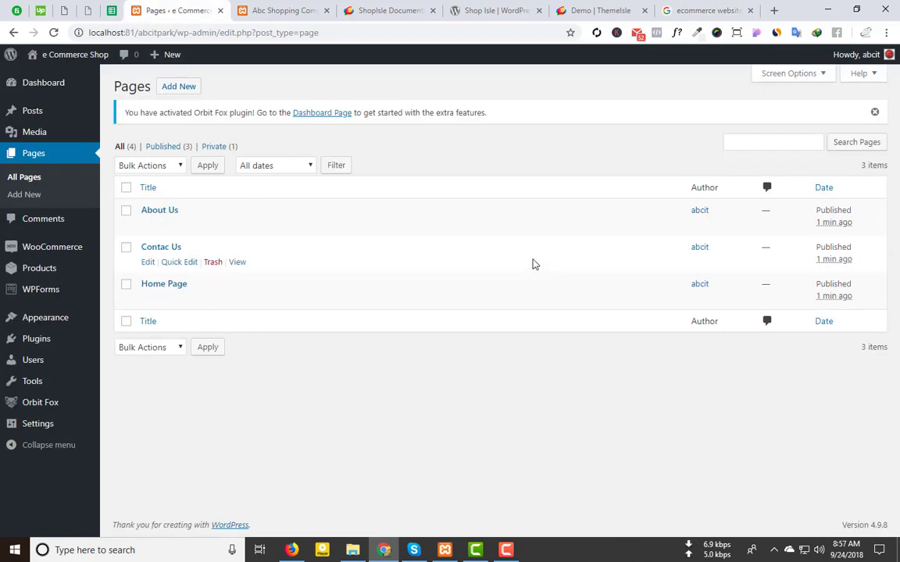
click(711, 10)
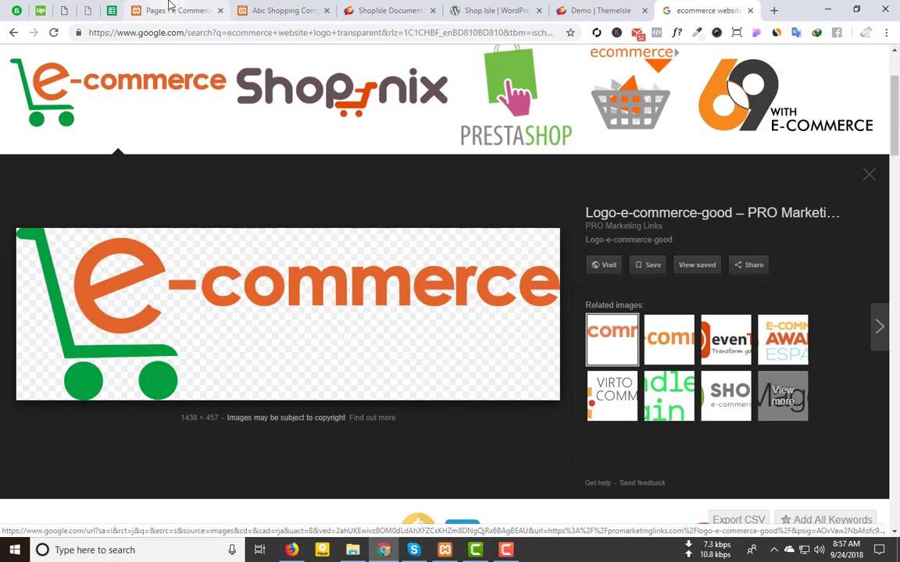
click(169, 6)
mouse_move(176, 304)
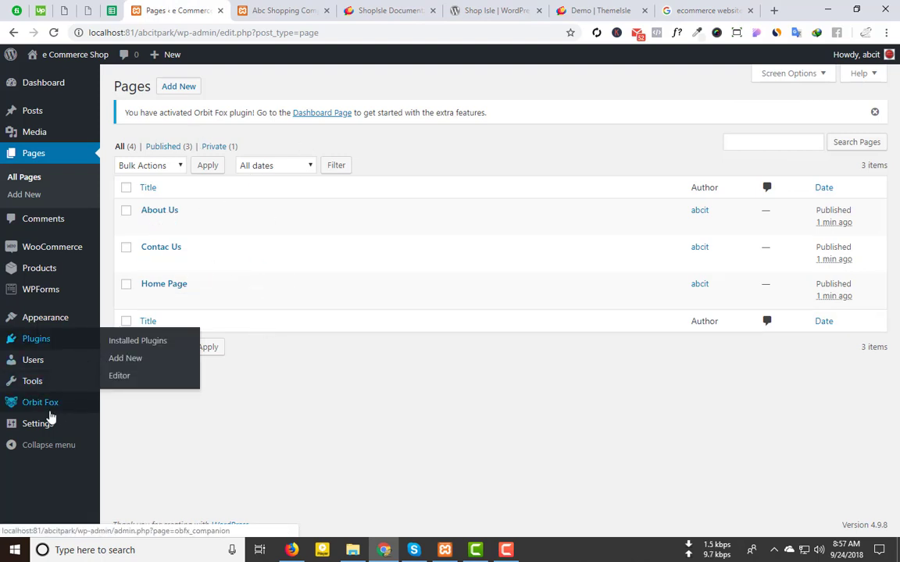
click(283, 6)
click(178, 10)
mouse_move(37, 431)
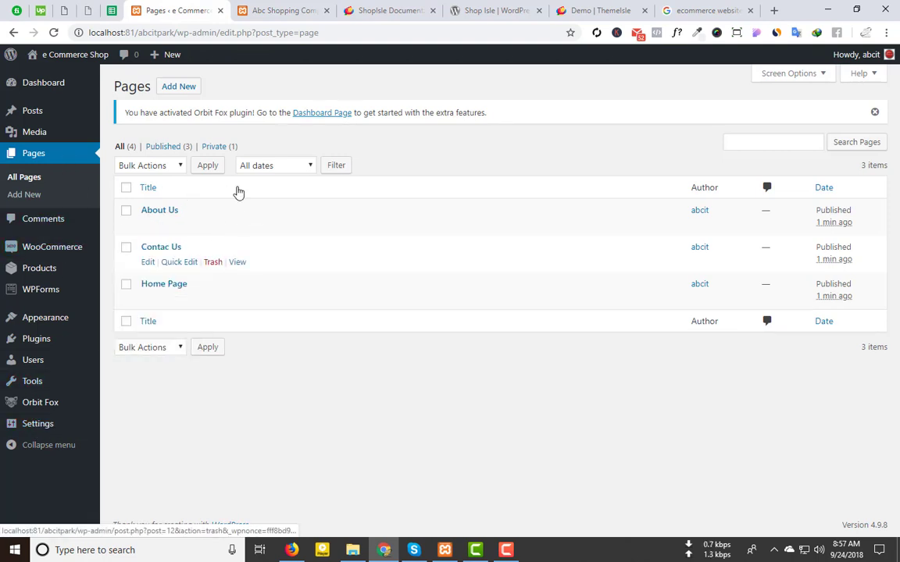
mouse_move(53, 247)
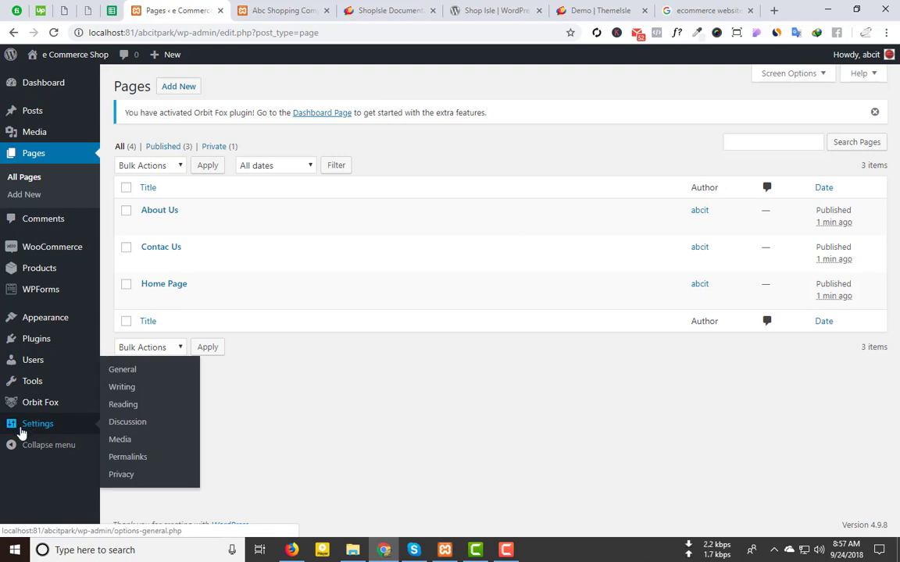
Step: In Reading settings, make the homepage display the static Home Page
click(125, 404)
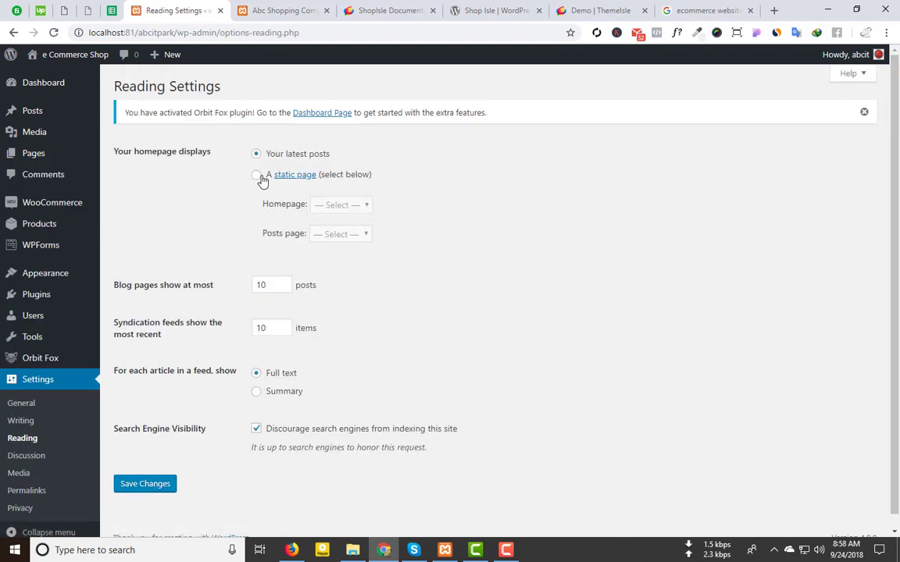
click(256, 174)
click(361, 204)
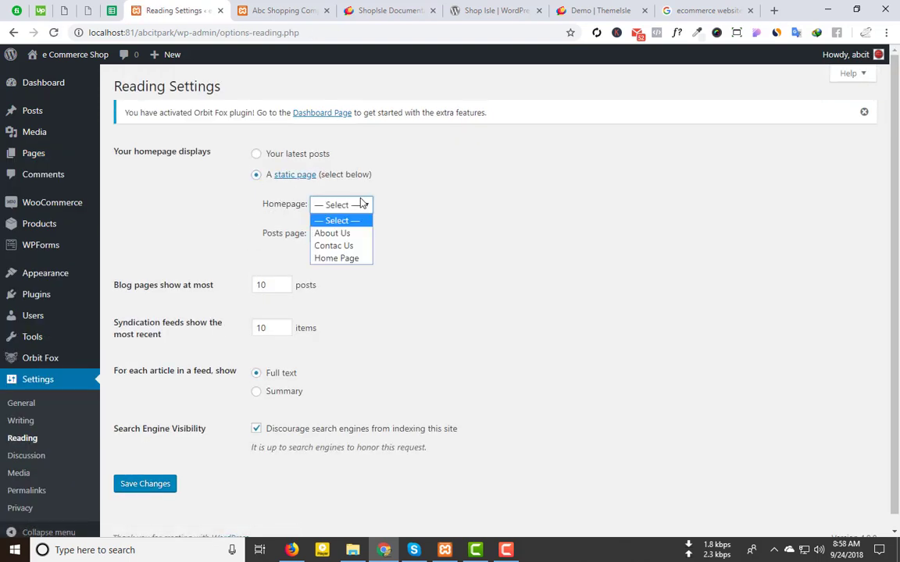
click(349, 259)
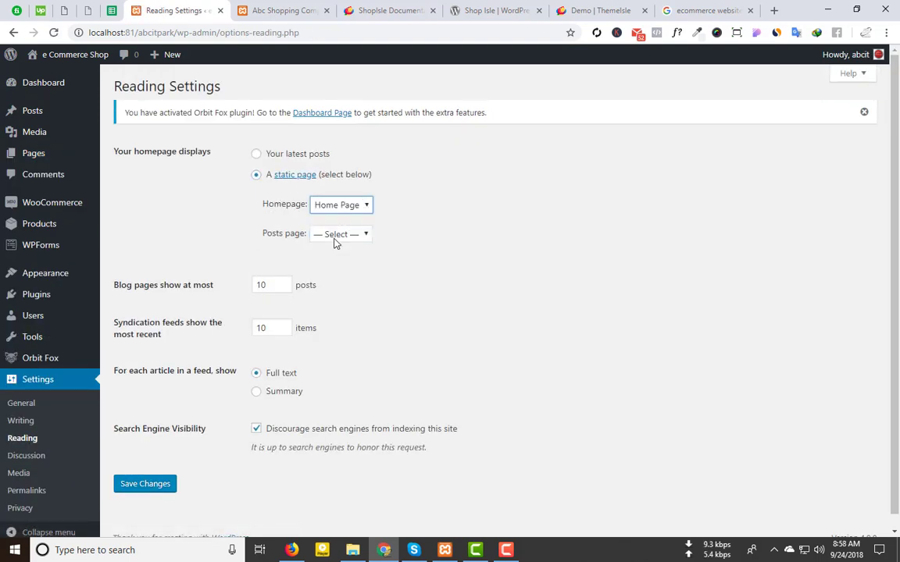
click(334, 238)
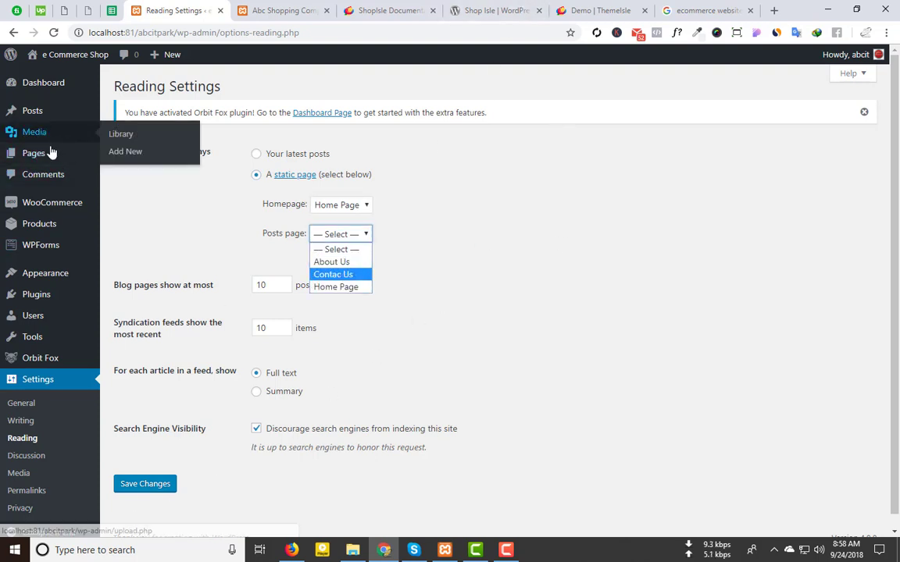
Step: Create and publish a new page titled 'Blog' in a separate tab
middle_click(121, 172)
click(273, 6)
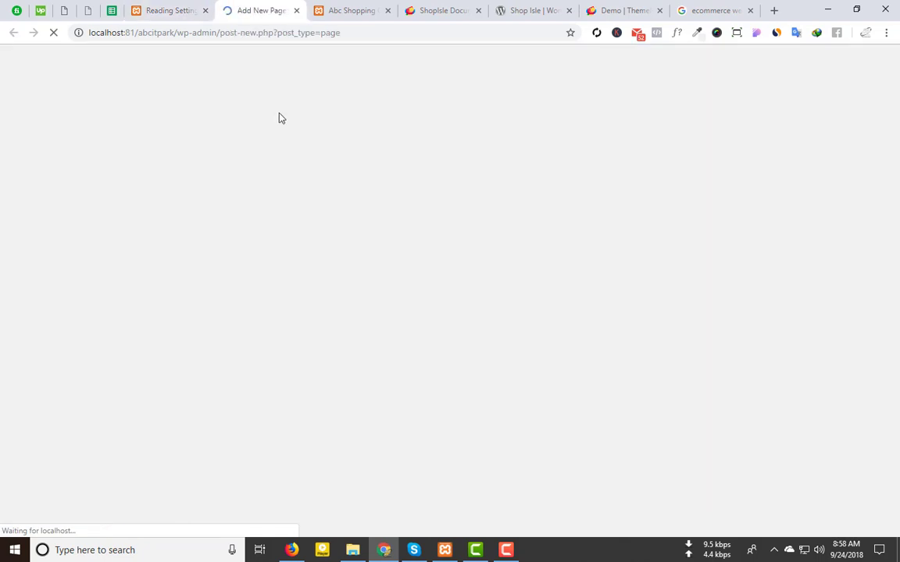
text(Bl)
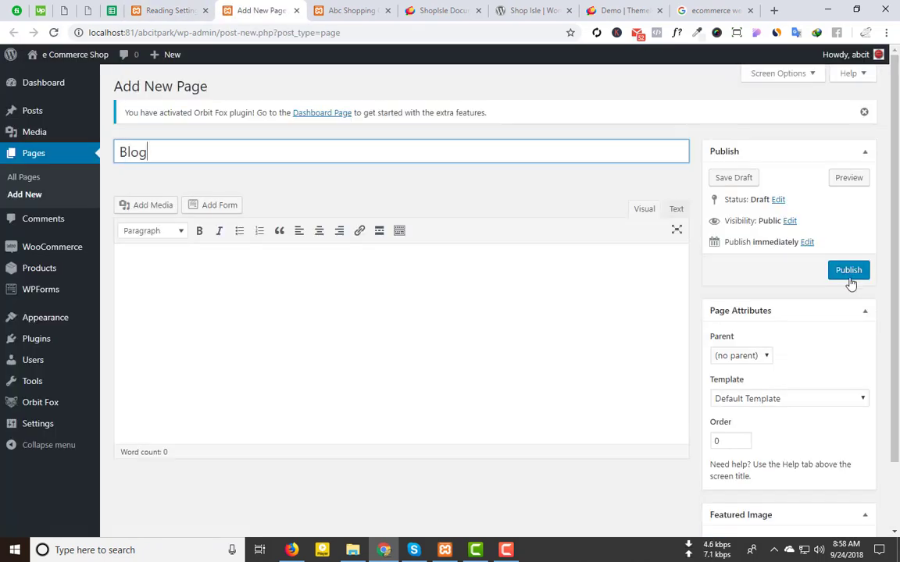
text(og)
click(781, 398)
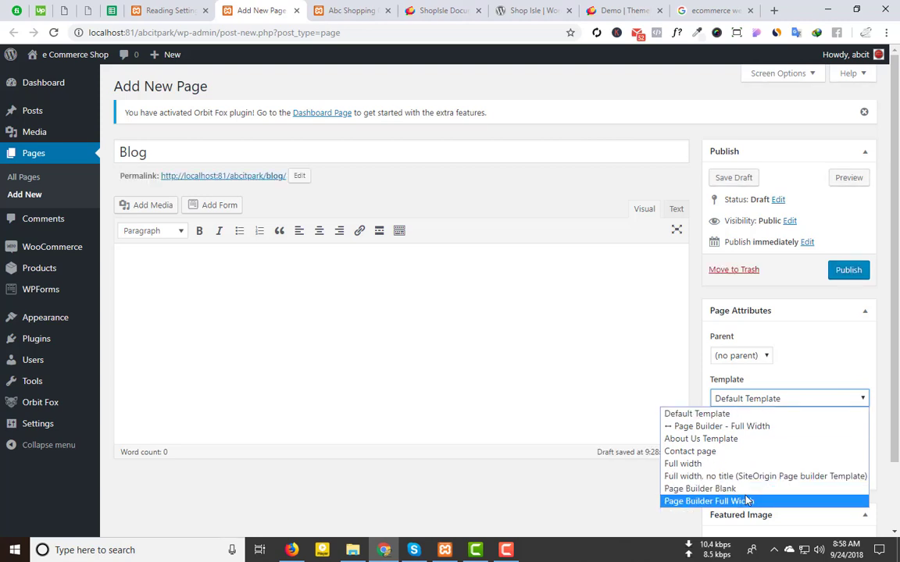
click(857, 273)
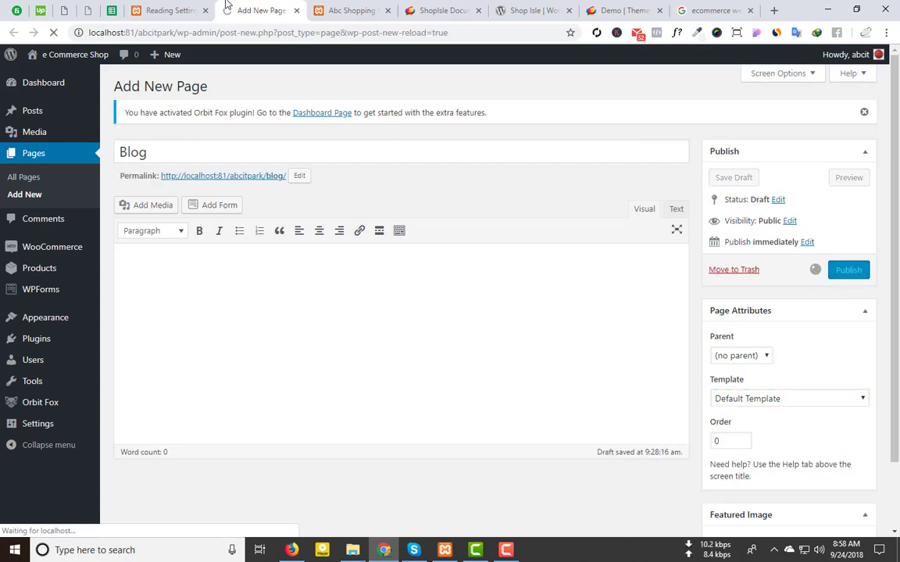
Step: Choose Blog as the posts page and save the reading settings
click(190, 6)
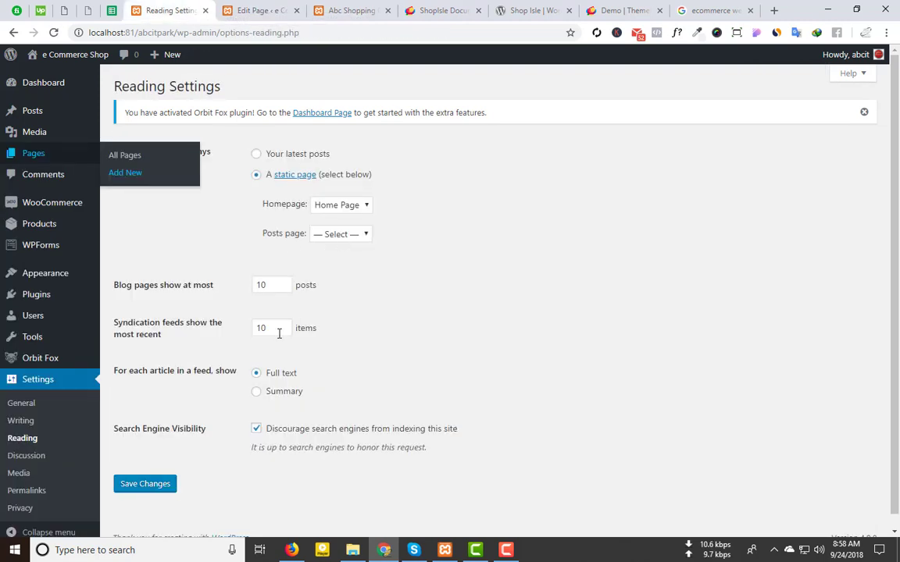
click(145, 483)
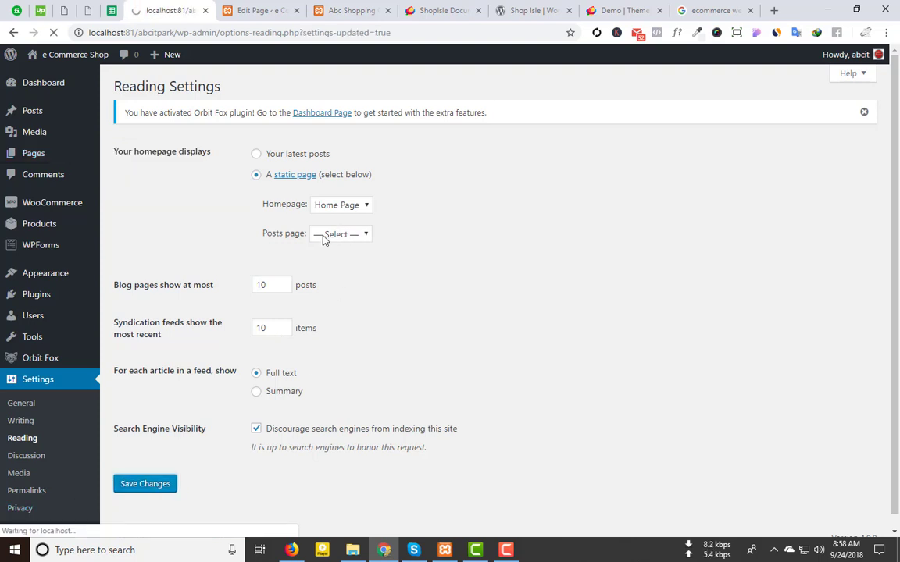
click(328, 267)
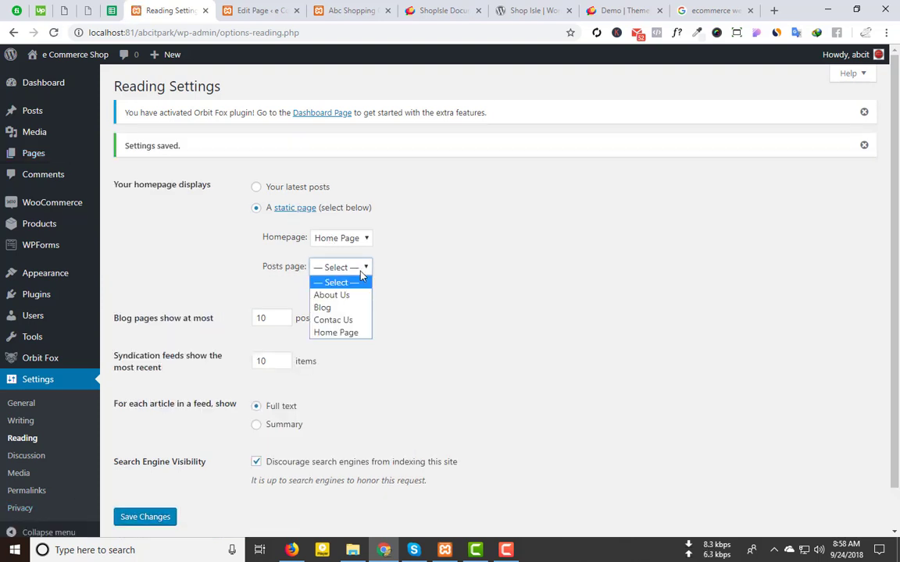
click(329, 310)
click(163, 518)
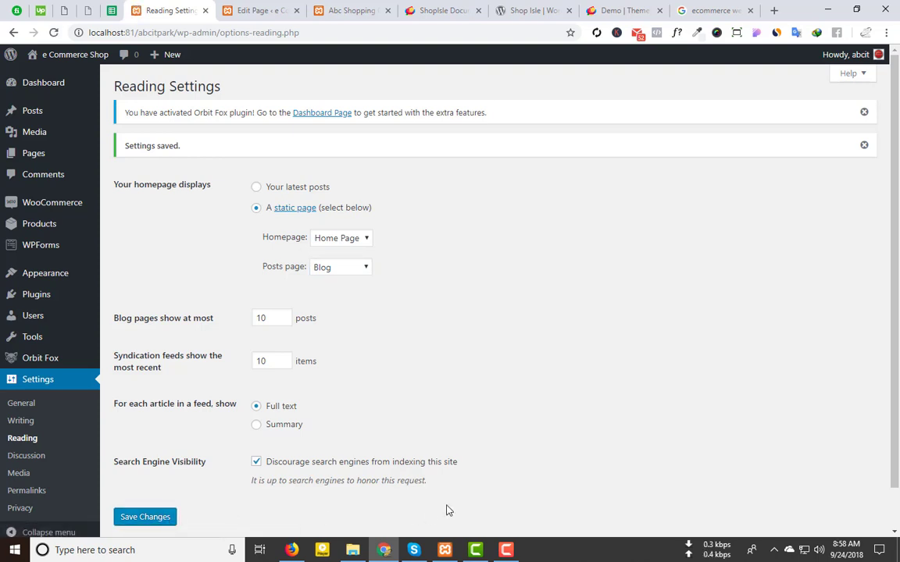
click(351, 10)
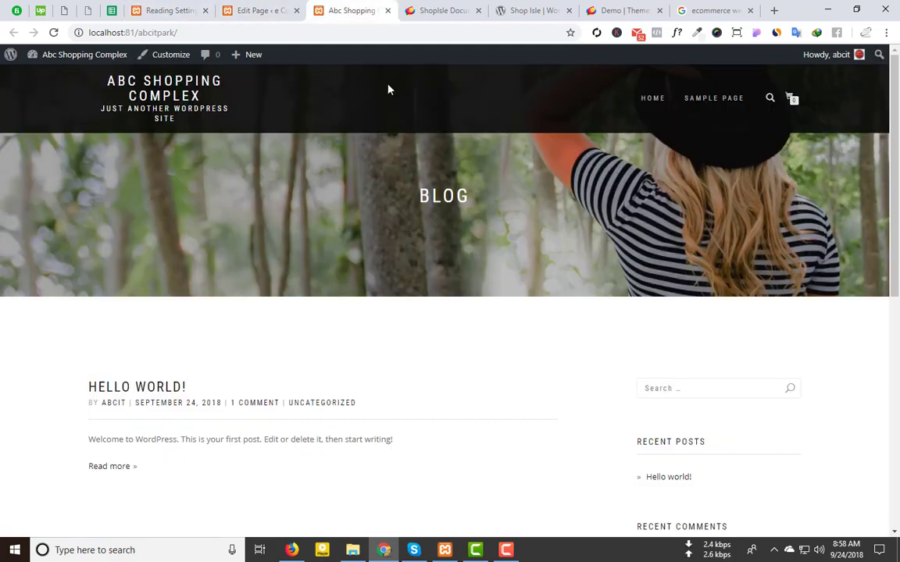
Step: Reload the live site and review the new homepage, including the EXCLUSIVE PRODUCTS heading
click(71, 56)
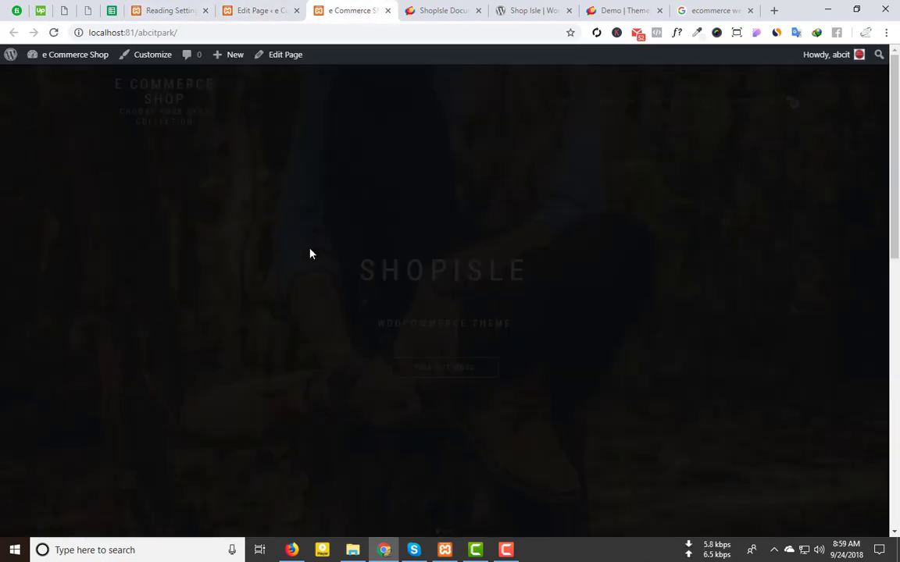
scroll(490, 203, down, 6)
scroll(490, 201, up, 5)
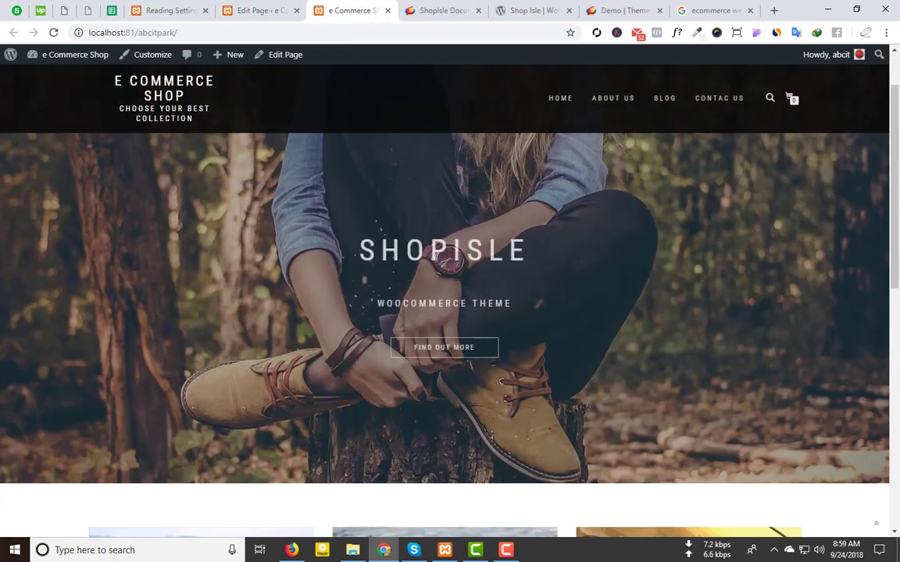
scroll(489, 198, up, 1)
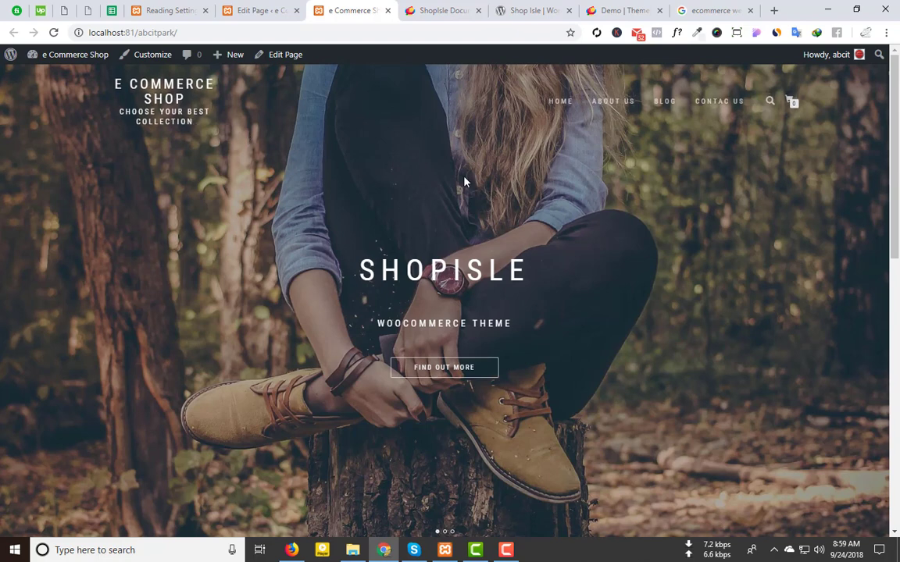
scroll(361, 192, down, 1)
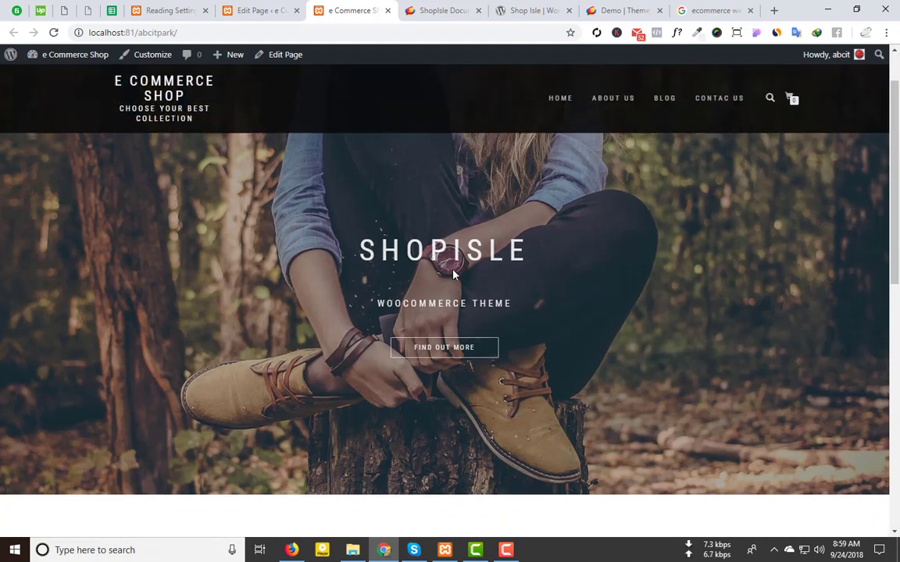
scroll(349, 363, down, 5)
scroll(298, 283, down, 1)
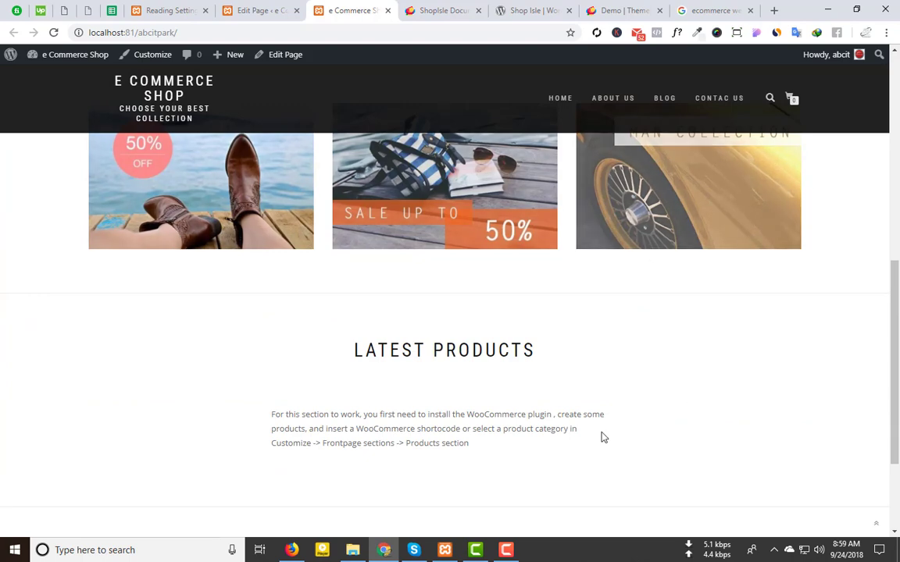
scroll(406, 401, down, 1)
scroll(407, 402, down, 2)
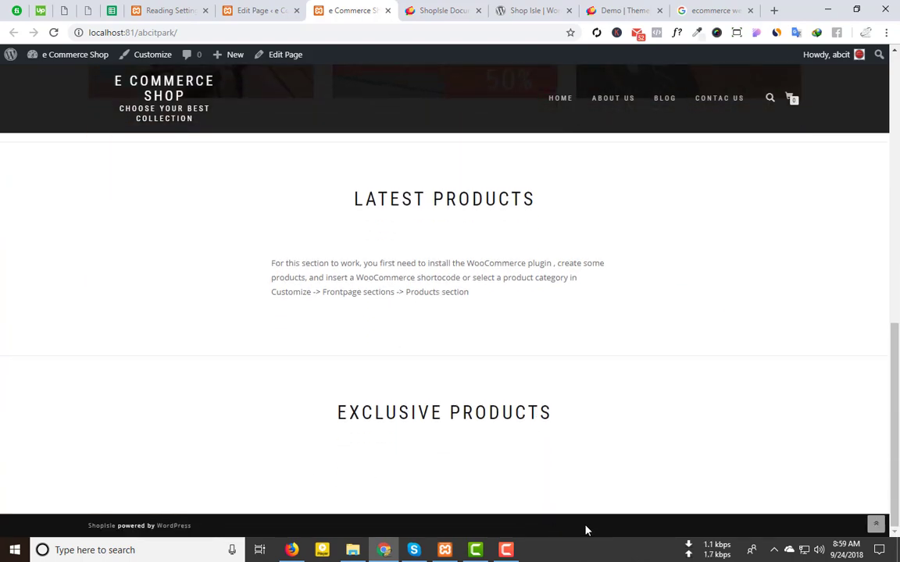
scroll(585, 516, up, 10)
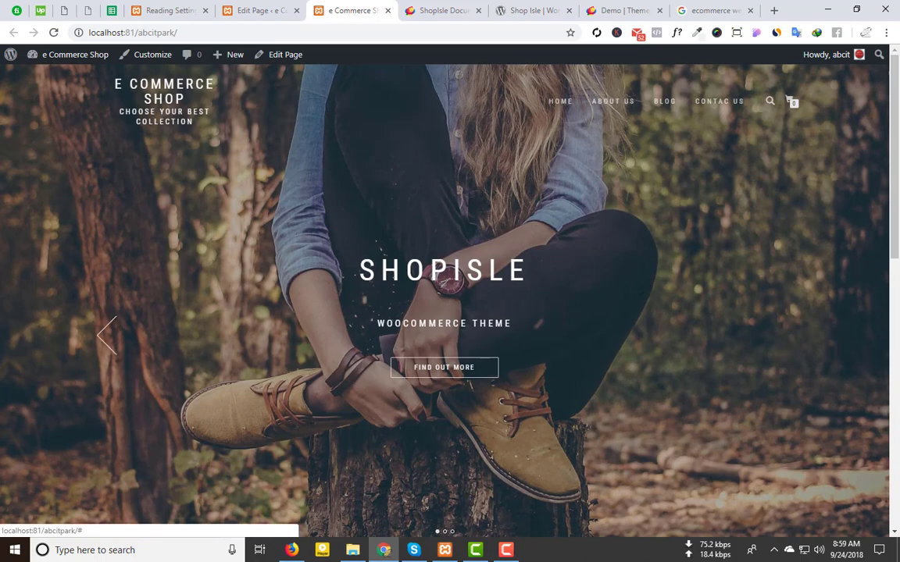
scroll(99, 384, down, 5)
scroll(97, 382, down, 2)
scroll(482, 171, up, 8)
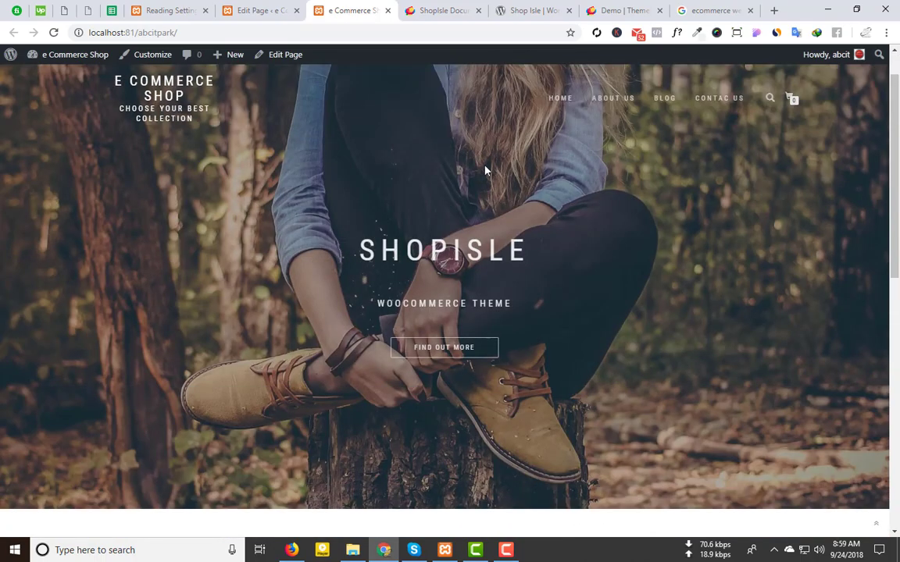
scroll(267, 311, down, 6)
scroll(437, 297, up, 4)
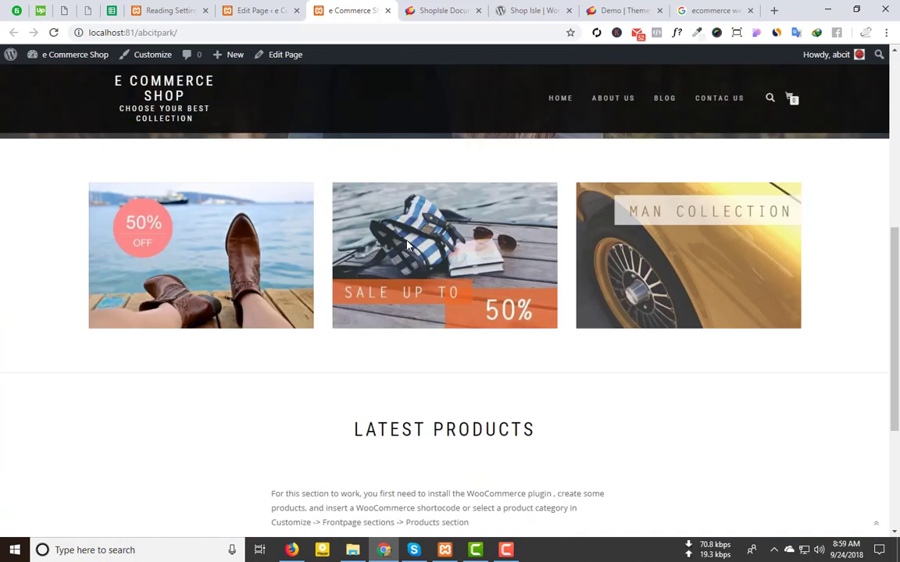
scroll(439, 234, up, 3)
scroll(404, 326, down, 8)
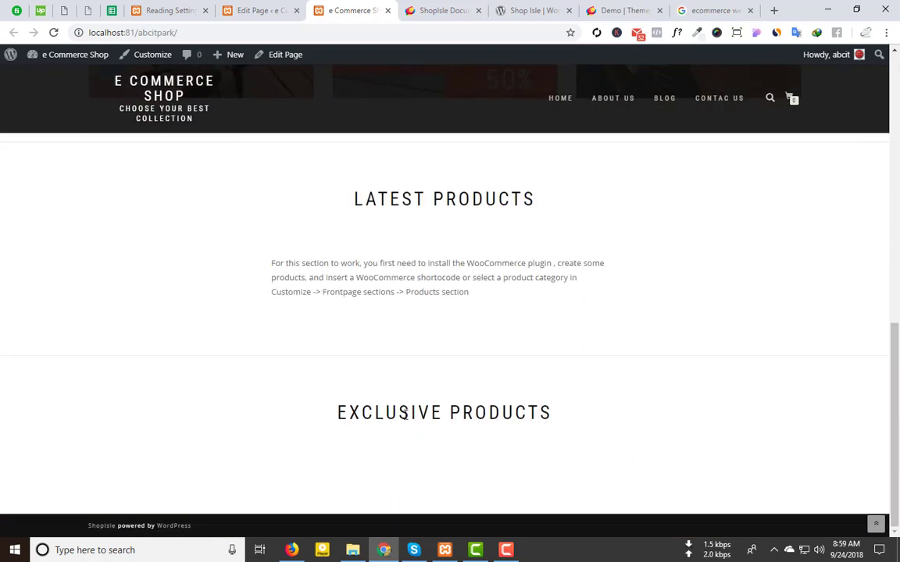
drag(333, 416, 555, 414)
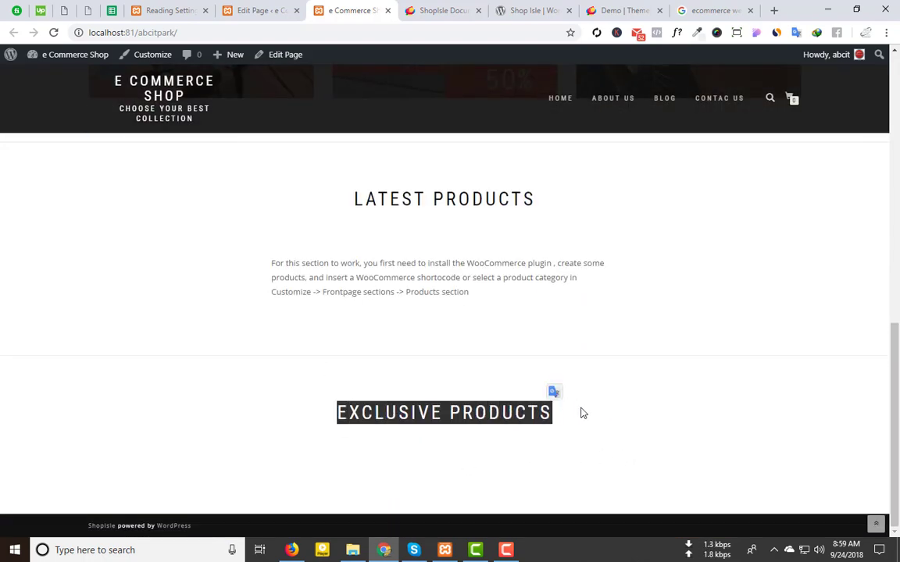
click(587, 413)
scroll(587, 413, up, 10)
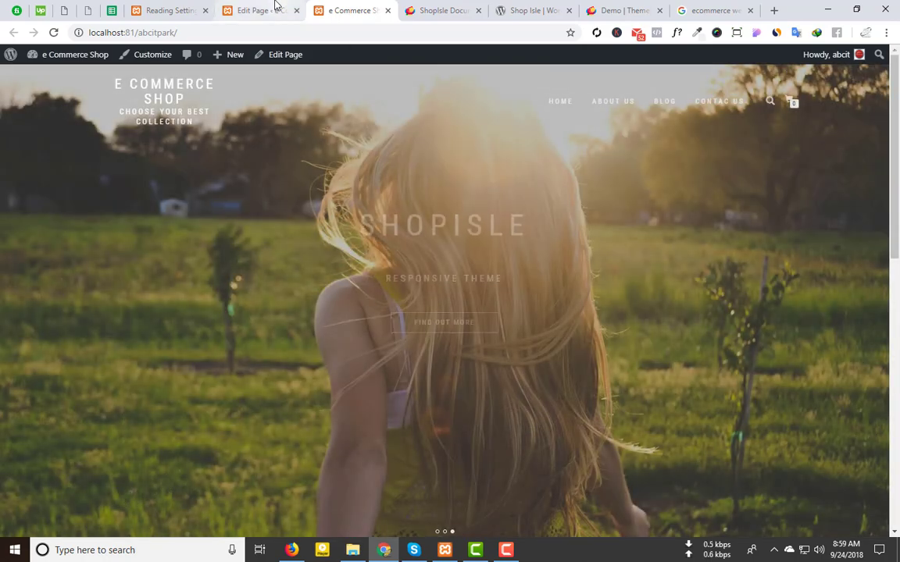
Step: Close the Blog editor and front-page tabs and return to Reading Settings
click(253, 10)
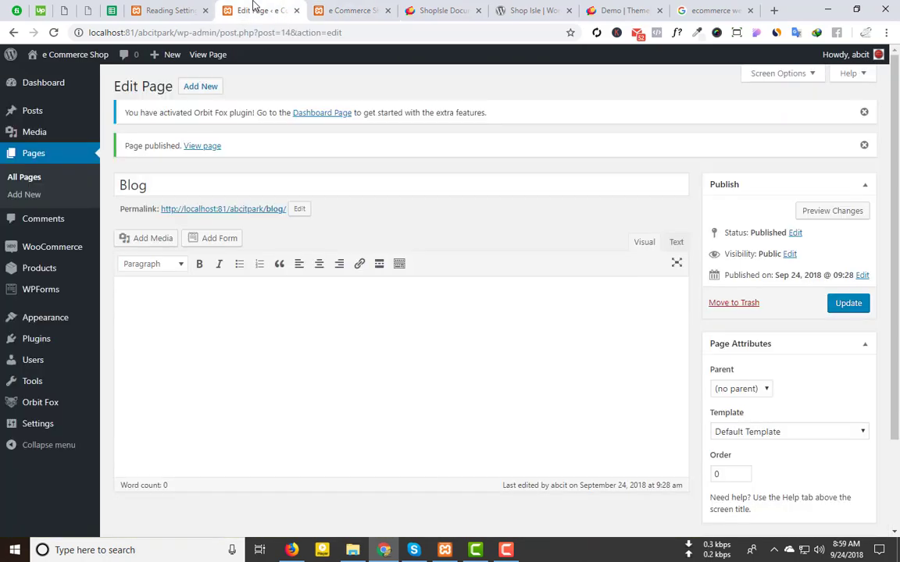
click(296, 11)
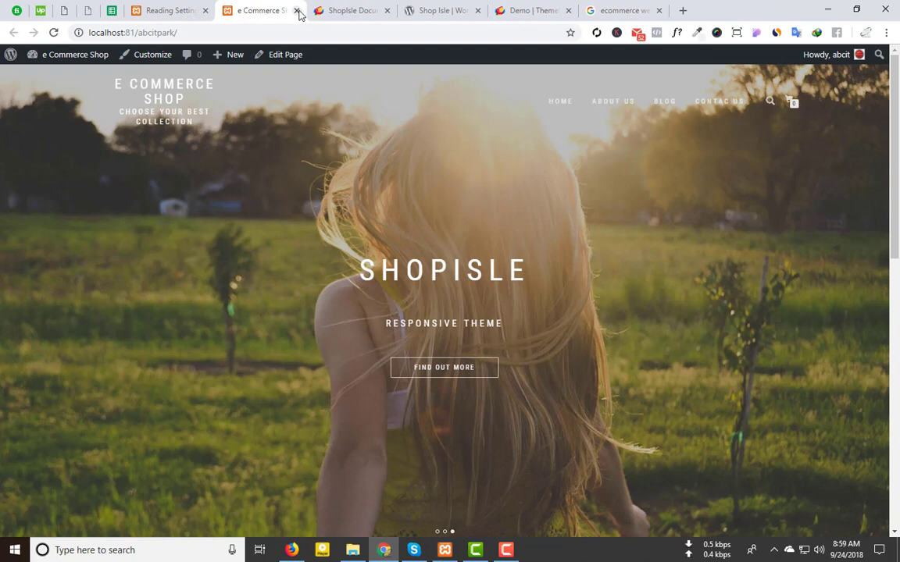
click(298, 12)
click(185, 7)
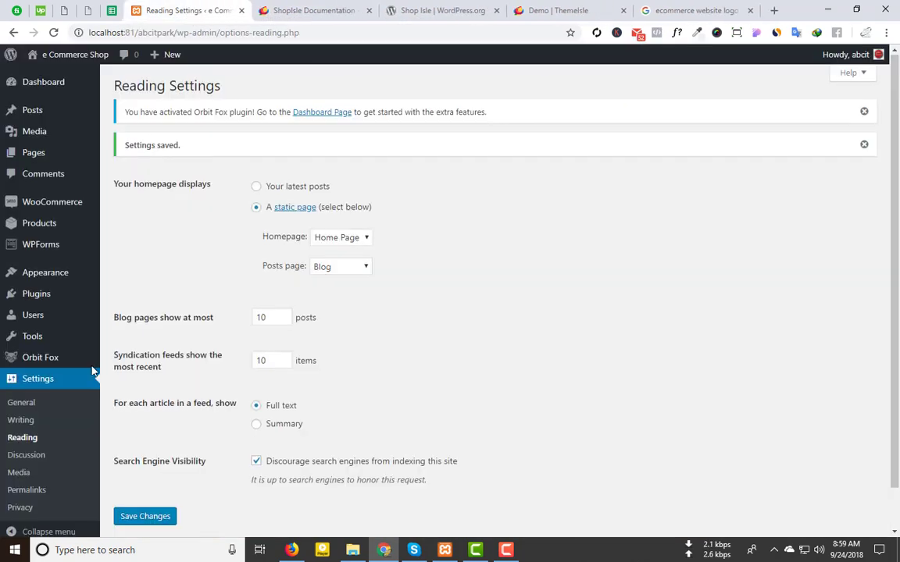
scroll(38, 379, down, 1)
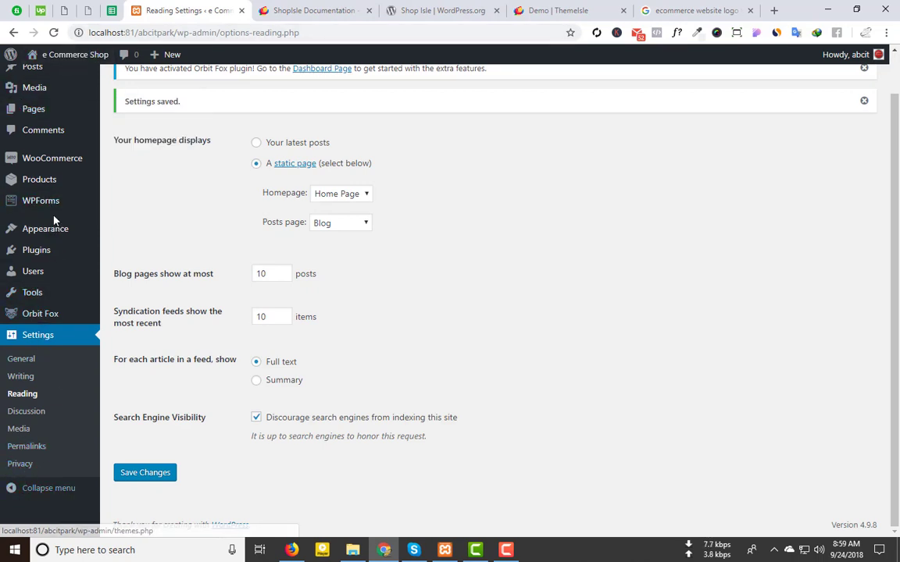
scroll(39, 203, up, 1)
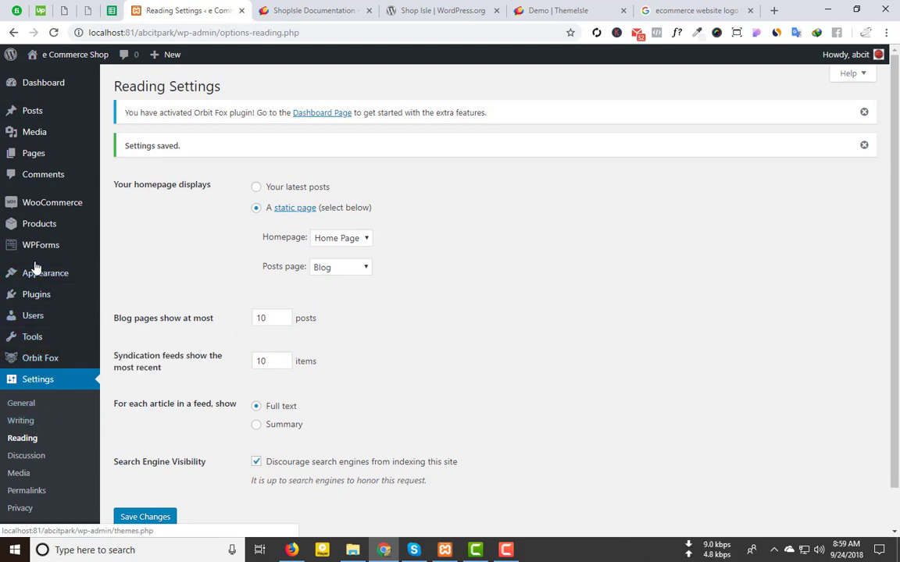
mouse_move(43, 273)
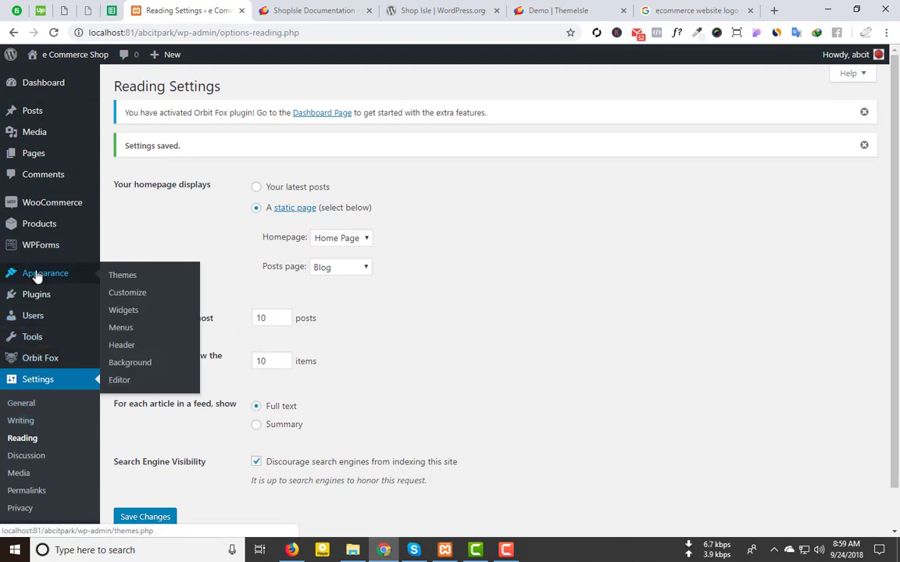
Step: Open the Customizer, glance at the PRO version features, then go to Site Identity
click(123, 298)
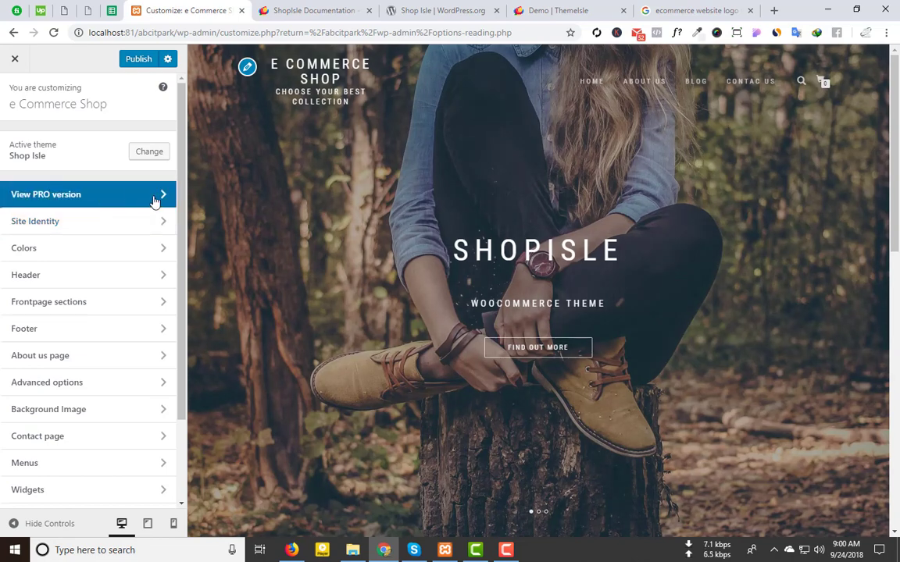
click(155, 201)
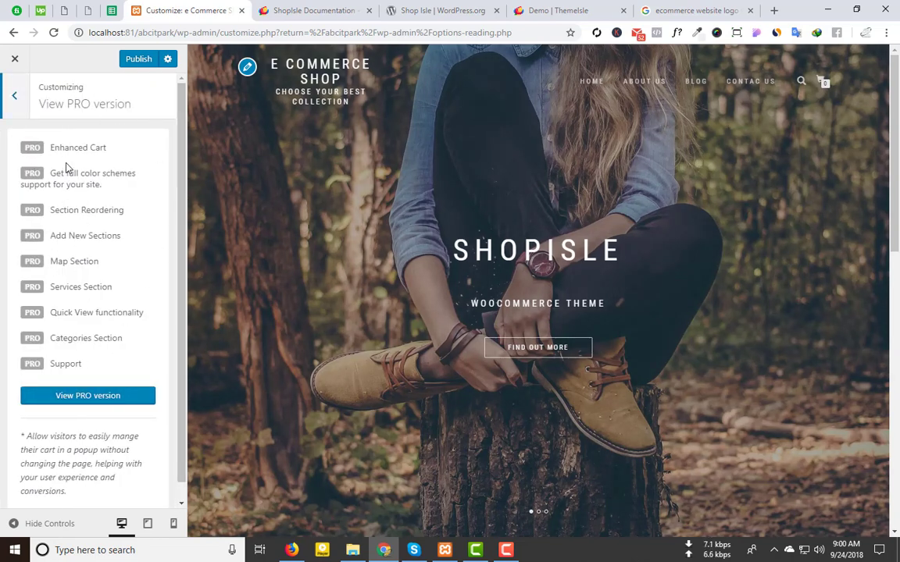
click(14, 95)
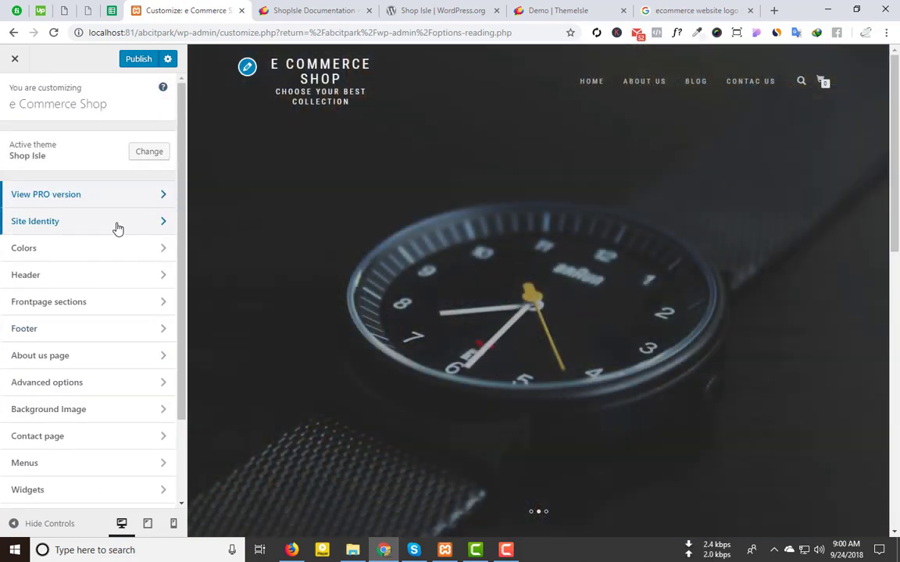
click(117, 226)
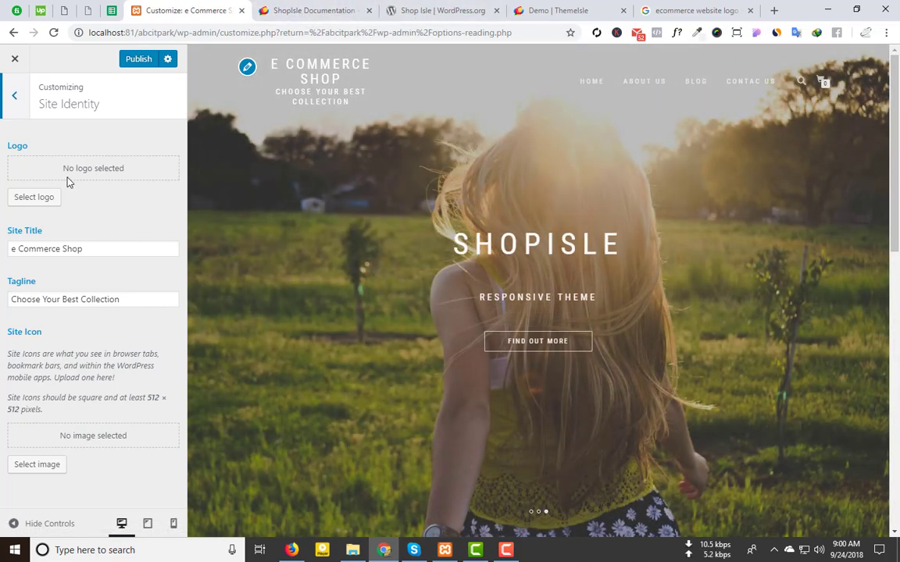
Step: Upload ecommerce-logo.png from the Grand Popo folder with alt text 'ecommerce-logo'
click(32, 198)
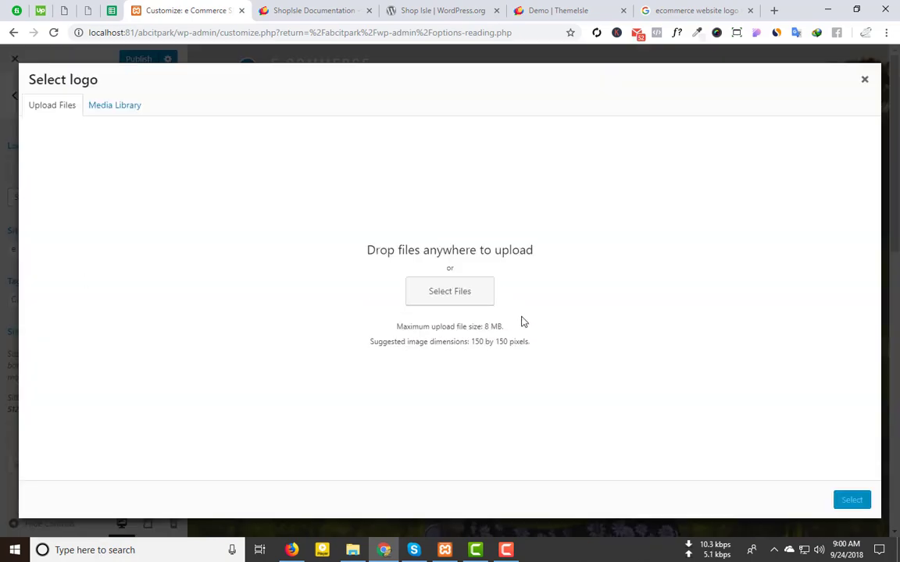
click(438, 290)
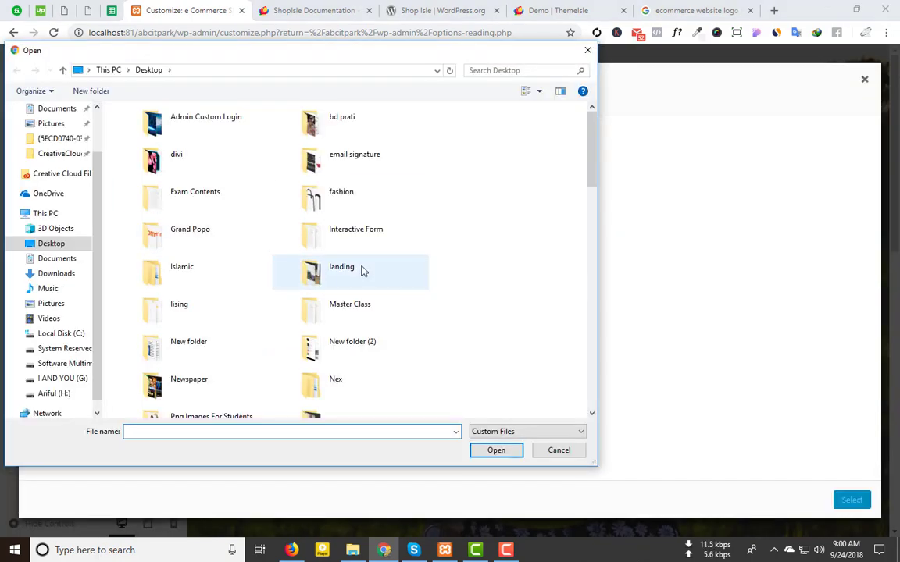
scroll(362, 270, down, 2)
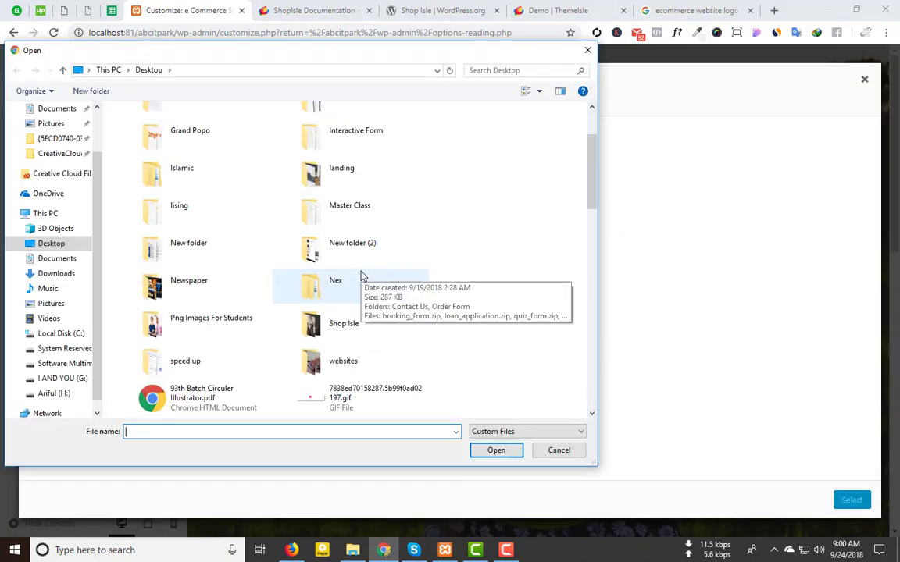
double_click(198, 137)
click(214, 160)
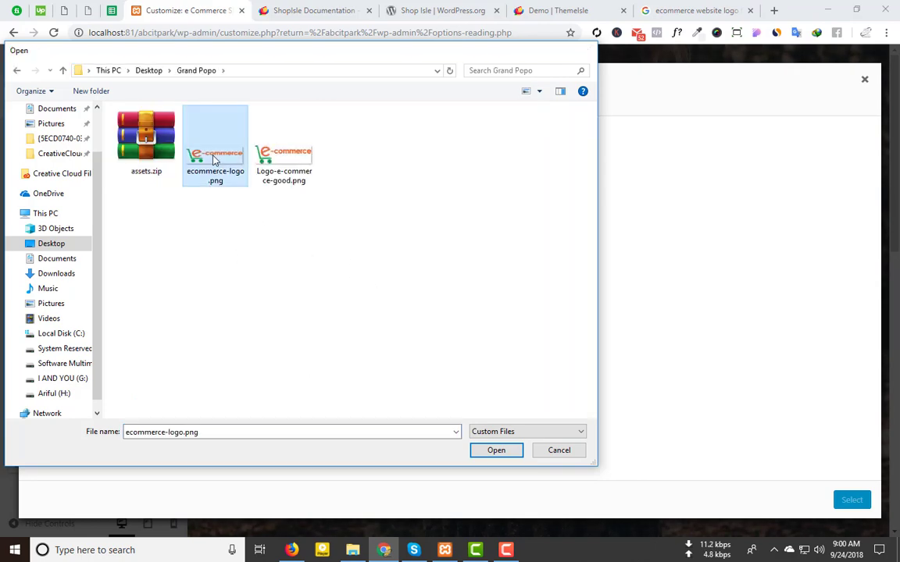
click(496, 450)
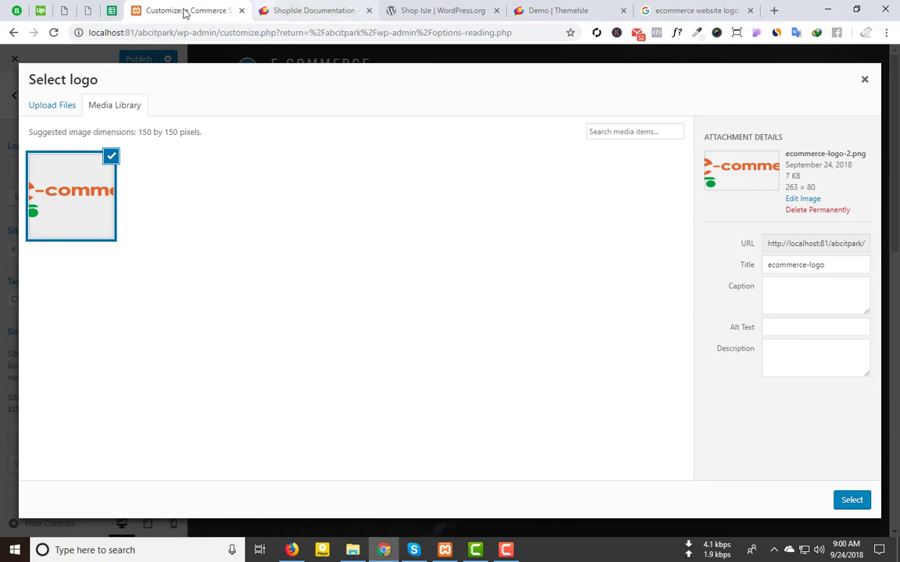
drag(846, 269, 679, 257)
key(ctrl+c)
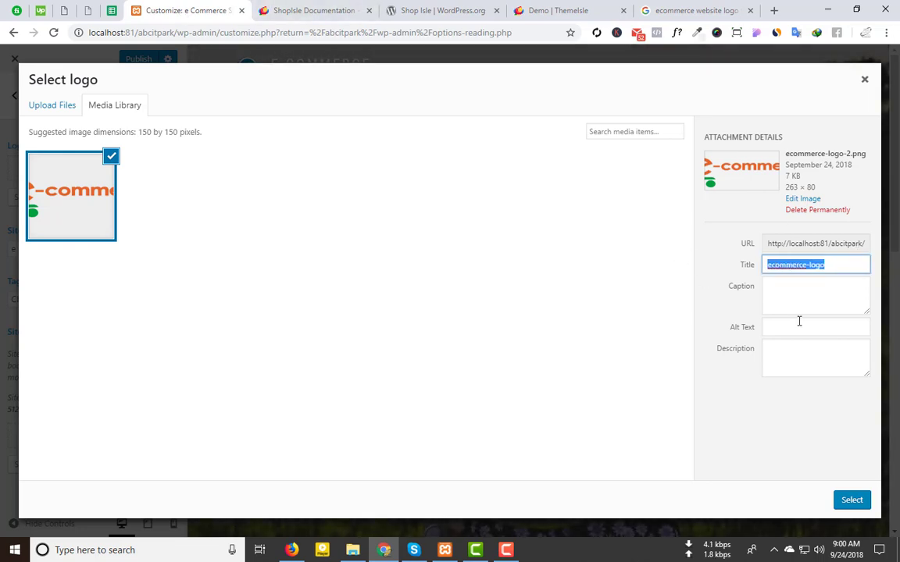
click(822, 328)
key(ctrl+v)
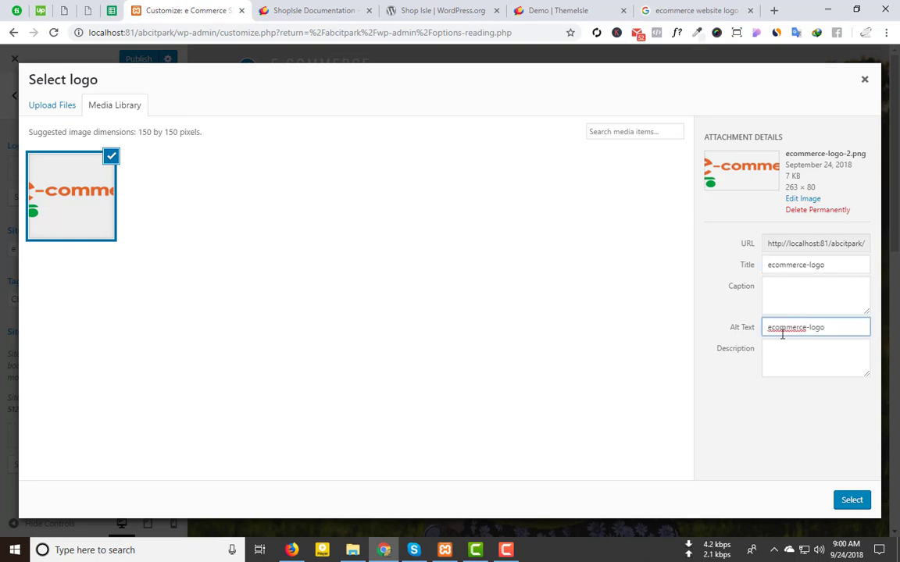
Step: Set the uploaded image as site logo, cropping to include the whole logo
click(298, 7)
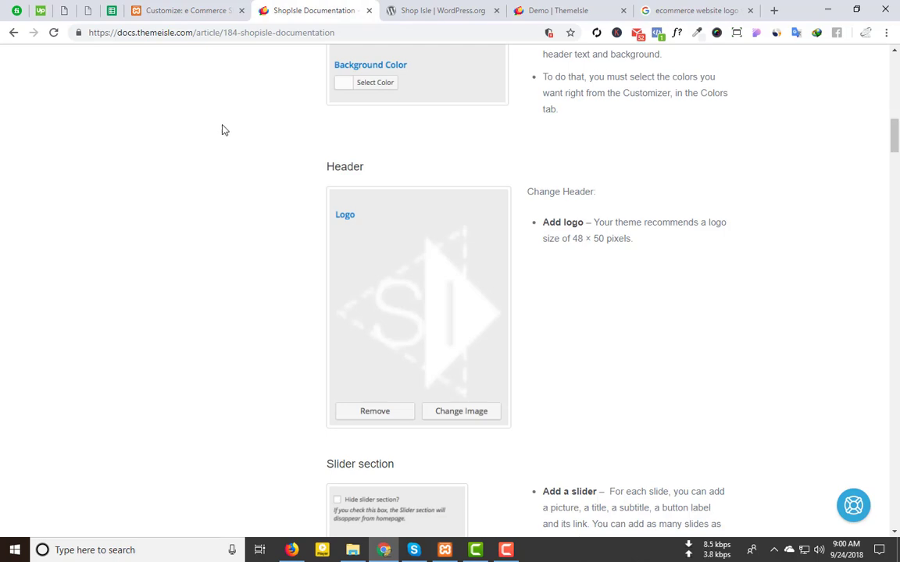
click(198, 20)
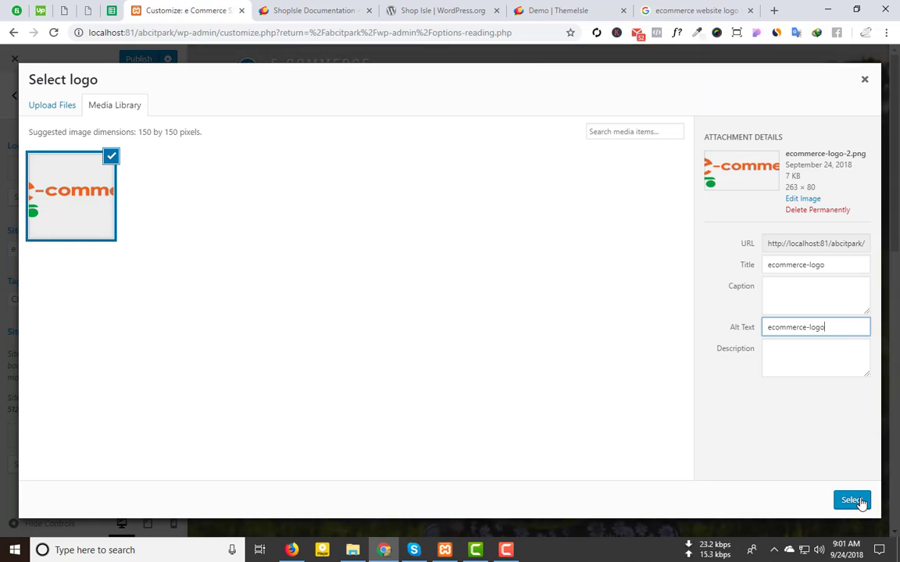
click(853, 500)
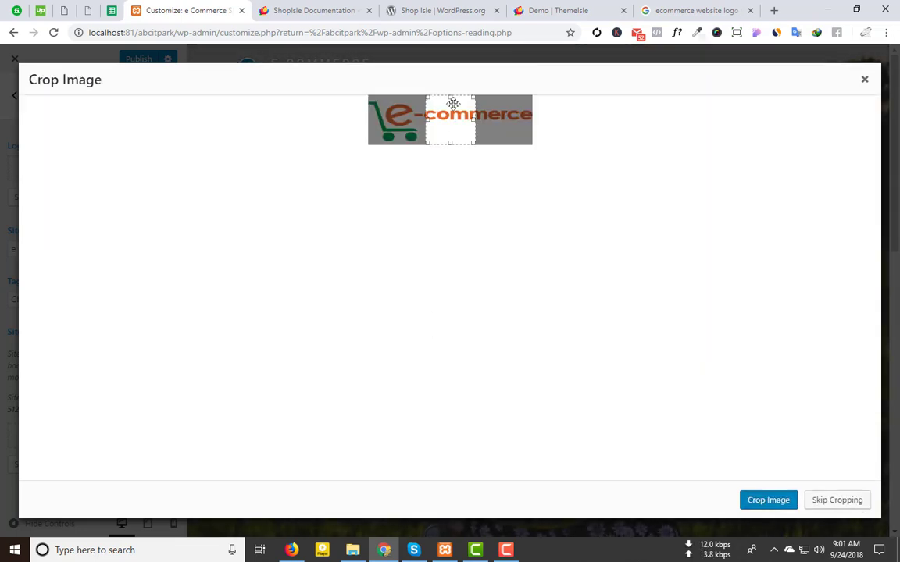
drag(428, 118, 358, 119)
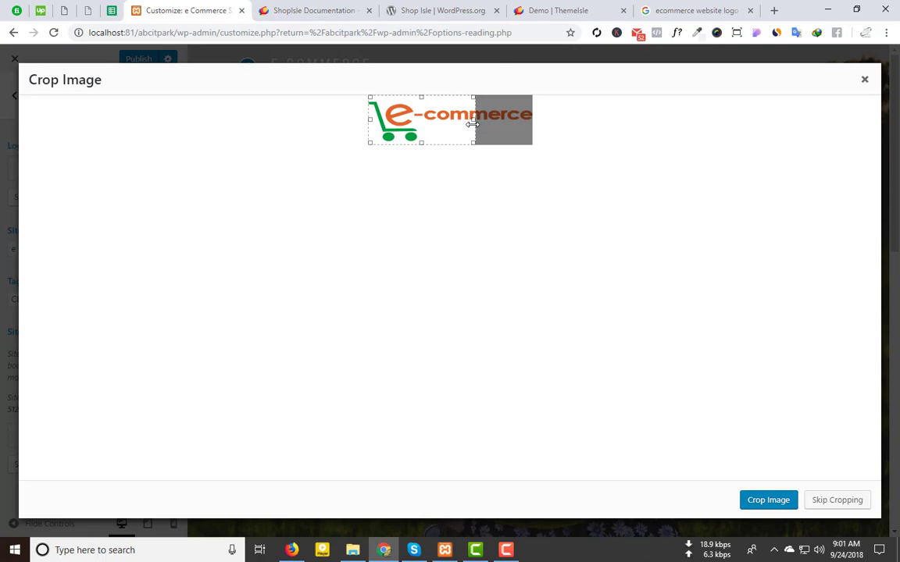
drag(473, 123, 538, 124)
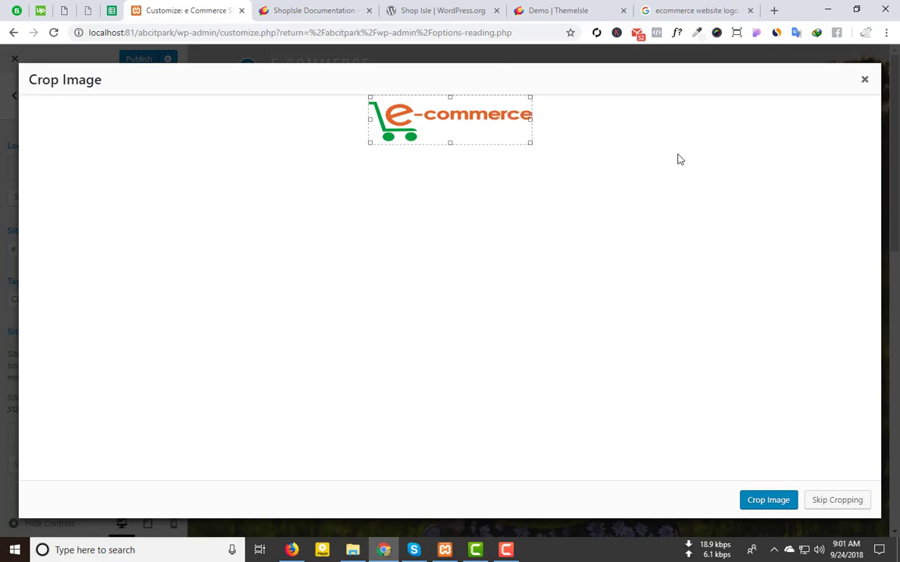
click(755, 505)
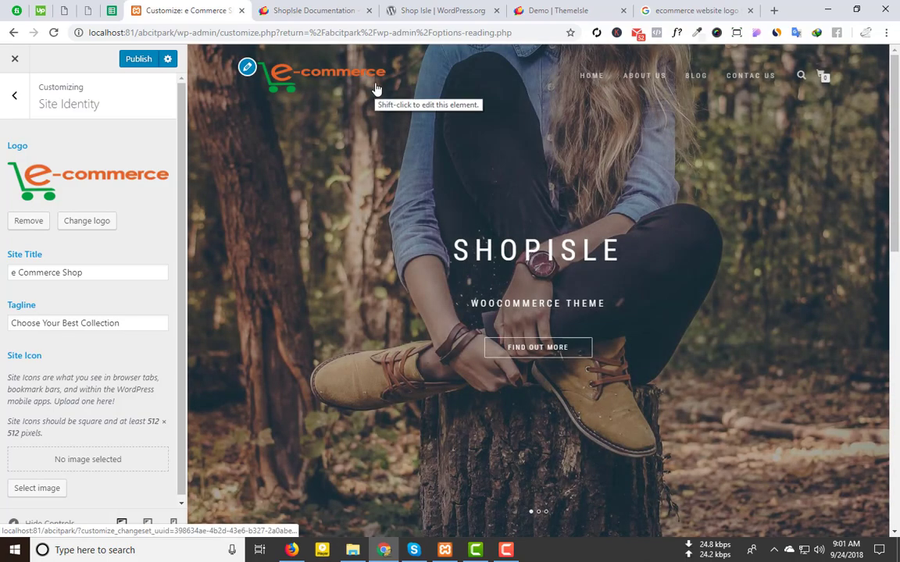
Step: Make a square crop of the logo's green cart and orange 'e' the site icon
scroll(68, 300, down, 1)
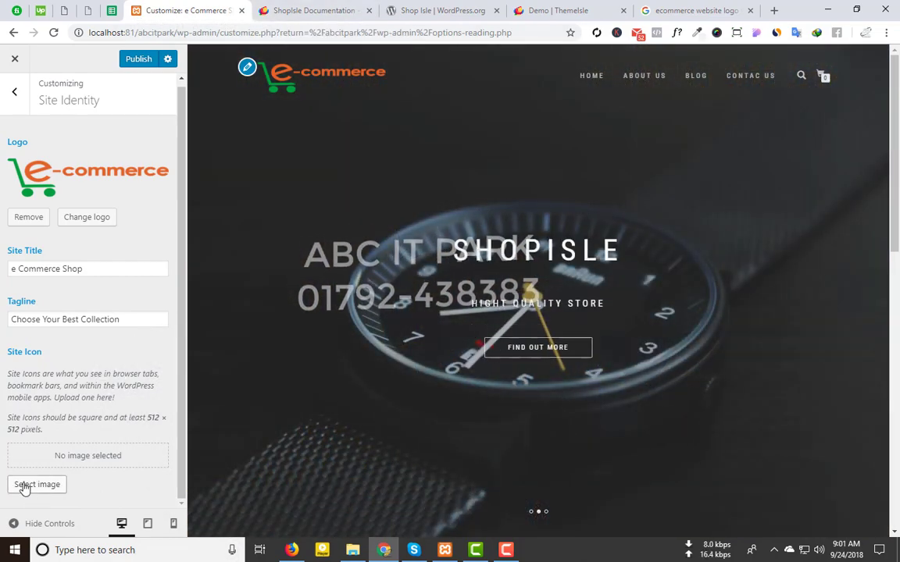
click(24, 485)
click(51, 199)
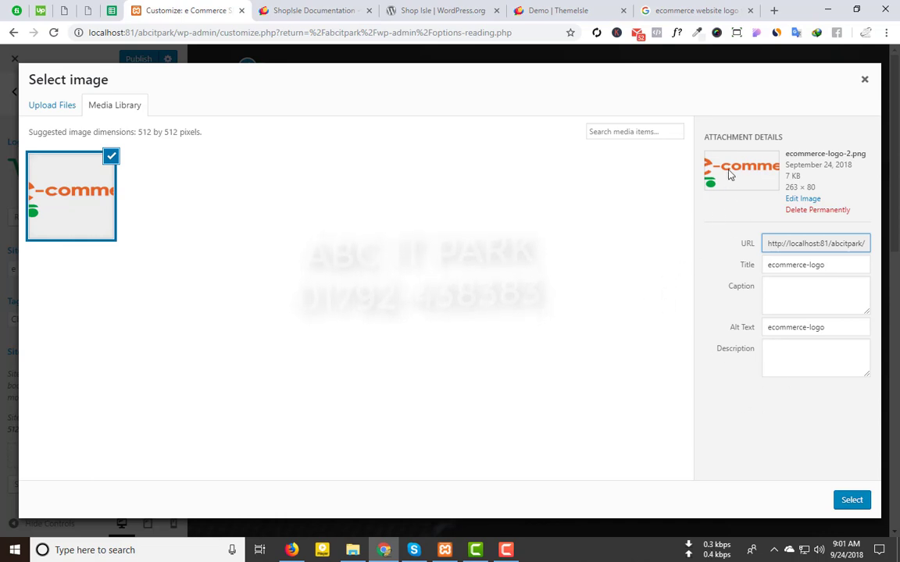
click(846, 503)
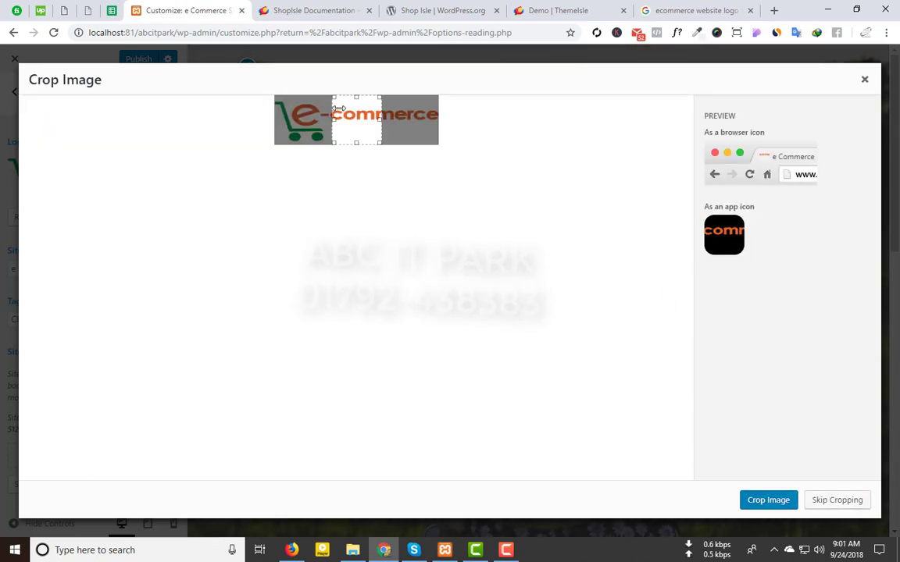
drag(338, 108, 225, 121)
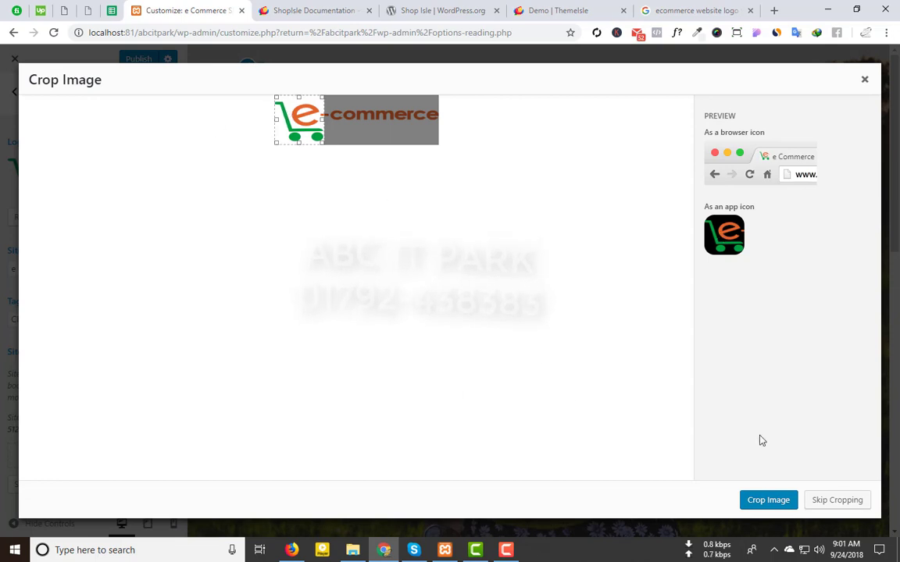
click(767, 500)
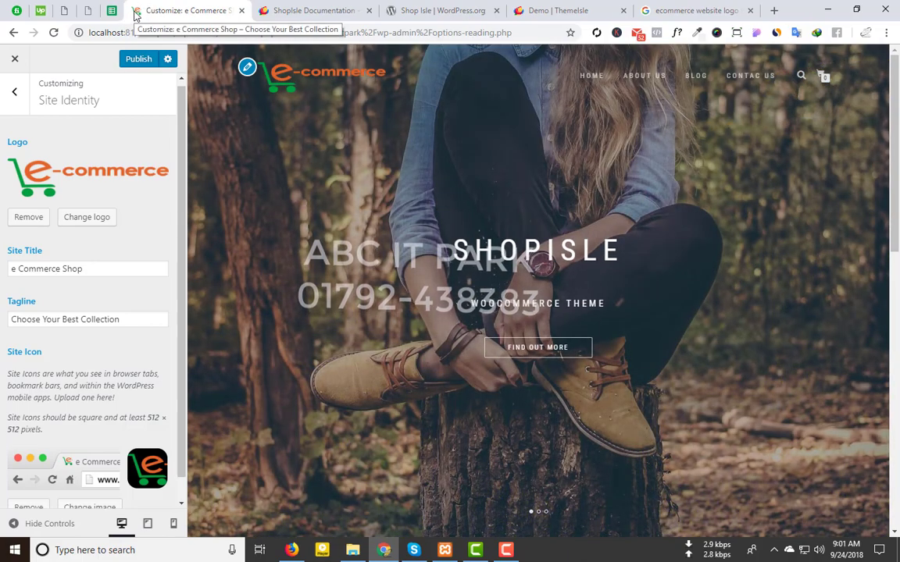
scroll(445, 194, down, 5)
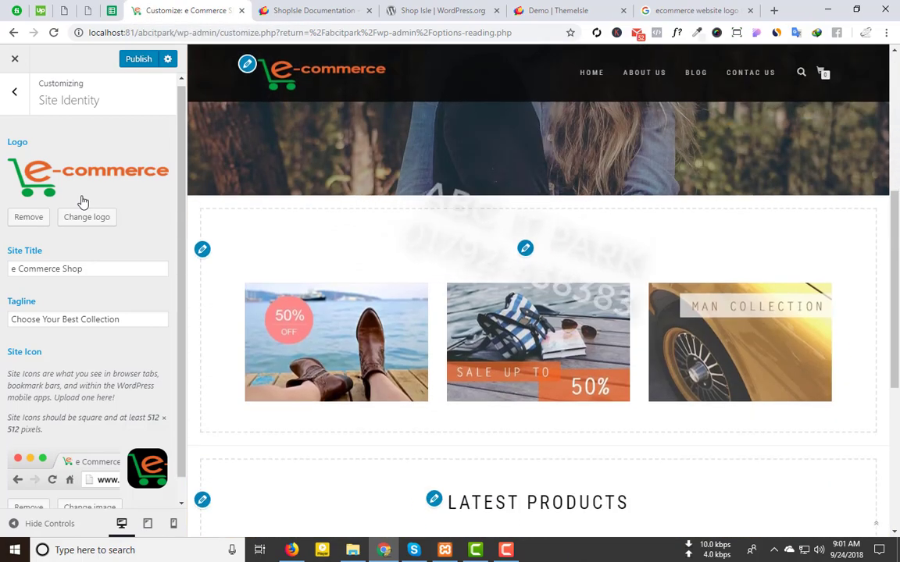
Step: Publish the Site Identity changes and look over the Colors settings
click(138, 59)
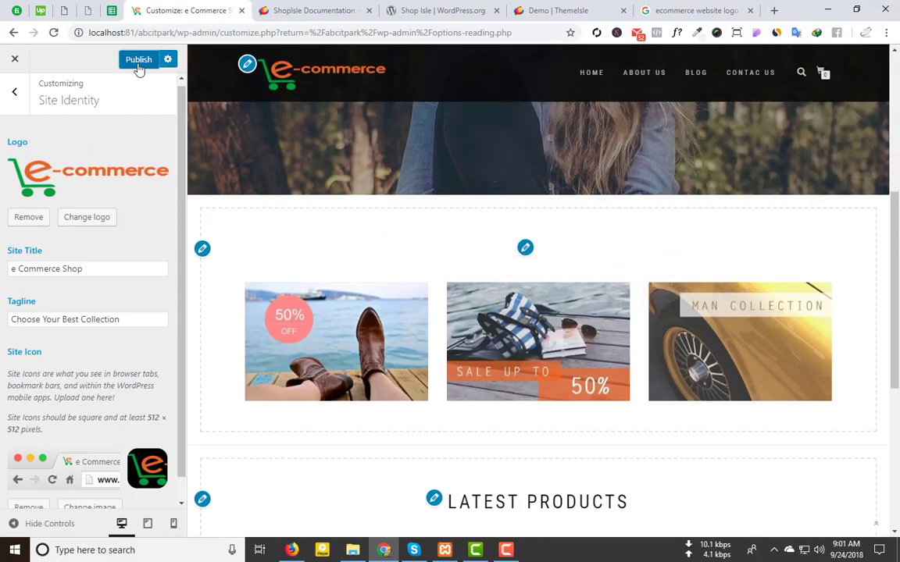
click(16, 92)
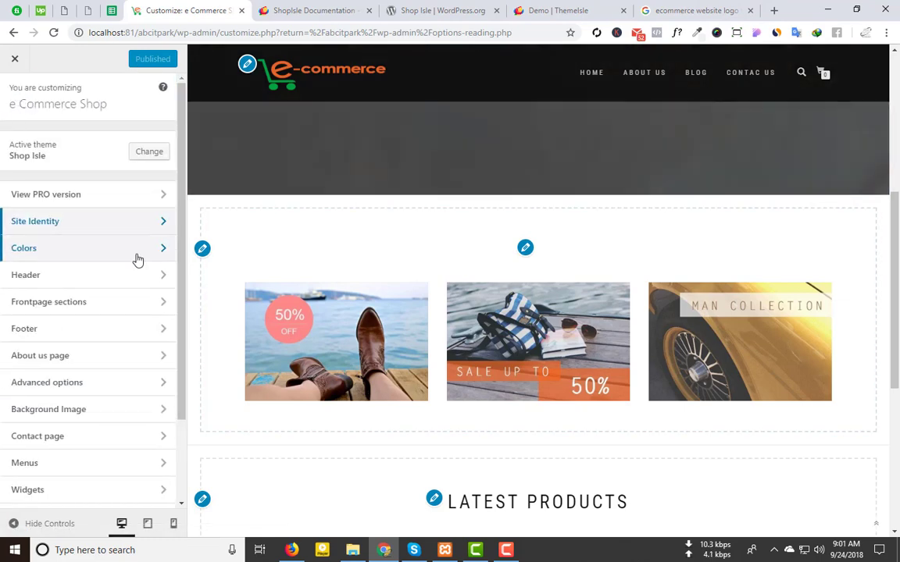
click(136, 259)
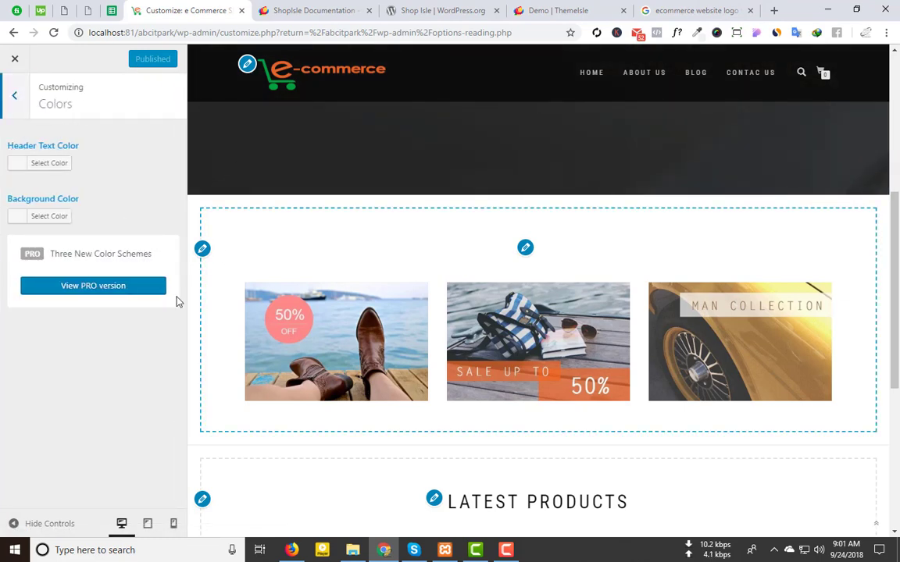
click(14, 93)
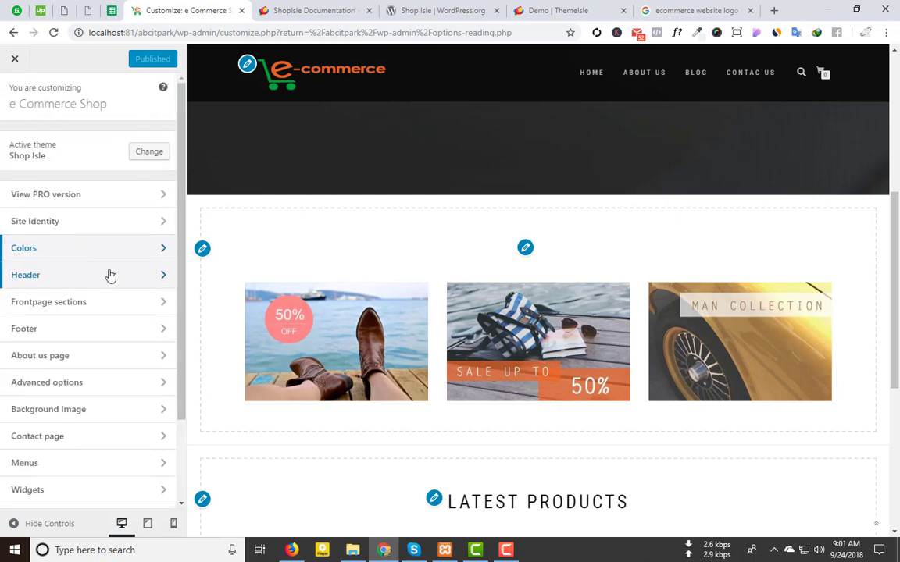
Step: In Header settings, note the recommended 1200 × 280 size and copy the site address
click(109, 275)
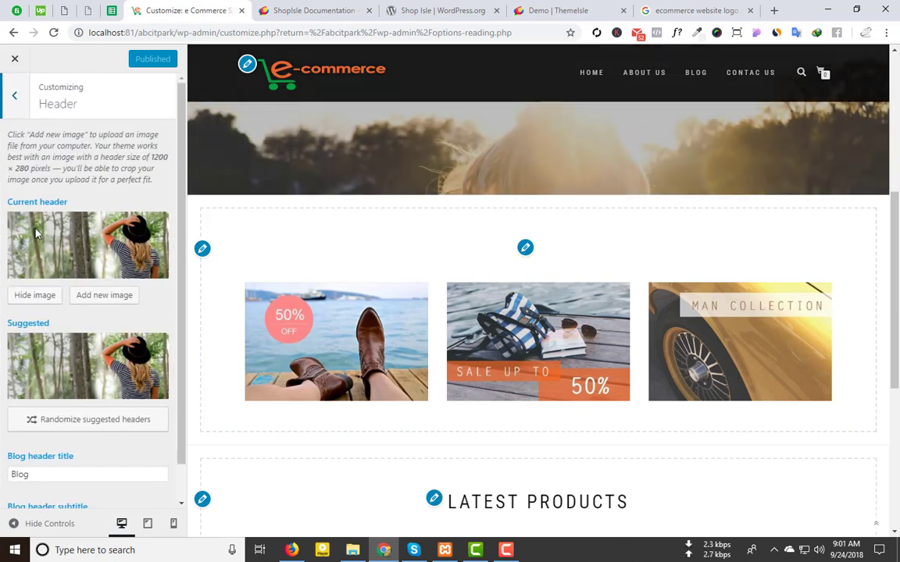
scroll(88, 246, down, 1)
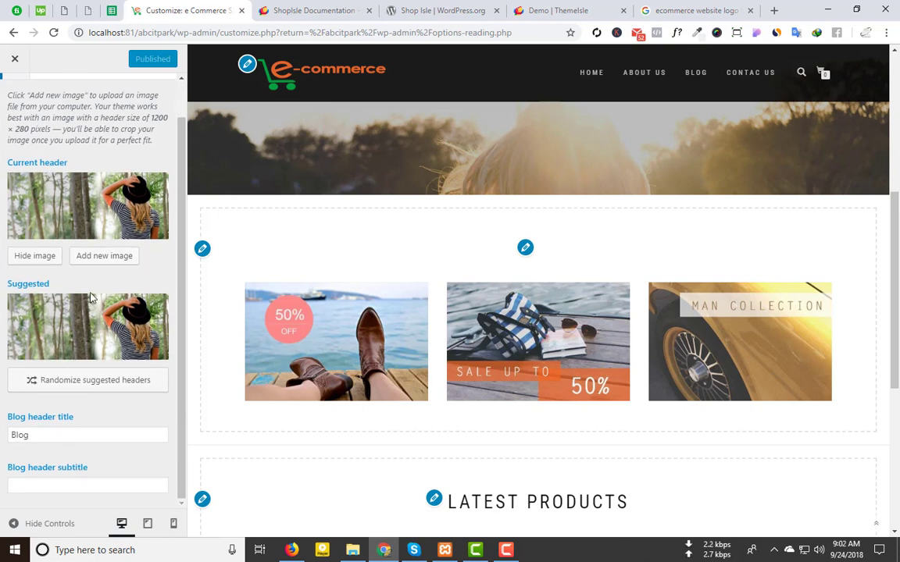
scroll(90, 296, up, 1)
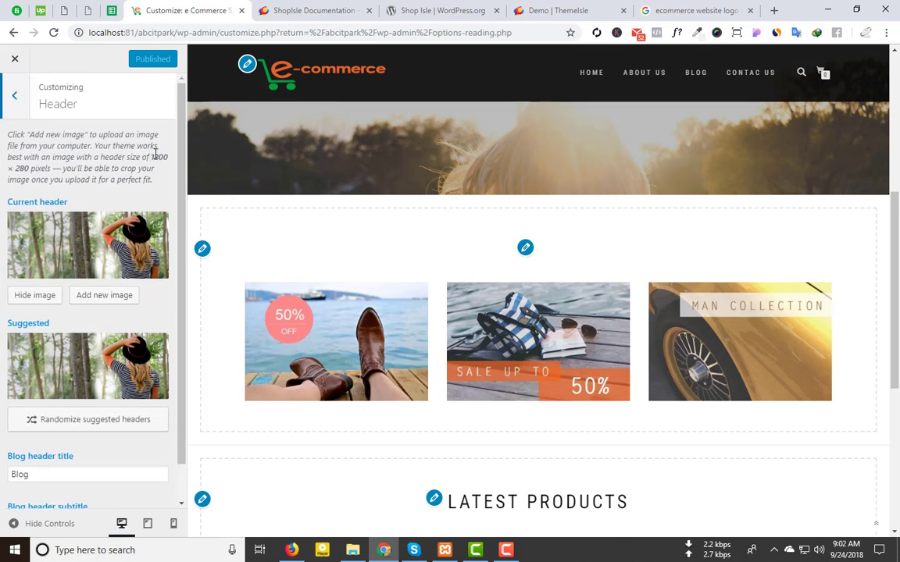
drag(152, 157, 50, 169)
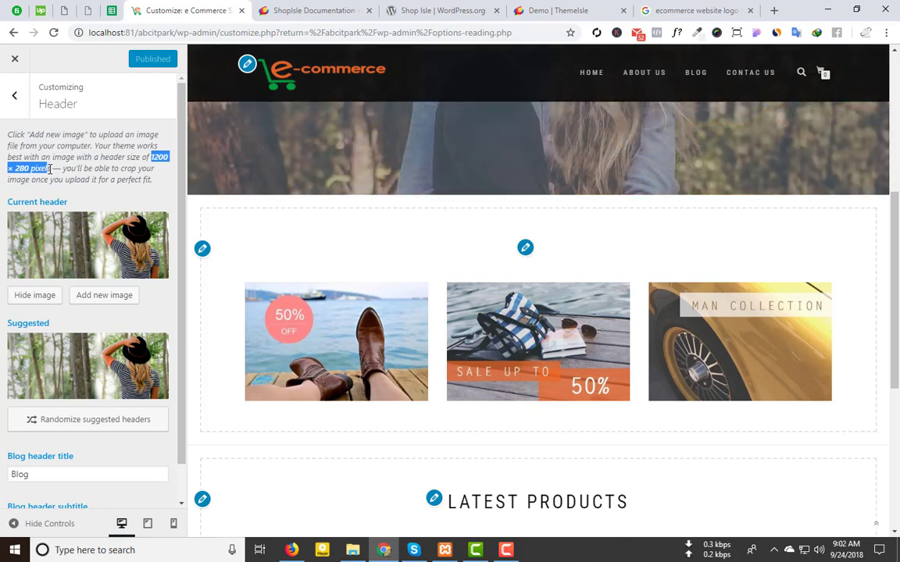
click(50, 169)
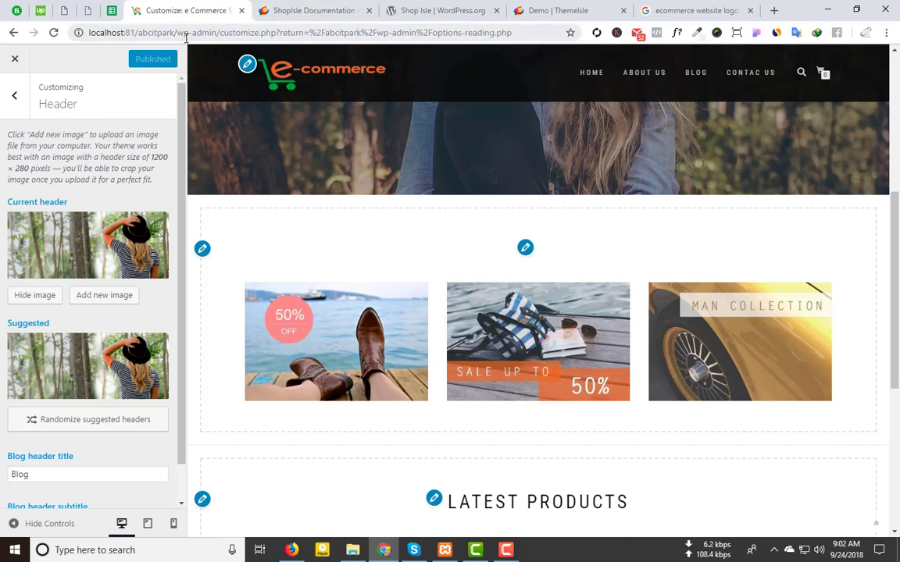
drag(174, 32, 62, 29)
key(ctrl+c)
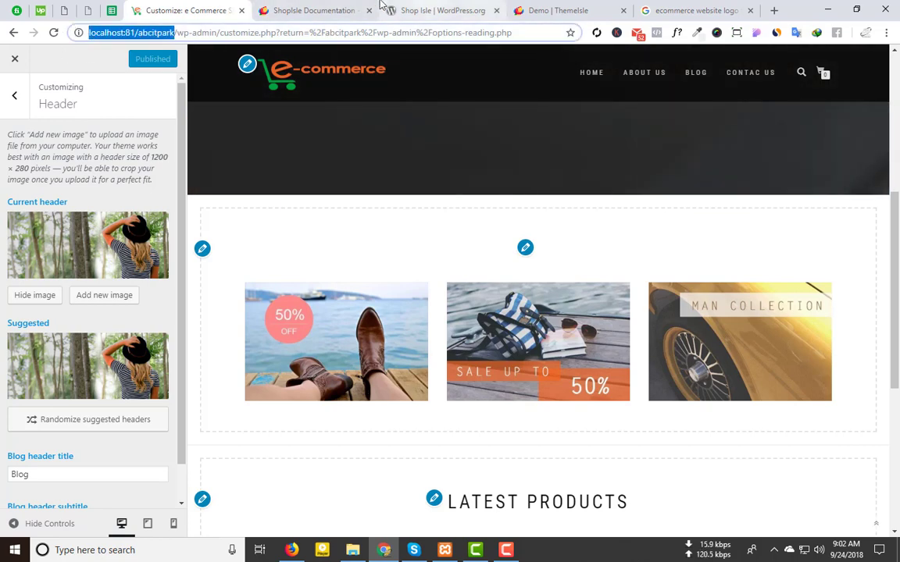
click(313, 10)
click(328, 30)
key(ctrl+v)
key(Return)
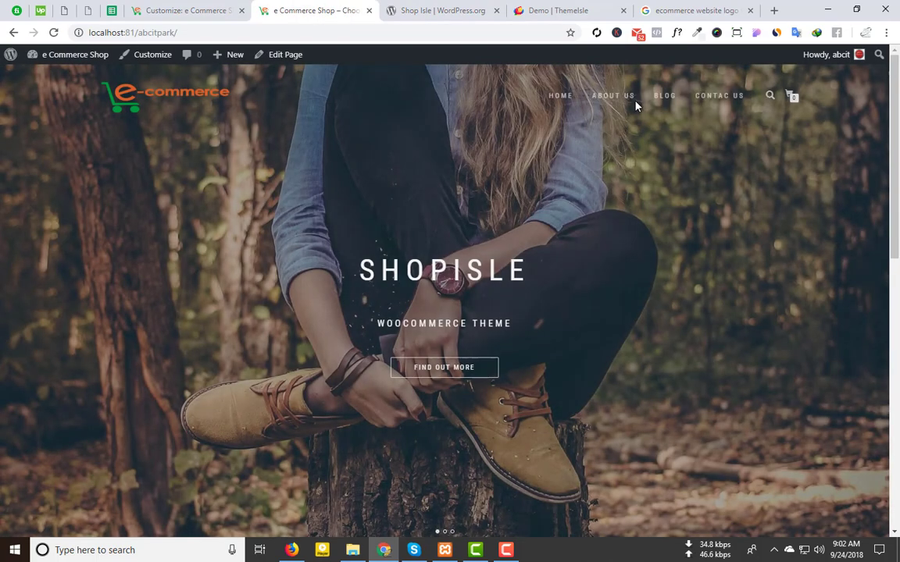
click(658, 96)
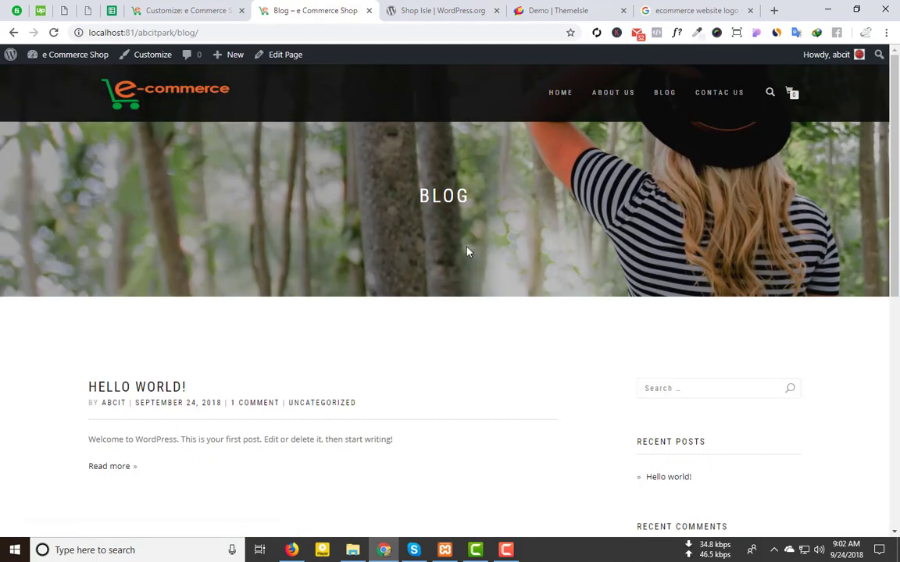
click(710, 100)
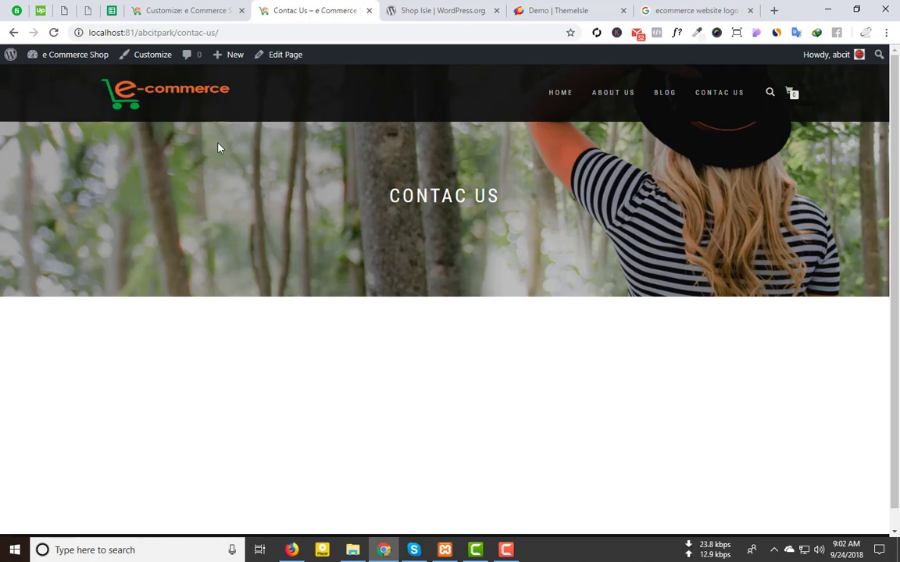
click(231, 4)
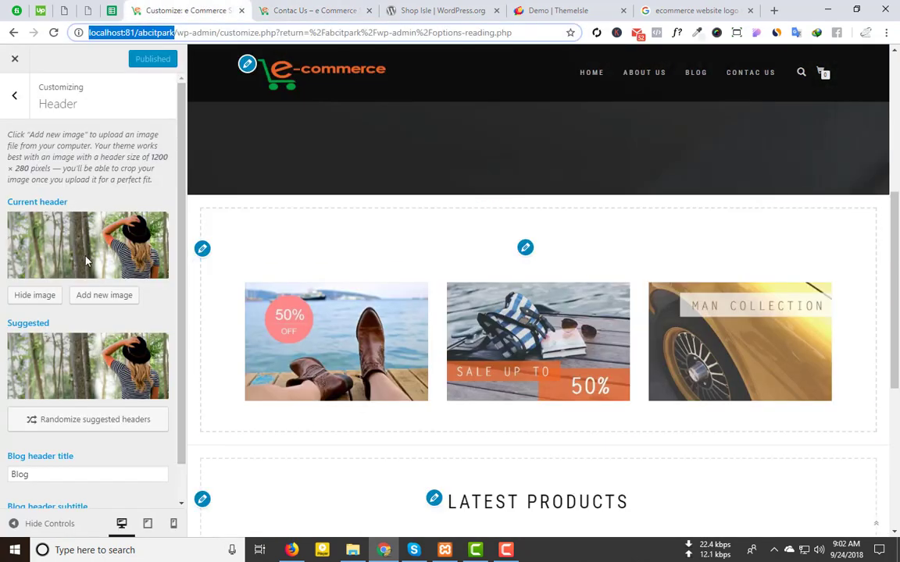
scroll(74, 256, down, 1)
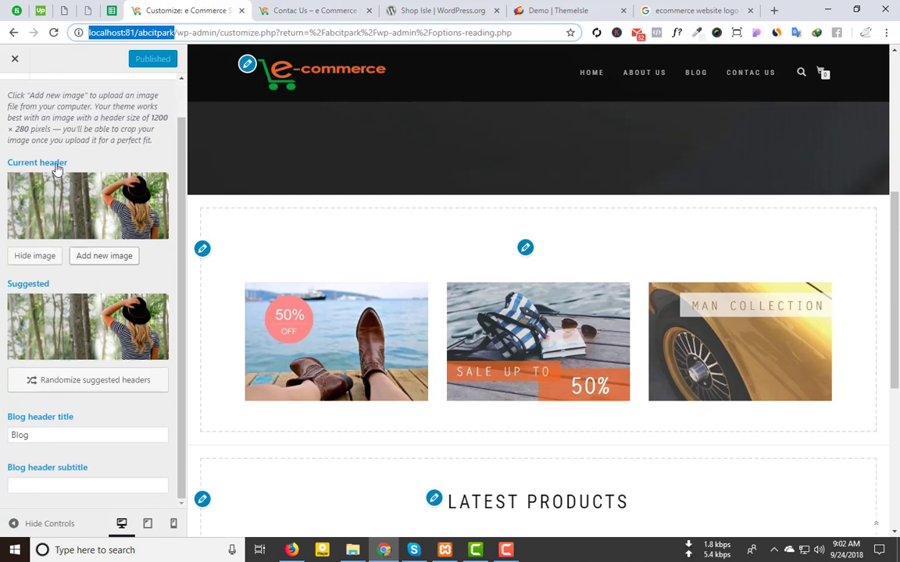
Step: Upload asset 3.jpeg from Desktop\fashion as a new header image
click(109, 260)
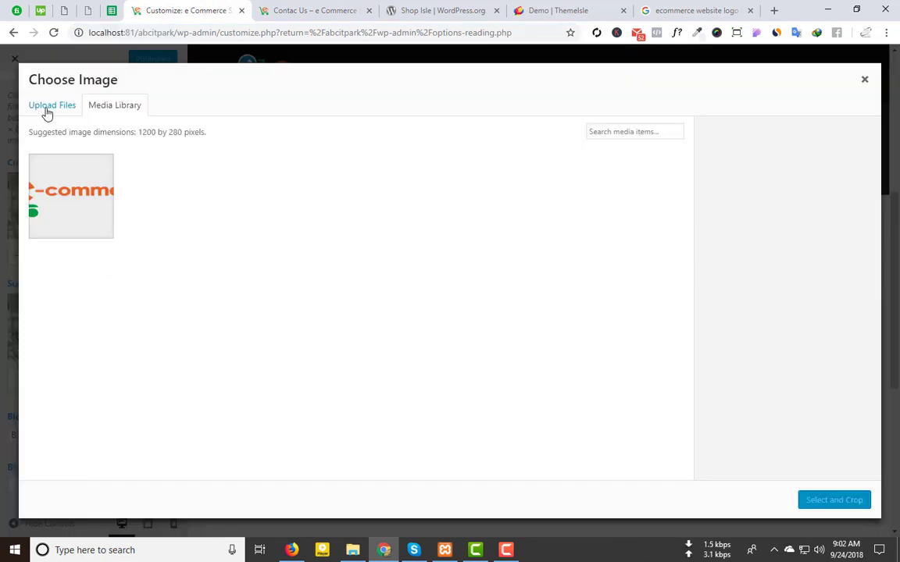
click(46, 107)
click(450, 295)
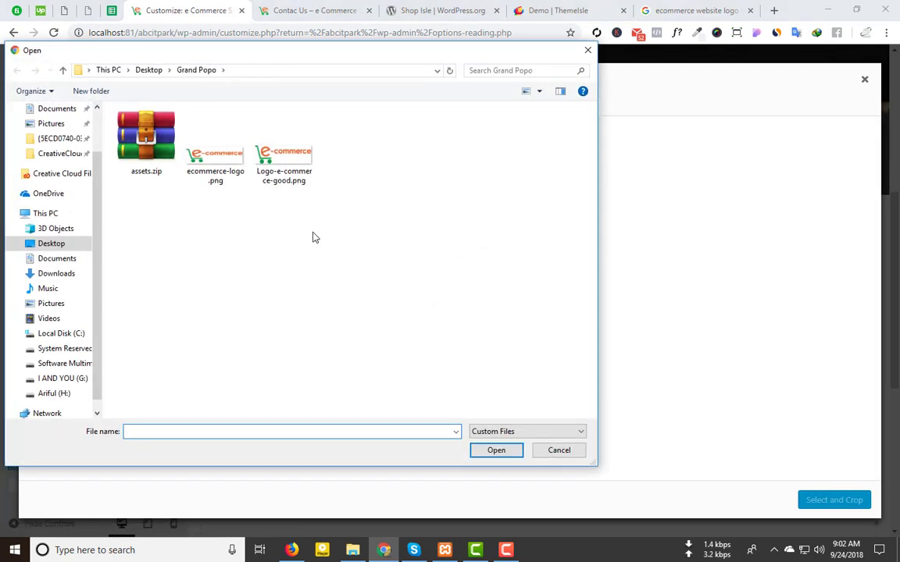
click(63, 70)
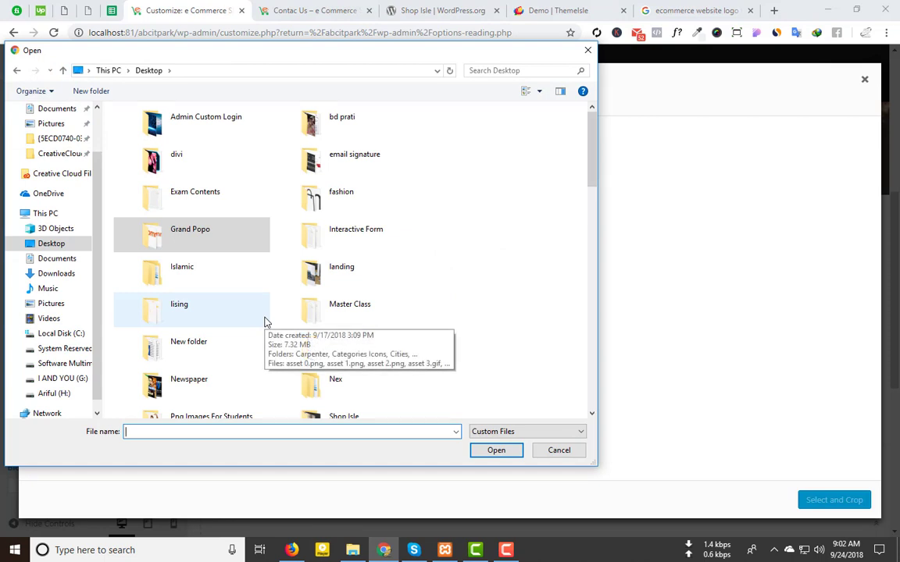
double_click(339, 205)
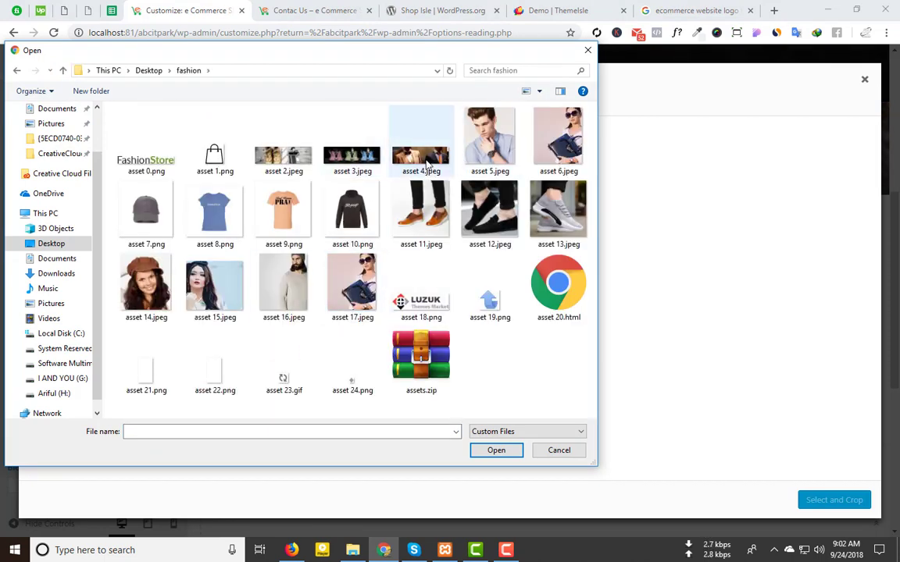
click(303, 157)
double_click(347, 156)
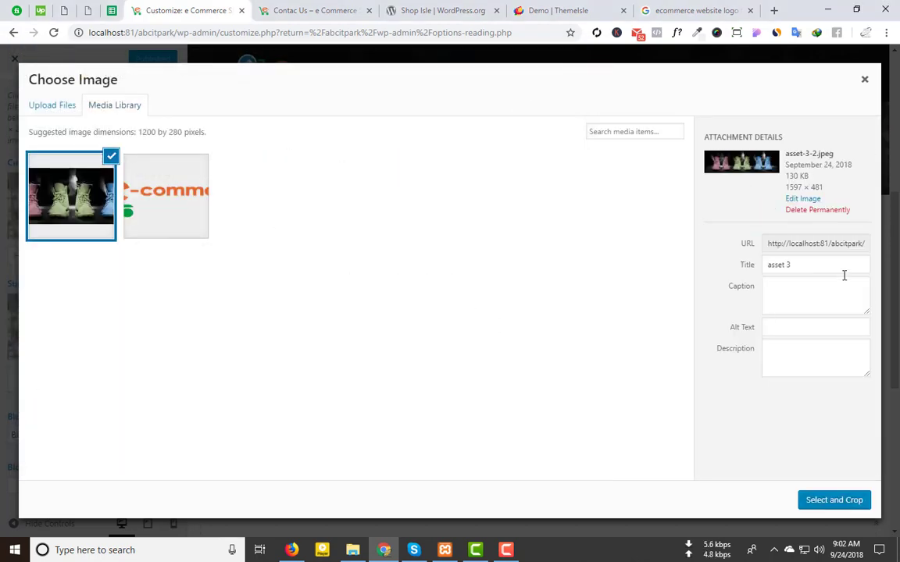
Step: Set the uploaded image's title and alt text to header-image
click(788, 264)
key(ctrl+a)
key(BackSpace)
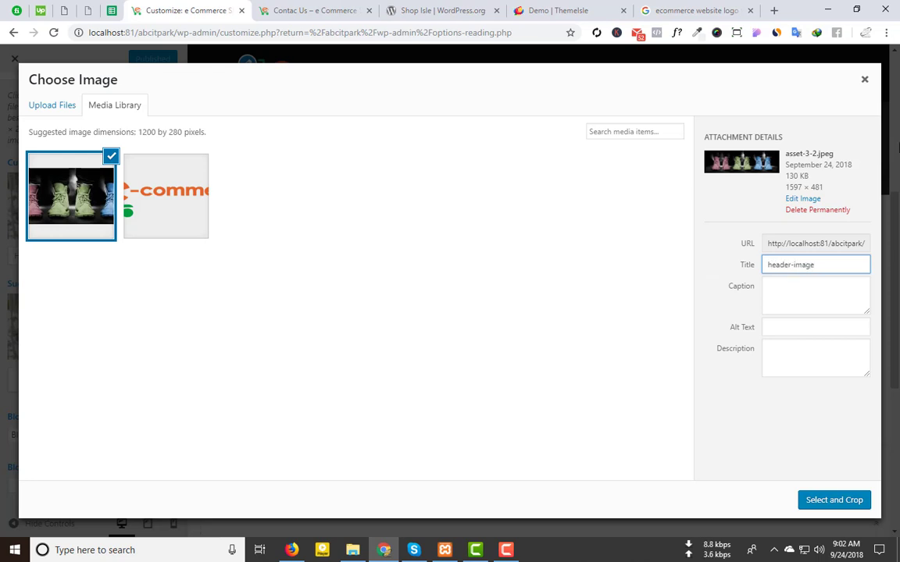
key(ctrl+a)
key(ctrl+c)
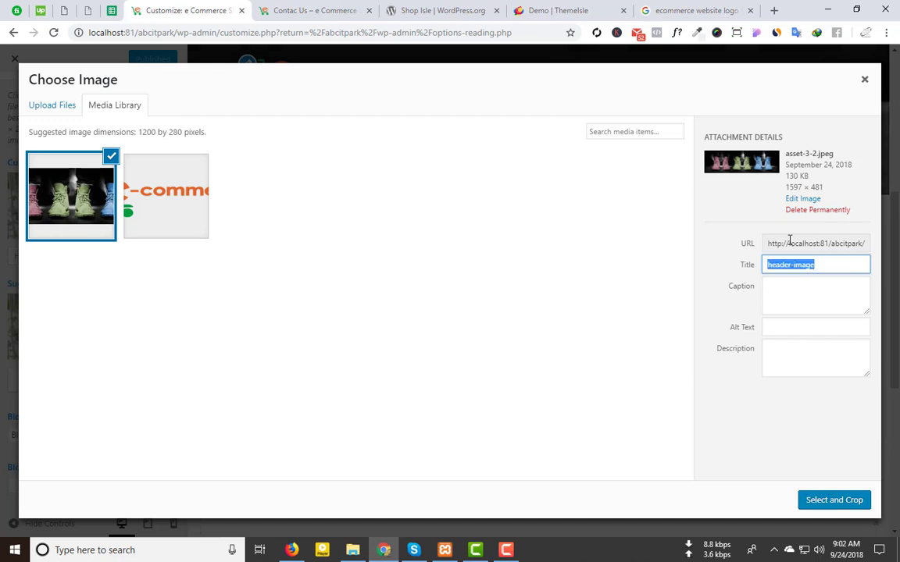
click(785, 327)
key(ctrl+v)
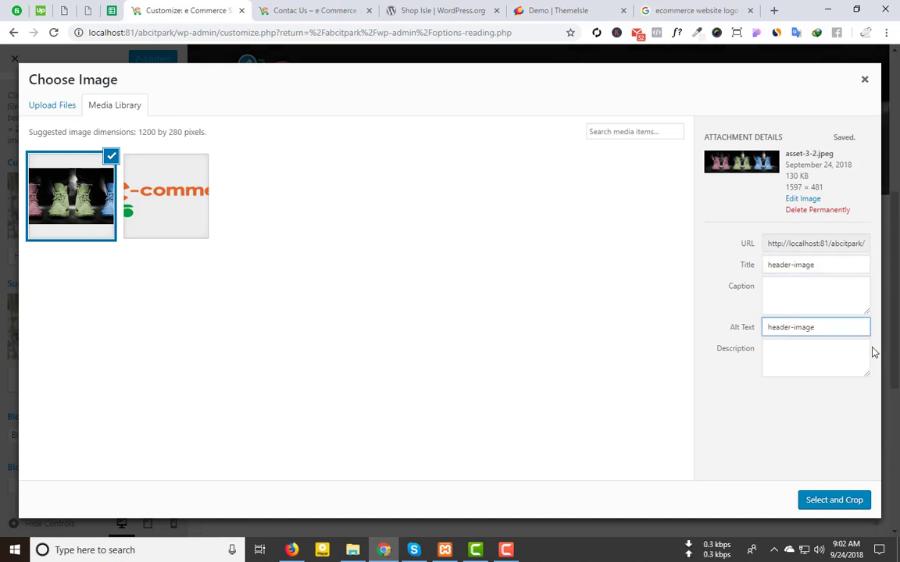
Step: Crop the boots photo to its top area, set it as header, and publish
click(833, 501)
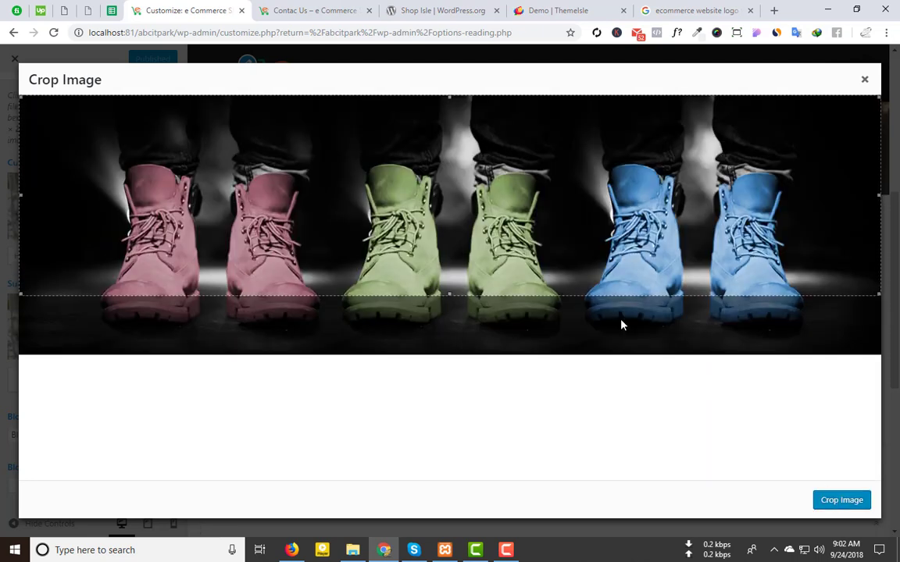
drag(268, 175, 326, 267)
click(827, 501)
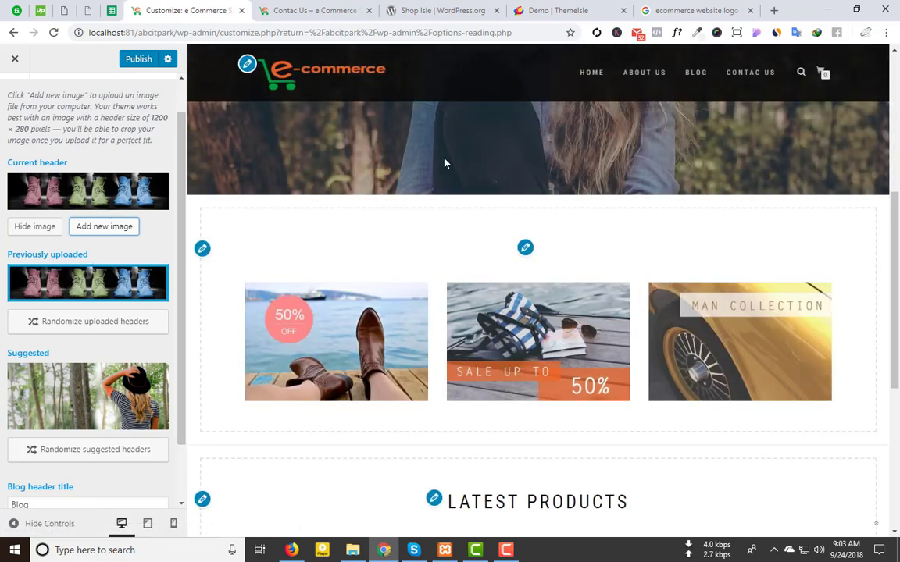
scroll(428, 148, up, 5)
click(132, 59)
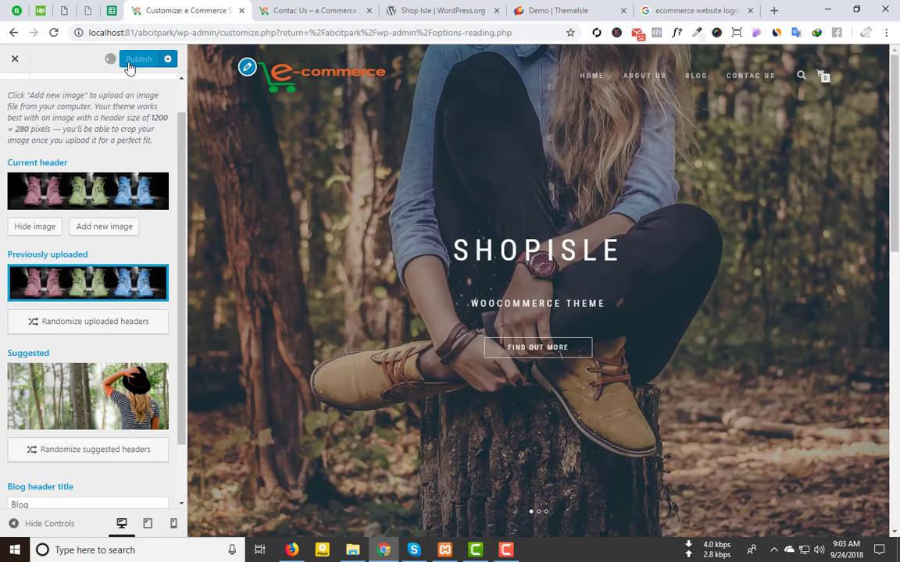
scroll(93, 377, down, 2)
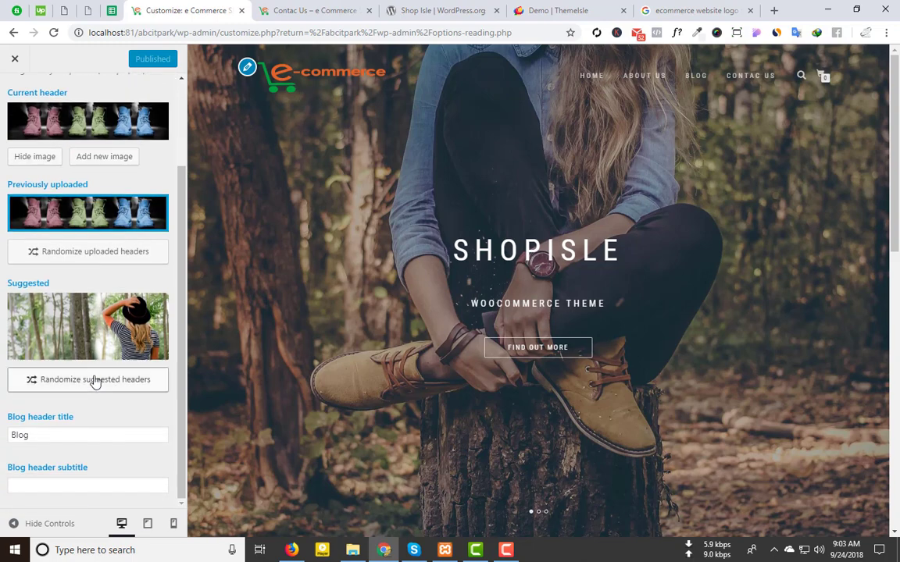
Step: Check the boots header banner on the live Blog and Contac Us pages
click(426, 8)
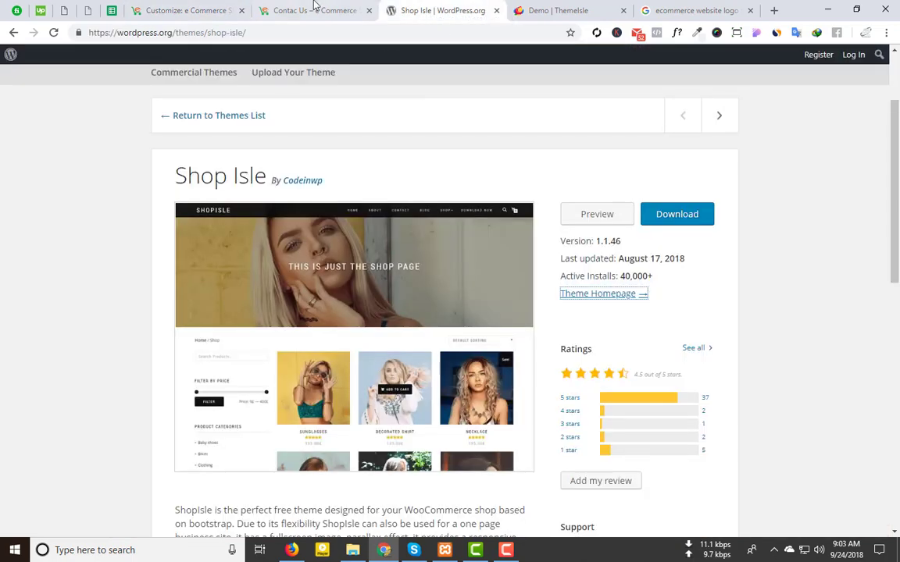
click(315, 8)
click(664, 92)
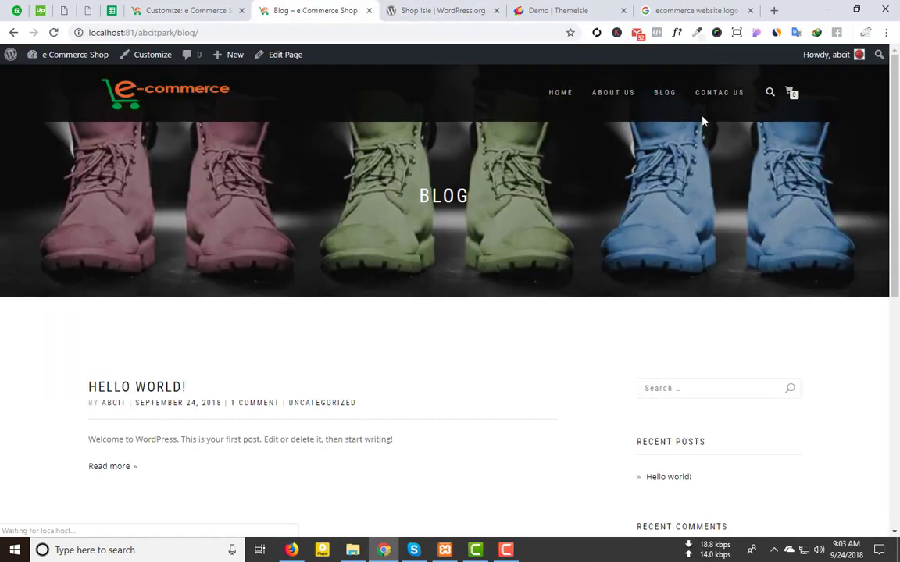
click(726, 95)
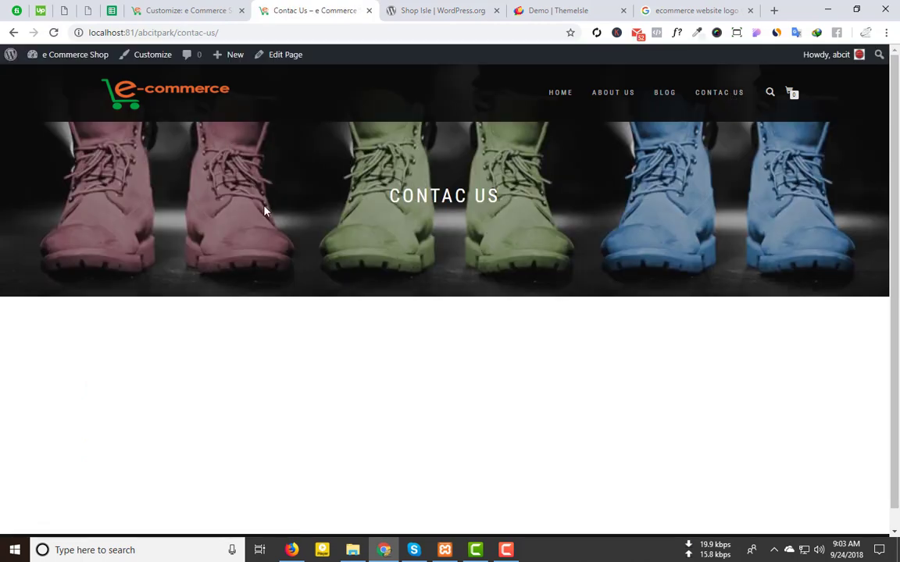
click(184, 10)
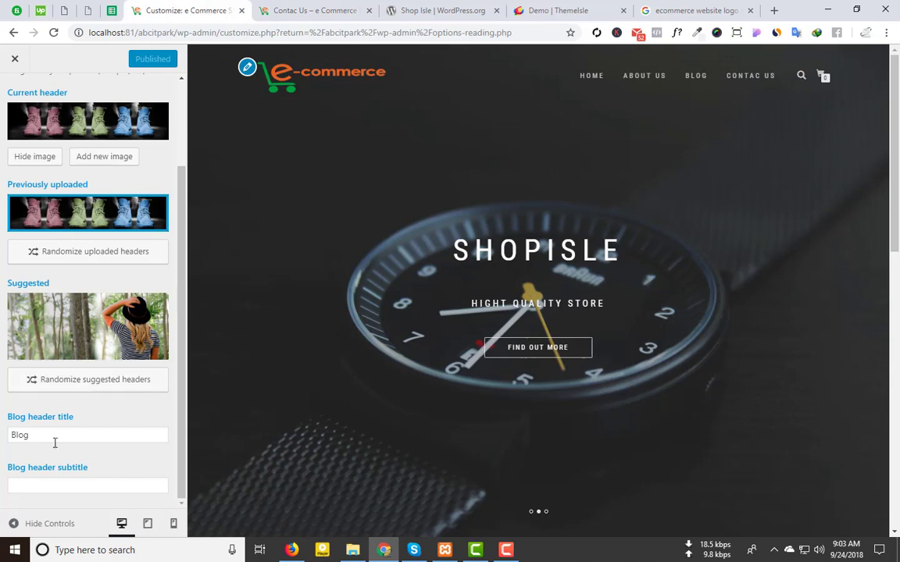
click(437, 10)
click(317, 10)
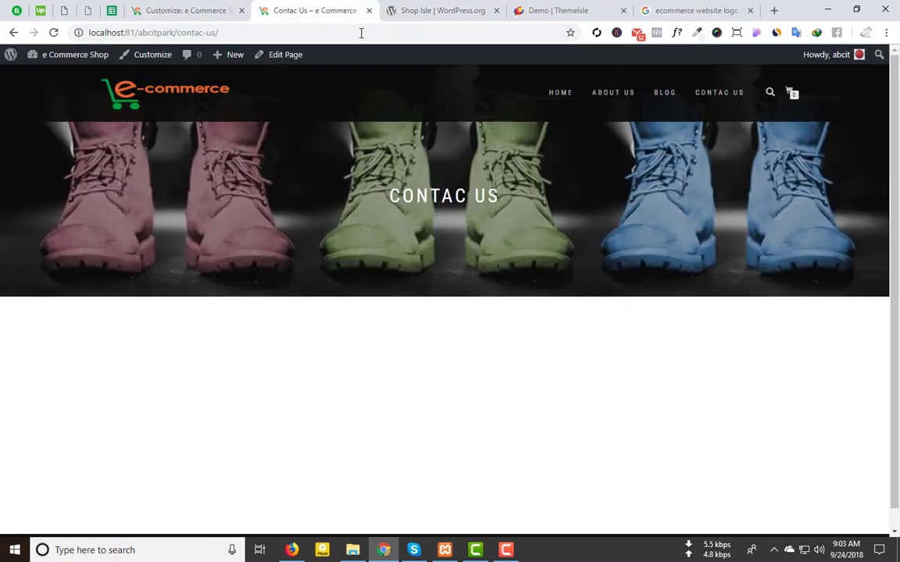
click(666, 97)
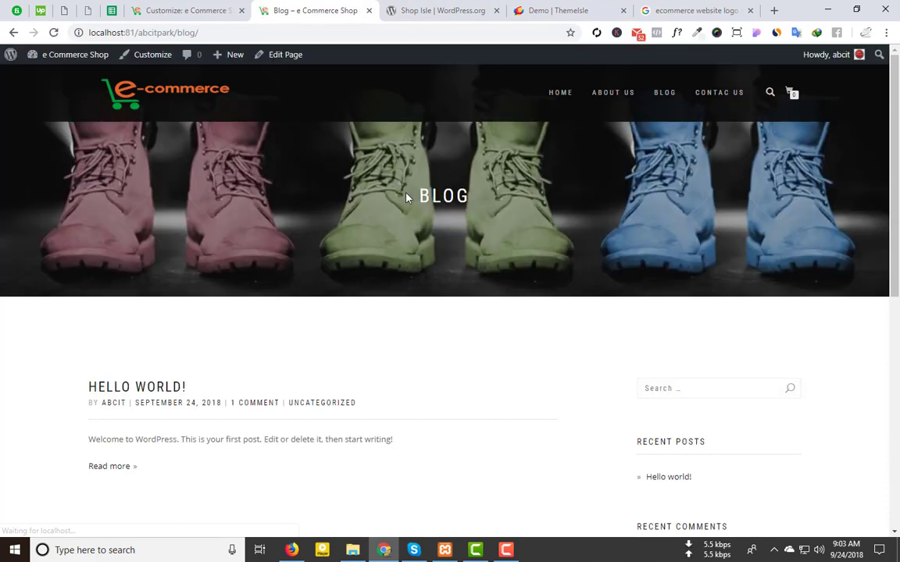
drag(412, 195, 2, 441)
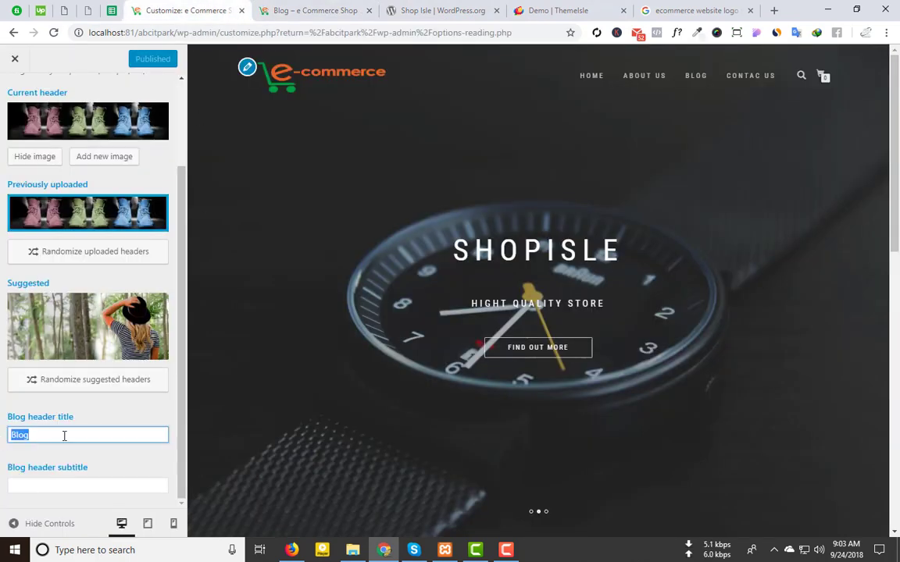
Step: Change the Blog header title to 'Latest New', publish, and reload the blog page
text(Latest New)
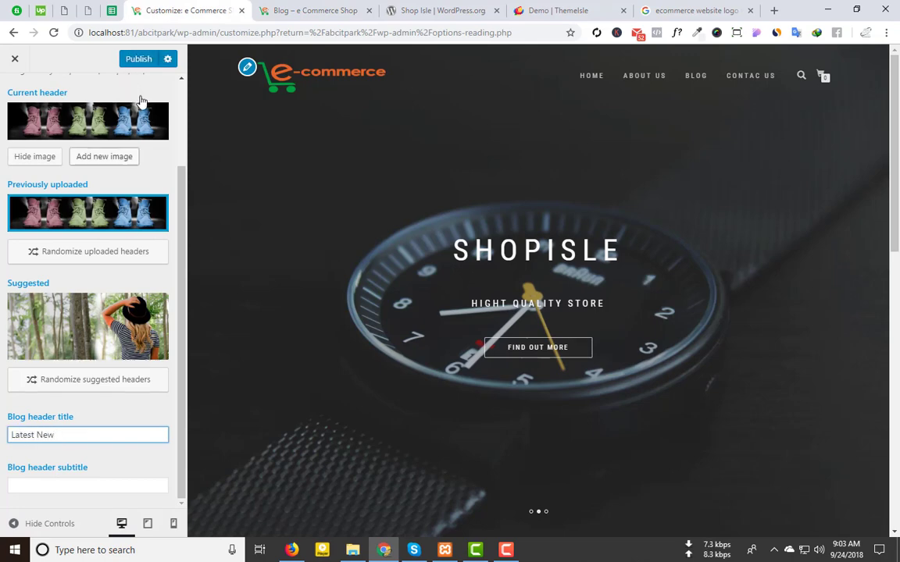
click(130, 59)
click(346, 5)
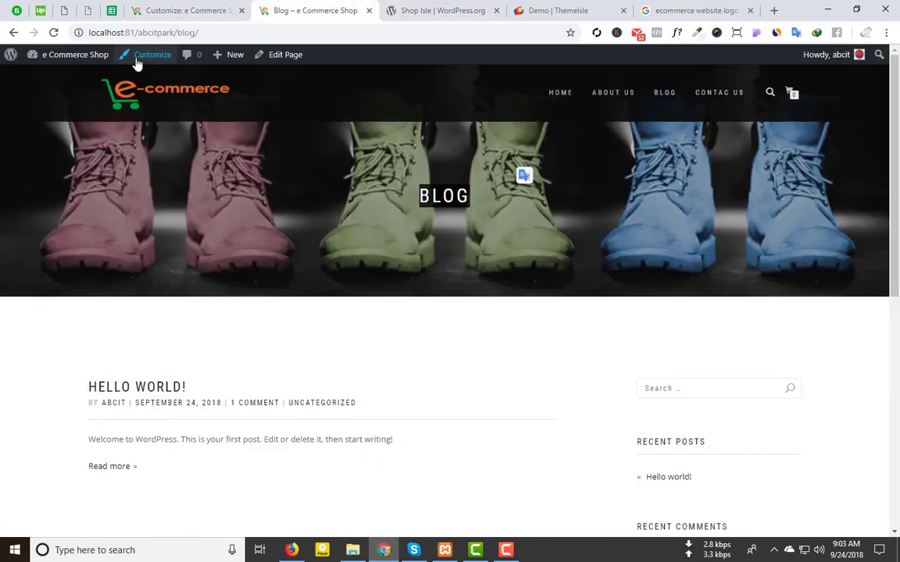
click(53, 32)
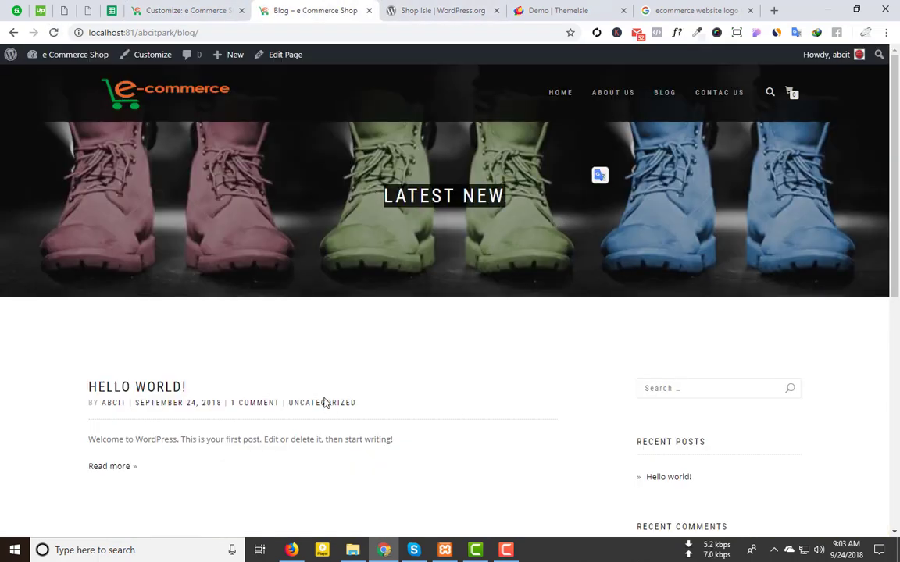
scroll(532, 386, down, 6)
scroll(499, 316, up, 4)
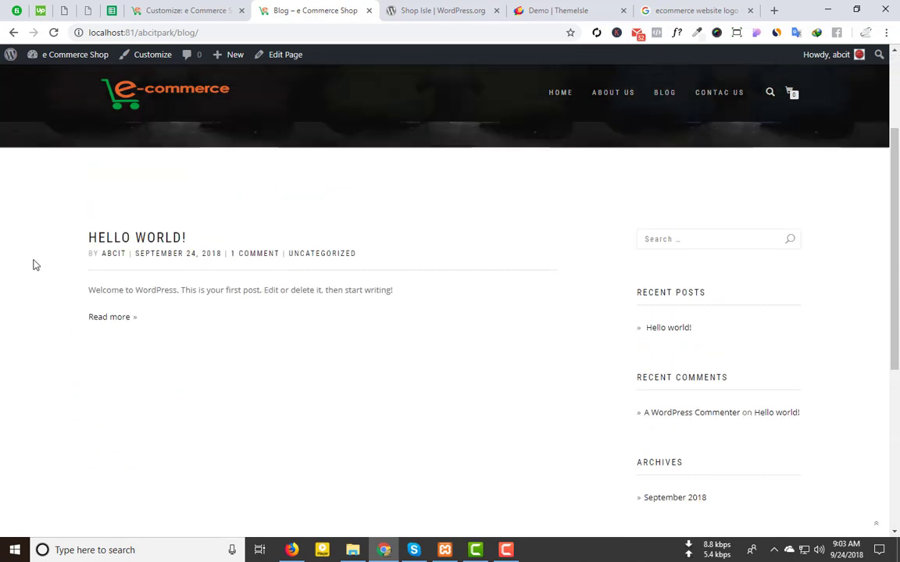
scroll(714, 302, up, 2)
Step: Focus the Customizer's Blog header subtitle field, then check the blog page tab
click(215, 3)
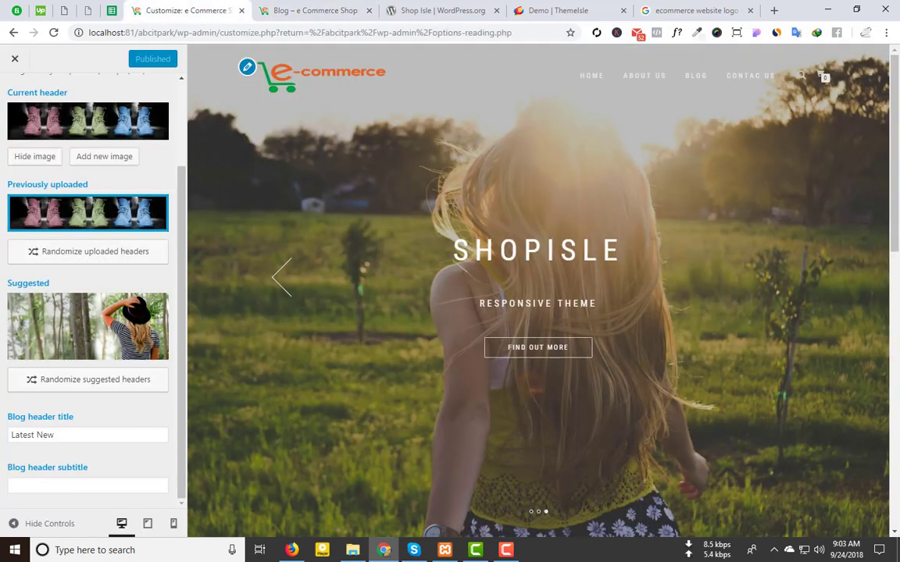
click(37, 488)
click(398, 9)
click(328, 9)
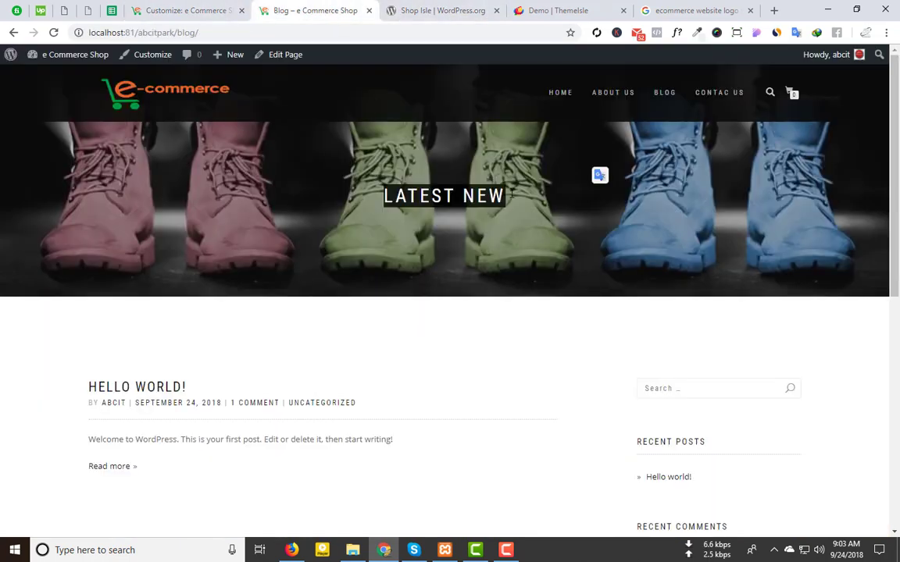
Step: Set subtitle 'Check or latest news', correct the title to 'Latest News', and publish
click(185, 10)
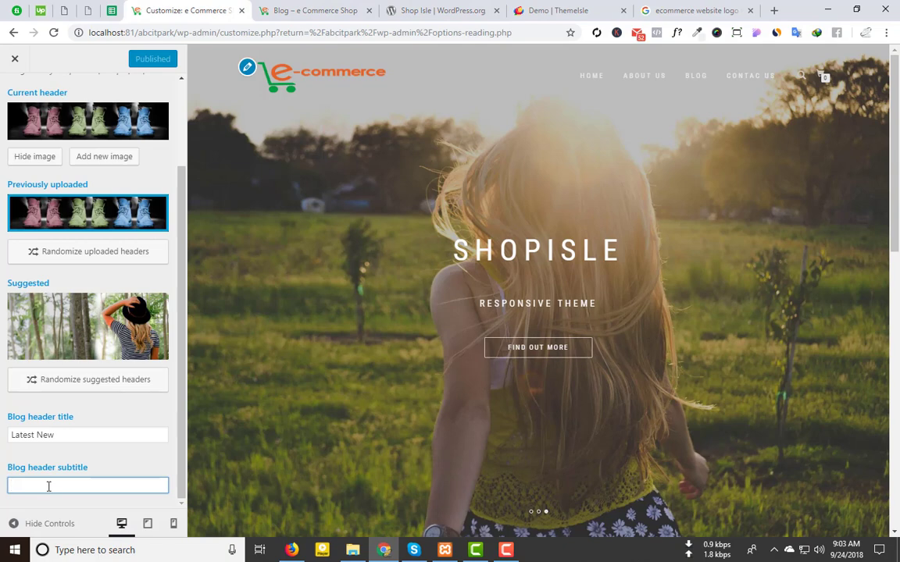
text(ch)
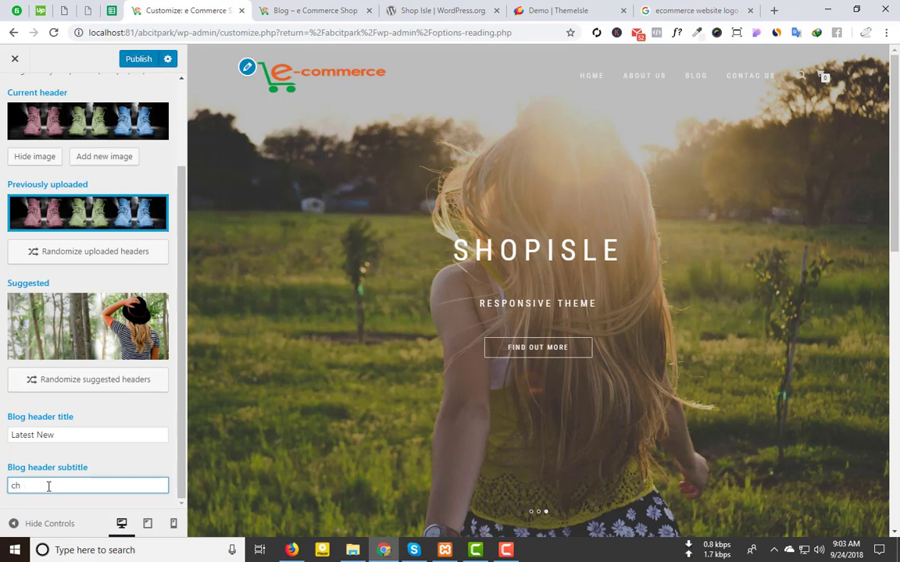
text(eck o)
key(BackSpace)
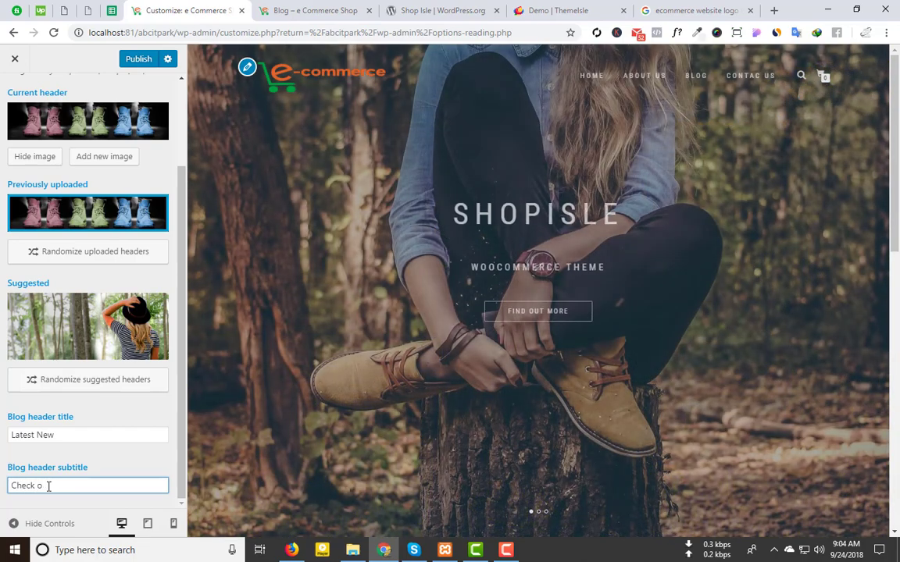
text(r latest)
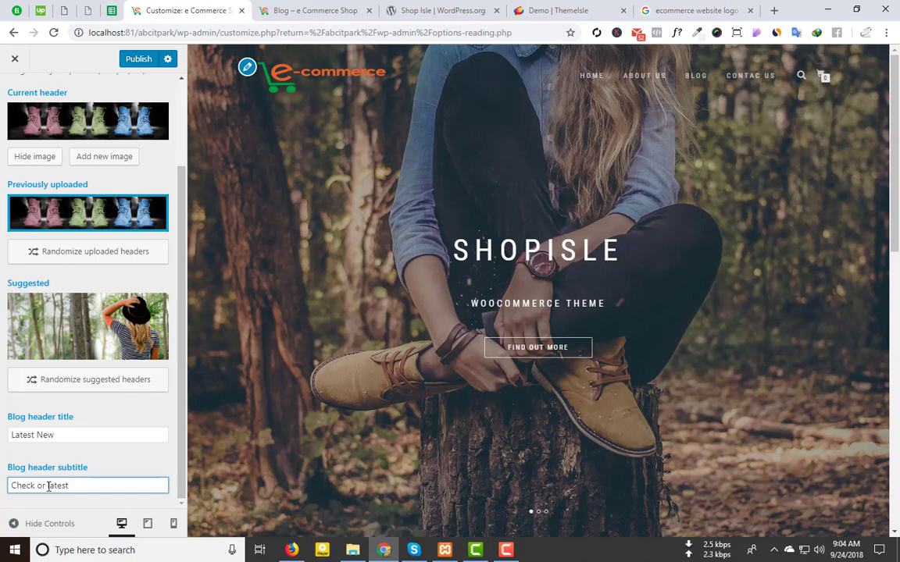
text( news)
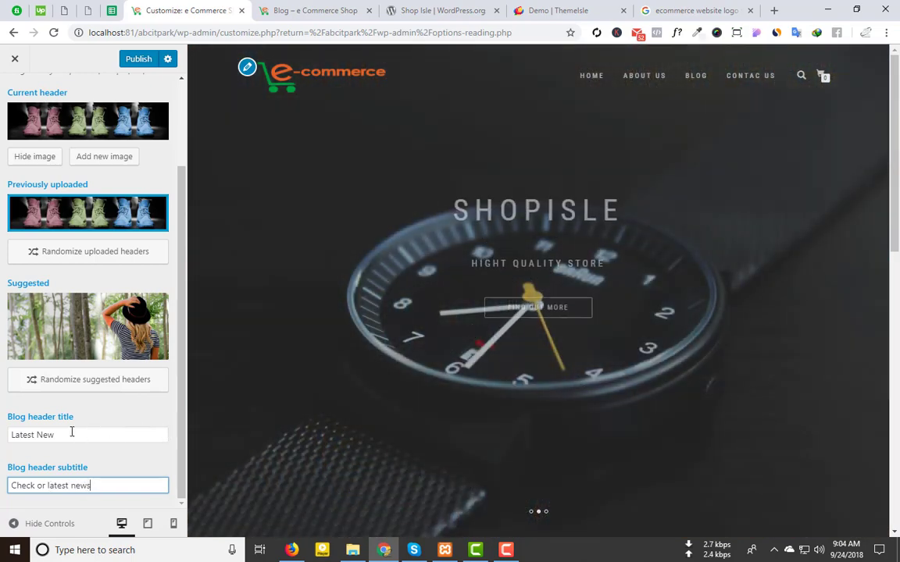
click(72, 432)
text(s)
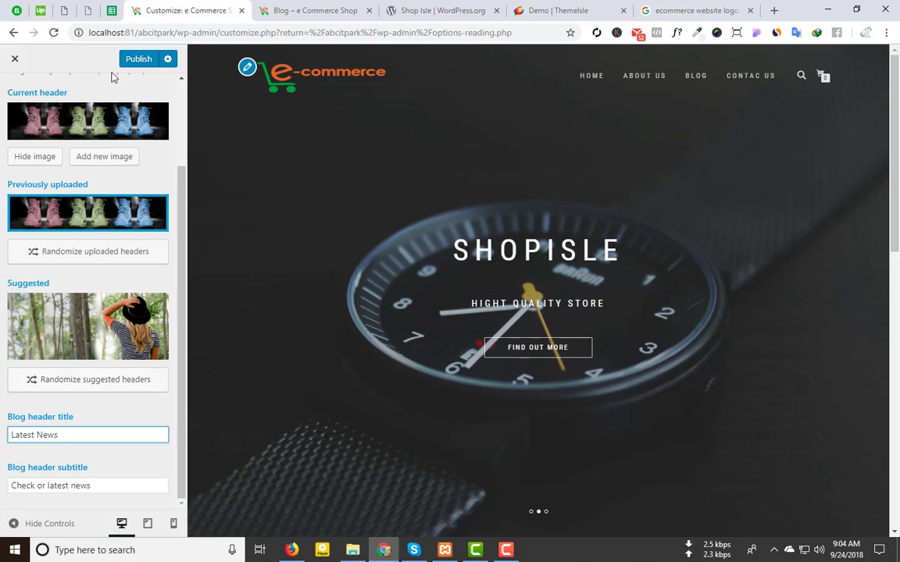
click(134, 58)
Step: Reload the live Blog page to confirm the new header, then return to the Customizer
click(313, 9)
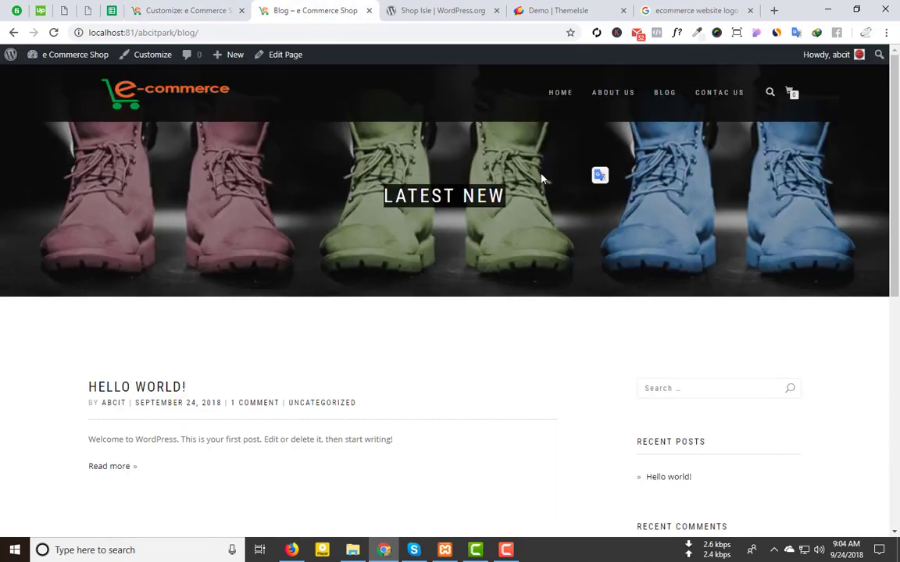
click(53, 33)
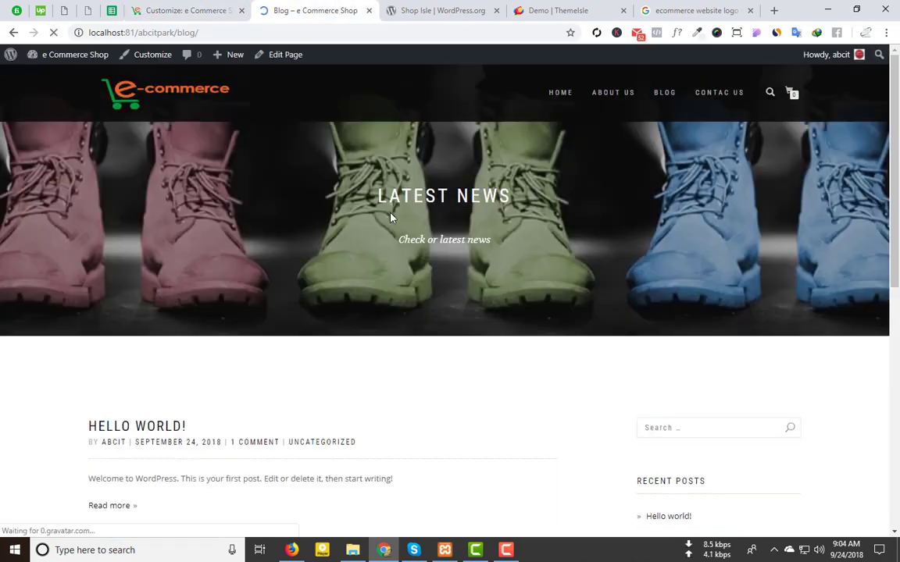
click(191, 9)
scroll(24, 168, up, 3)
Step: Navigate from the main Customizer menu to the Frontpage sections Slider section
click(19, 98)
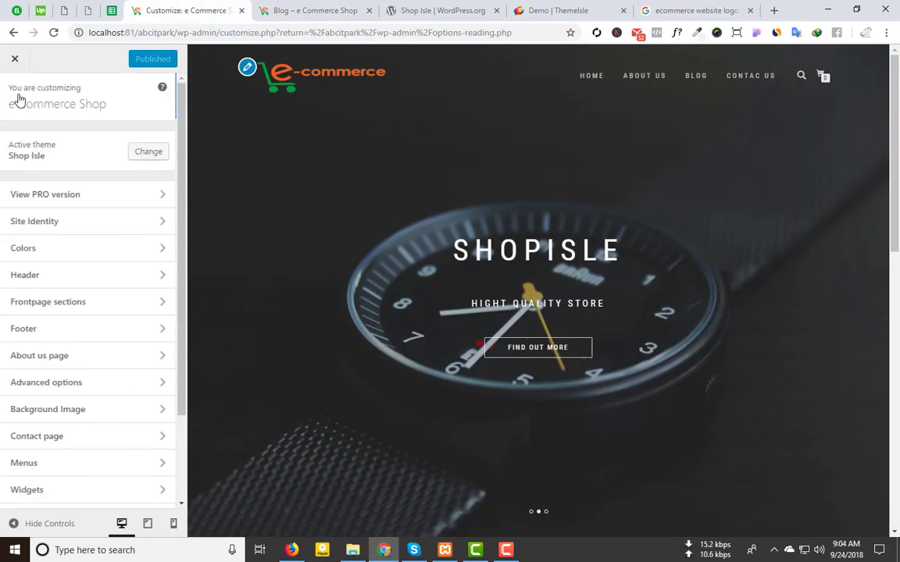
click(122, 311)
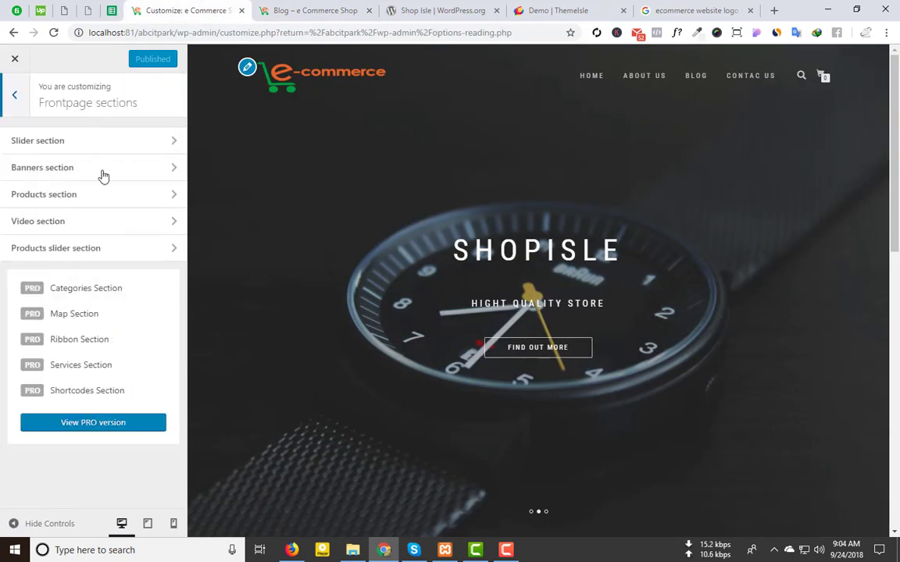
click(88, 144)
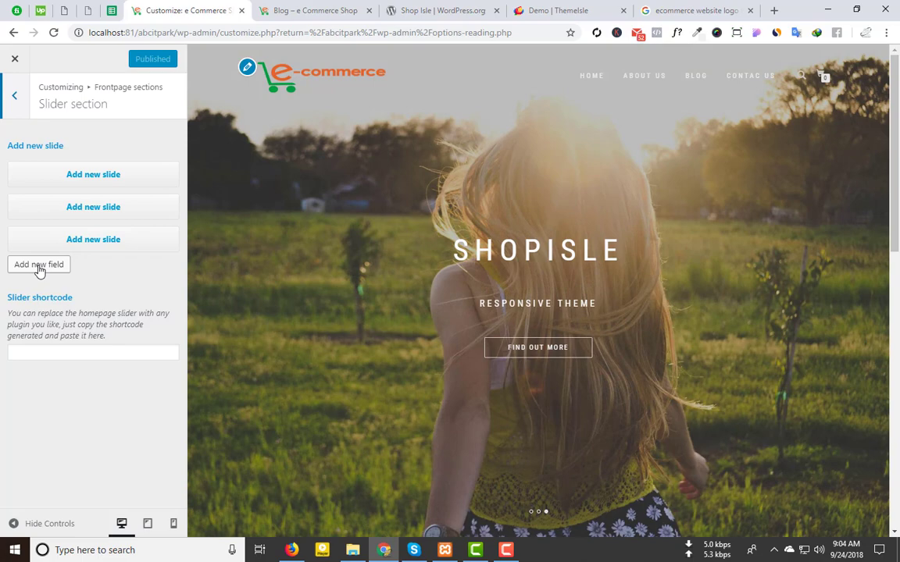
Step: Add a trial fourth slide, expand it, then delete it to leave three slides
click(39, 265)
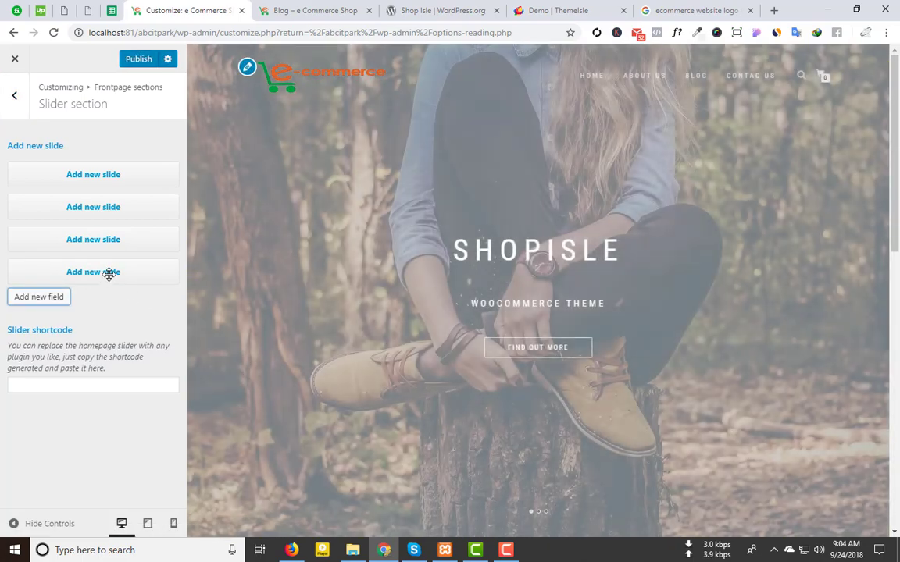
click(109, 273)
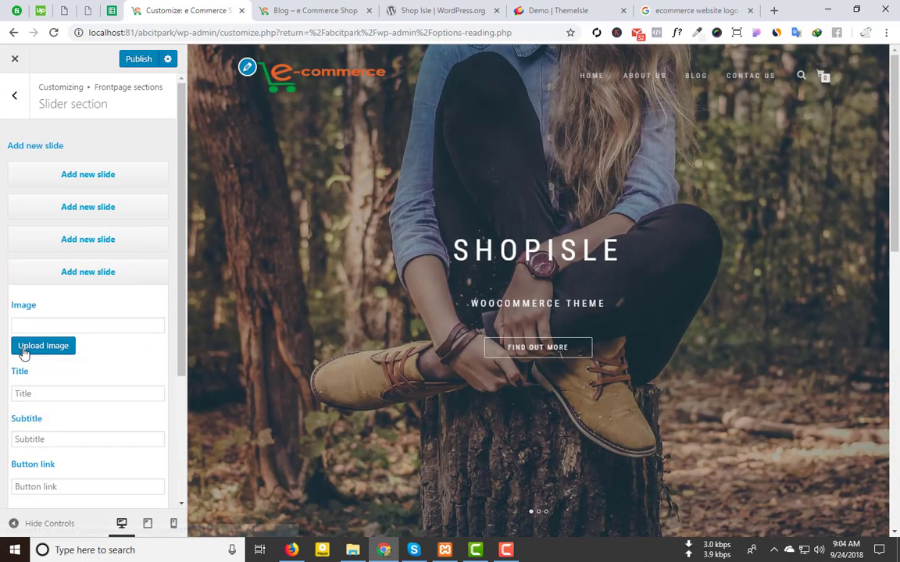
scroll(109, 304, down, 3)
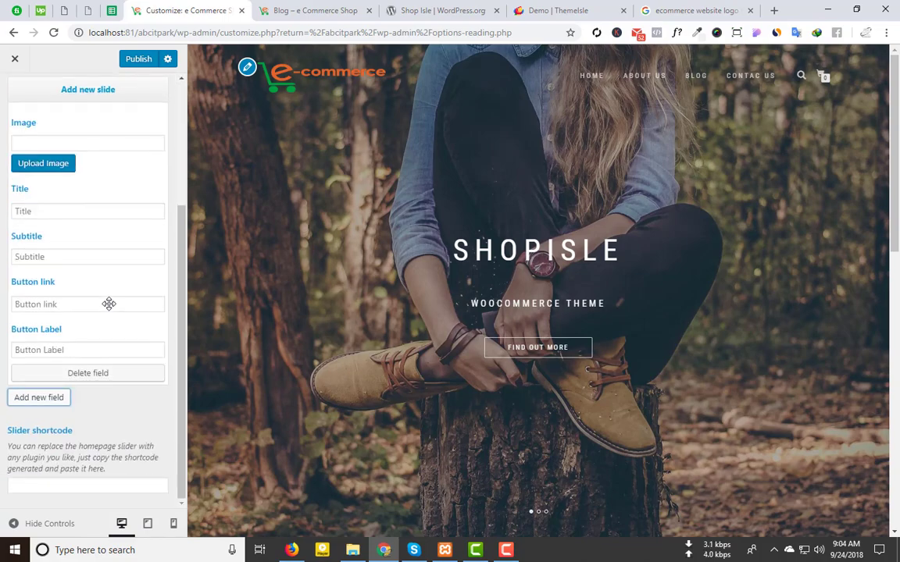
click(93, 374)
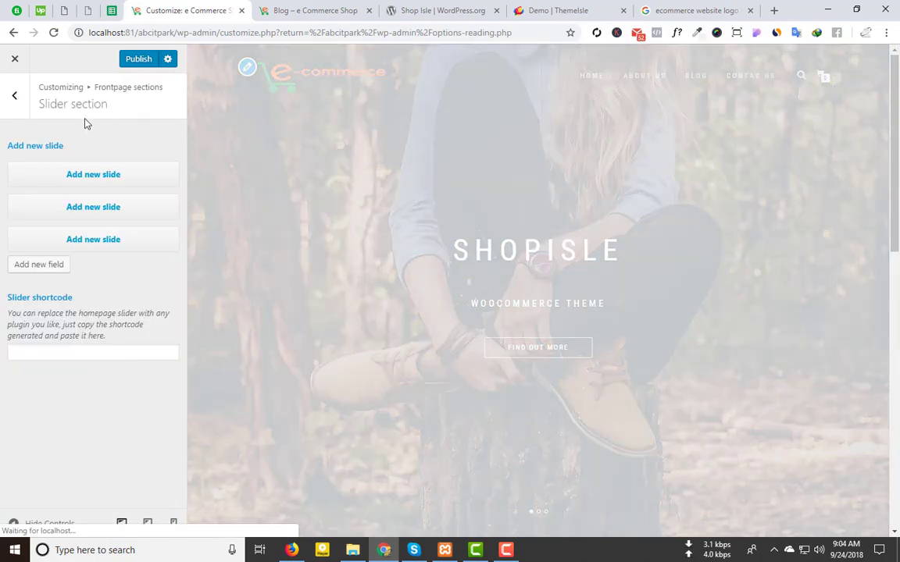
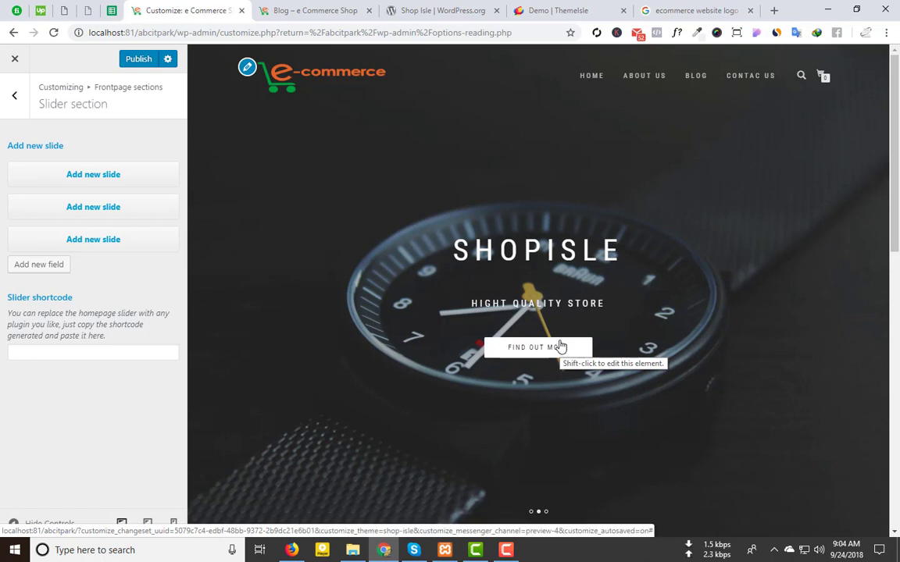
Step: Expand the first slide's settings, then switch to the ThemeIsle Shop Isle demo tab
click(81, 174)
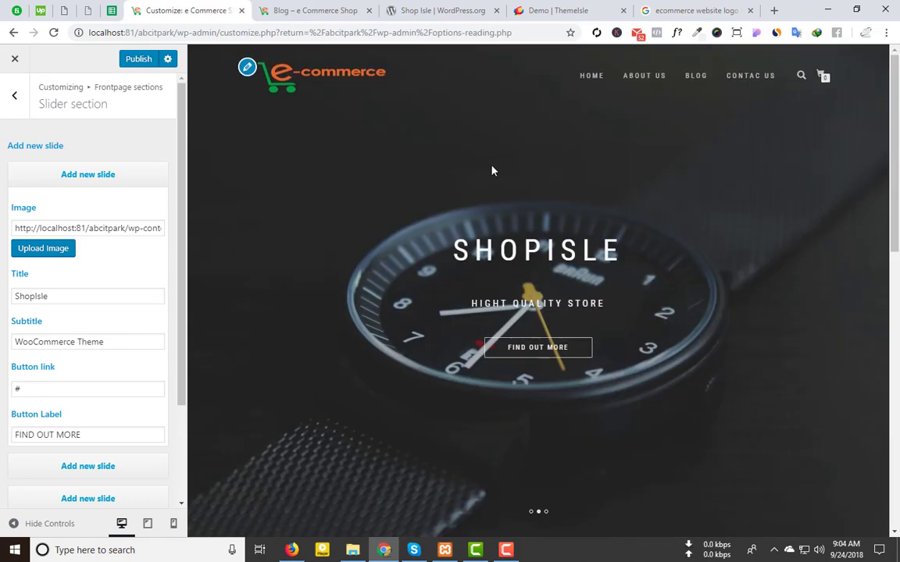
click(566, 8)
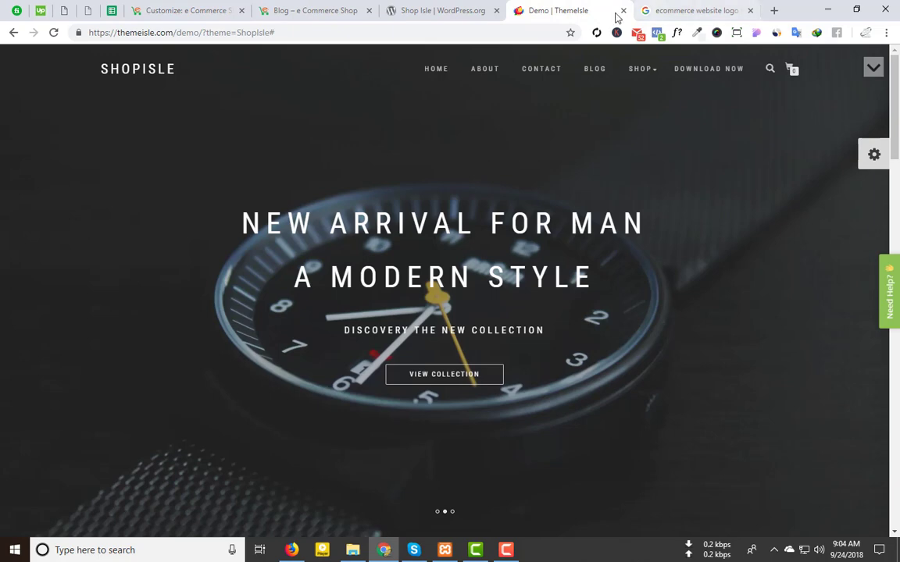
Step: Close the demo and logo image-search tabs and load Pexels in a new tab
click(623, 11)
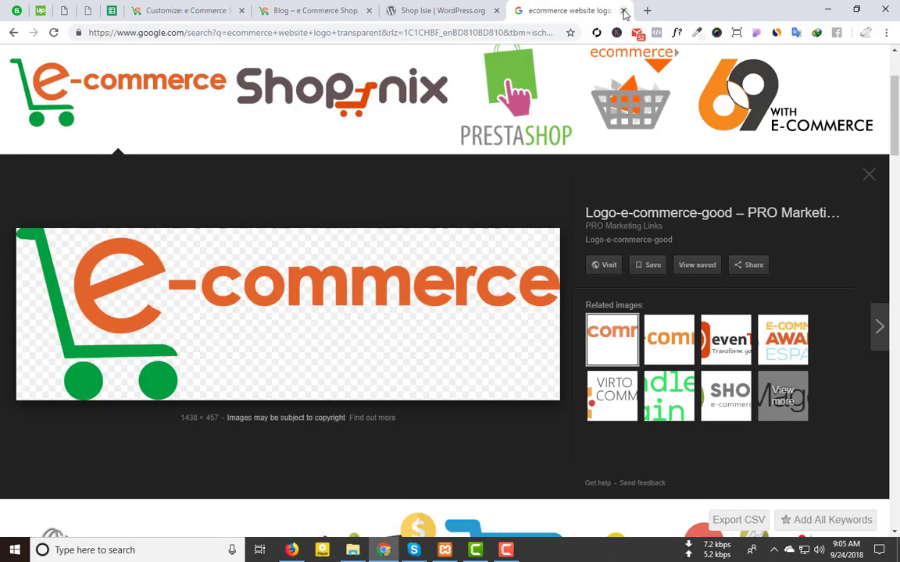
click(623, 11)
click(594, 14)
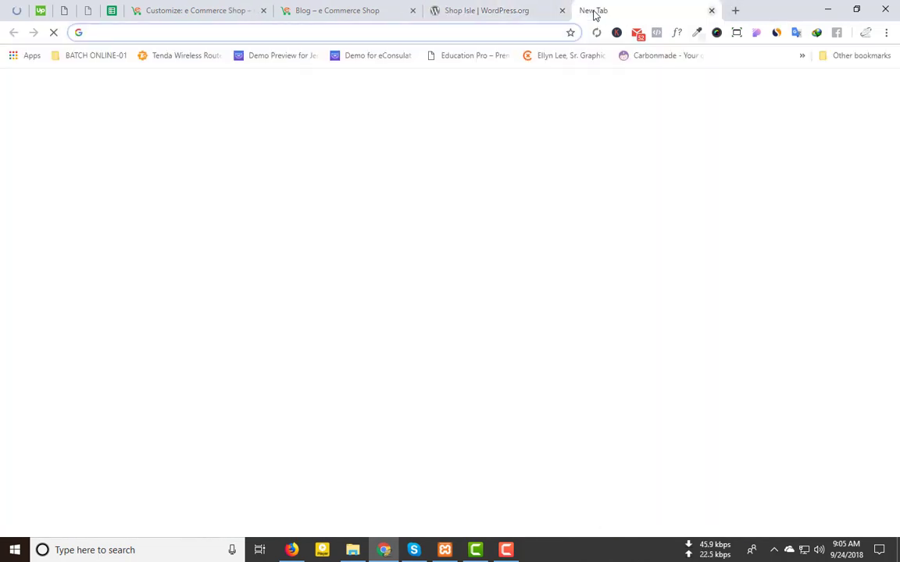
text(pexe)
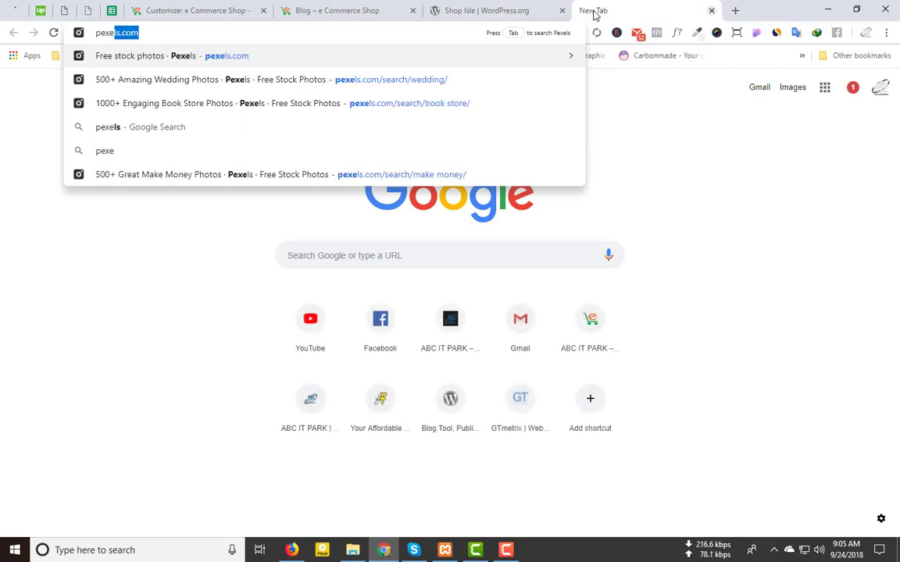
key(Return)
Step: Search Pexels for 'fashion', preview the shopping-bags photo, and return to the Customizer
scroll(327, 341, down, 2)
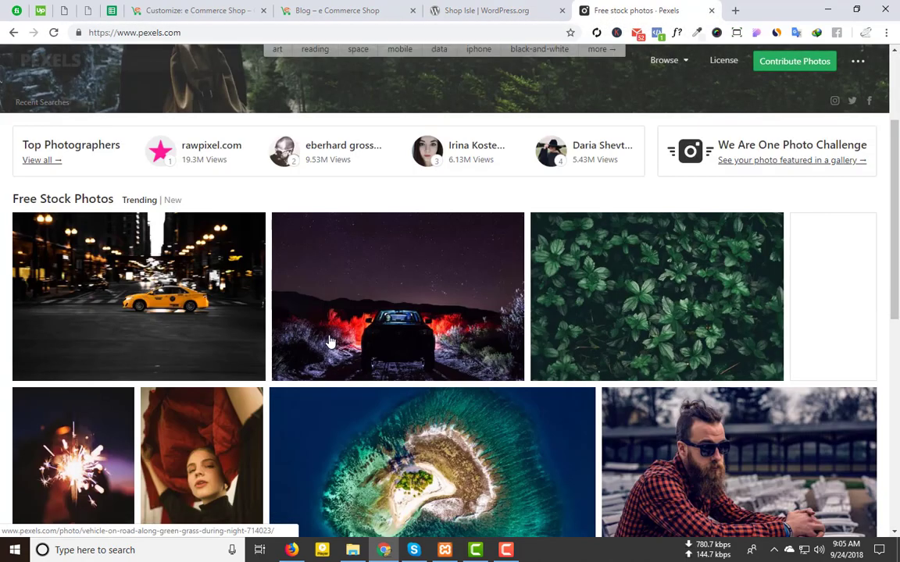
scroll(349, 221, up, 2)
click(340, 186)
text(fa)
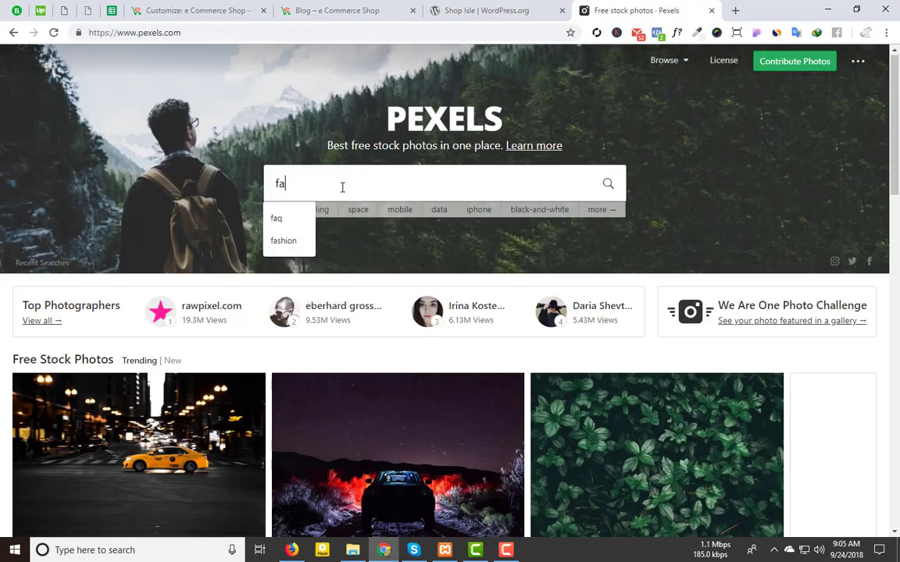
text(shion)
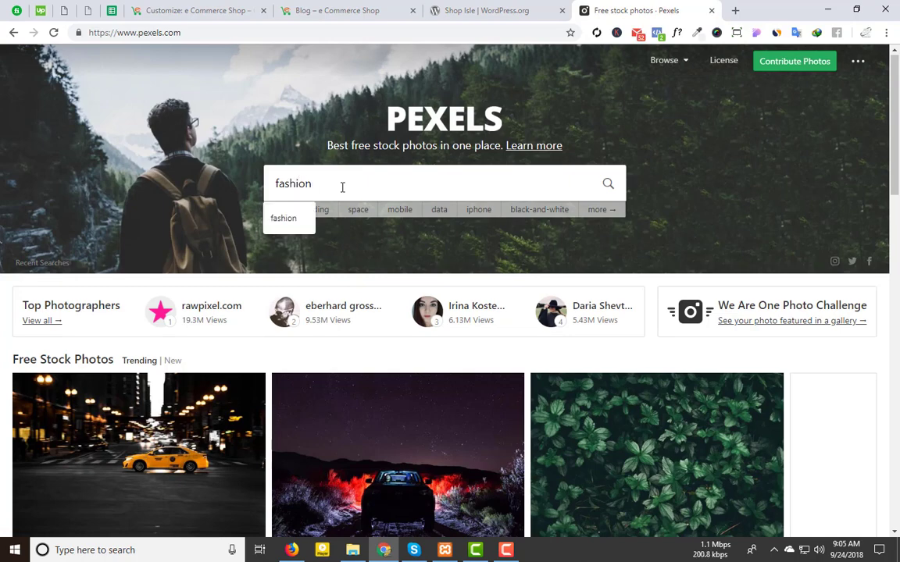
key(Return)
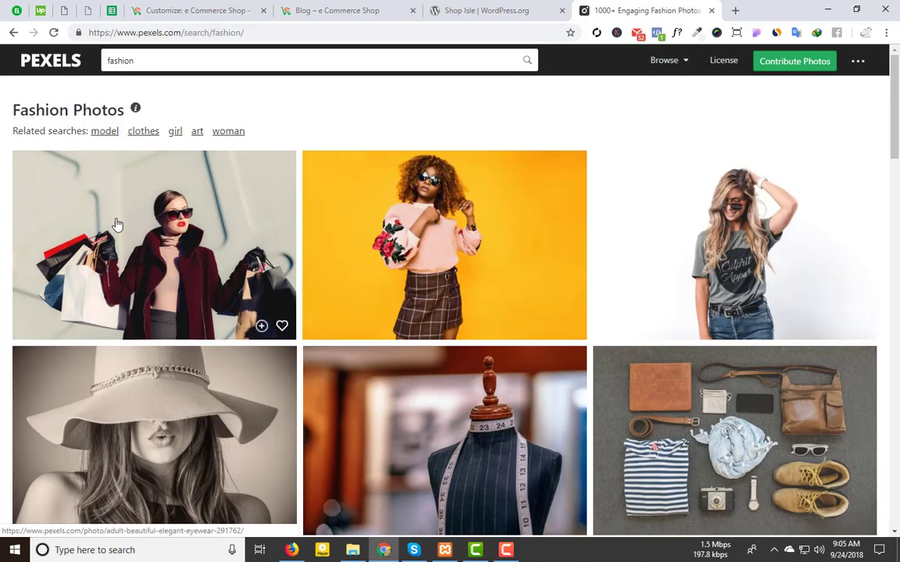
scroll(154, 250, down, 5)
scroll(154, 250, up, 4)
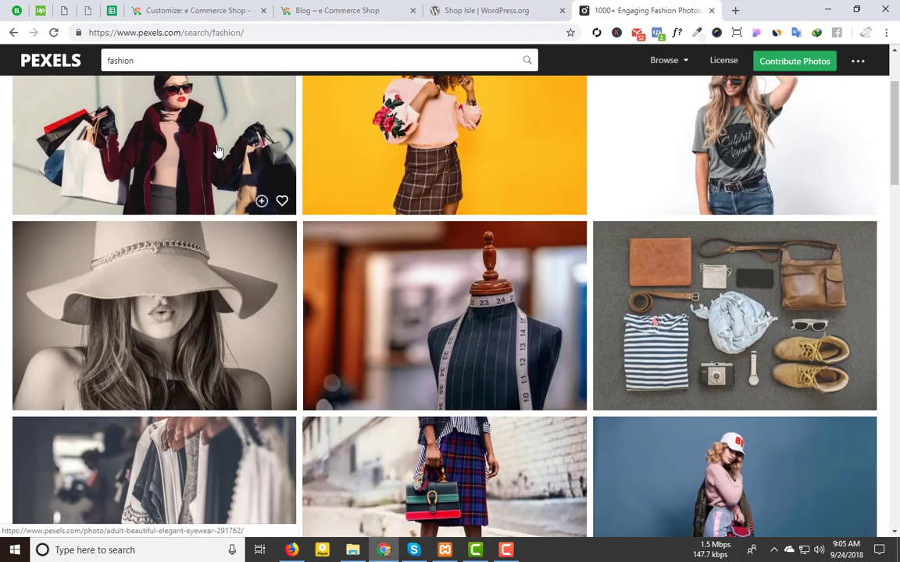
click(196, 135)
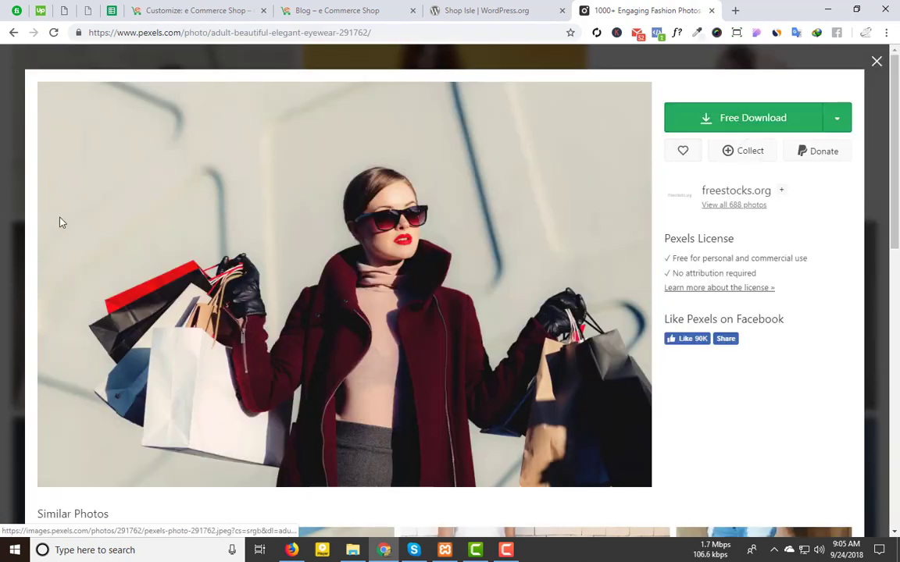
click(877, 62)
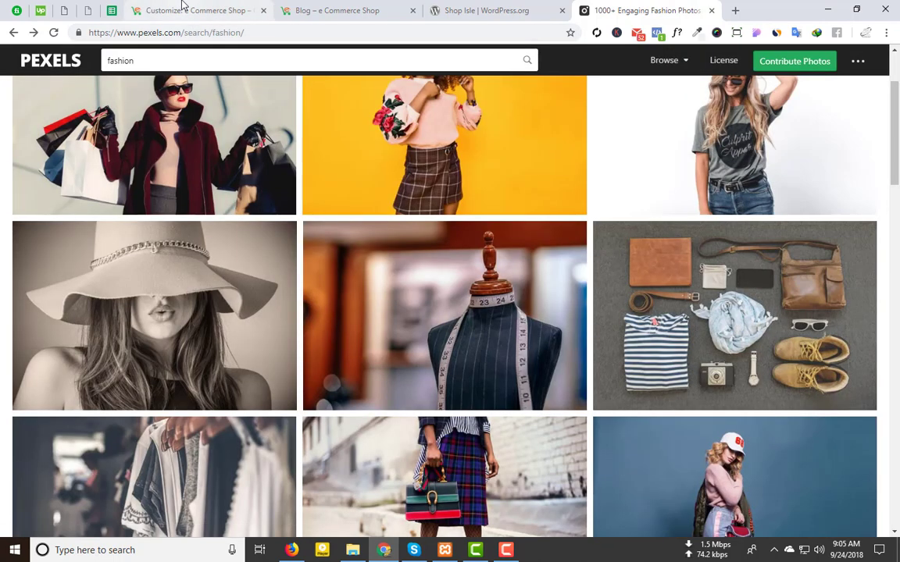
click(187, 10)
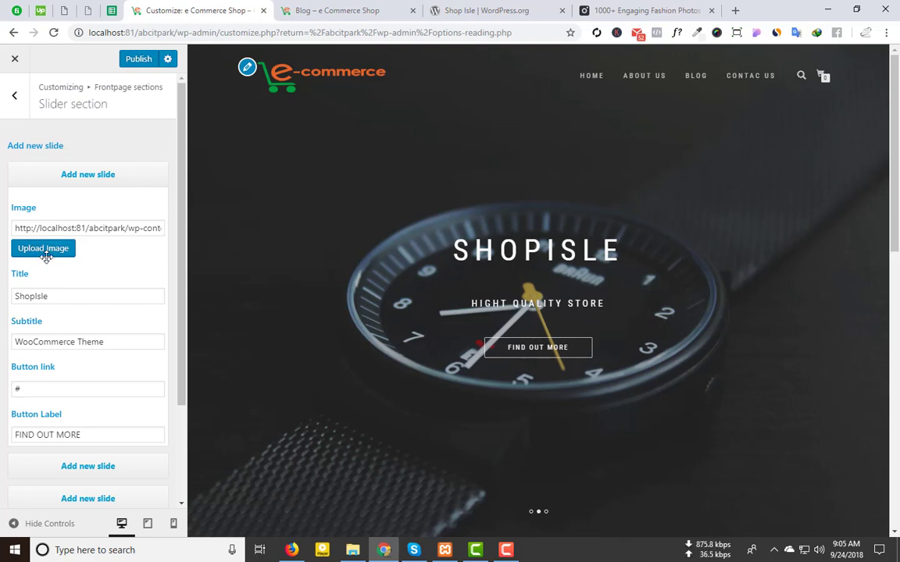
Step: Start uploading a new image from the computer for the first slide
click(44, 250)
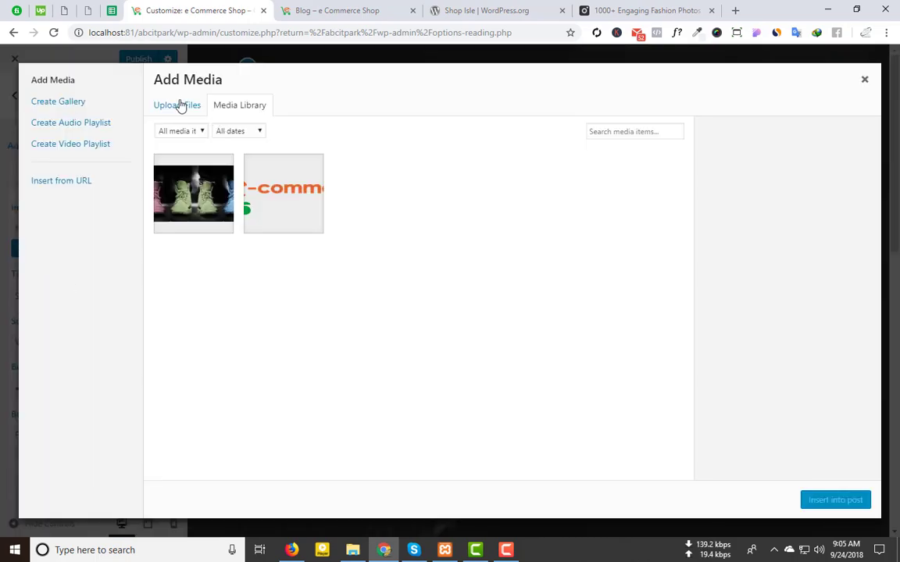
click(180, 105)
click(536, 288)
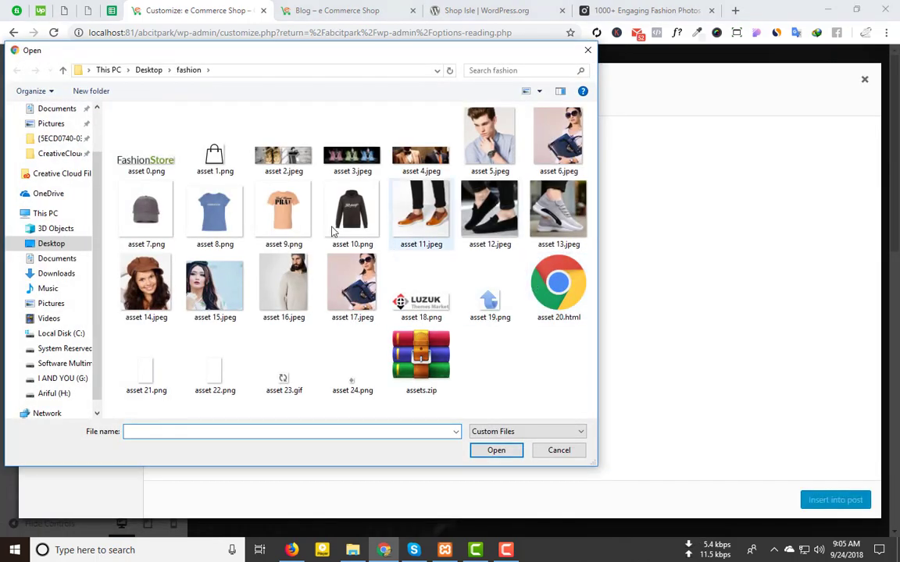
Step: Search the Desktop folders in the file picker and open the Shop Isle folder
click(63, 70)
scroll(468, 330, down, 3)
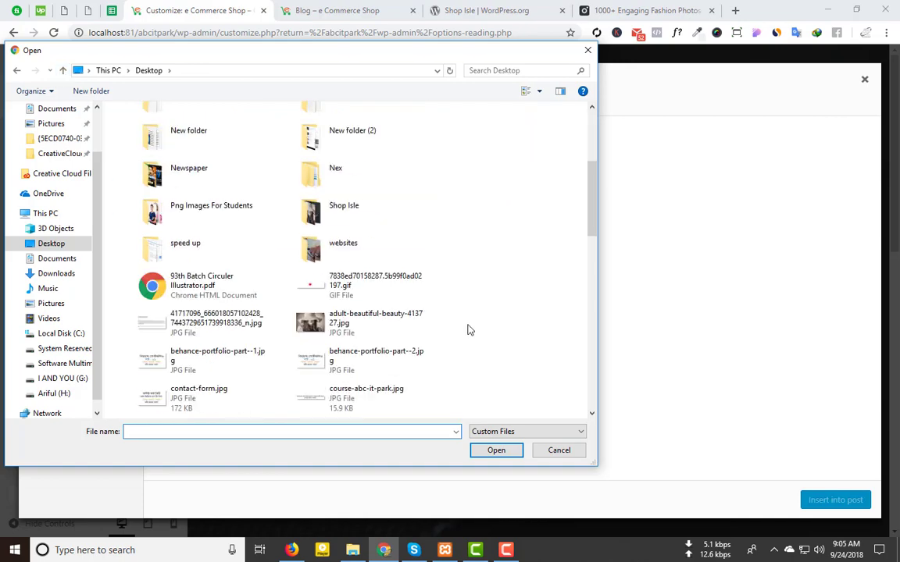
scroll(468, 330, down, 3)
scroll(468, 331, up, 5)
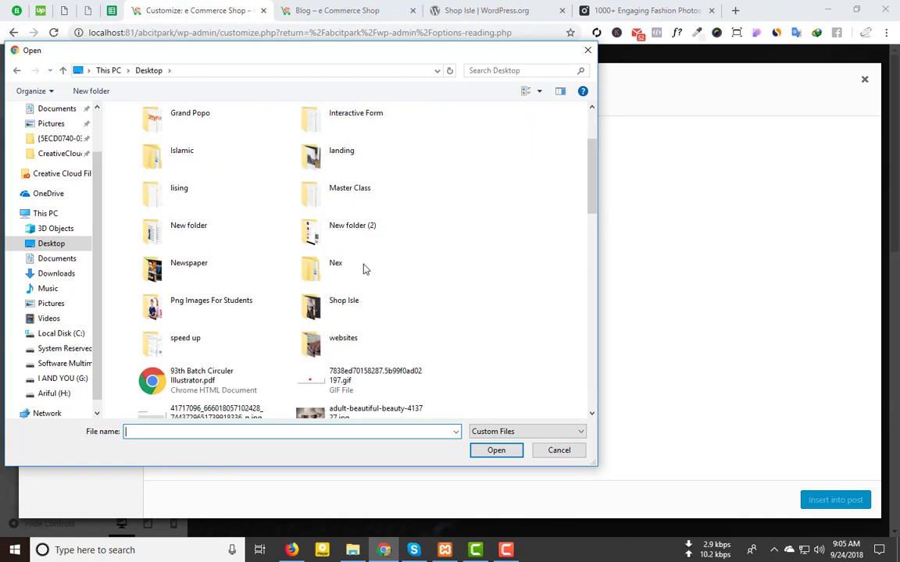
click(363, 243)
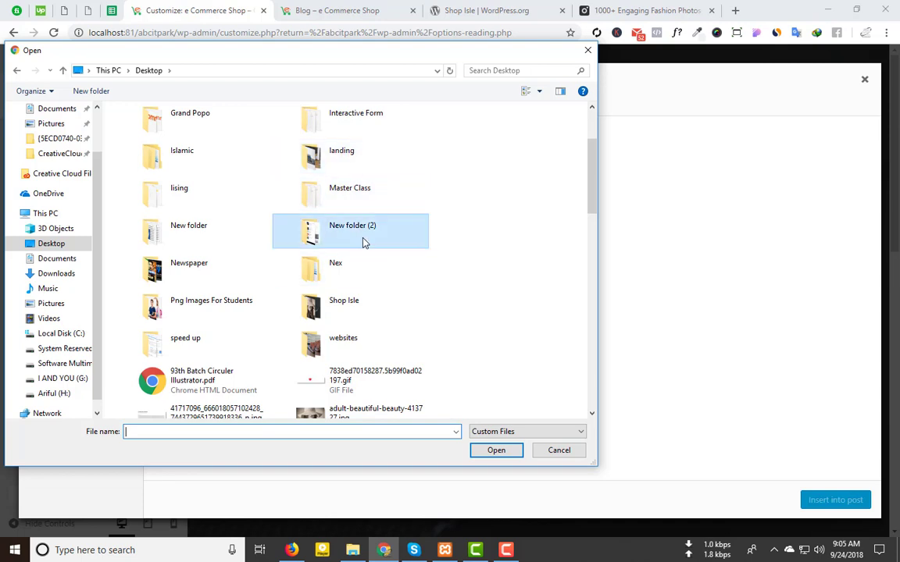
double_click(364, 243)
click(63, 70)
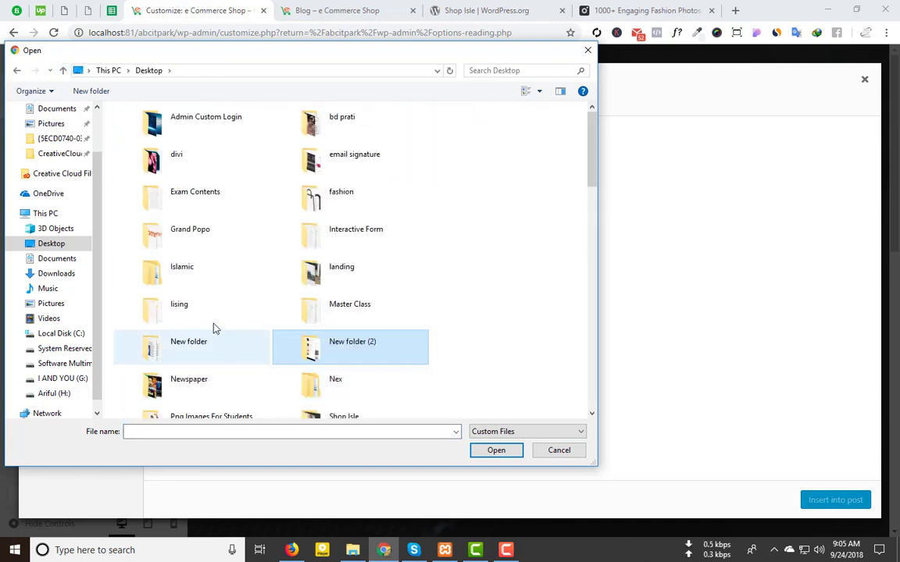
double_click(205, 351)
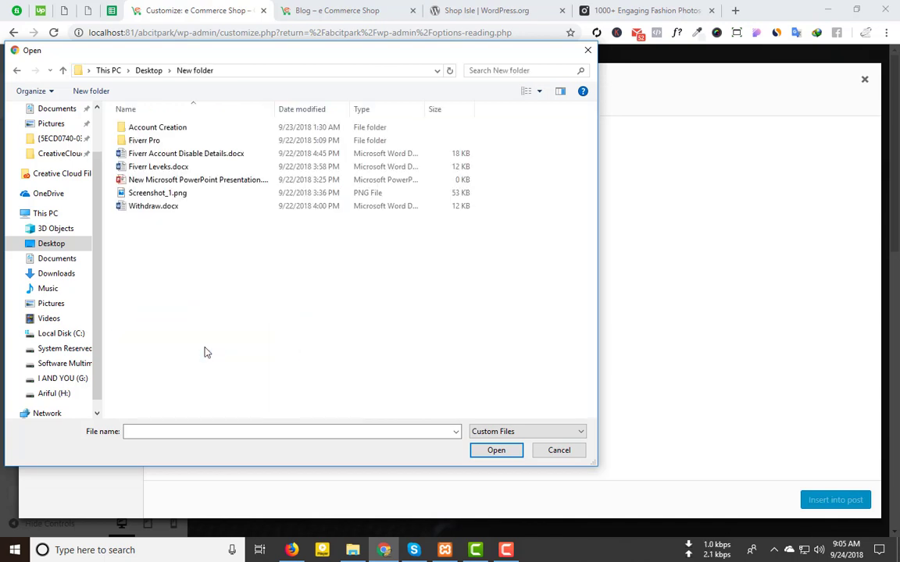
click(62, 71)
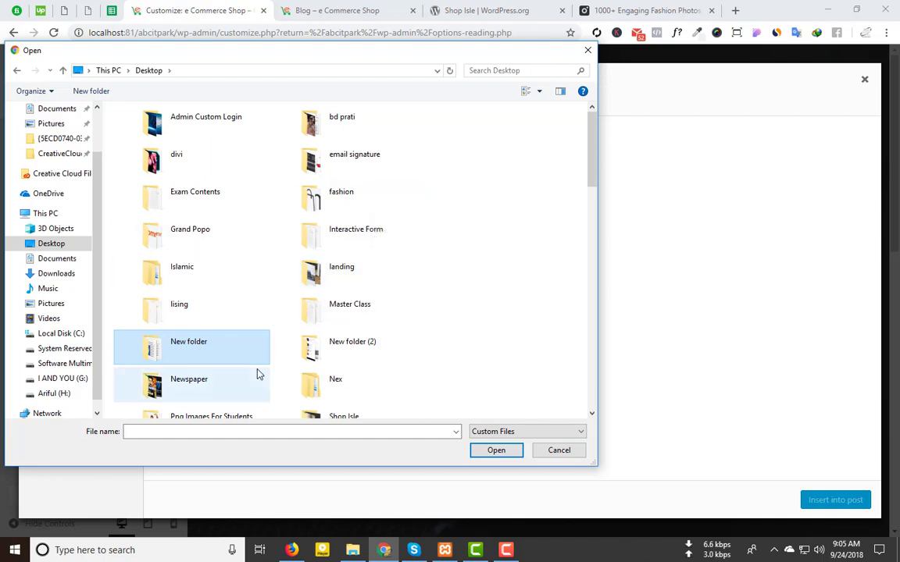
scroll(257, 374, down, 2)
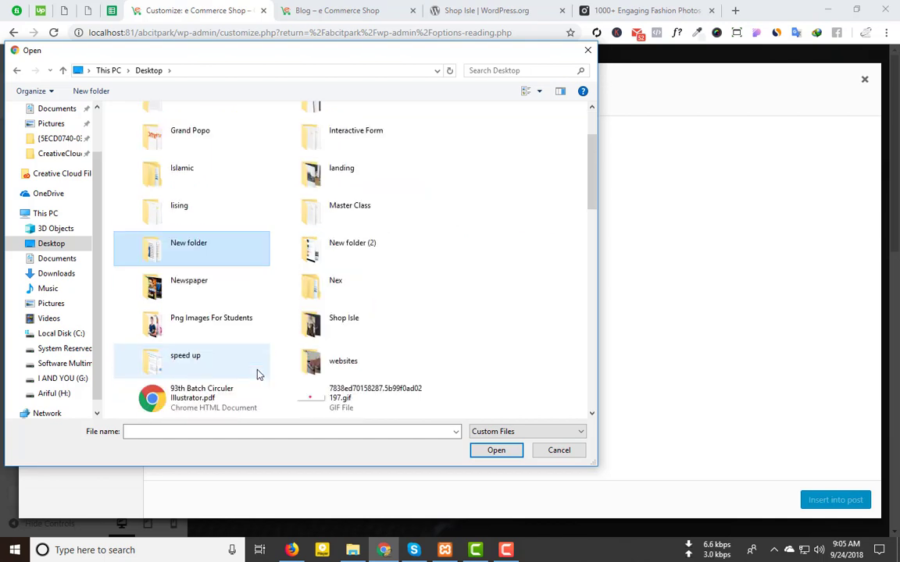
click(366, 367)
double_click(367, 367)
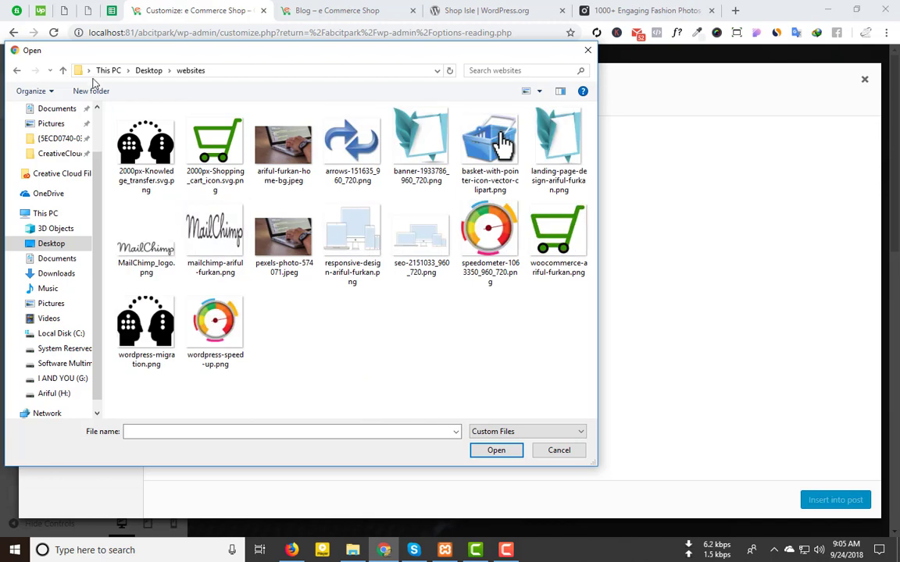
click(64, 71)
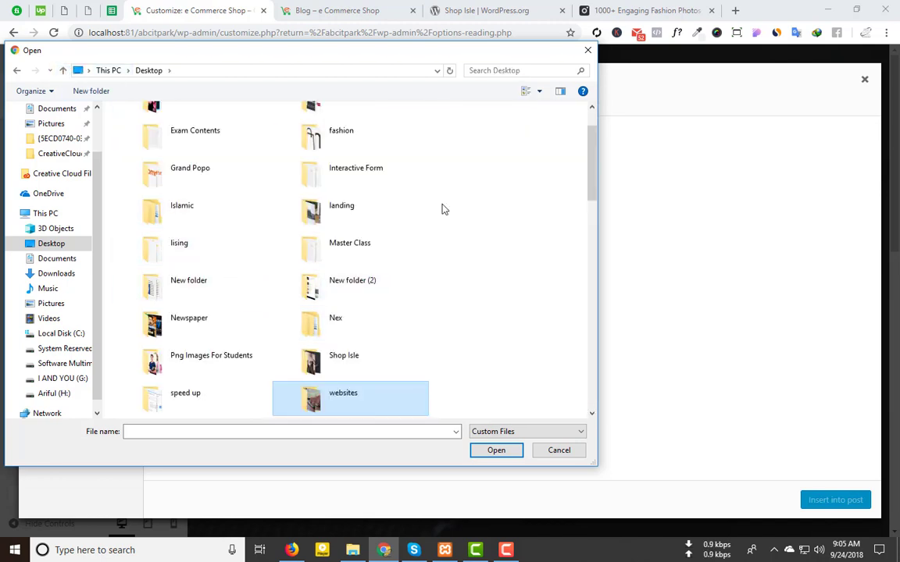
scroll(387, 337, down, 5)
scroll(373, 277, up, 5)
click(362, 230)
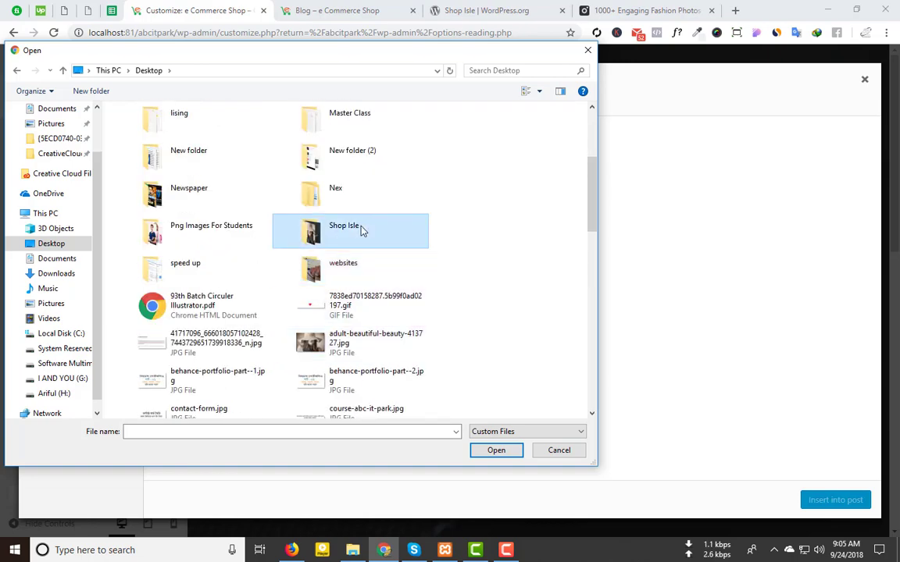
double_click(362, 231)
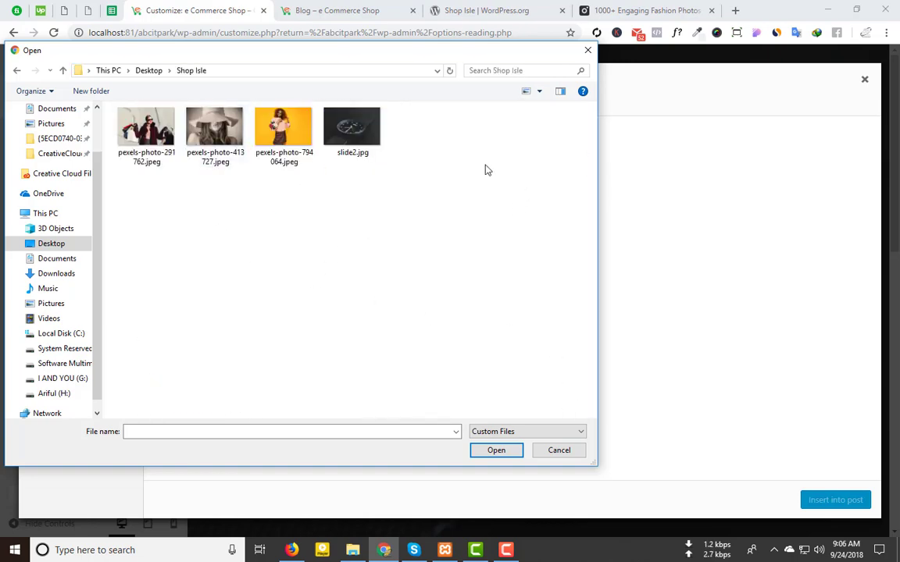
Step: Rename the shopping-bags photo to slider-1.jpeg and upload it to the media library
click(347, 154)
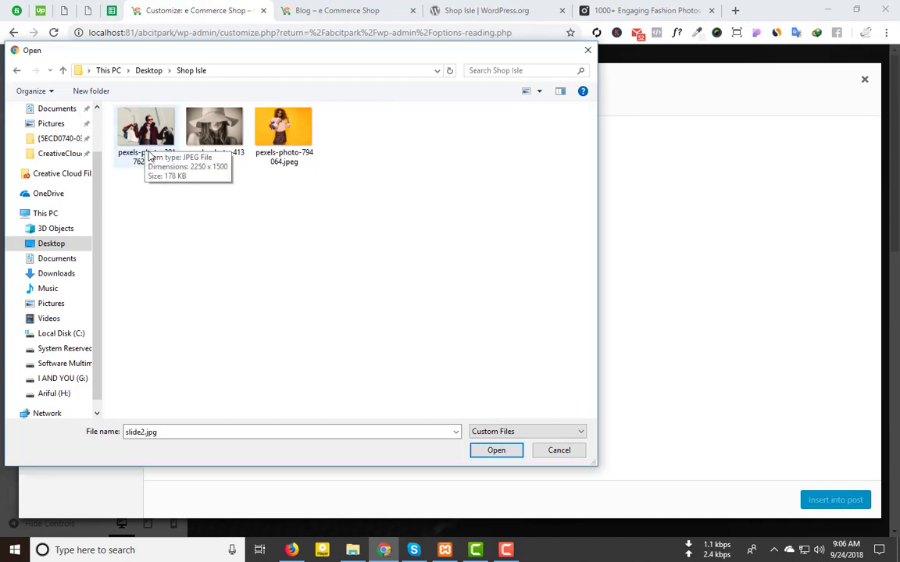
right_click(148, 154)
click(281, 512)
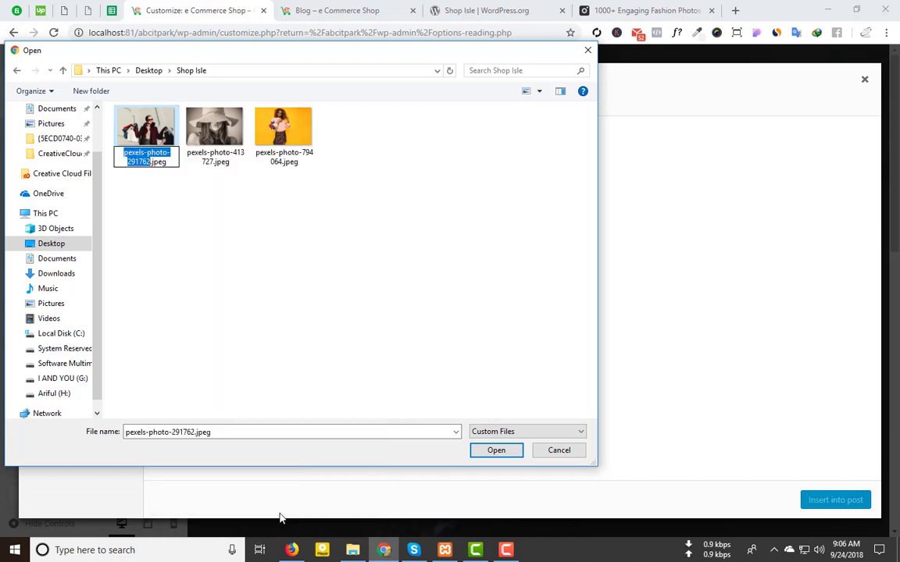
text(slider)
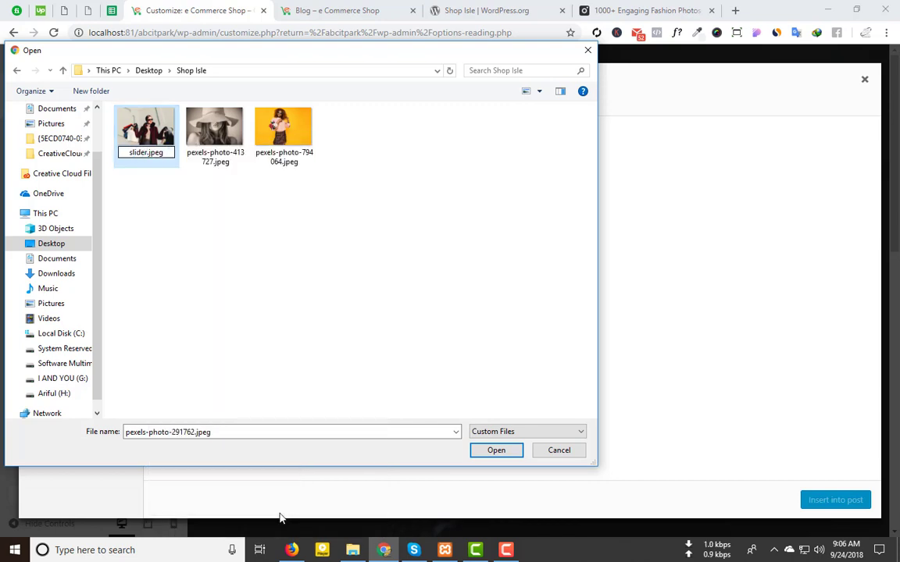
text(-1)
click(250, 265)
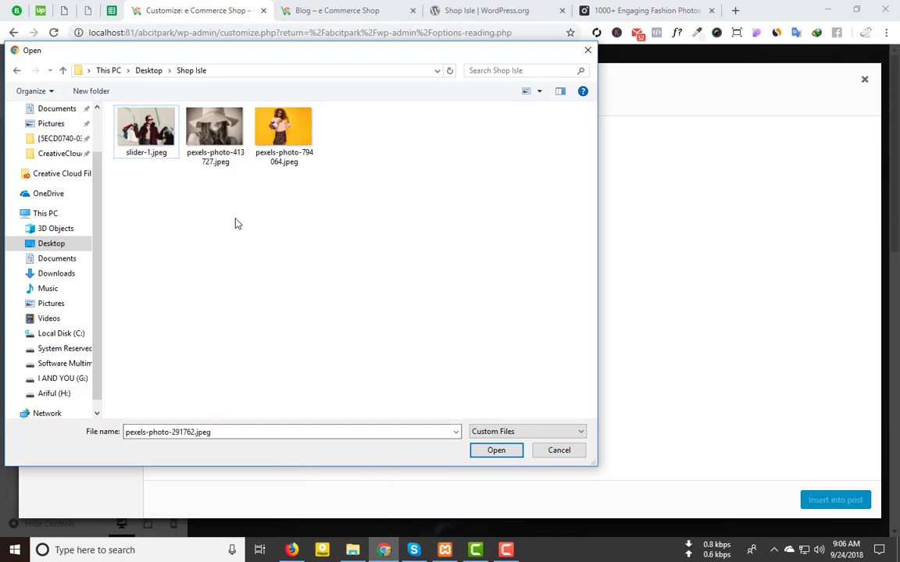
click(146, 129)
click(507, 450)
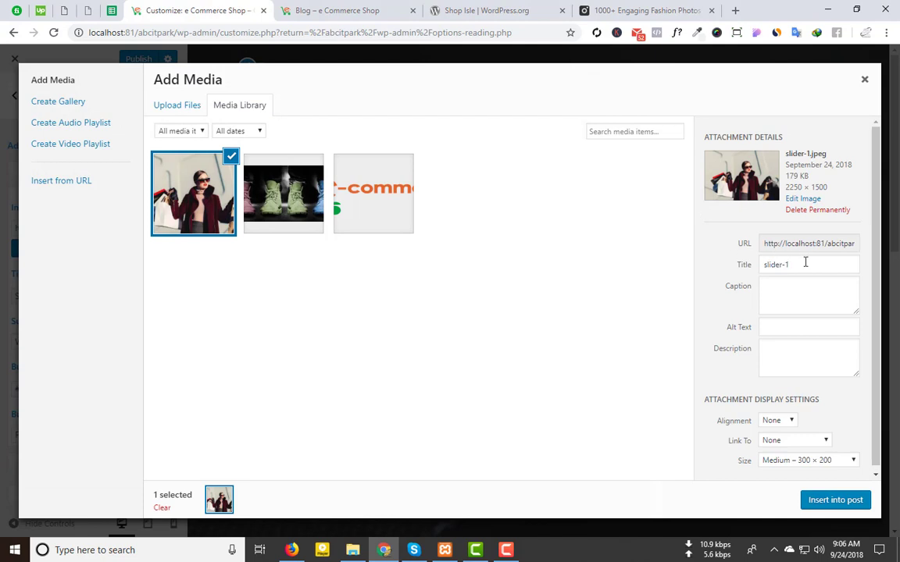
Step: Give the slider-1 image alt text slider-1 and insert it into the slide
drag(811, 265, 676, 268)
click(774, 329)
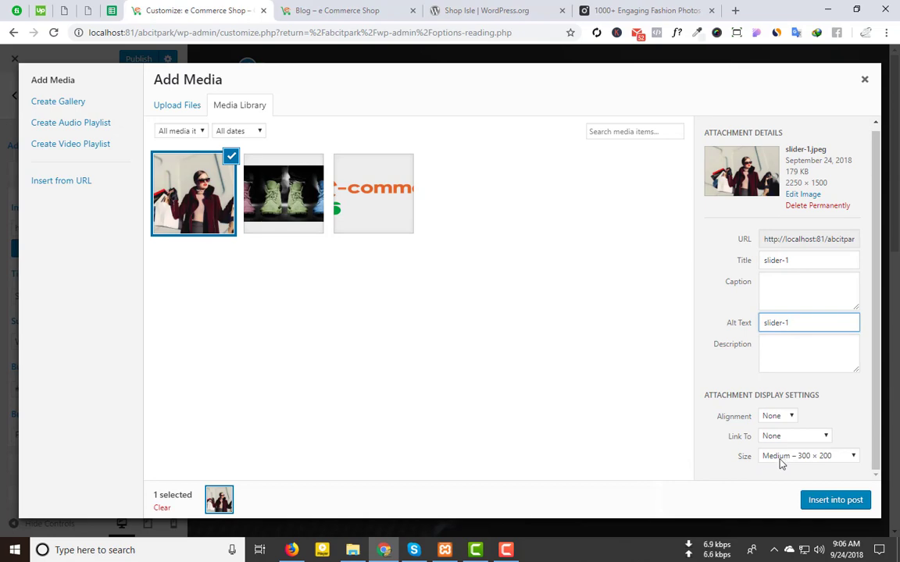
click(820, 501)
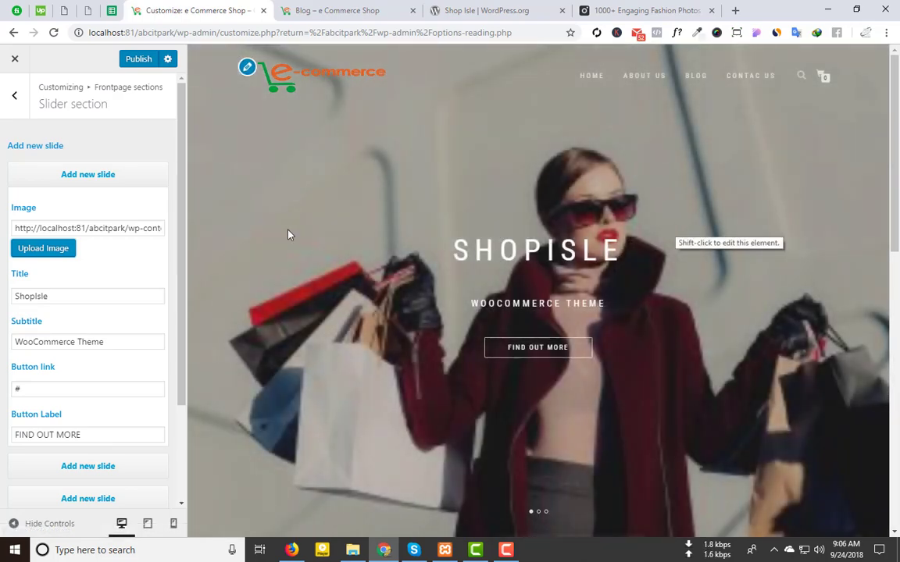
Step: Insert the shopping-woman photo into the first slide at Full Size 2250 × 1500
click(43, 248)
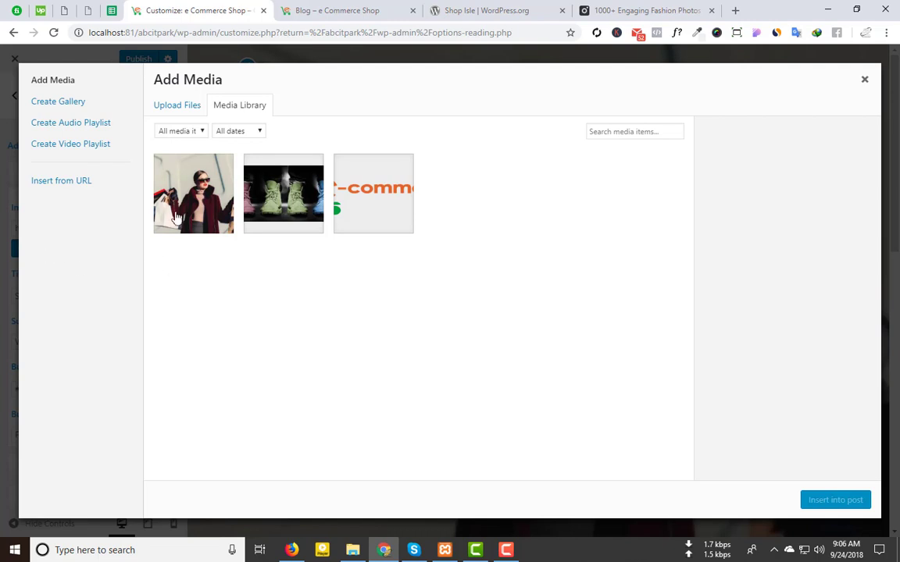
click(177, 217)
click(790, 458)
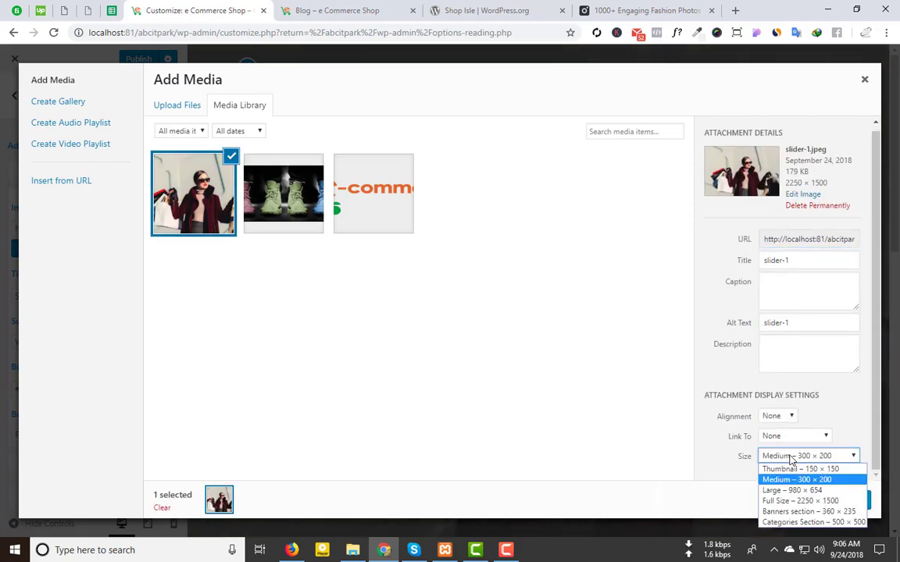
click(788, 502)
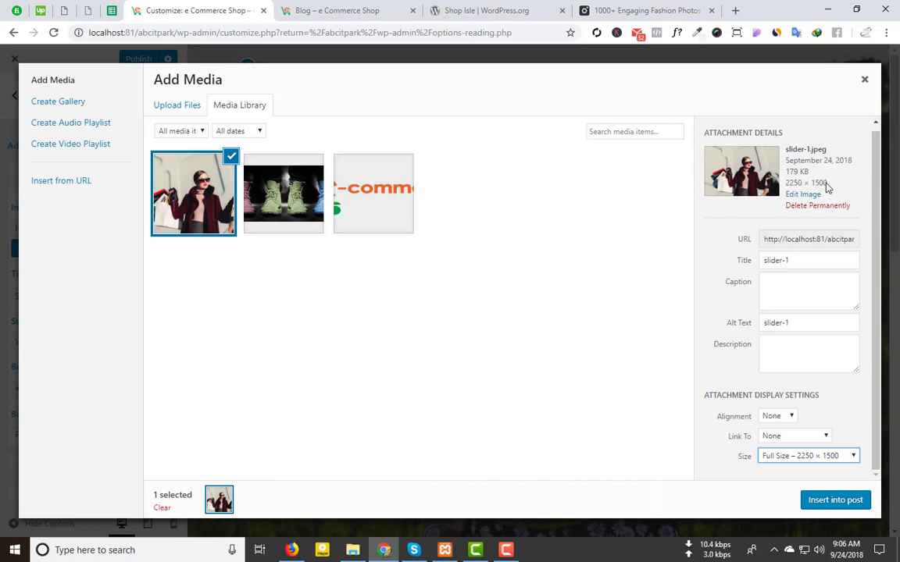
click(833, 504)
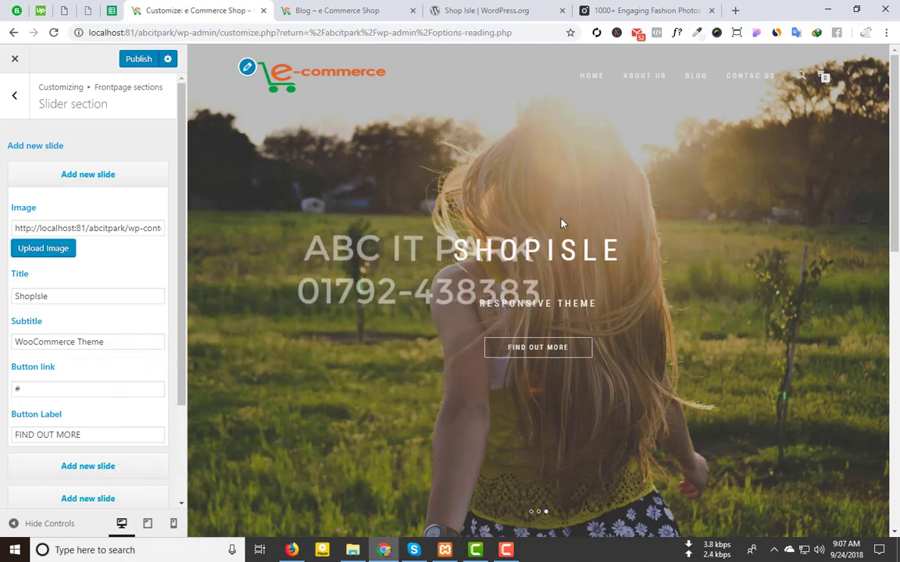
Step: Change the first slide's title from ShopIsle to 'e Commerce Shop'
scroll(524, 252, down, 2)
scroll(525, 253, up, 2)
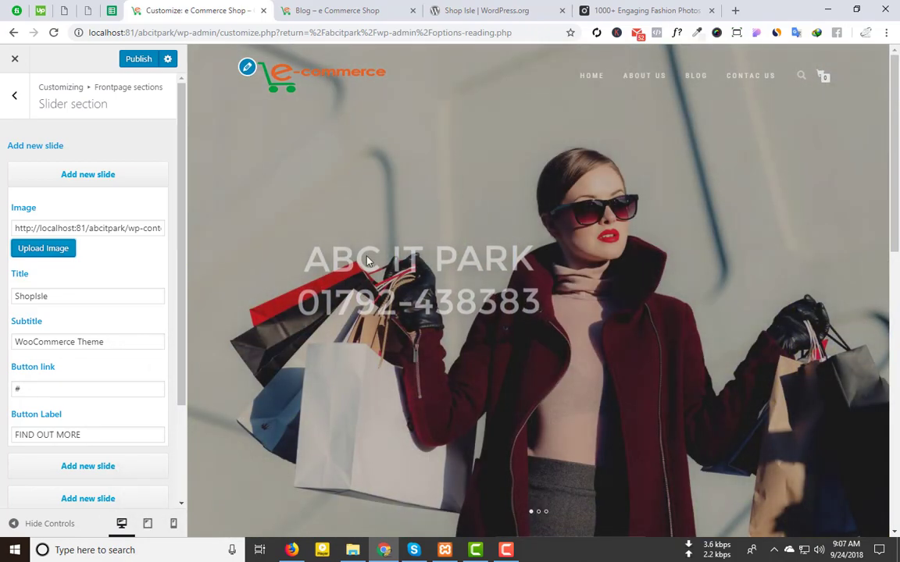
scroll(22, 233, down, 1)
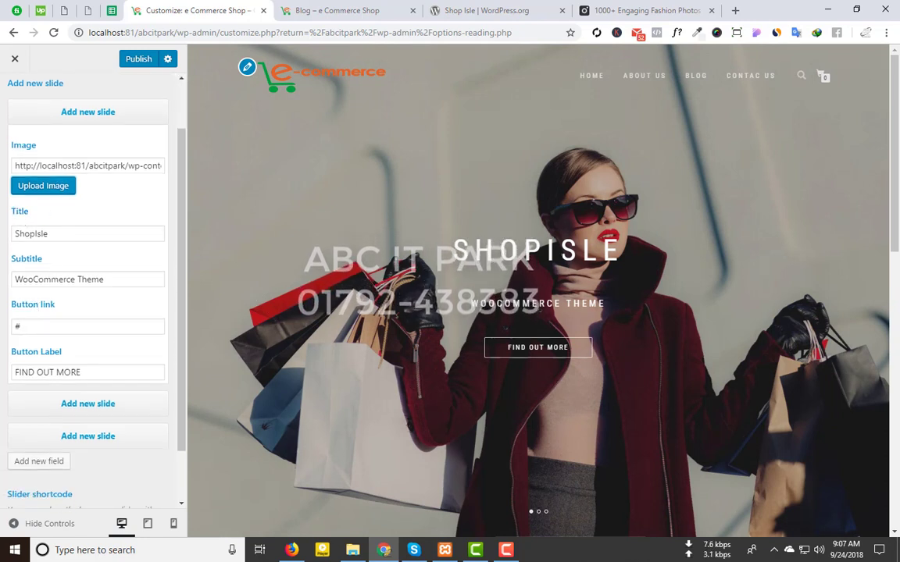
drag(51, 233, 3, 234)
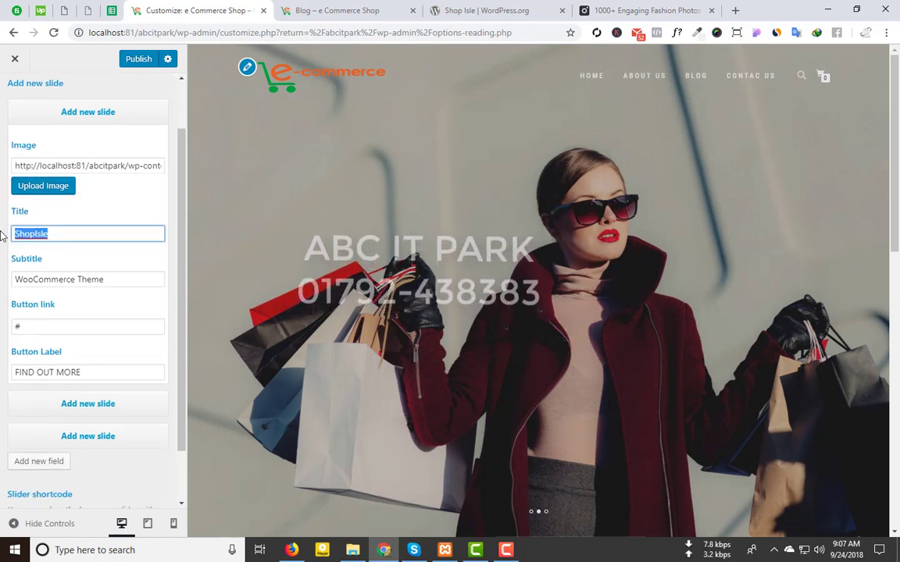
text(e)
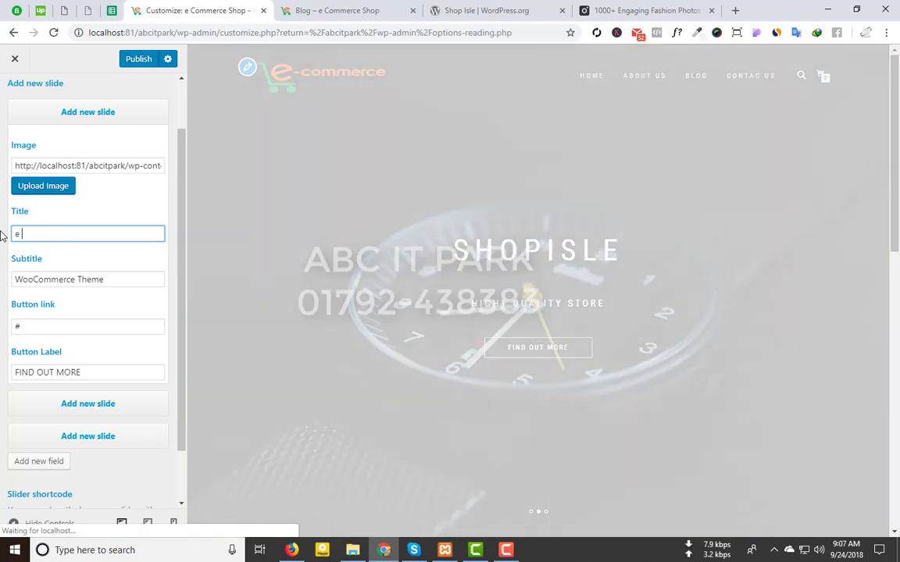
text( Commerce)
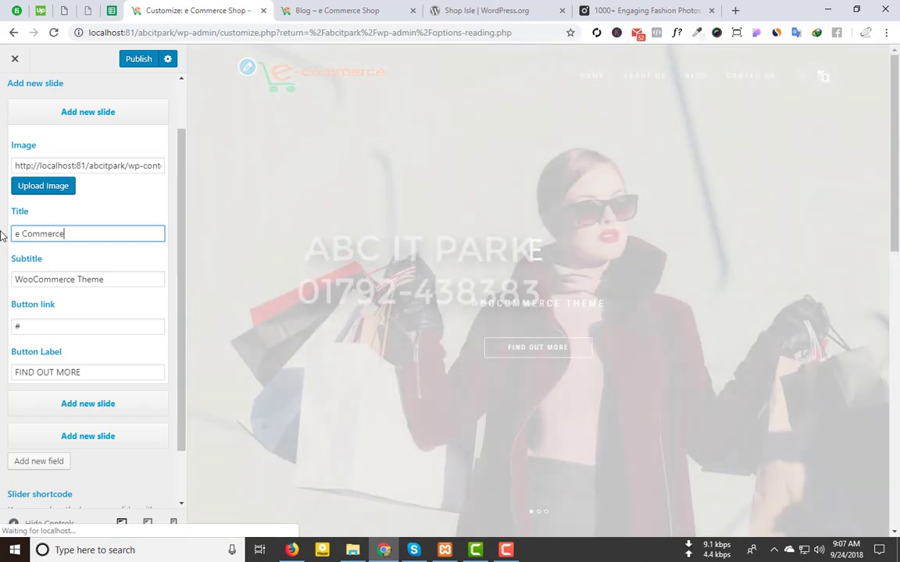
text(p)
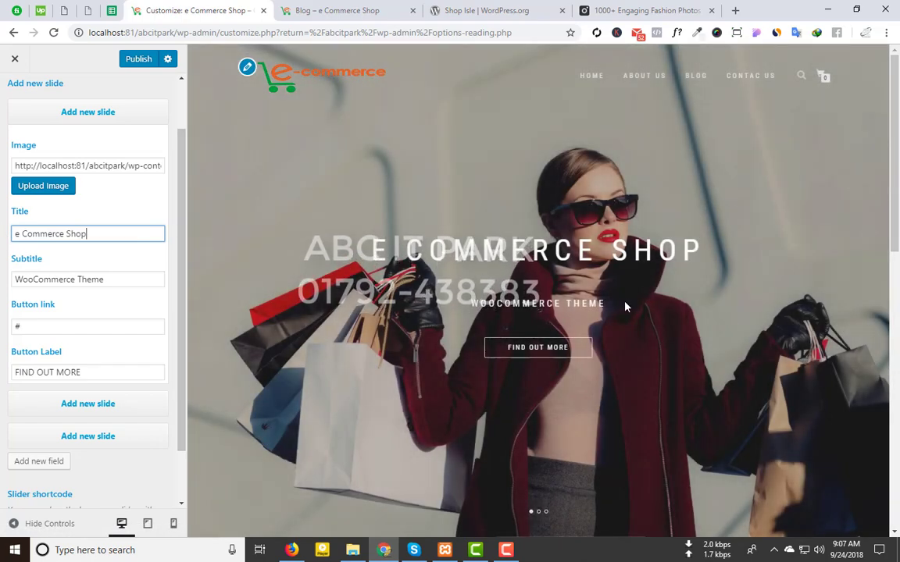
Step: Set subtitle 'Choose Your Best Collection' and button label 'Shop Now', then publish
drag(128, 278, 2, 283)
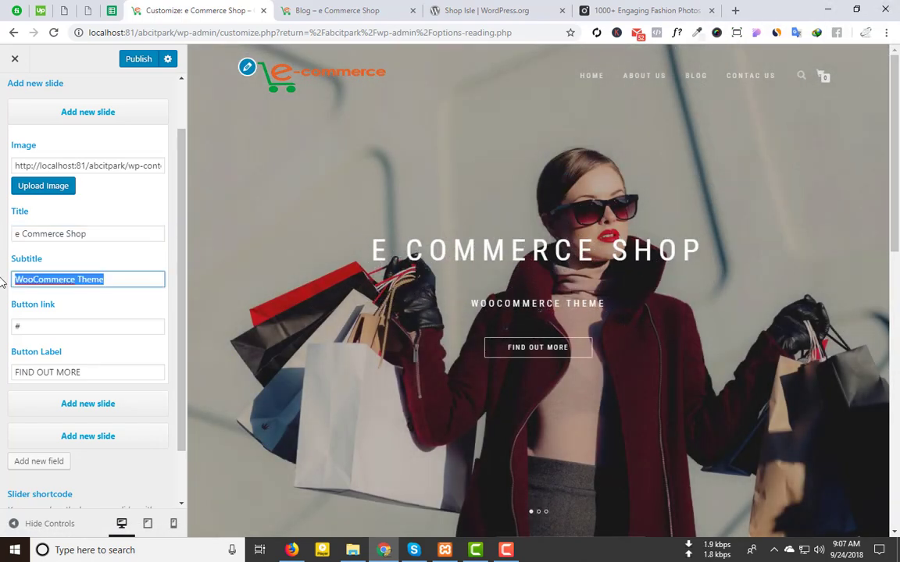
key(BackSpace)
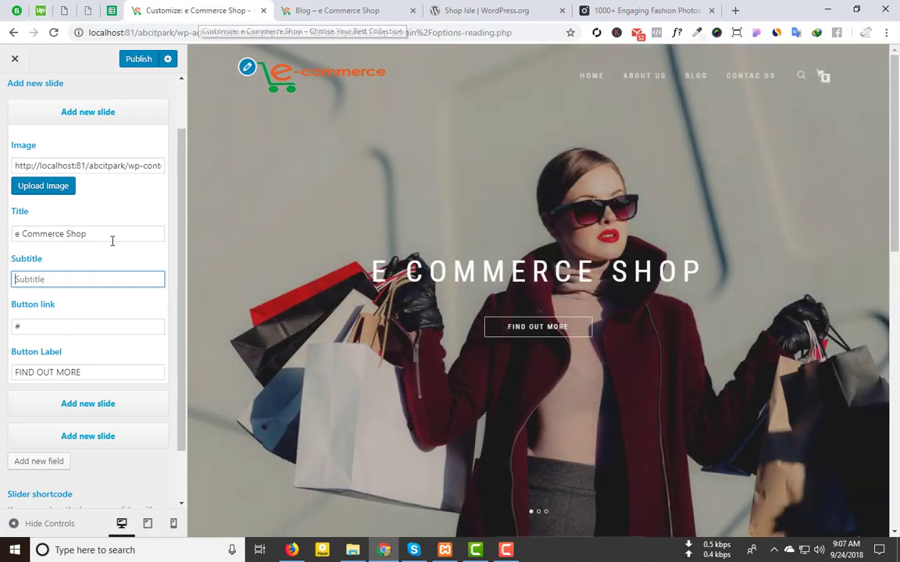
text(Cho)
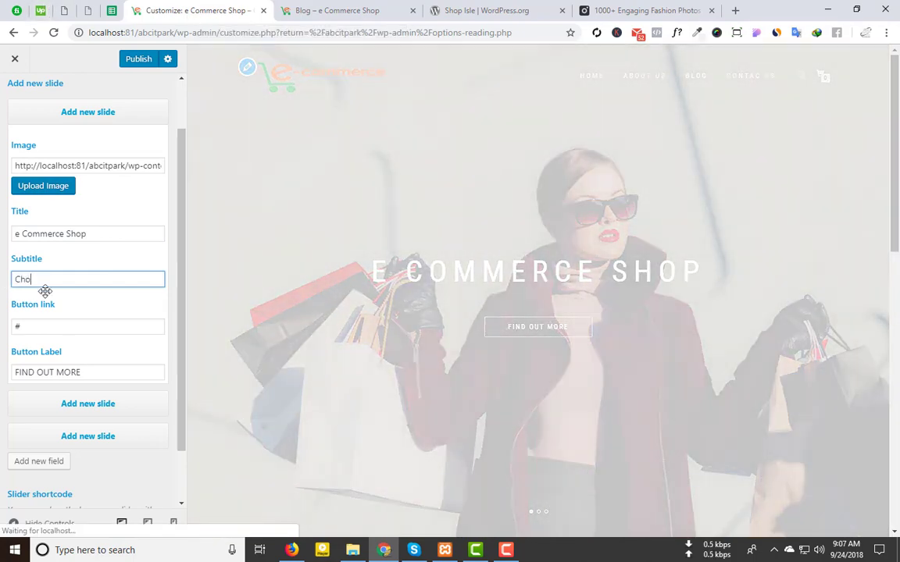
text(ose your)
key(BackSpace)
key(BackSpace)
key(BackSpace)
key(BackSpace)
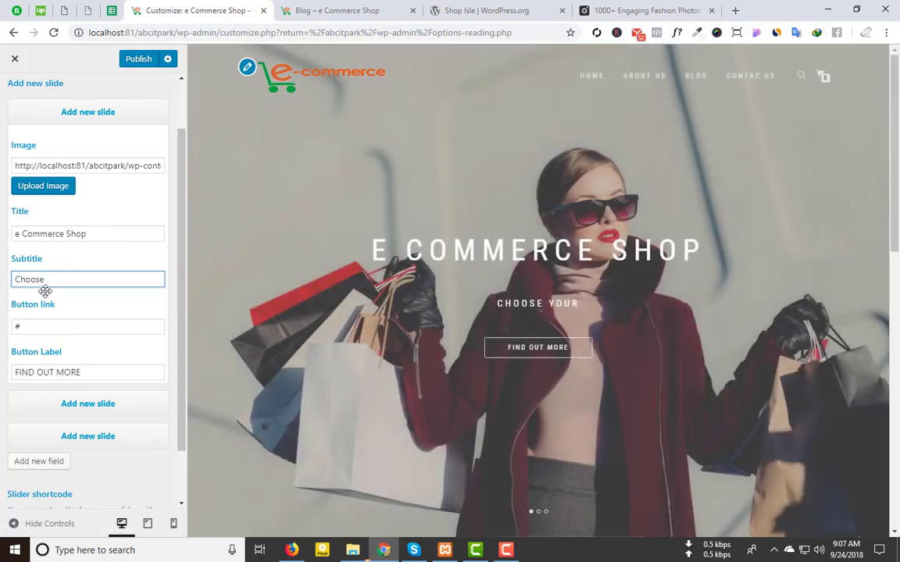
text(Your Bes)
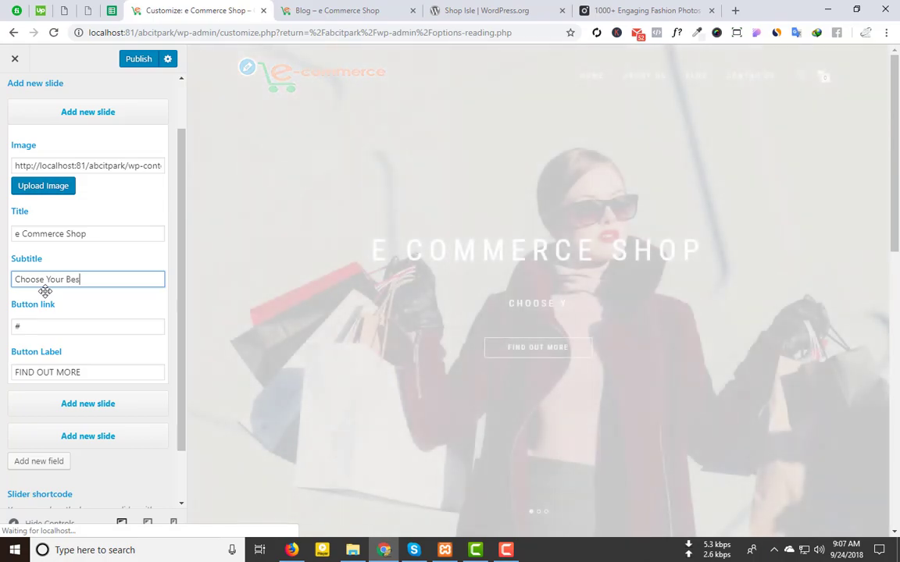
text(t Collec)
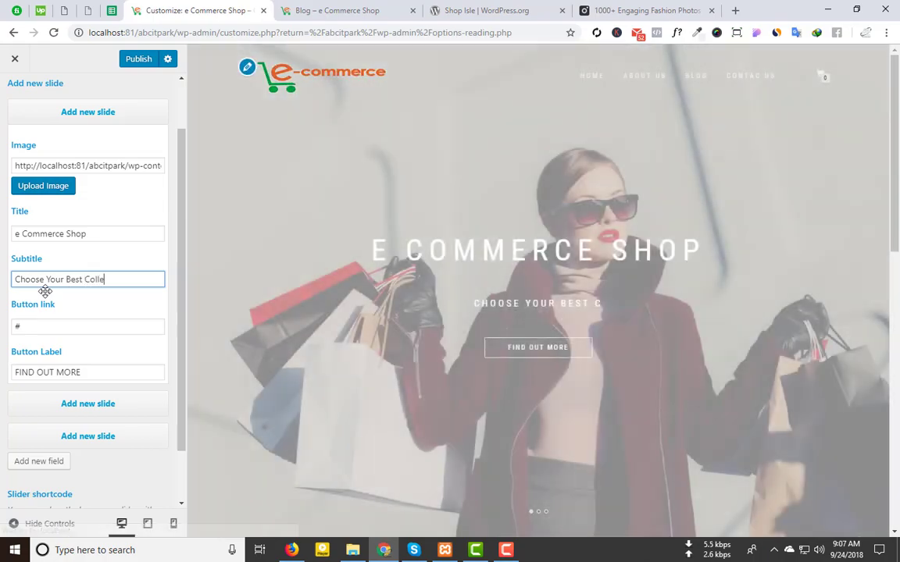
text(tion)
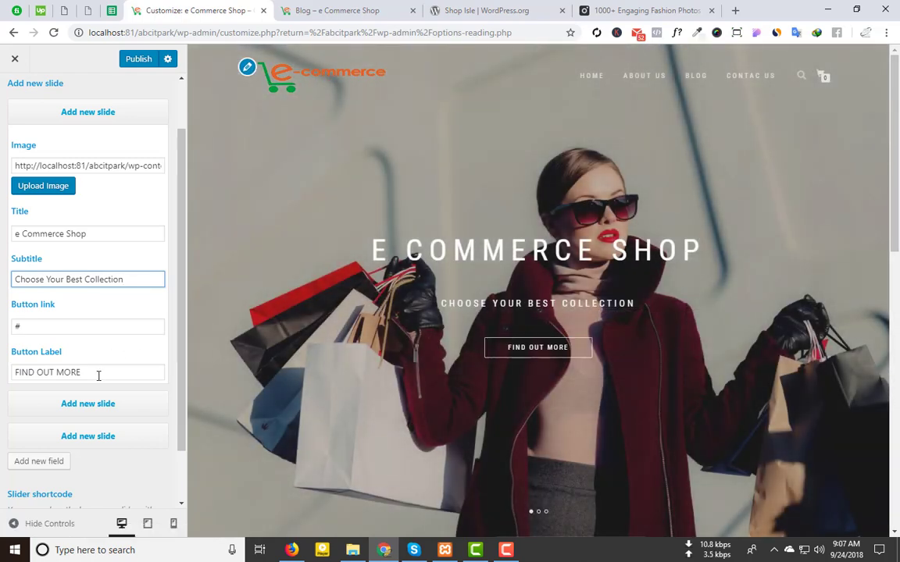
drag(99, 371, 3, 366)
text(Sh)
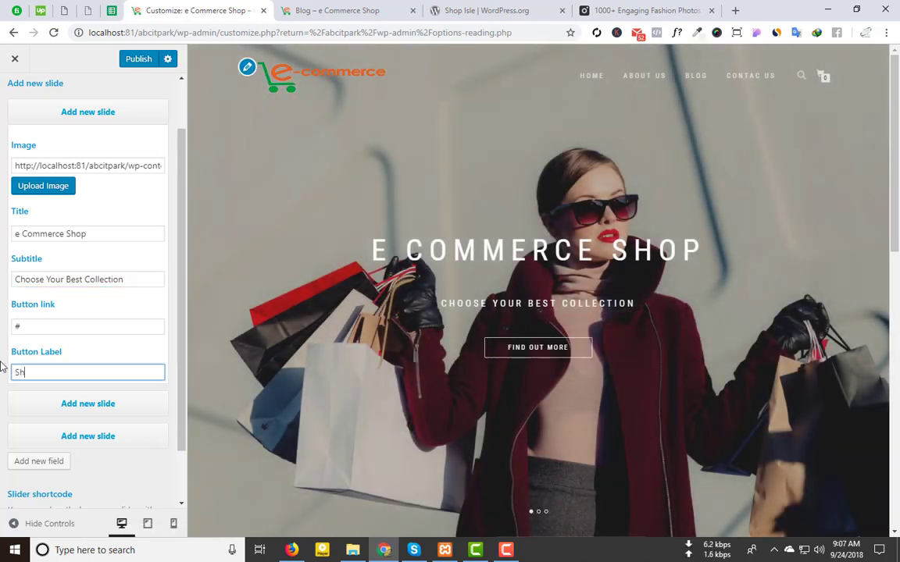
text(op Now)
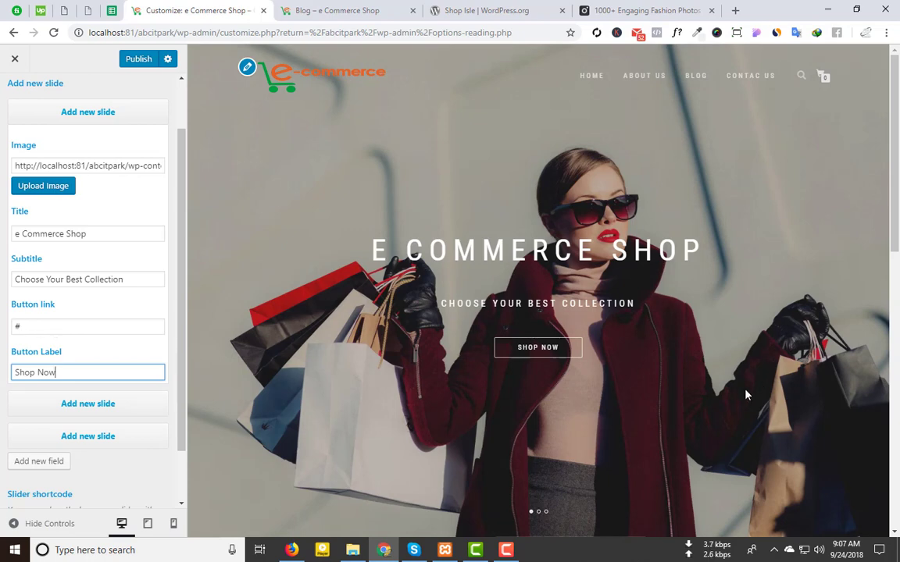
click(138, 61)
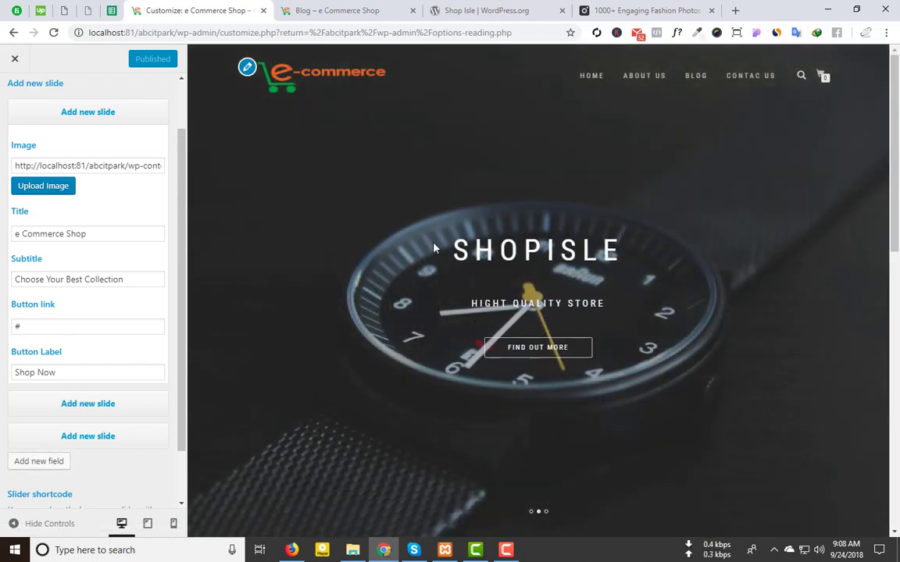
Step: Add another slide and upload pexels-photo-413727.jpeg as its image
click(71, 403)
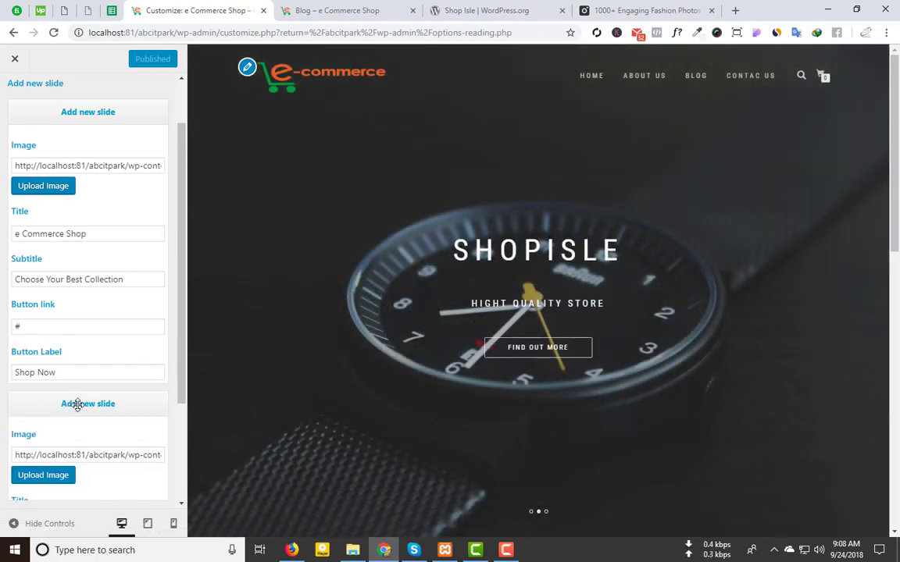
scroll(79, 395, down, 1)
scroll(79, 394, down, 2)
click(36, 229)
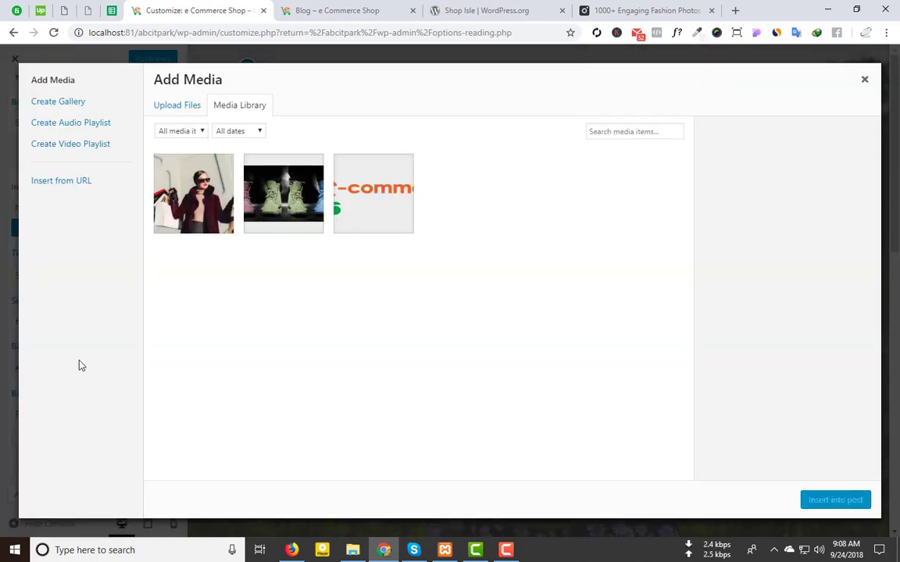
click(168, 111)
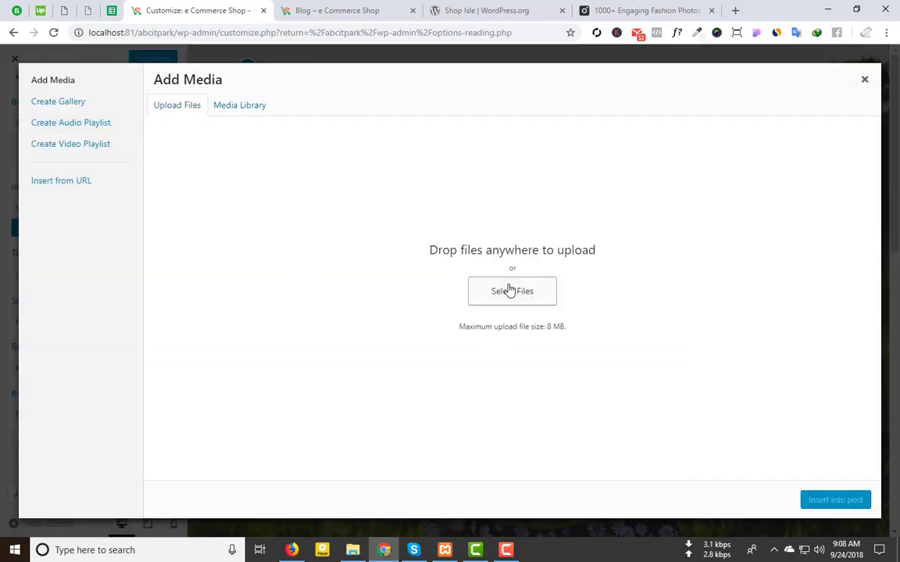
click(508, 288)
double_click(146, 129)
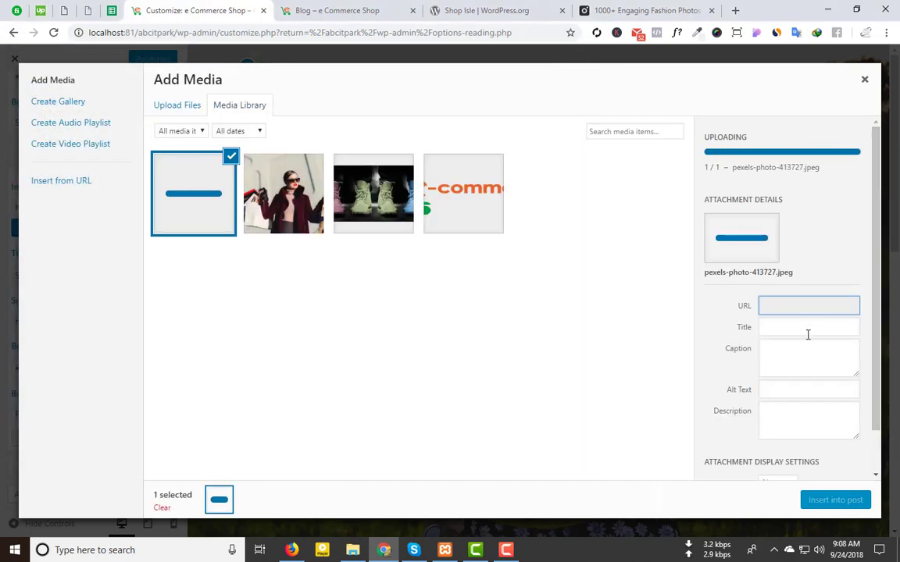
Step: Title the photo slider-2, use slider-2 as alt text, and insert it at full 2250 × 1500 size
drag(839, 320, 637, 316)
text(slider-2)
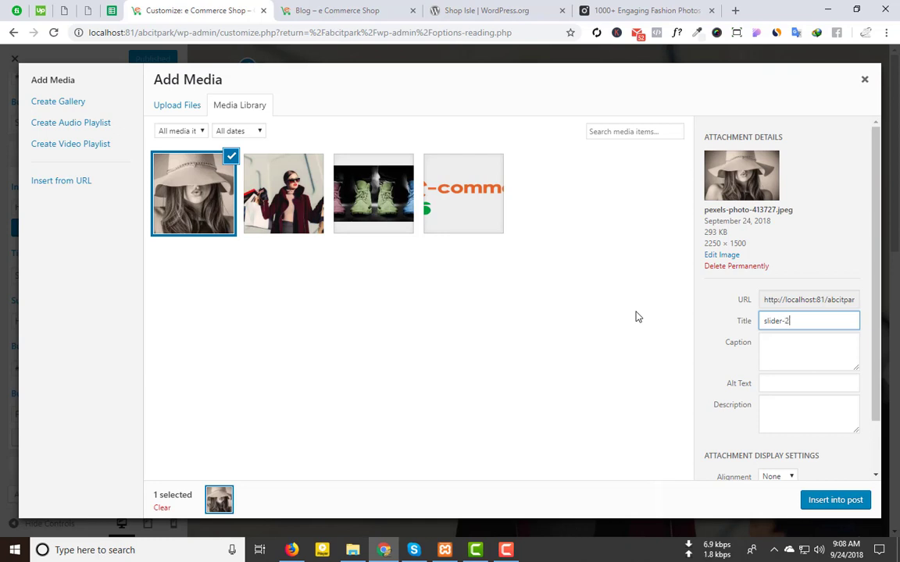
key(ctrl+a)
key(ctrl+c)
click(791, 376)
key(ctrl+v)
scroll(753, 445, down, 1)
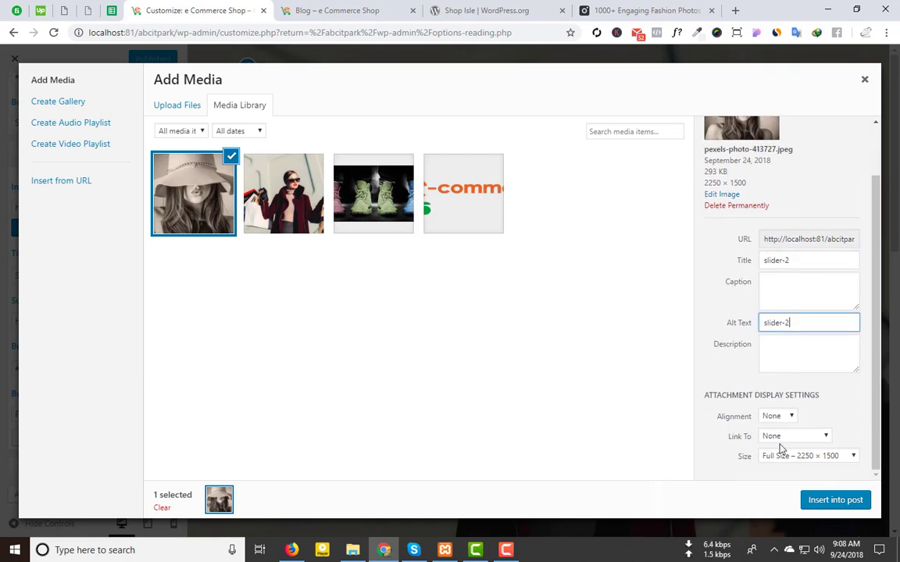
click(786, 457)
click(738, 471)
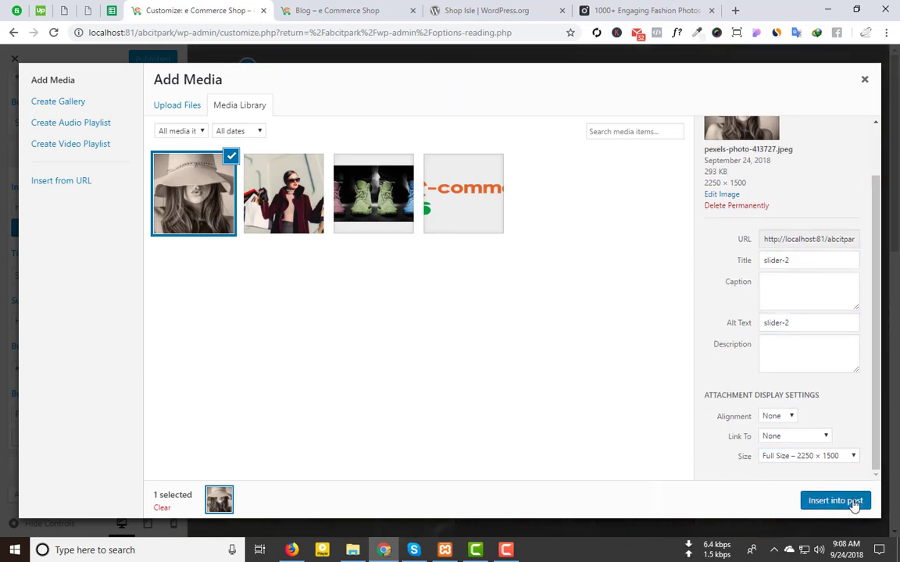
click(854, 502)
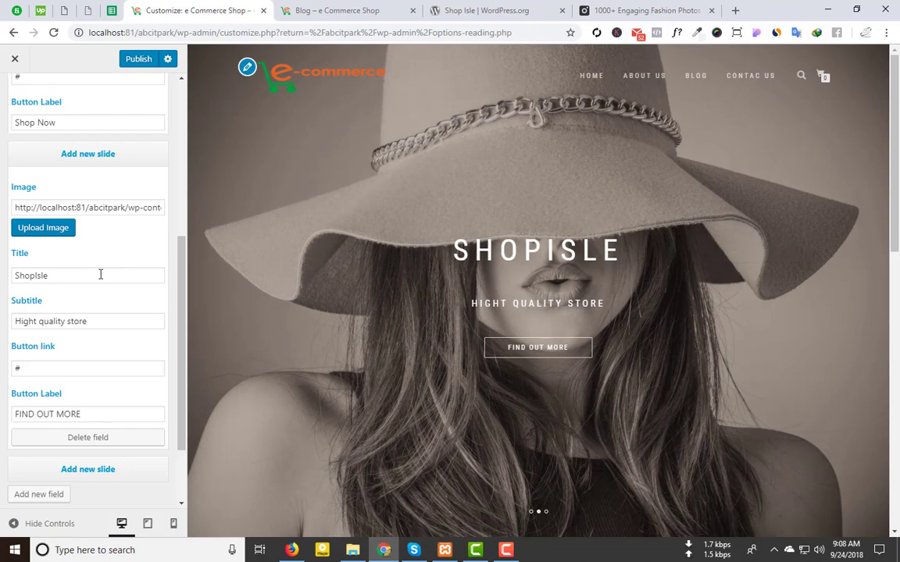
Step: Change the second slide's button label to 'Shop Now' and publish
scroll(40, 300, down, 2)
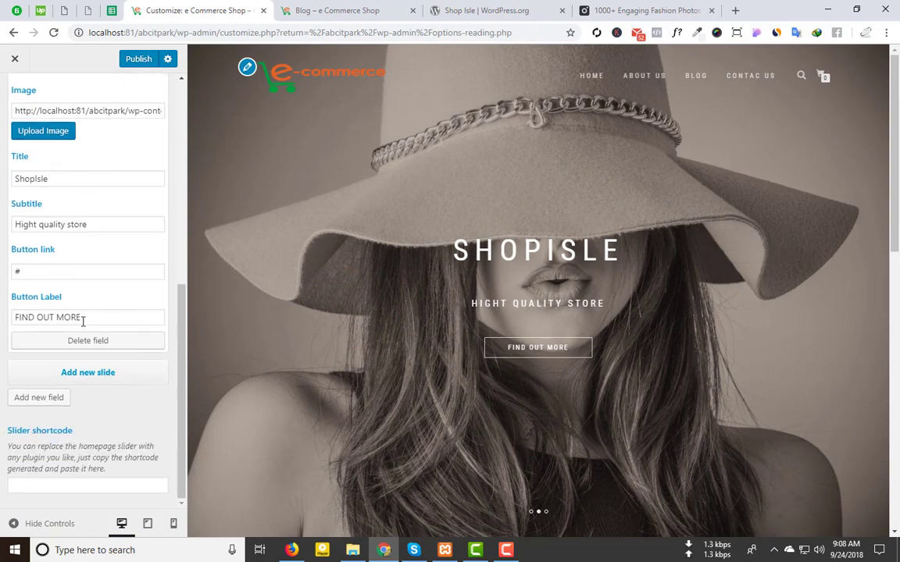
drag(82, 317, 2, 317)
text(Shop)
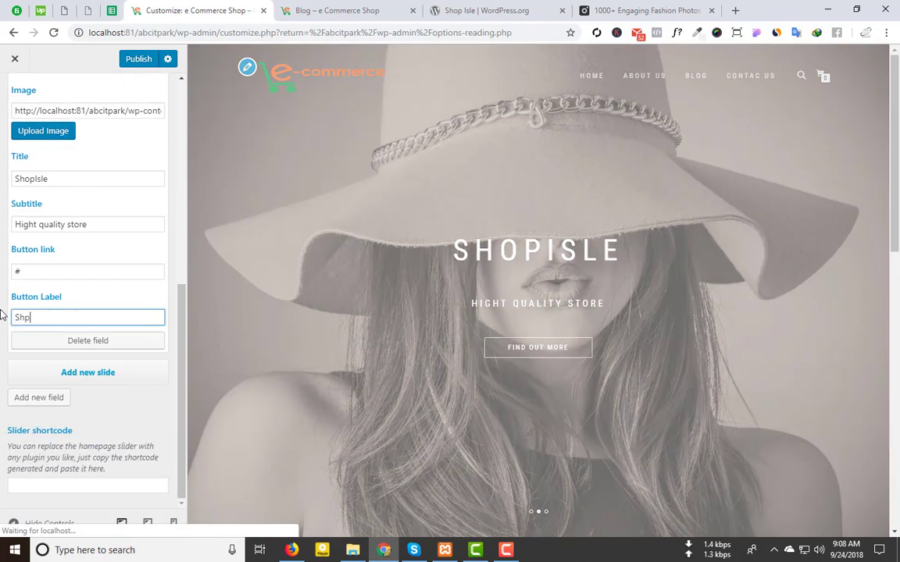
text( Now)
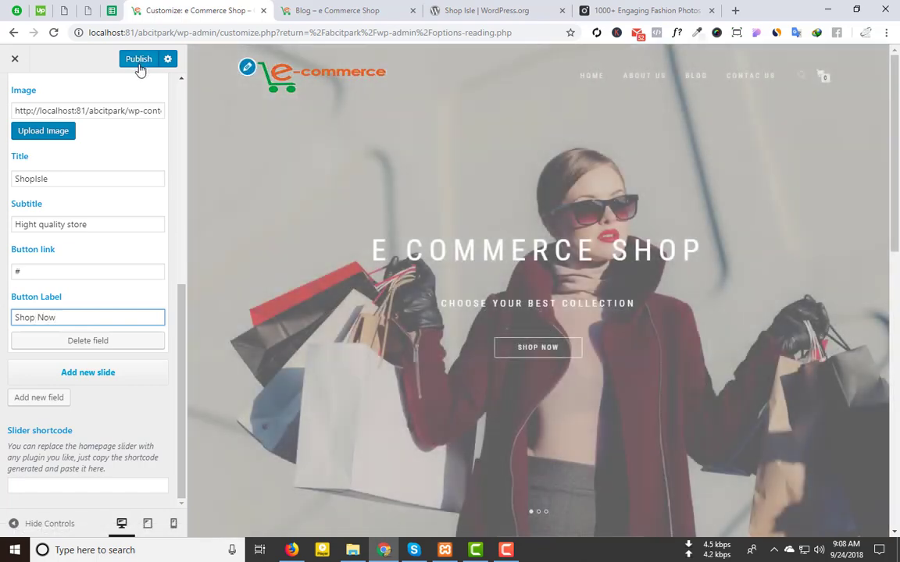
scroll(60, 135, up, 5)
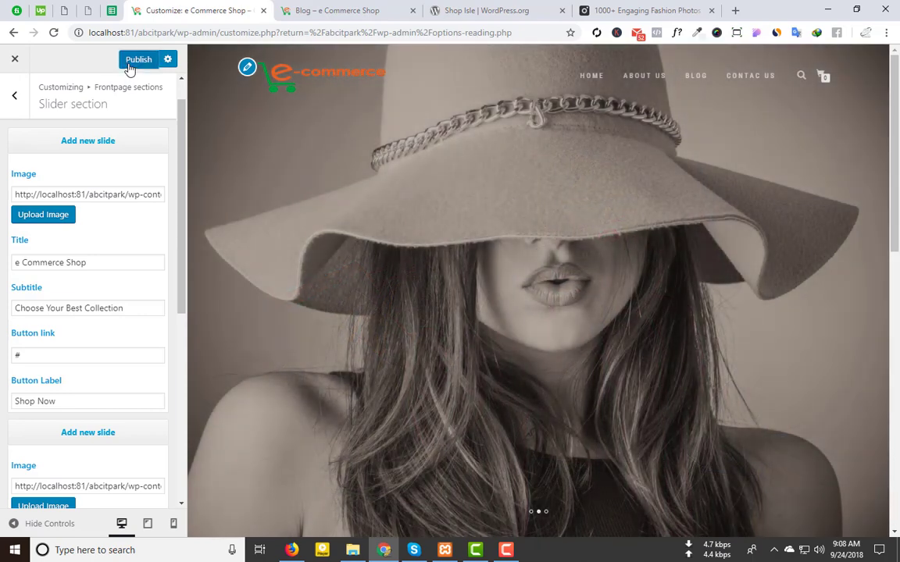
click(129, 68)
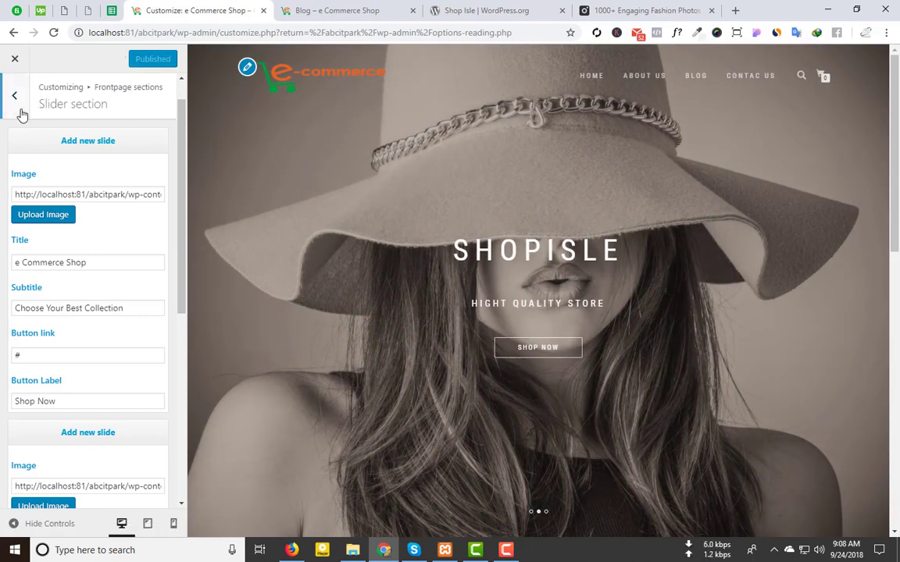
Step: Collapse slides 1–2, expand slide 3, and upload the yellow-background woman photo
click(111, 139)
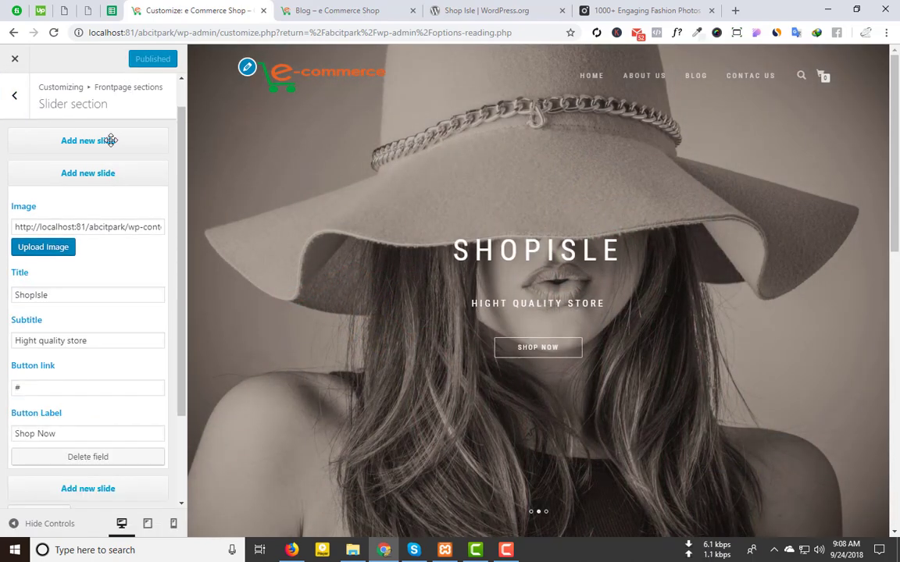
click(109, 172)
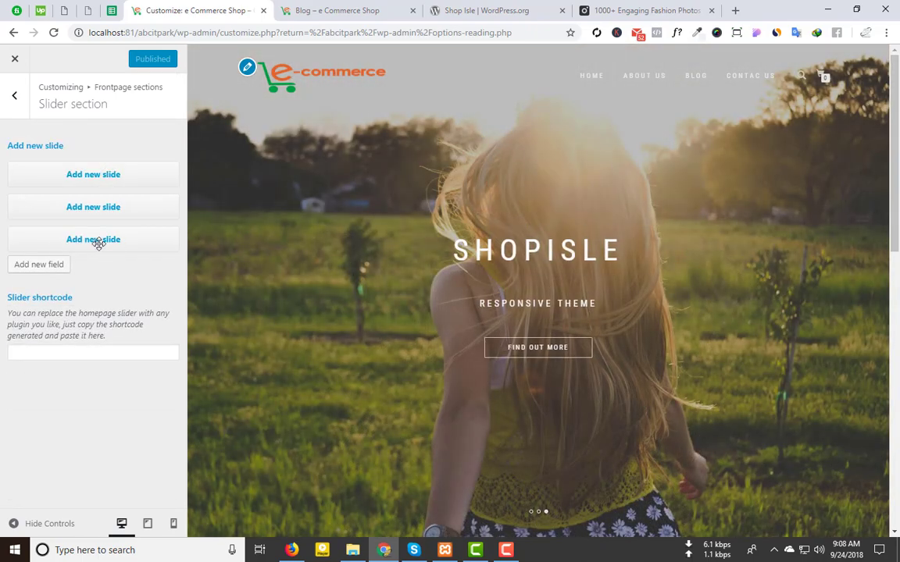
click(97, 240)
scroll(79, 235, down, 2)
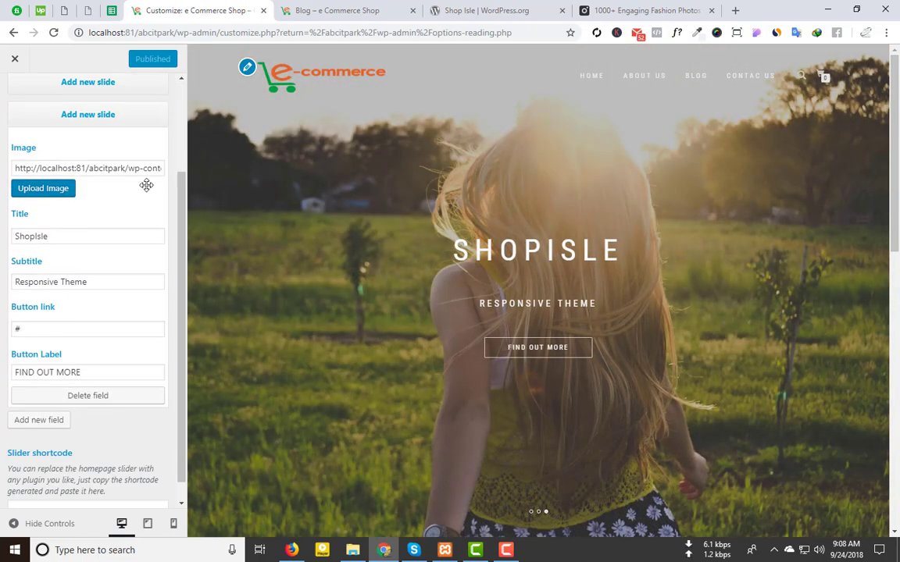
click(69, 191)
click(156, 111)
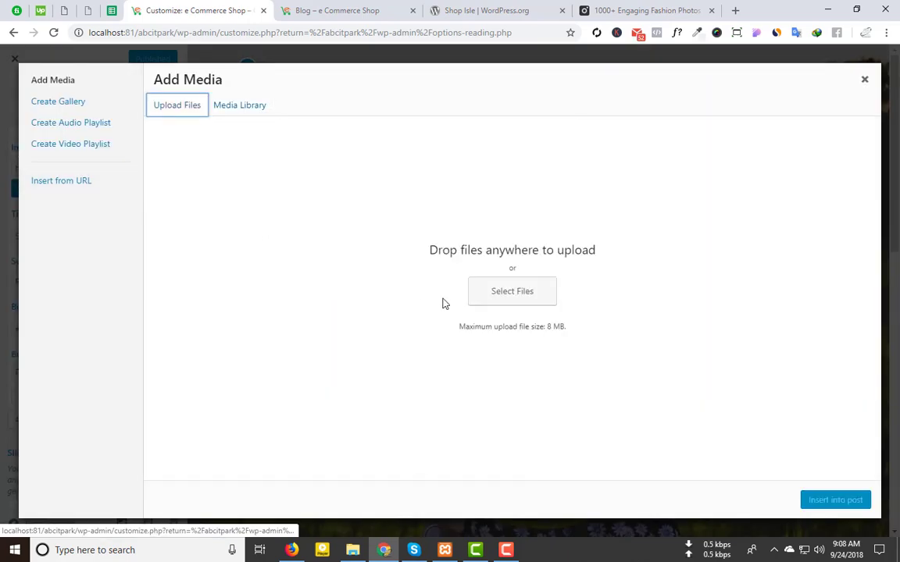
click(538, 305)
double_click(197, 150)
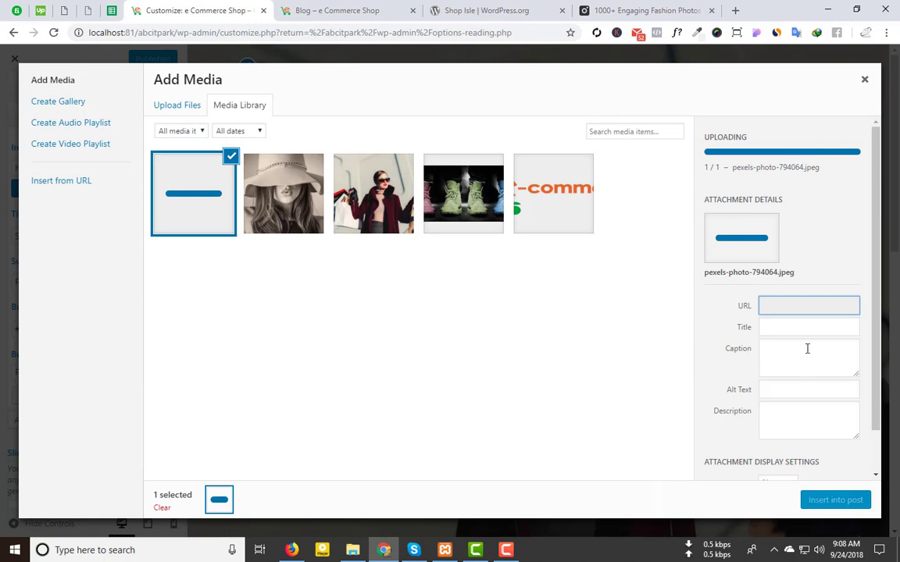
Step: Set the photo's title and alt text to slider-3 and insert it into the third slide
drag(851, 326, 691, 317)
text(s)
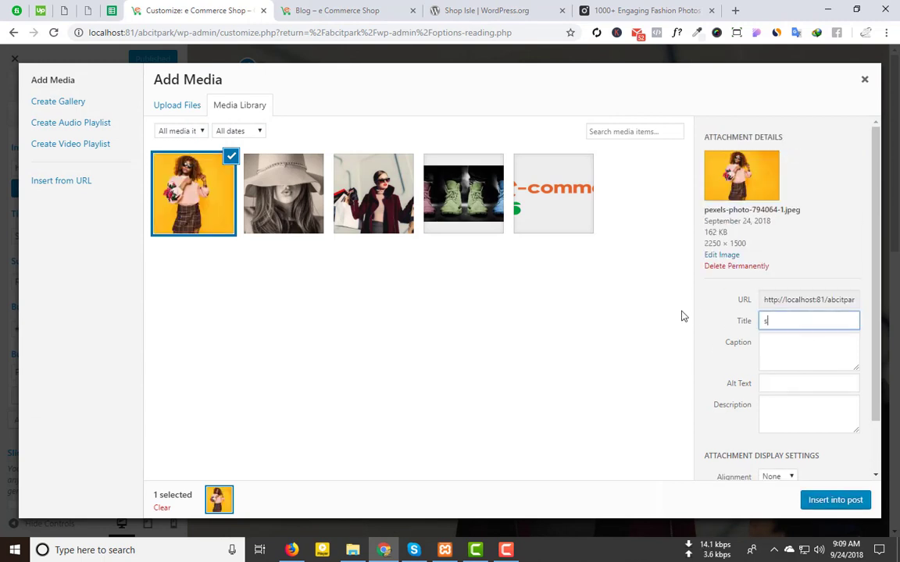
text(lider-3)
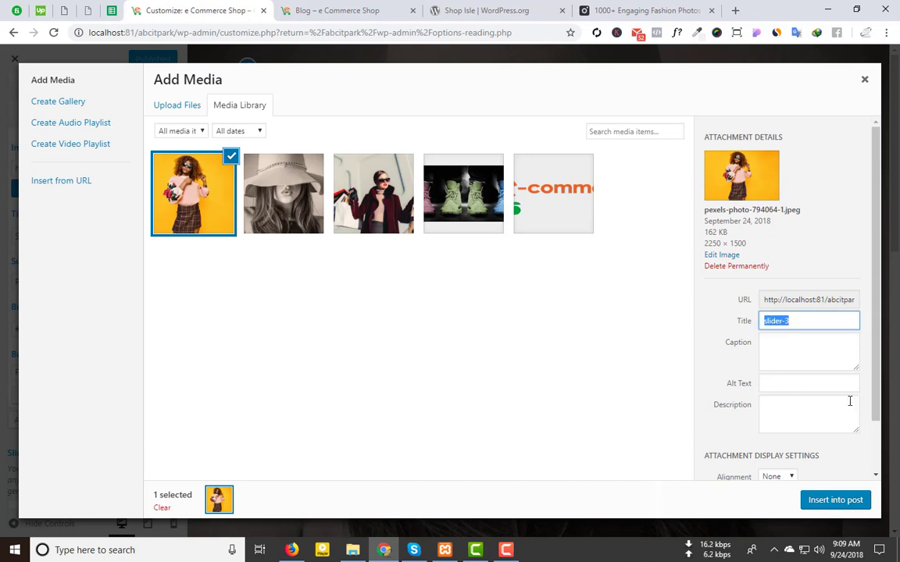
click(795, 384)
text(slider-3)
scroll(796, 445, down, 1)
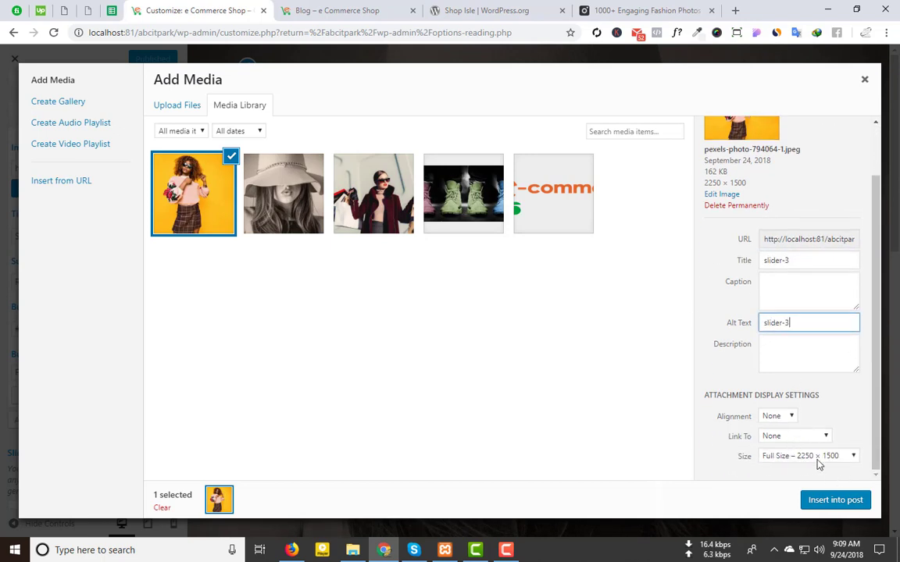
click(829, 500)
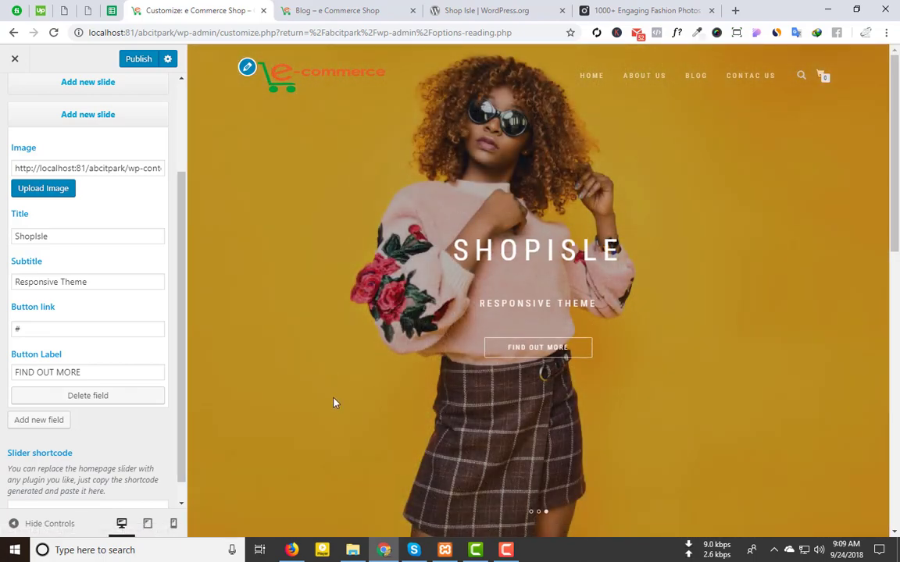
scroll(335, 401, down, 4)
scroll(254, 359, up, 4)
Step: Publish the third slide's image, add two empty slides, and return to Frontpage sections
click(137, 65)
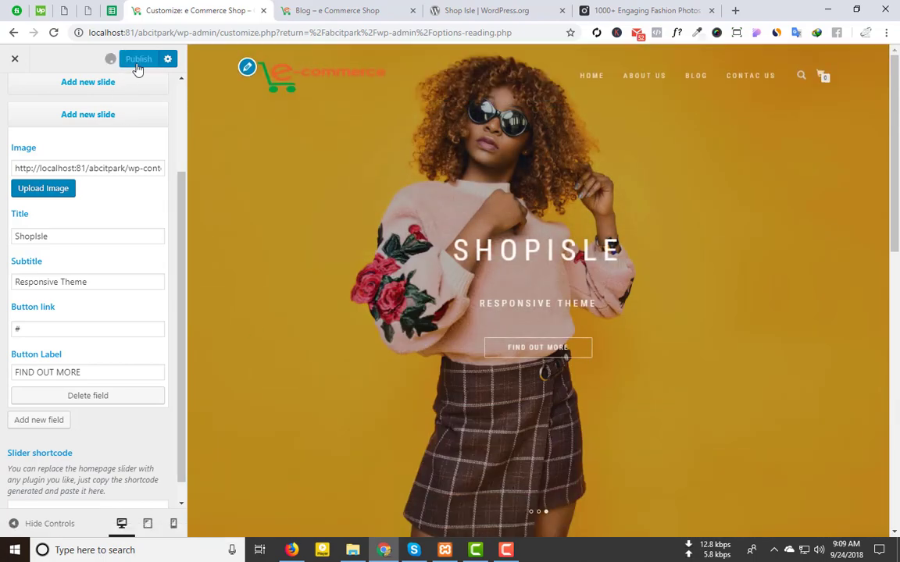
click(114, 114)
click(38, 264)
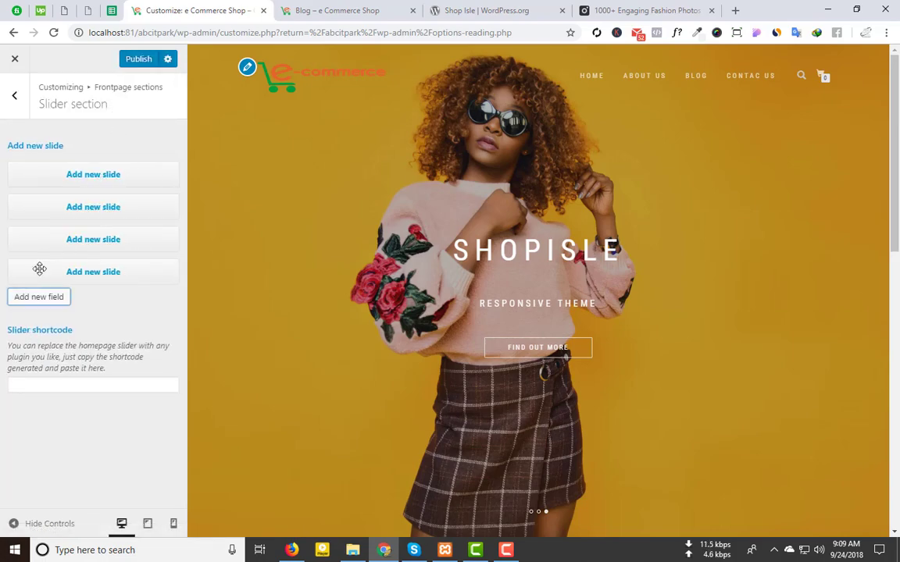
click(91, 272)
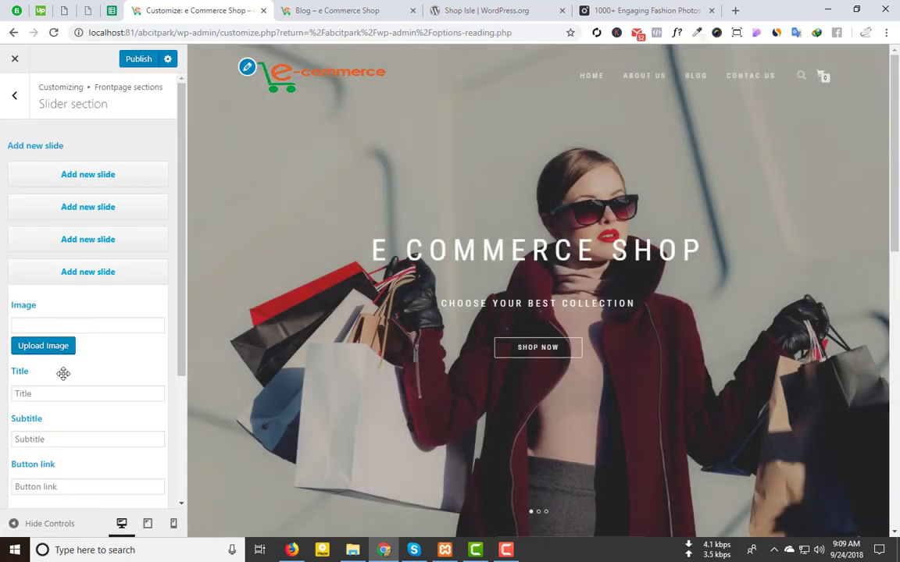
scroll(52, 315, down, 4)
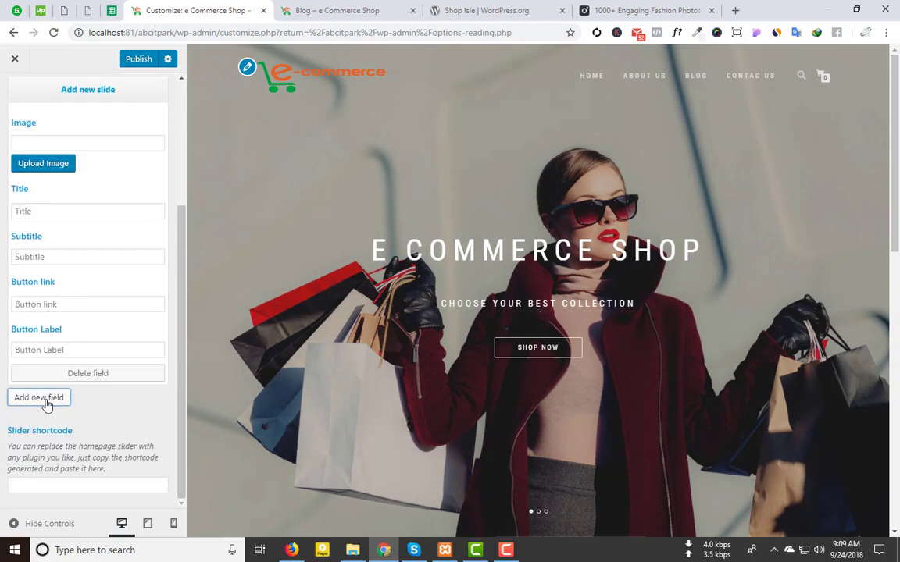
click(22, 399)
scroll(31, 414, down, 1)
scroll(150, 317, up, 5)
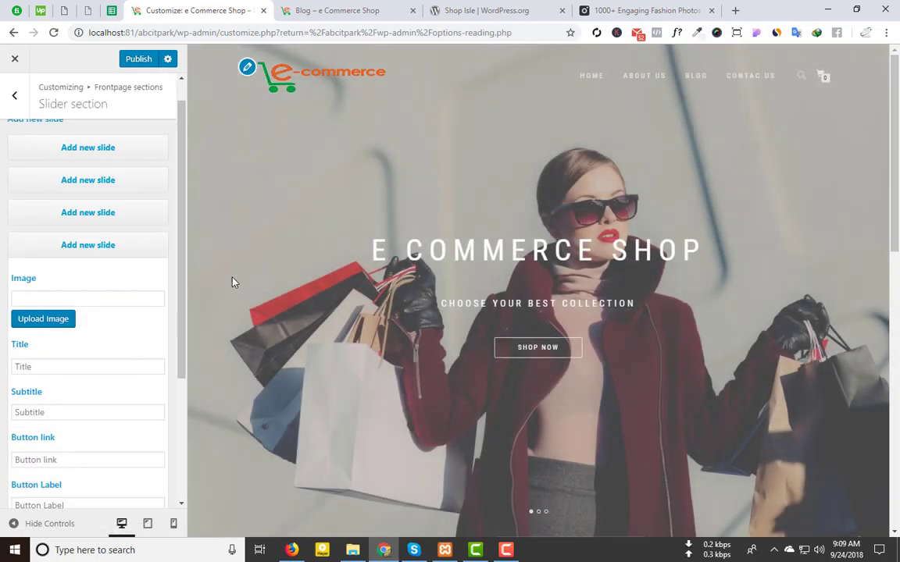
click(14, 96)
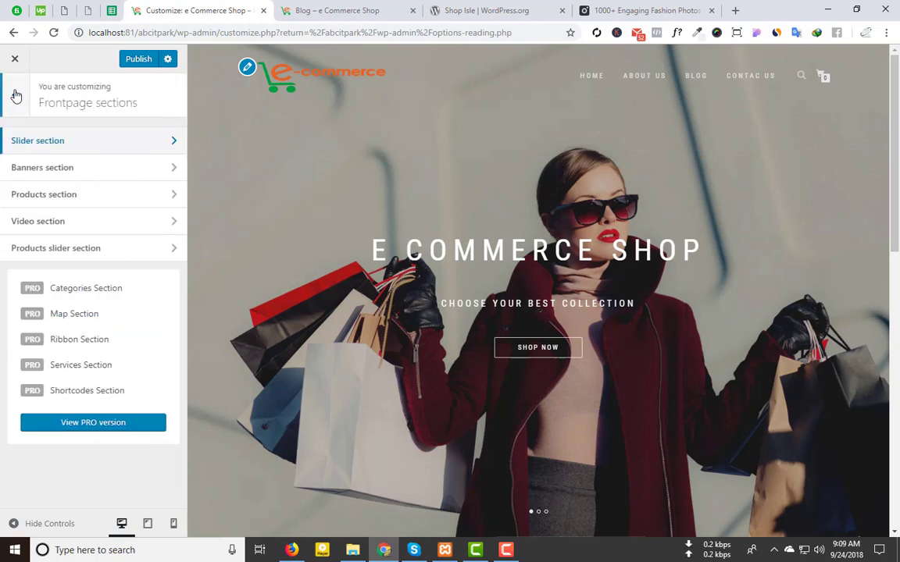
Step: Open the Banners section and turn 'Hide banners section?' on, then off again
click(124, 175)
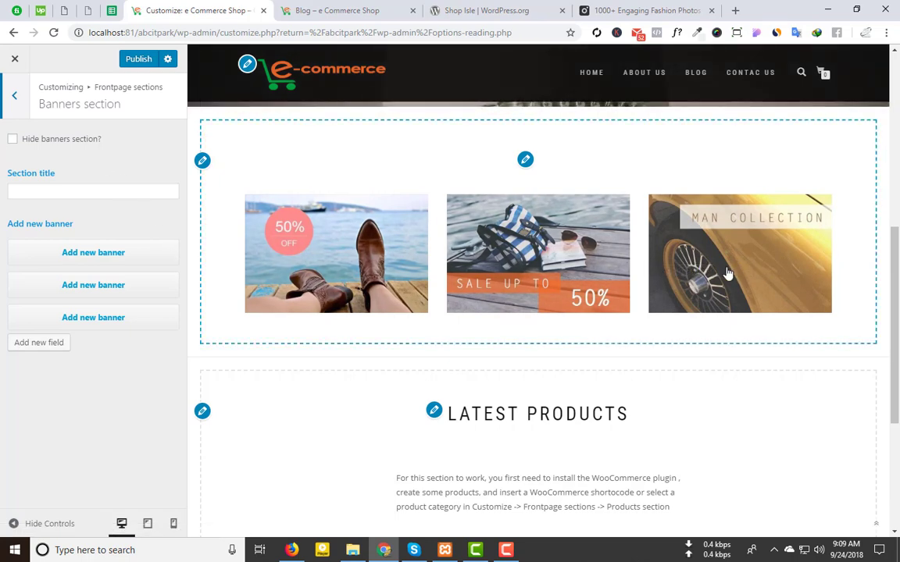
click(12, 140)
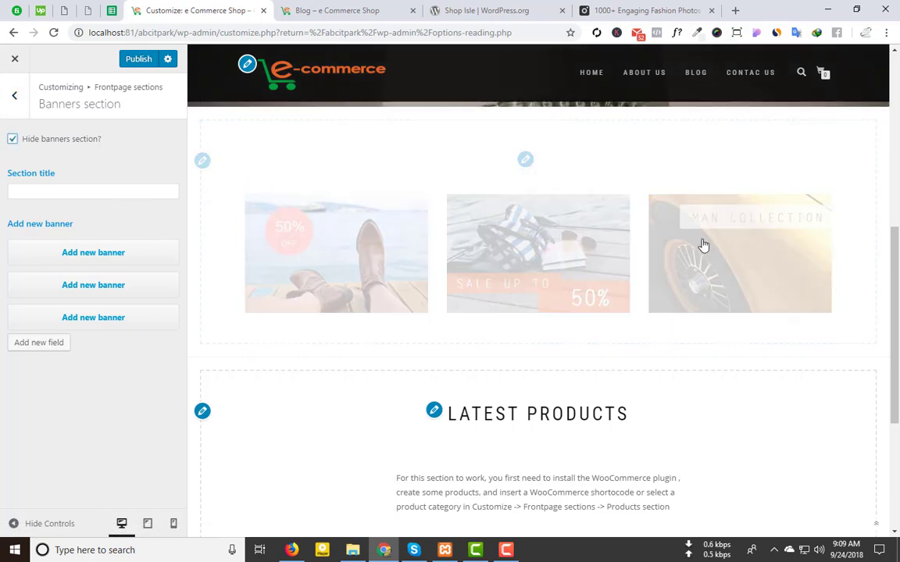
click(12, 141)
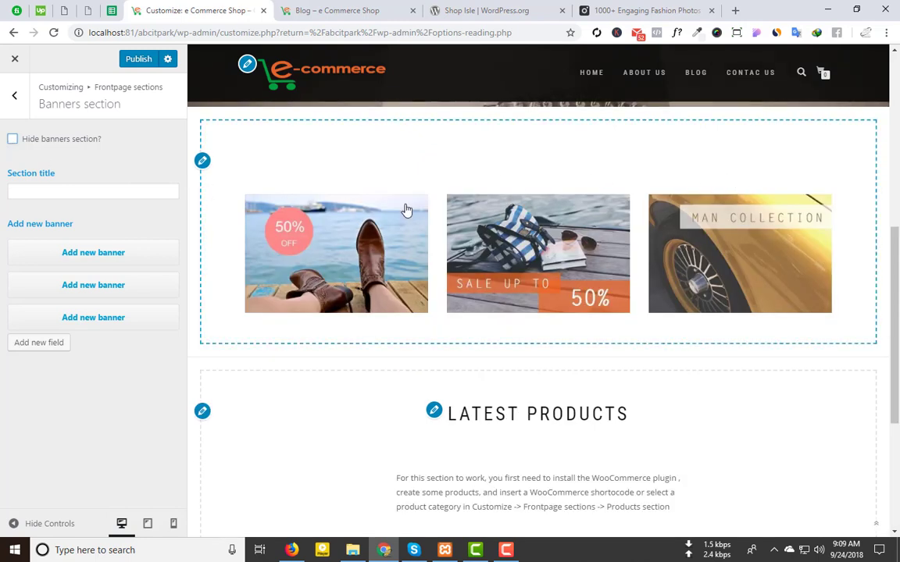
Step: Enter 'Our Latest Offers' as the Banners section title
click(57, 189)
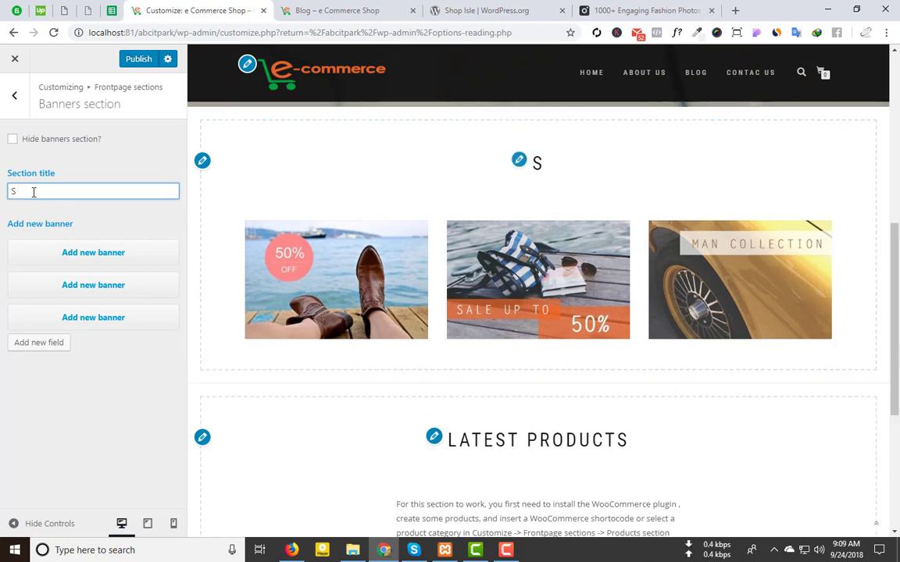
text(umme)
text(r)
key(BackSpace)
key(BackSpace)
key(BackSpace)
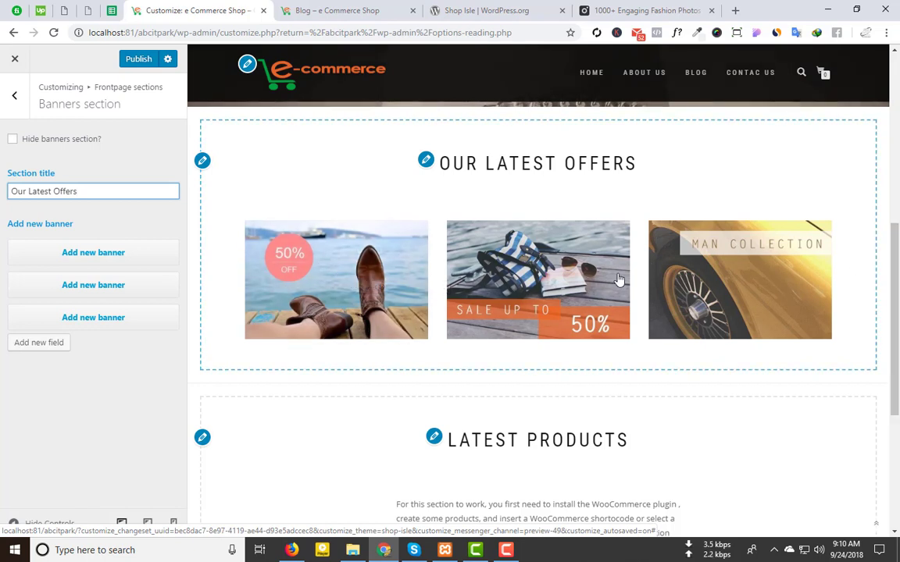
Step: Expand the first banner, then open its banner1.jpg image in a separate browser tab
click(108, 253)
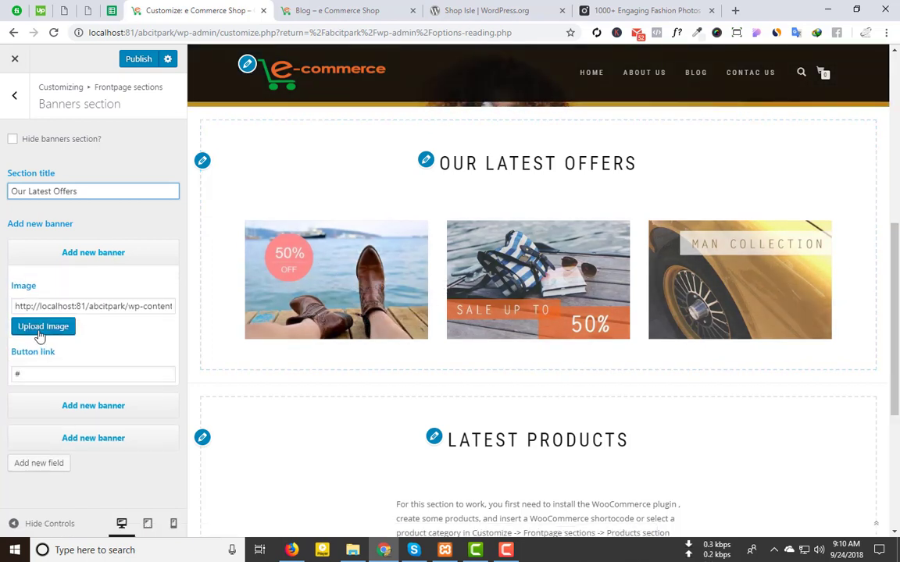
click(41, 328)
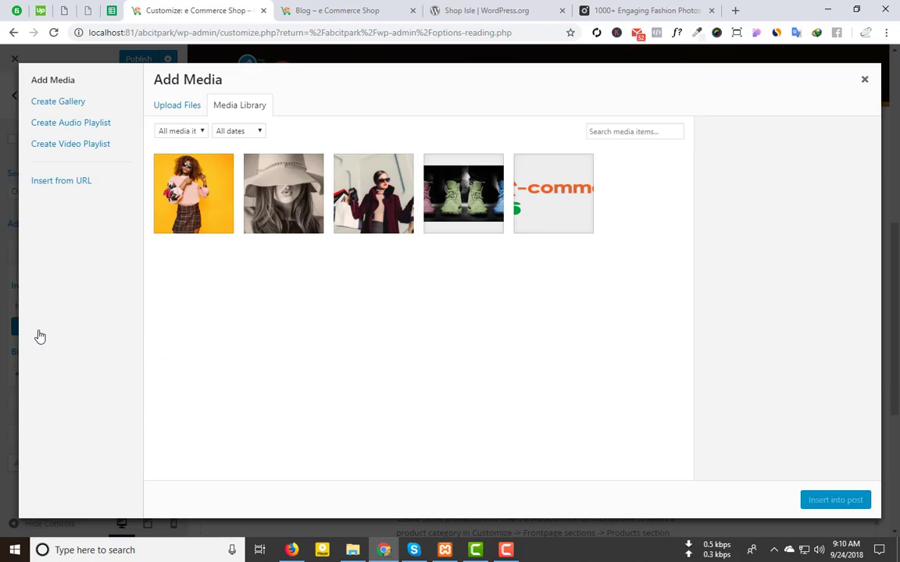
click(864, 81)
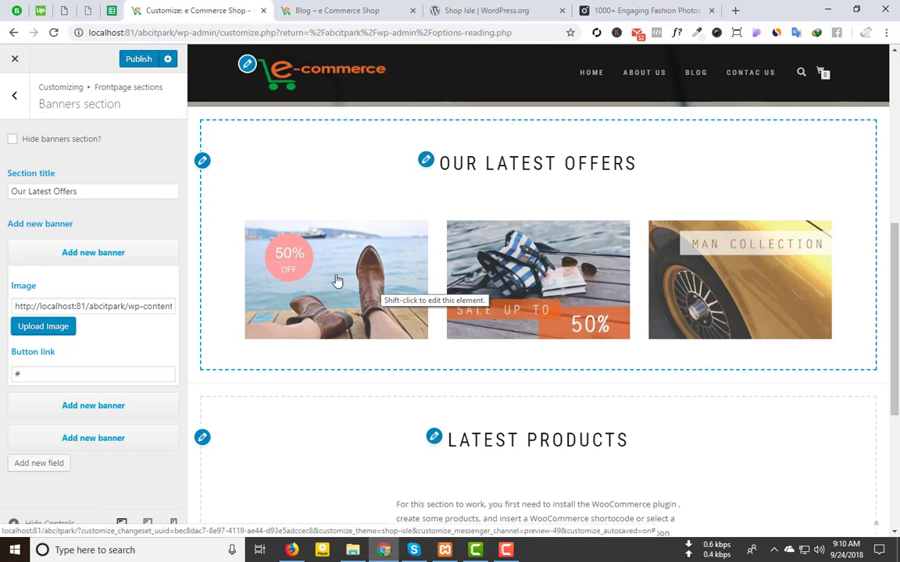
right_click(353, 254)
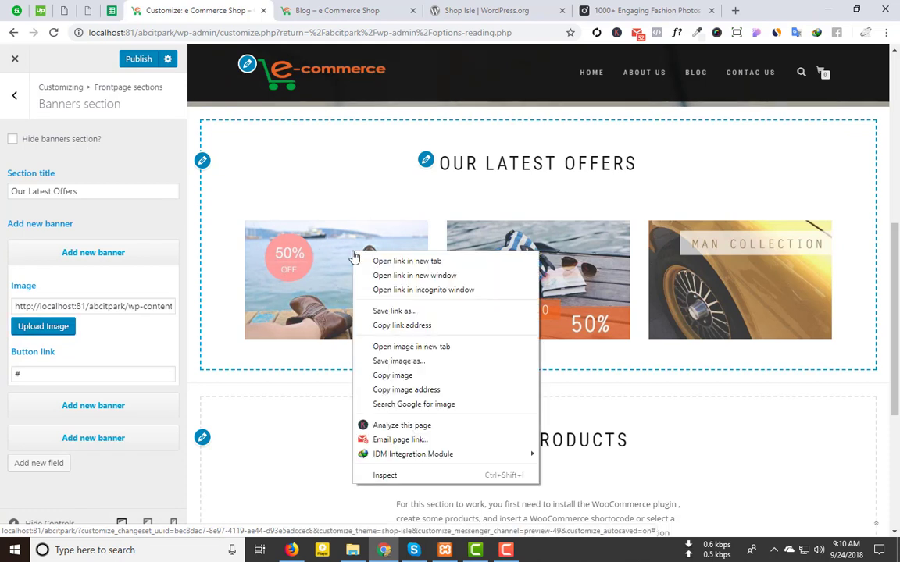
click(397, 344)
key(ctrl+Tab)
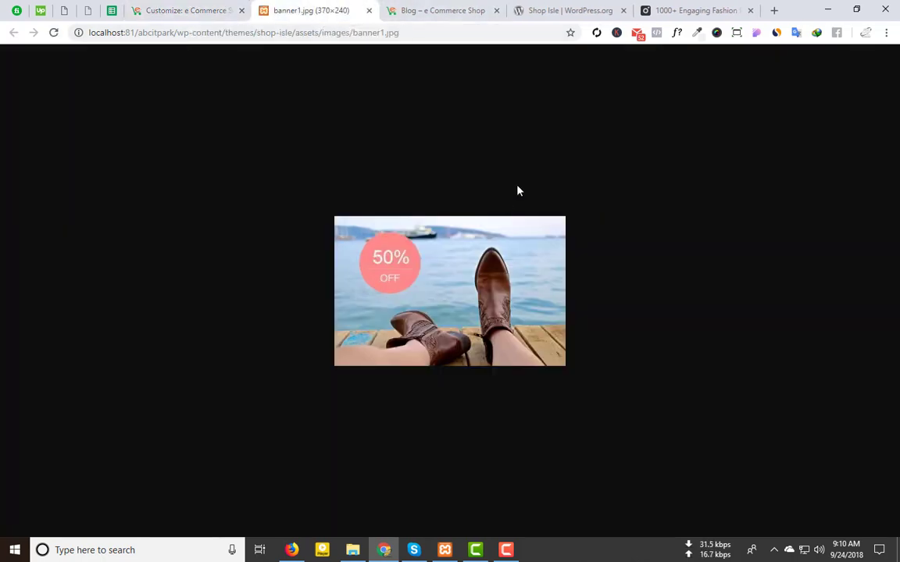
Step: Go to Google and search for '50 % off 370X240'
click(603, 9)
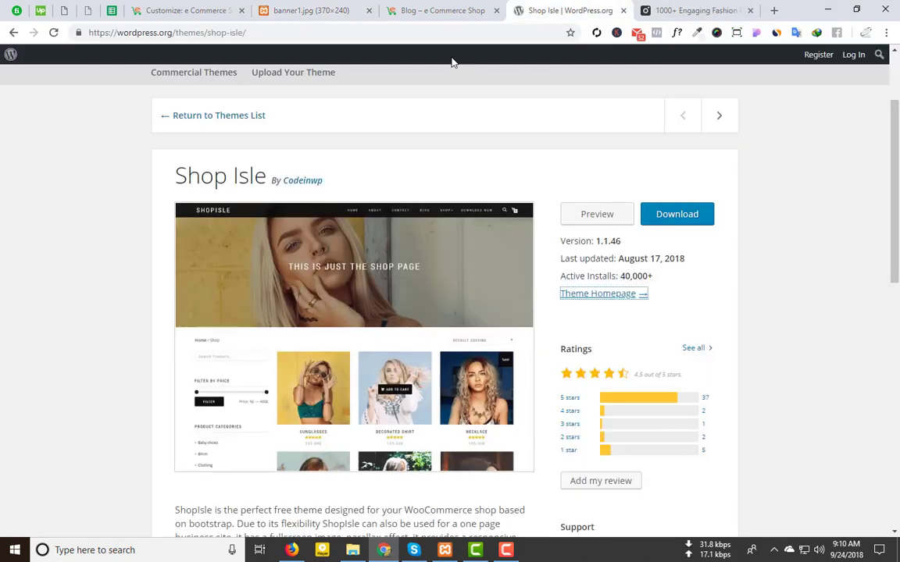
click(698, 10)
click(405, 35)
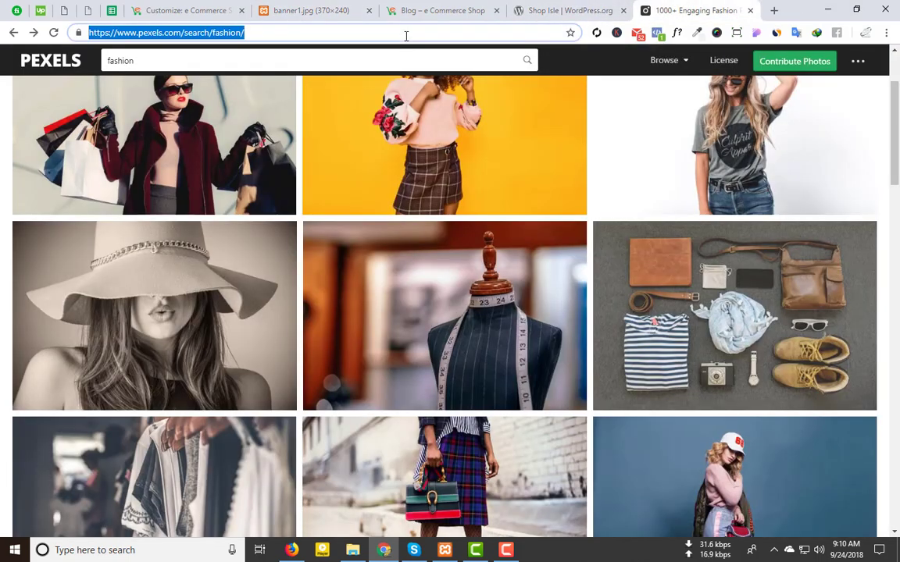
text(goog)
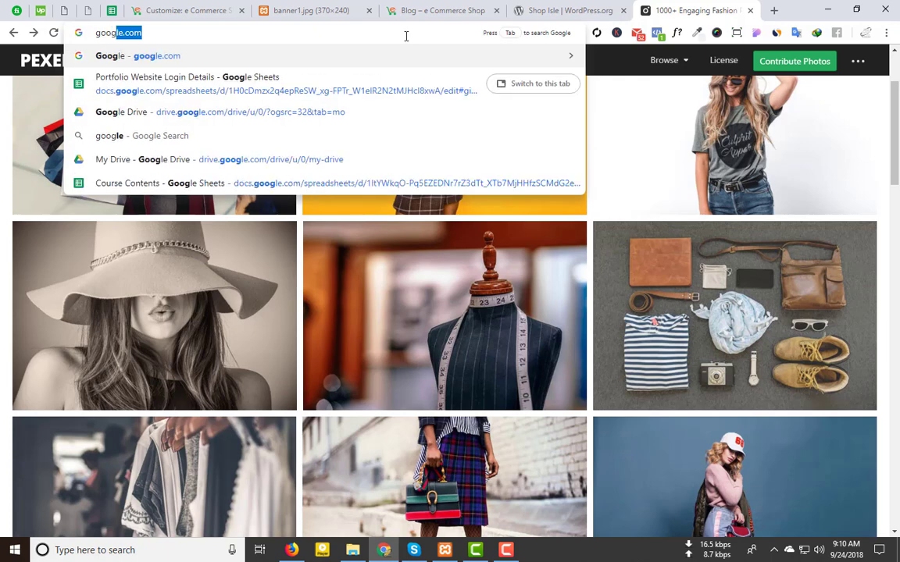
key(Return)
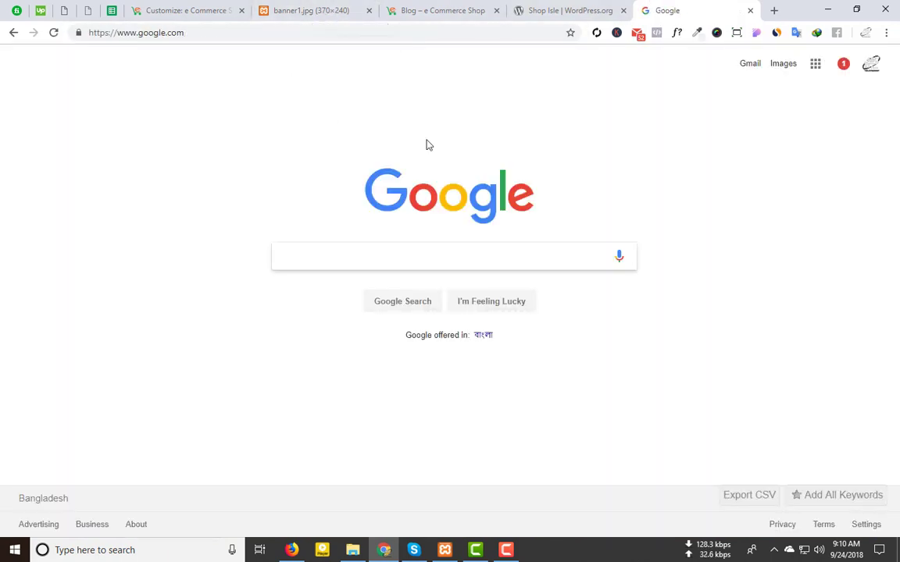
click(347, 250)
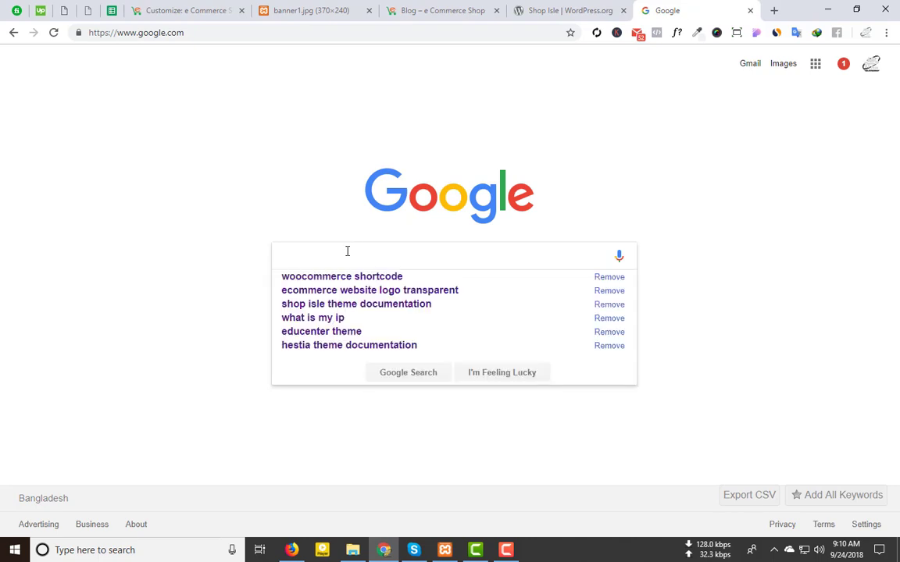
text(50 )
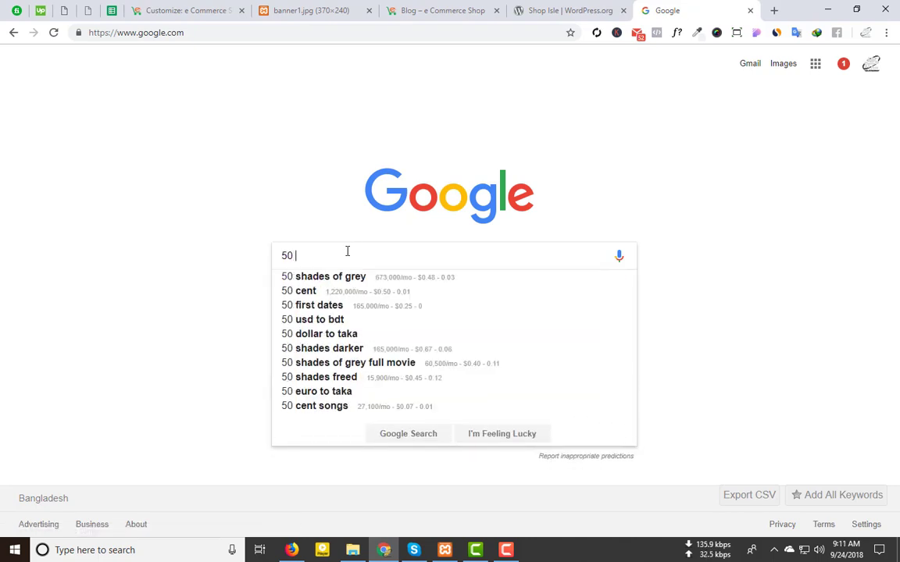
text(5)
key(BackSpace)
text(% off)
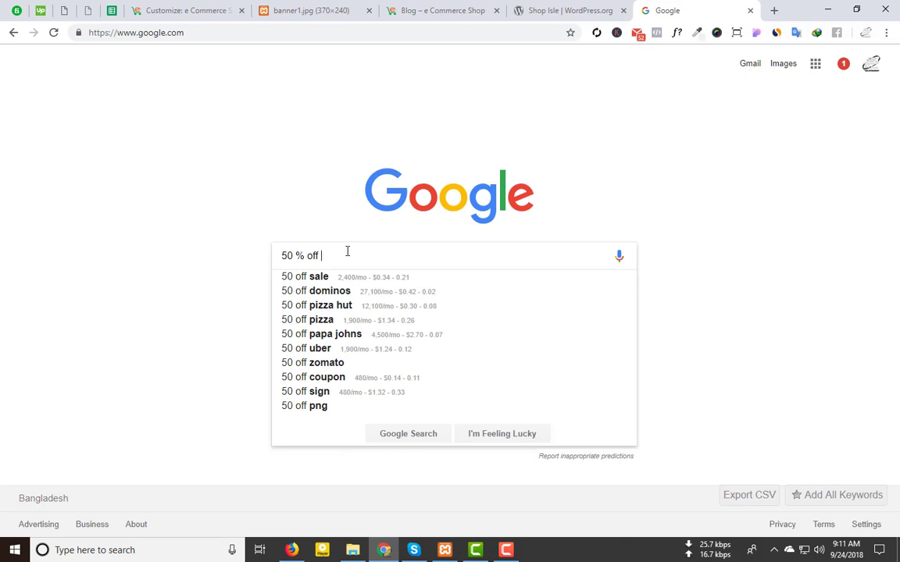
text( 370X)
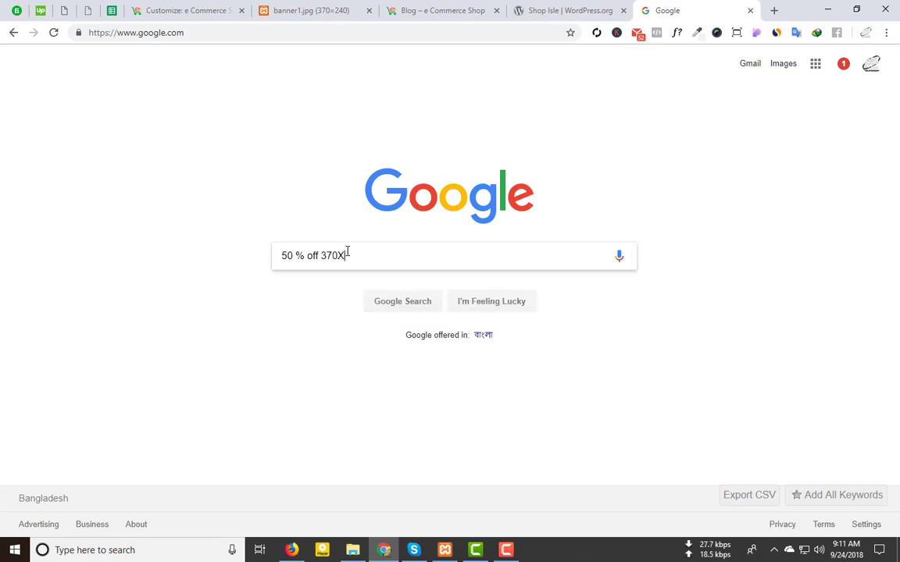
text(240)
key(Return)
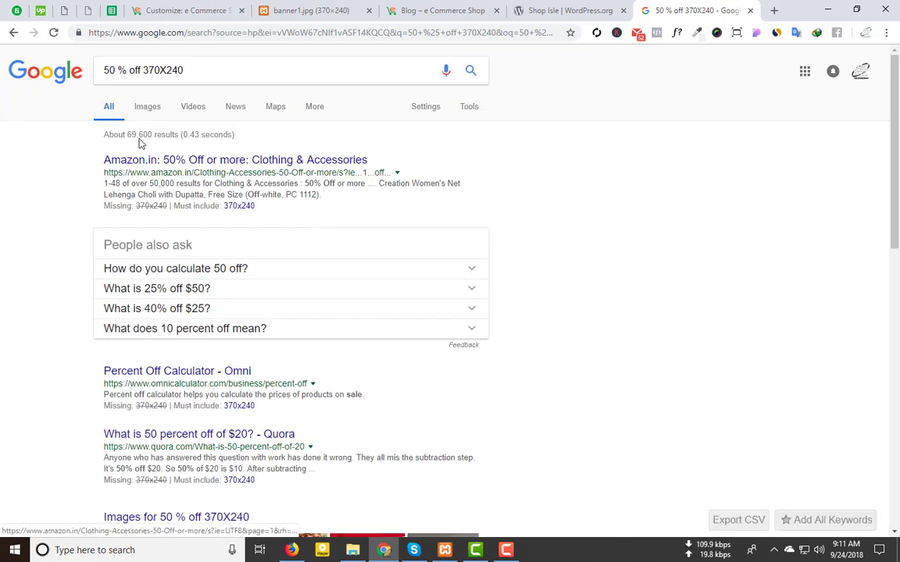
Step: In image results, open the red 'sale? up to 50% off' image in a new tab
click(147, 109)
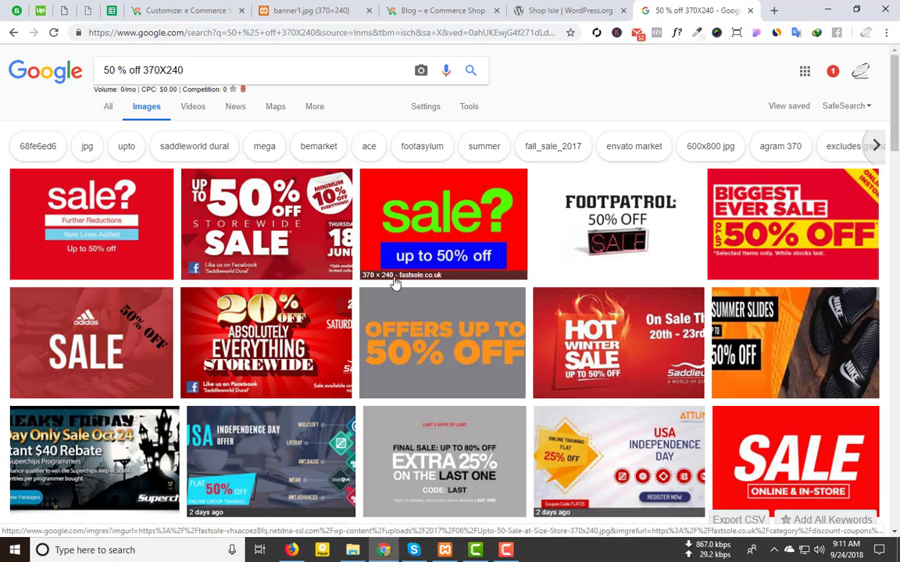
click(419, 204)
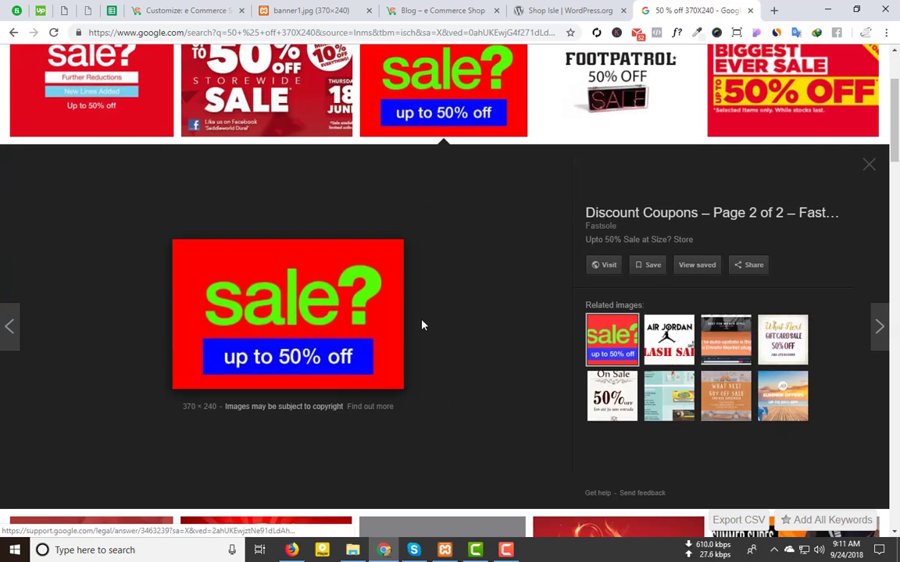
right_click(260, 297)
click(317, 392)
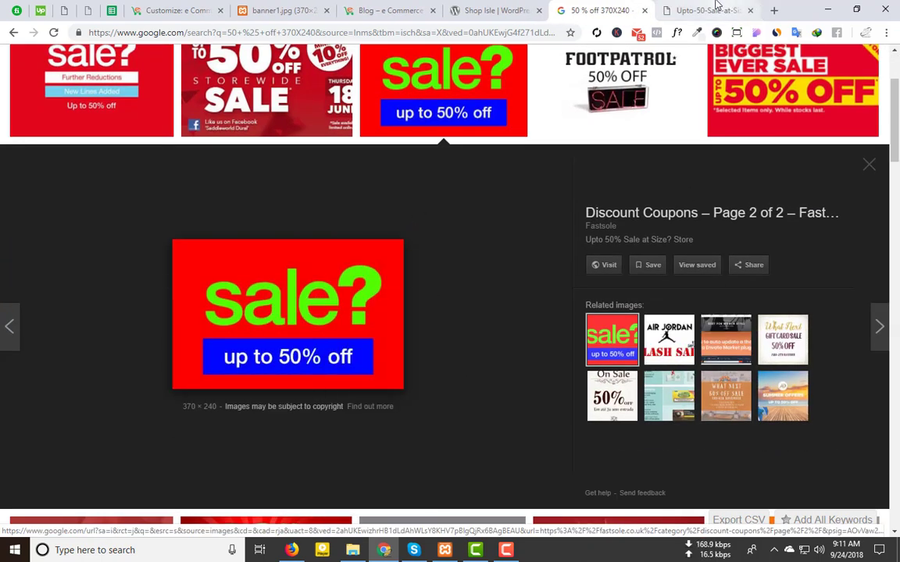
click(737, 10)
Step: Save the sale image into the Desktop Shop Isle folder and return to the Customizer
right_click(436, 271)
click(484, 295)
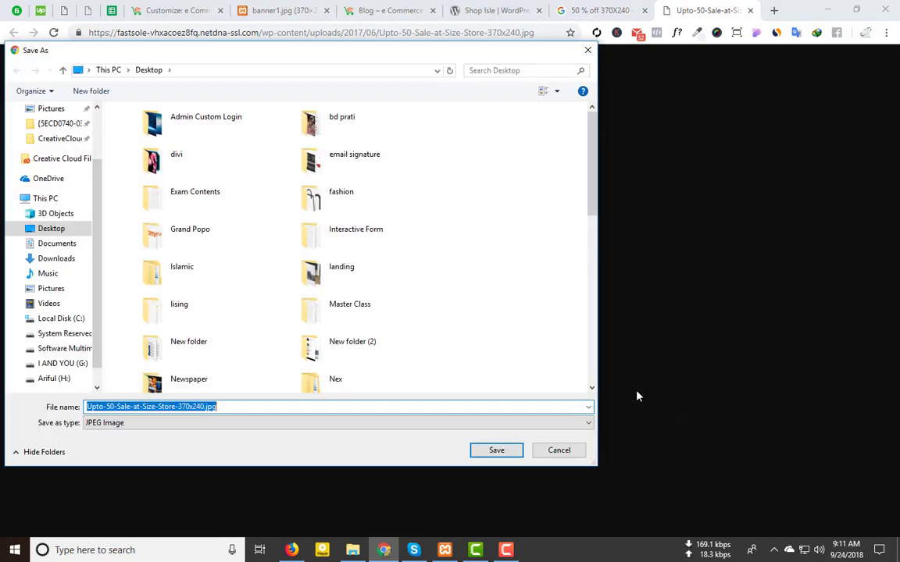
scroll(350, 343, down, 2)
double_click(350, 349)
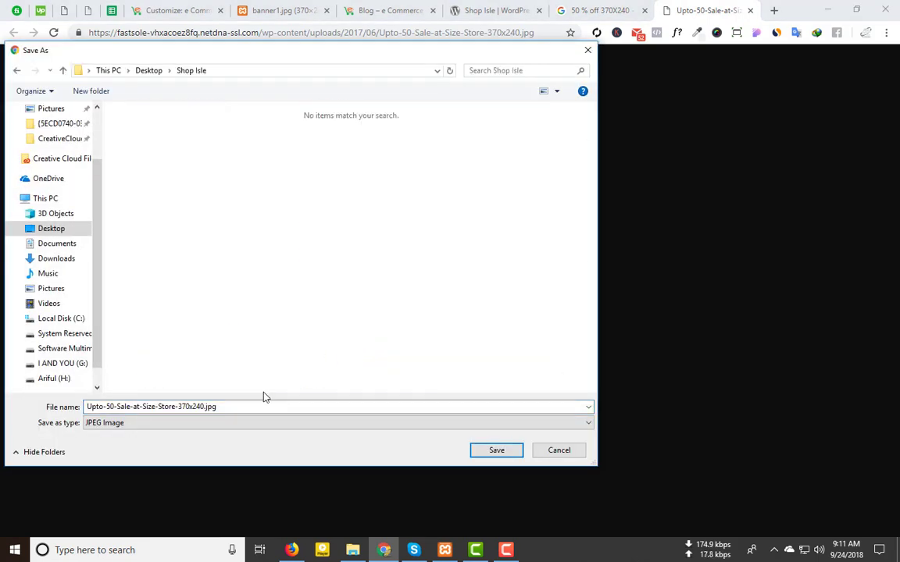
click(481, 450)
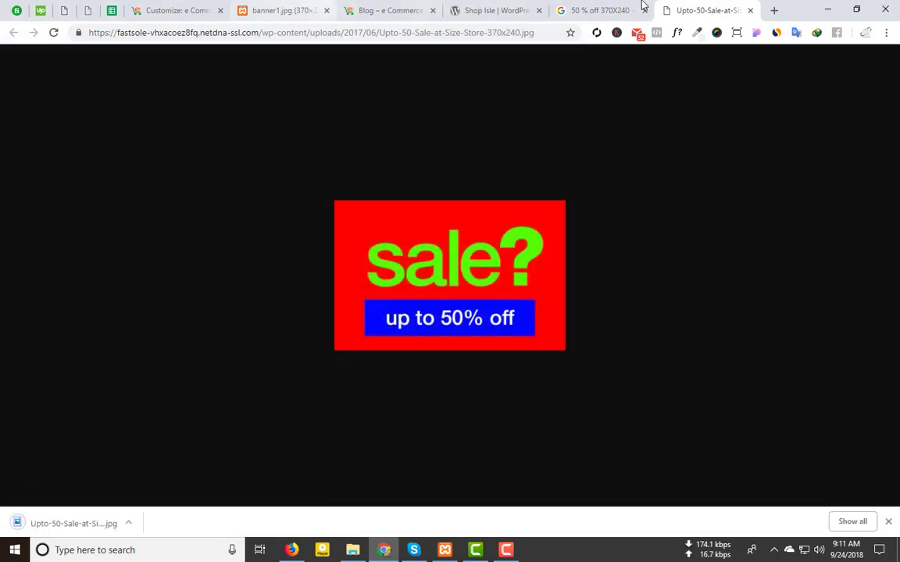
click(601, 8)
click(187, 7)
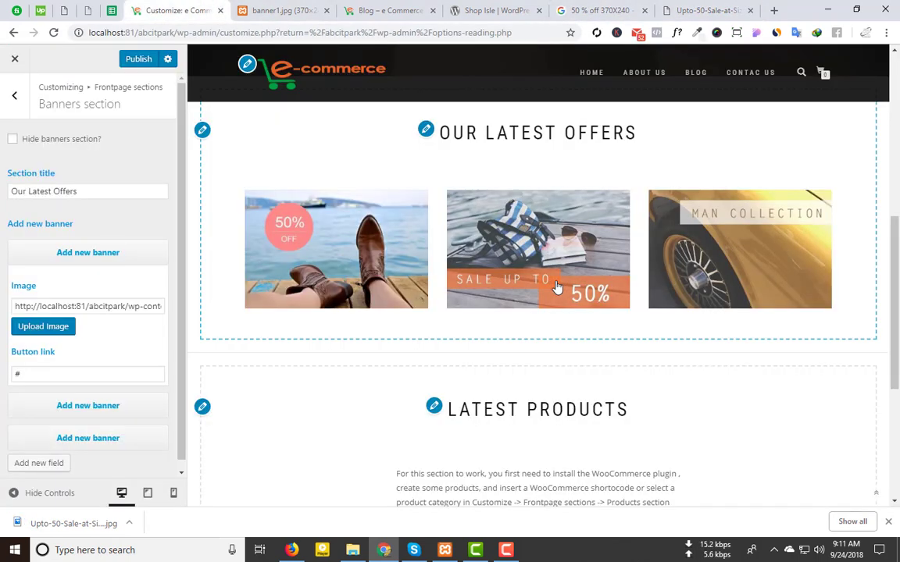
Step: Re-run the image search as 'sale up to 50% 370X240' and browse the results
click(598, 10)
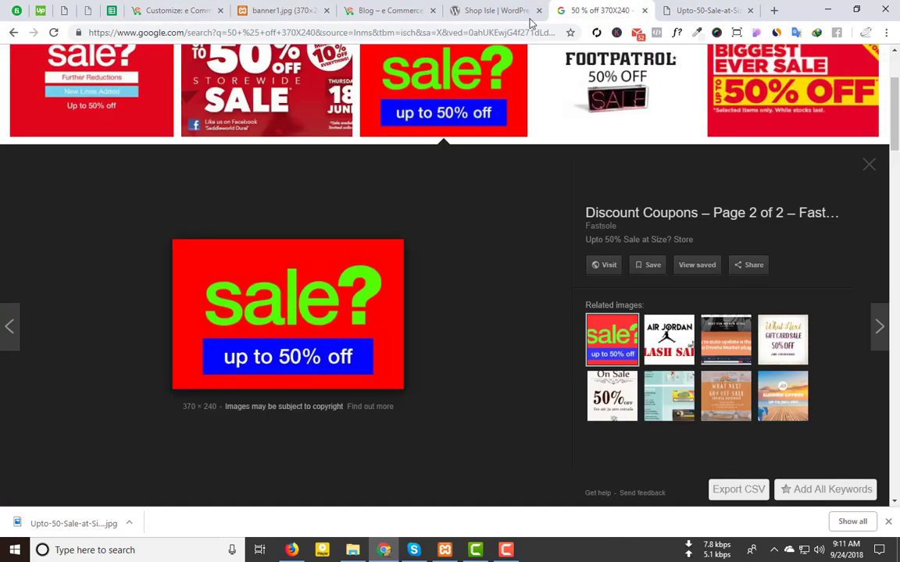
scroll(148, 65, up, 3)
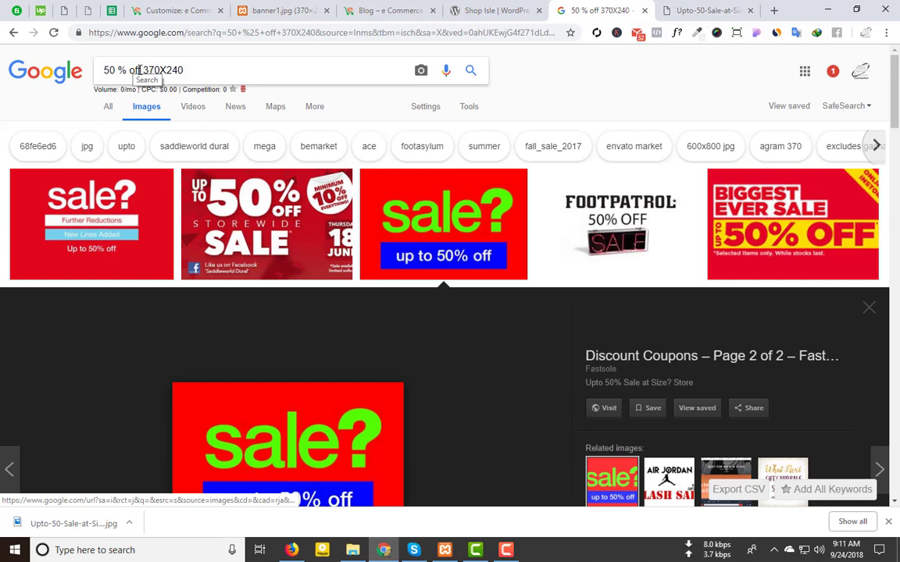
drag(139, 70, 2, 60)
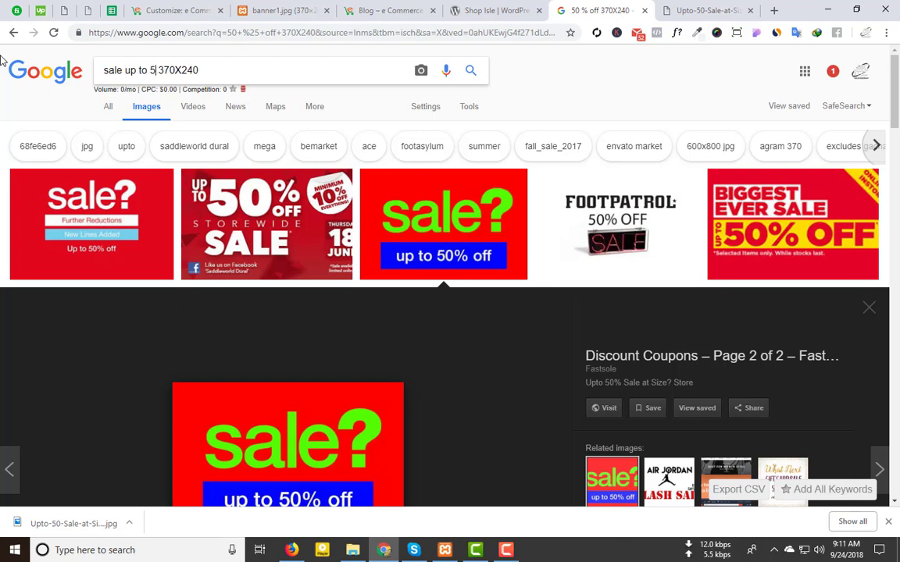
key(Return)
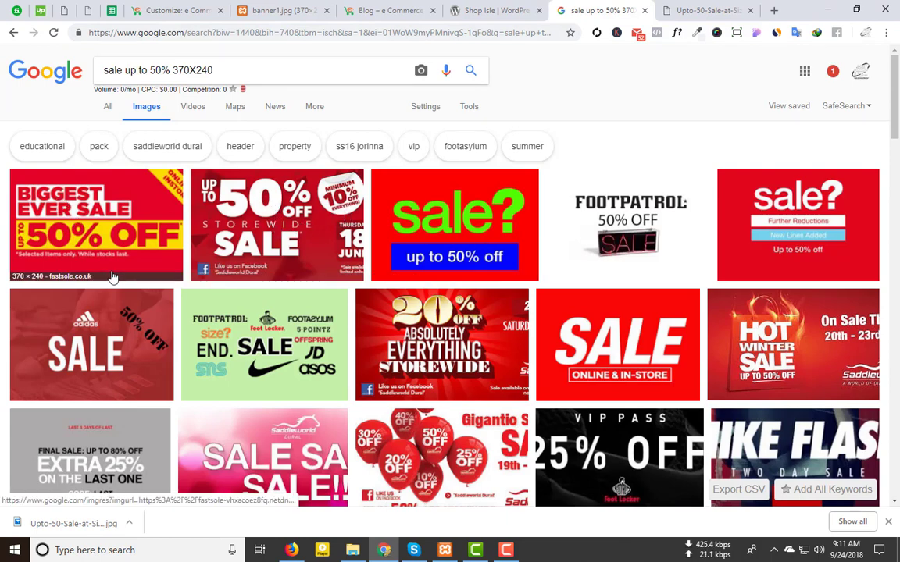
scroll(113, 277, down, 2)
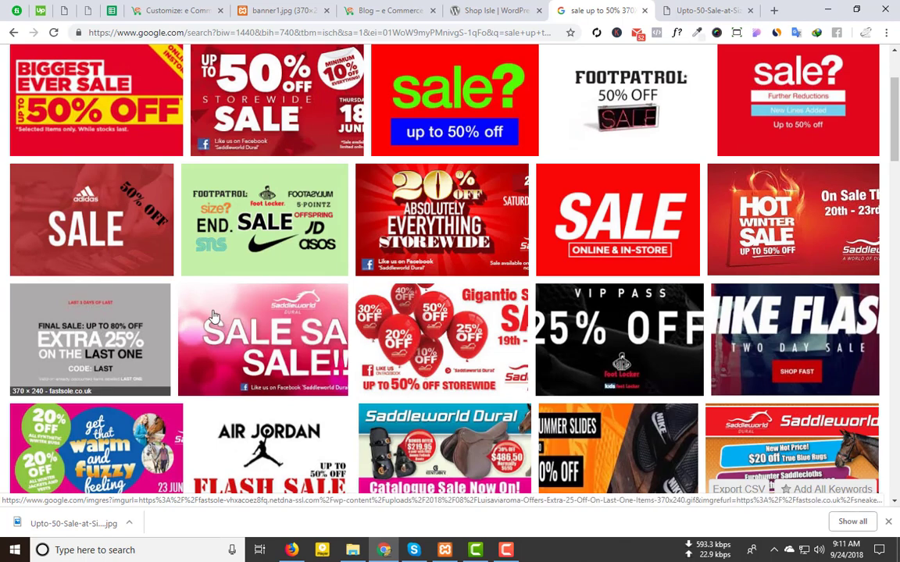
scroll(114, 336, down, 2)
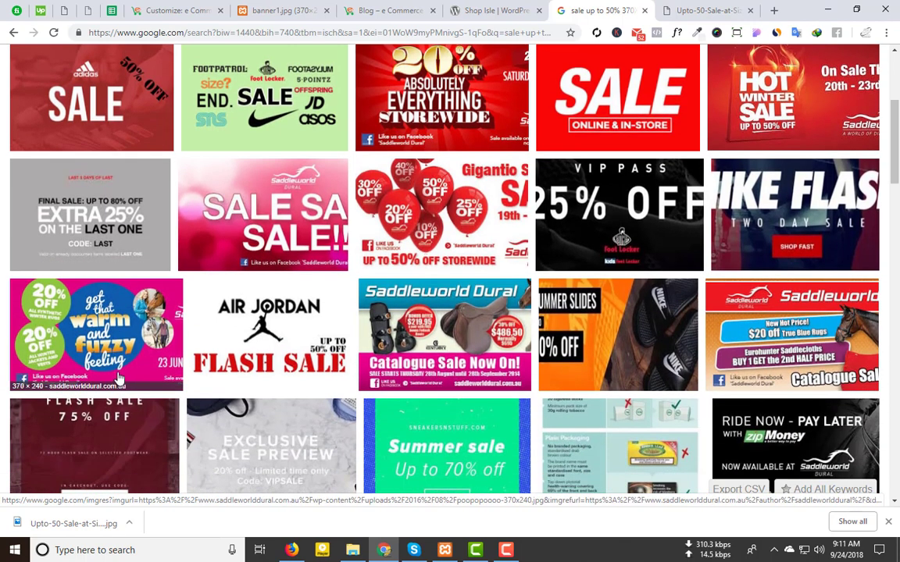
scroll(113, 348, up, 3)
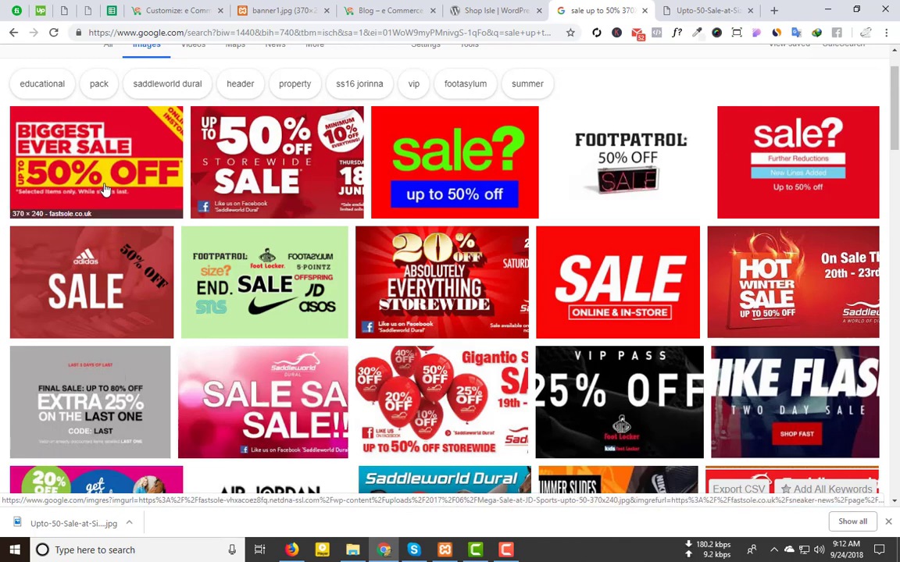
Step: Open the red 'Up to 50% Off Storewide Sale' image and save it as 0909-370x240.jpg
click(272, 147)
right_click(311, 284)
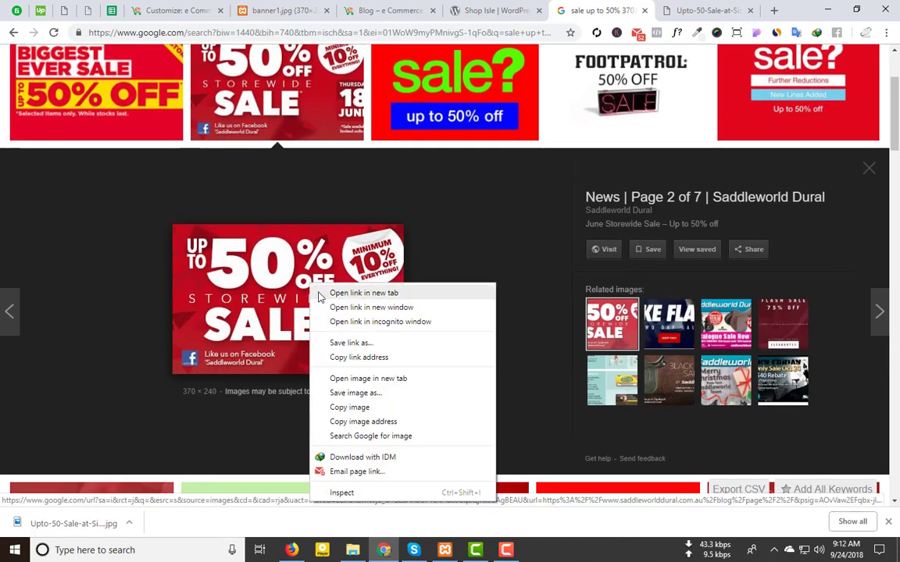
click(386, 378)
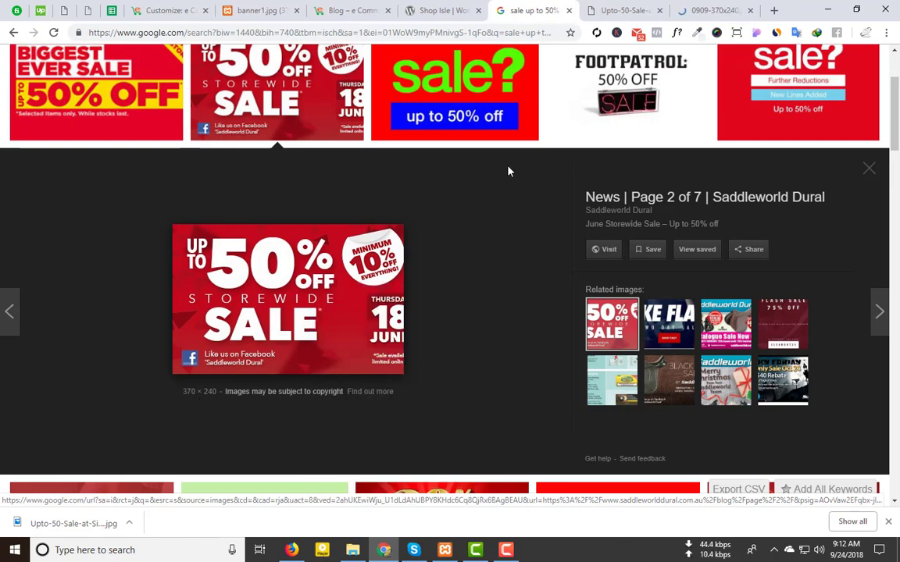
click(681, 6)
right_click(452, 219)
click(488, 241)
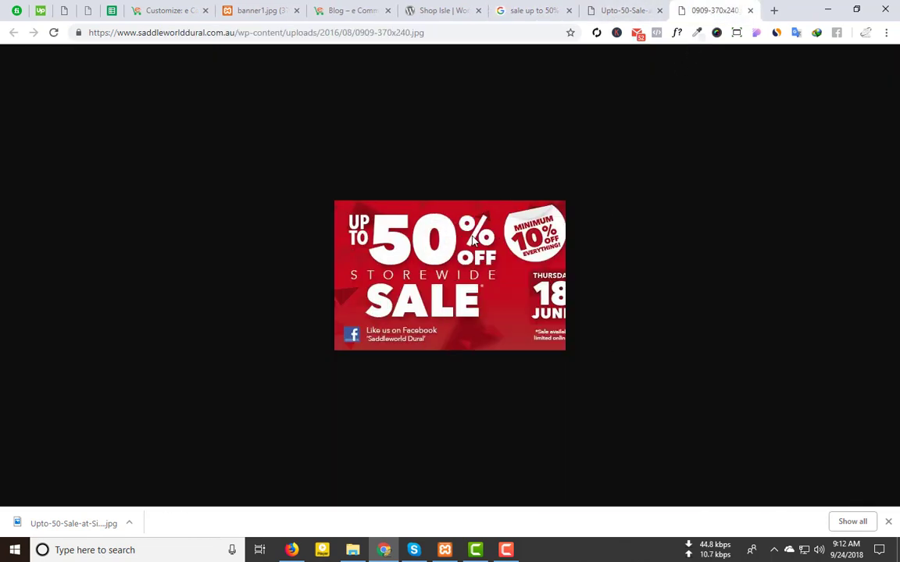
click(497, 450)
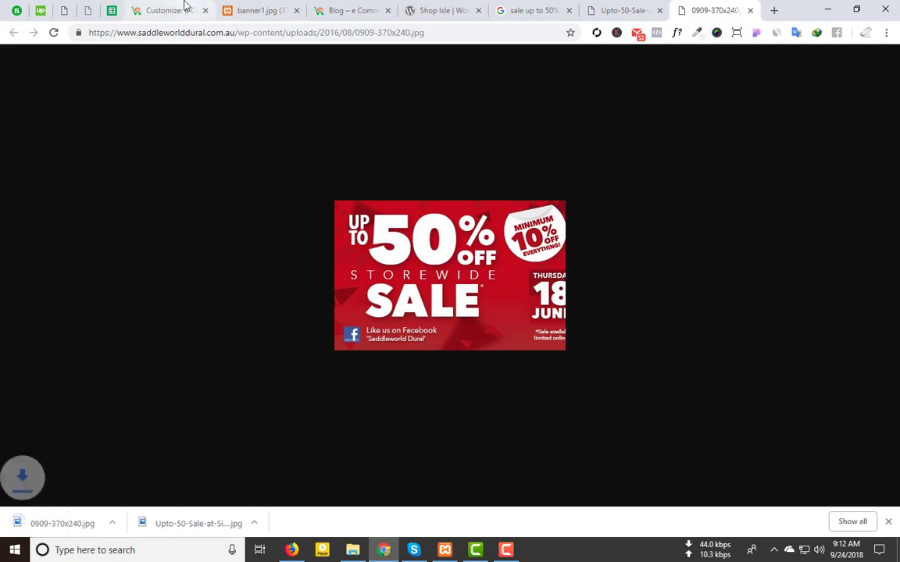
Step: Compare the open image tabs, then search images for 'male collection 370X240'
click(265, 10)
click(194, 8)
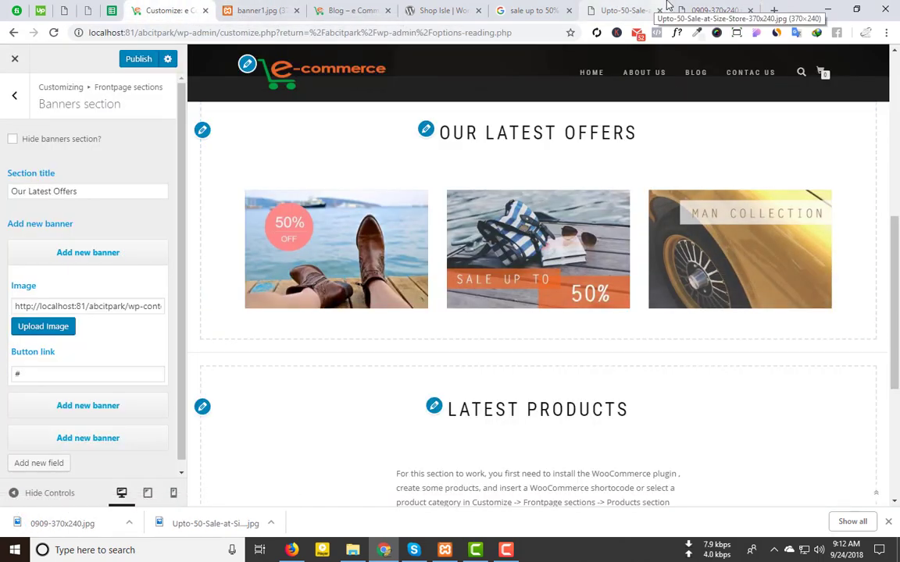
click(629, 7)
click(521, 6)
scroll(236, 141, up, 3)
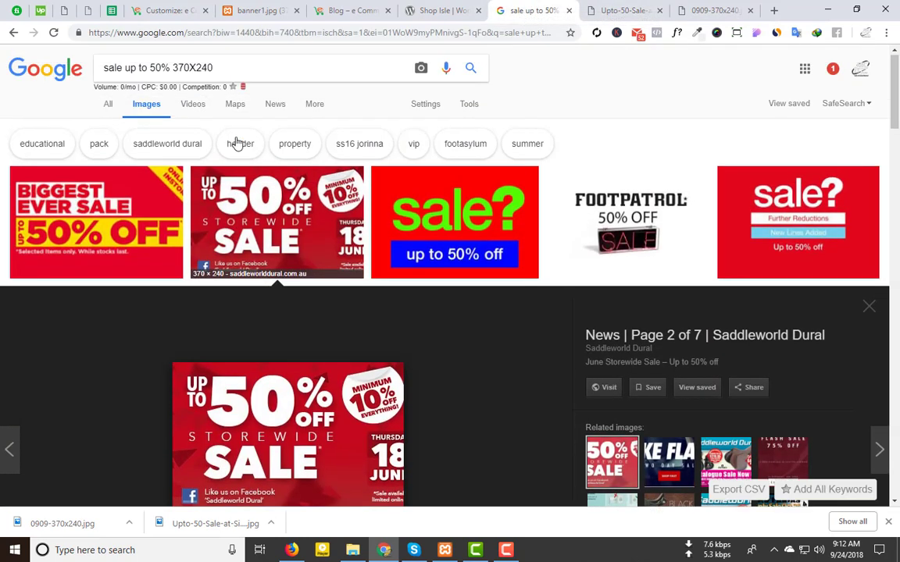
drag(169, 69, 47, 74)
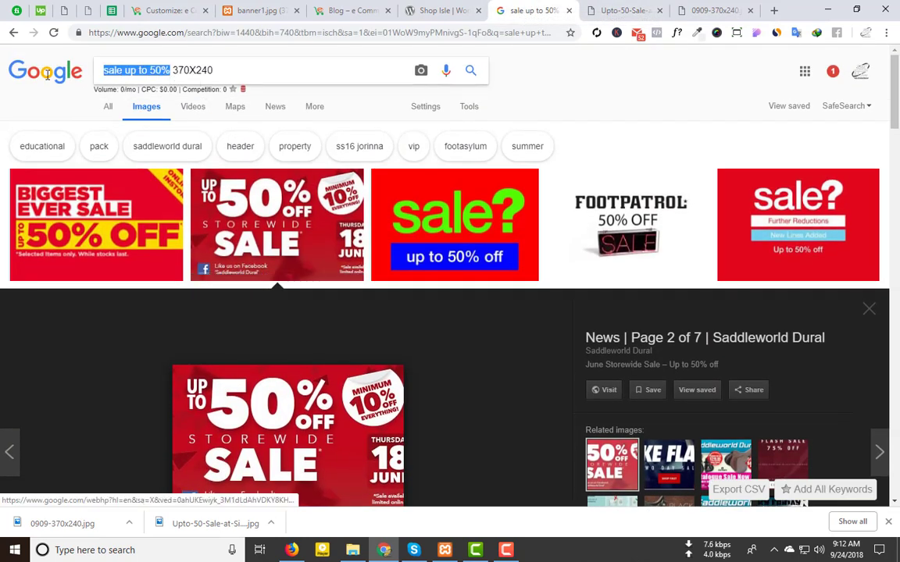
text(mal)
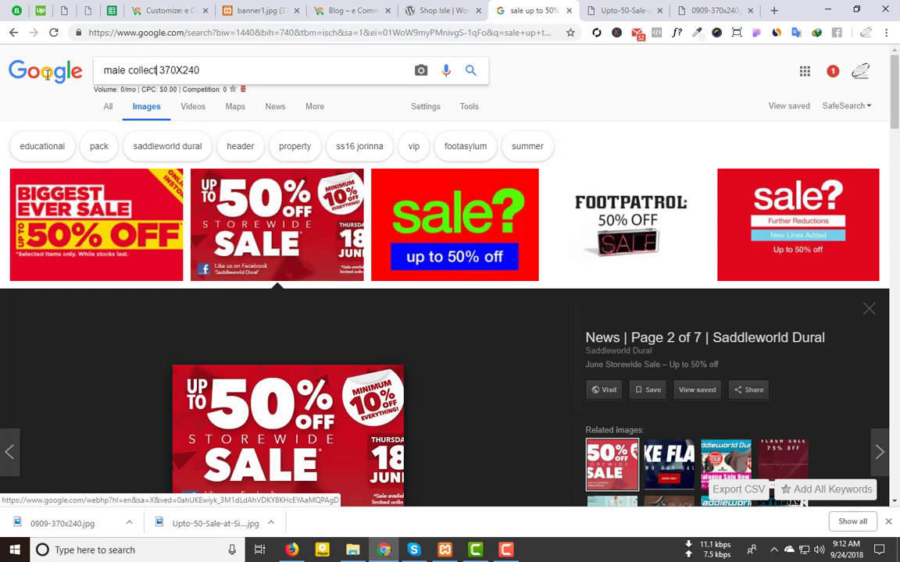
text(e collection)
key(Return)
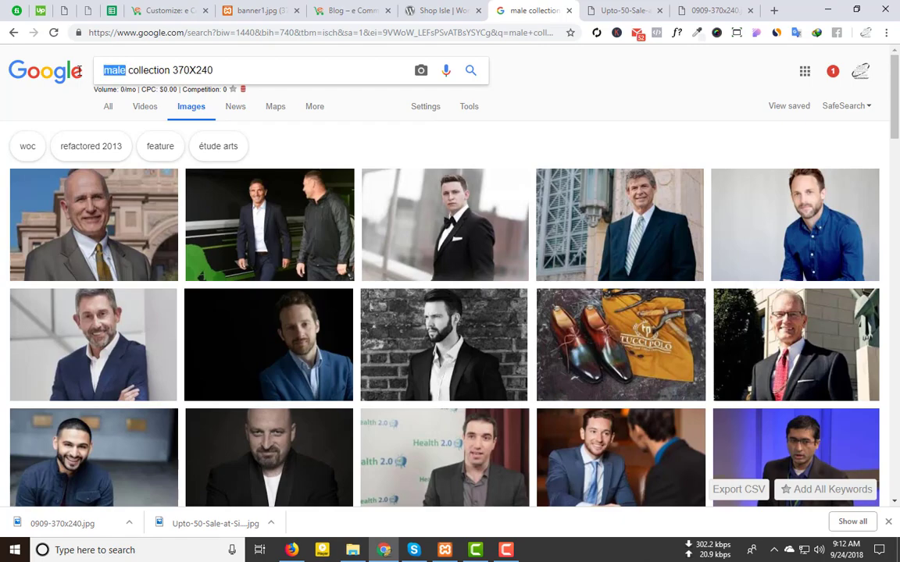
Step: Refine the search to 'man collection ecommerce 370X240' and scroll through the image results
text(man)
key(Return)
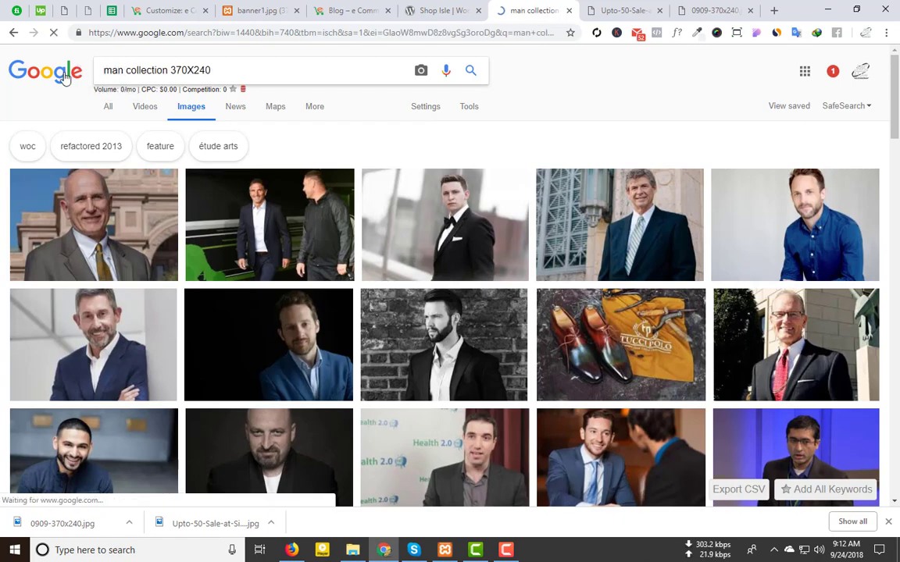
scroll(316, 344, down, 4)
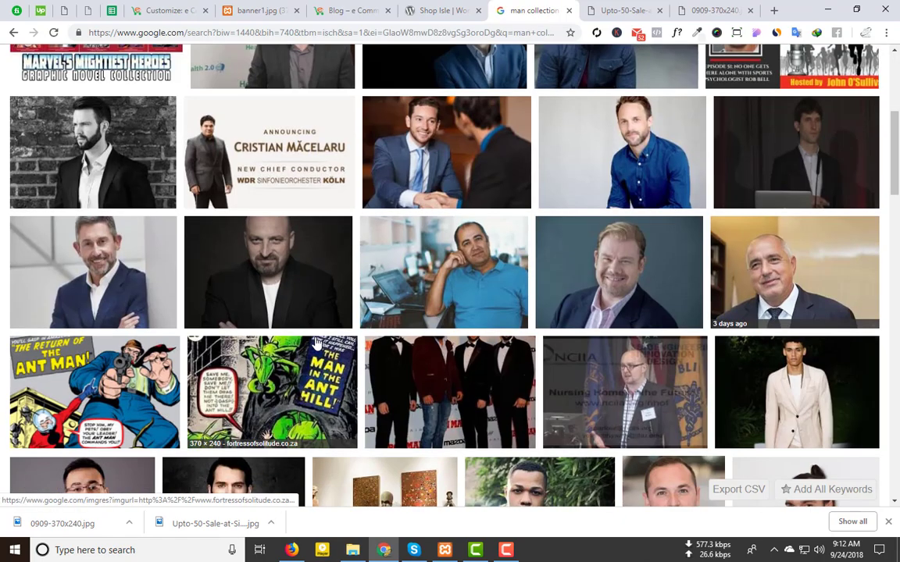
scroll(316, 343, up, 4)
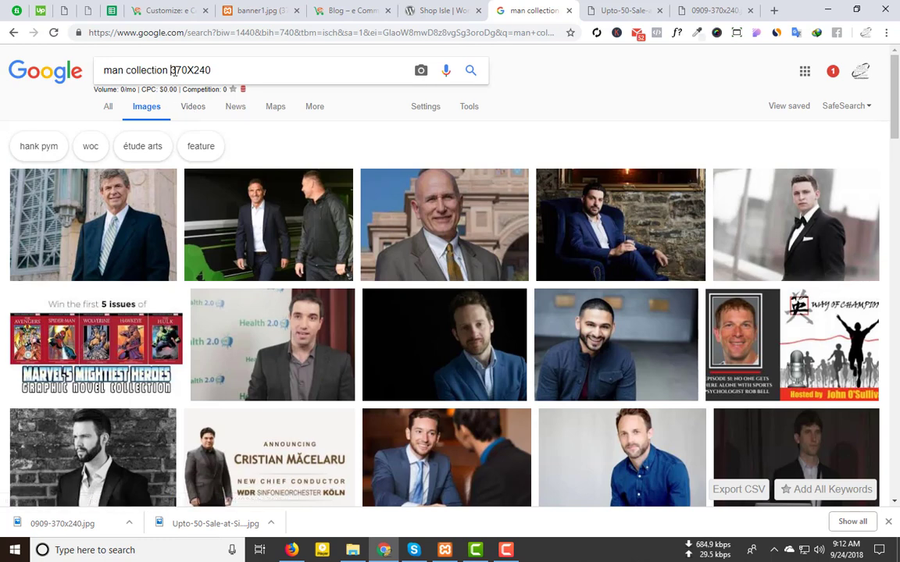
text(ecommerce)
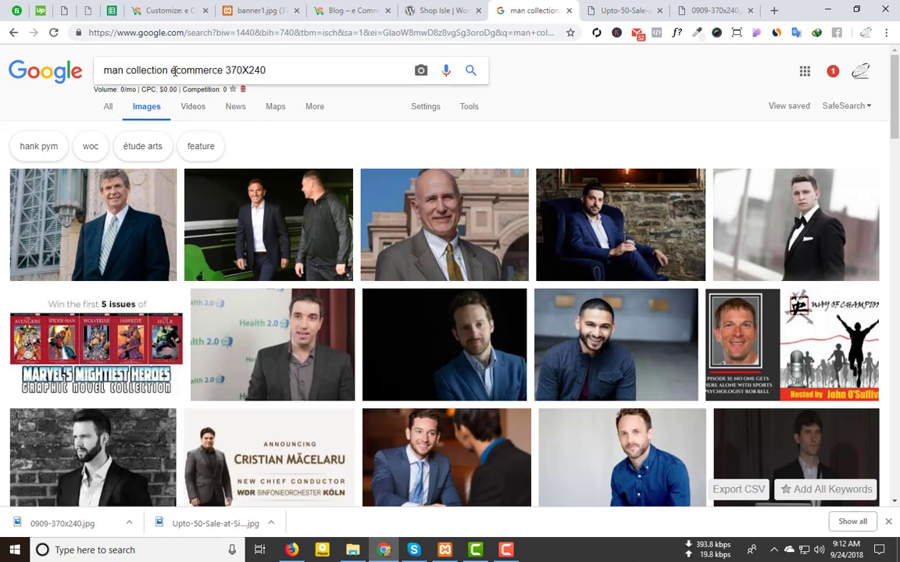
key(Return)
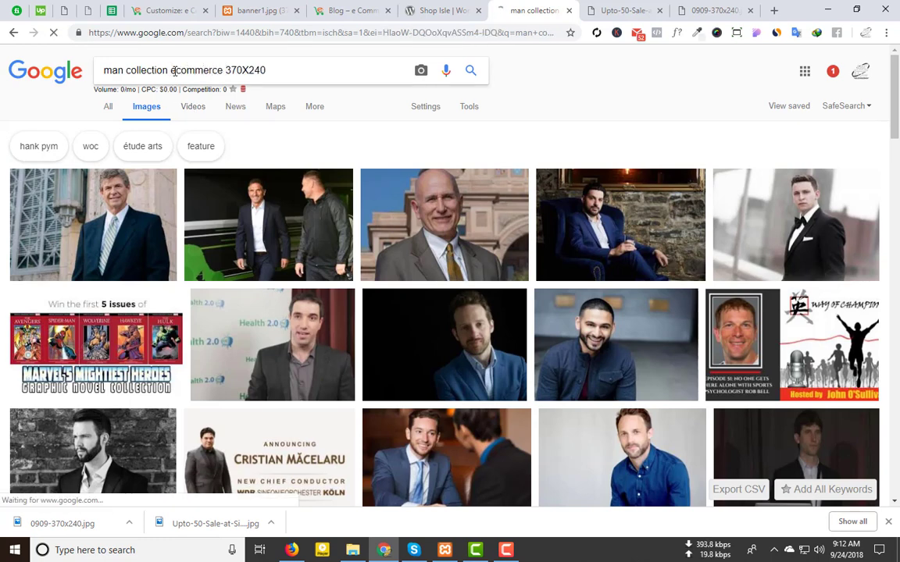
scroll(588, 238, down, 3)
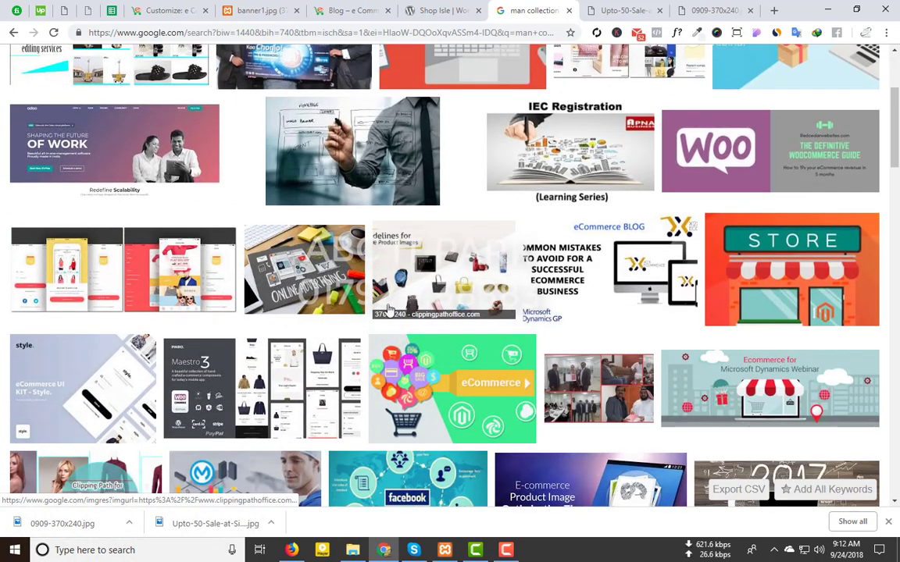
scroll(388, 310, down, 4)
scroll(388, 310, down, 3)
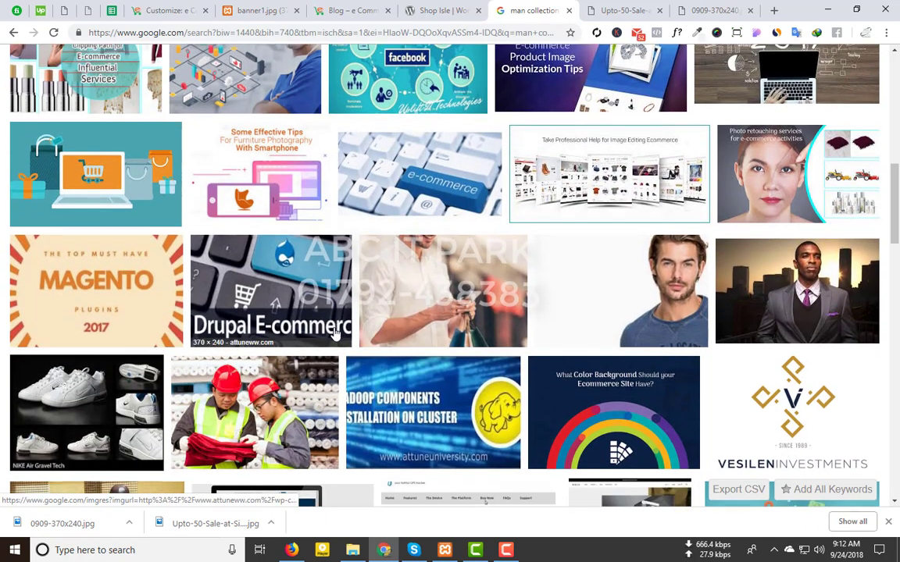
scroll(329, 328, down, 4)
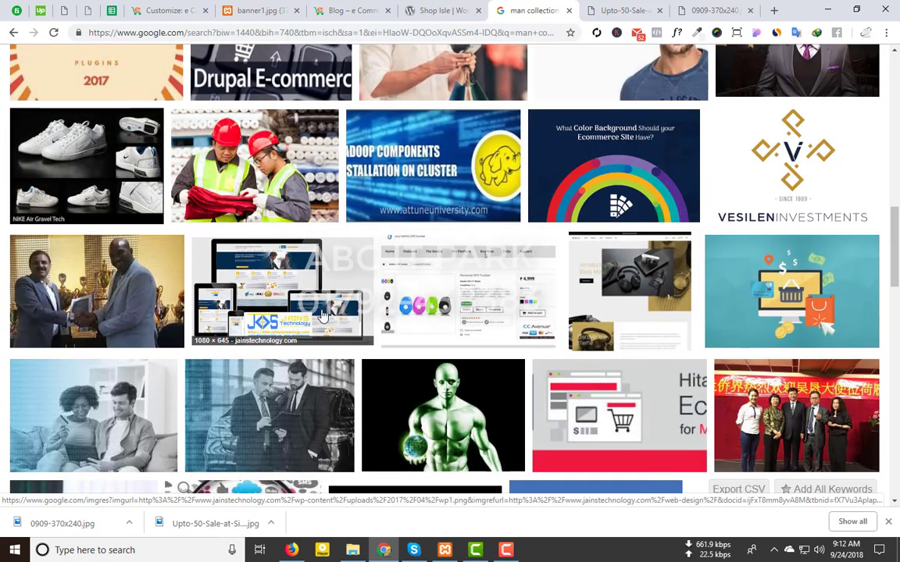
scroll(320, 311, up, 10)
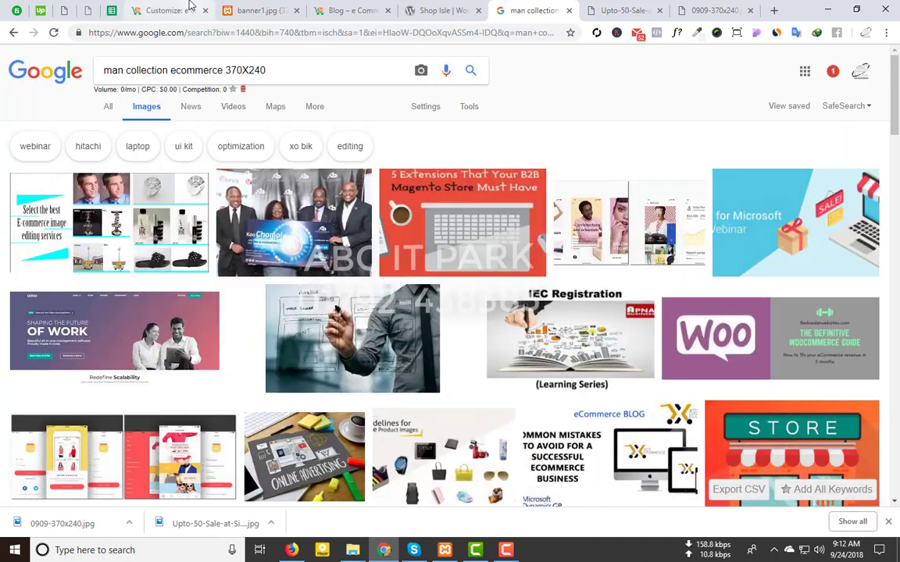
click(185, 9)
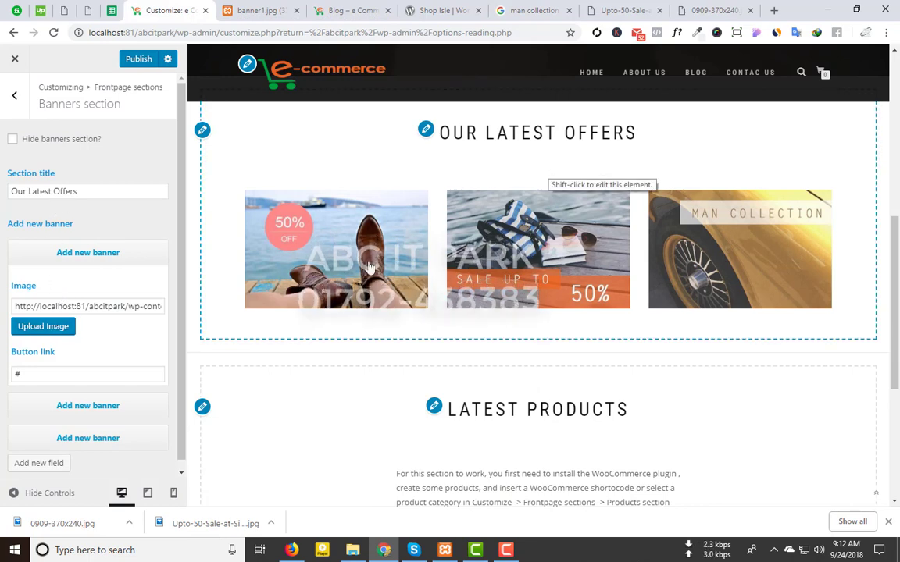
Step: Upload the Upto-50-Sale image and insert it as the first banner's image
click(37, 331)
click(181, 108)
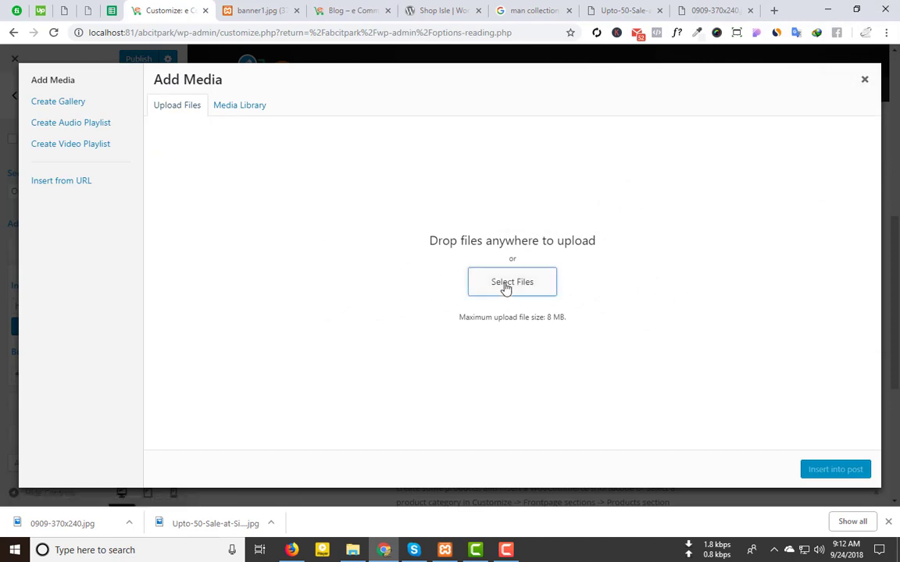
click(508, 283)
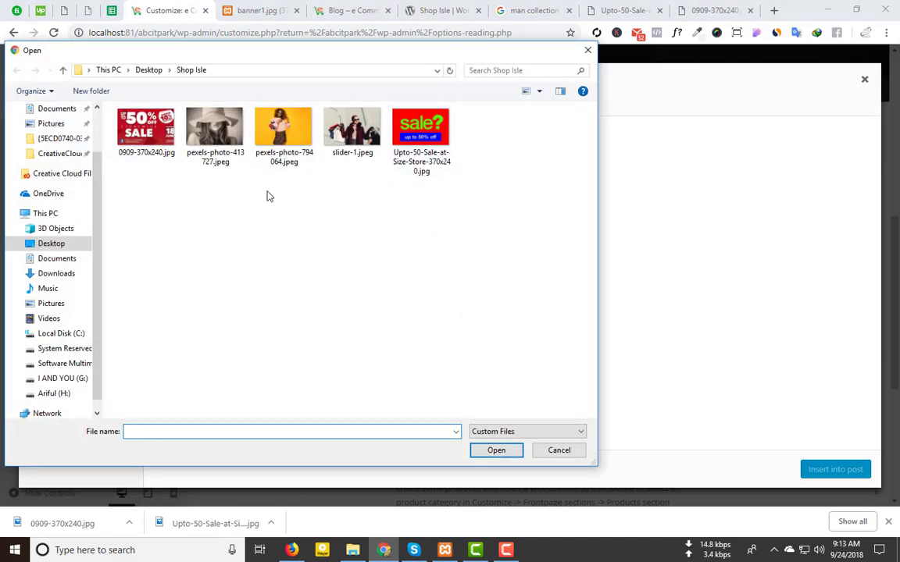
double_click(437, 151)
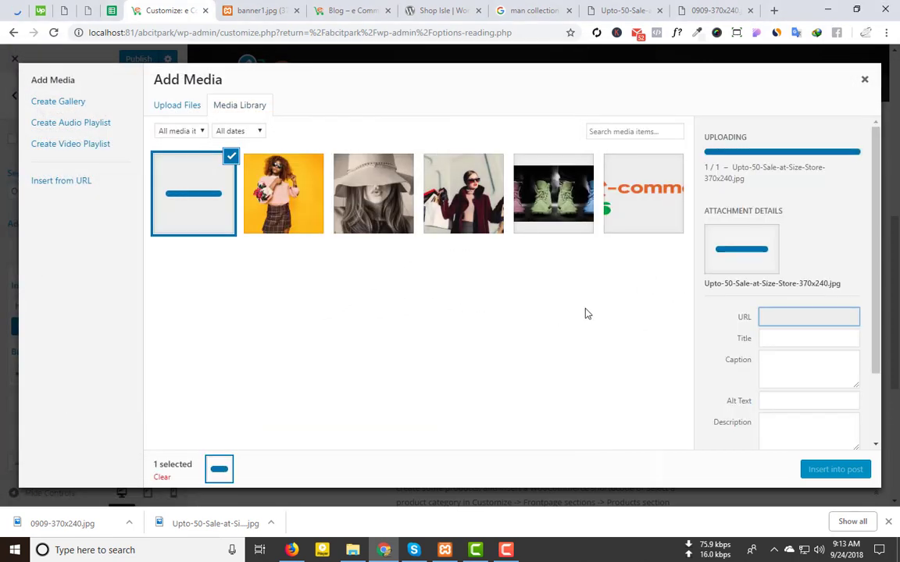
click(835, 469)
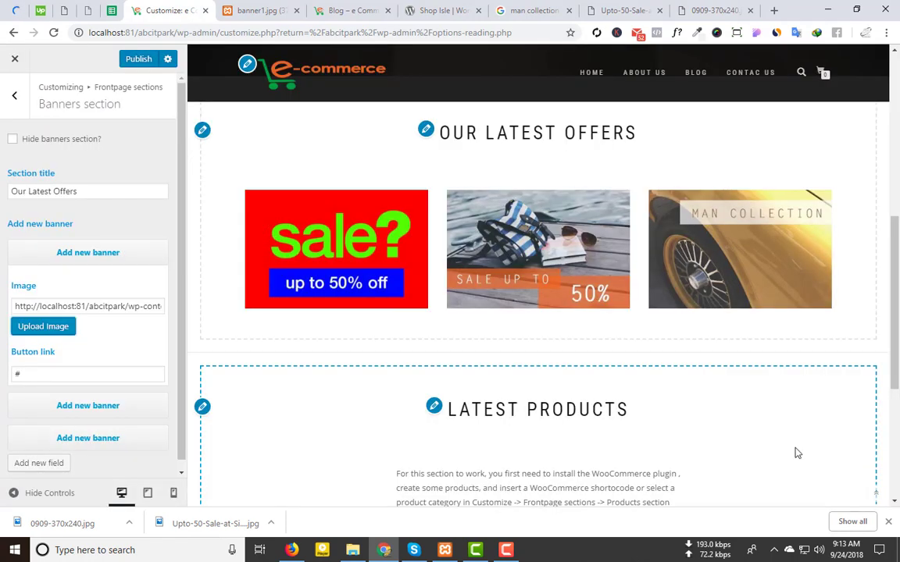
scroll(73, 364, down, 1)
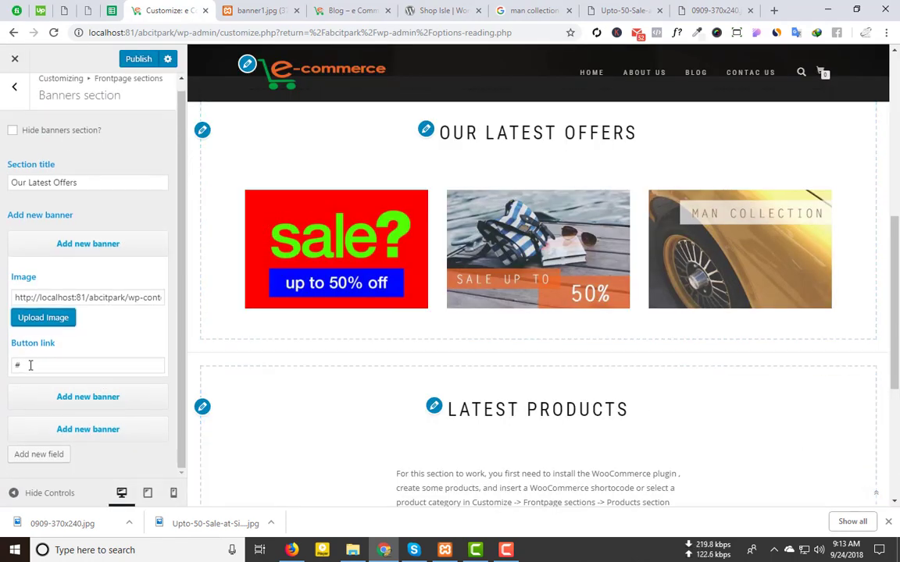
click(68, 241)
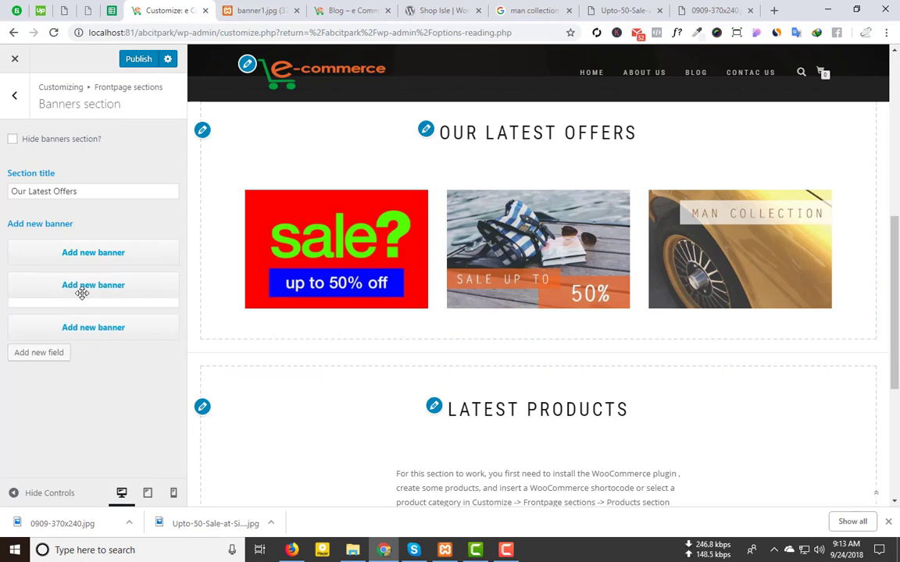
Step: Upload 0909-370x240.jpg and insert it as the second banner's image
click(84, 285)
click(45, 363)
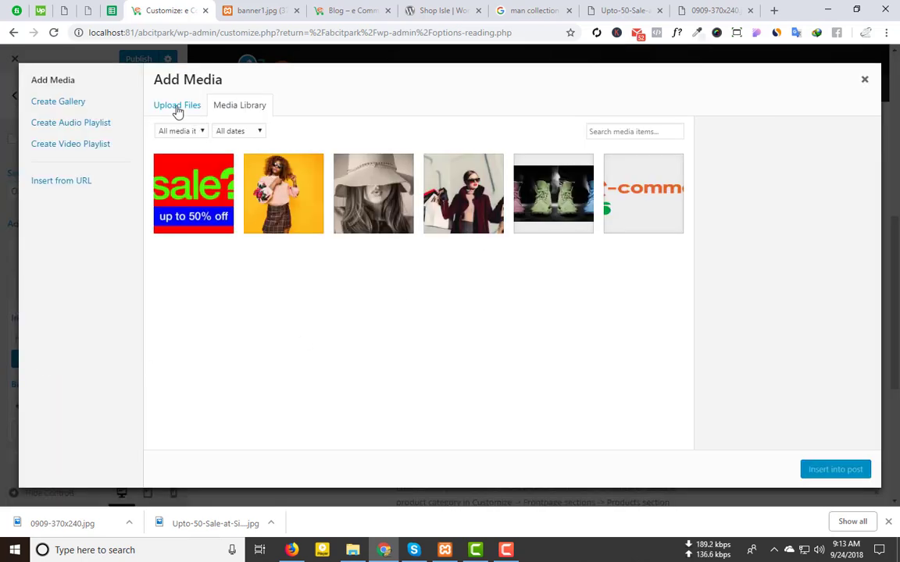
click(178, 112)
click(536, 282)
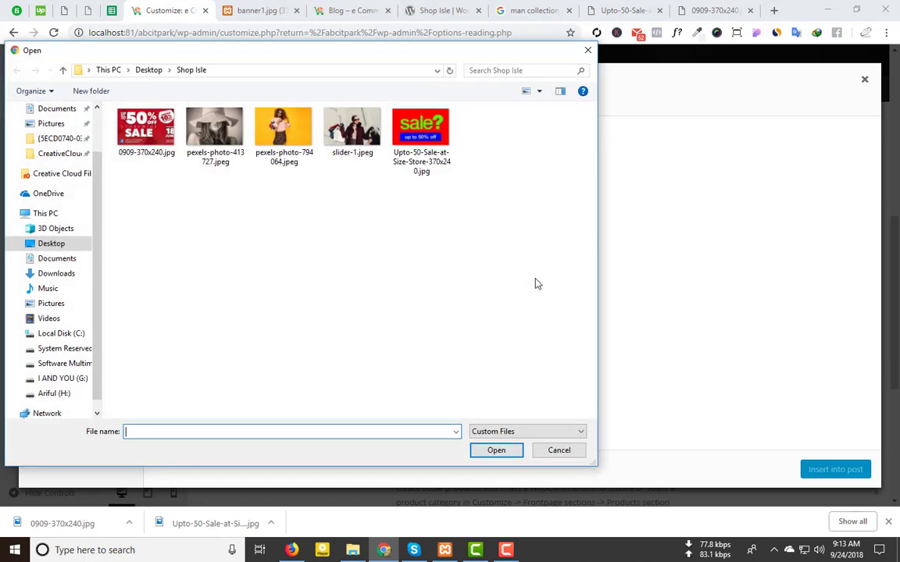
click(147, 134)
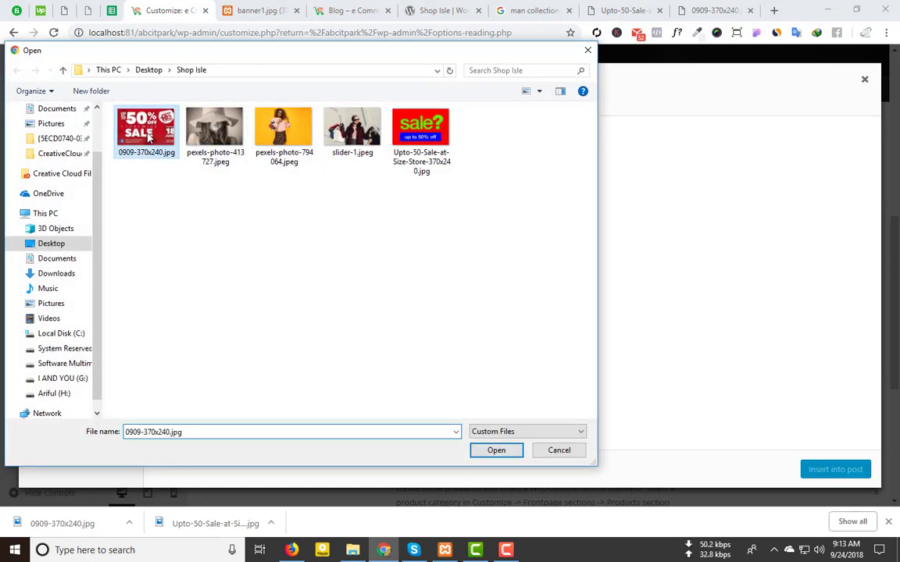
double_click(147, 135)
click(834, 469)
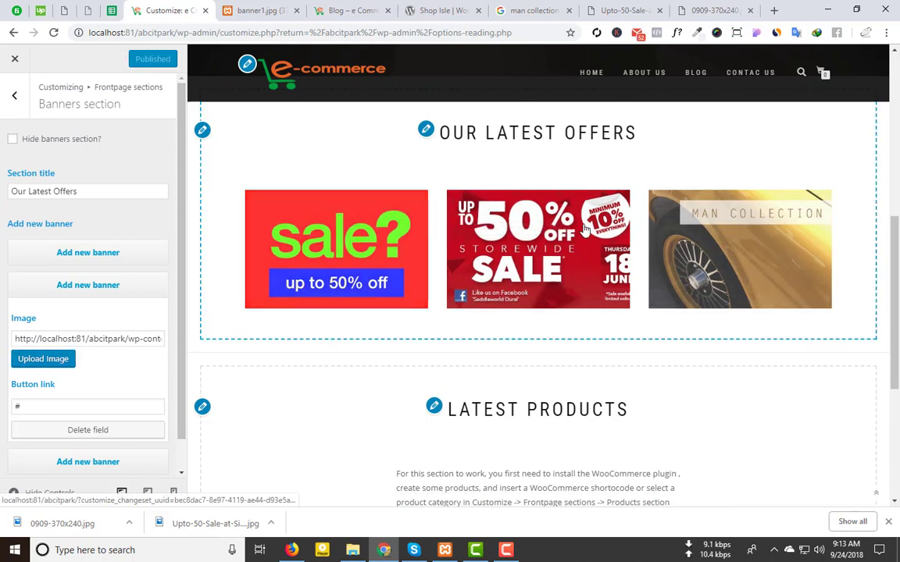
Step: Inspect the Products section's WooCommerce shortcode field and product category list without changing them
click(10, 97)
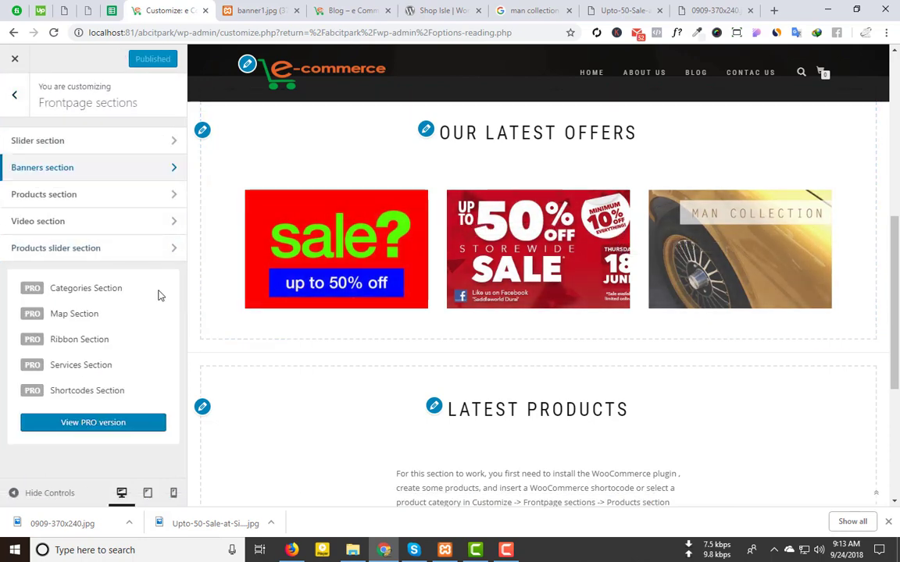
click(84, 194)
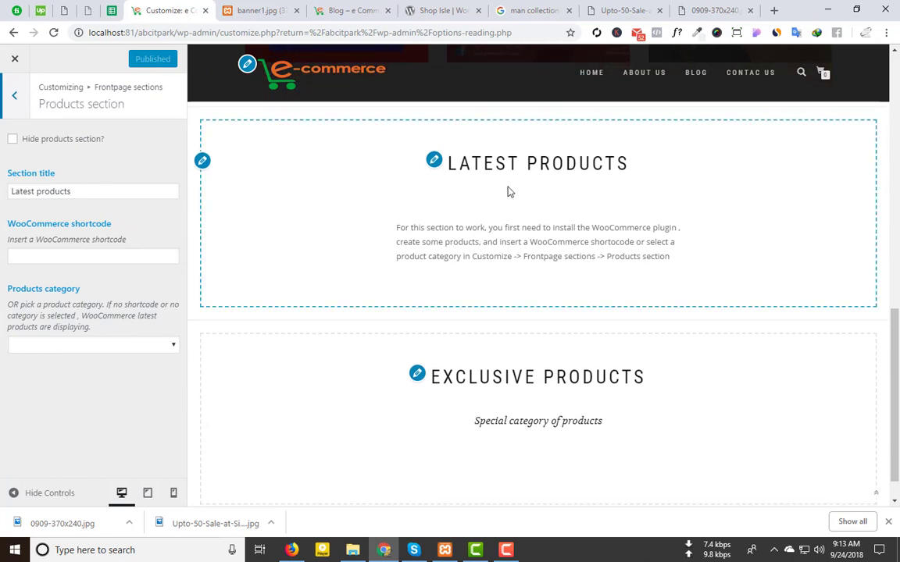
click(60, 257)
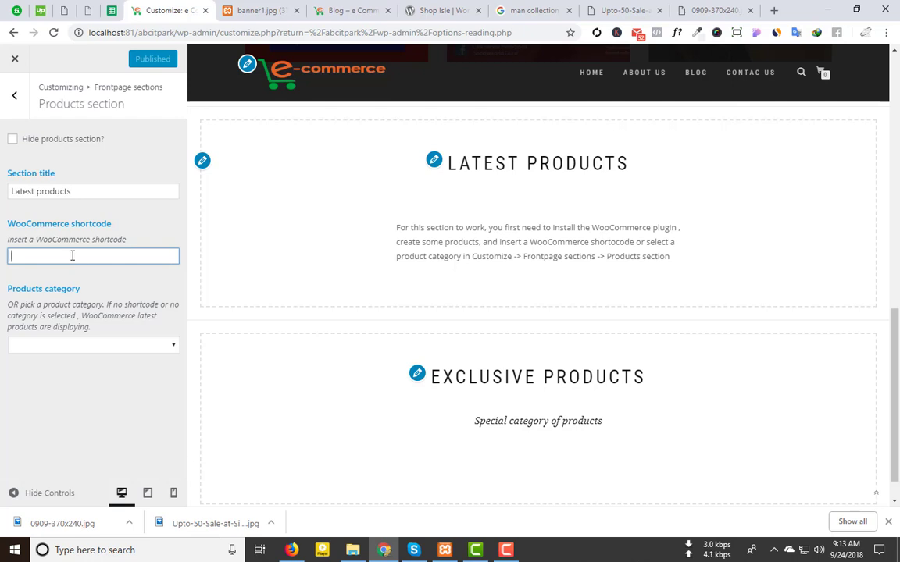
click(144, 348)
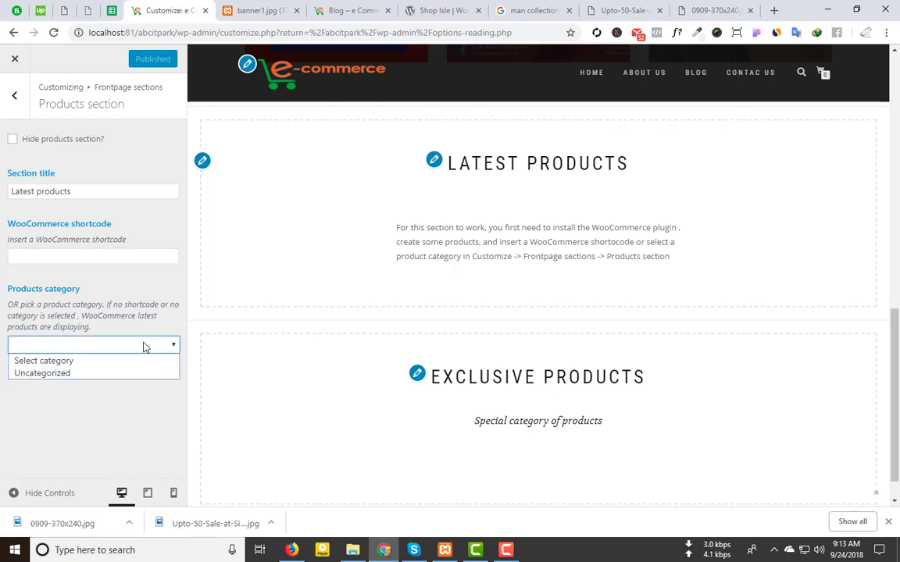
click(71, 415)
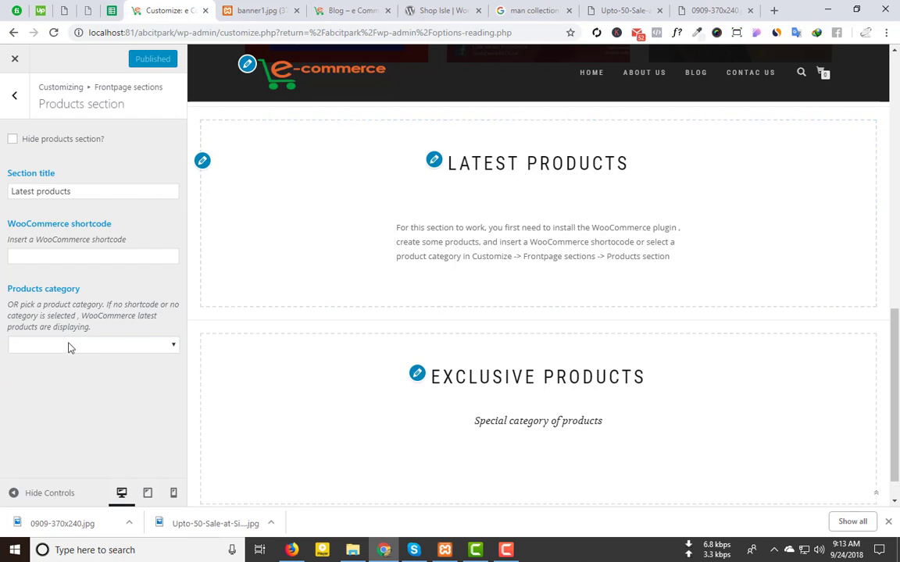
click(68, 345)
scroll(505, 309, down, 1)
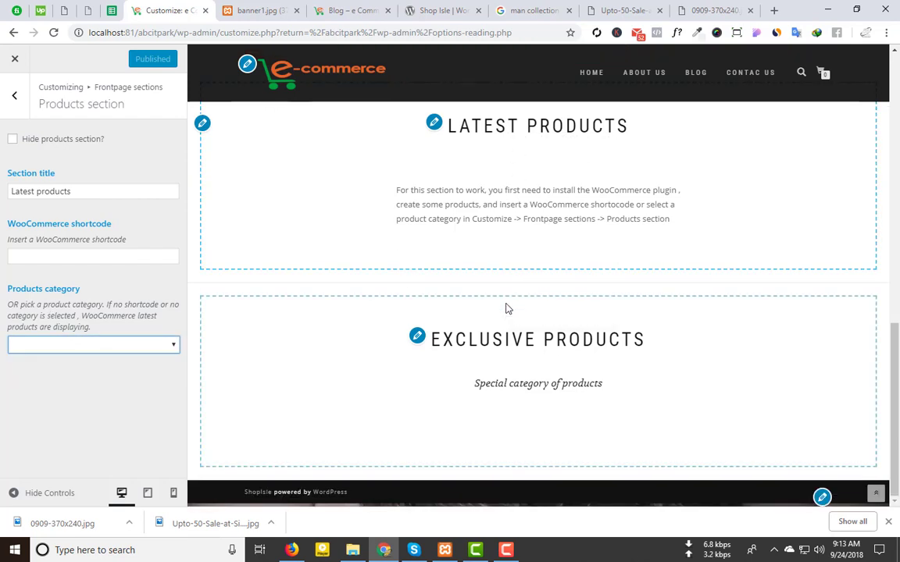
Step: Open the Video section settings from the front page sections list
click(22, 96)
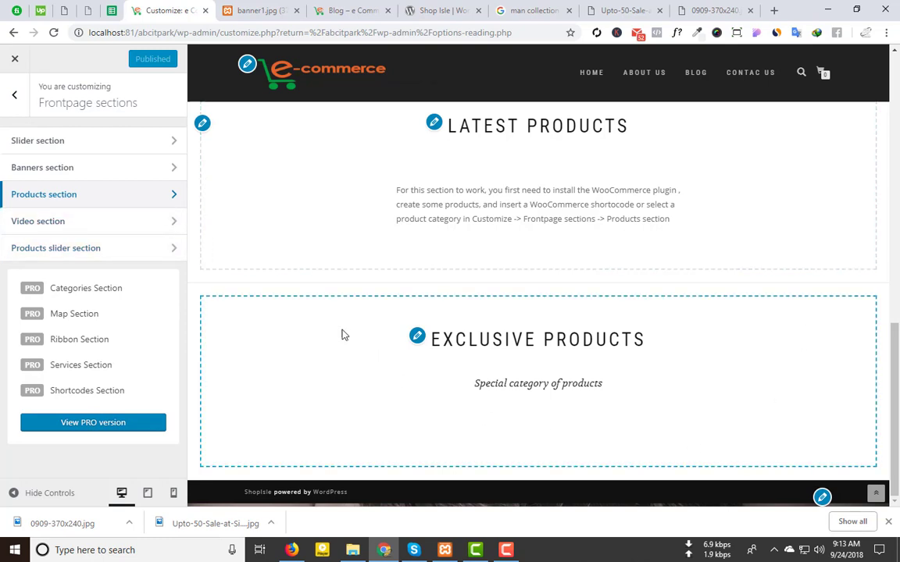
click(56, 230)
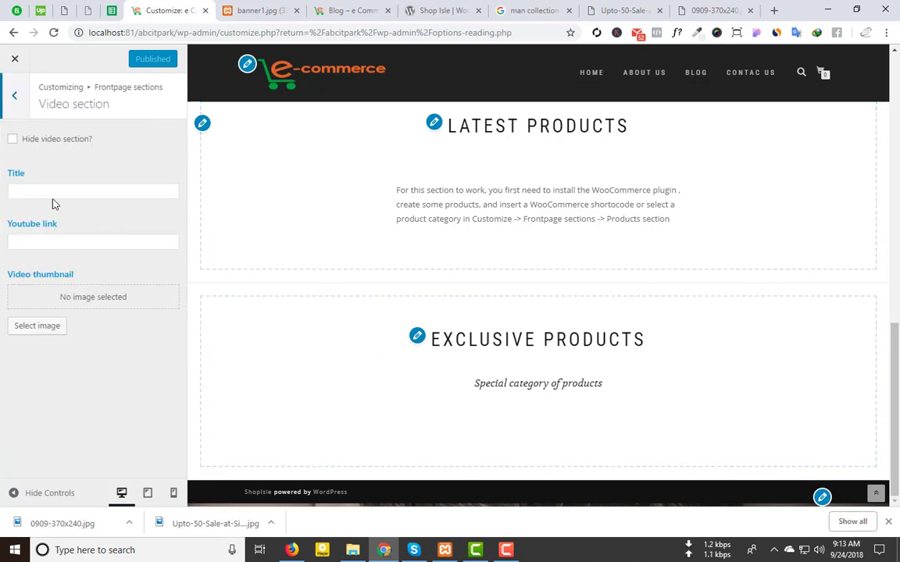
click(342, 8)
Step: Open the Shop Isle theme homepage, close the three old image tabs, and launch the live demo
click(447, 7)
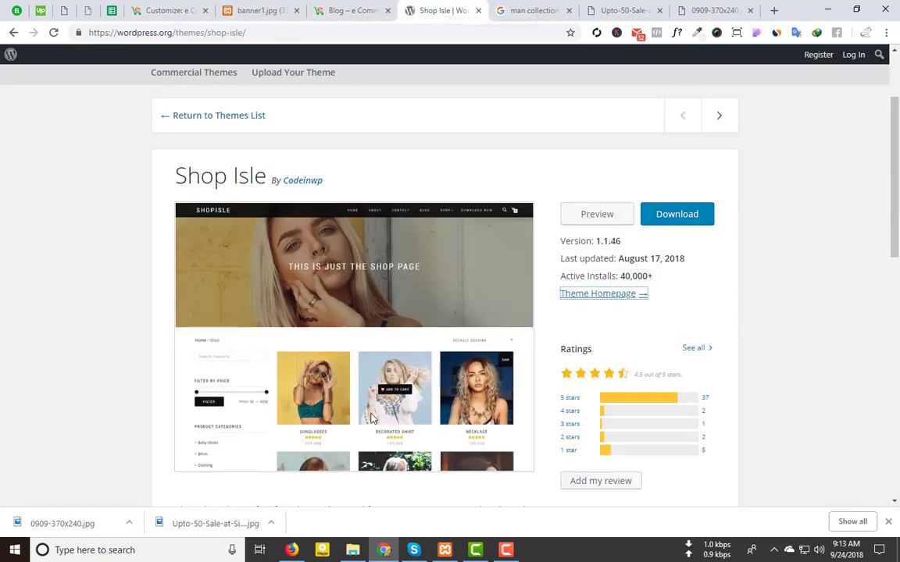
middle_click(594, 295)
click(478, 8)
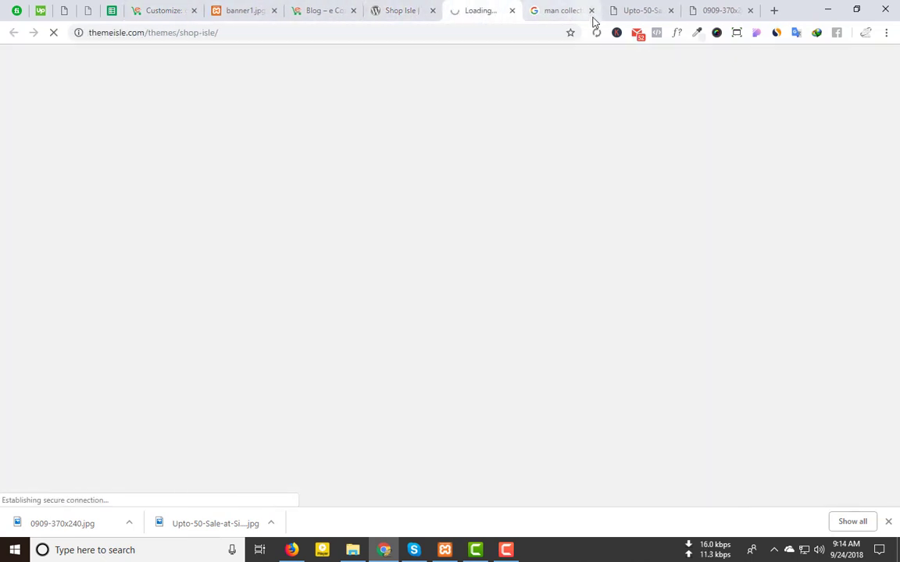
click(592, 11)
click(592, 11)
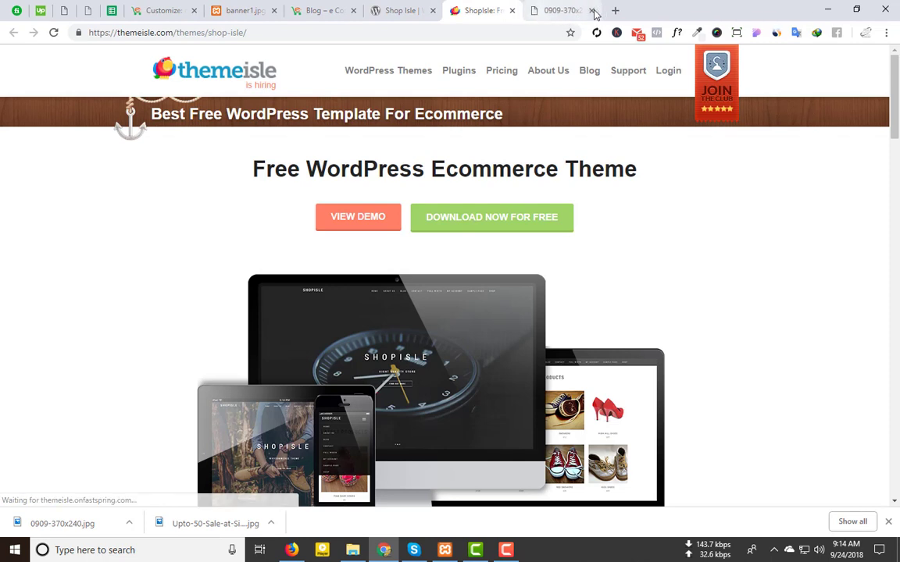
click(592, 11)
click(357, 216)
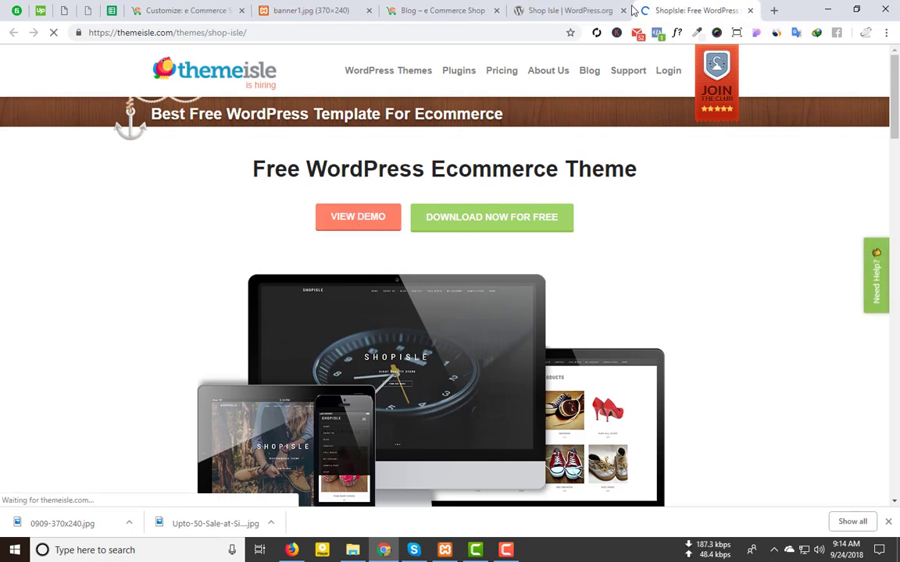
click(622, 10)
Step: Scroll the Shop Isle demo to its video banner
scroll(486, 204, down, 10)
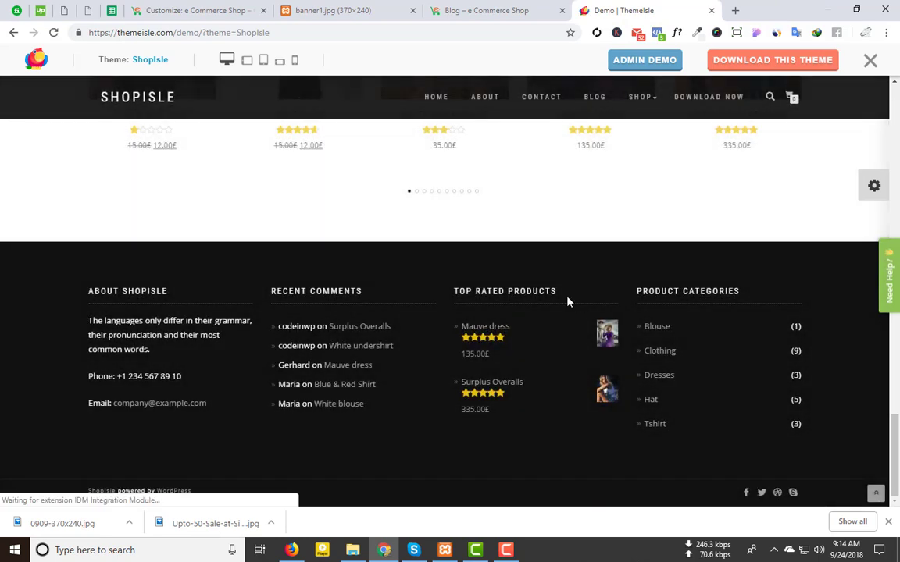
scroll(566, 297, up, 10)
scroll(547, 287, down, 5)
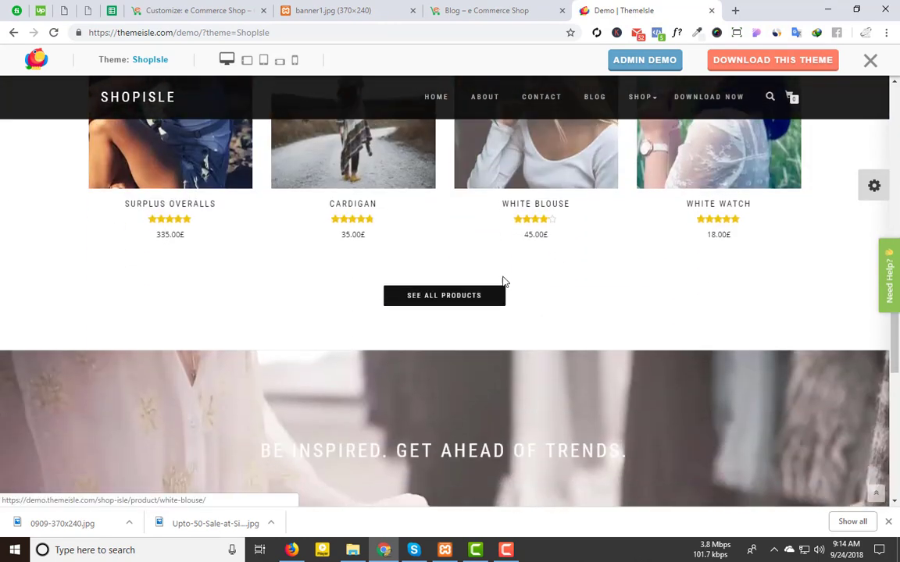
scroll(422, 267, down, 6)
scroll(445, 252, up, 3)
scroll(445, 252, up, 2)
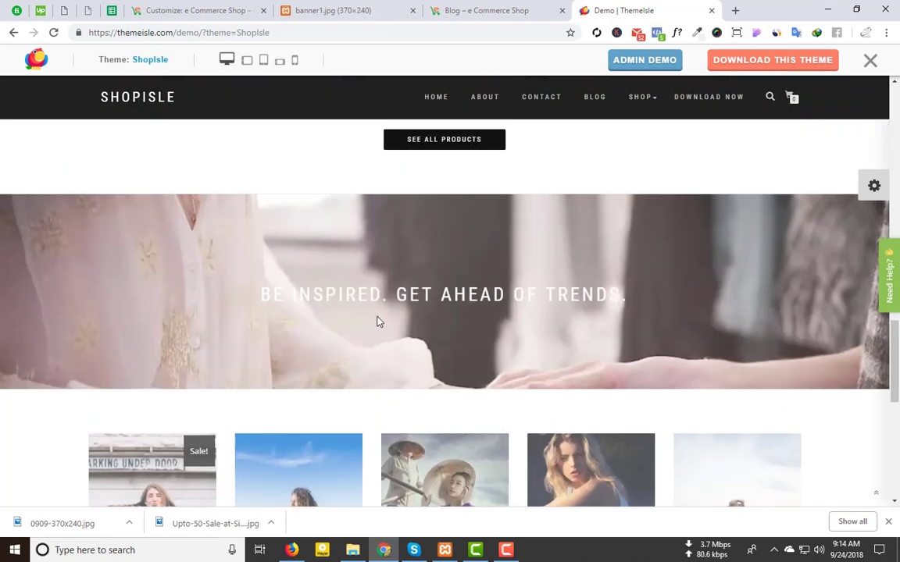
drag(370, 296, 340, 260)
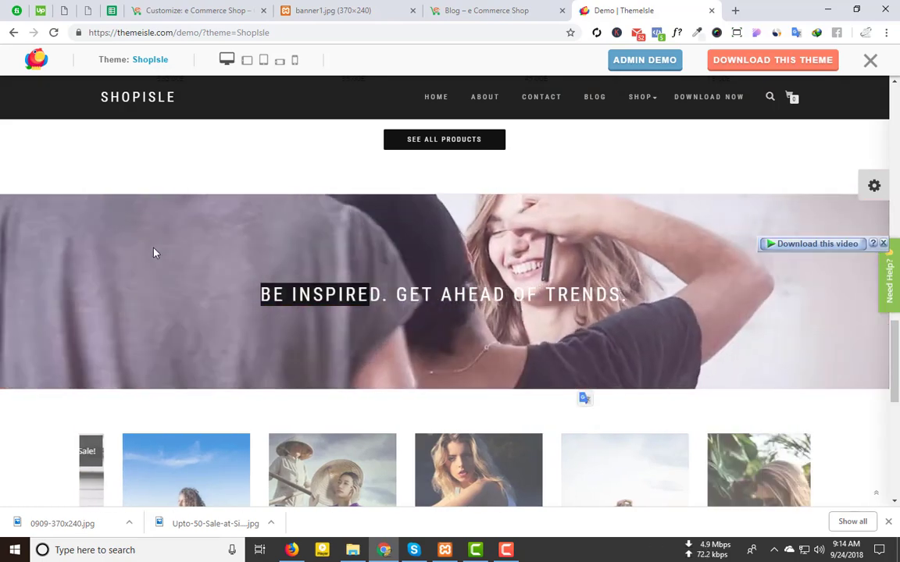
Step: Inspect the video banner's code and copy the iframe's YouTube embed address
right_click(180, 242)
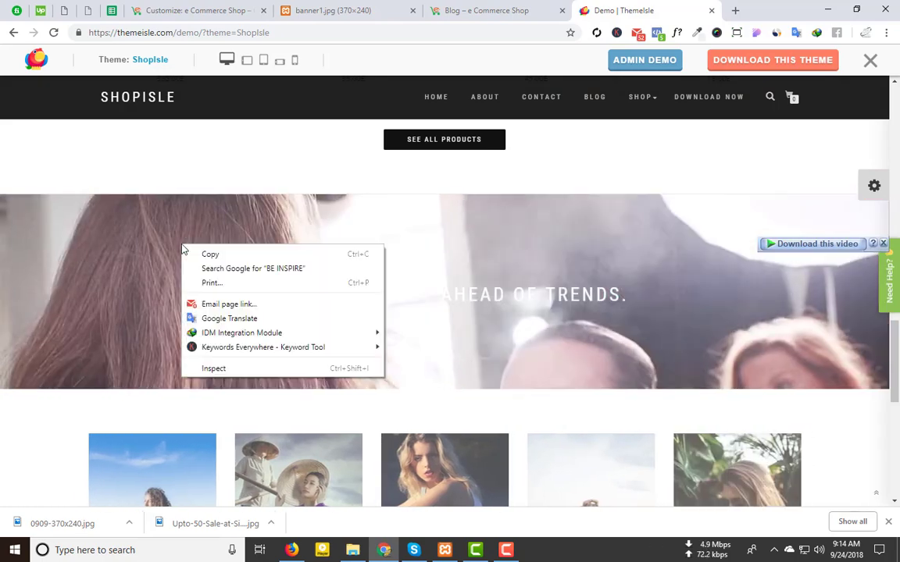
click(554, 217)
click(413, 243)
right_click(413, 243)
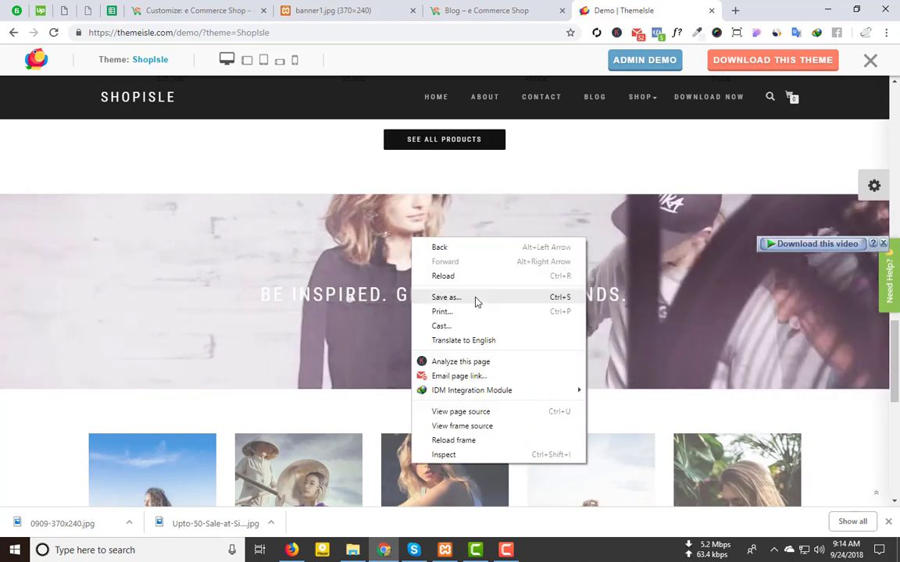
click(450, 452)
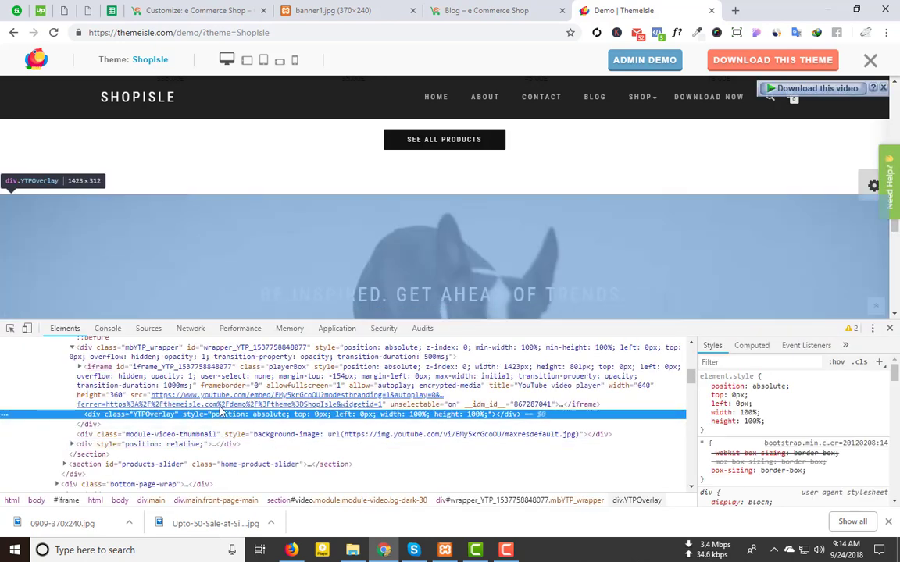
double_click(279, 396)
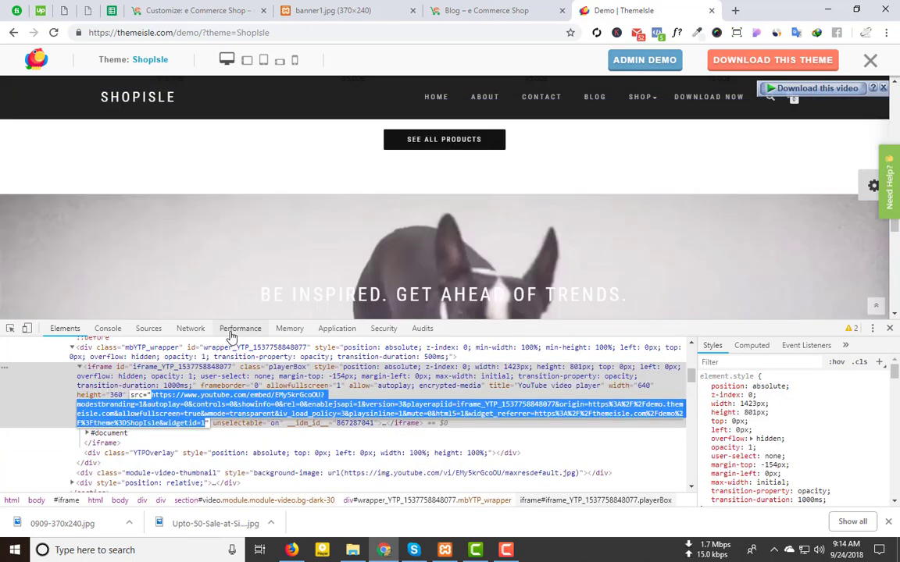
click(196, 10)
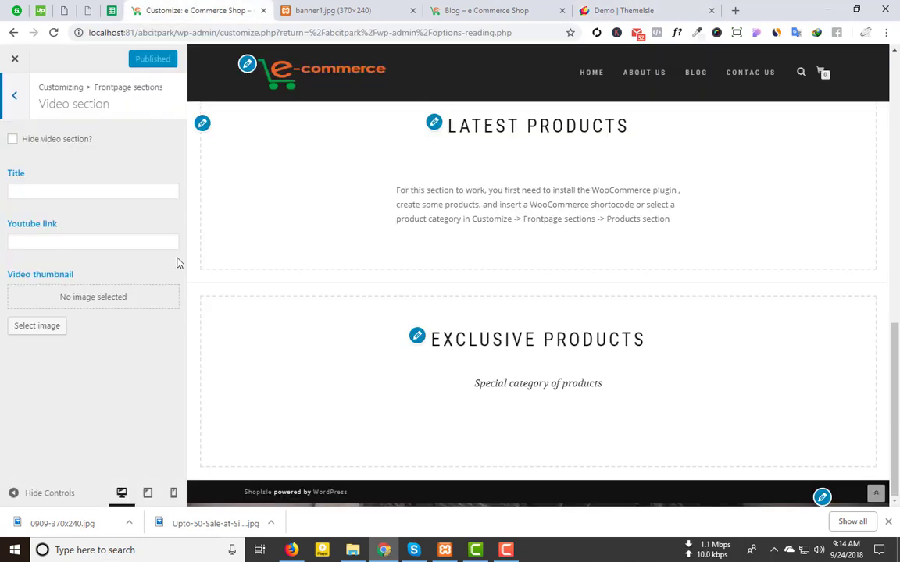
Step: Paste the copied YouTube embed address into the Youtube link field
click(110, 241)
key(ctrl+v)
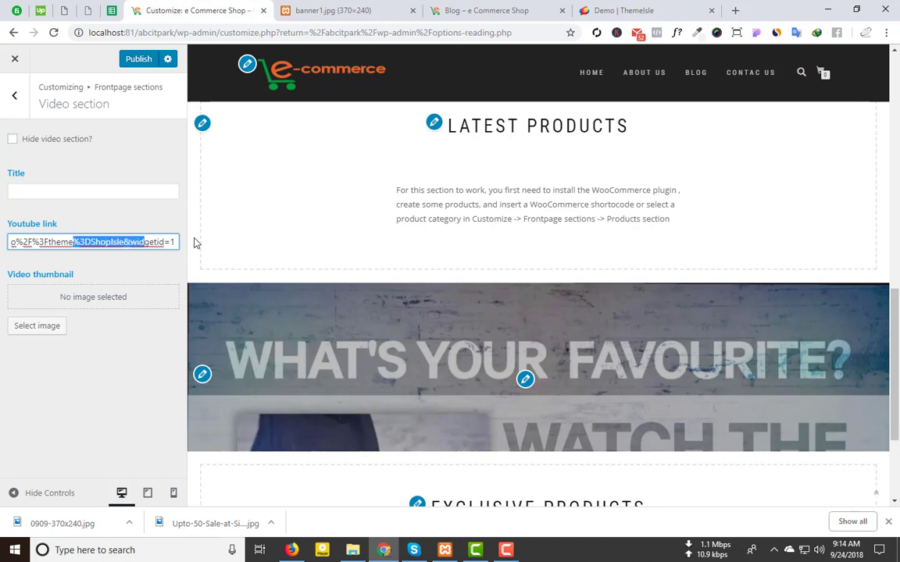
drag(195, 243, 235, 254)
scroll(469, 296, down, 2)
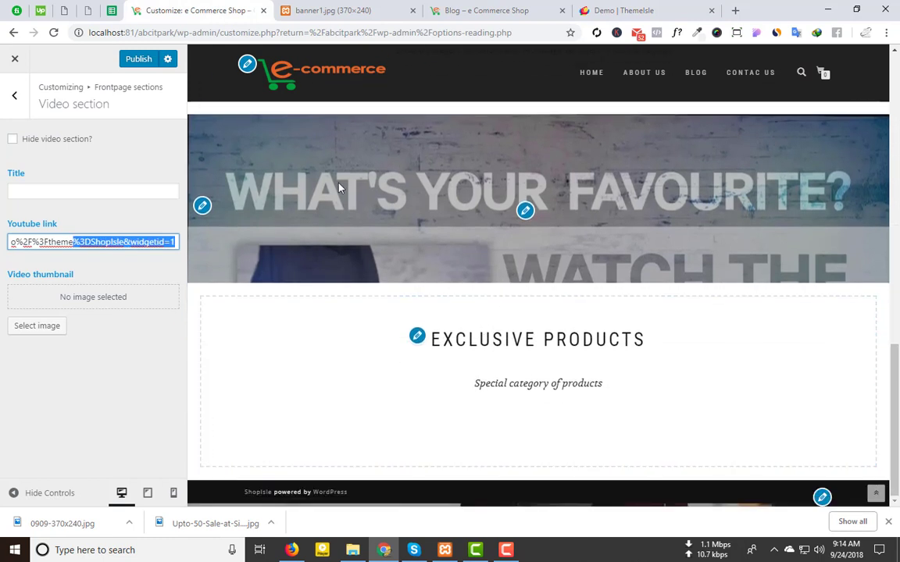
key(Delete)
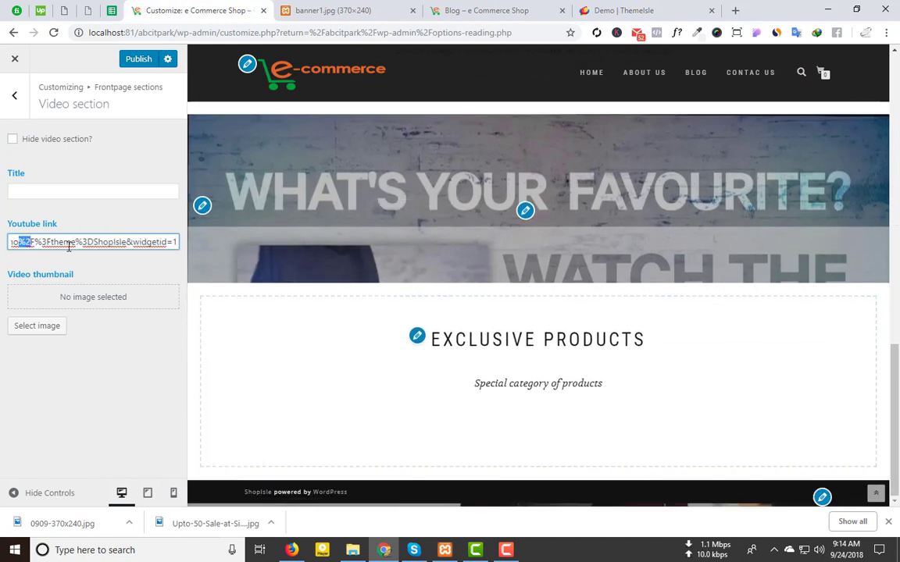
key(ctrl+a)
key(Home)
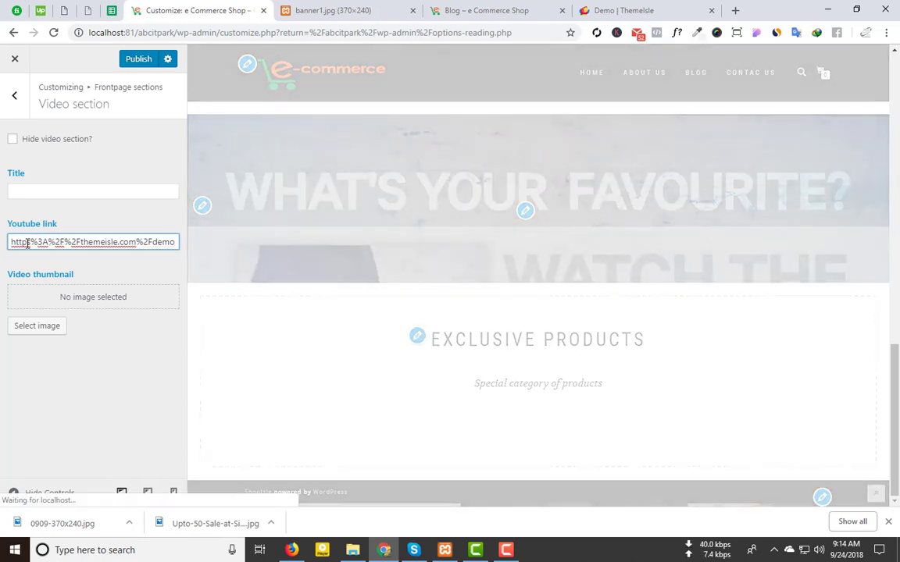
Step: Trim the referrer and playerapiid parameters from the end of the link
drag(11, 241, 270, 261)
key(End)
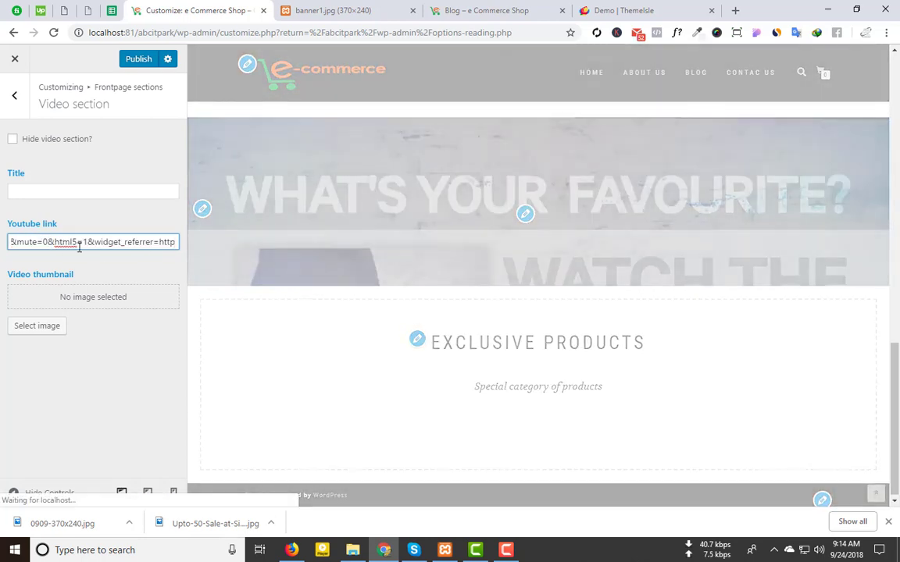
click(80, 241)
key(shift+End)
key(Delete)
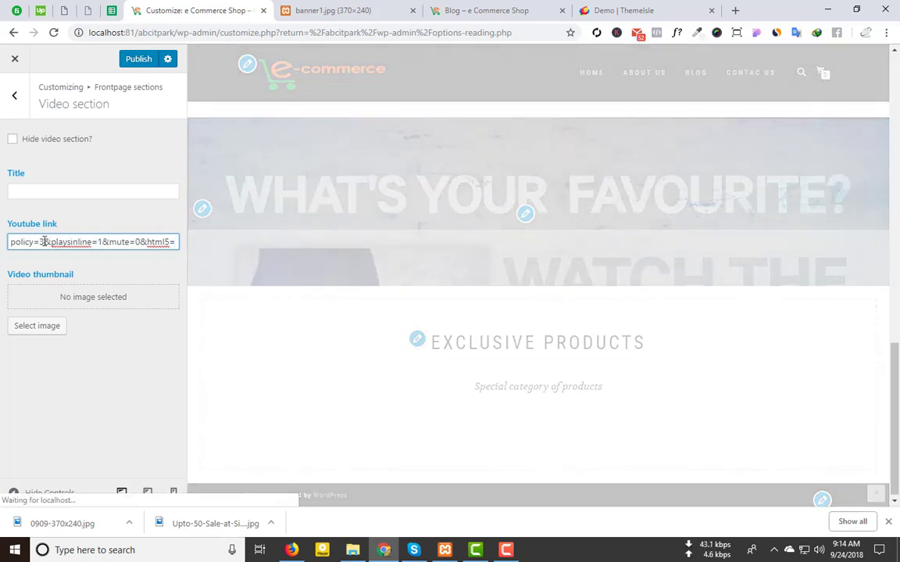
key(ctrl+Left)
key(ctrl+Left)
key(ctrl+Left)
key(ctrl+Left)
key(ctrl+Left)
key(ctrl+Left)
key(ctrl+Left)
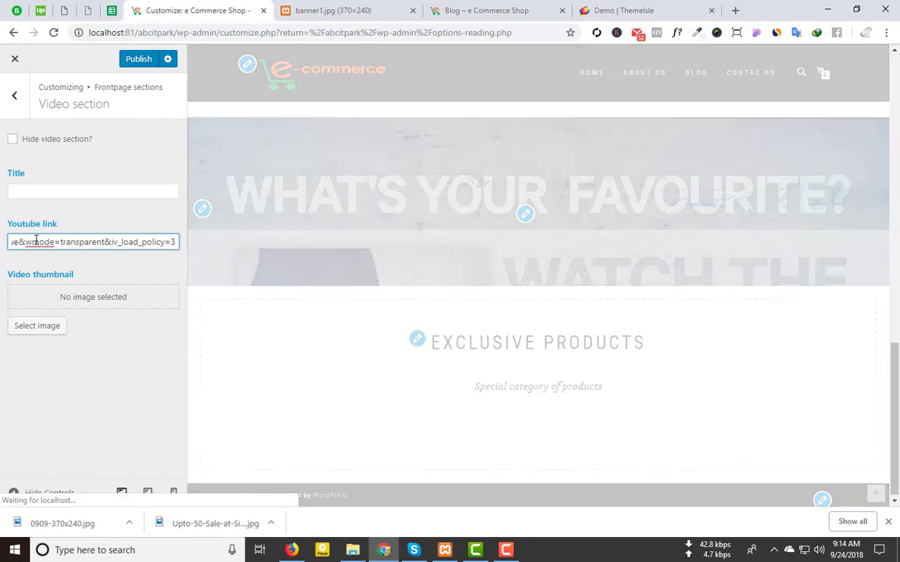
drag(36, 241, 16, 237)
drag(236, 250, 150, 243)
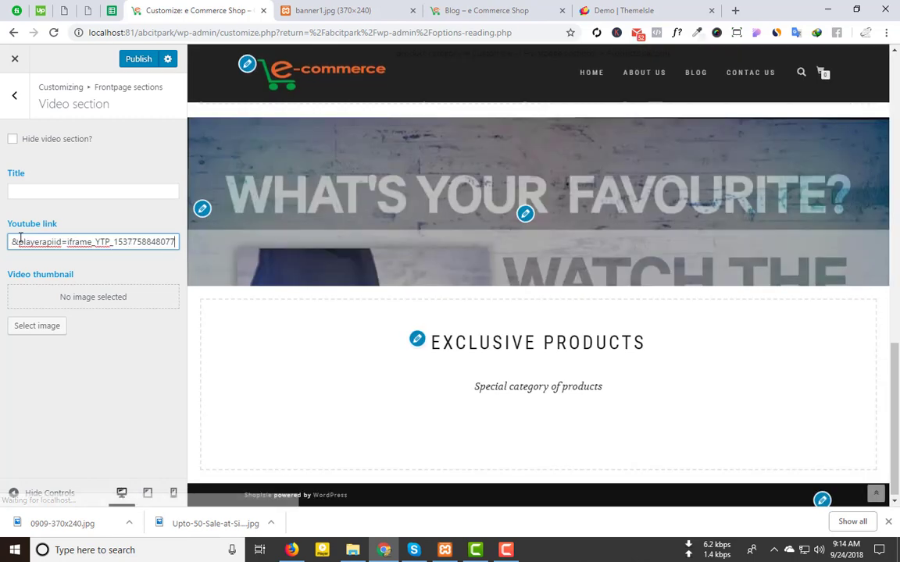
drag(16, 242, 362, 251)
key(BackSpace)
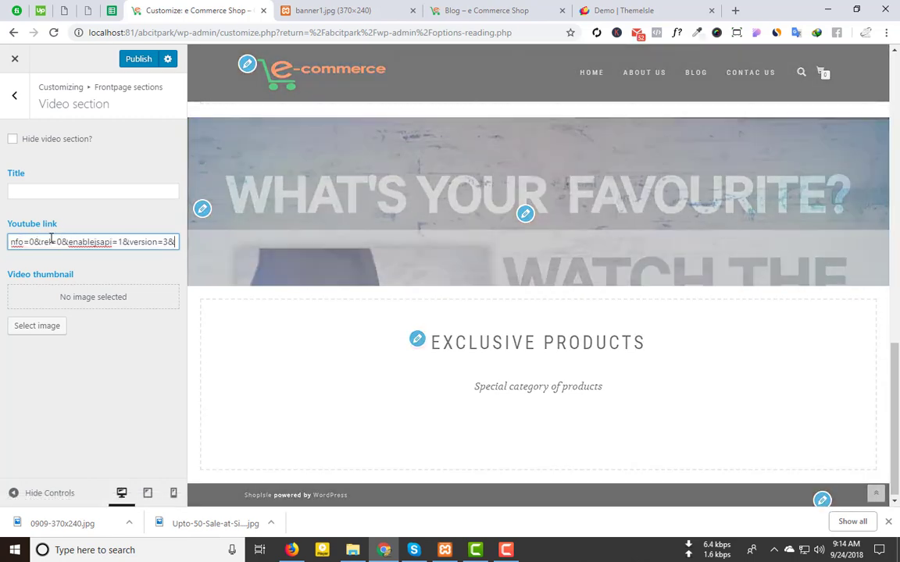
click(135, 255)
mouse_move(142, 242)
mouse_down()
mouse_move(156, 243)
mouse_move(134, 246)
mouse_up()
click(138, 241)
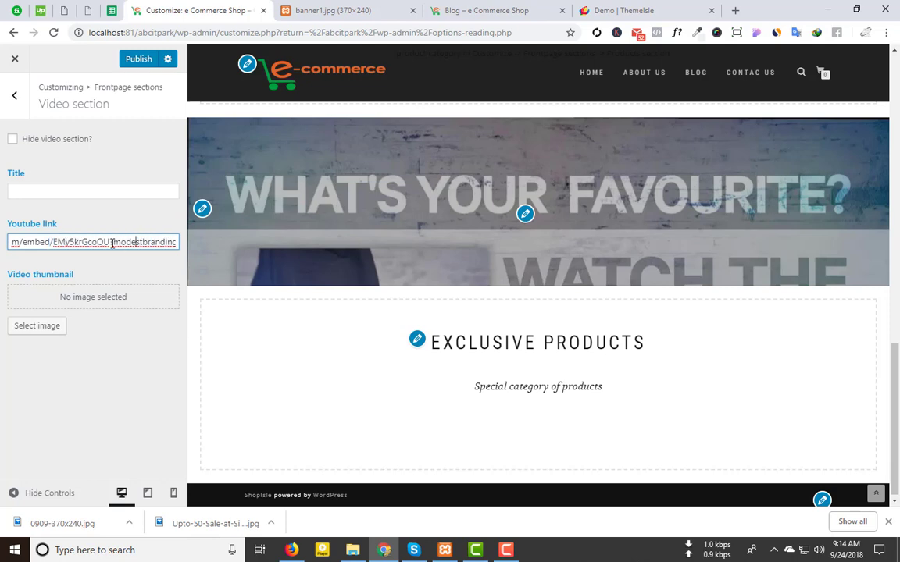
key(shift+End)
key(BackSpace)
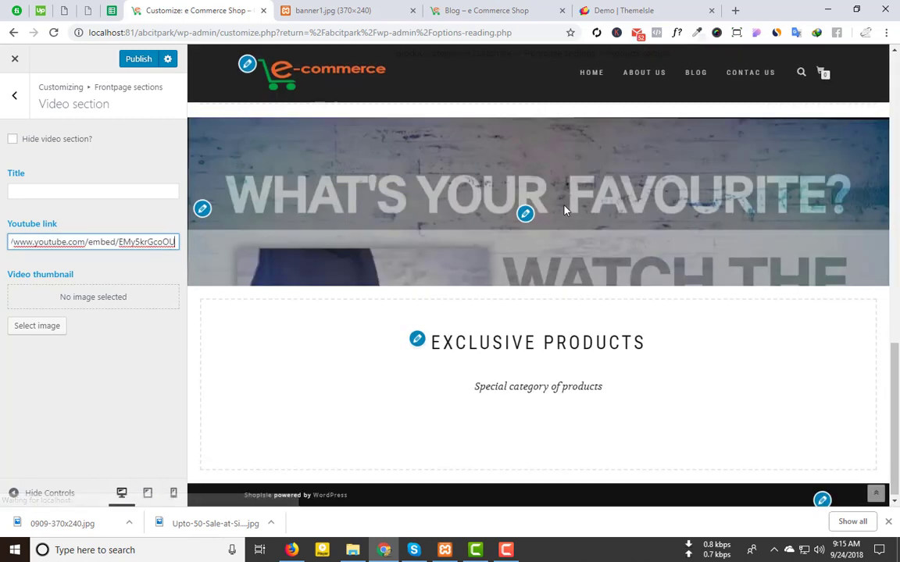
scroll(504, 214, up, 3)
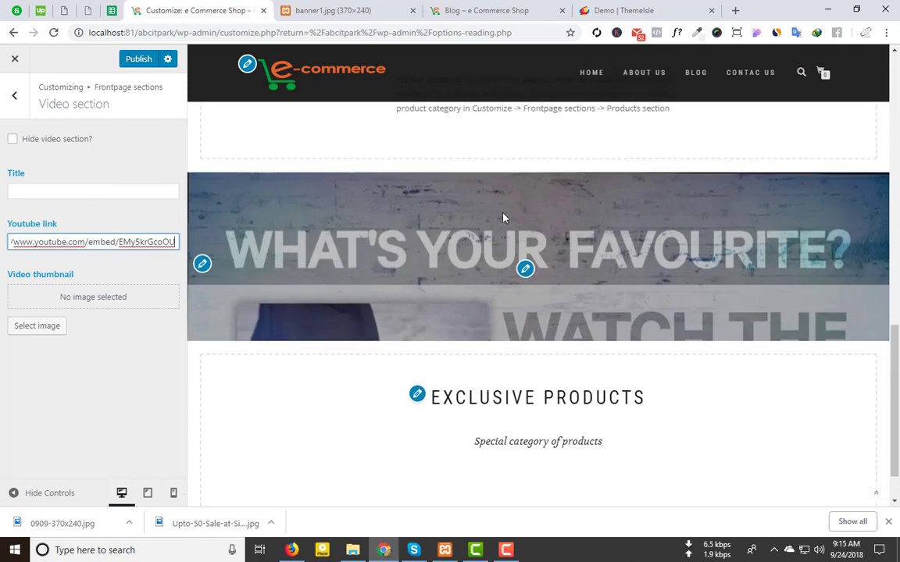
Step: Close the developer tools on the ThemeIsle demo tab and return to the Customizer
click(485, 10)
click(614, 10)
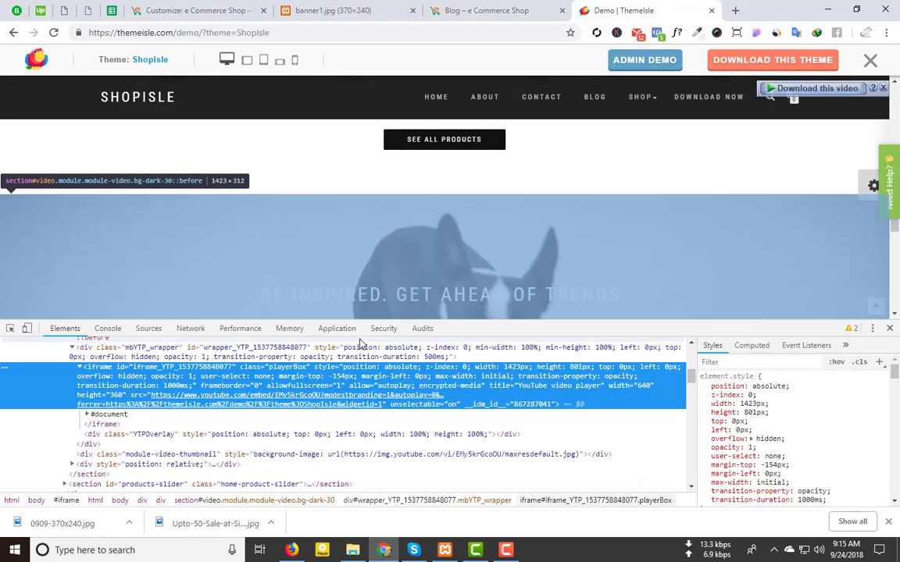
click(890, 328)
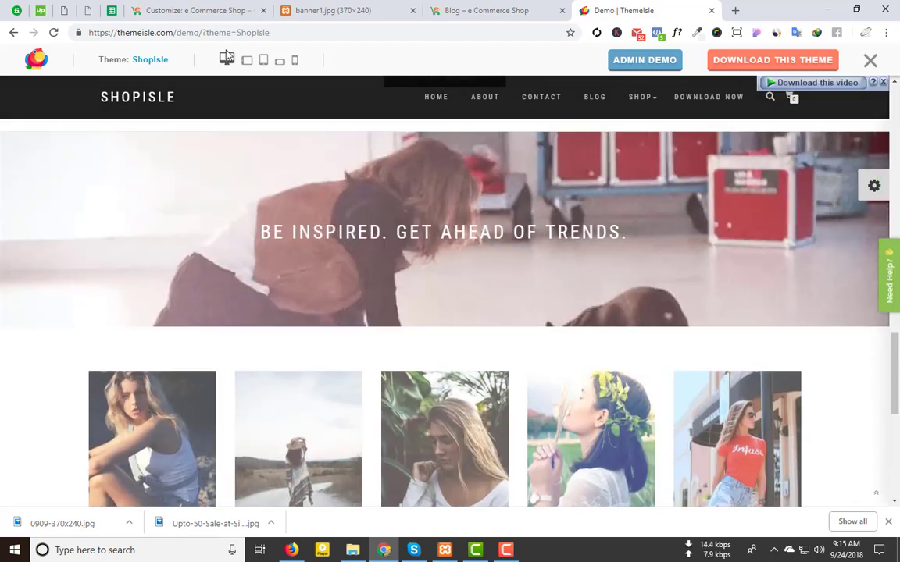
click(195, 10)
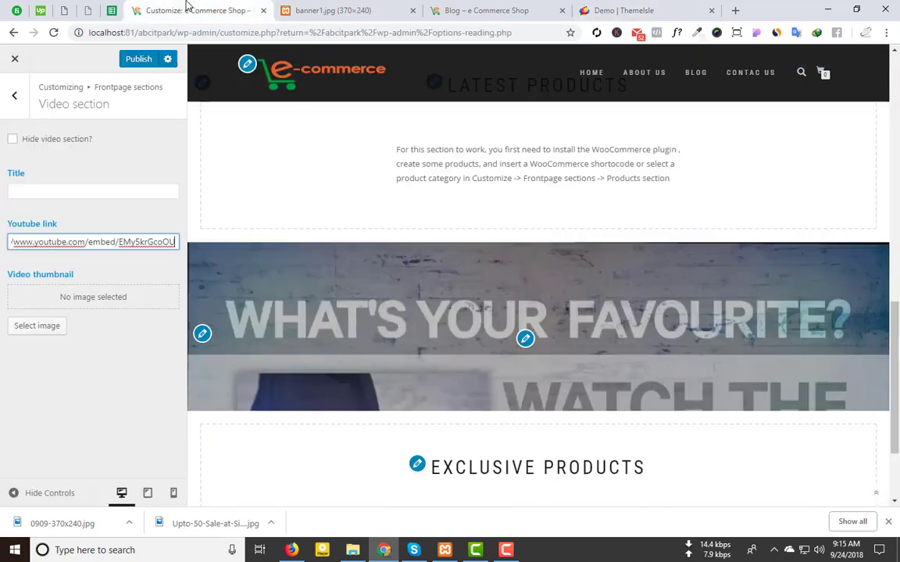
Step: Clear the 'Our Videos' title and toggle 'Hide video section?' on and back off
click(91, 195)
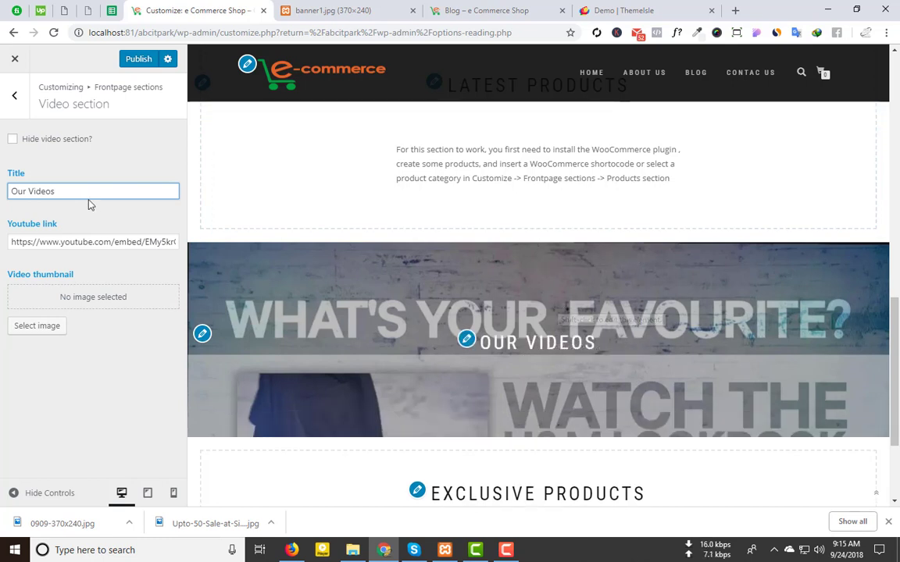
drag(88, 195, 2, 192)
key(BackSpace)
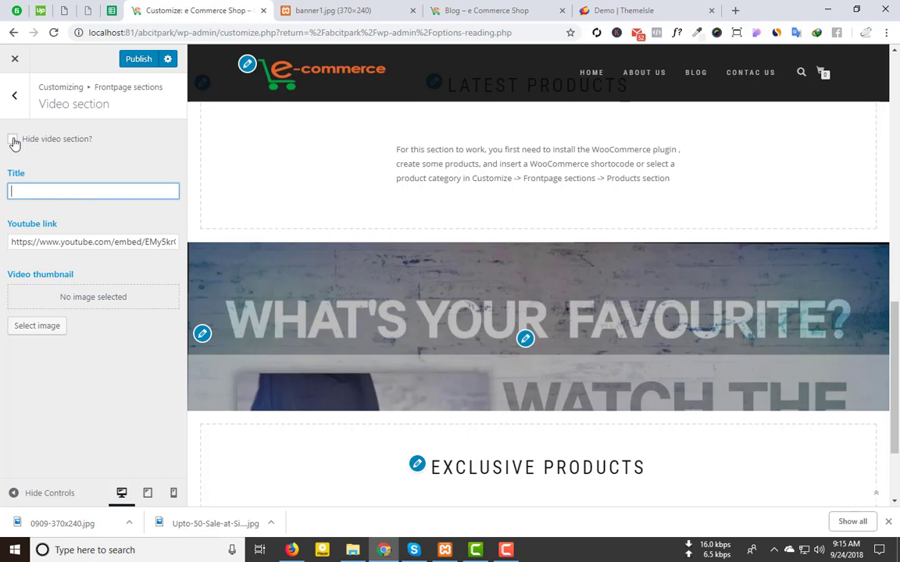
click(13, 140)
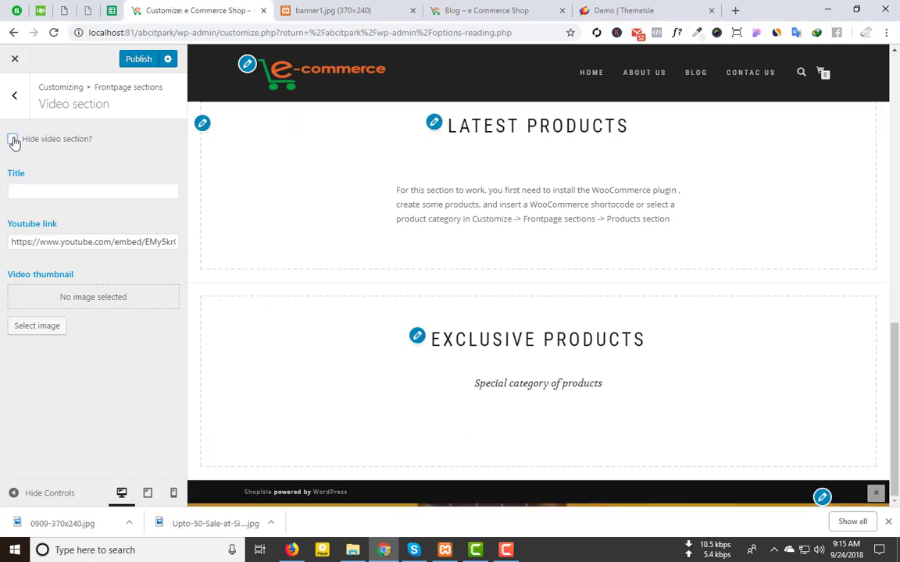
click(13, 140)
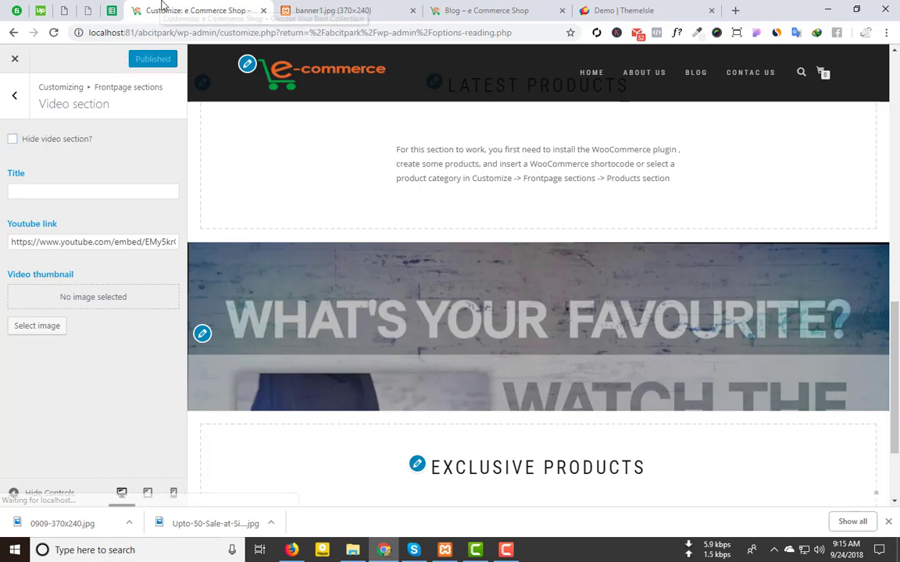
Step: Load the site's home page by removing the banner1.jpg path from the address, then browse it
click(351, 10)
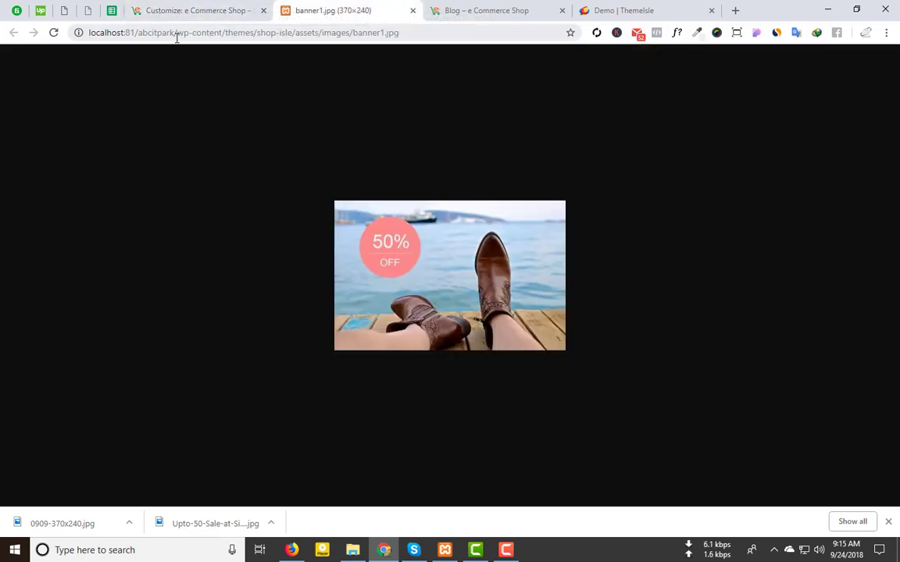
drag(176, 33, 458, 41)
key(BackSpace)
key(Return)
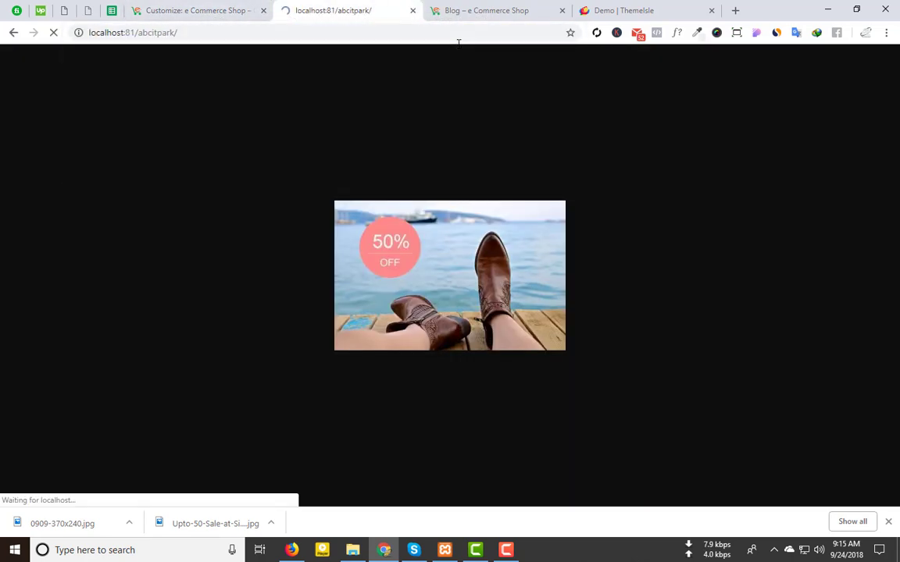
scroll(611, 322, down, 5)
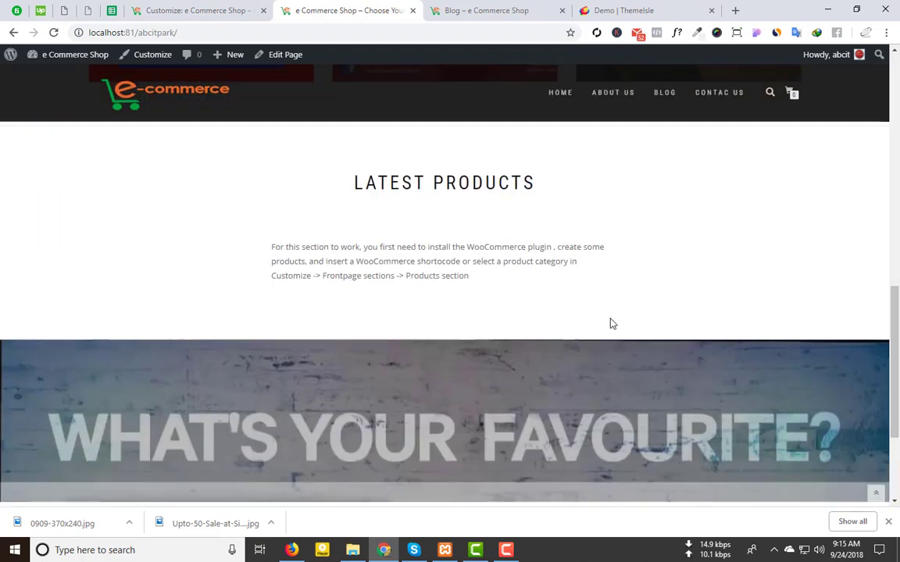
scroll(611, 321, up, 5)
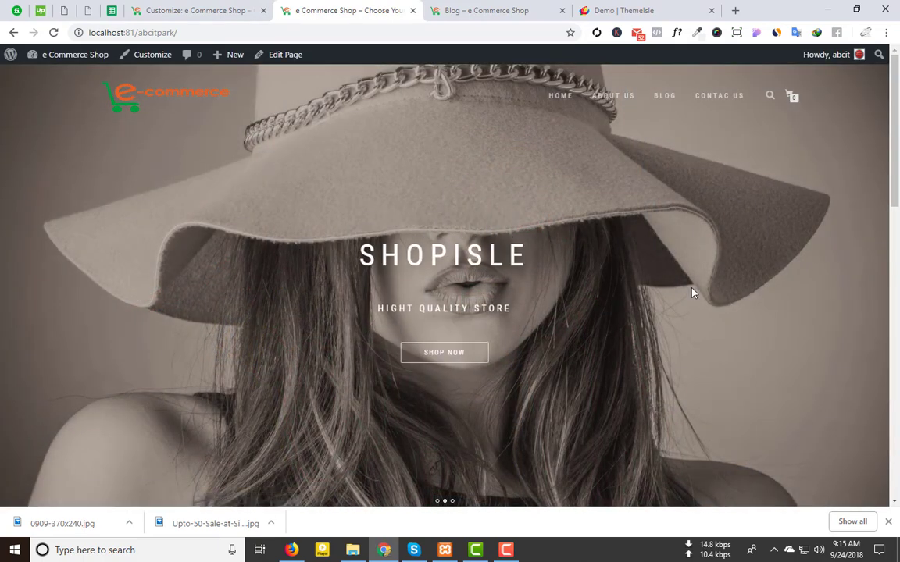
scroll(692, 292, down, 4)
scroll(467, 211, down, 5)
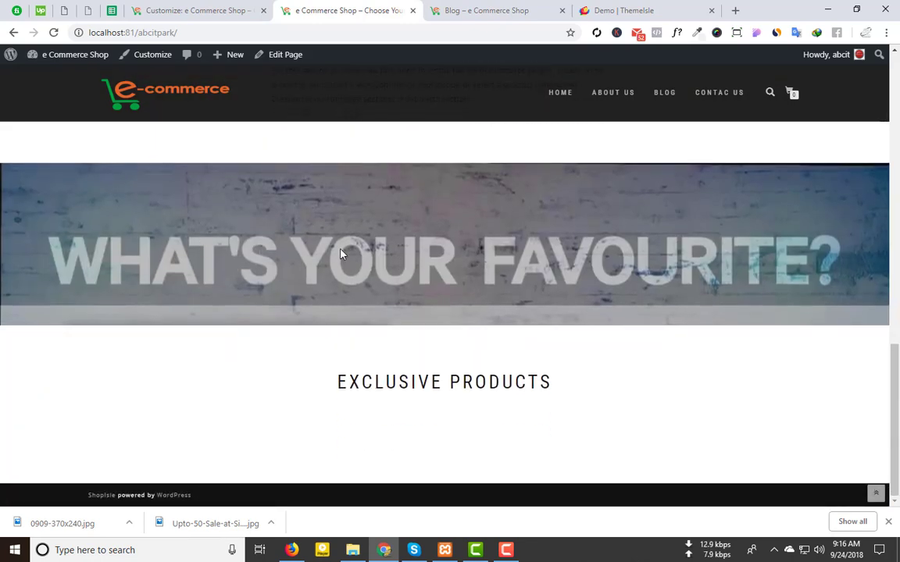
Step: Select the word EXCLUSIVE in the Exclusive Products heading, then return to the Customizer
triple_click(413, 252)
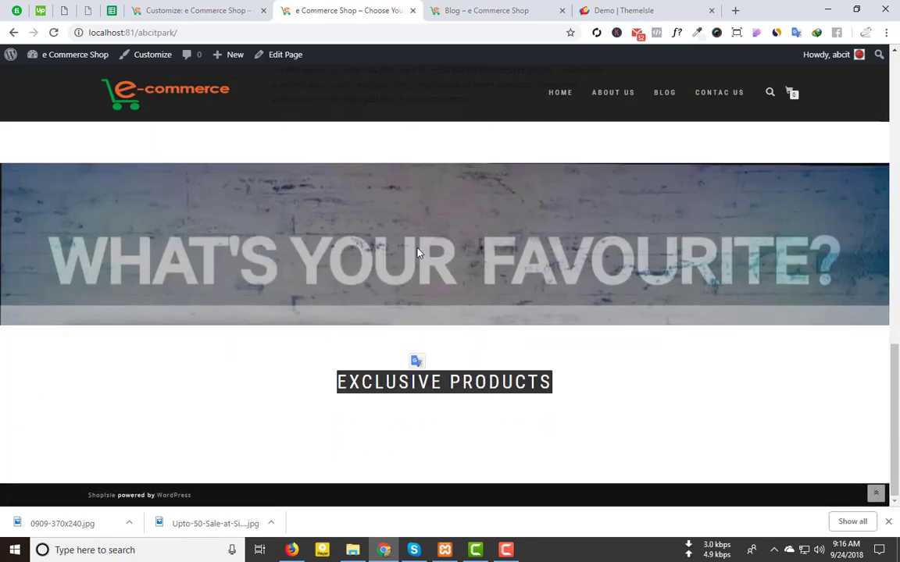
key(ctrl+shift+Left)
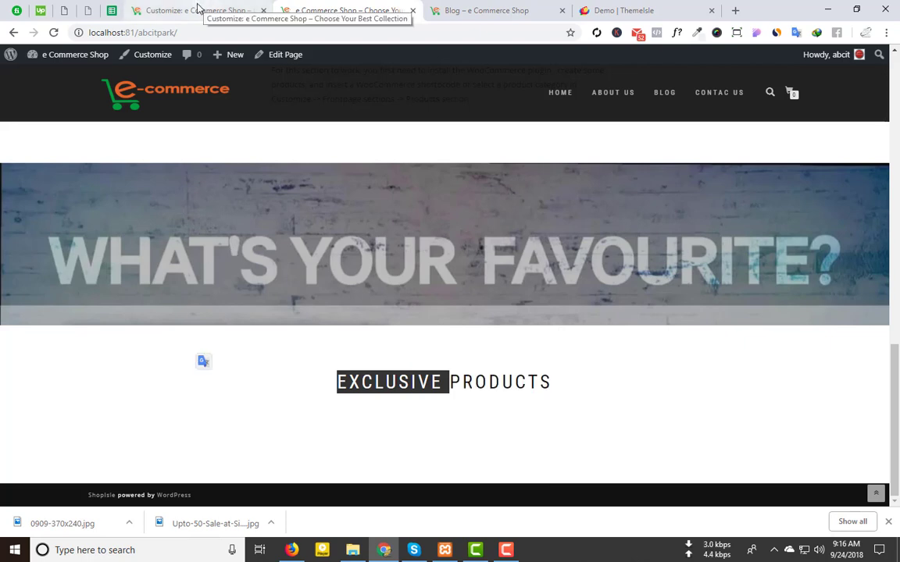
click(527, 7)
click(172, 9)
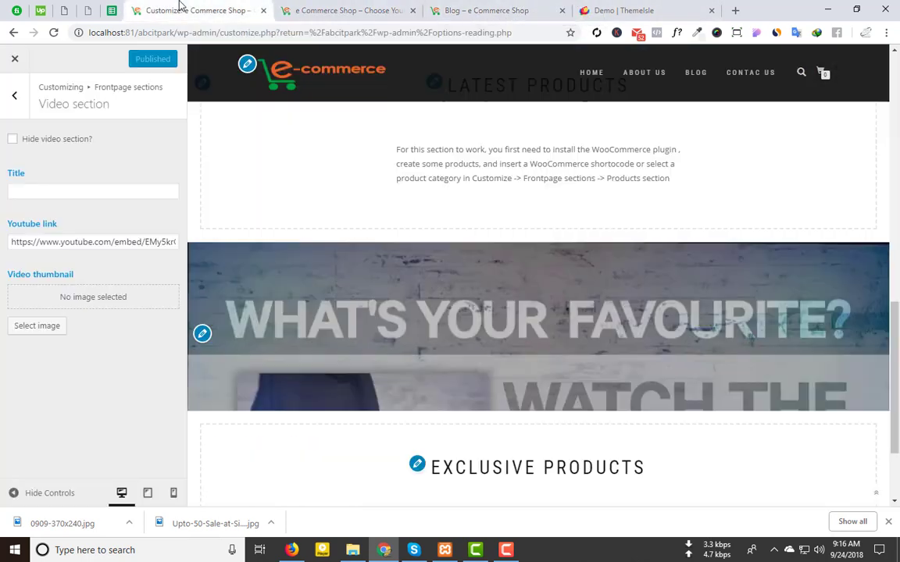
Step: Focus the Youtube link field, then open a new Chrome window from the browser menu
click(48, 242)
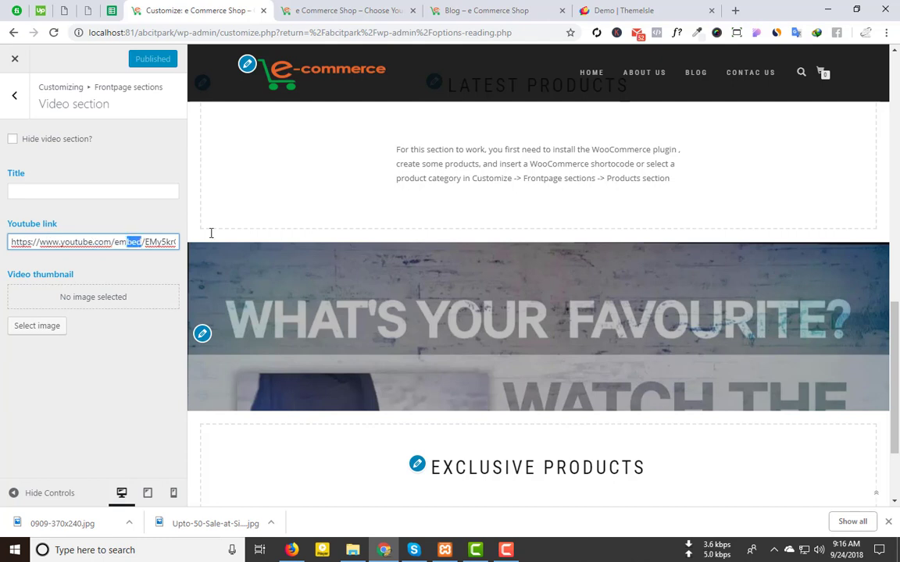
click(886, 32)
click(819, 64)
Step: On youtube.com, search 'woocommerce fashion' and open the Clothing Store Plugin for WooCommerce video
text(youtube.com)
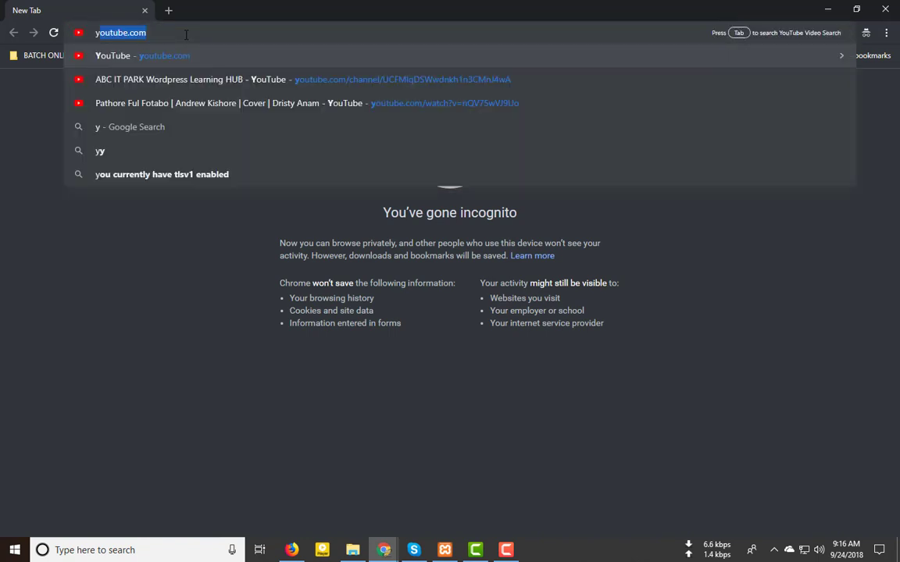
key(Return)
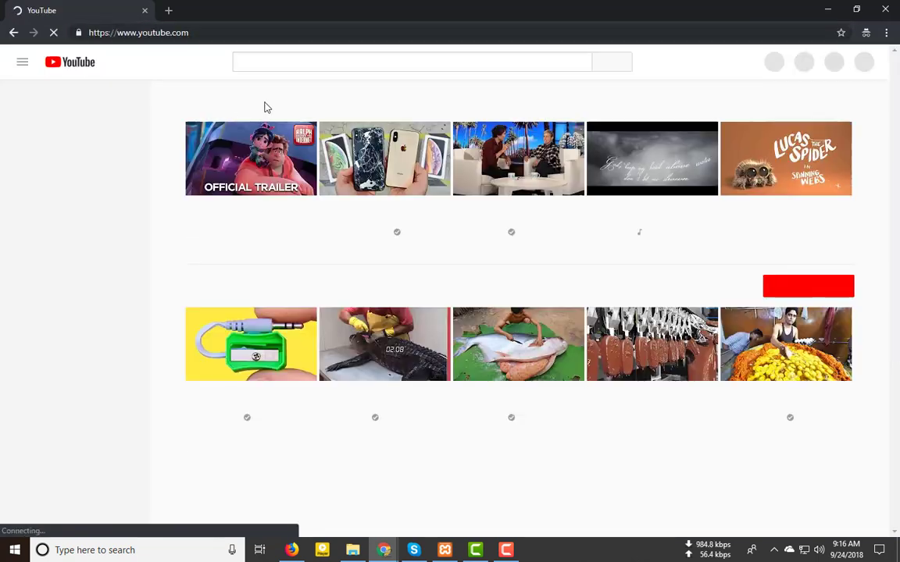
click(284, 64)
text(woocommerce)
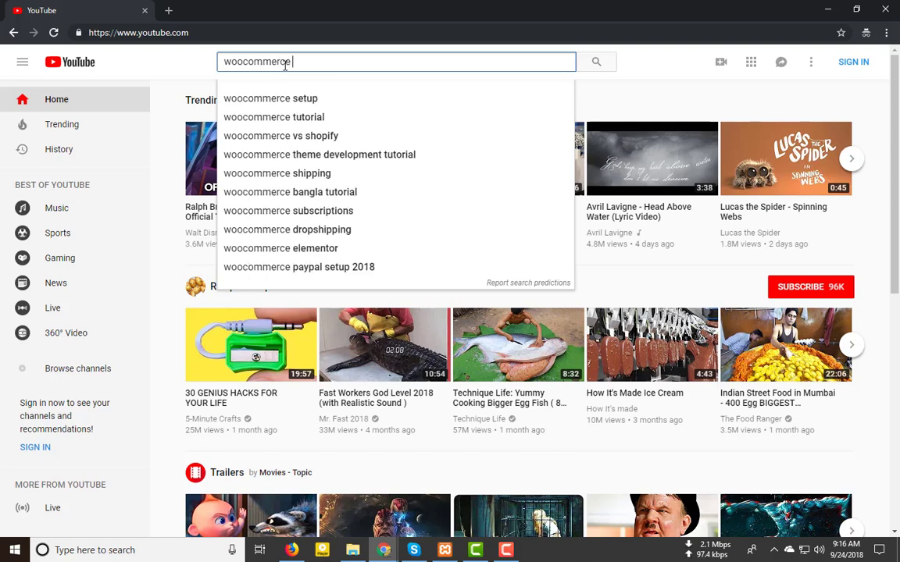
text( fashion)
key(Return)
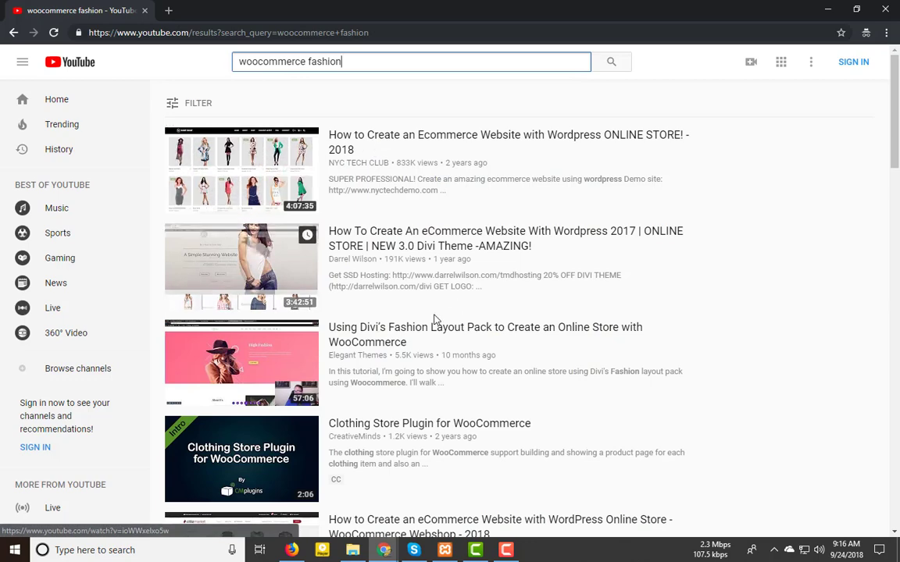
scroll(432, 320, down, 4)
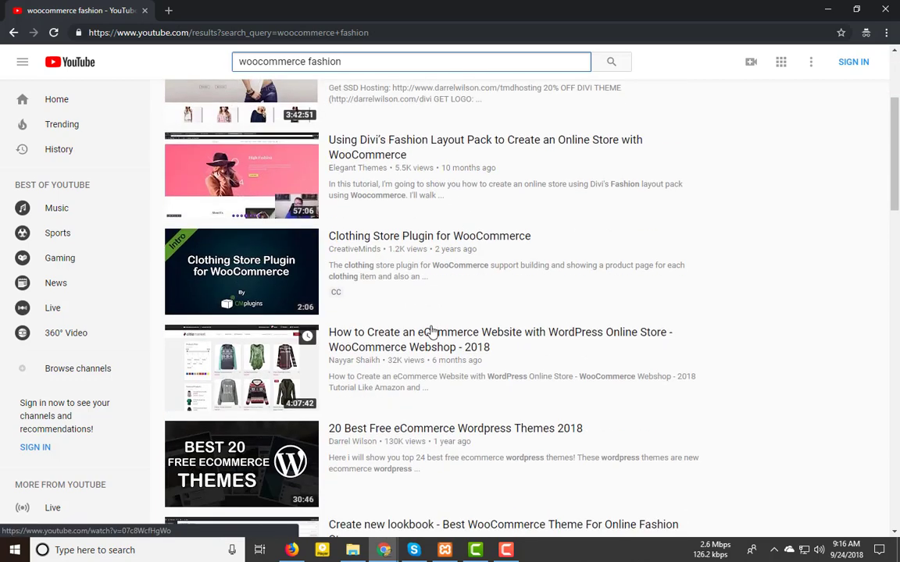
click(386, 239)
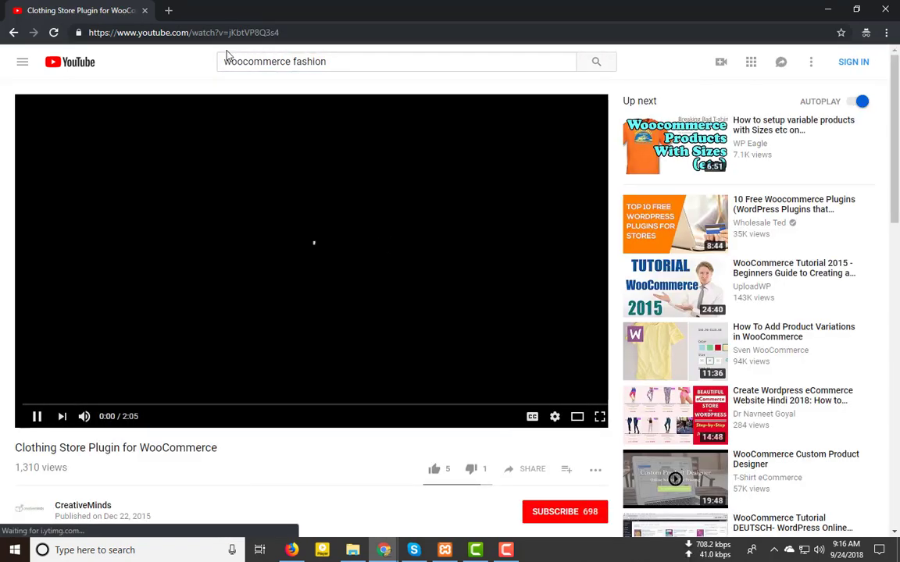
Step: Copy the video's address, pause it, and clear the Customizer's old Youtube link
key(ctrl+l)
key(ctrl+c)
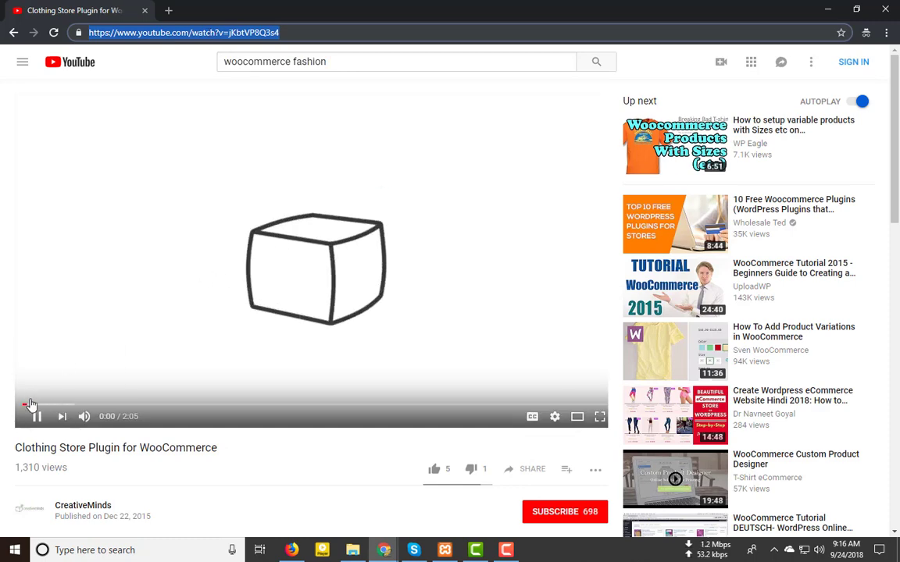
click(37, 421)
mouse_move(388, 552)
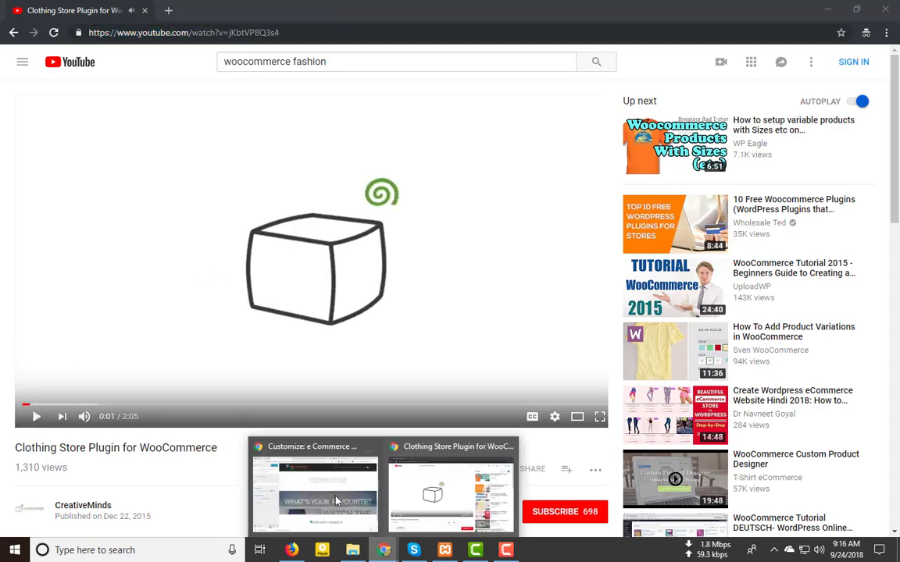
click(304, 472)
triple_click(97, 243)
key(BackSpace)
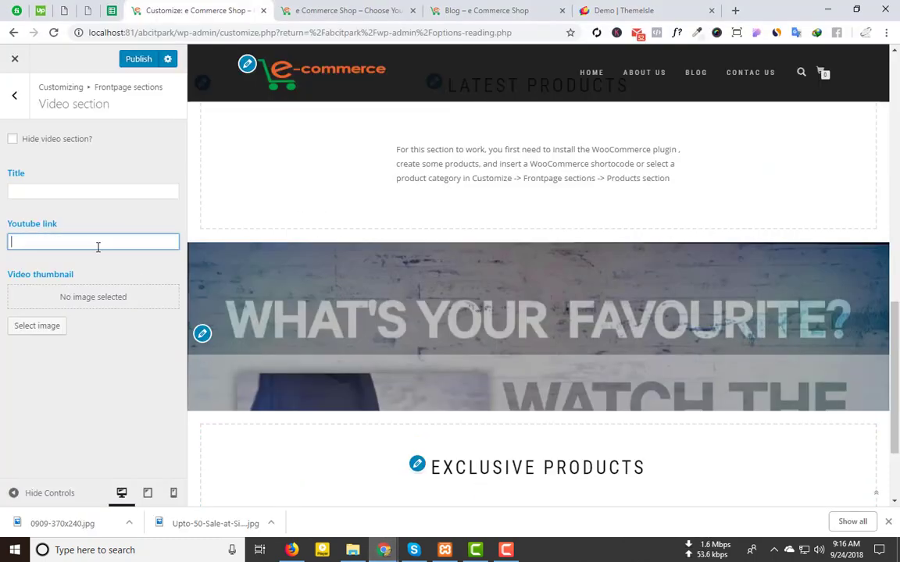
Step: Paste the Clothing Store Plugin video address as the Youtube link and publish it
key(ctrl+v)
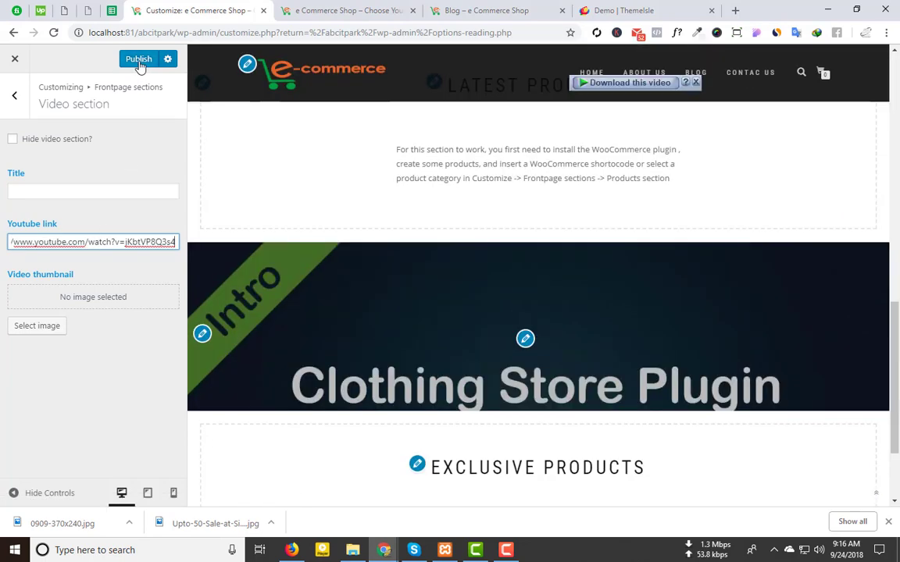
click(139, 59)
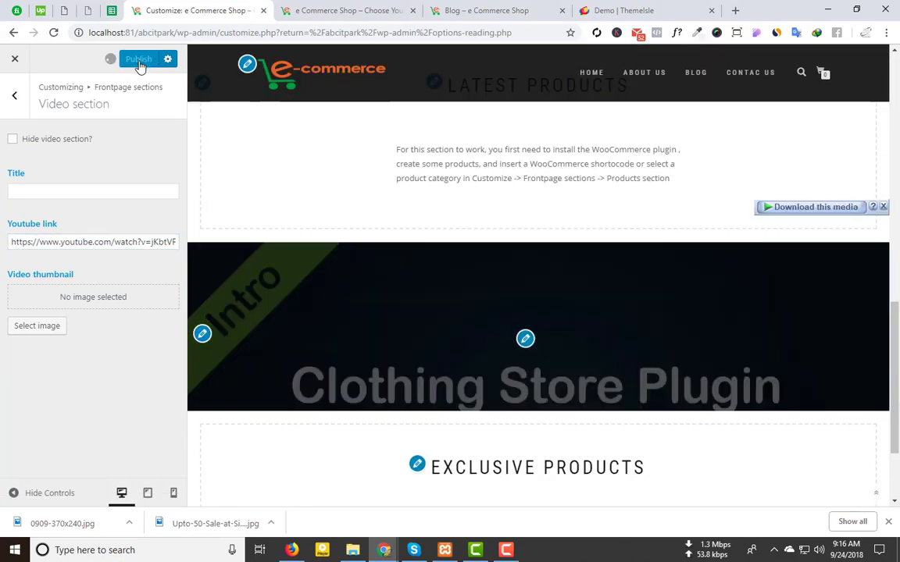
click(377, 6)
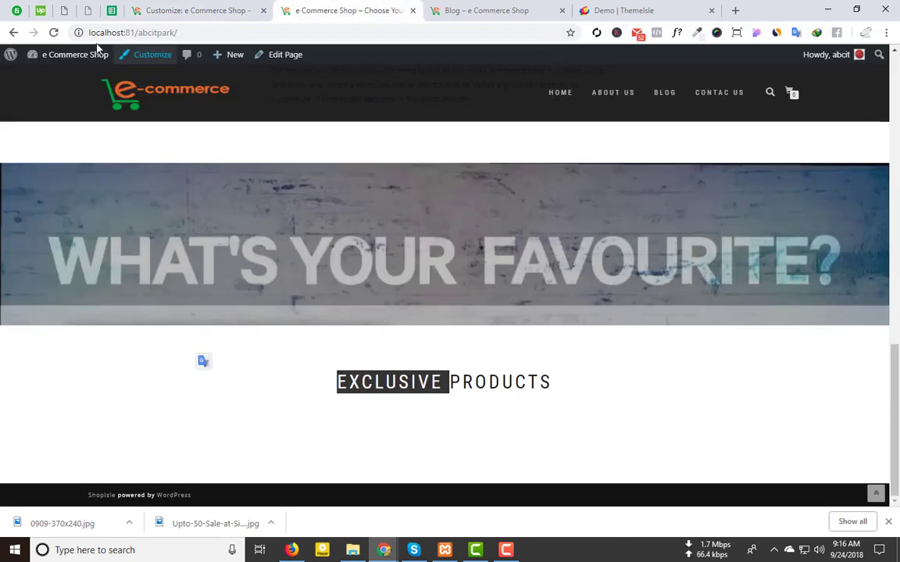
Step: Reload the live front page twice to see the new CMplugins background video
click(53, 32)
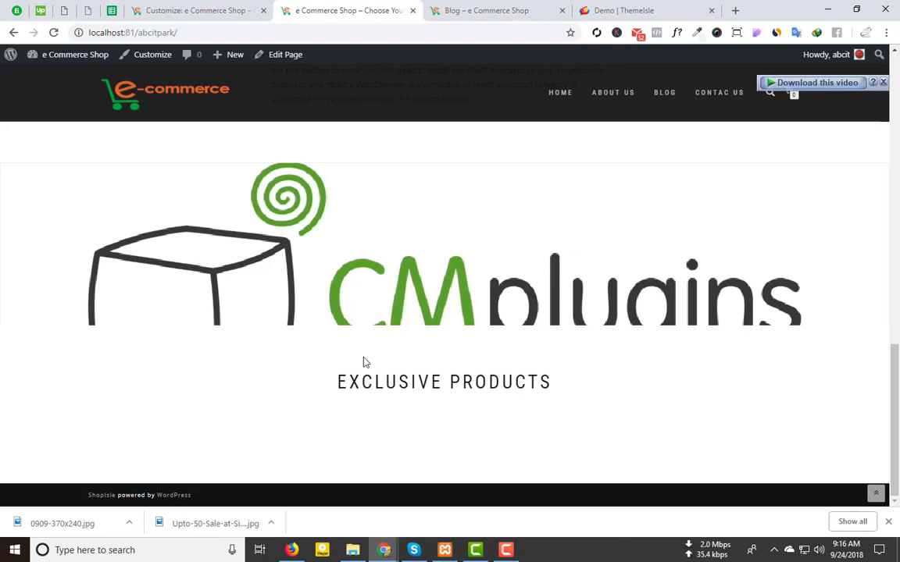
scroll(307, 419, up, 5)
scroll(482, 323, down, 5)
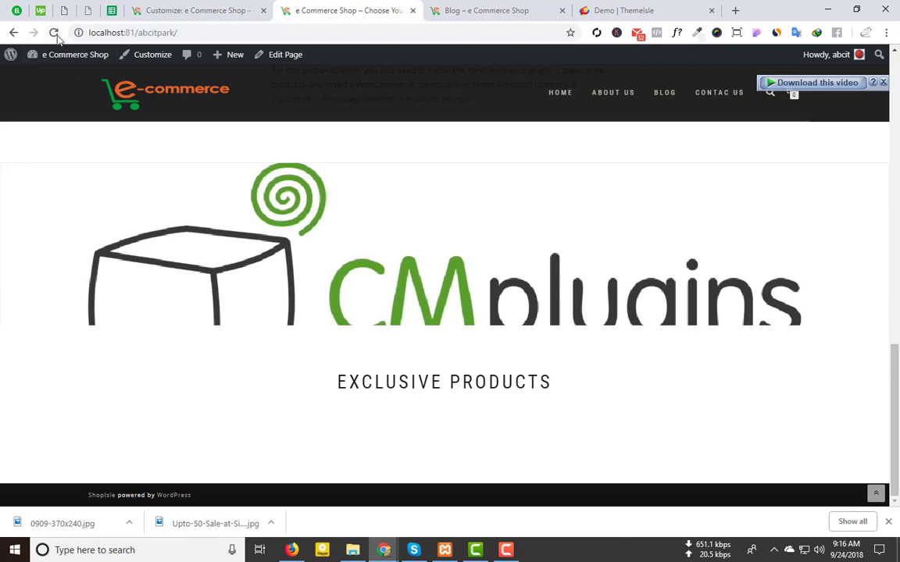
click(53, 32)
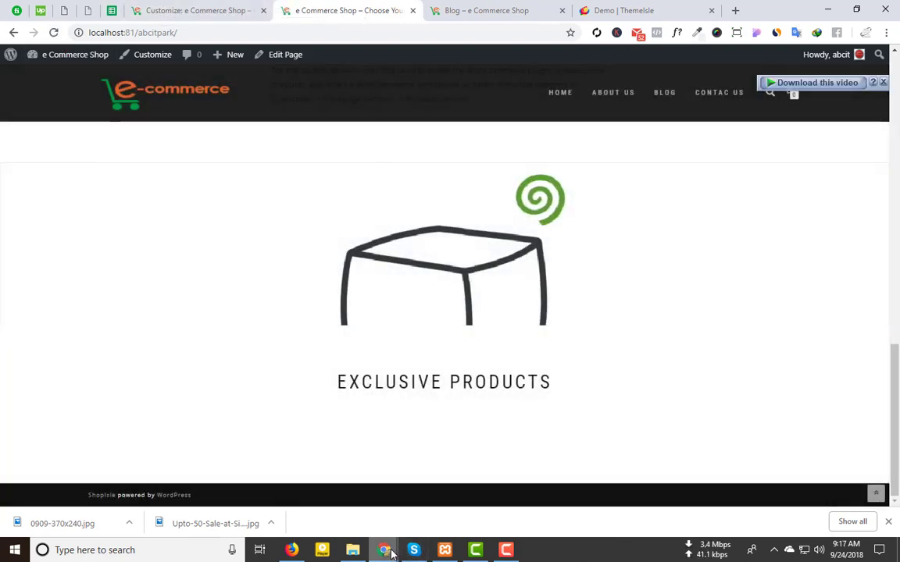
Step: In the YouTube window, resume the video, skip ahead to 0:41 and pause it
mouse_move(392, 553)
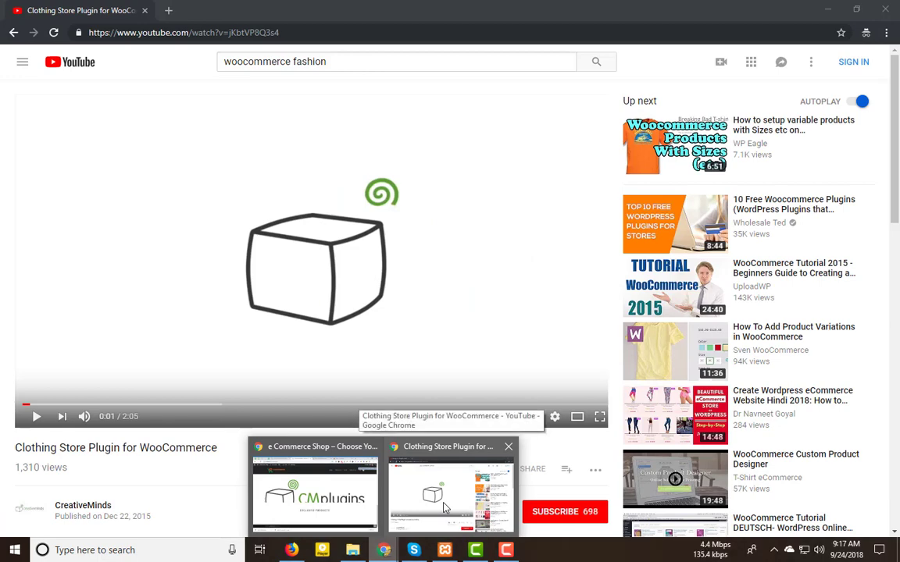
click(451, 488)
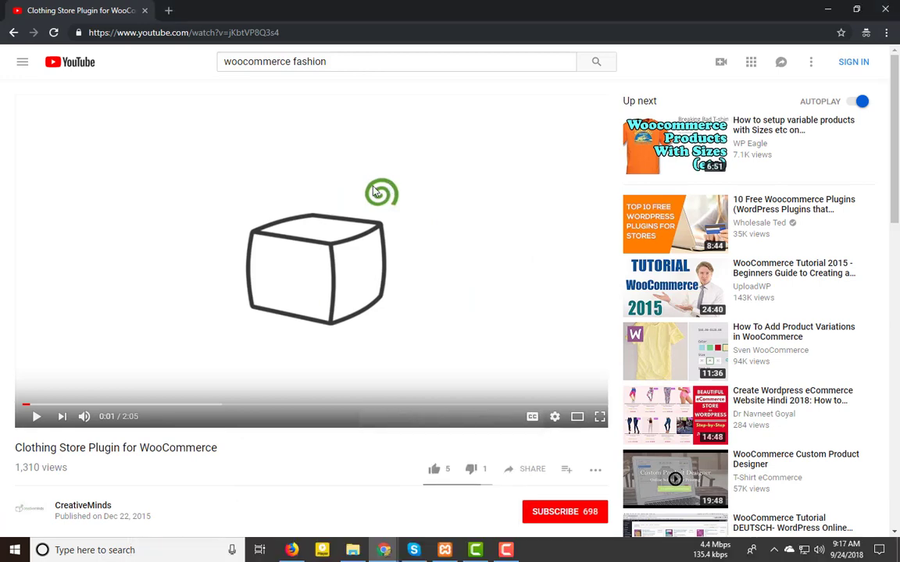
click(131, 312)
click(61, 405)
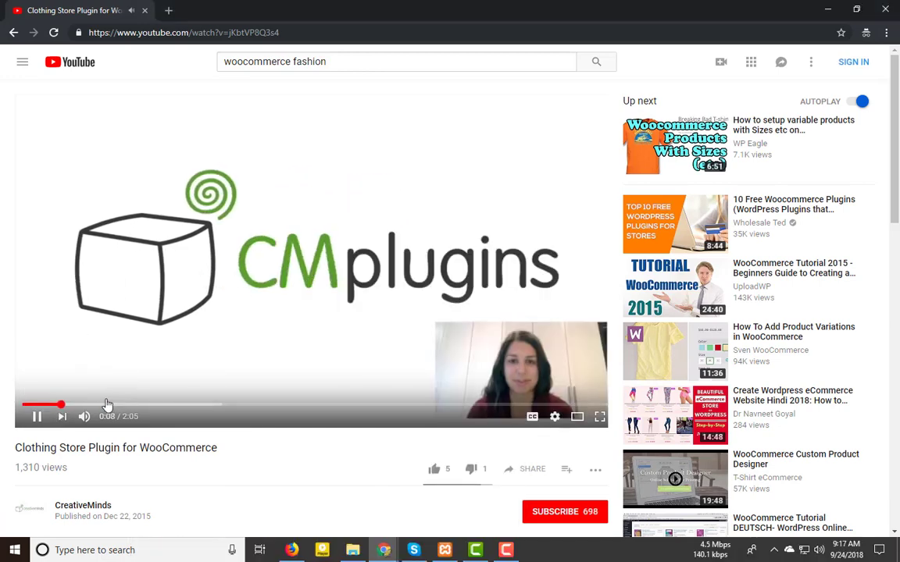
click(215, 405)
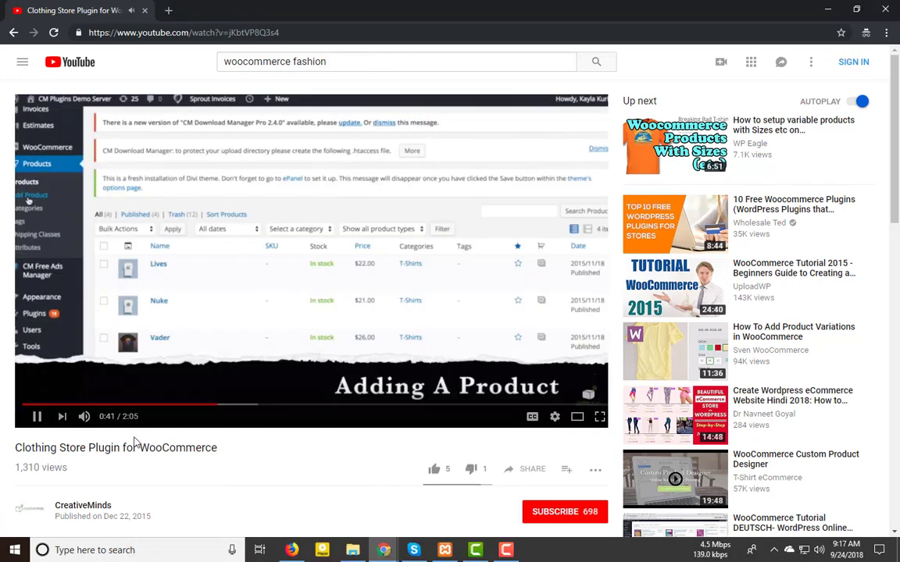
click(35, 416)
Step: Bring the site window forward and open the context menu over the video banner
mouse_move(383, 549)
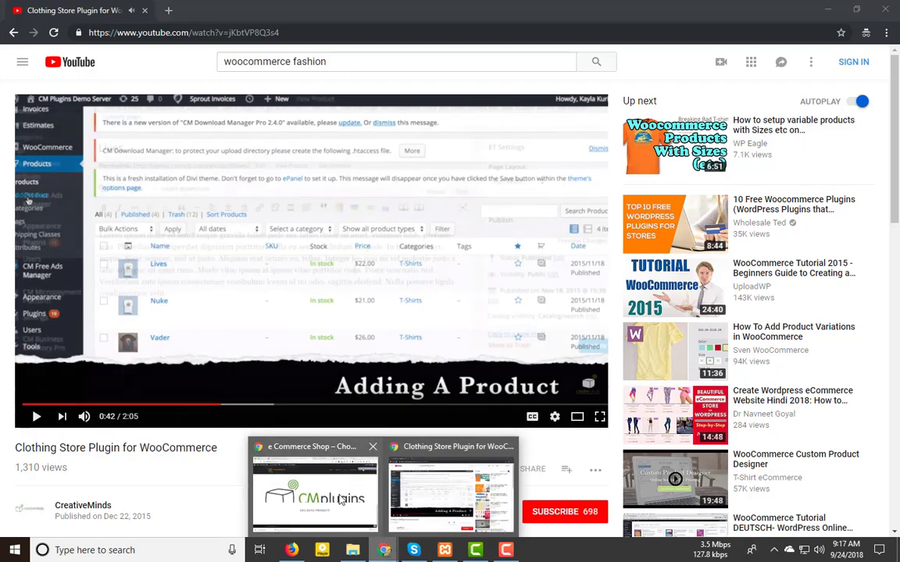
click(340, 500)
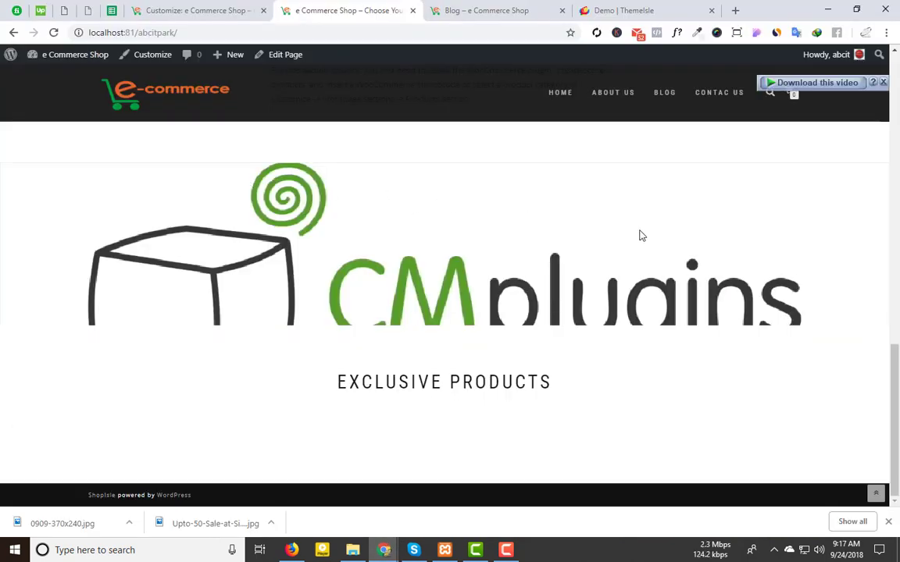
right_click(505, 219)
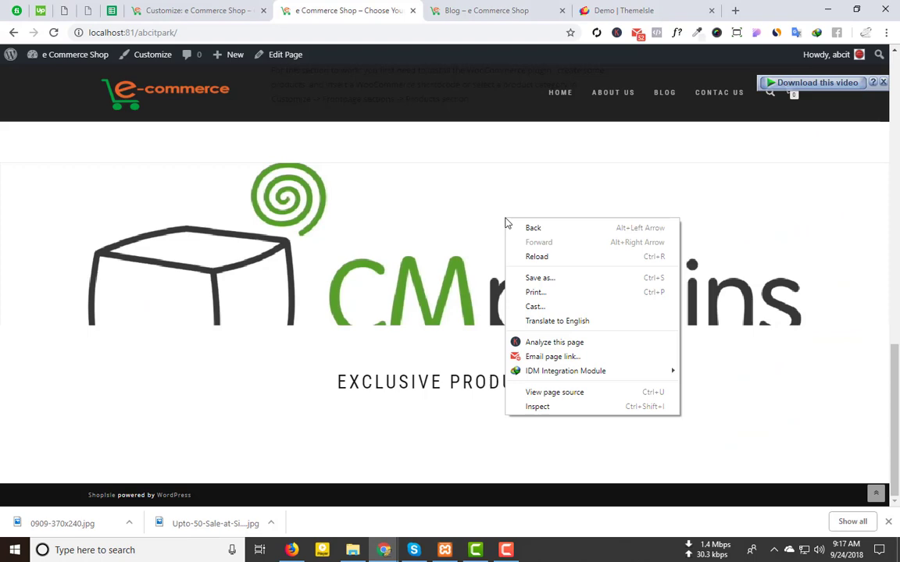
click(331, 222)
scroll(502, 376, up, 3)
scroll(298, 299, down, 3)
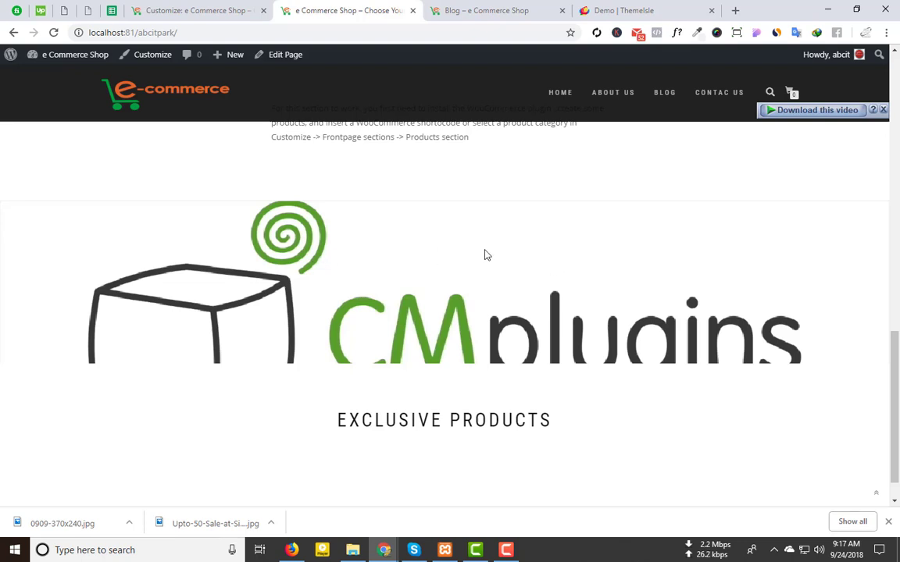
right_click(450, 237)
click(504, 427)
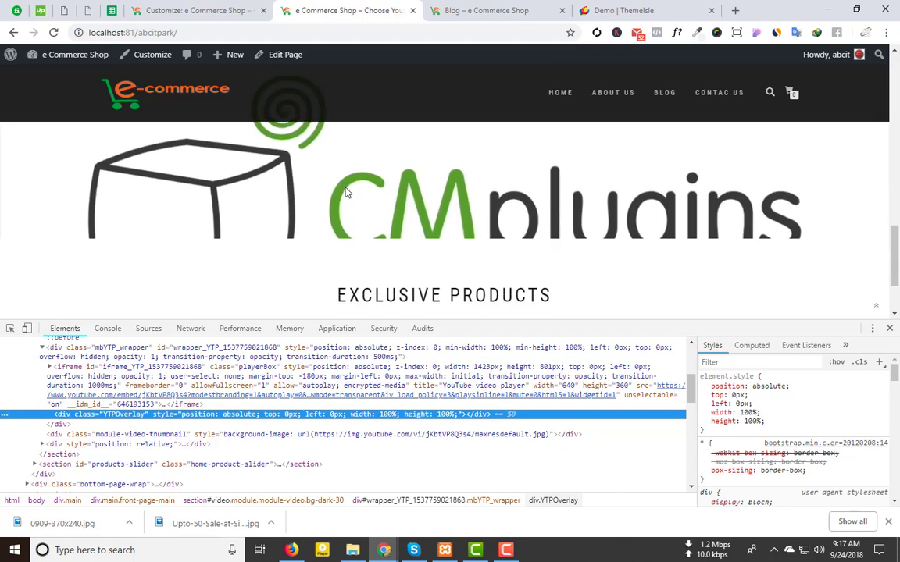
Step: Inspect the video section (section#video) and show its styles in DevTools
right_click(201, 153)
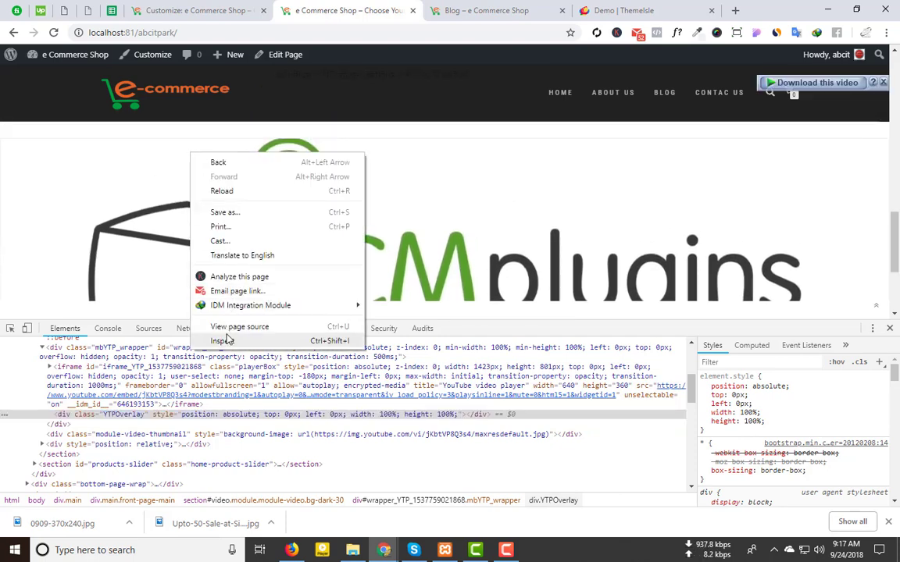
click(227, 336)
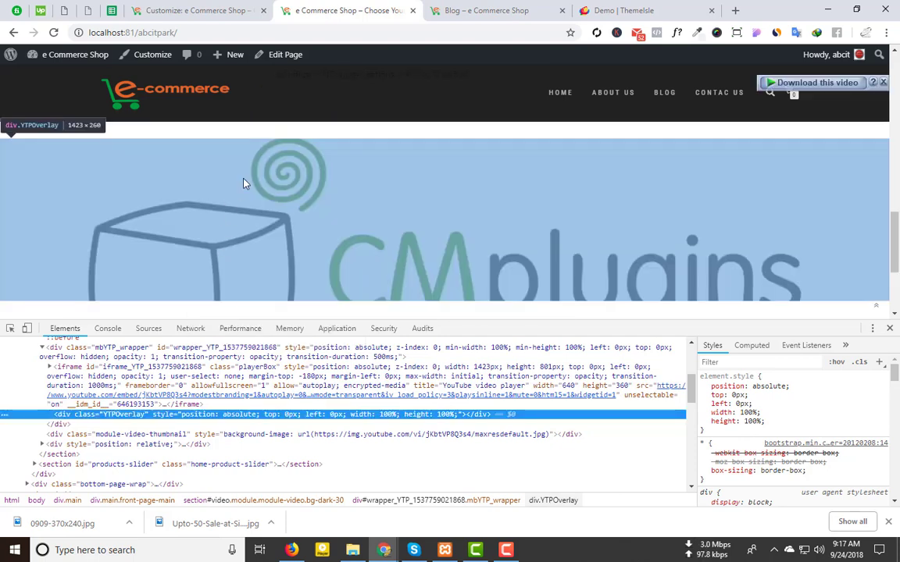
scroll(160, 410, up, 2)
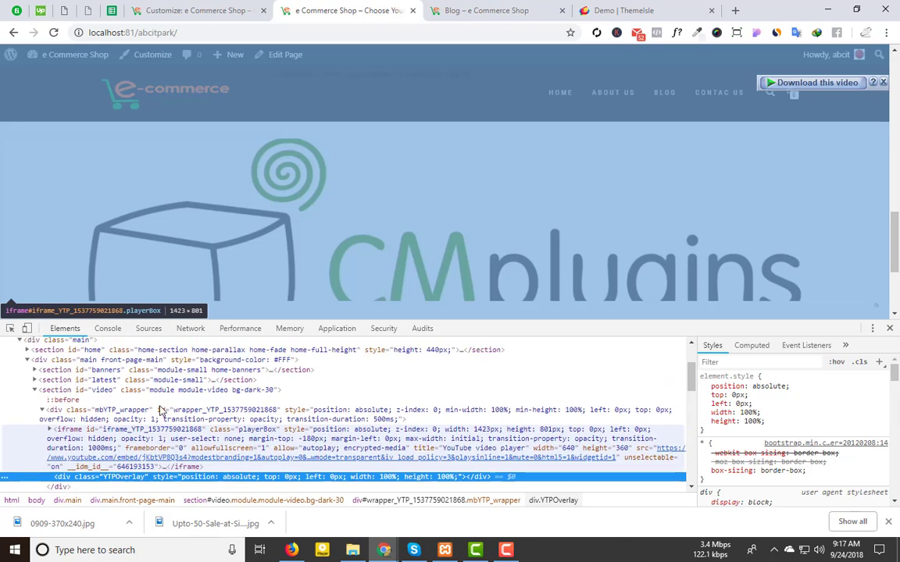
click(157, 390)
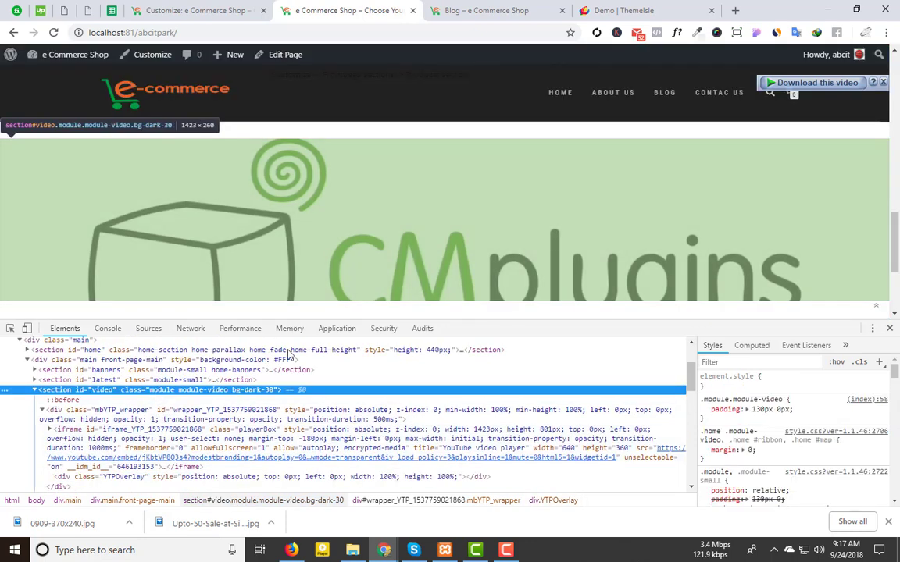
scroll(552, 301, down, 1)
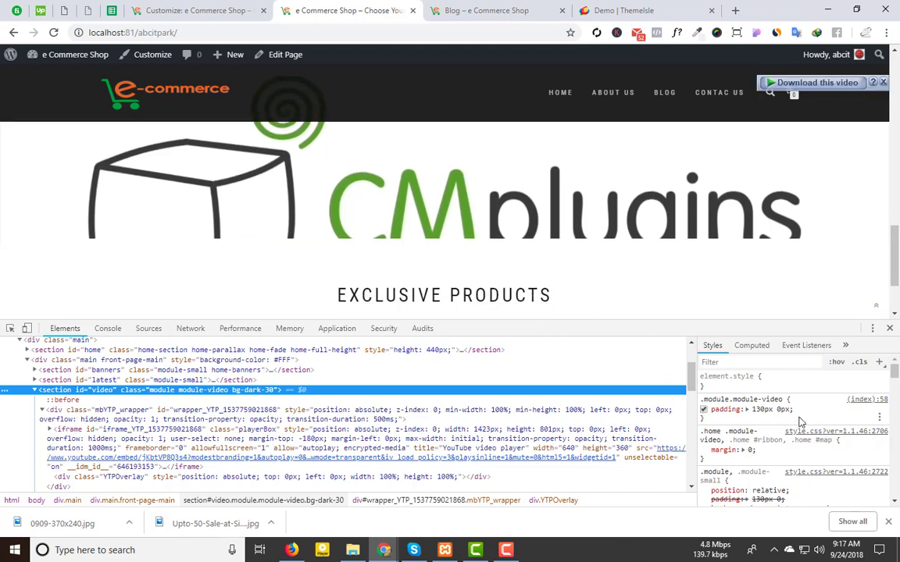
Step: Raise the video section's padding from 130px to 310px, then select the .module.module-video rule
click(760, 410)
key(Up)
key(Up)
key(Up)
key(Up)
key(Up)
key(Up)
key(Up)
key(Up)
key(Up)
key(Up)
key(Up)
key(Up)
key(Up)
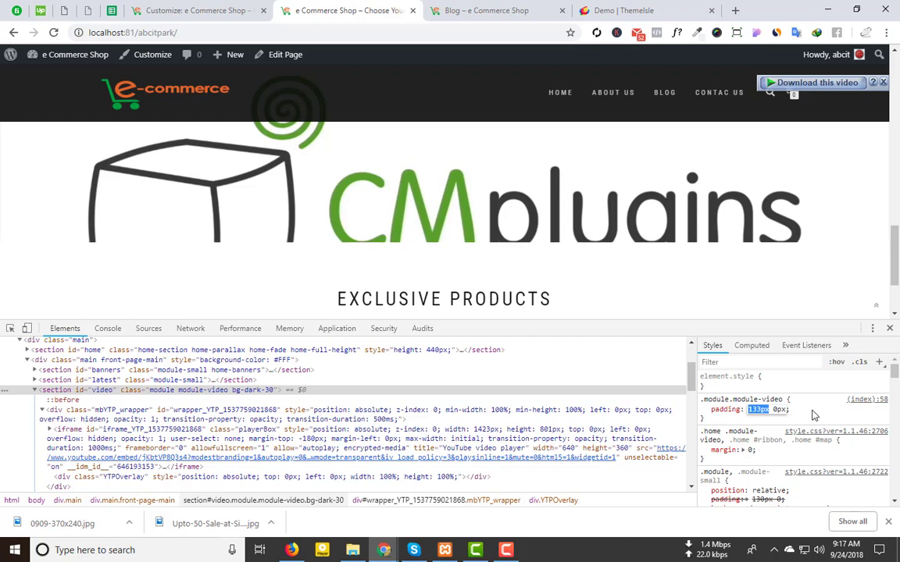
key(Up)
key(Up)
key(Up)
key(Up)
key(Up)
key(Up)
key(Up)
key(Up)
key(Up)
key(Up)
key(Up)
key(Up)
key(Up)
key(Up)
key(Up)
key(Up)
key(Up)
key(Up)
key(Up)
key(Up)
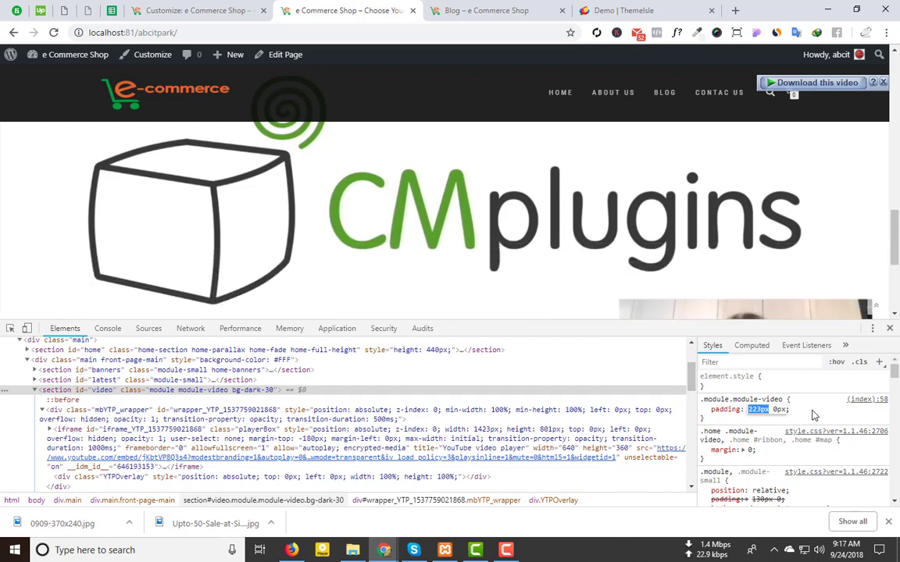
key(Up)
key(Up)
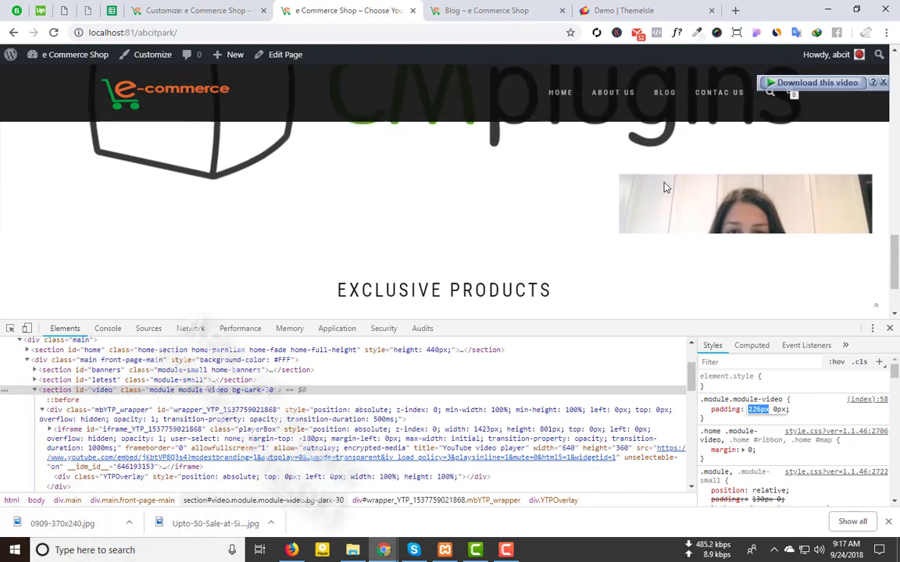
key(Up)
key(Up)
key(Up)
key(Up)
key(Up)
key(Up)
key(Up)
key(Up)
key(Up)
key(Up)
key(Up)
key(Up)
key(Up)
key(Up)
key(Up)
key(Up)
key(Up)
key(Up)
key(Up)
key(Up)
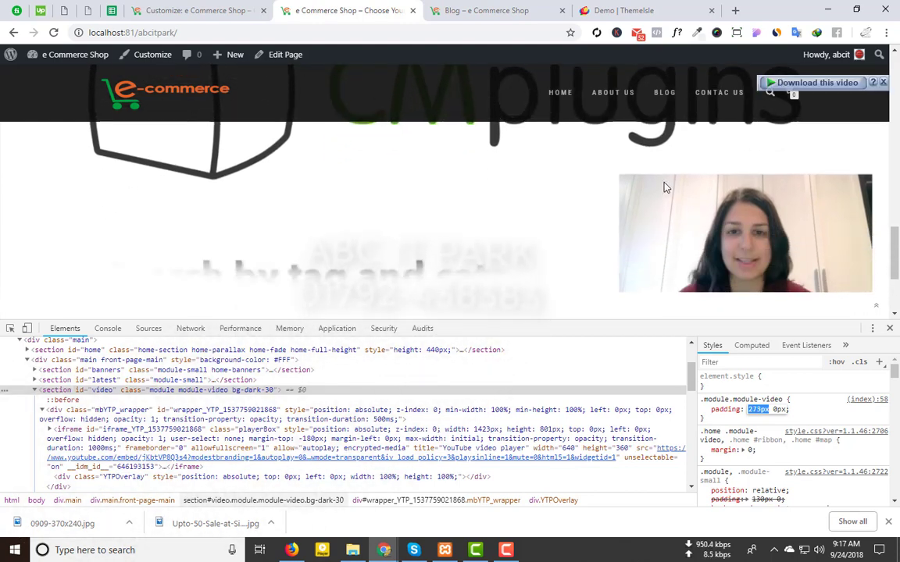
key(Up)
key(Up)
key(Up)
key(Up)
key(Up)
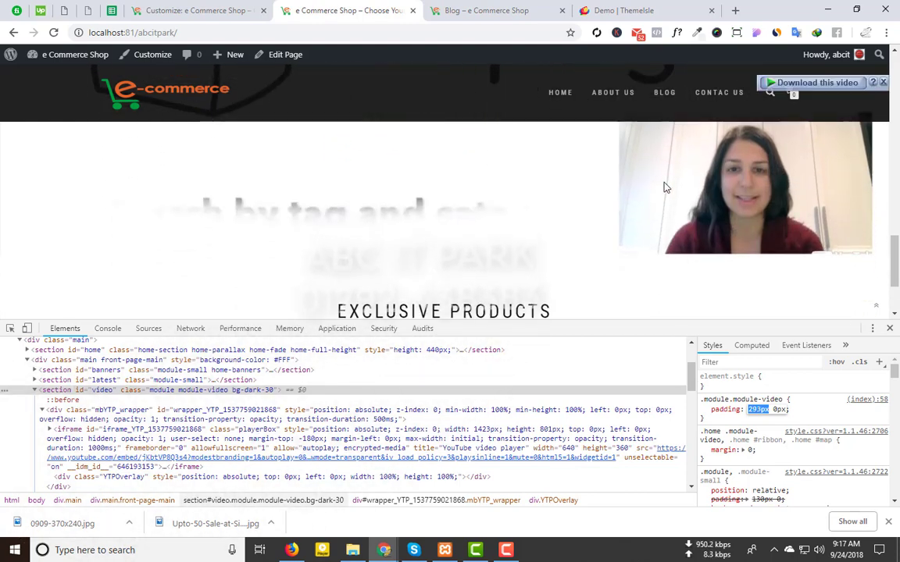
key(Up)
key(Up)
key(Up)
key(Up)
key(Up)
key(Up)
key(Up)
key(Up)
key(Up)
key(Up)
key(Up)
key(Up)
key(Up)
key(Up)
key(Up)
key(Up)
key(Up)
key(Up)
key(Up)
key(Up)
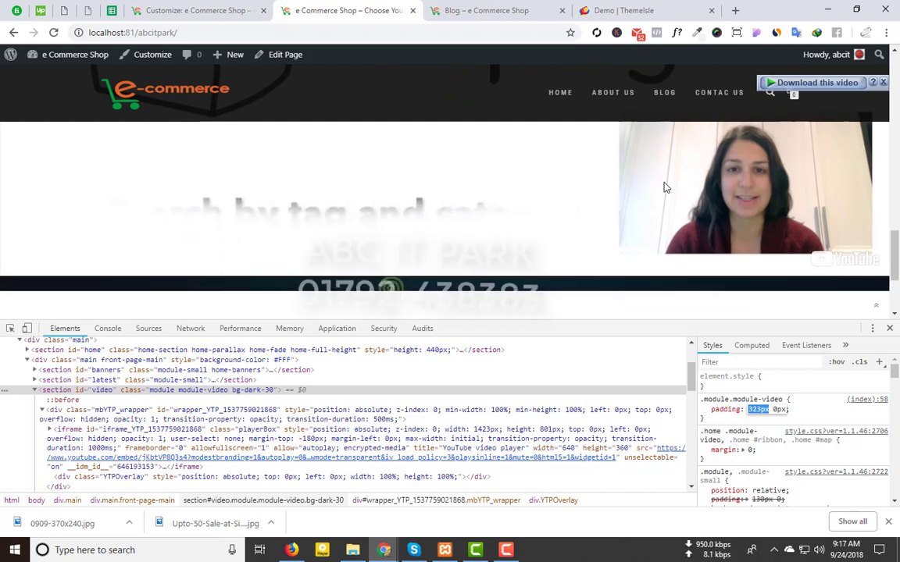
key(Down)
key(Down)
key(Down)
key(Down)
key(Down)
key(Down)
key(Down)
key(Down)
key(Down)
key(Down)
key(Down)
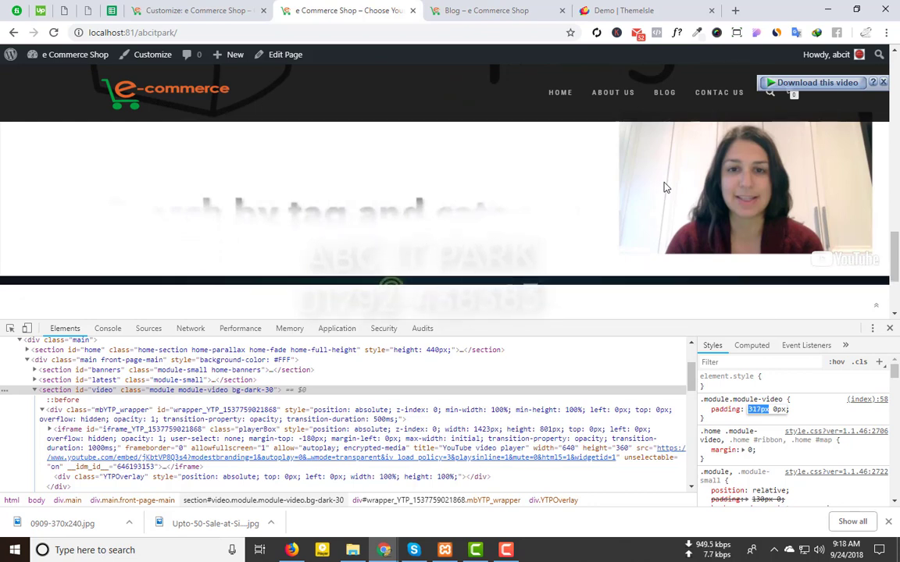
key(Down)
key(Down)
key(Down)
key(Down)
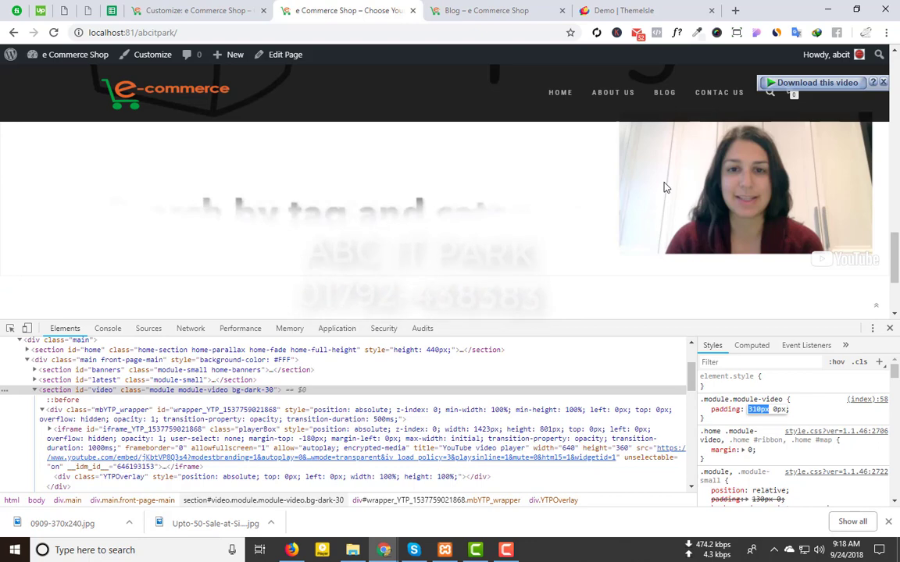
key(Return)
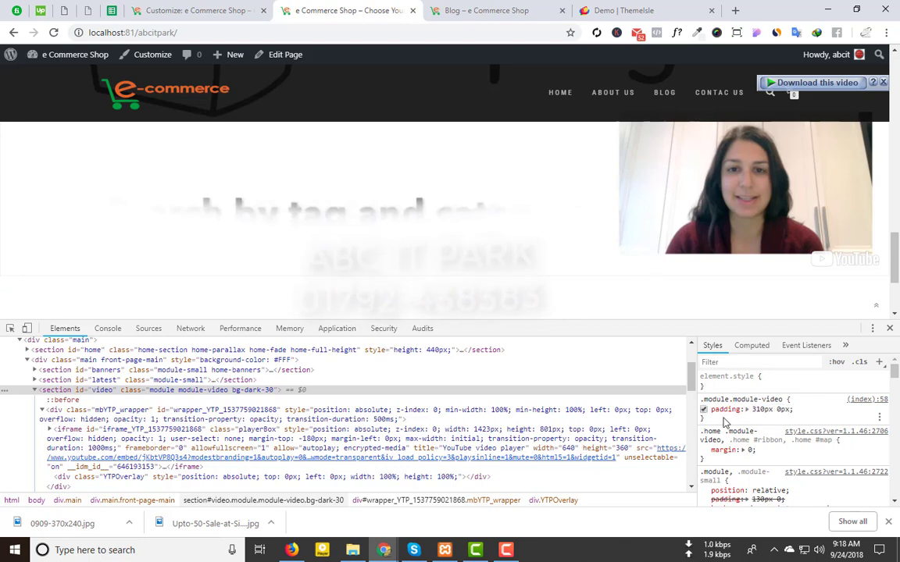
drag(701, 399, 796, 419)
key(ctrl+c)
Step: Paste the .module.module-video { padding: 310px 0px; } rule into the Customizer's Additional CSS
click(187, 9)
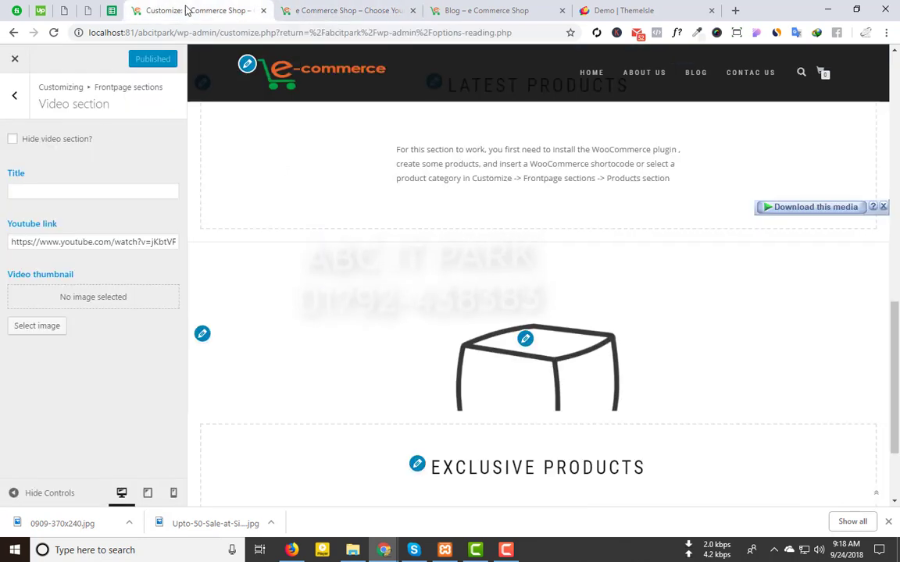
click(26, 97)
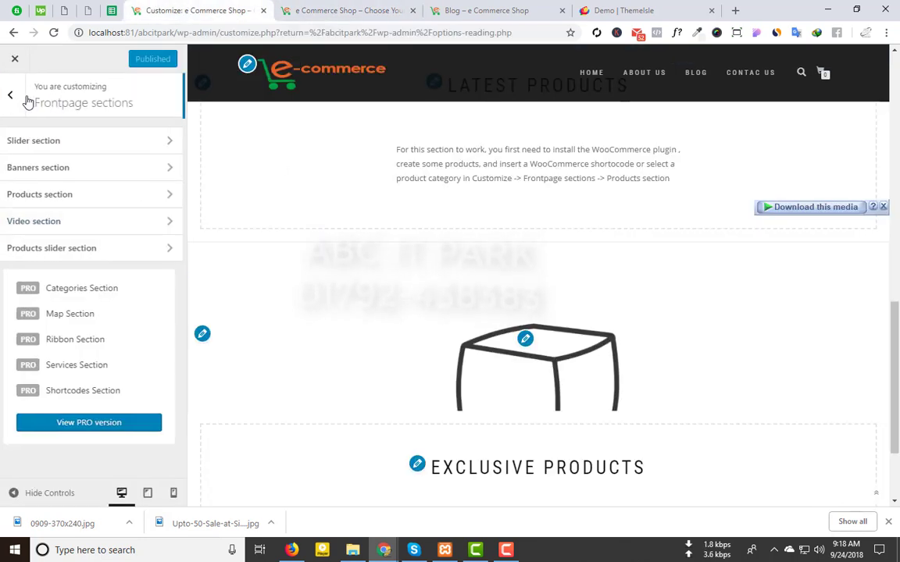
click(25, 96)
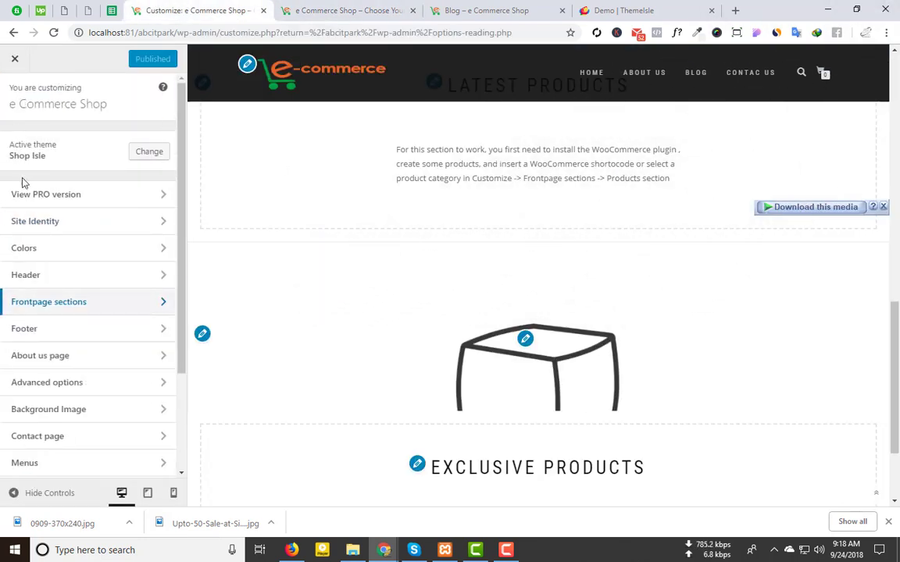
scroll(72, 424, down, 1)
scroll(72, 424, down, 3)
click(94, 464)
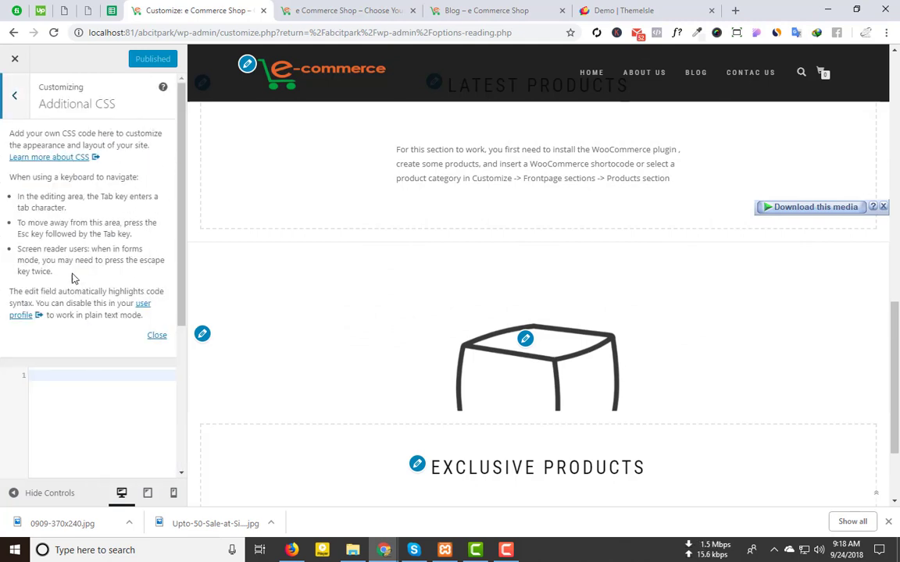
key(ctrl+v)
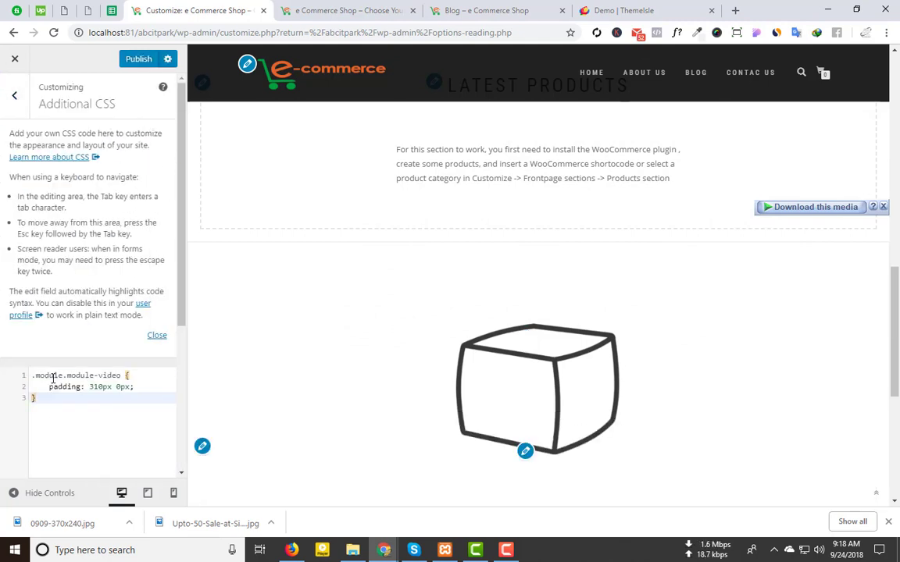
scroll(492, 313, down, 4)
scroll(626, 253, up, 2)
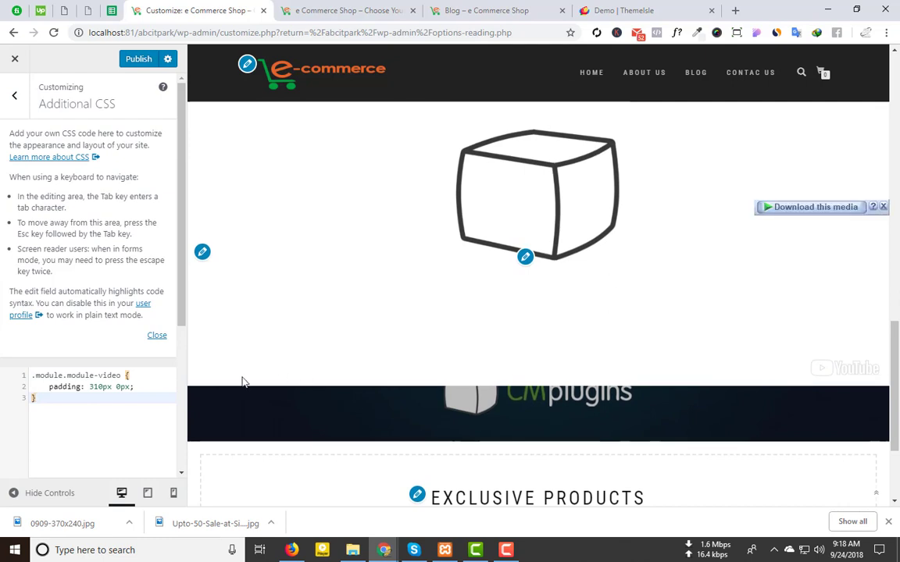
scroll(696, 356, up, 1)
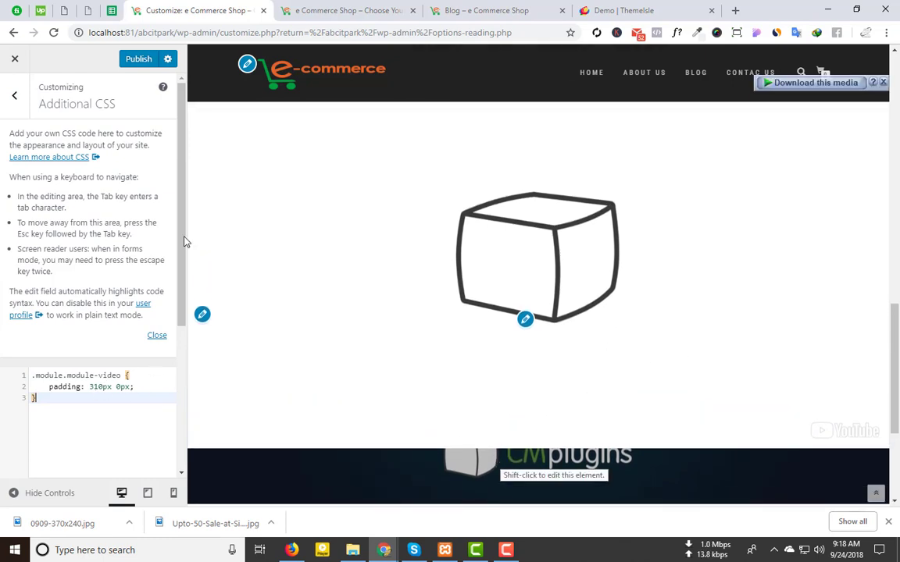
Step: Close DevTools, reload the front page and scroll to the taller CMplugins video band
click(311, 6)
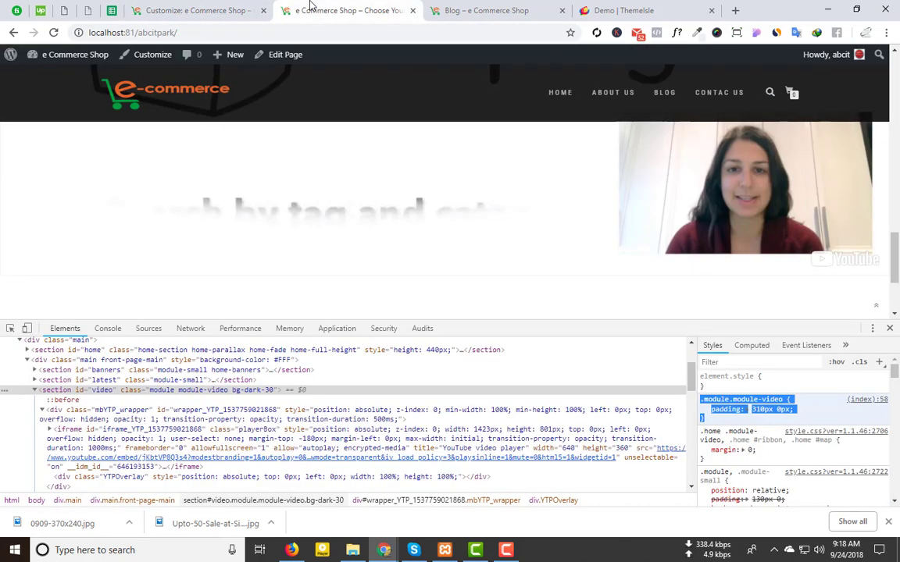
click(888, 328)
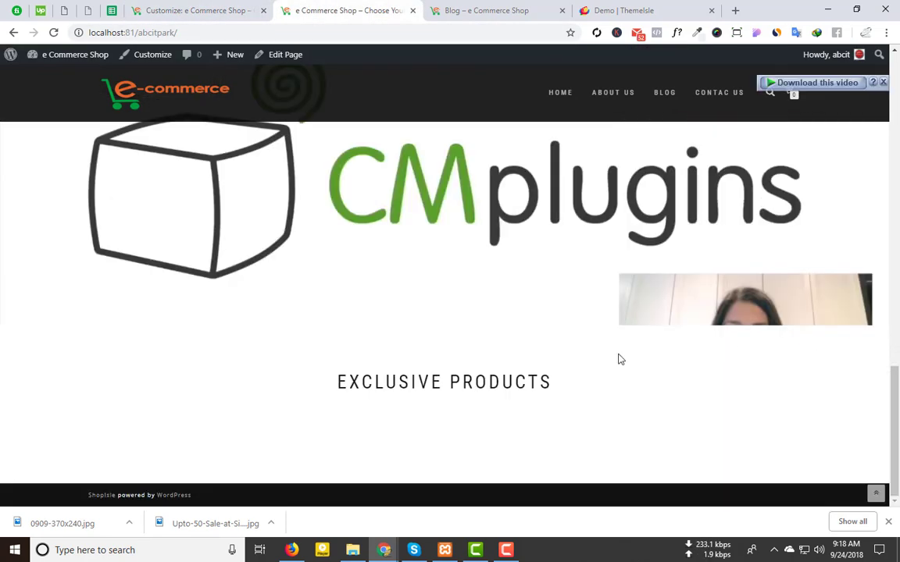
scroll(484, 390, up, 3)
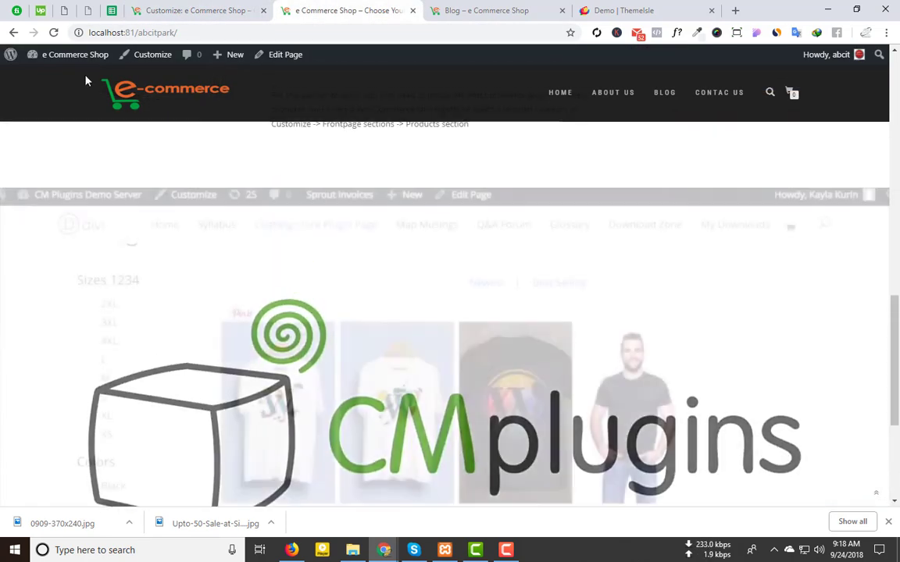
click(54, 32)
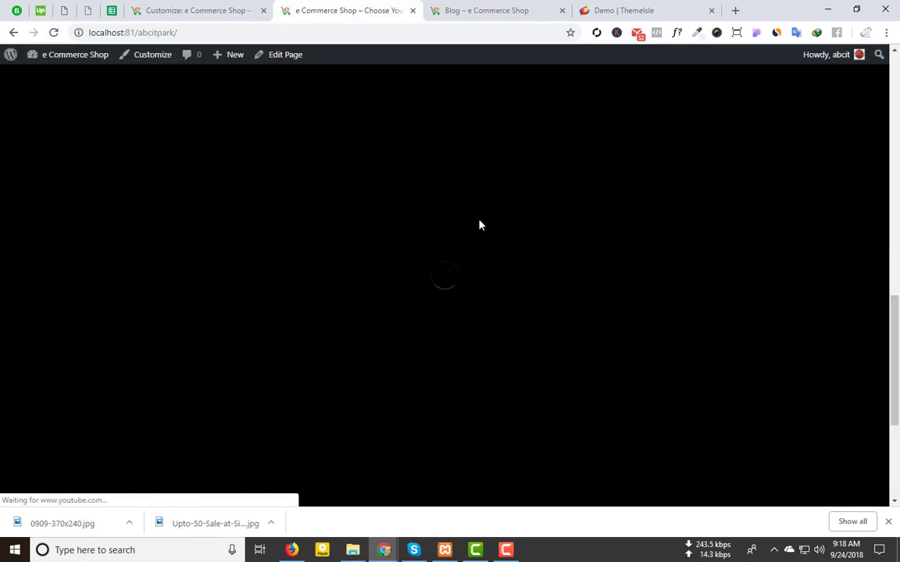
scroll(480, 225, down, 2)
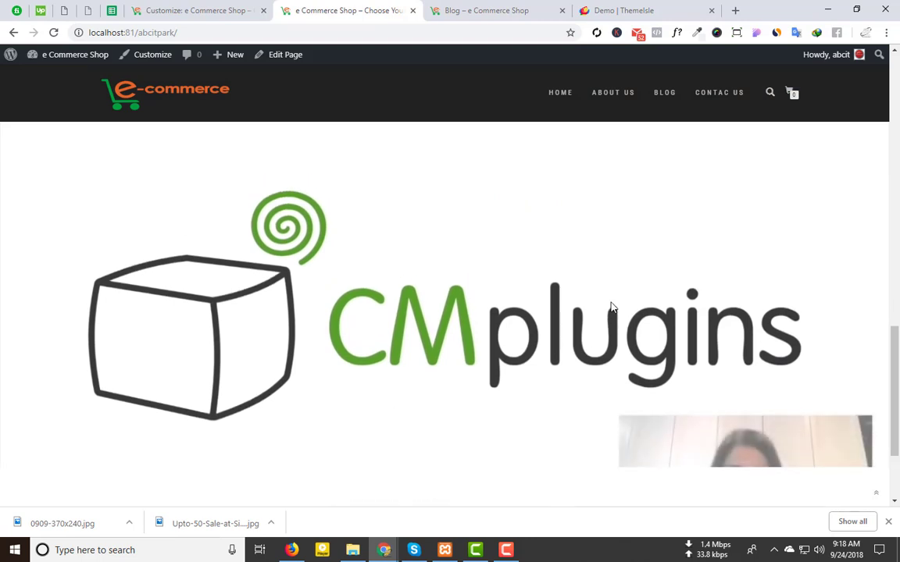
scroll(612, 307, up, 1)
scroll(611, 305, down, 1)
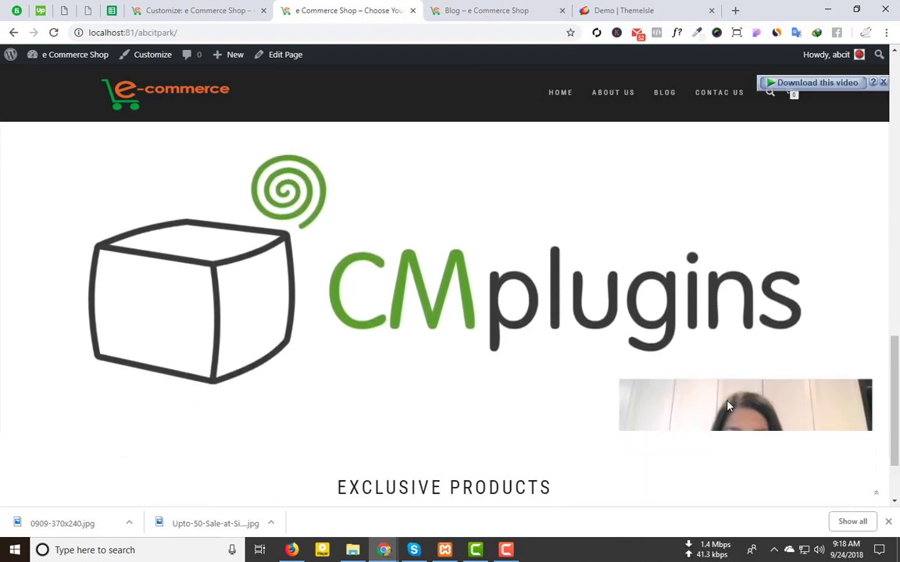
Step: Change the Additional CSS video padding from 310px to 350px, publish, and reload the front page
click(213, 7)
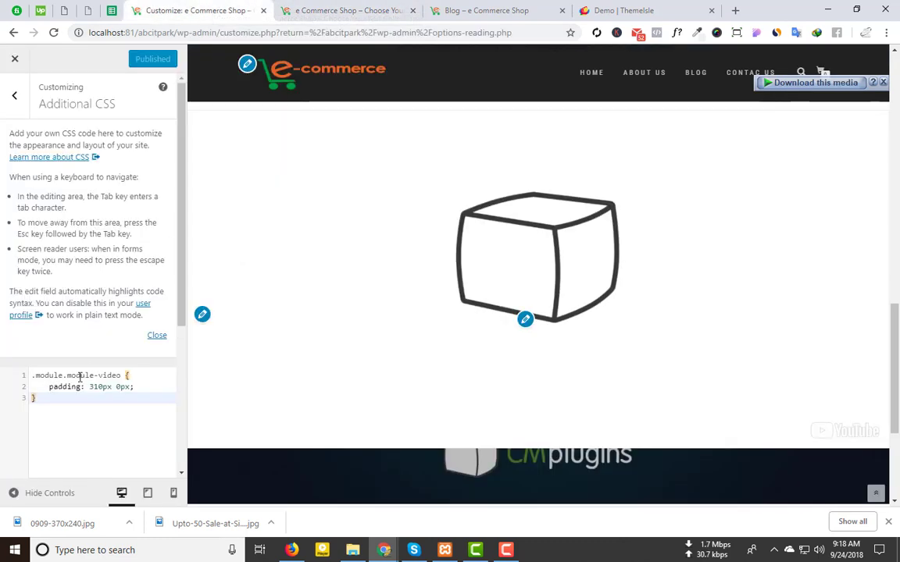
click(102, 387)
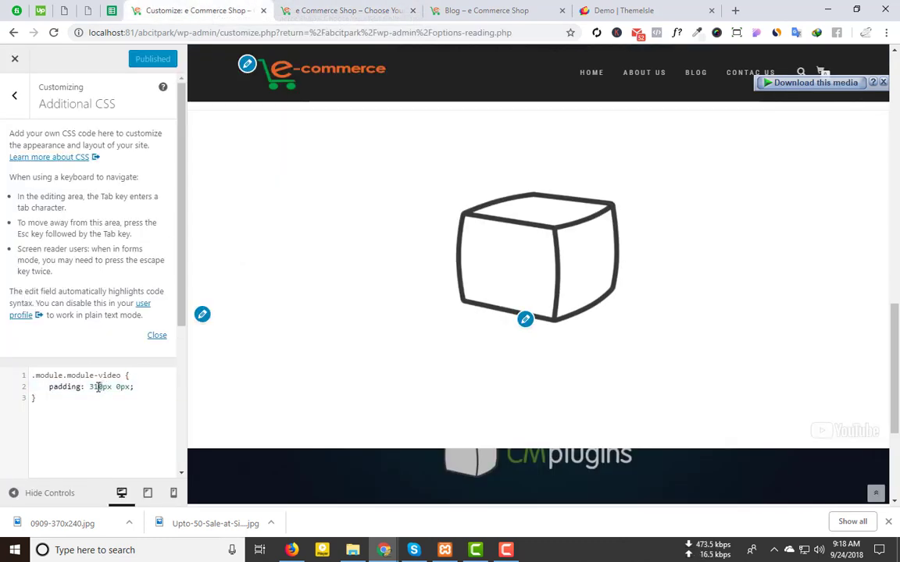
key(BackSpace)
text(5)
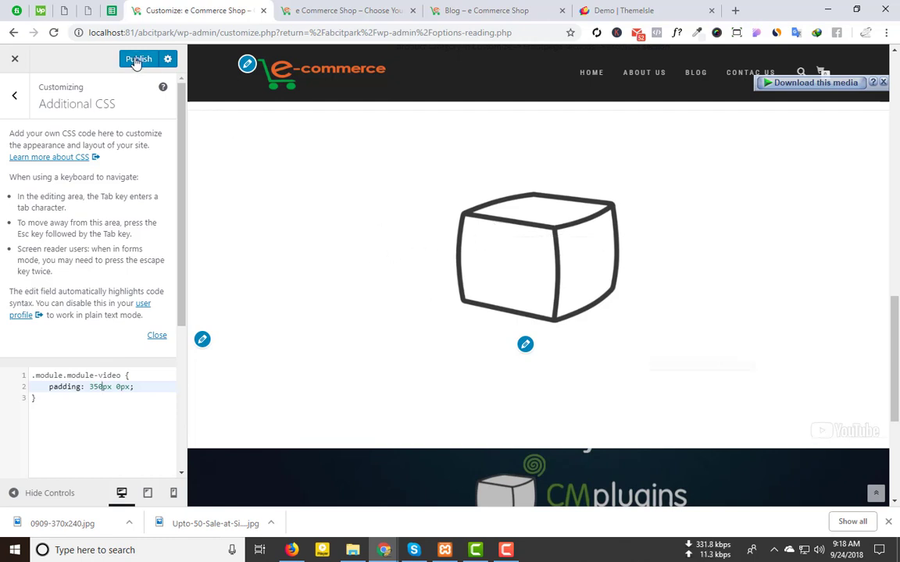
click(356, 9)
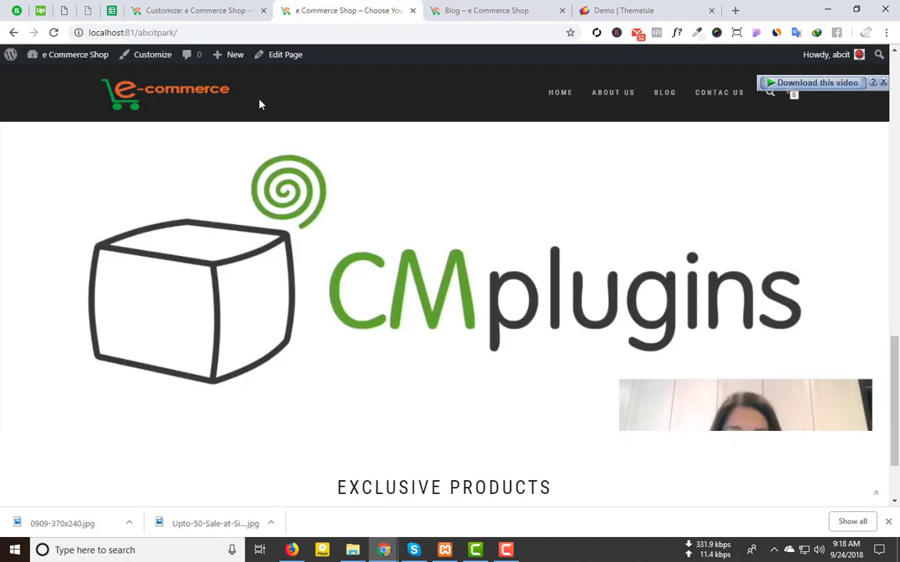
click(53, 32)
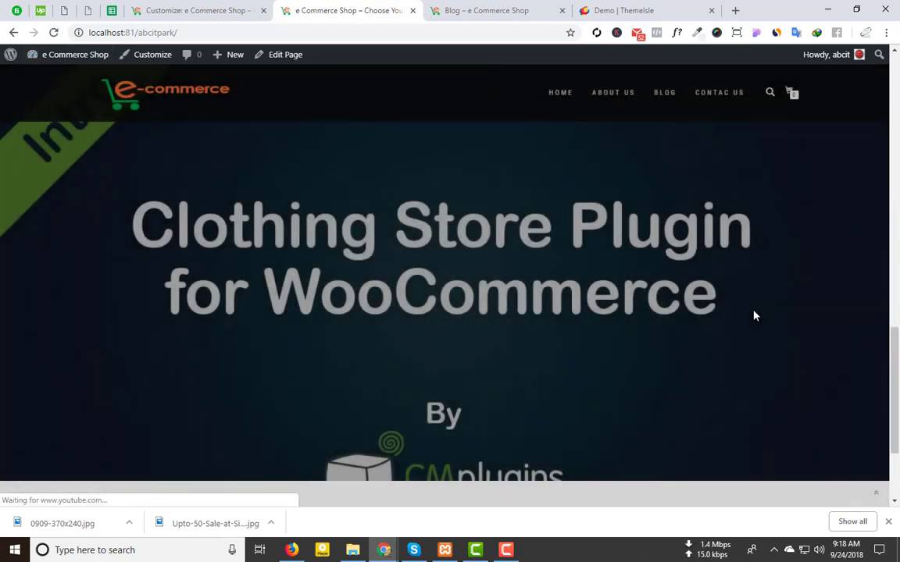
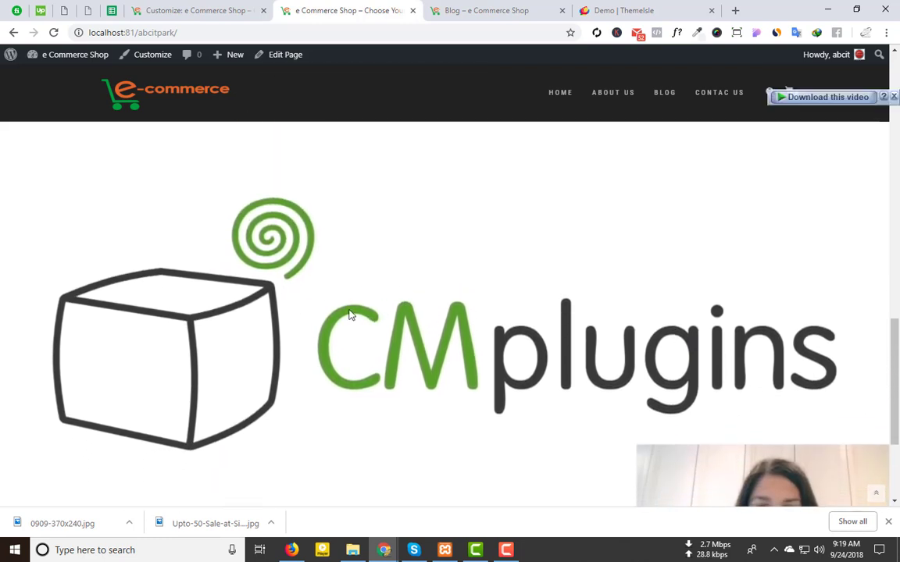
Step: Delete the video padding rule from Additional CSS and publish the change
scroll(713, 377, down, 1)
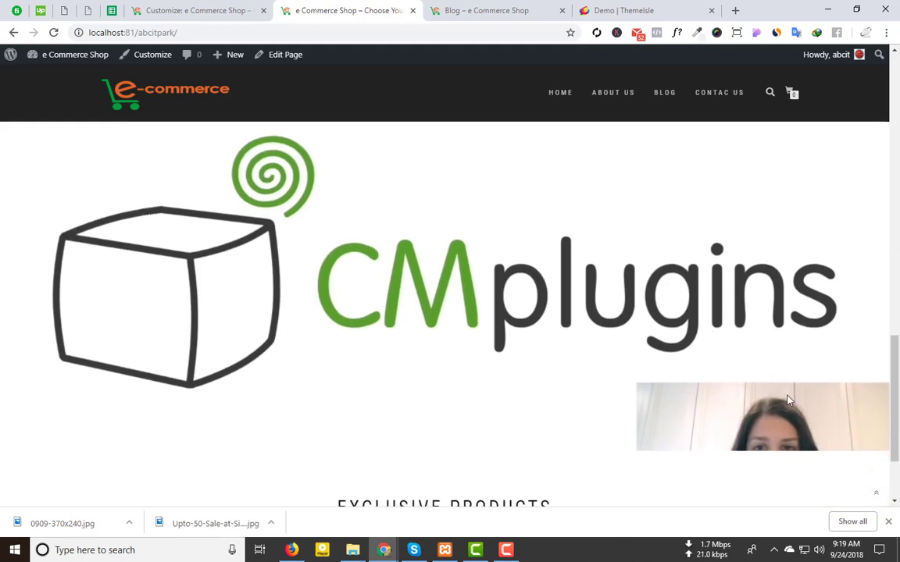
scroll(732, 401, down, 1)
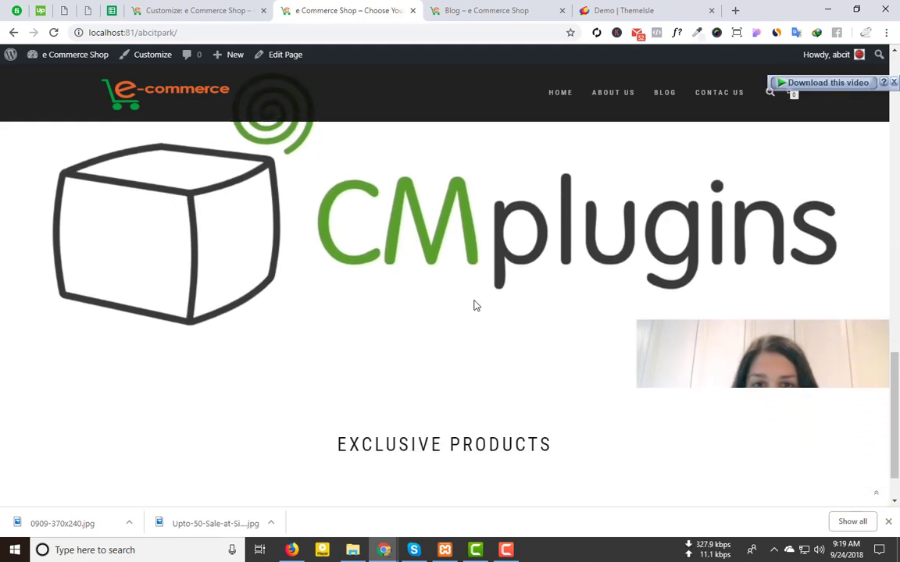
scroll(458, 305, up, 2)
click(479, 7)
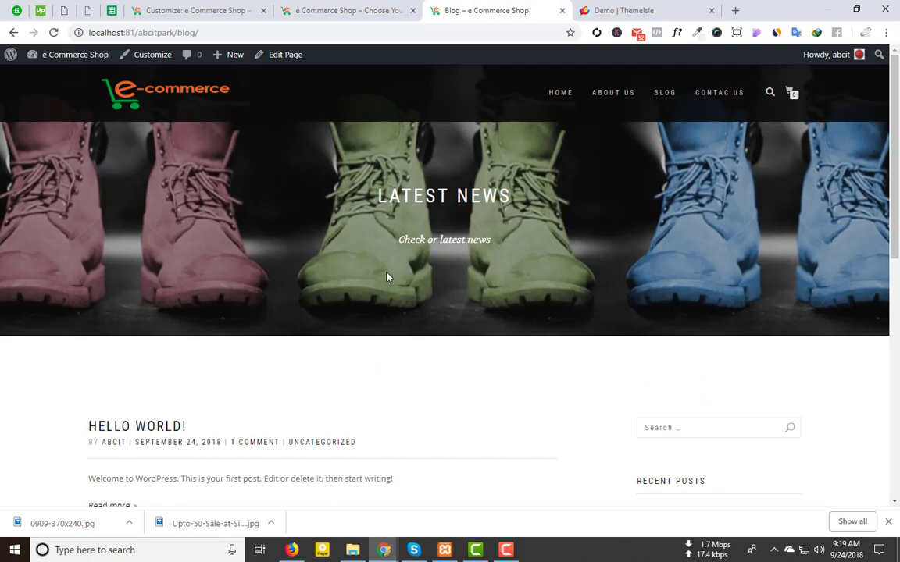
click(298, 8)
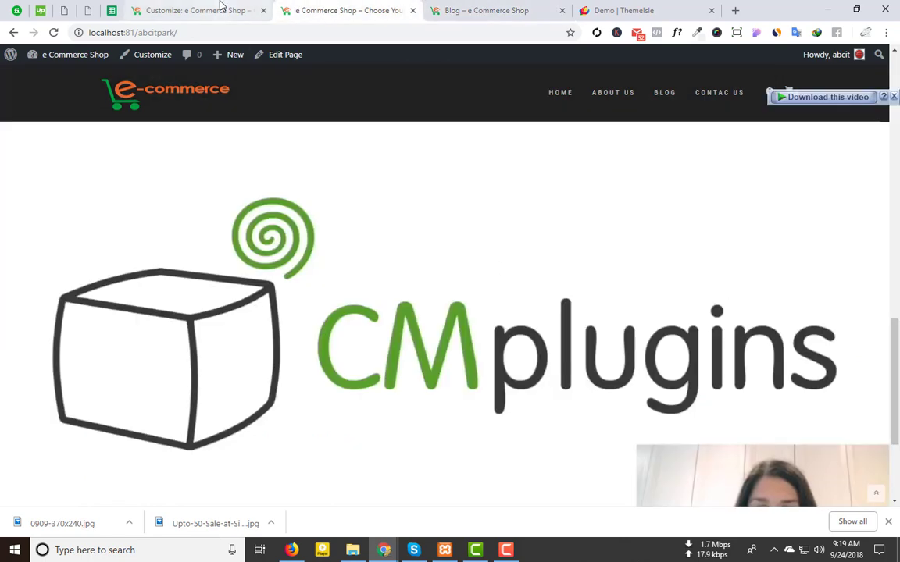
click(221, 10)
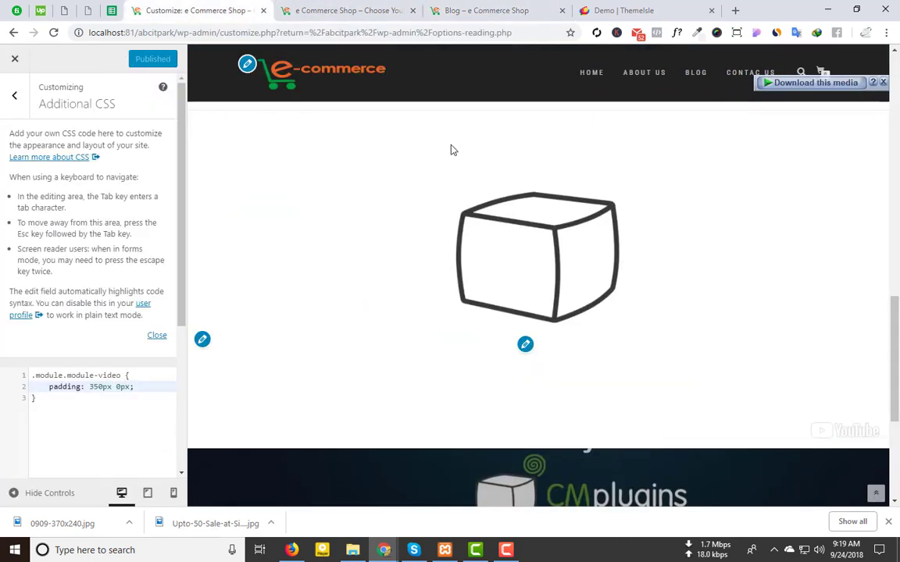
drag(67, 403, 2, 338)
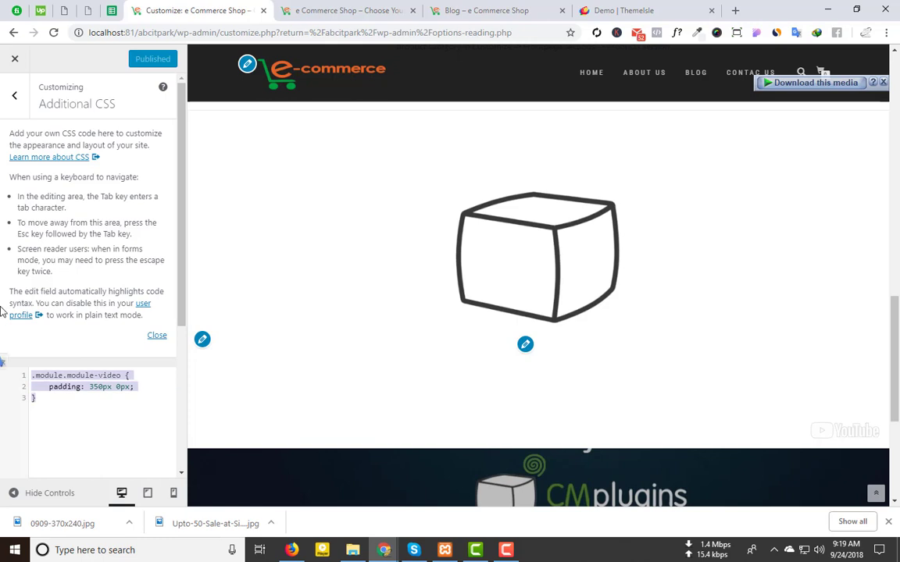
key(BackSpace)
click(154, 59)
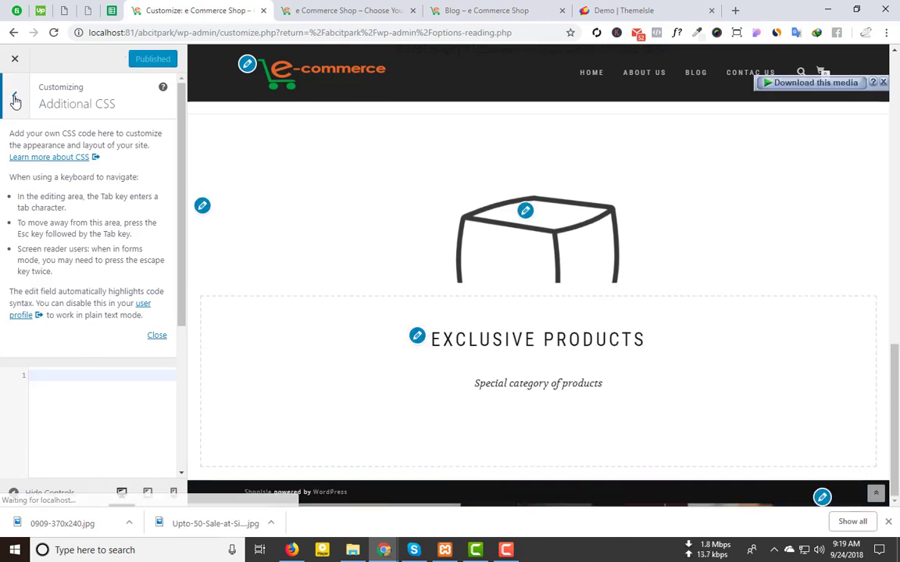
Step: Hide the front page video section via Frontpage sections and publish it
click(15, 99)
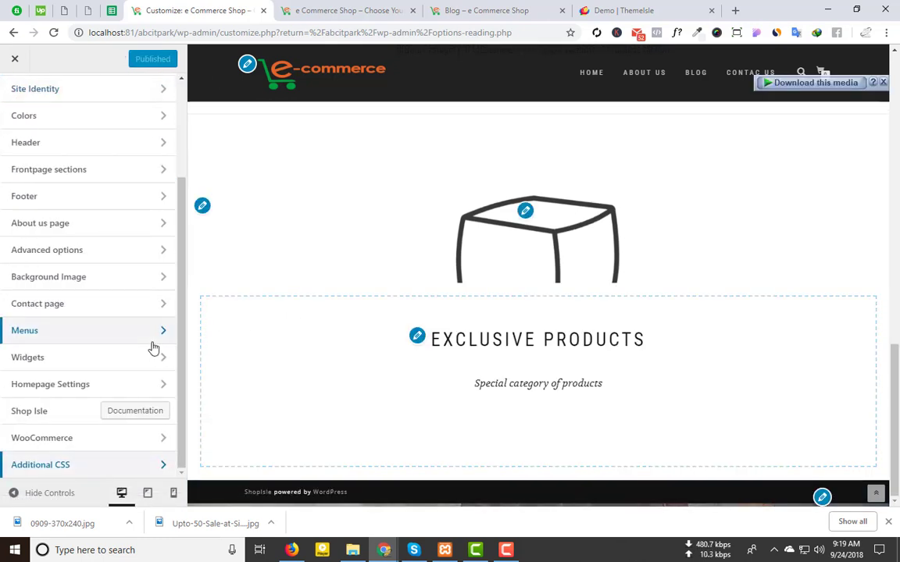
scroll(148, 335, up, 3)
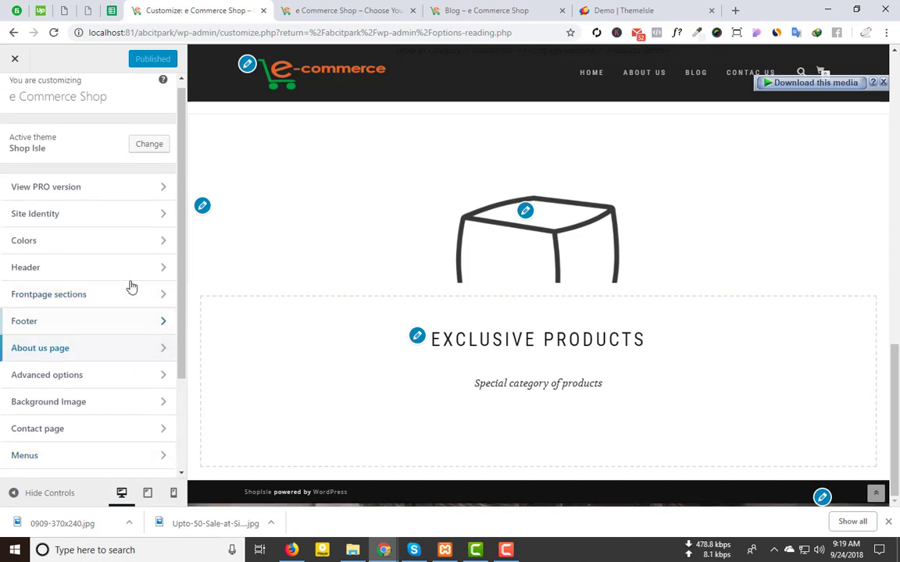
click(119, 296)
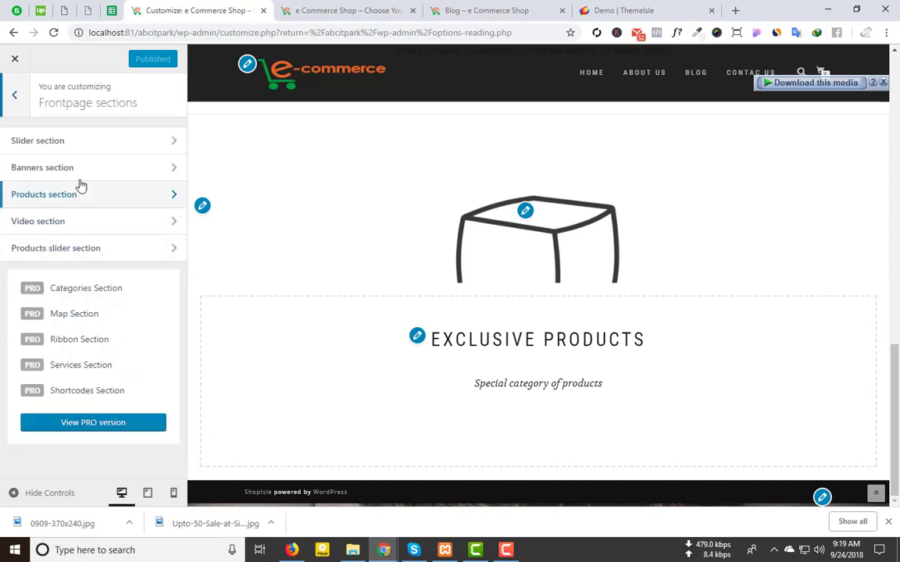
click(74, 222)
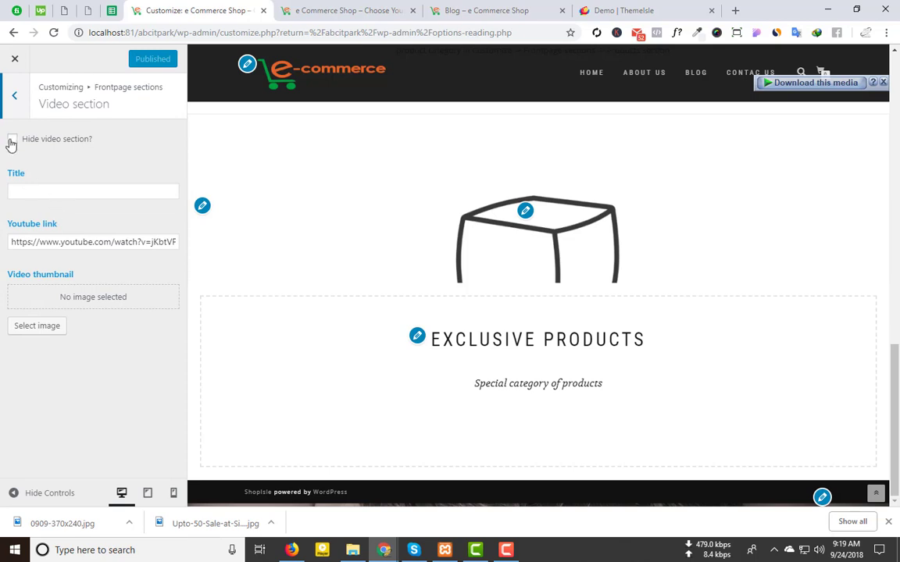
click(11, 139)
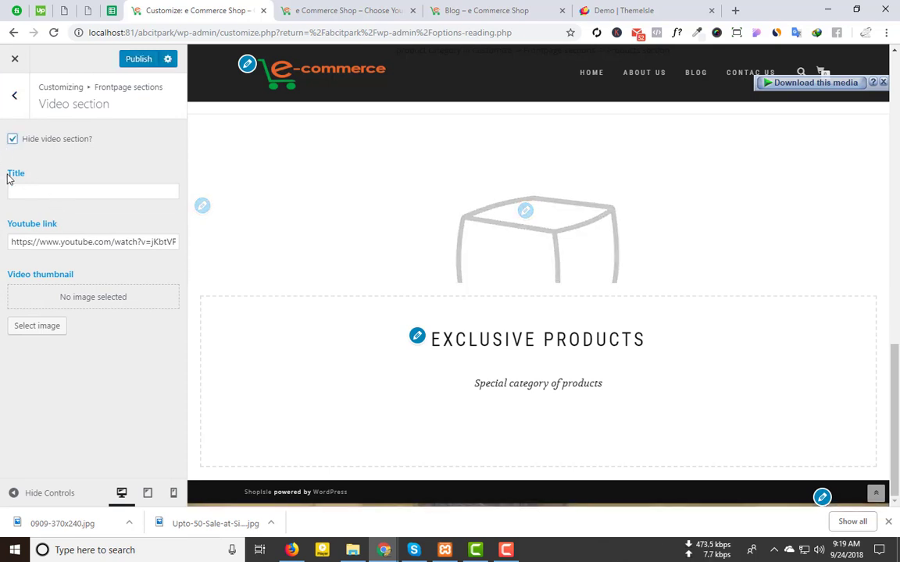
click(131, 65)
click(15, 94)
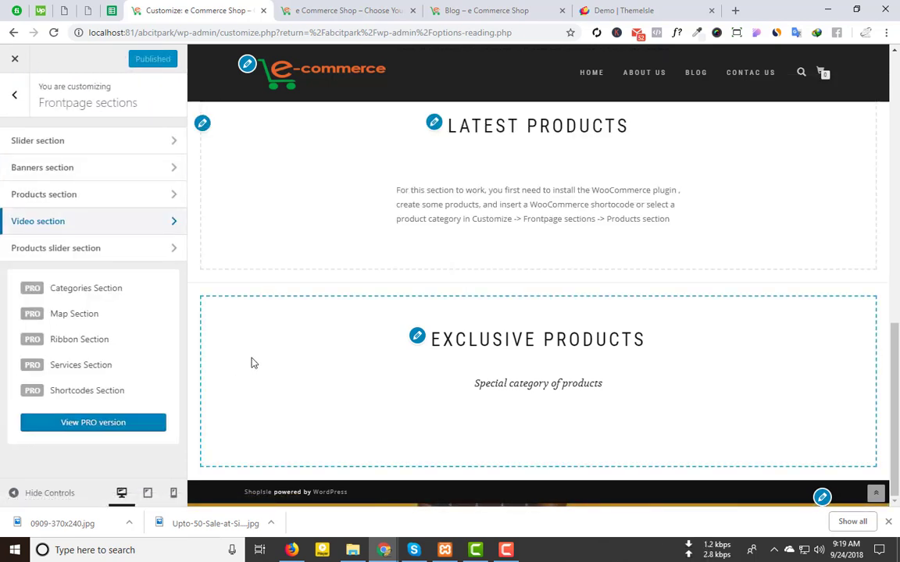
click(54, 250)
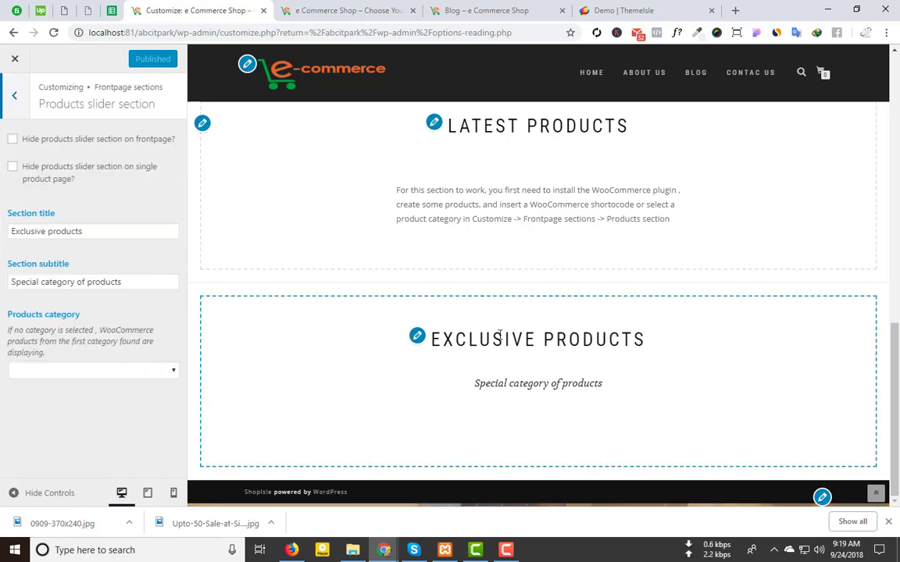
Step: Browse the ThemeIsle demo's product carousel for reference
click(633, 10)
scroll(375, 324, down, 3)
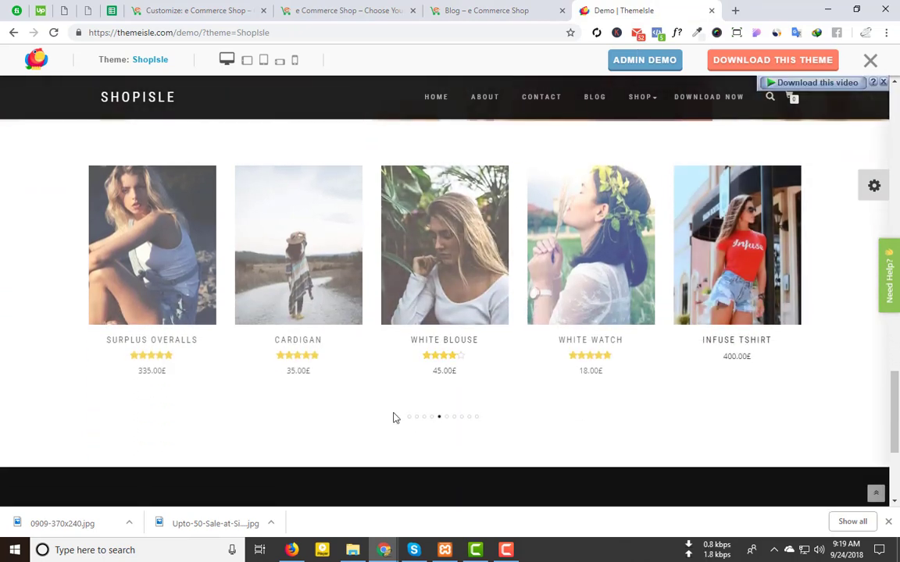
click(431, 419)
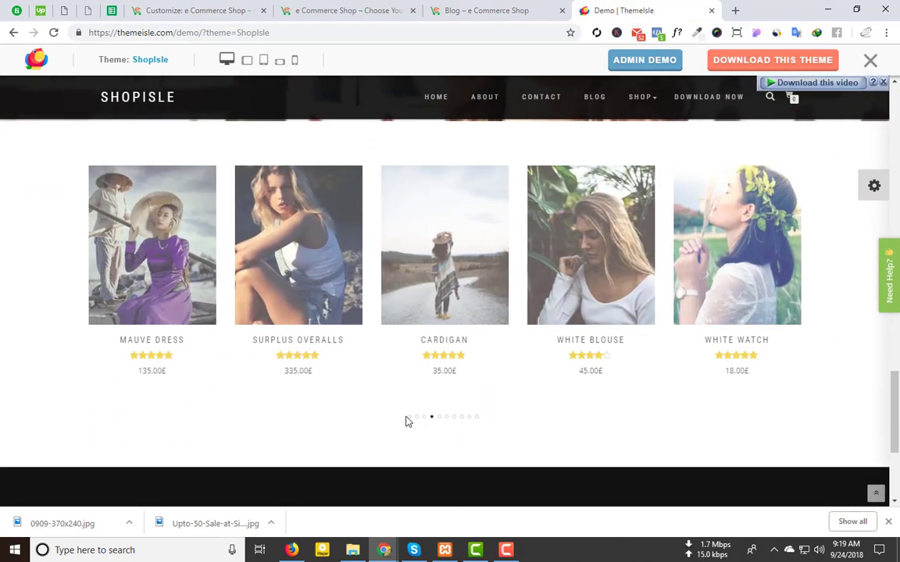
scroll(437, 391, down, 4)
scroll(445, 427, up, 1)
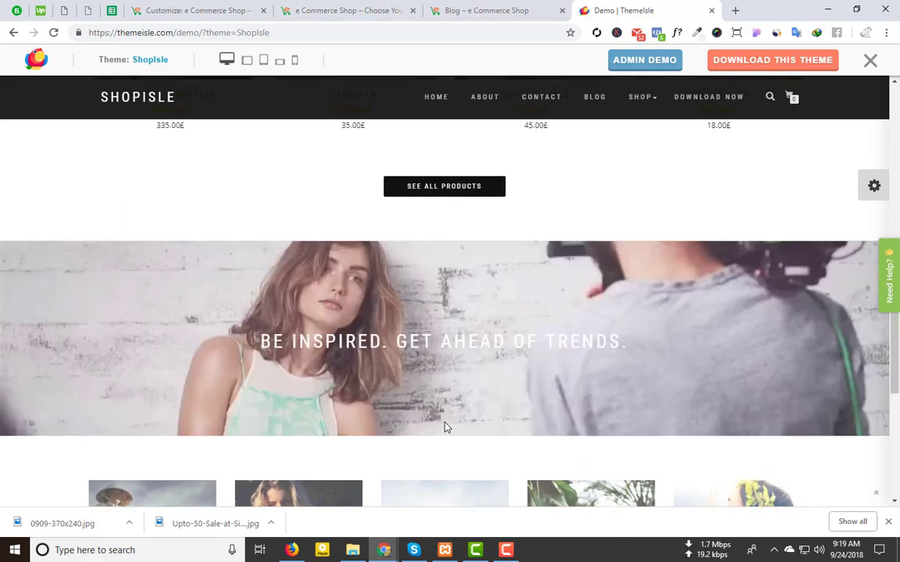
scroll(445, 427, up, 8)
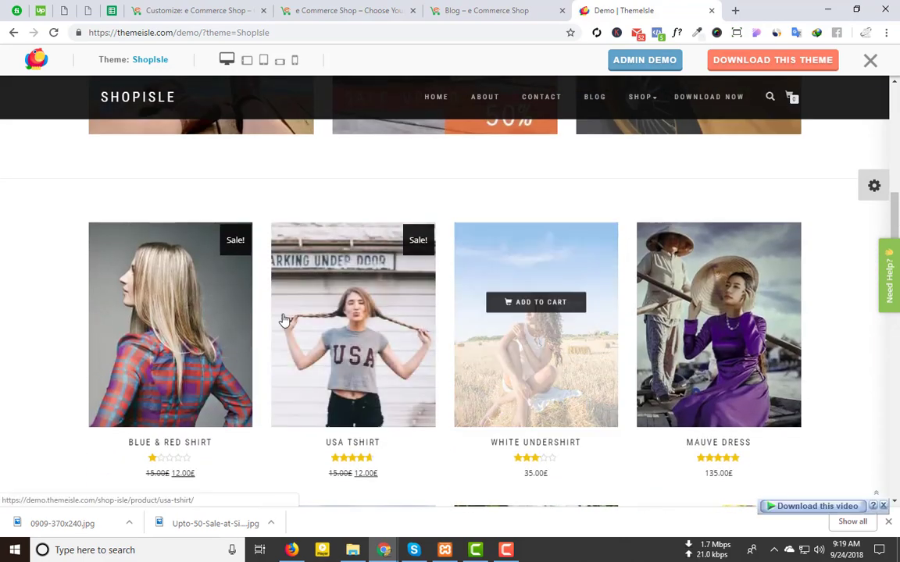
Step: Review the 'Exclusive products' slider title, subtitle and category unchanged, then return to the main list
click(219, 8)
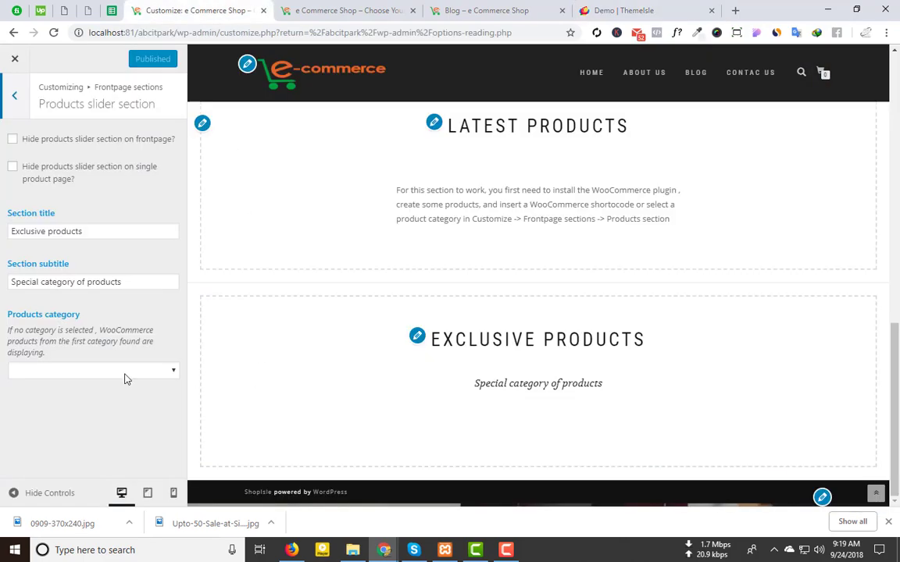
drag(90, 231, 3, 232)
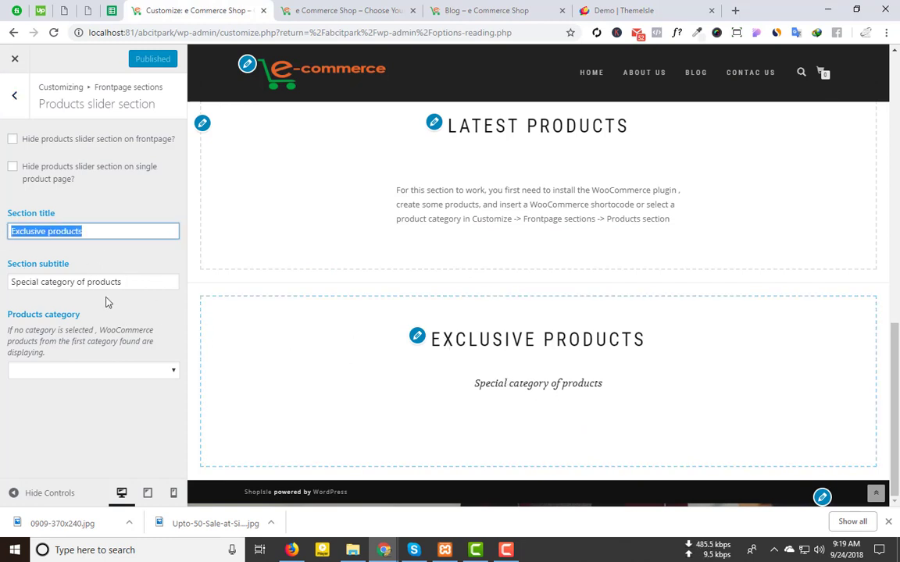
drag(141, 282, 3, 279)
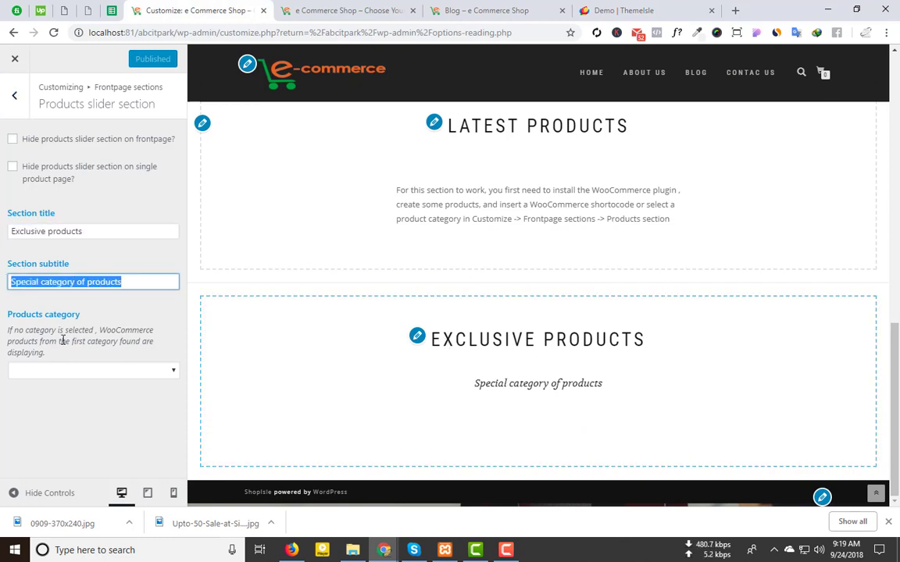
click(117, 375)
click(96, 442)
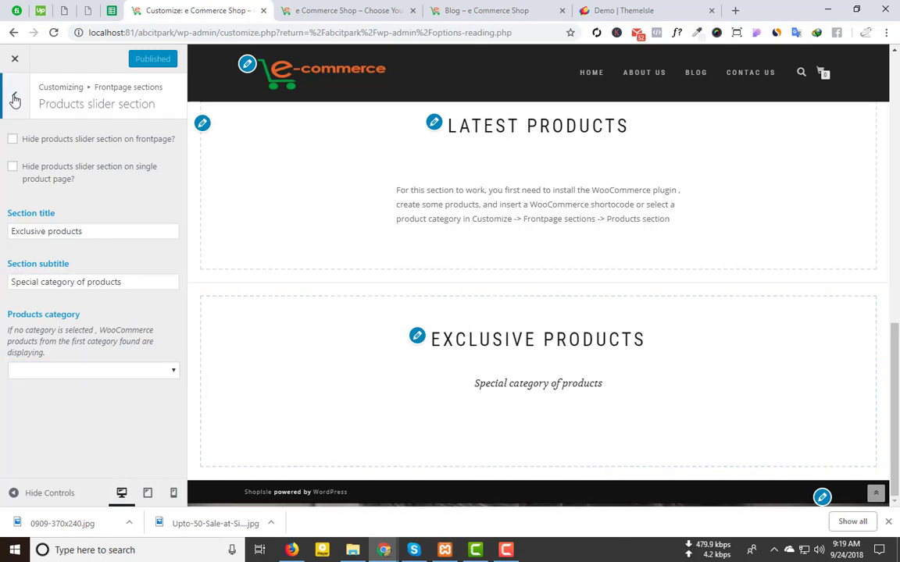
click(14, 99)
click(14, 99)
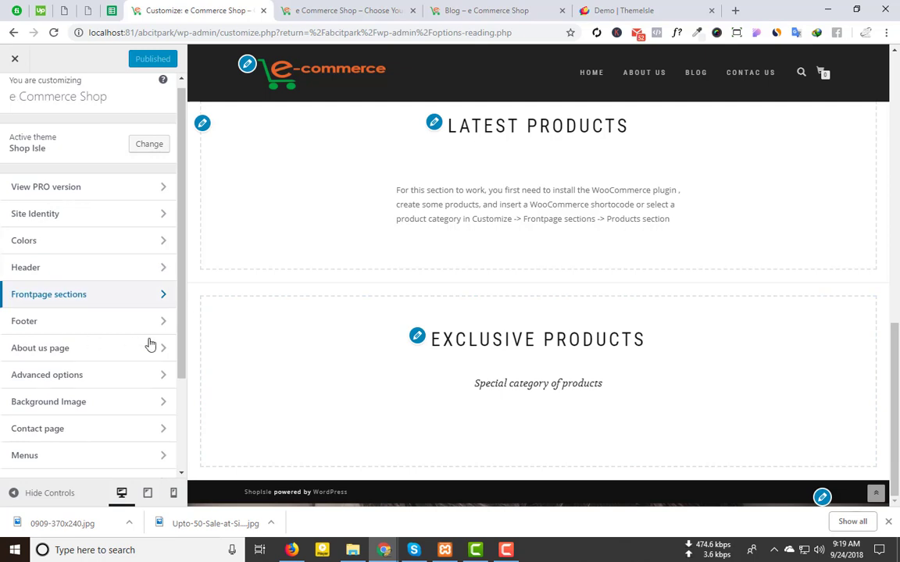
Step: Keep footer site info shown and start the copyright text with the year 2018
click(122, 320)
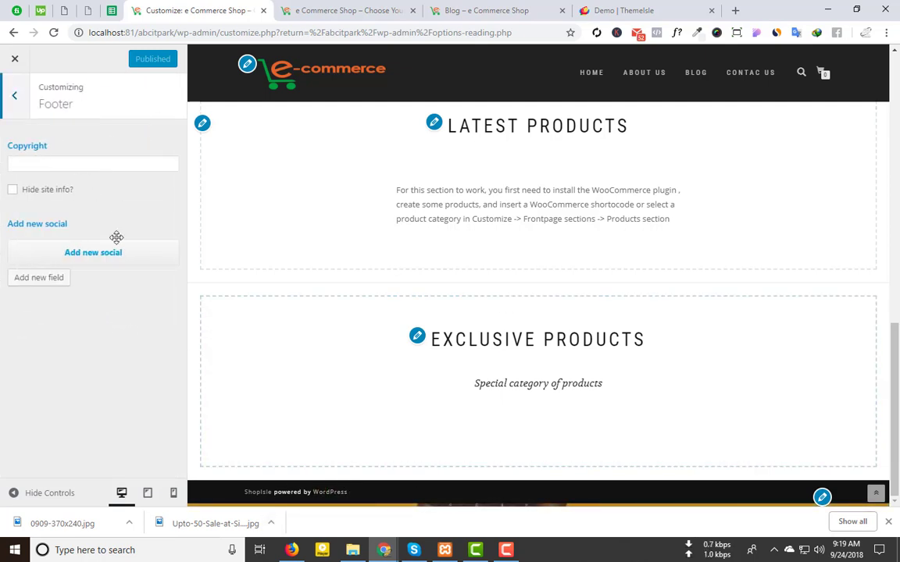
click(13, 190)
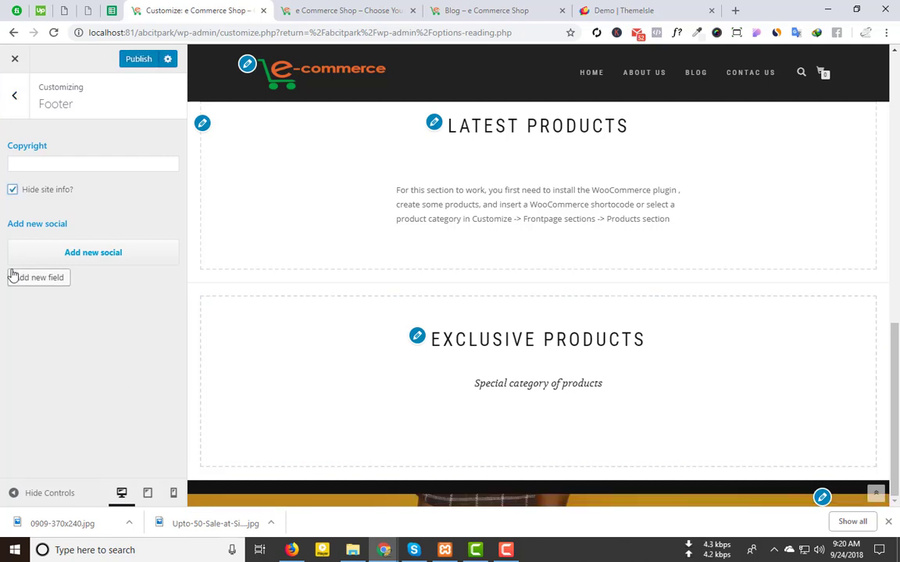
click(13, 190)
click(34, 163)
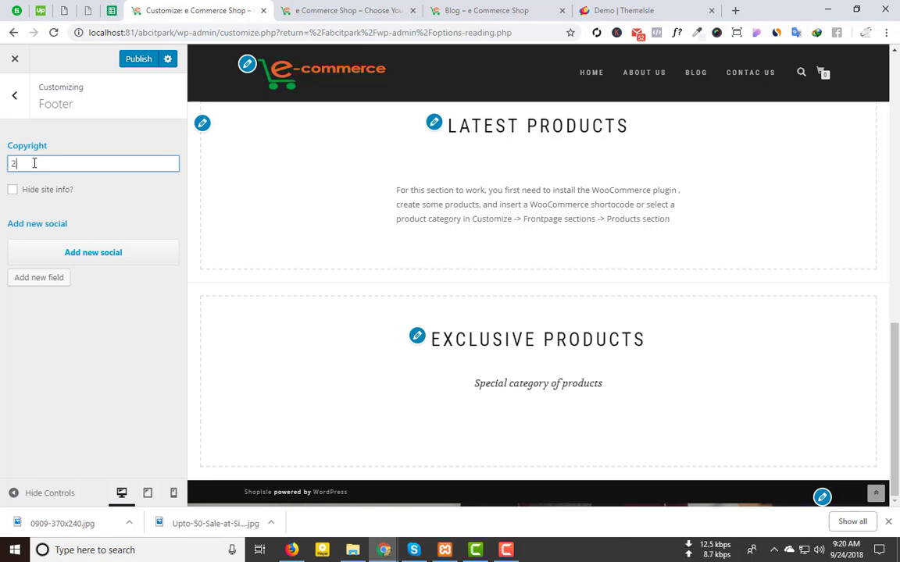
text(200)
key(BackSpace)
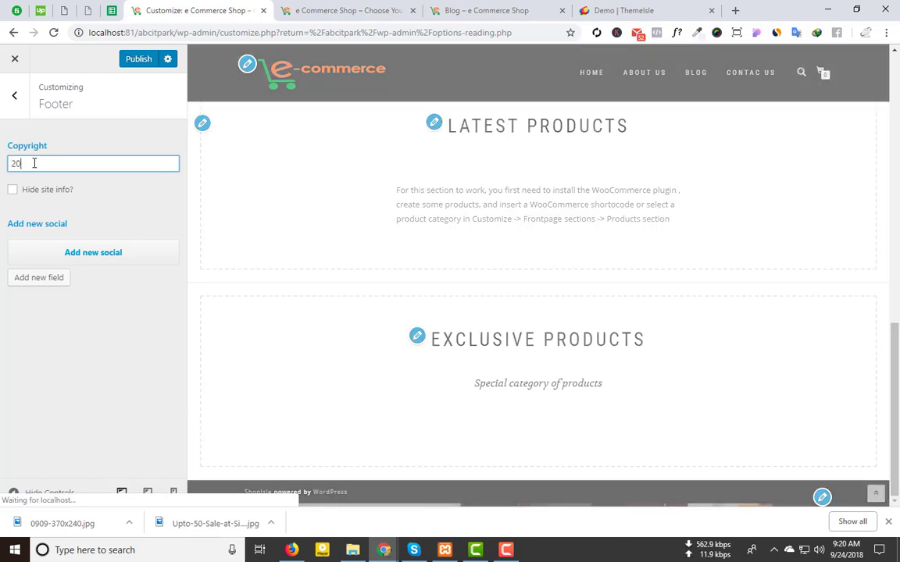
text(18 @)
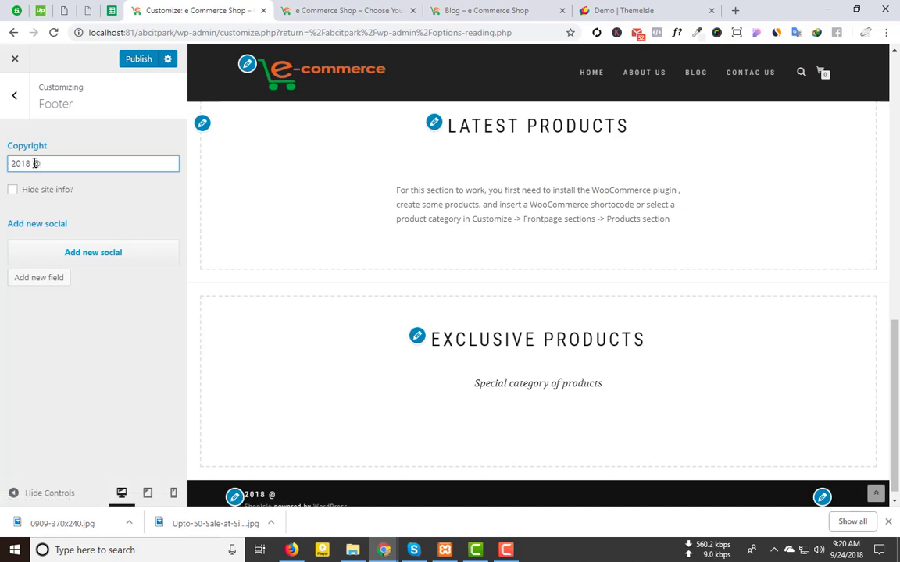
click(688, 12)
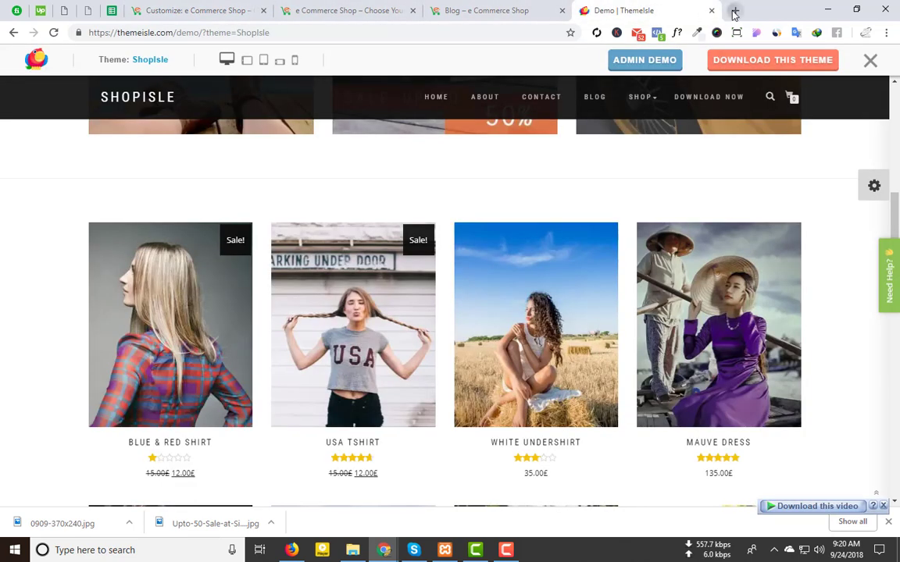
Step: Search Google for 'copy right symbol' and select the © symbol from the top answer
click(734, 13)
text(cop)
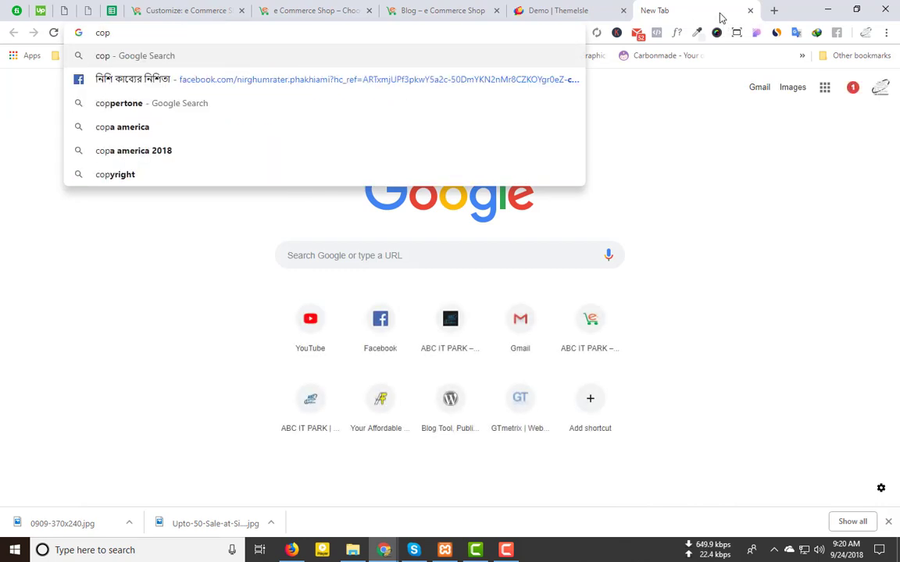
text(y )
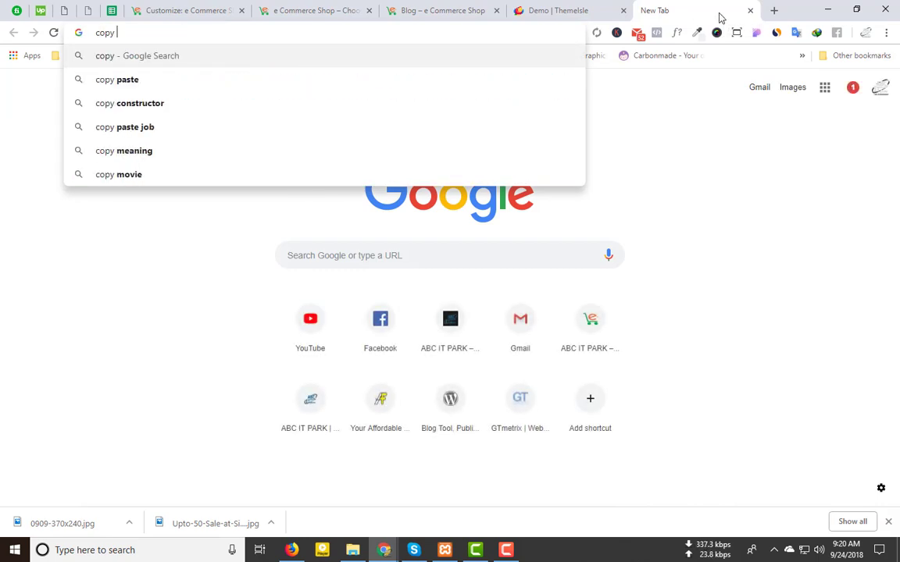
text(right )
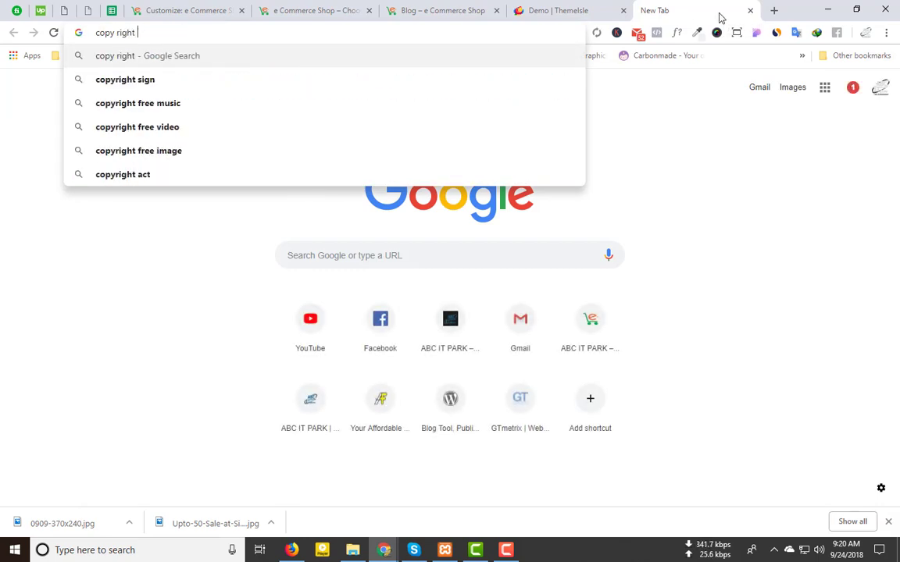
text(symbol)
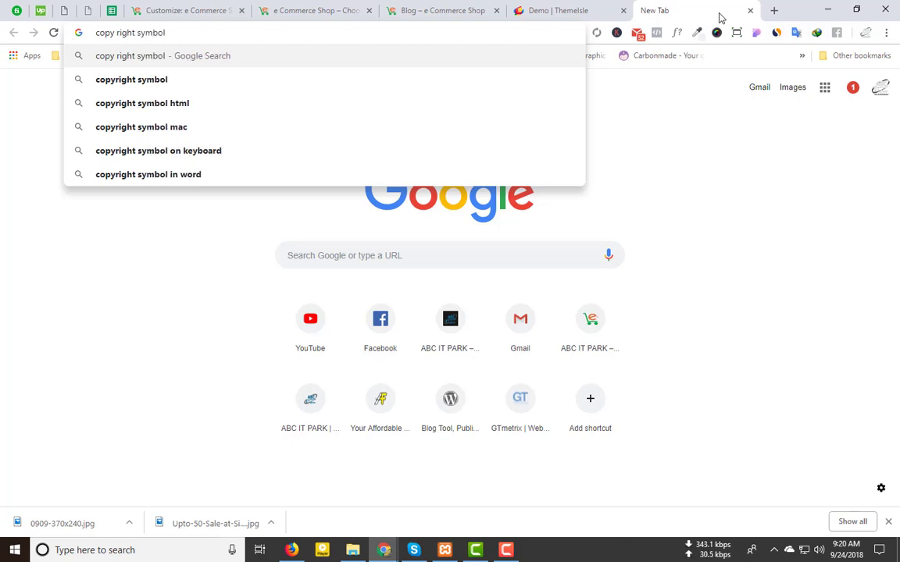
key(Return)
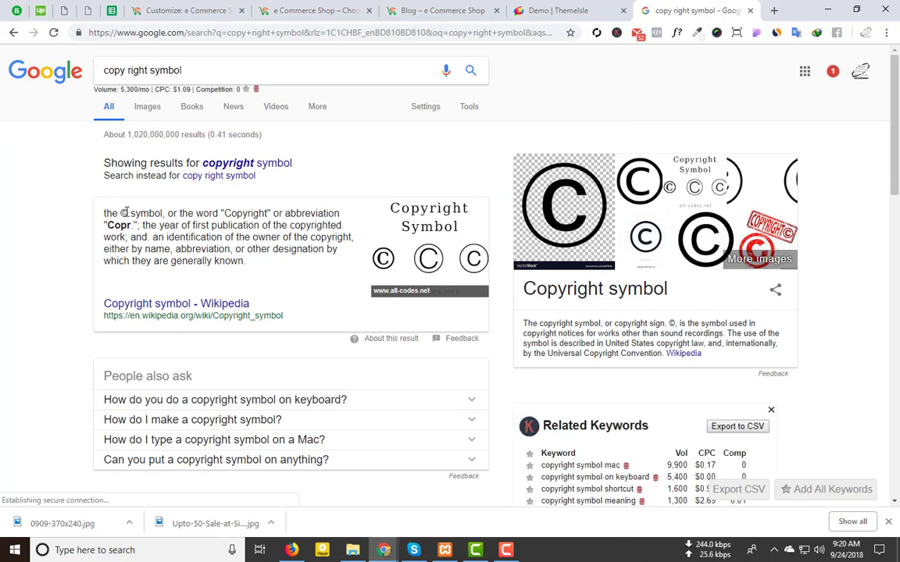
drag(125, 212, 120, 213)
key(ctrl+c)
Step: Set the footer copyright to '2018 © e Commerce Shop. All Rights Reserved.' and publish
click(185, 10)
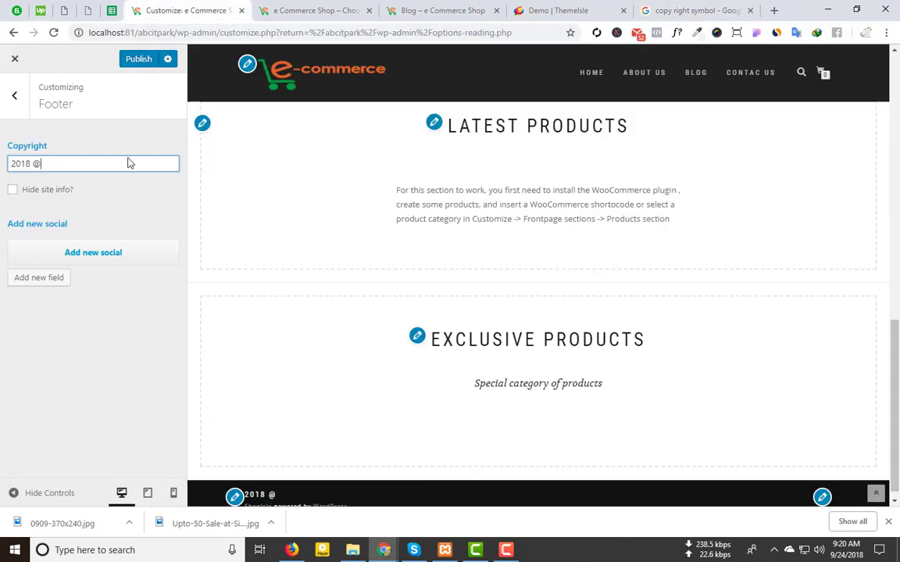
key(ctrl+v)
key(BackSpace)
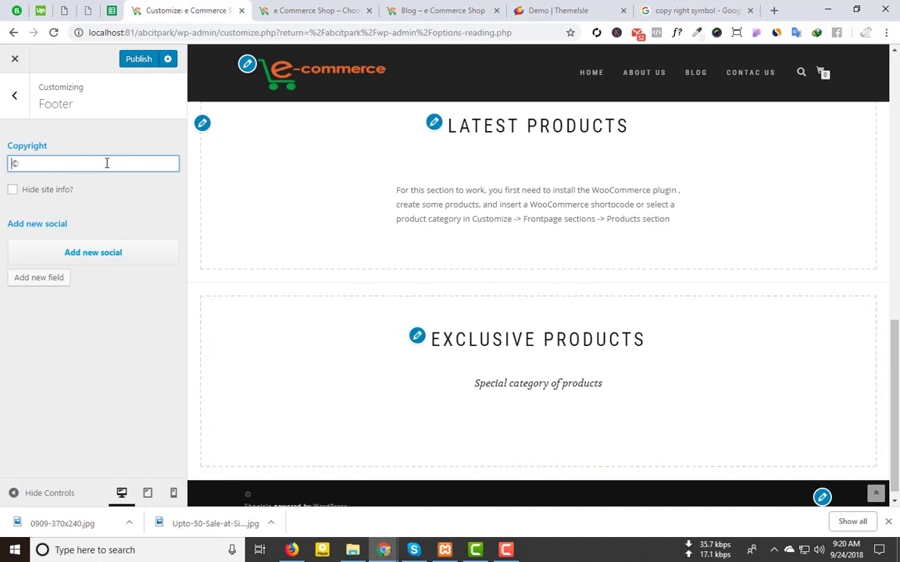
text(2018)
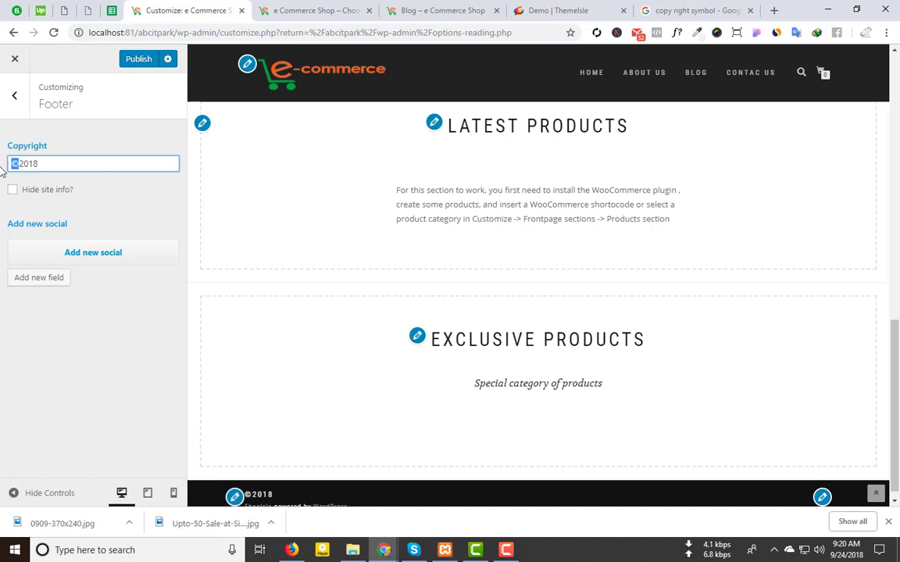
key(ctrl+x)
click(98, 159)
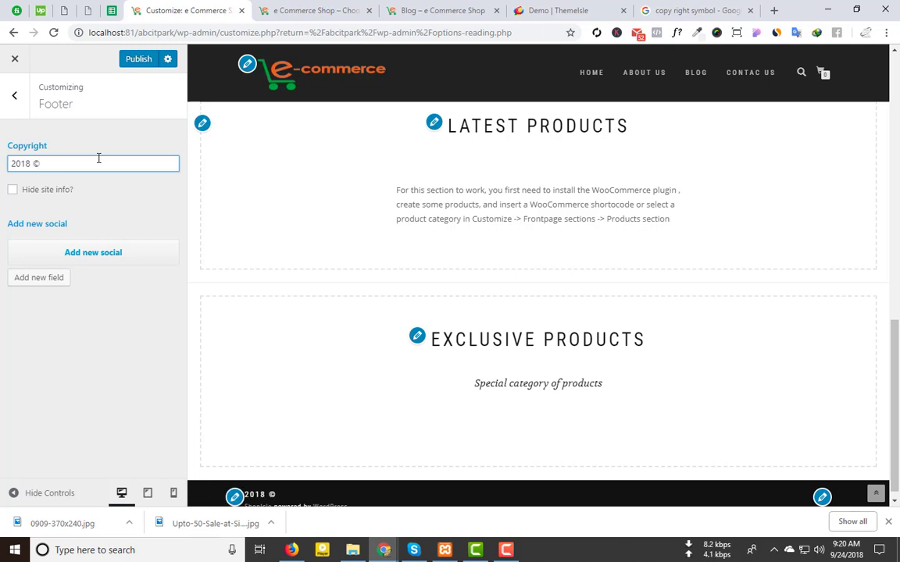
text(e Co)
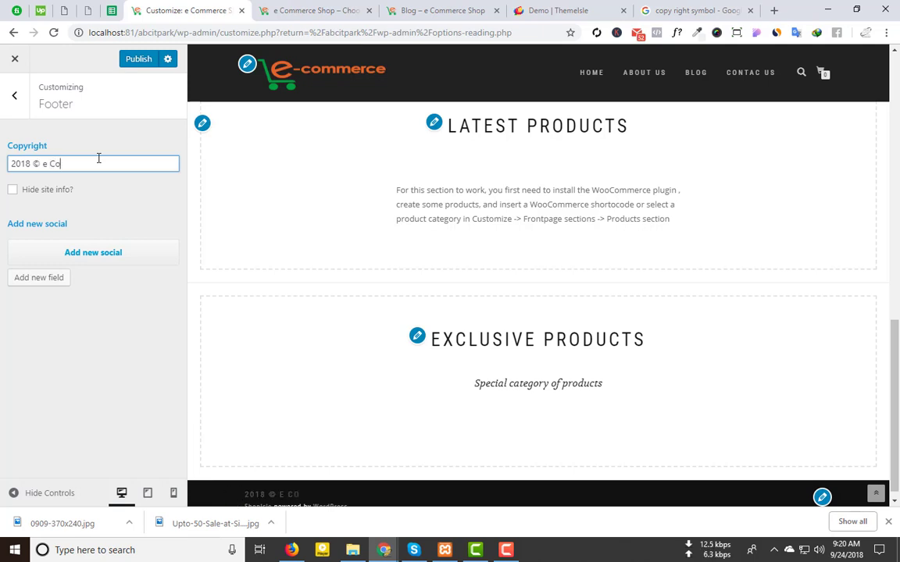
text(mmerce)
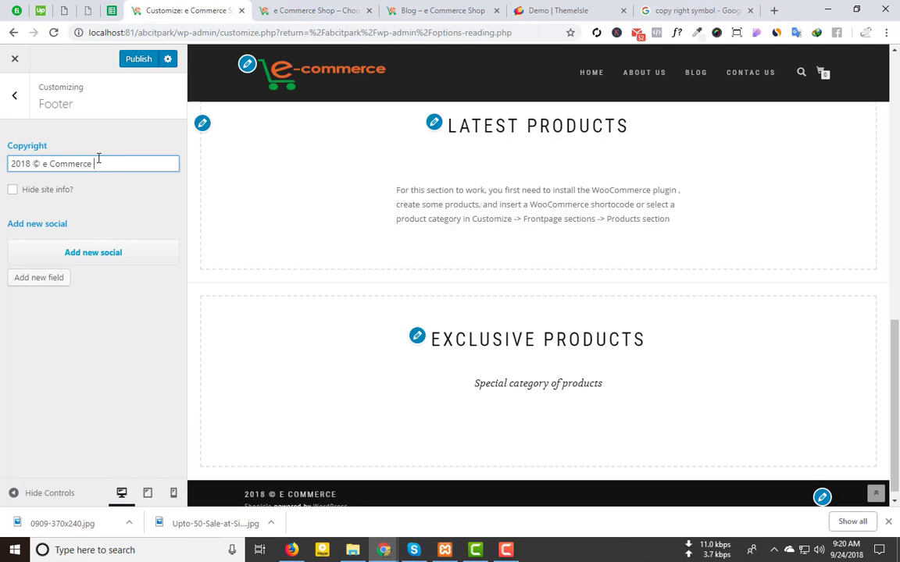
text( Shop)
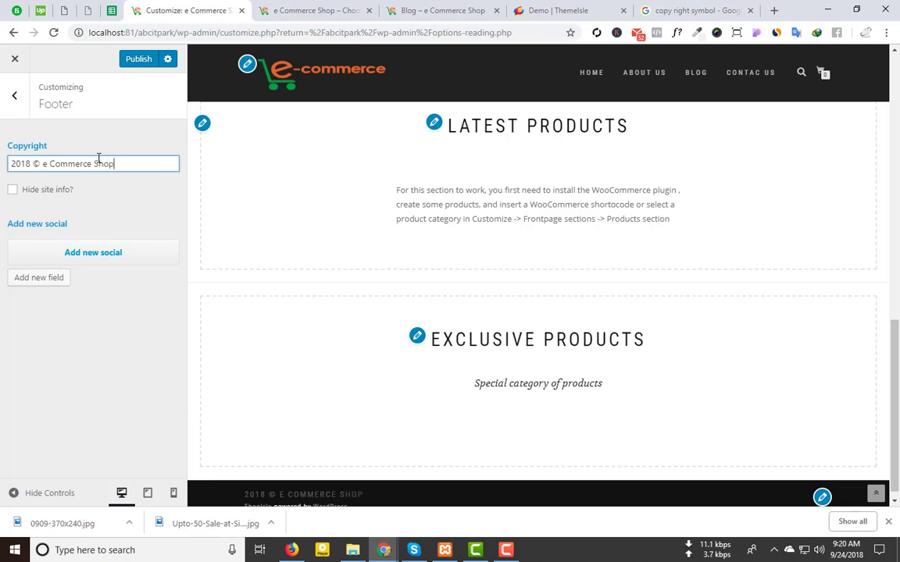
text(. All Rights Reser)
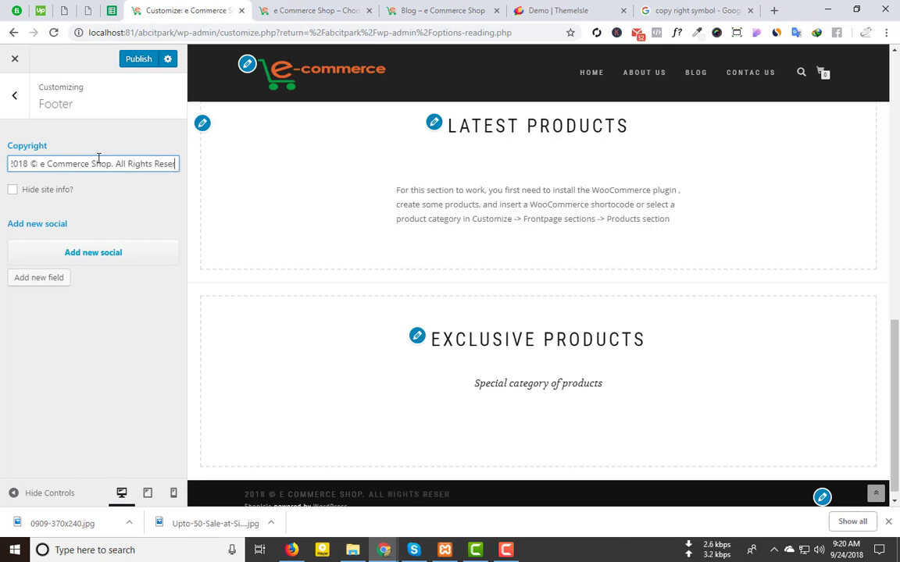
text(ved.)
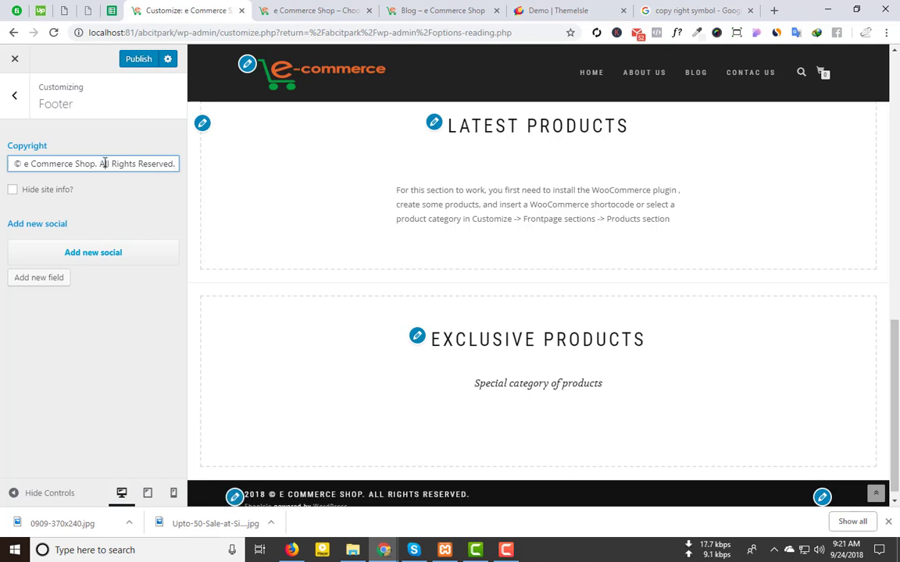
scroll(387, 500, down, 1)
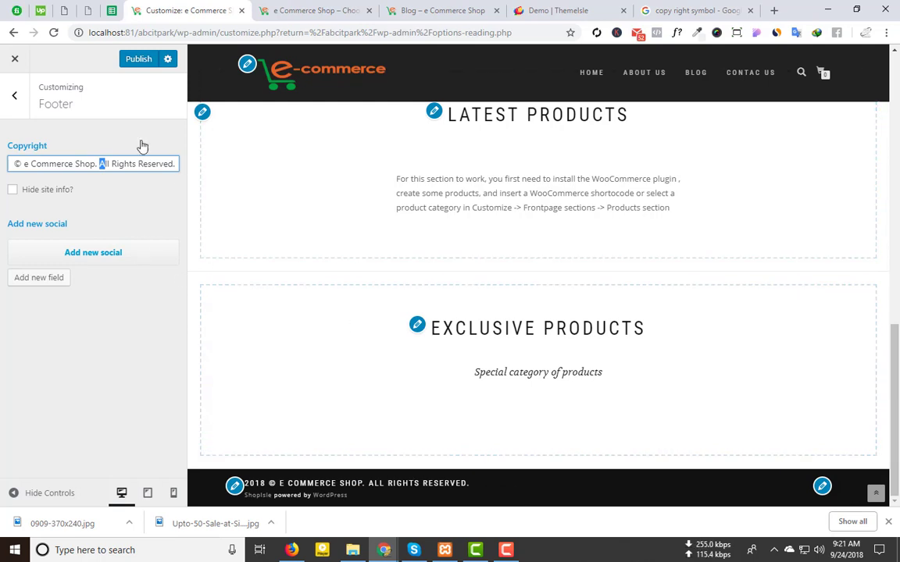
click(134, 63)
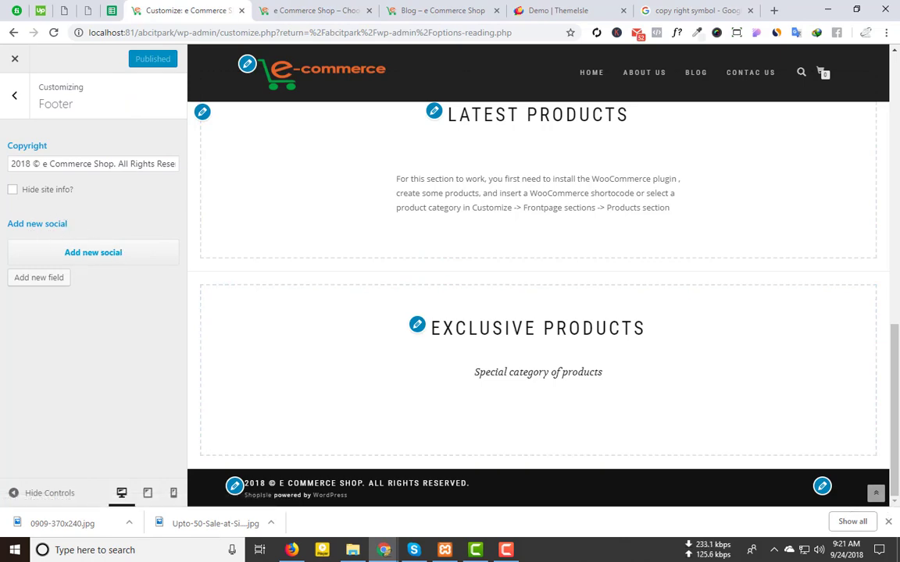
Step: Add a new empty footer social entry and open its icon list page
click(562, 11)
scroll(777, 441, down, 8)
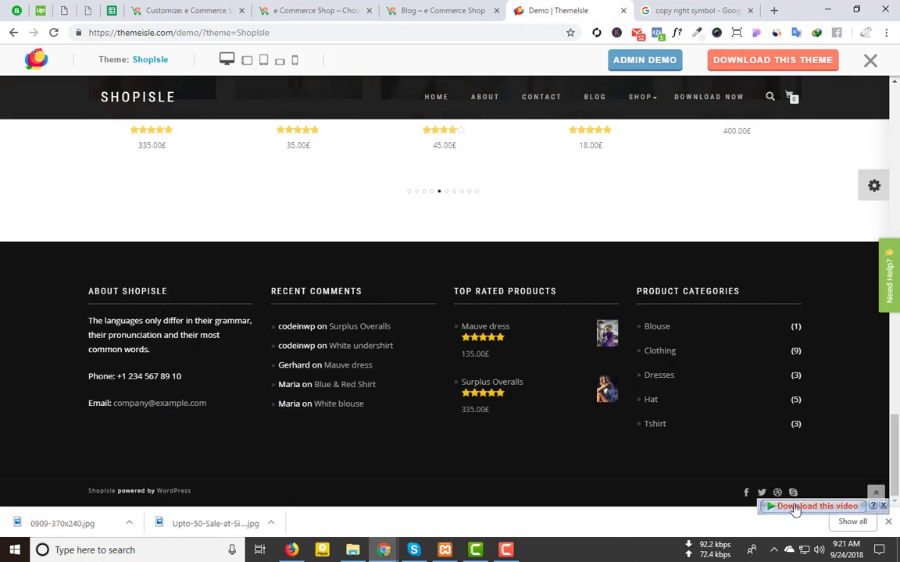
click(186, 11)
click(84, 254)
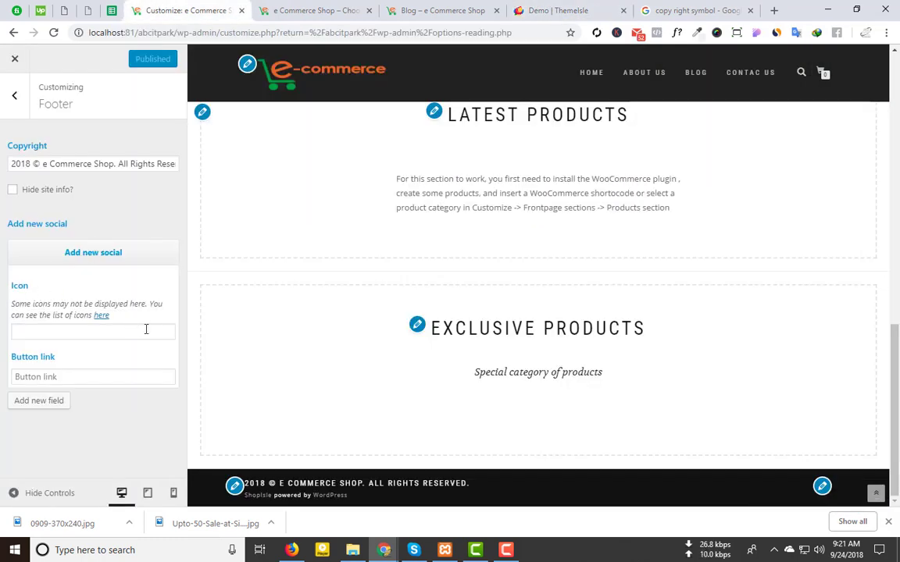
click(102, 316)
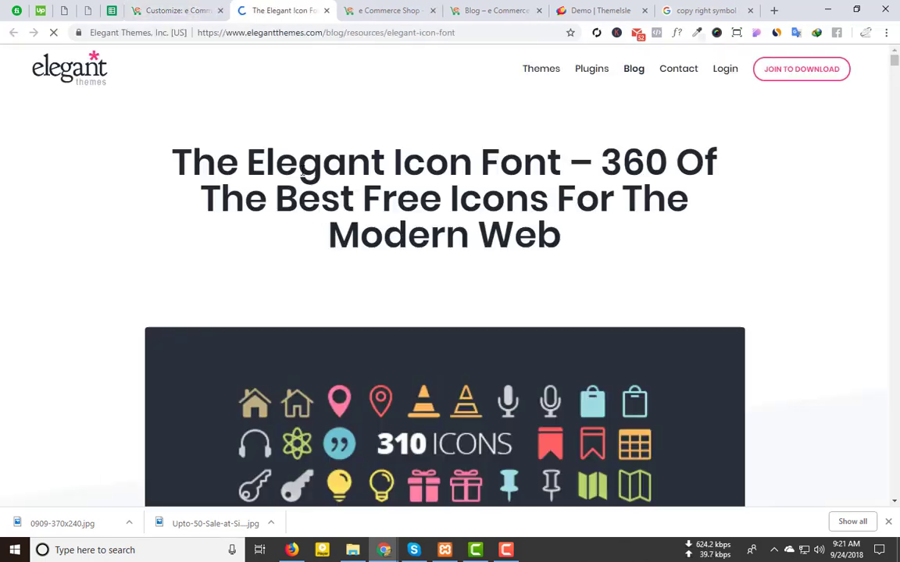
Step: Browse the Elegant Themes icon font grid and return to the customizer's footer settings
scroll(377, 303, down, 5)
scroll(377, 303, down, 10)
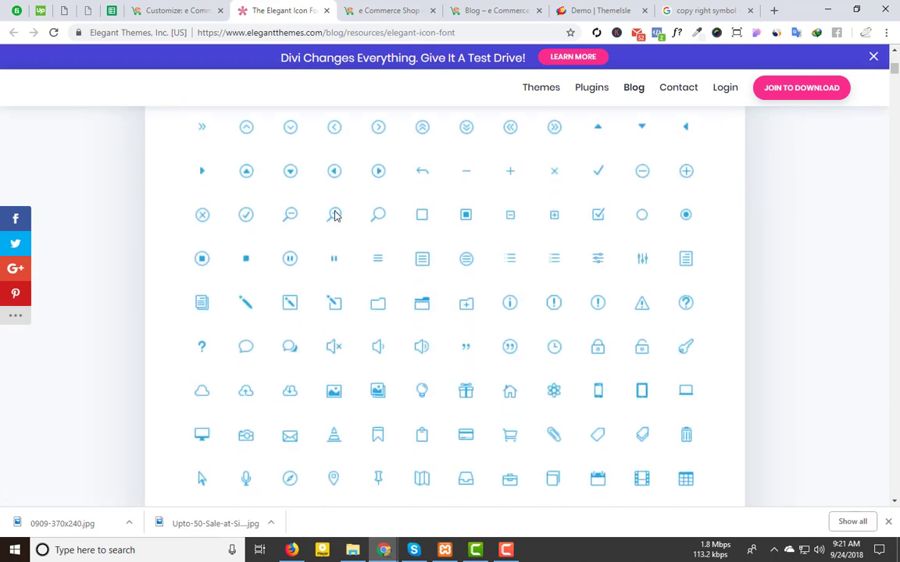
click(255, 48)
key(ctrl+shift+Tab)
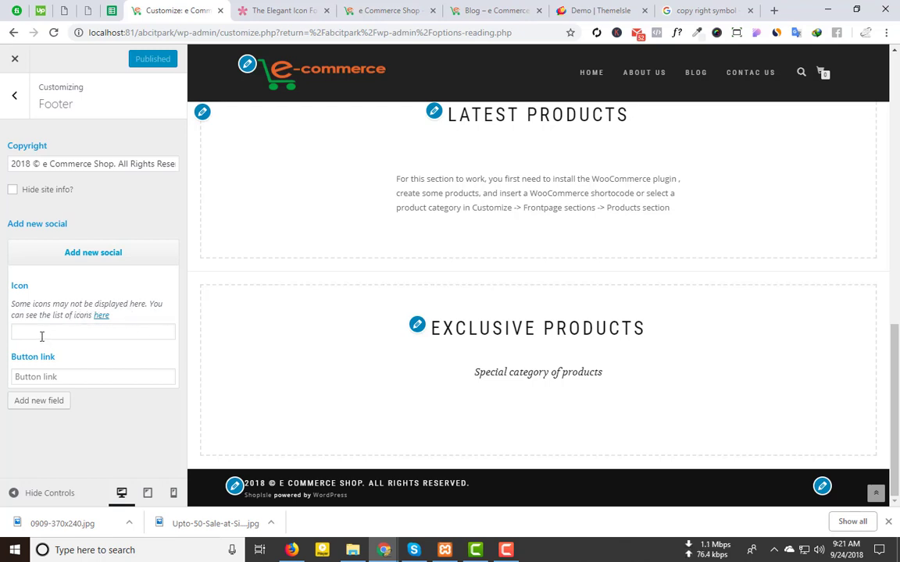
click(99, 316)
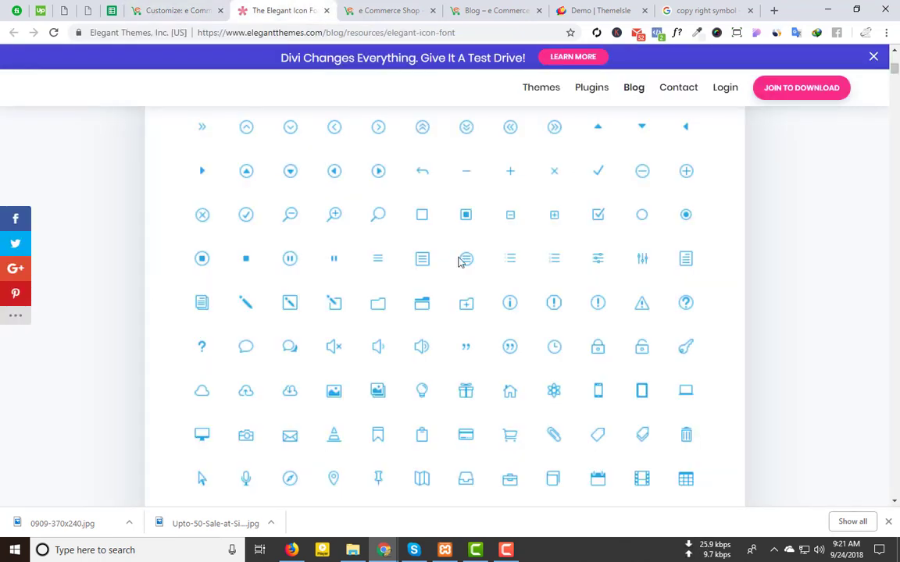
scroll(381, 367, up, 3)
click(148, 10)
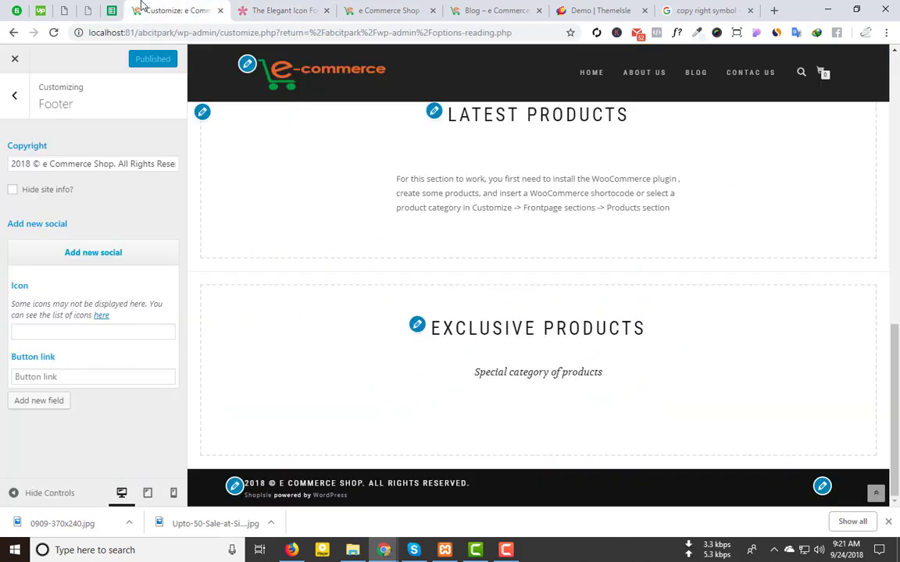
Step: Give the social entry the social_facebook_circle icon, filtered by 'fac', and set its link to #
click(88, 331)
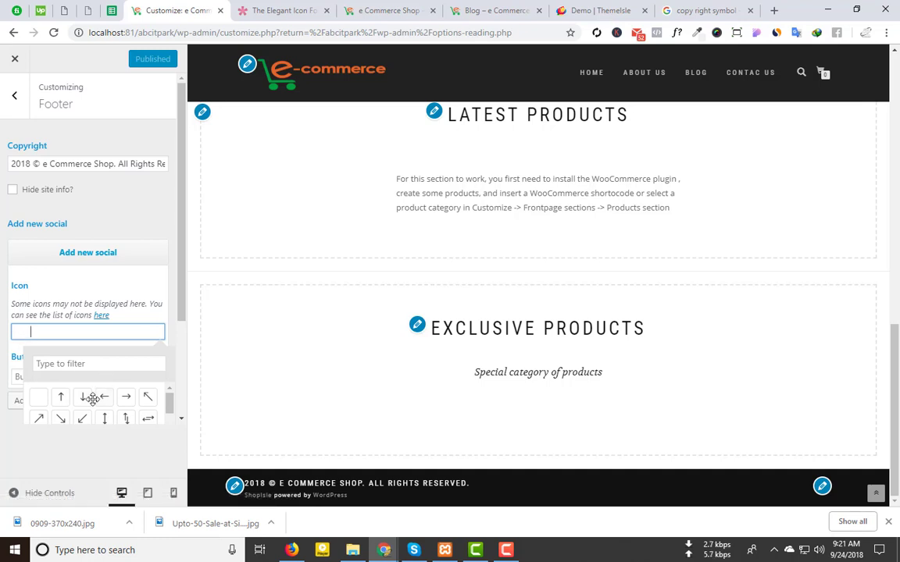
scroll(82, 397, down, 5)
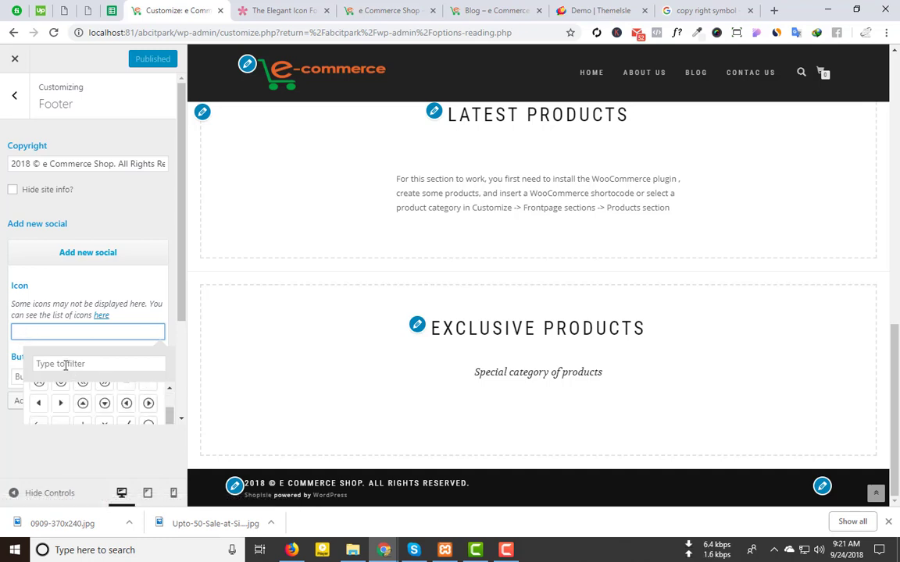
click(82, 363)
text(fac)
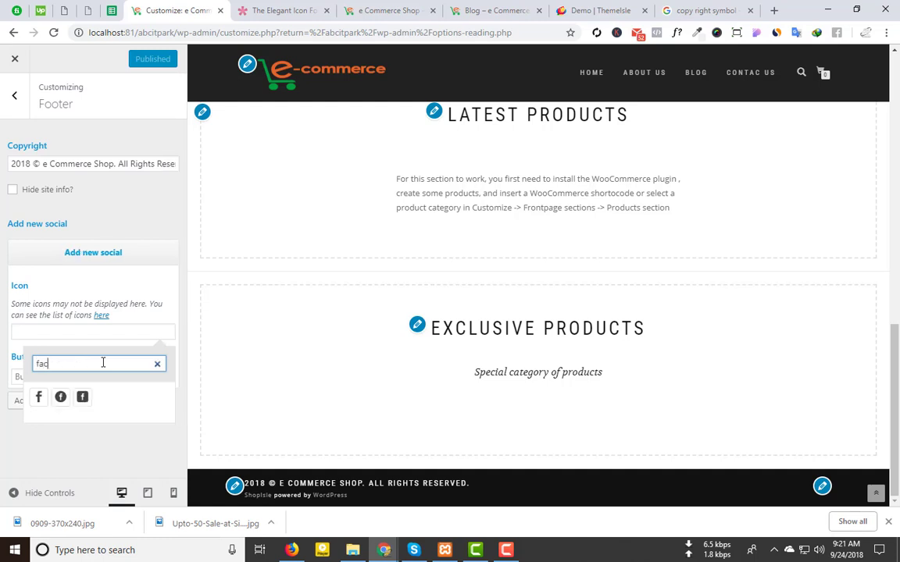
click(60, 398)
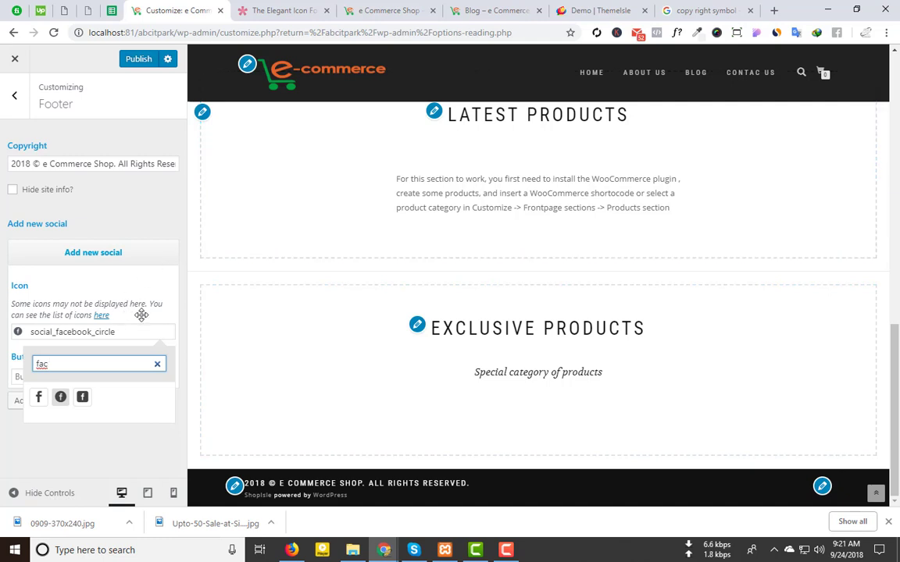
click(37, 377)
click(37, 377)
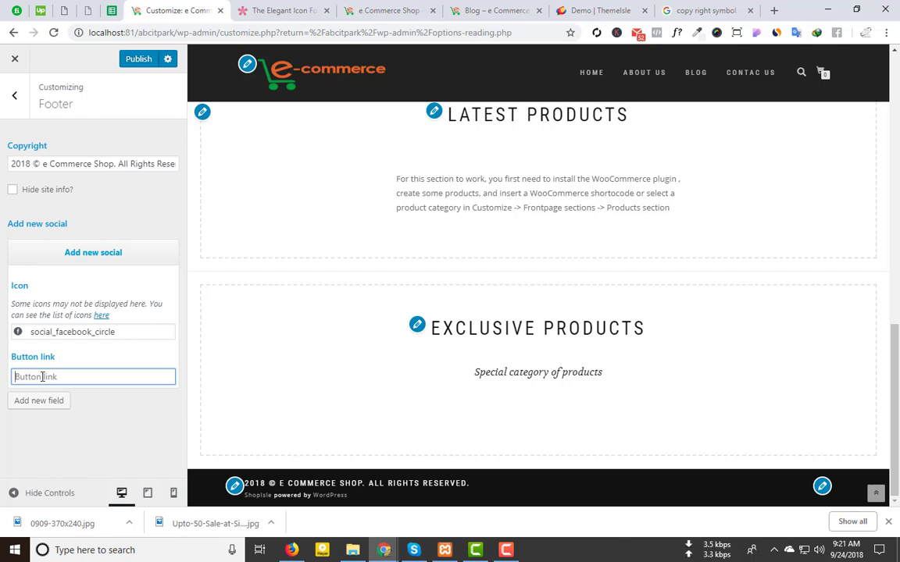
text(#)
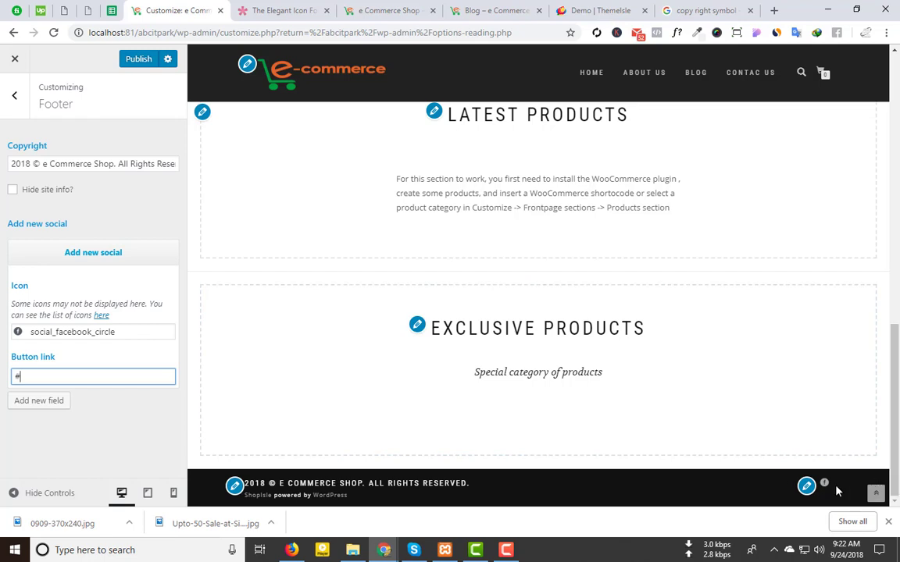
click(87, 253)
click(87, 252)
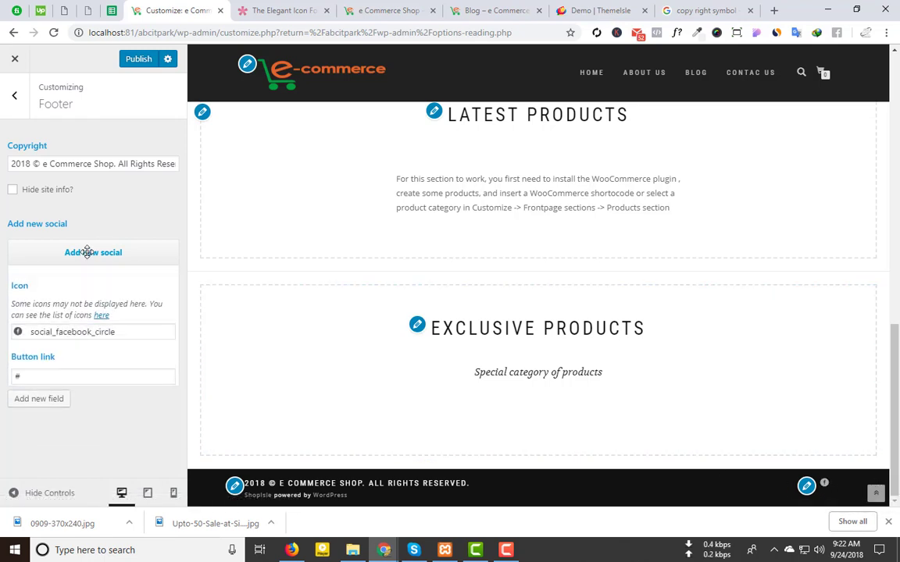
Step: Add a second social entry with the social_linkedin_circle icon linking to #
click(54, 400)
scroll(50, 400, down, 1)
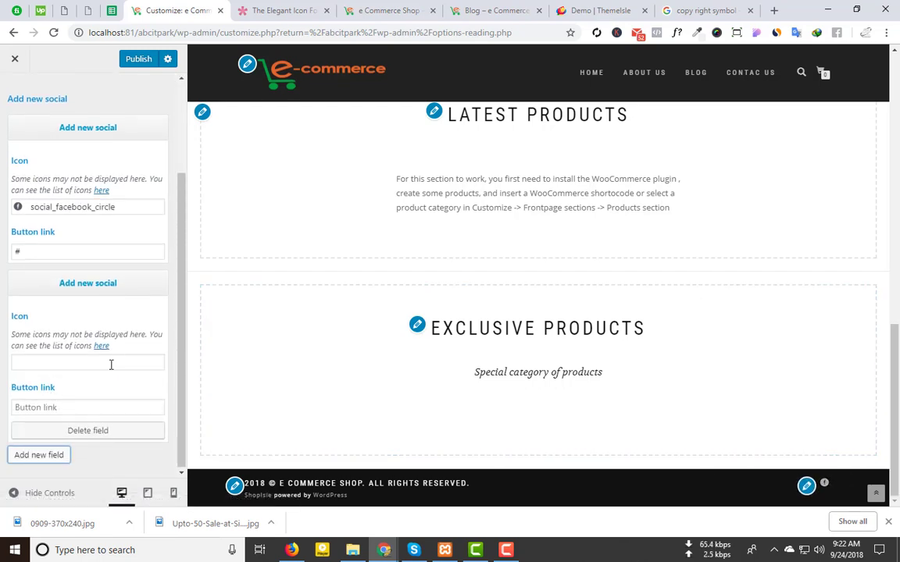
click(53, 360)
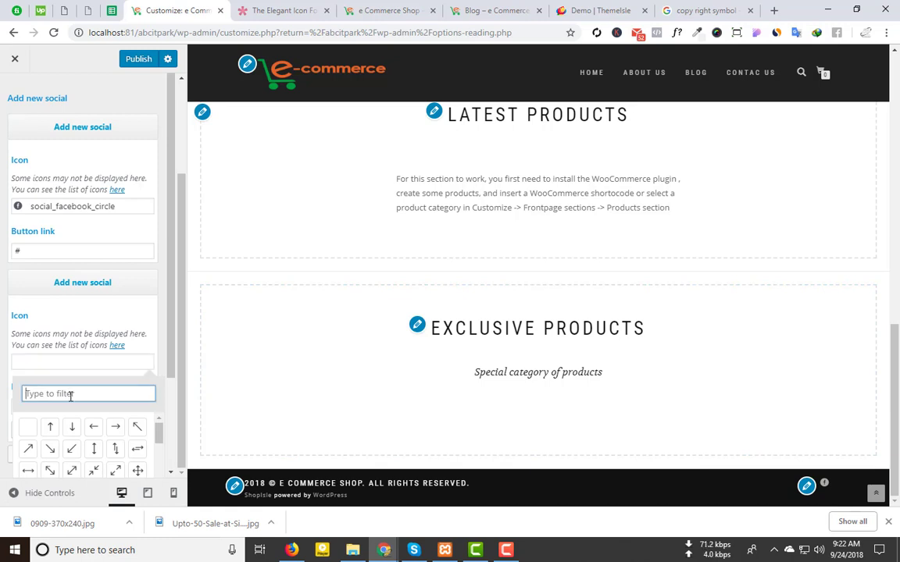
text(link)
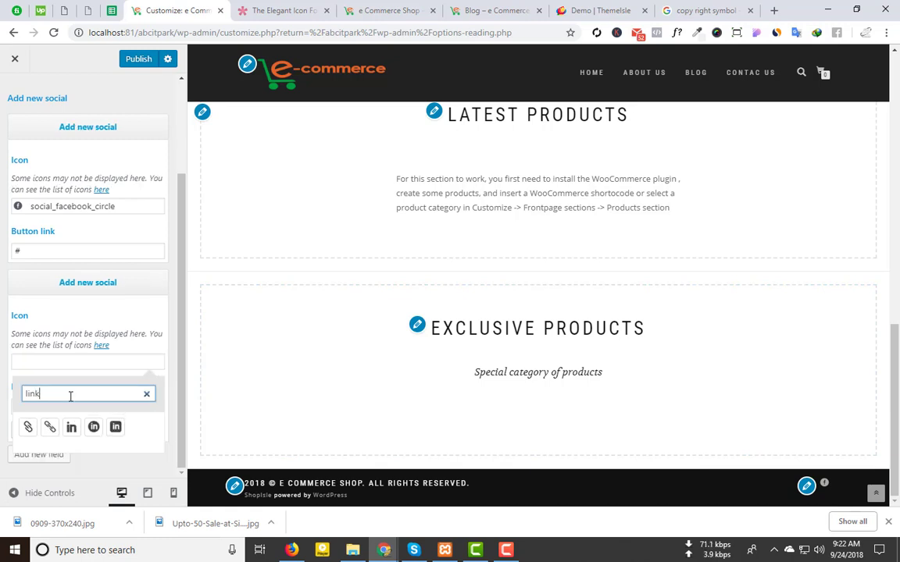
click(93, 427)
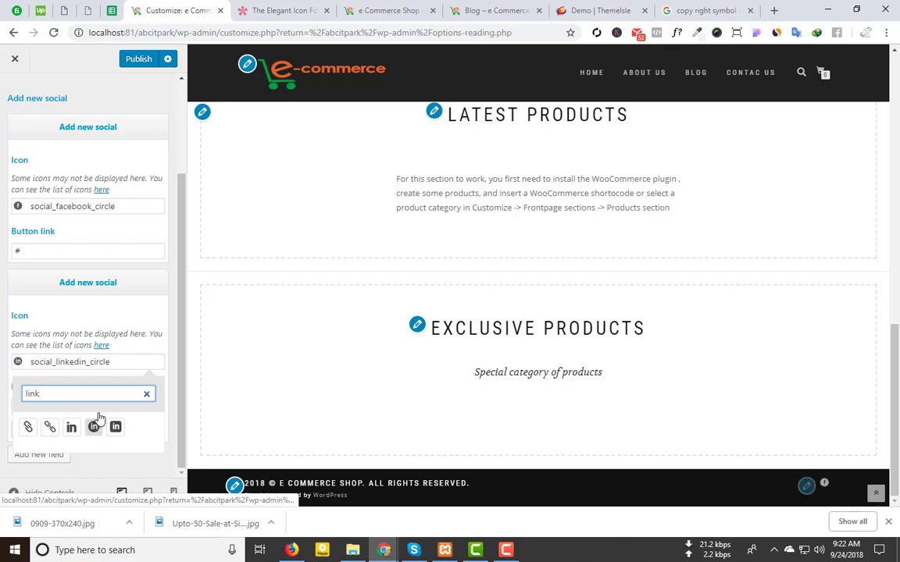
click(115, 377)
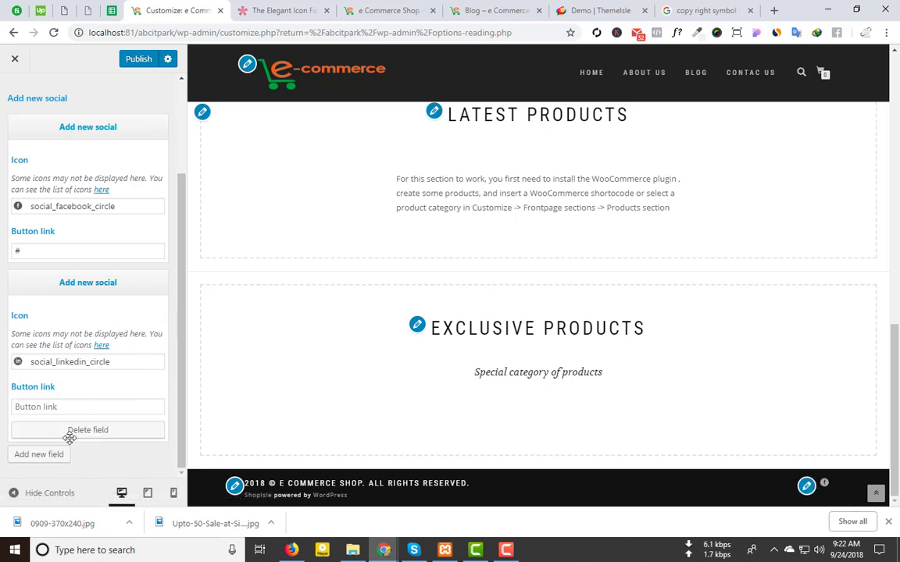
click(61, 406)
text(#)
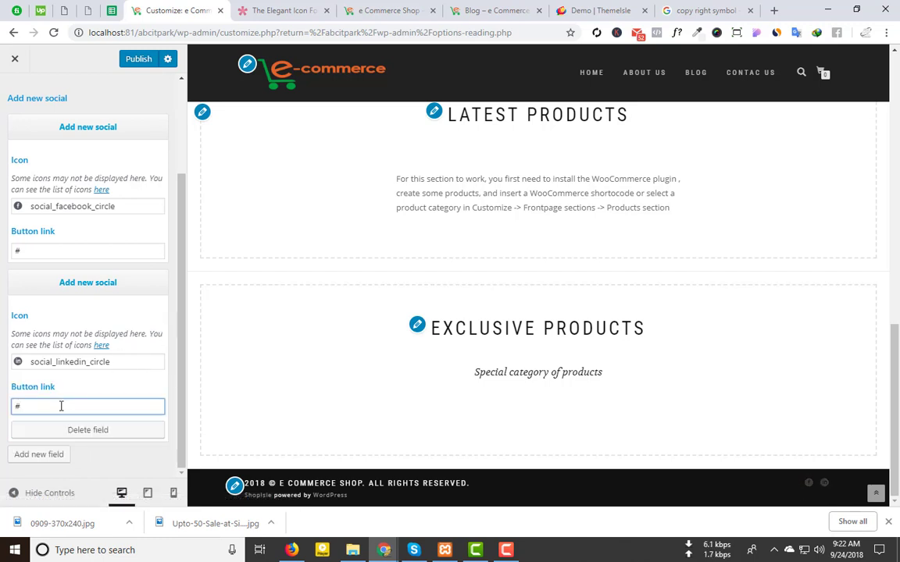
Step: Add a third entry, try a twitter icon name, and clear the wrong social_facebook_circle name
click(48, 453)
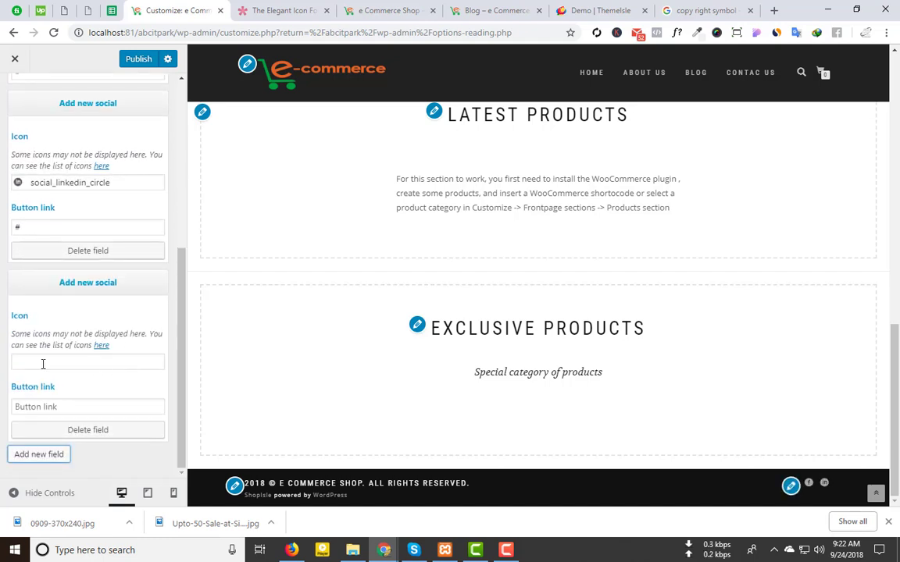
click(43, 364)
text(tw)
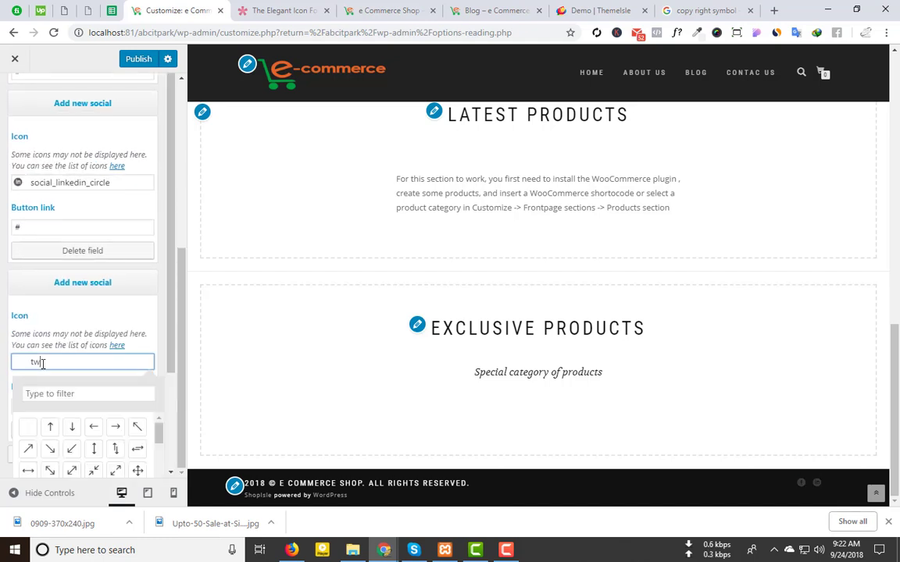
text(i)
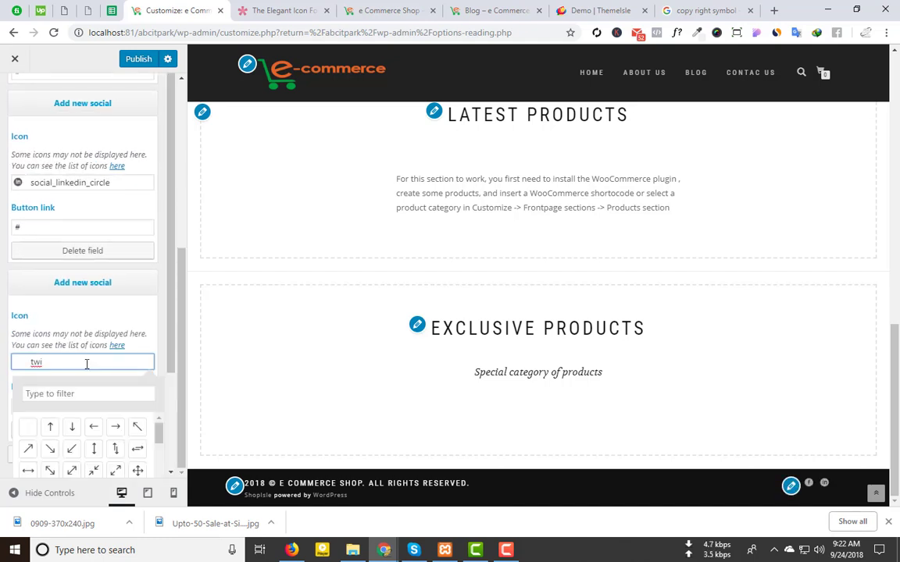
text(tter)
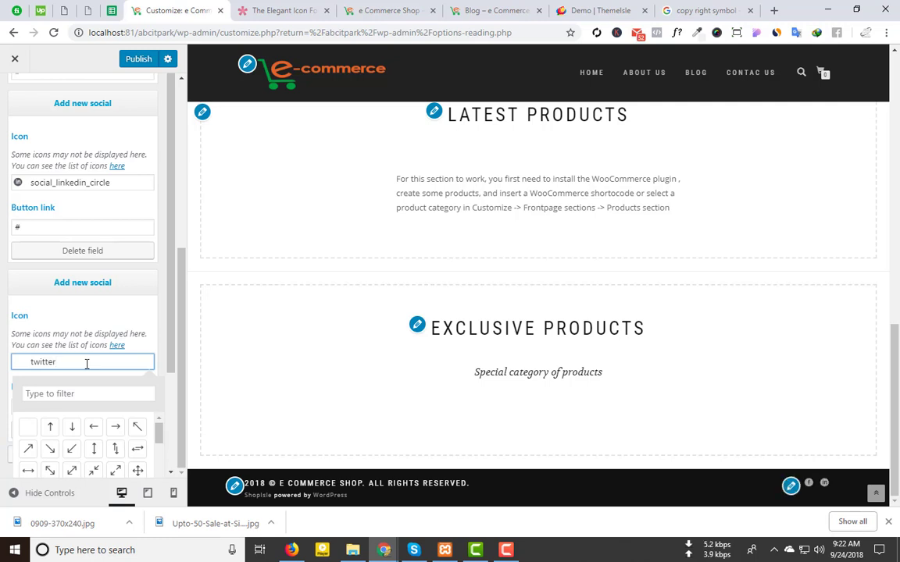
scroll(85, 232, down, 2)
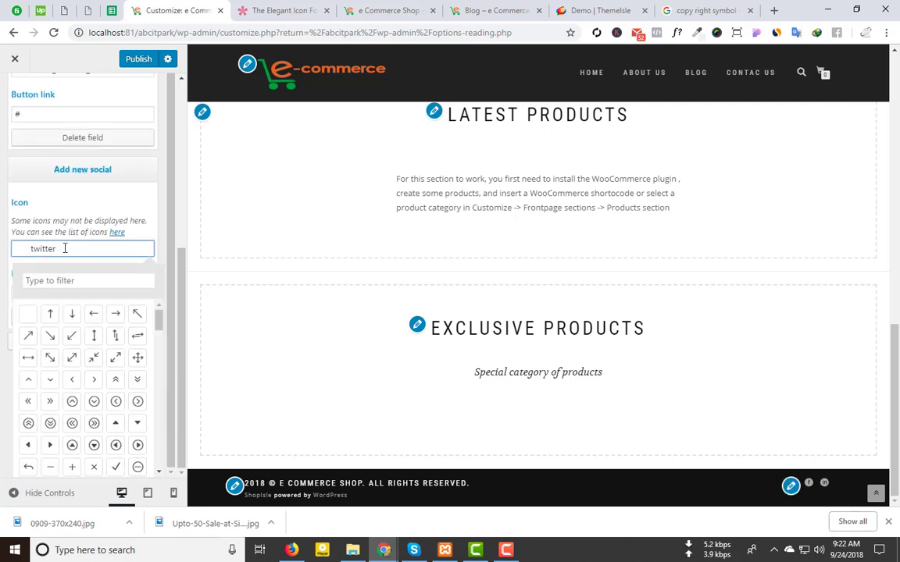
text(r)
key(ctrl+a)
text(social_facebook_circle)
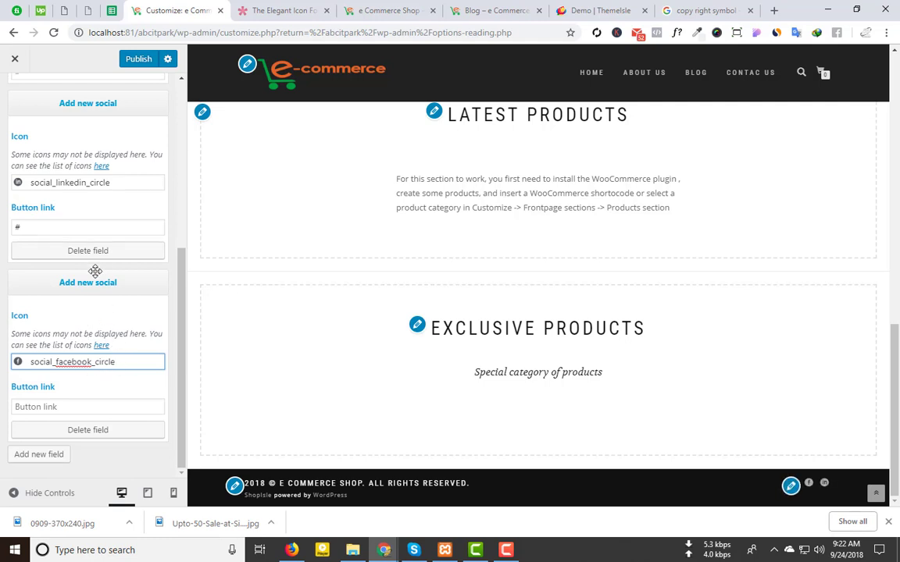
drag(119, 365, 14, 361)
key(BackSpace)
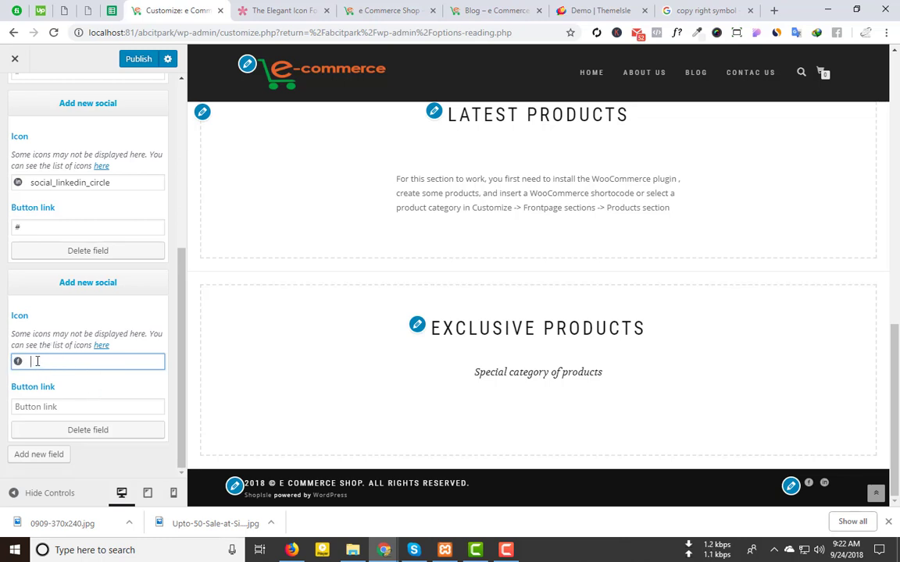
Step: Remove the empty social entry and add a fresh one
scroll(19, 314, up, 5)
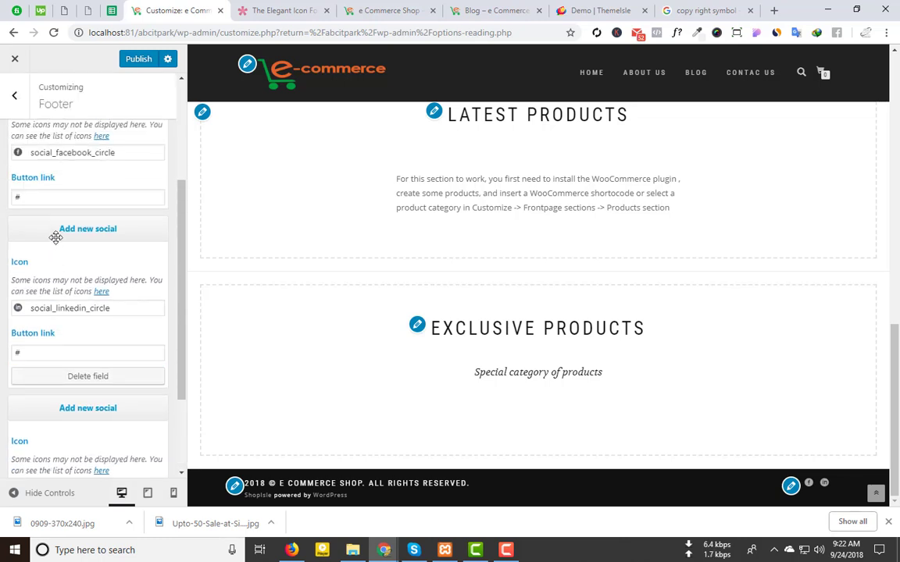
scroll(68, 301, down, 3)
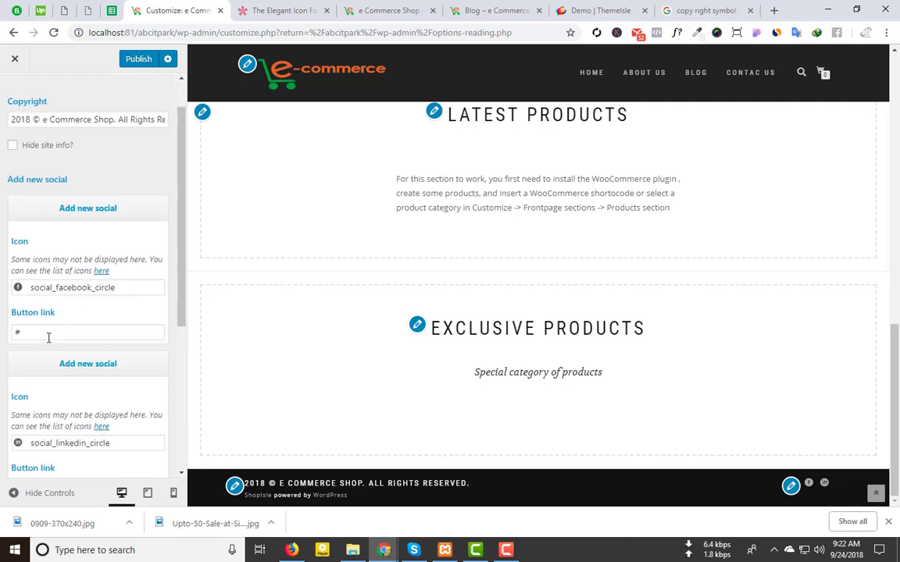
scroll(98, 347, down, 3)
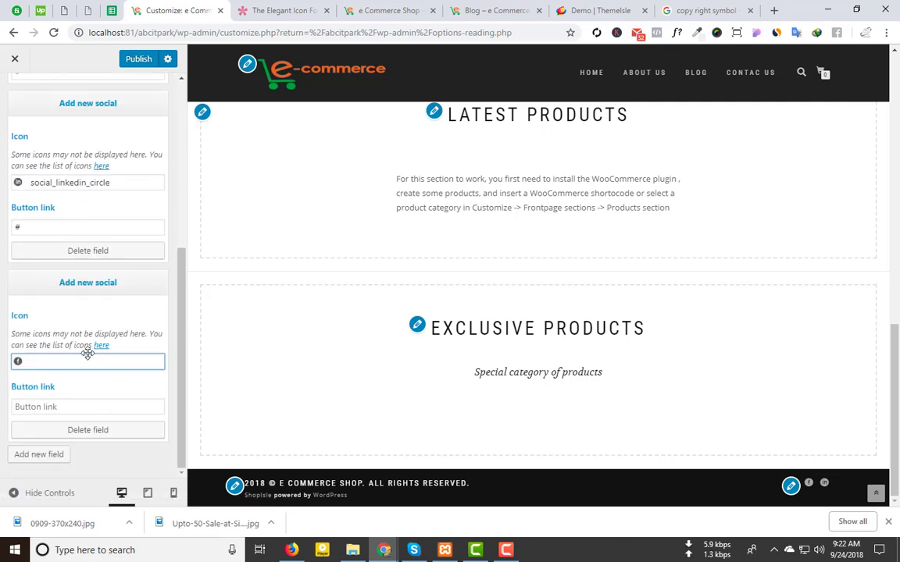
scroll(100, 289, up, 3)
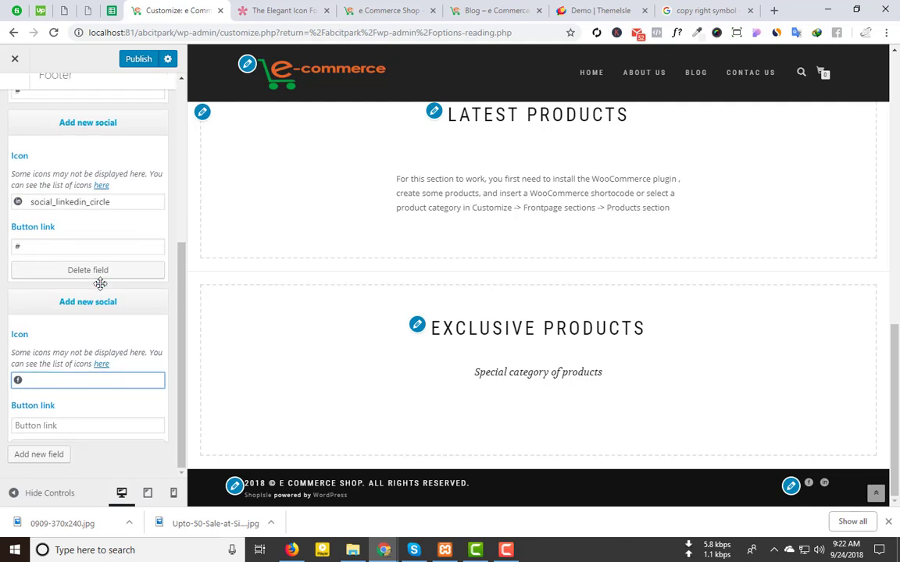
scroll(82, 420, down, 1)
scroll(82, 420, down, 2)
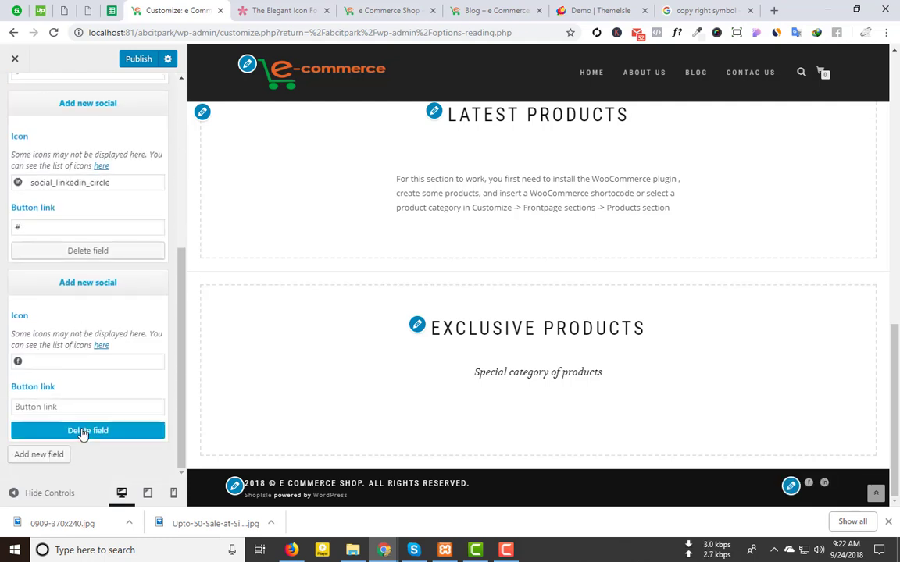
click(80, 430)
click(51, 455)
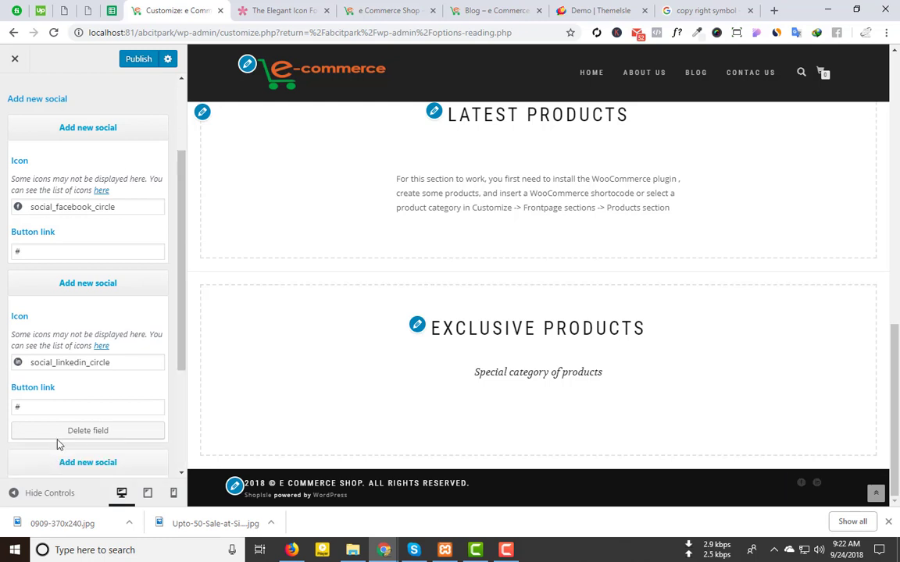
Step: Discard the typed 'twitter' text, remove the empty entry and add another social entry
scroll(76, 391, down, 3)
click(29, 361)
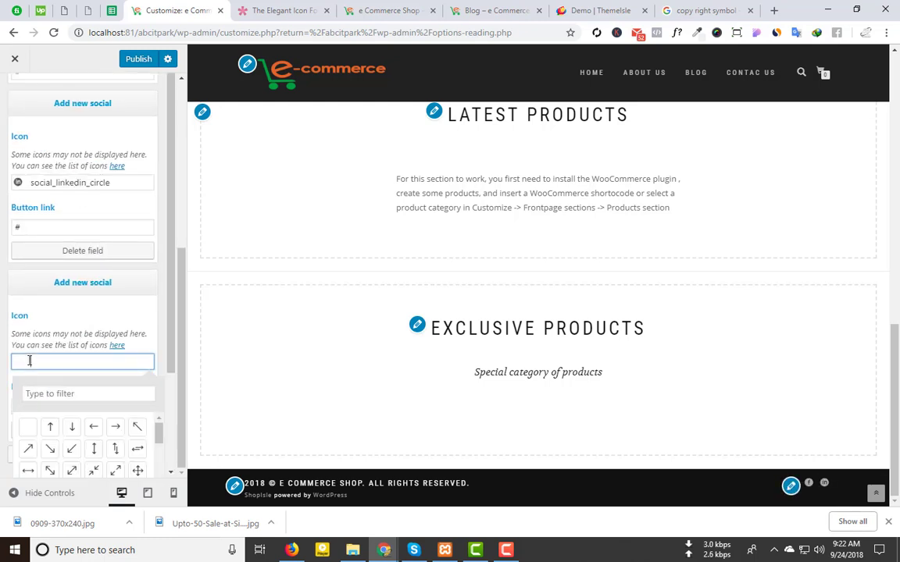
text(tw)
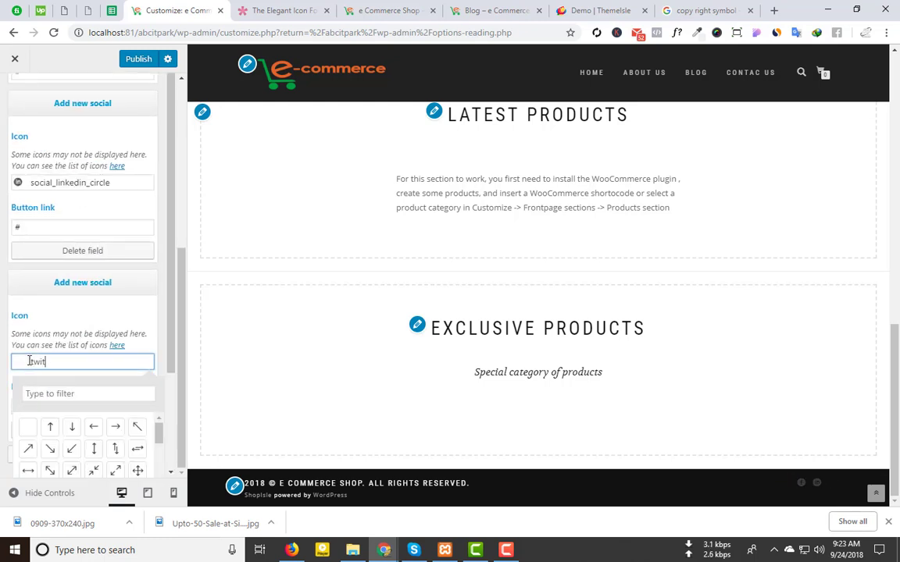
text(it)
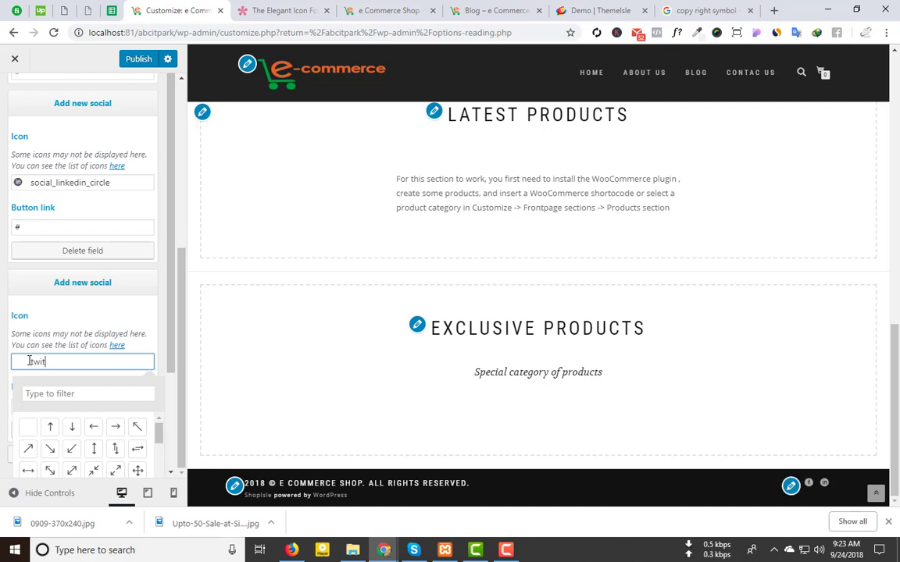
text(ter)
key(ctrl+a)
key(BackSpace)
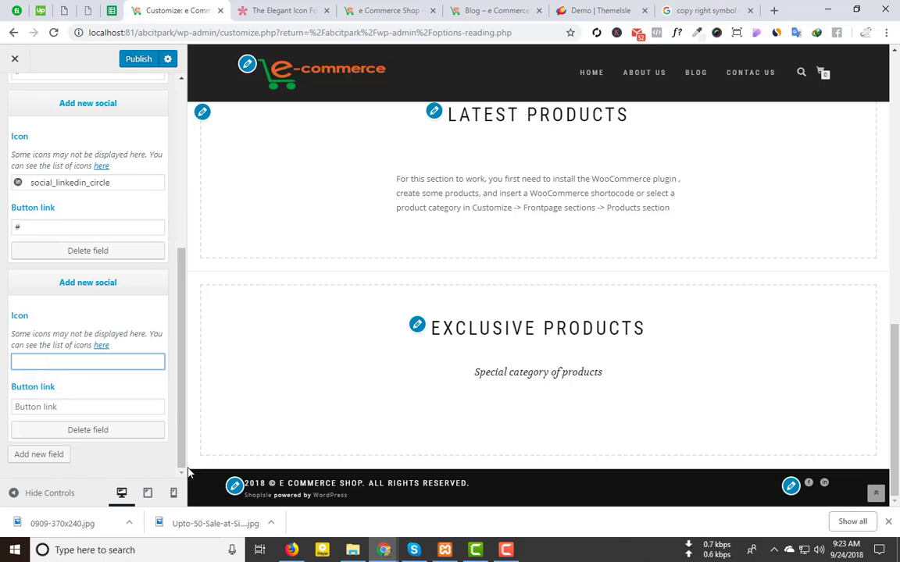
click(74, 429)
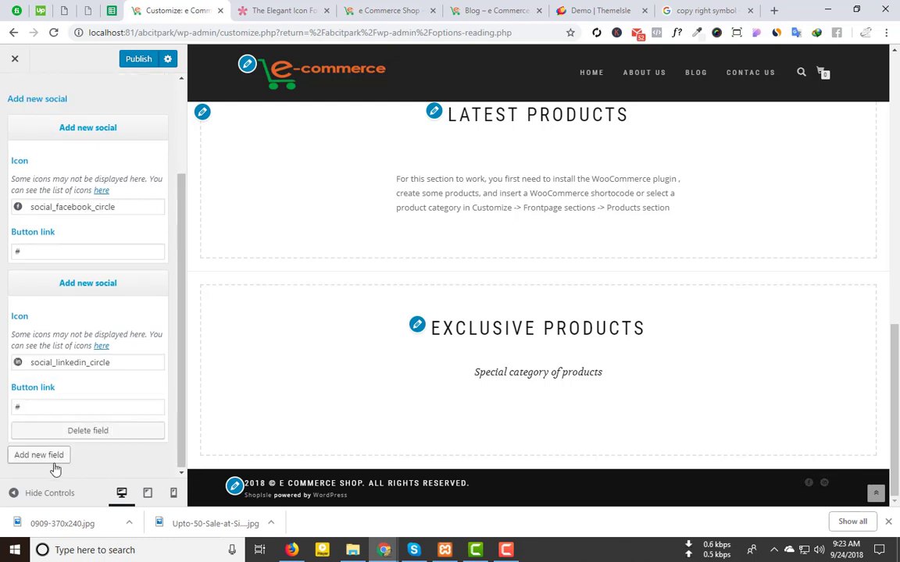
click(31, 456)
Step: Give the new entry the social_twitter_circle icon by filtering for 'twit'
scroll(81, 367, down, 2)
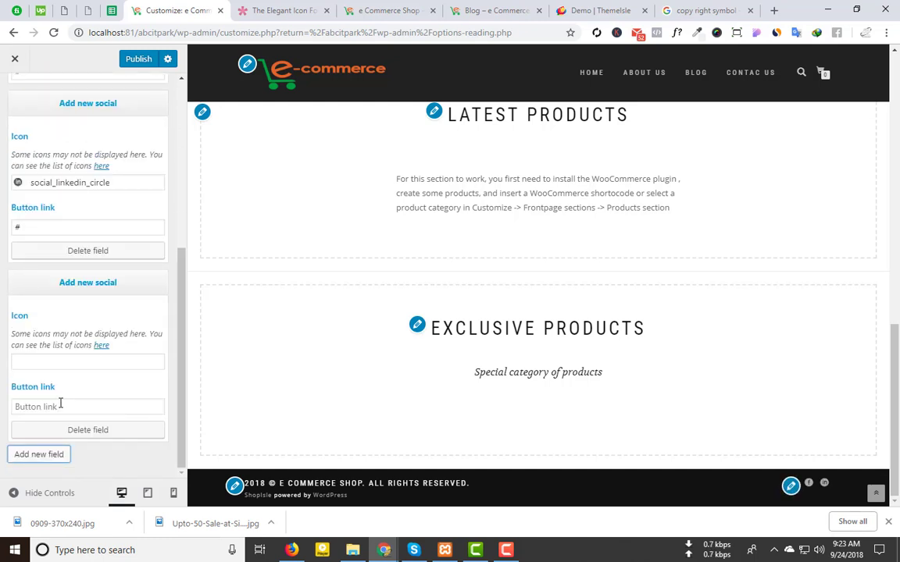
click(50, 361)
click(58, 395)
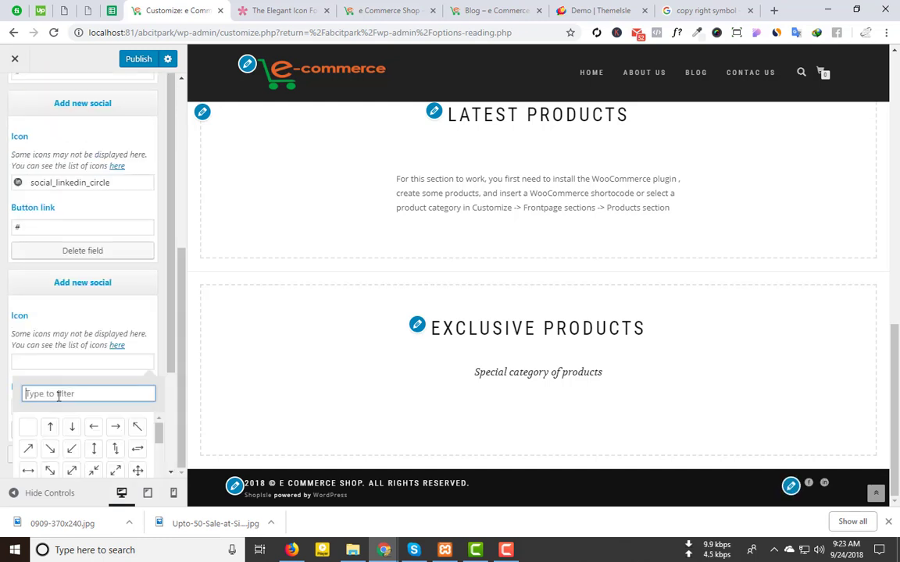
text(twiite)
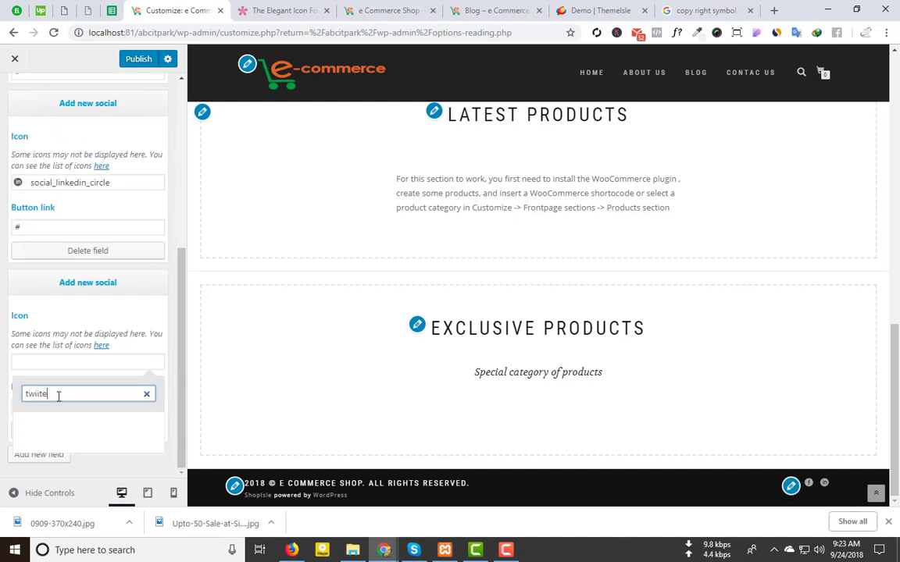
key(BackSpace)
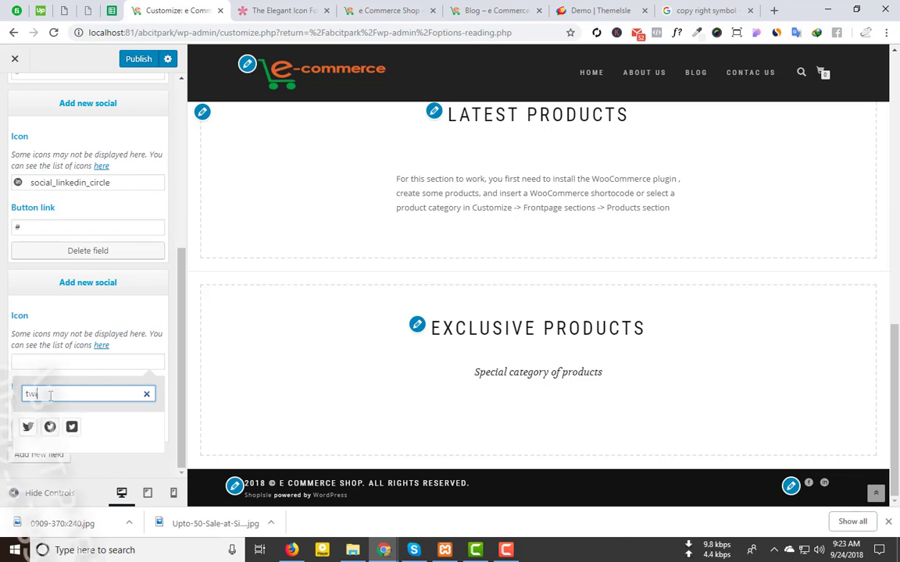
text(t)
click(49, 428)
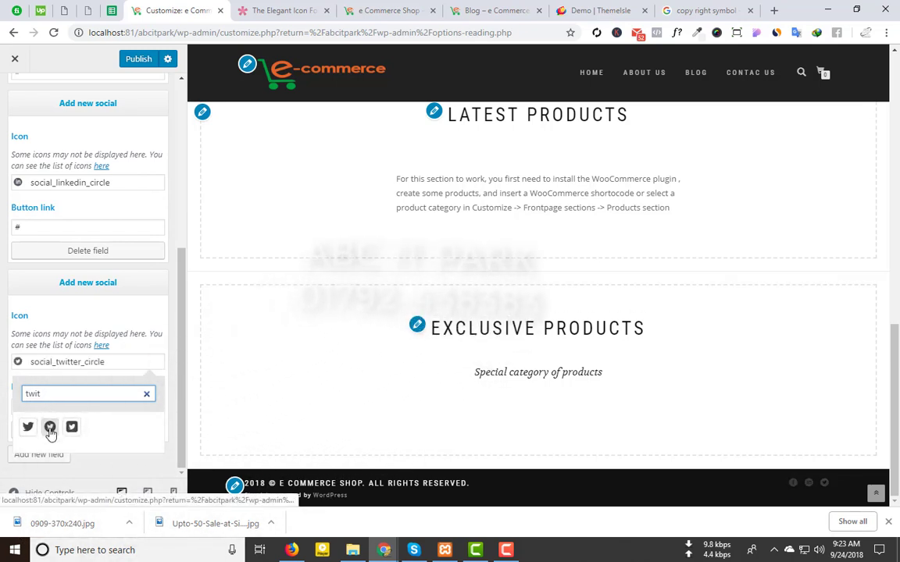
click(171, 341)
click(41, 406)
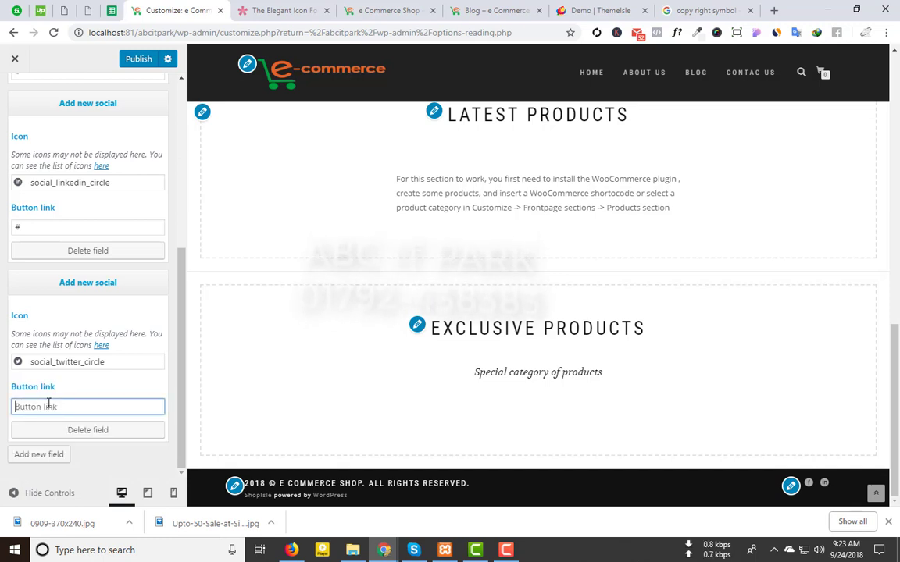
Step: Publish the footer social icon changes and reload the live shop to check them
click(134, 59)
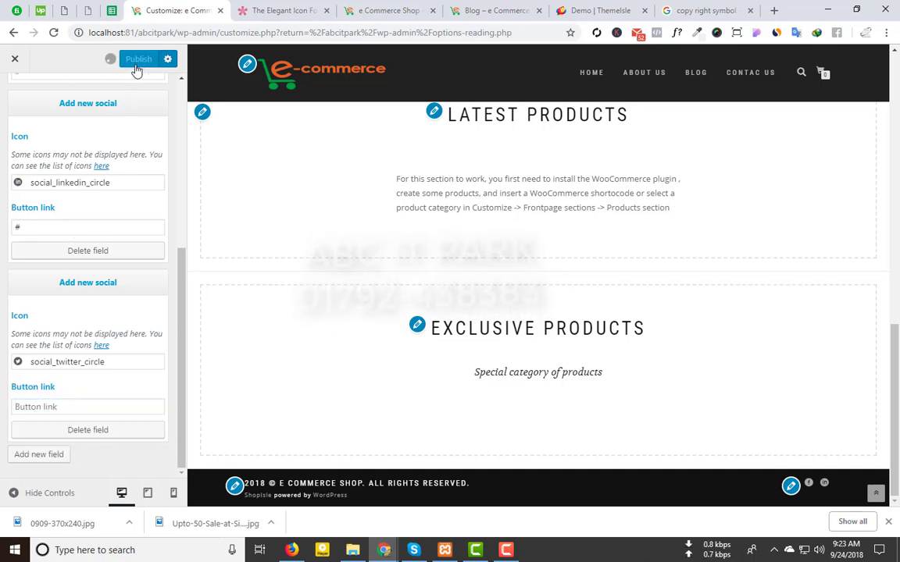
click(265, 10)
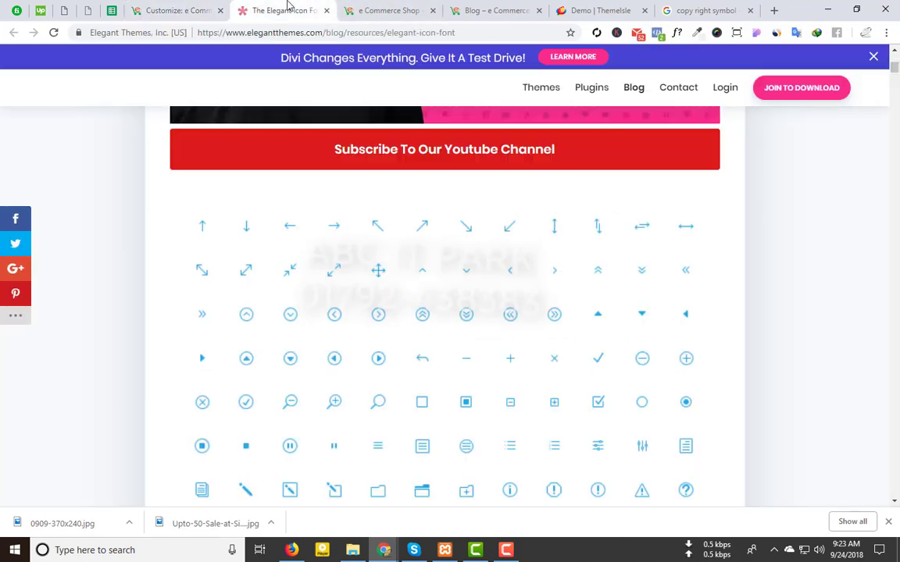
middle_click(295, 11)
click(260, 10)
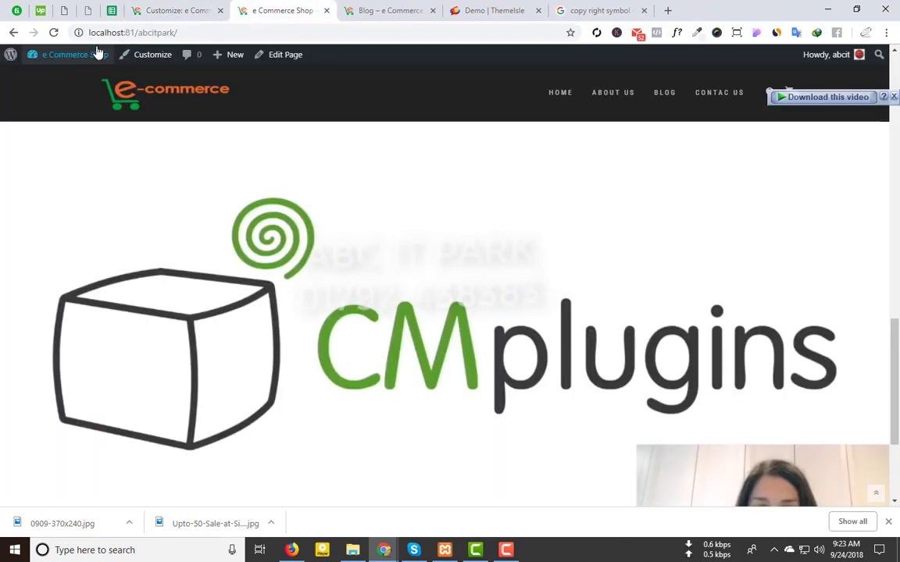
click(53, 32)
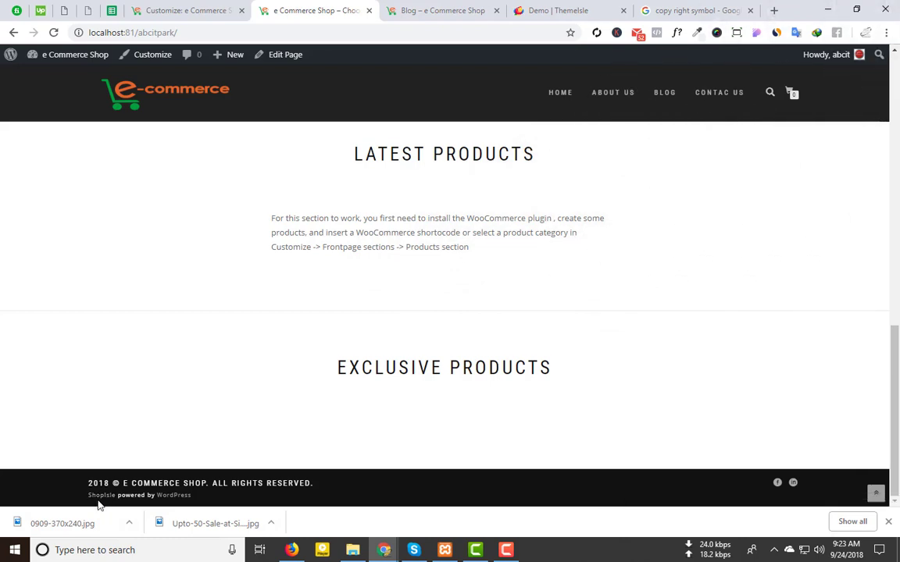
click(888, 521)
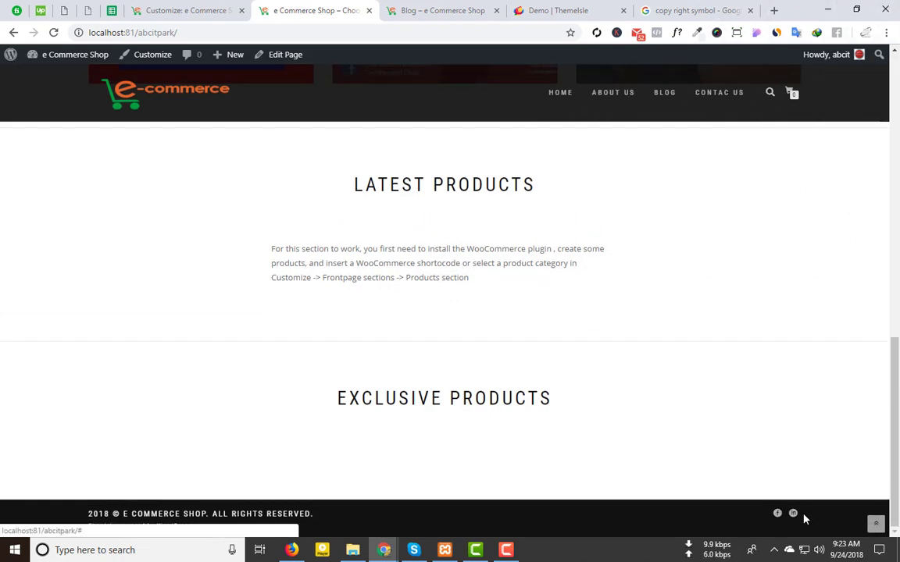
key(ctrl+shift+Tab)
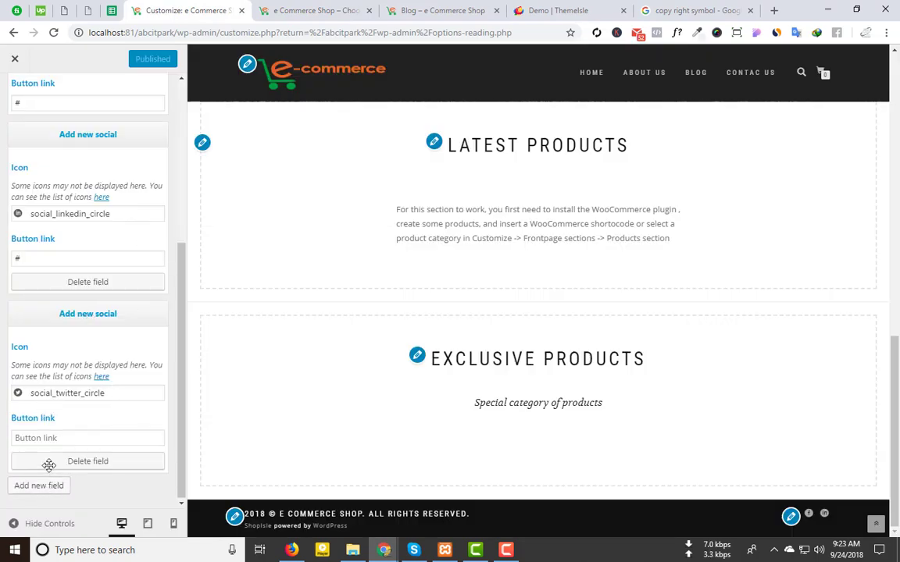
Step: Set the Twitter entry's button link to # and publish it
click(51, 442)
text(#)
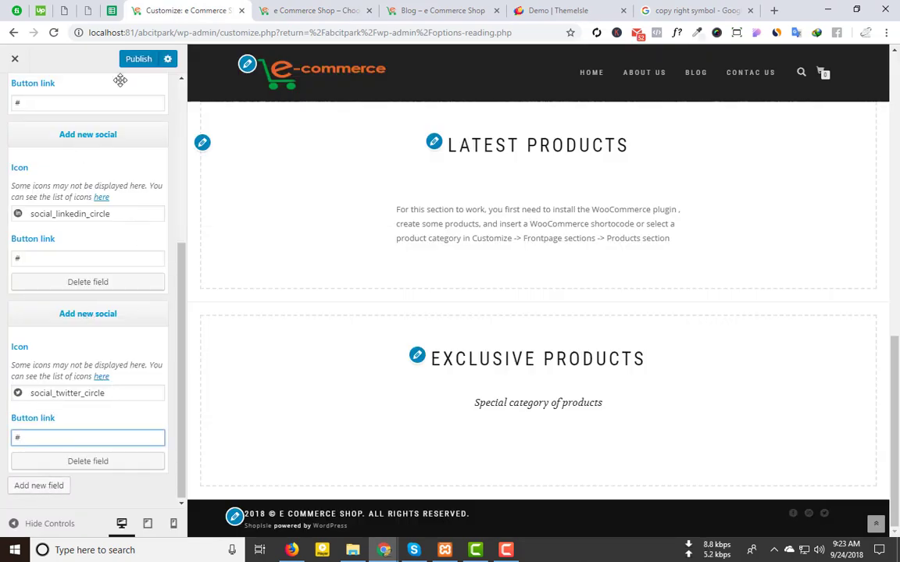
click(136, 62)
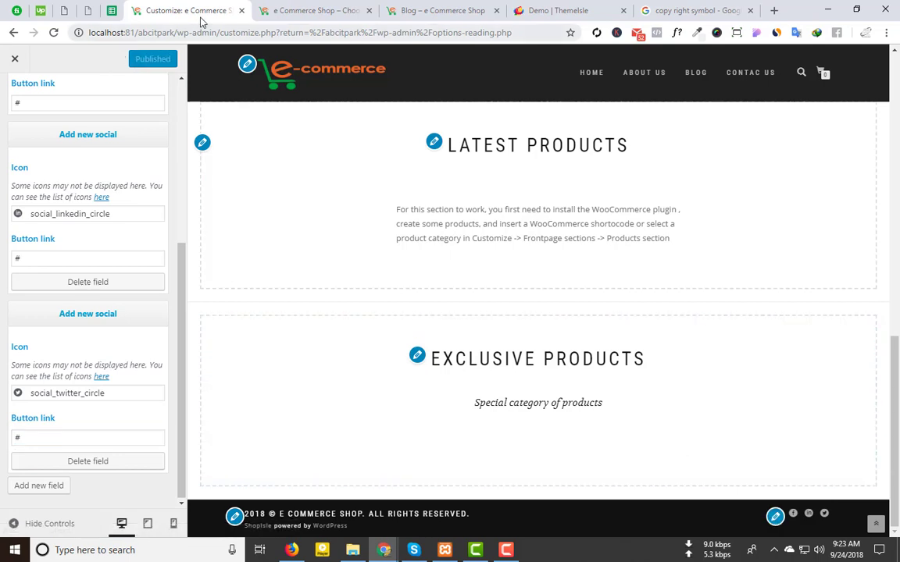
click(308, 10)
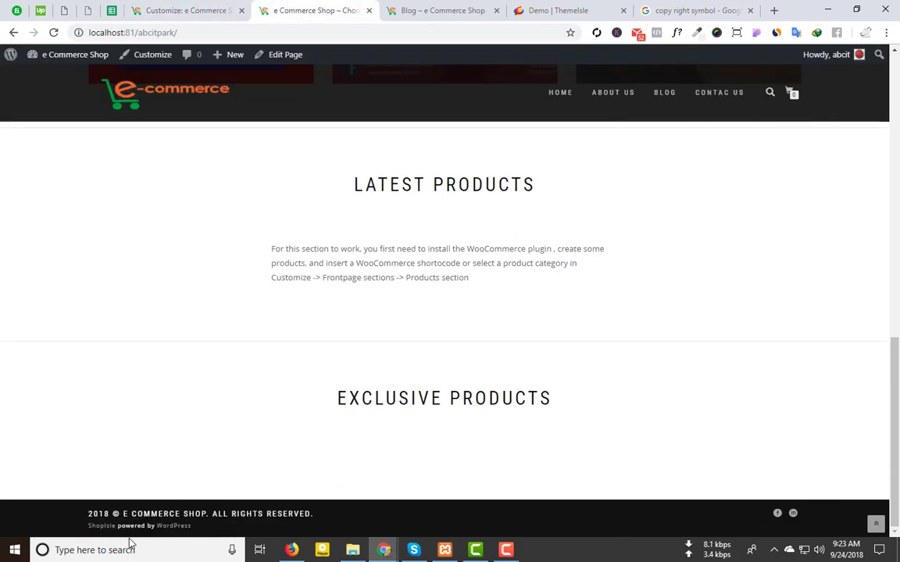
click(186, 8)
scroll(11, 96, up, 5)
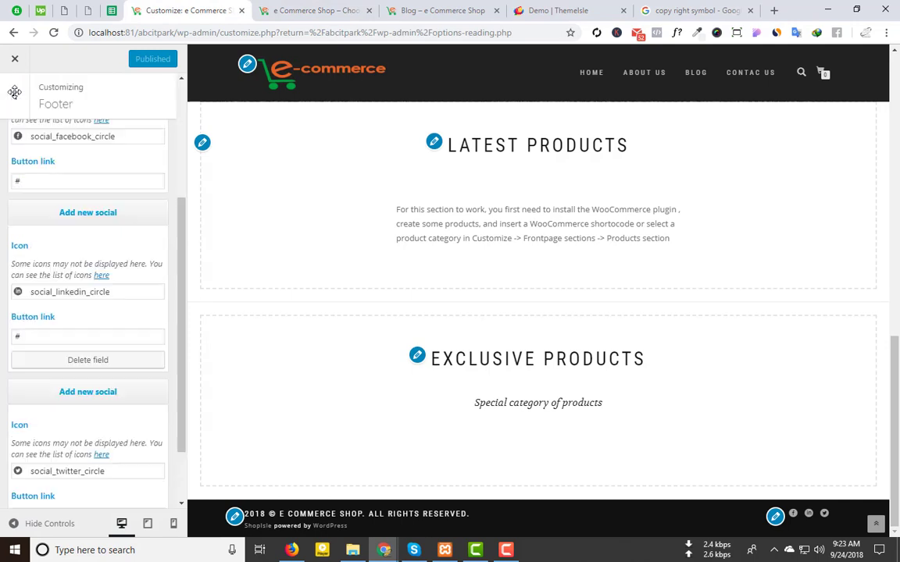
Step: Review the About us page and Advanced options settings panels
click(15, 94)
scroll(86, 410, down, 2)
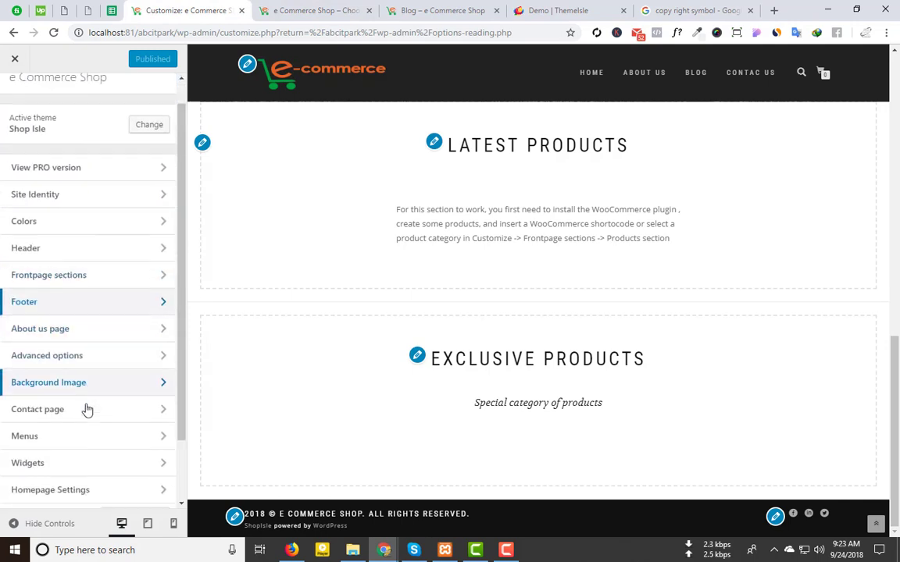
click(77, 258)
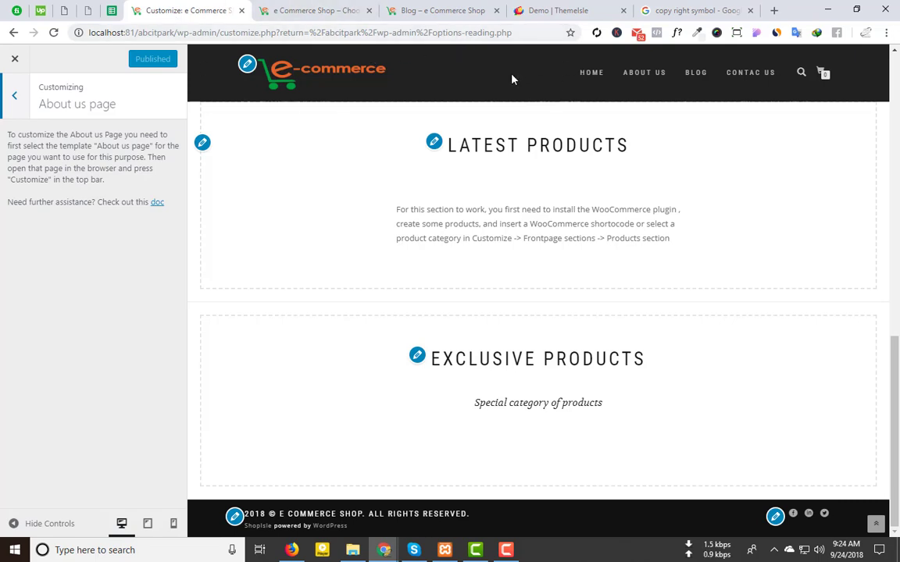
click(22, 99)
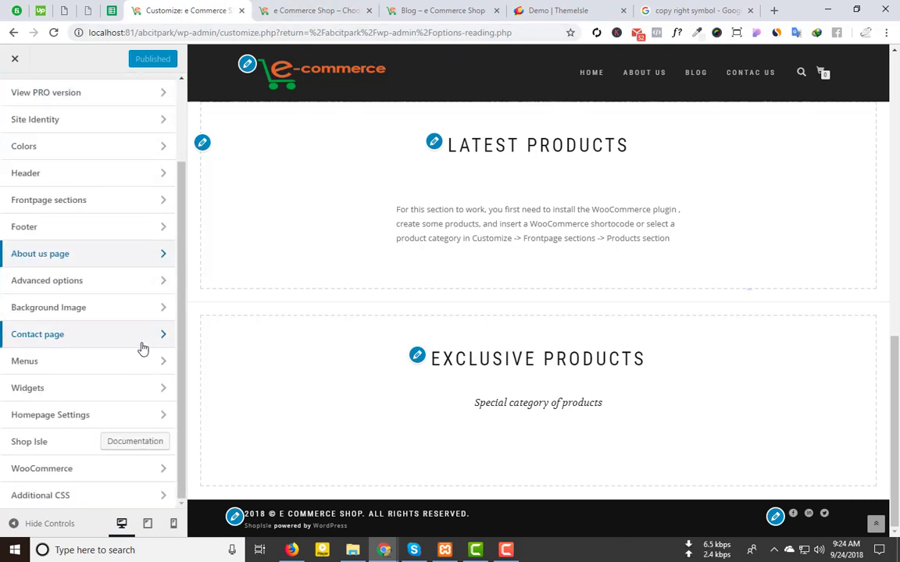
click(115, 281)
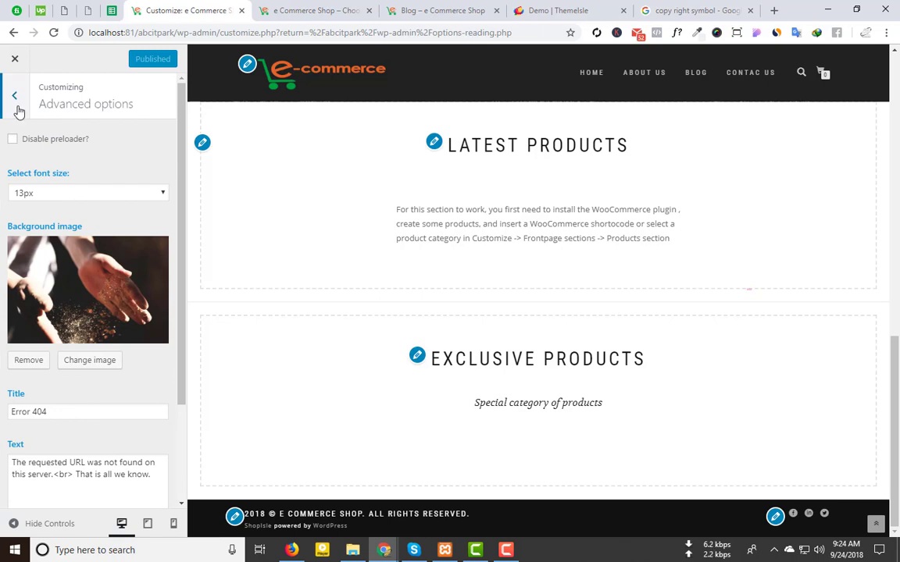
click(18, 108)
click(106, 257)
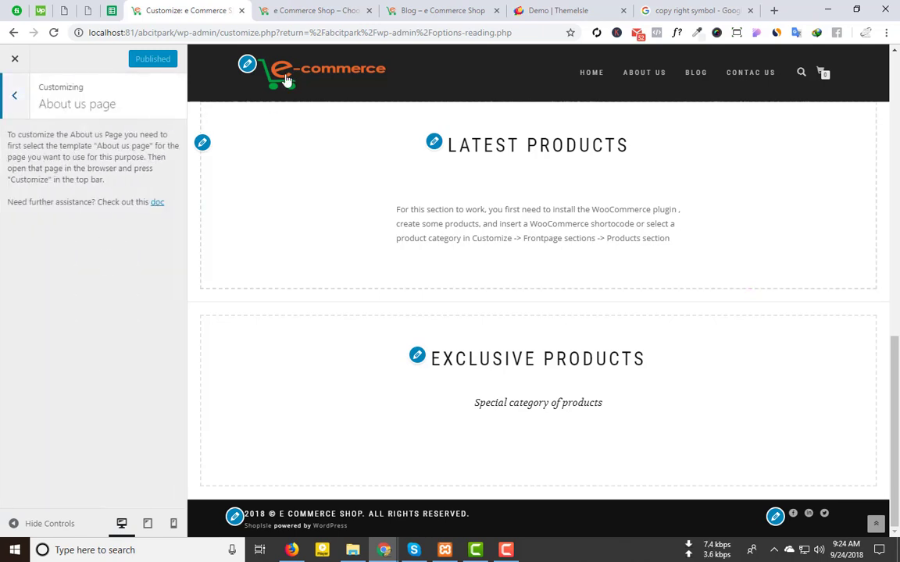
Step: On the live shop tab, go to the admin Dashboard
click(319, 11)
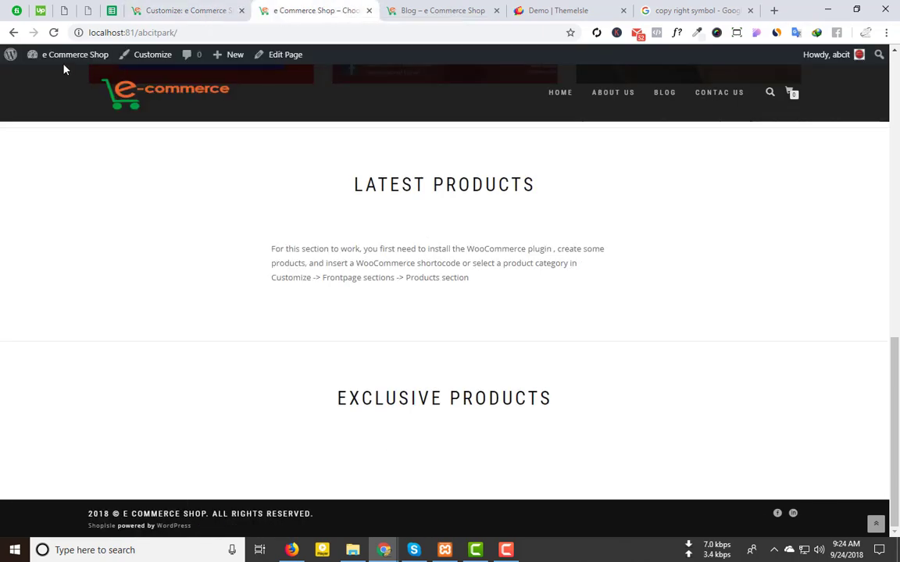
mouse_move(63, 55)
click(50, 81)
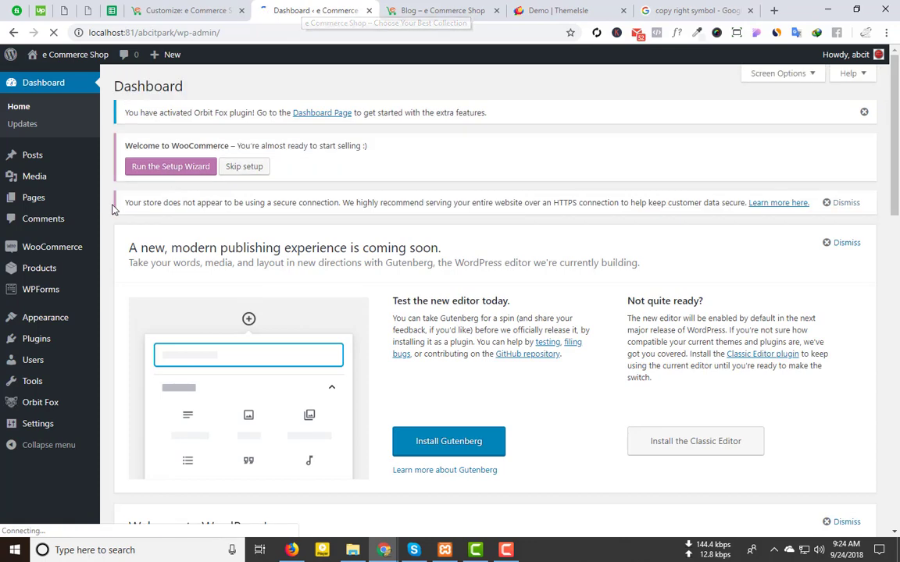
Step: Edit the About Us page from All Pages and view its live permalink
mouse_move(12, 283)
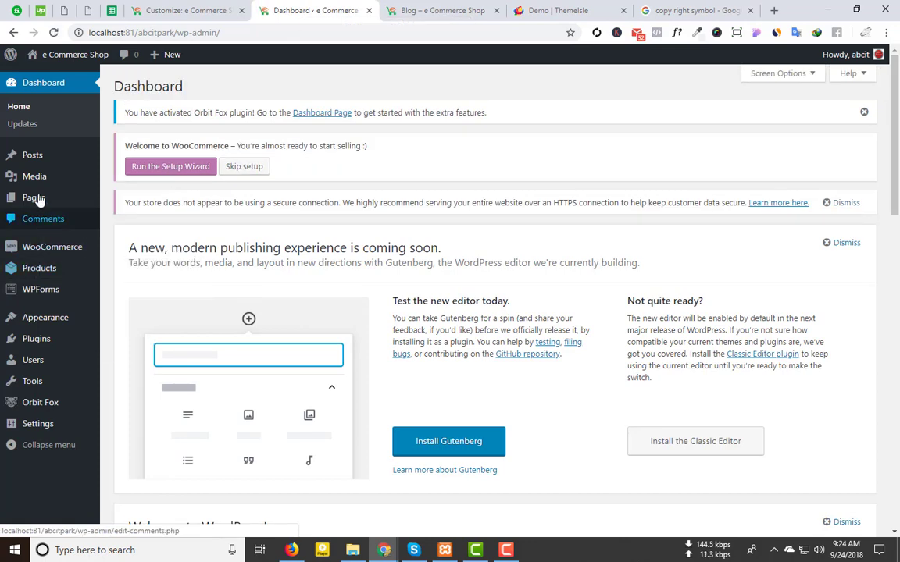
click(112, 200)
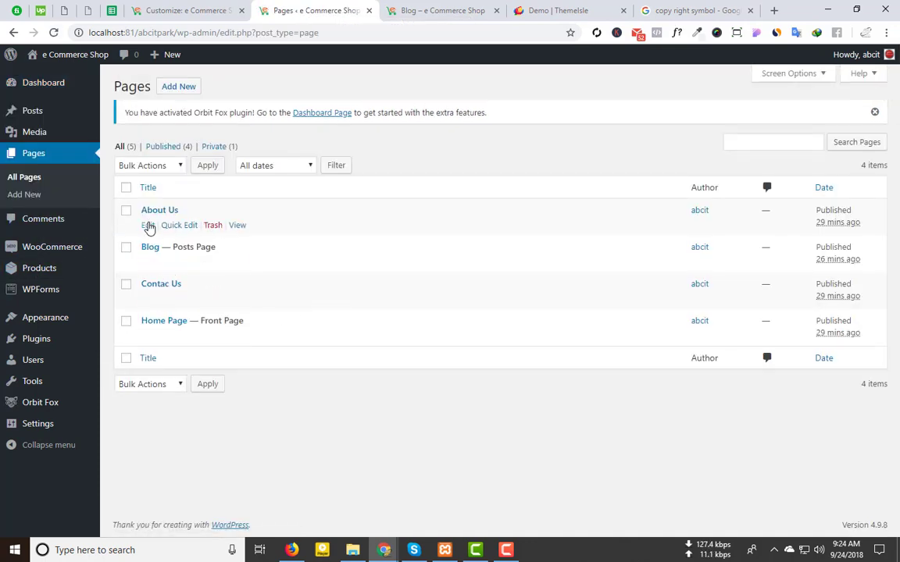
click(147, 225)
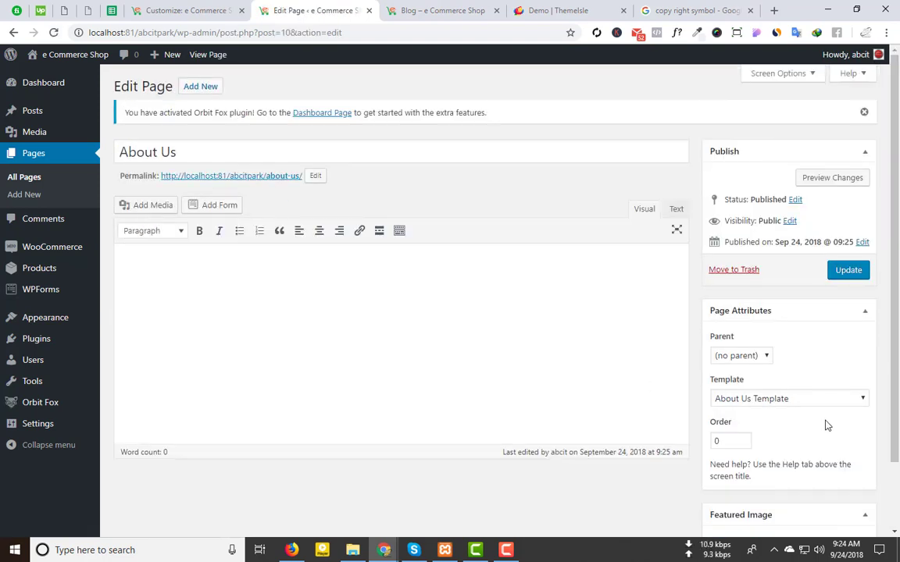
click(295, 182)
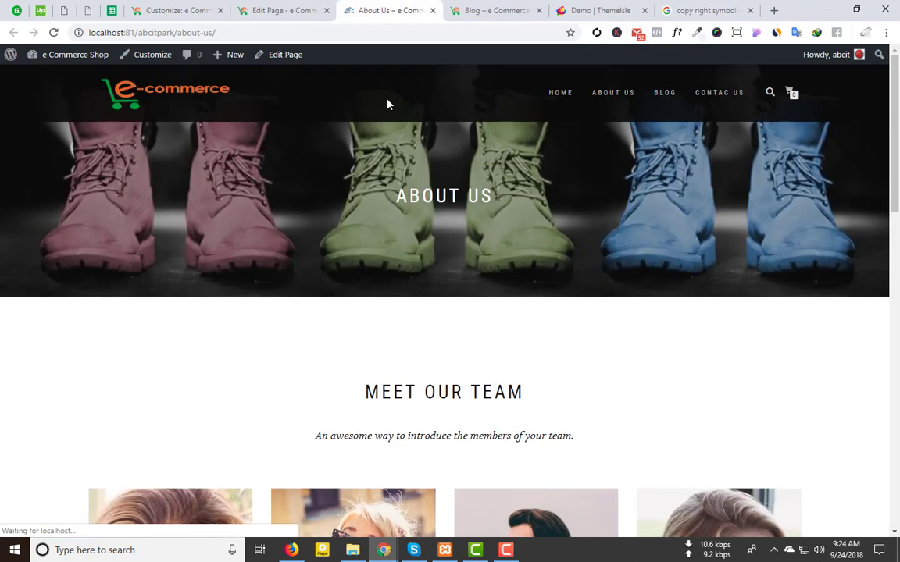
click(279, 57)
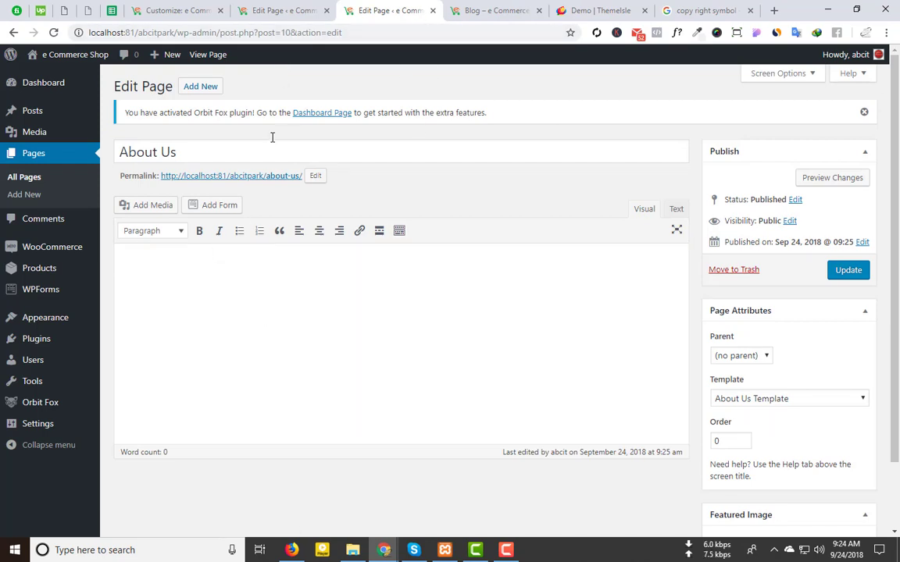
Step: Scroll through the live About Us page, then customize it from the admin bar
click(14, 32)
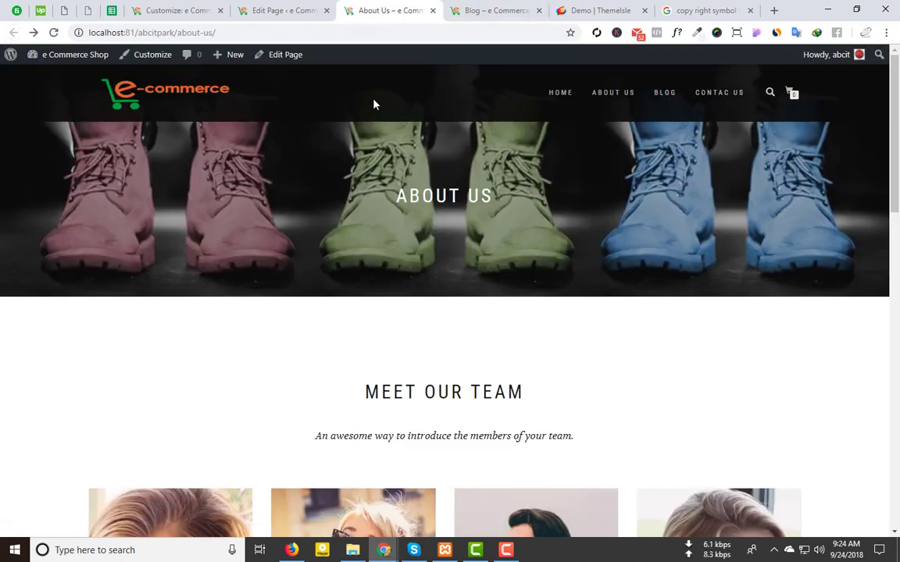
scroll(439, 296, down, 8)
scroll(367, 198, up, 7)
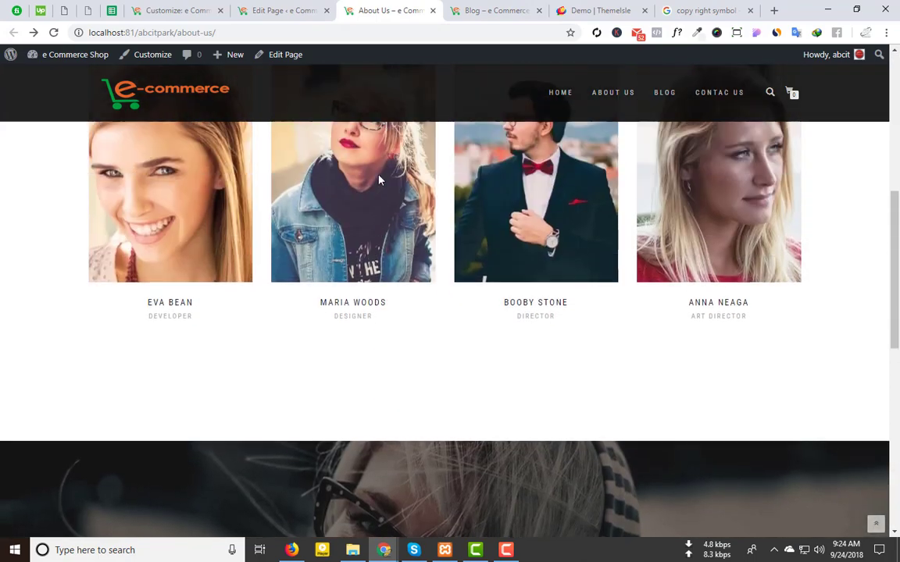
scroll(441, 324, down, 2)
scroll(441, 324, down, 3)
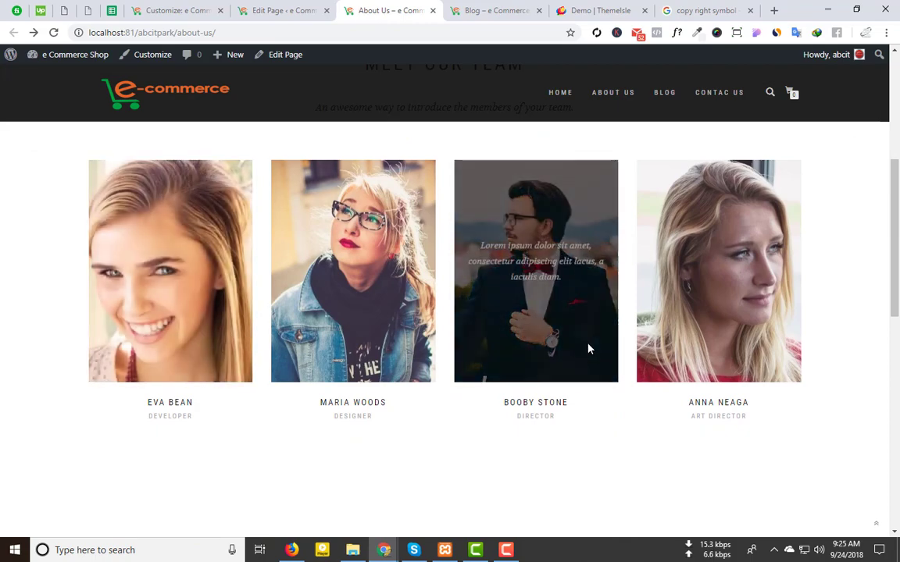
scroll(337, 356, down, 5)
scroll(447, 243, down, 3)
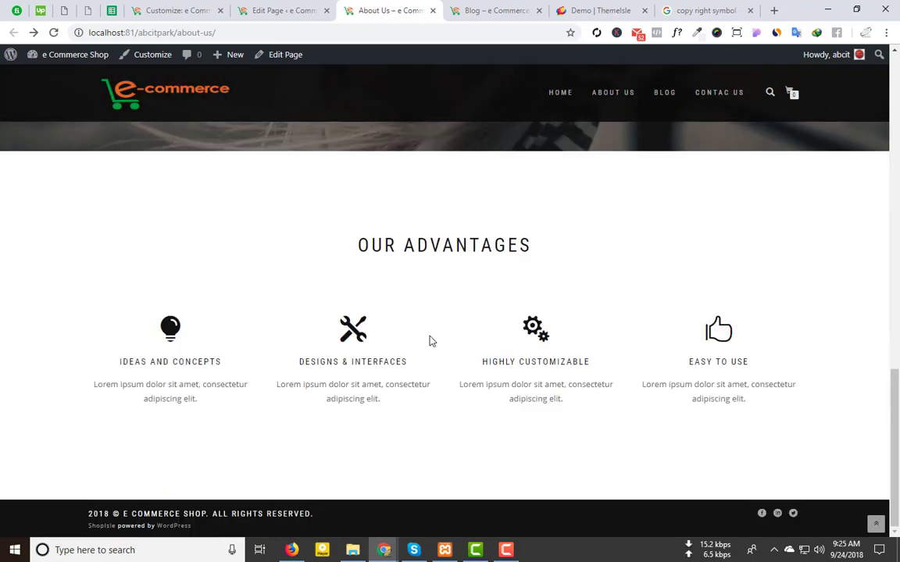
scroll(332, 351, up, 10)
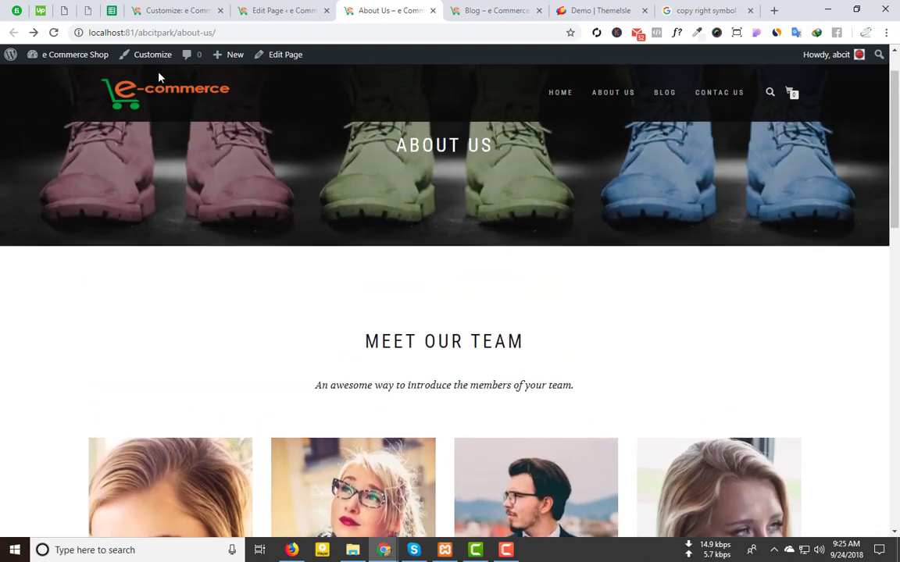
click(158, 56)
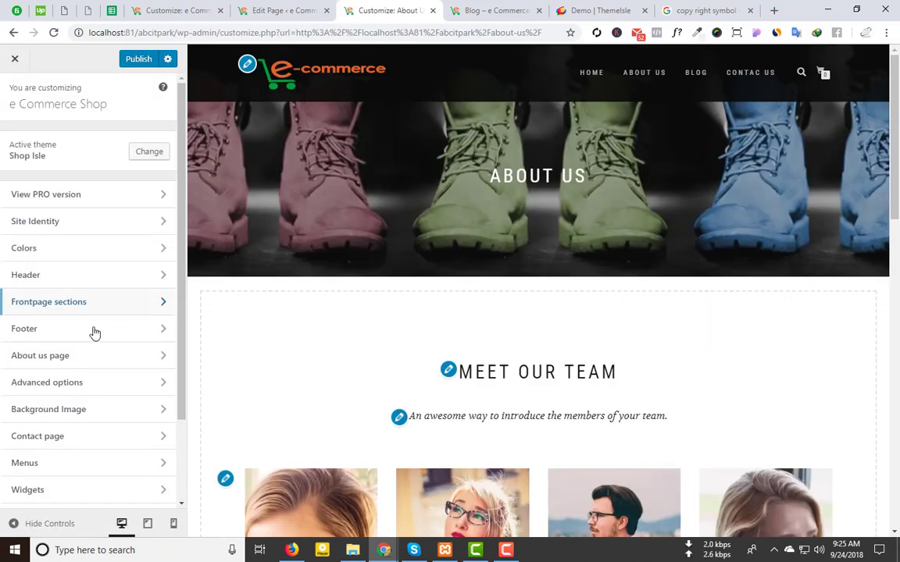
Step: In About us page > Our team, check the 'Meet our team' title and subtitle and expand the first member
click(100, 356)
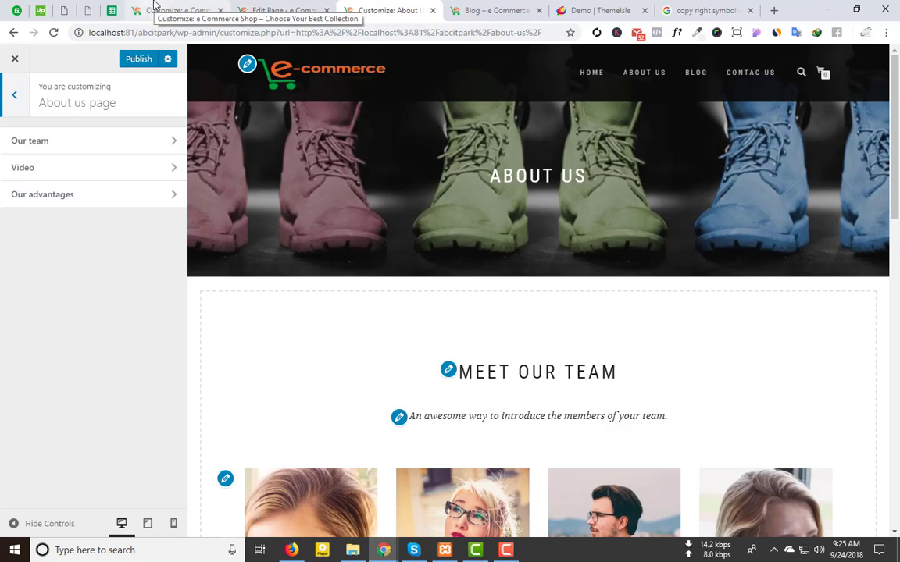
click(113, 144)
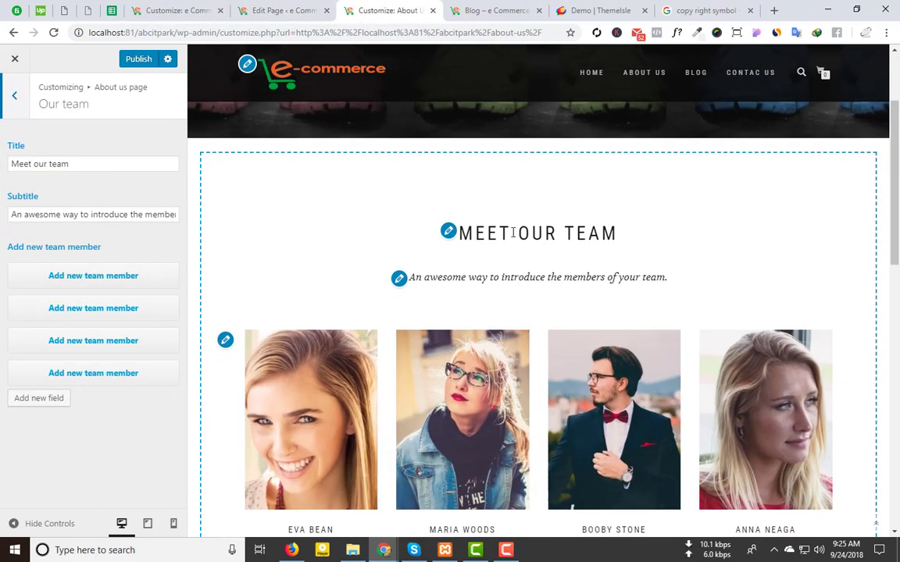
click(76, 165)
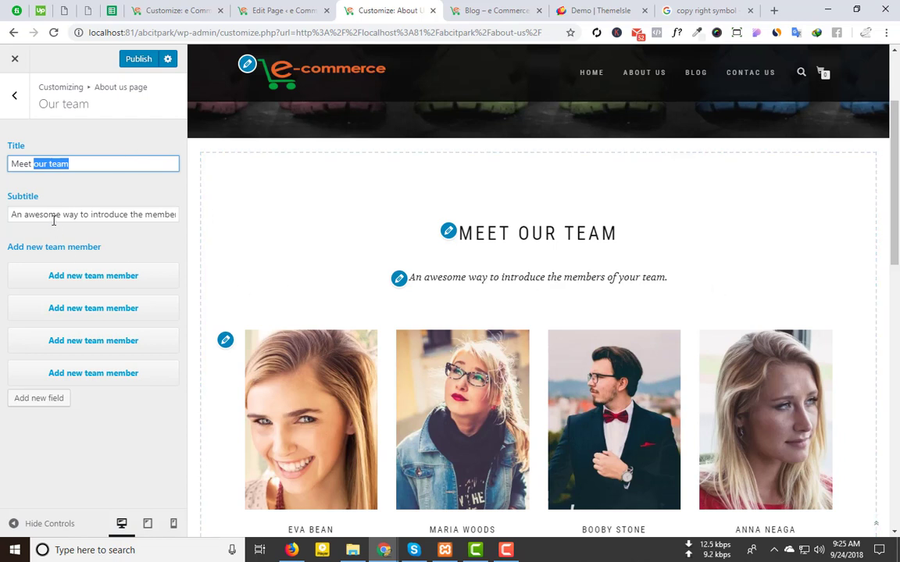
drag(57, 214, 178, 212)
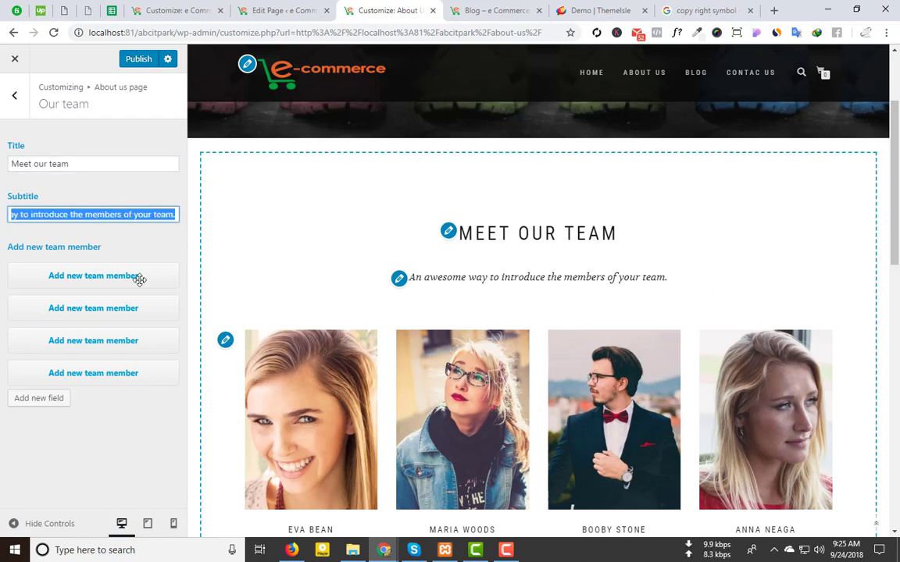
click(110, 276)
scroll(44, 207, down, 2)
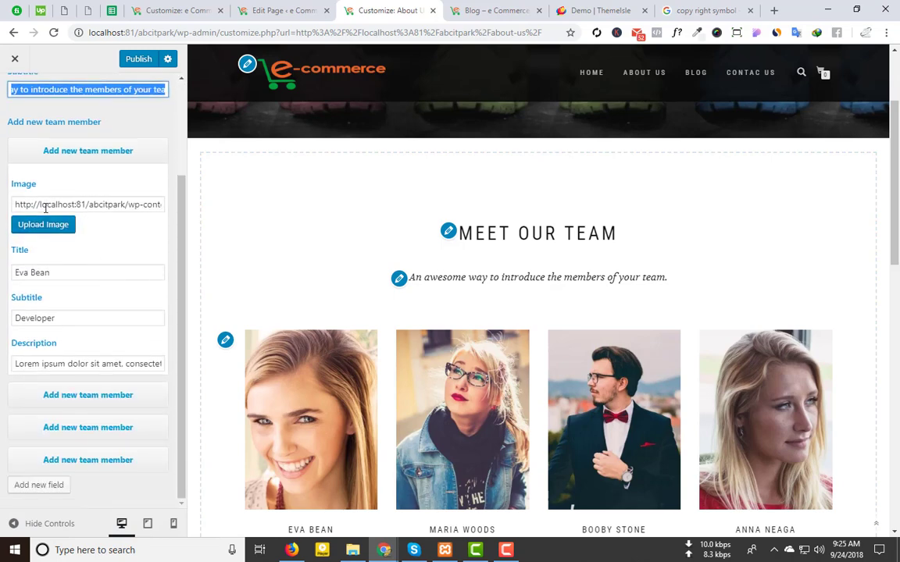
scroll(375, 344, down, 3)
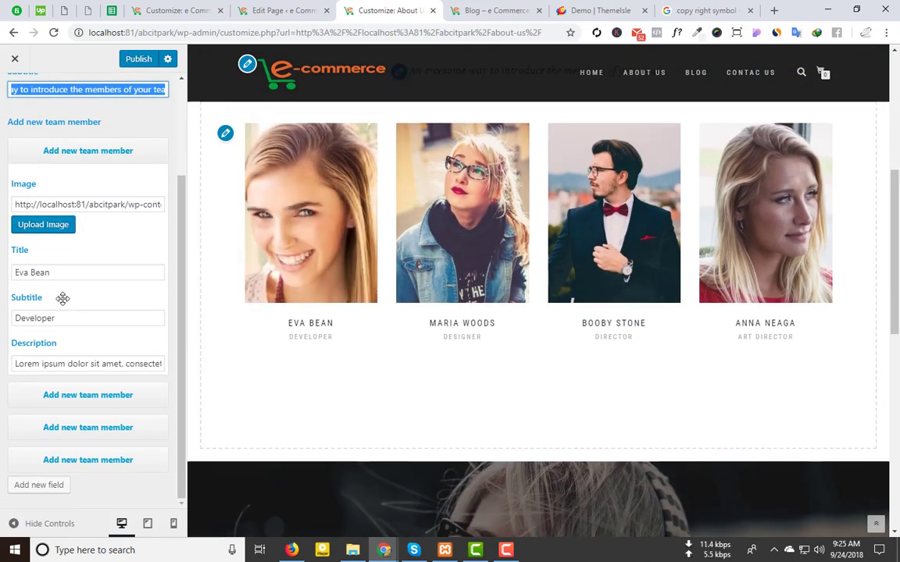
Step: Replace the first team member's name with a new member name
click(86, 273)
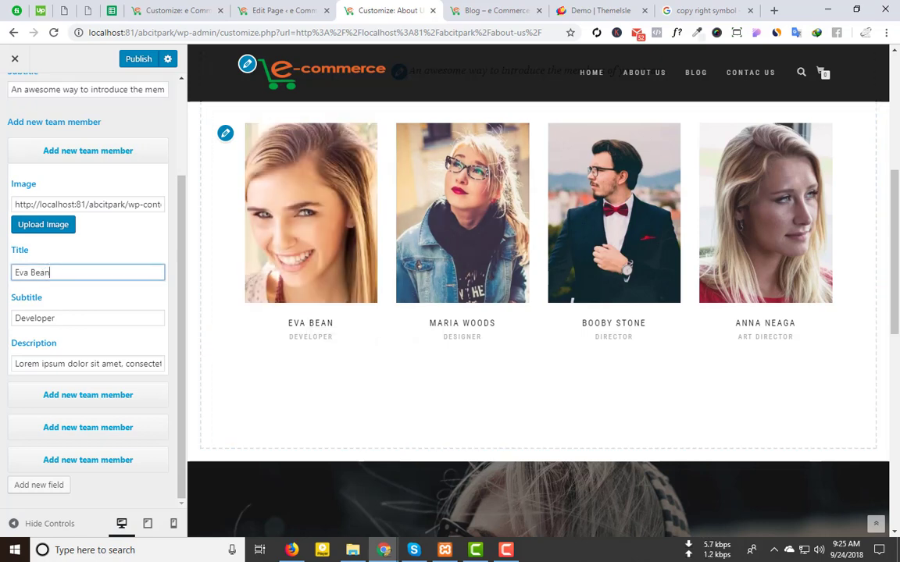
drag(86, 274, 3, 288)
text(Ab)
key(BackSpace)
key(BackSpace)
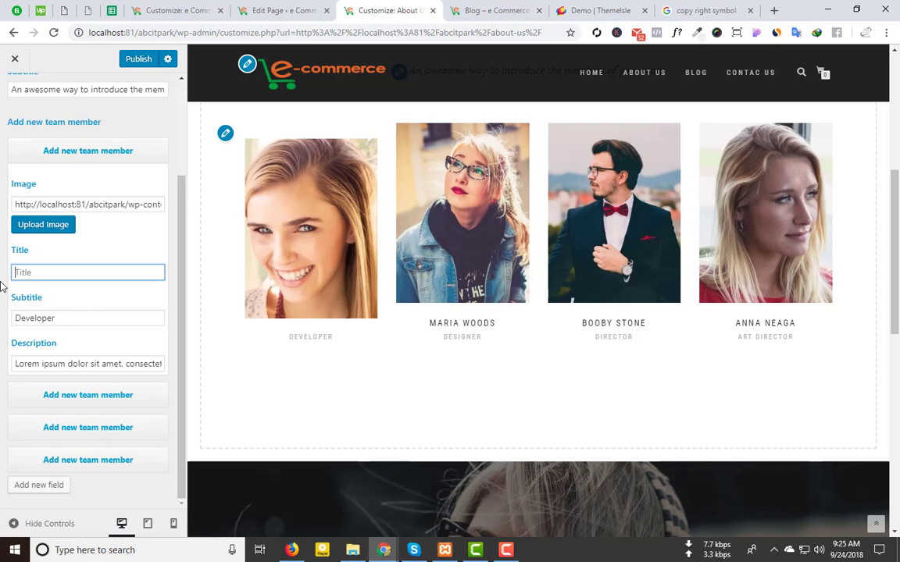
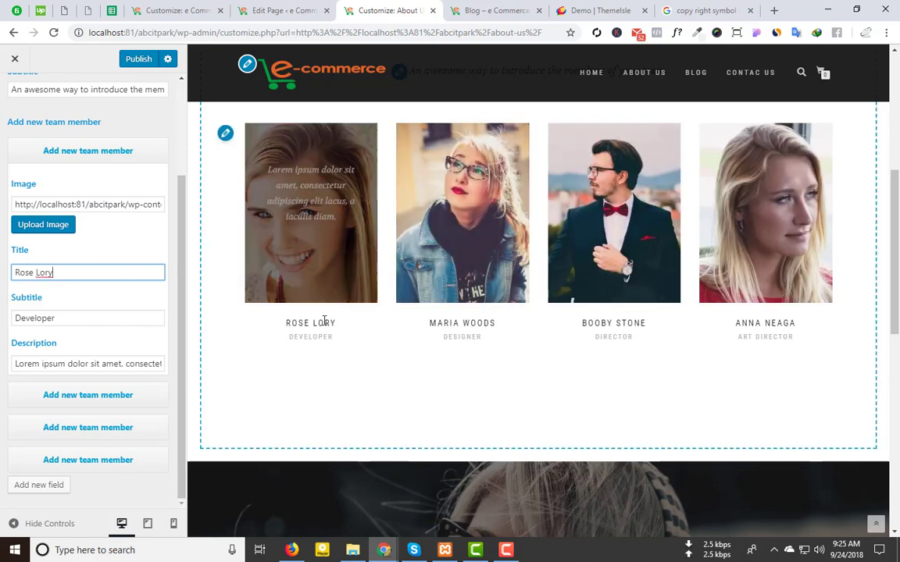
drag(86, 319, 1, 292)
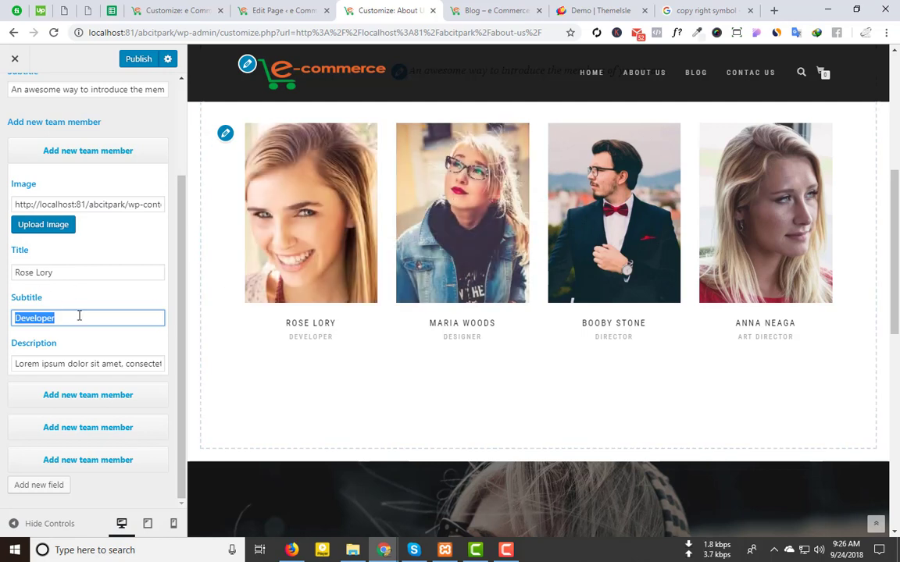
Step: Expand and collapse the team member entries to review them
click(90, 151)
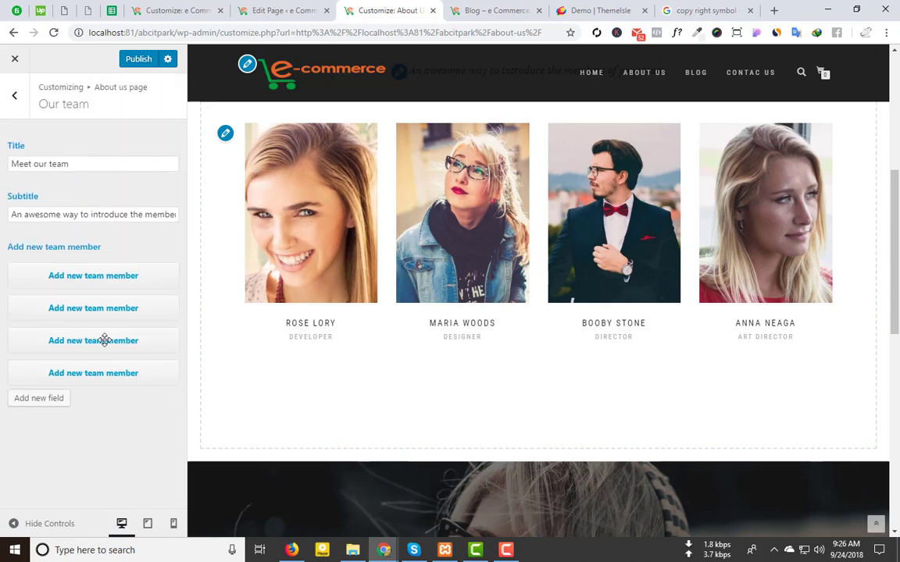
click(100, 311)
scroll(133, 336, down, 2)
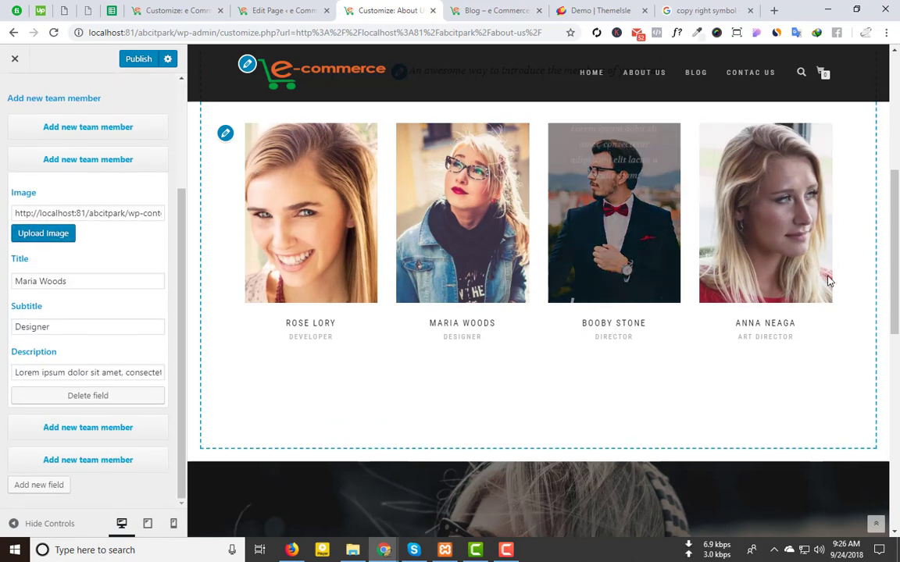
click(84, 125)
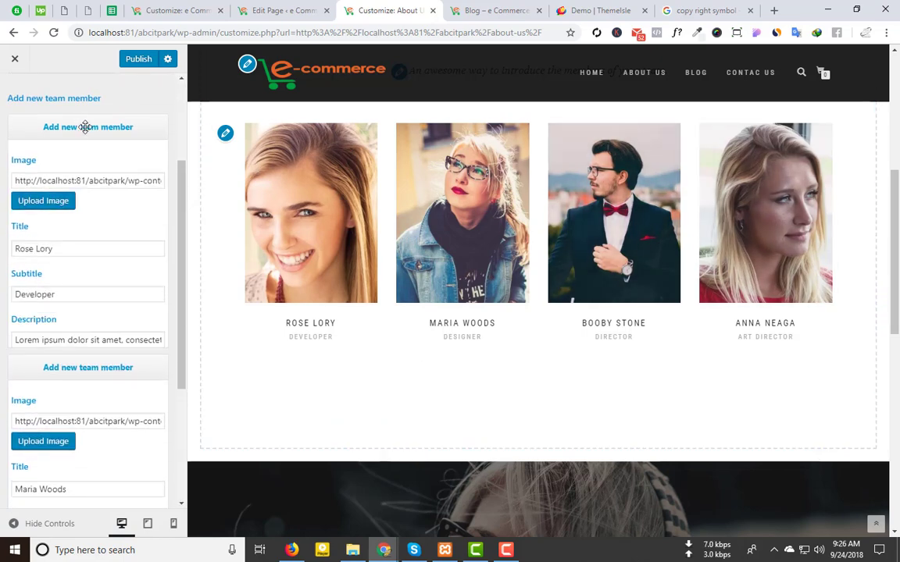
click(85, 126)
scroll(85, 182, up, 1)
click(86, 156)
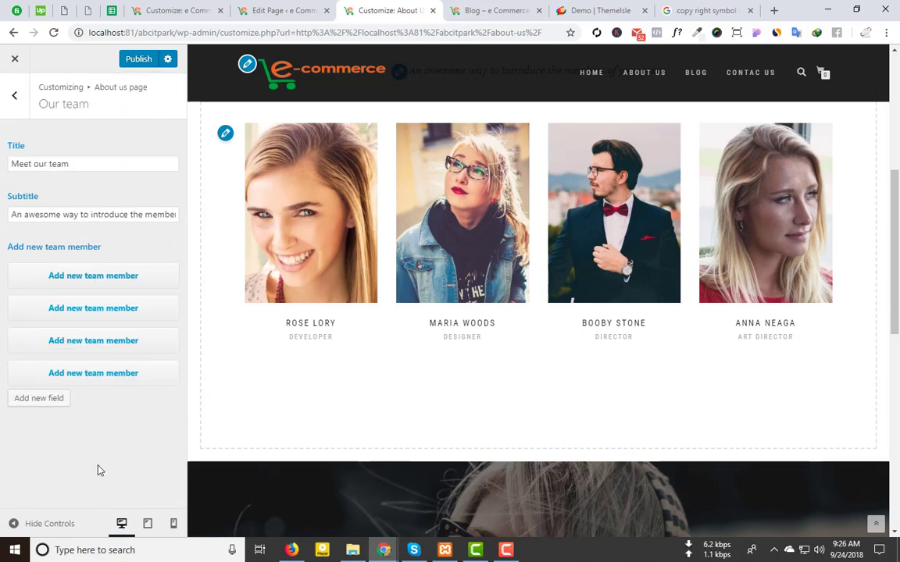
Step: Add a fifth team member entry, then delete the empty entry
click(50, 400)
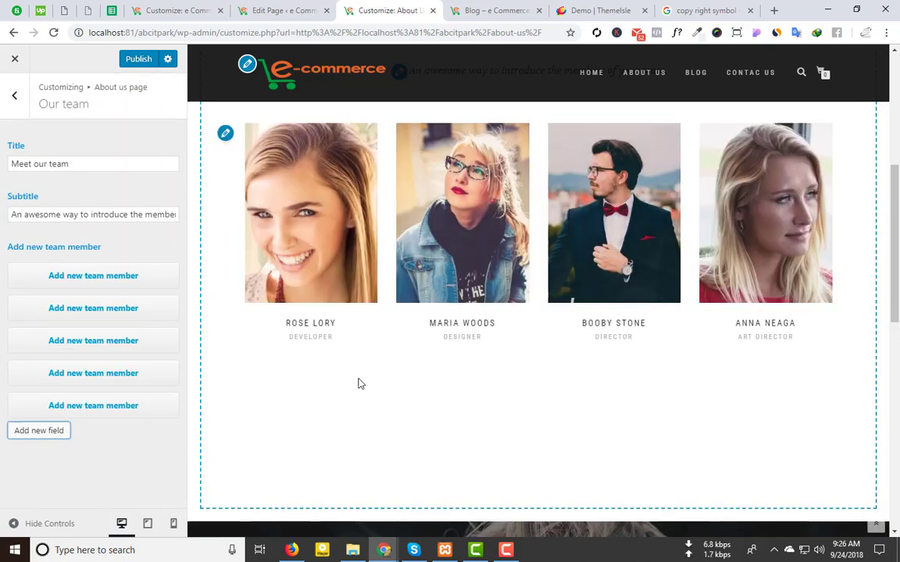
click(143, 411)
scroll(117, 433, down, 3)
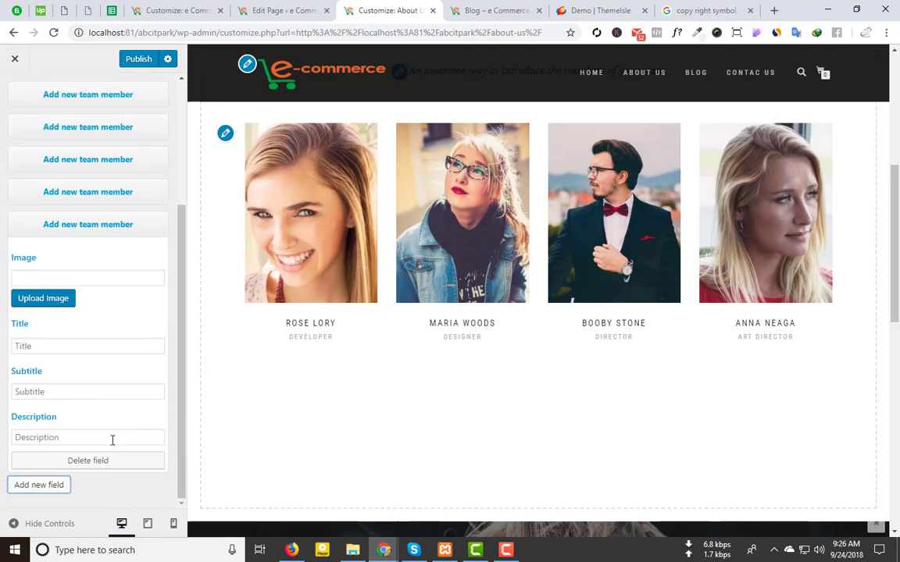
click(73, 462)
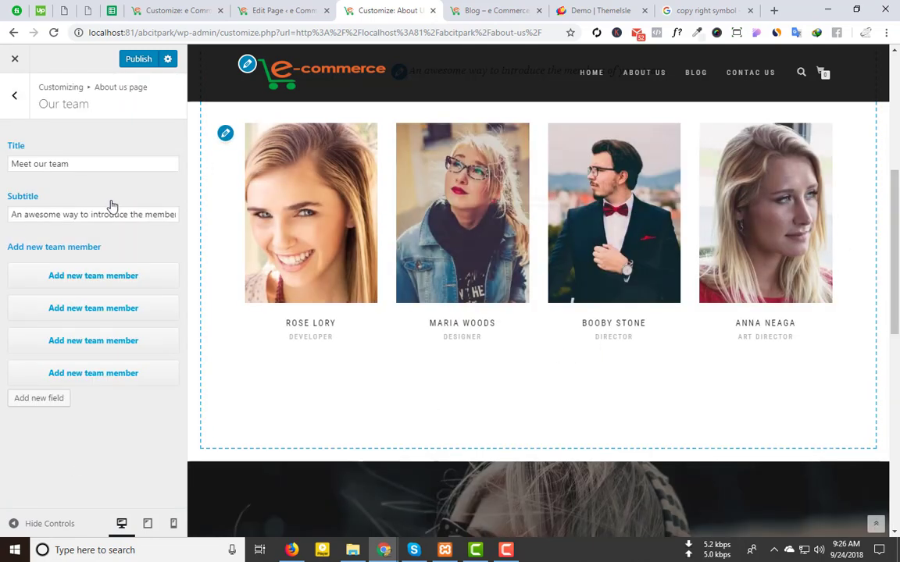
Step: Recheck the first member's details and return to the About us page sections
scroll(372, 268, up, 1)
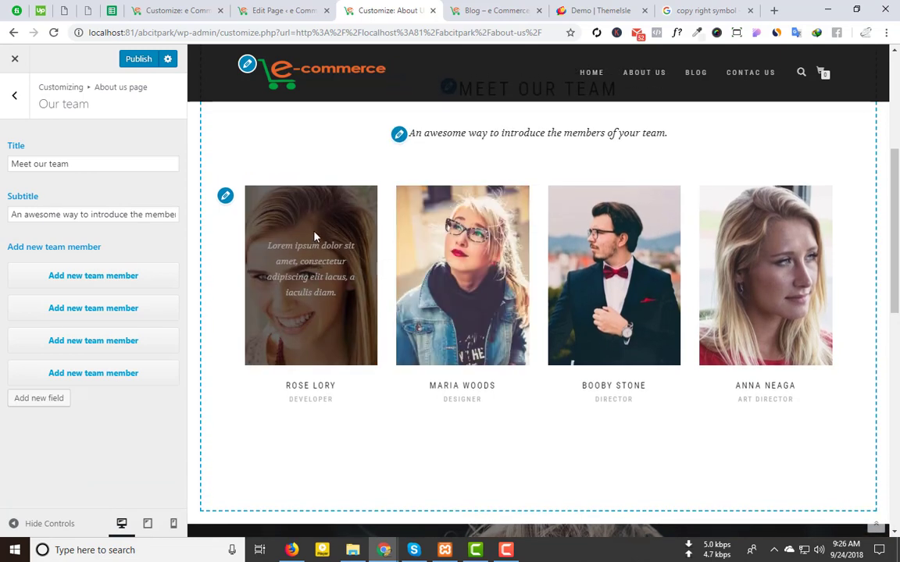
click(114, 277)
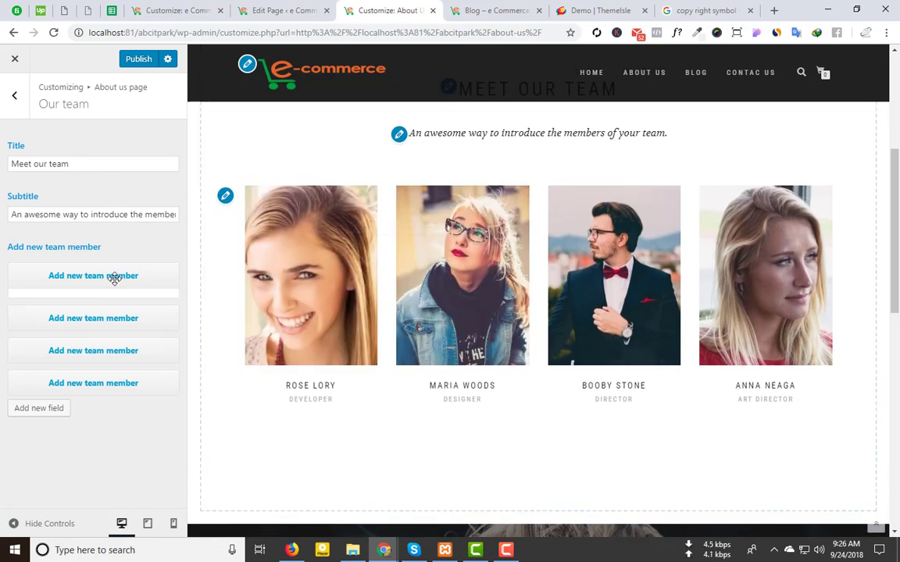
scroll(47, 234, down, 2)
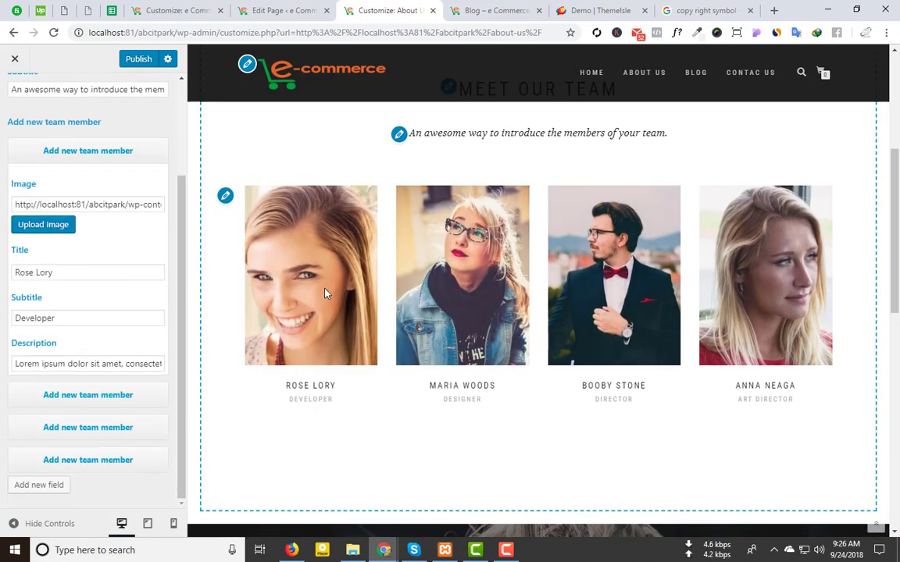
scroll(67, 203, up, 2)
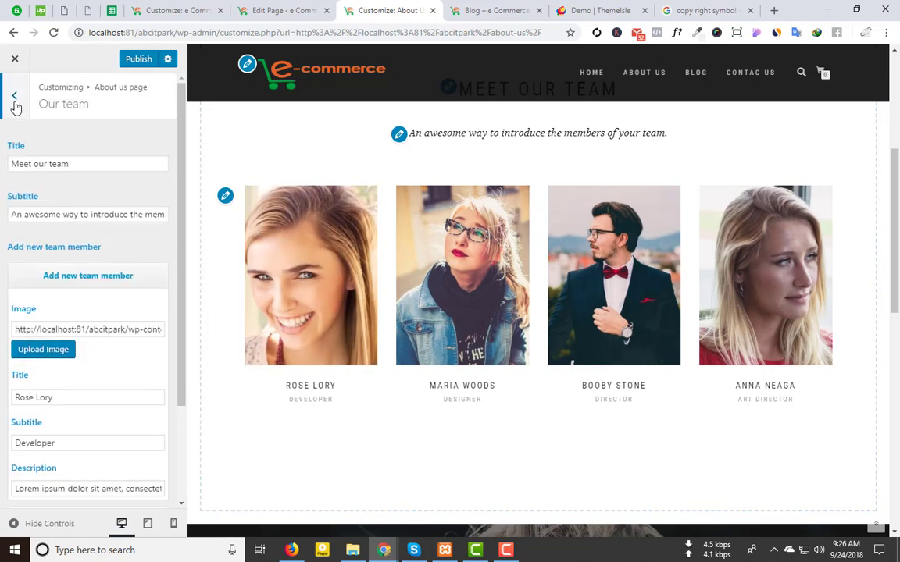
click(14, 96)
scroll(494, 404, up, 4)
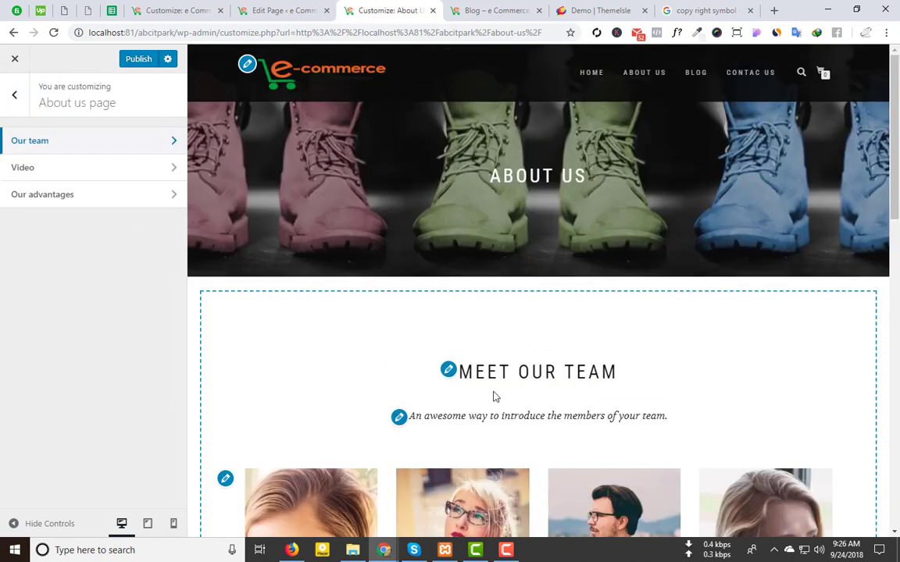
click(90, 173)
Step: Copy the YouTube video's address and paste it into the Video field
scroll(538, 321, down, 10)
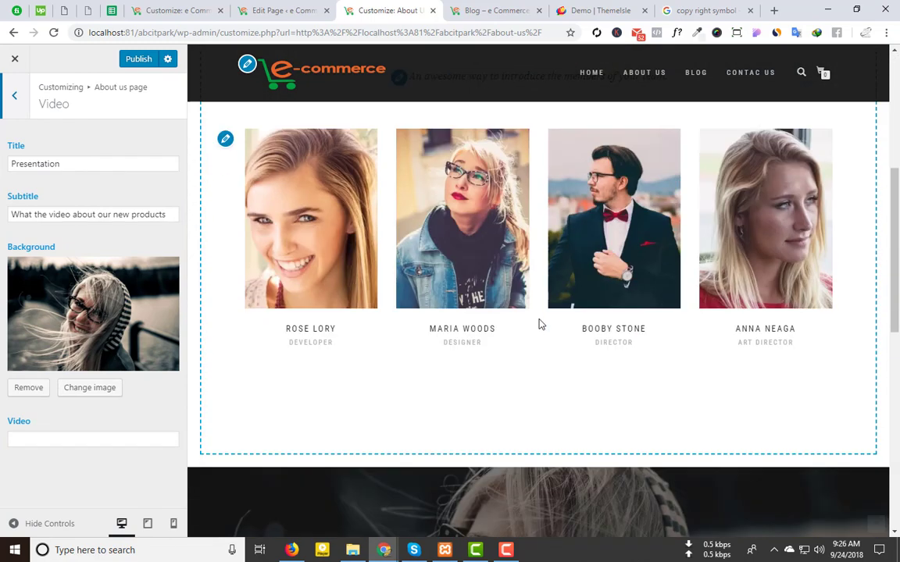
scroll(446, 172, up, 4)
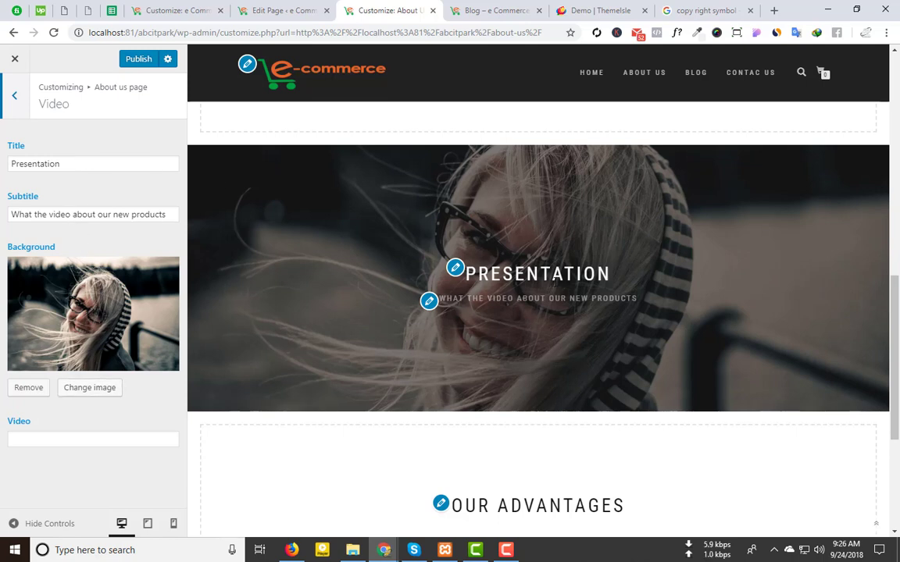
double_click(22, 214)
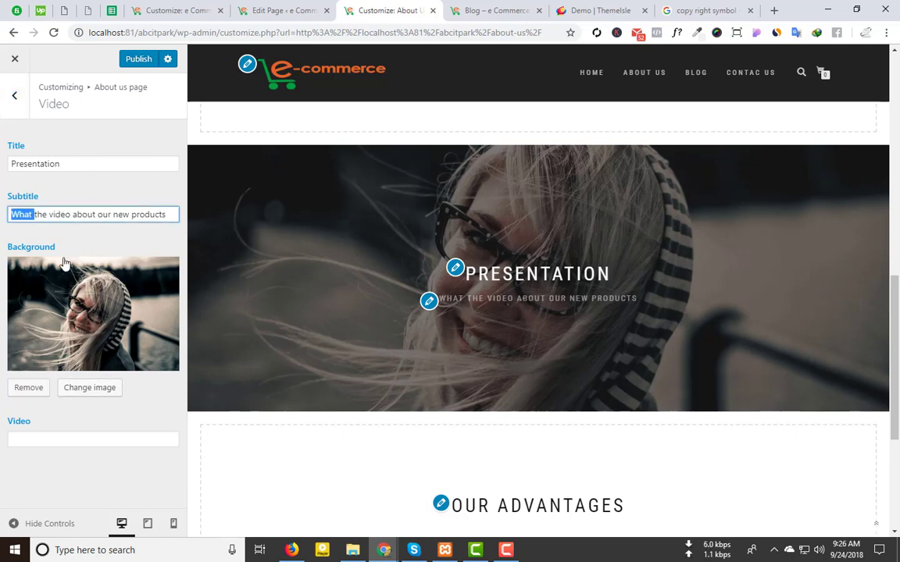
click(41, 440)
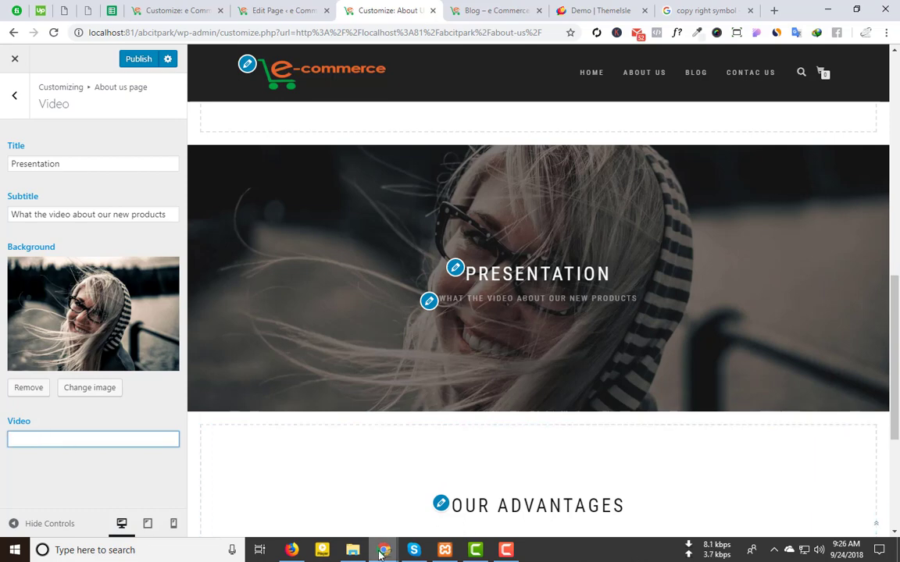
mouse_move(384, 550)
click(418, 444)
click(272, 33)
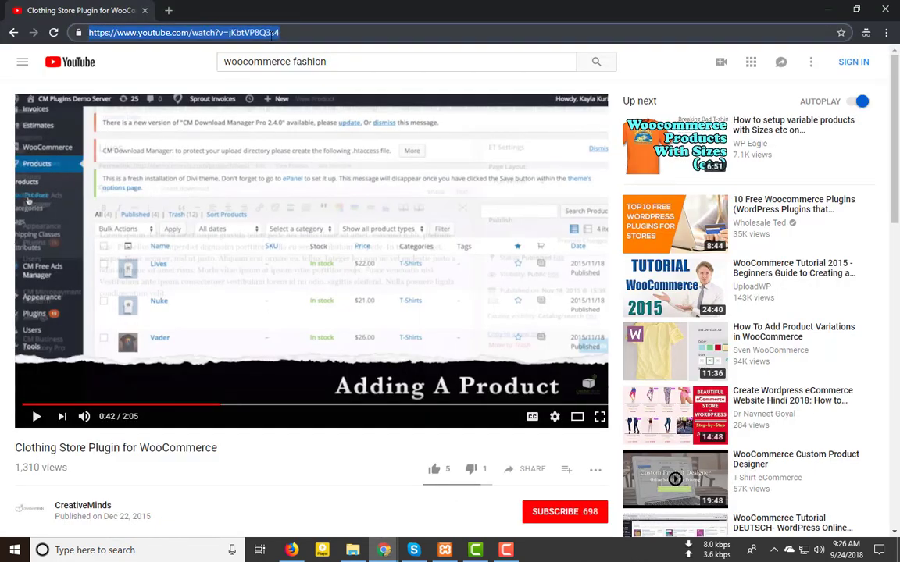
mouse_move(376, 550)
click(277, 516)
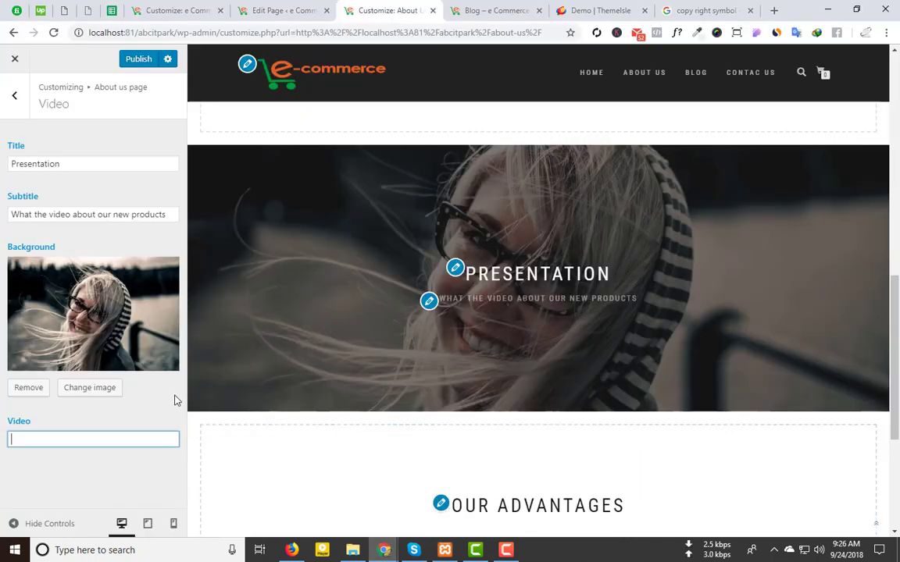
text(https://www.youtube.com/watch?v=jKbtVP8Q3s4)
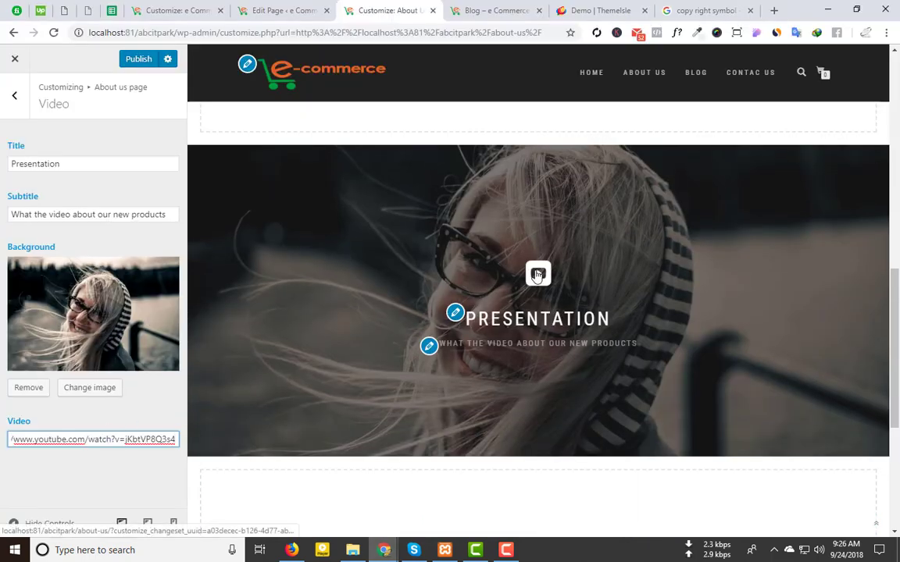
Step: Test the video play icon in the preview and publish the About us changes
click(537, 275)
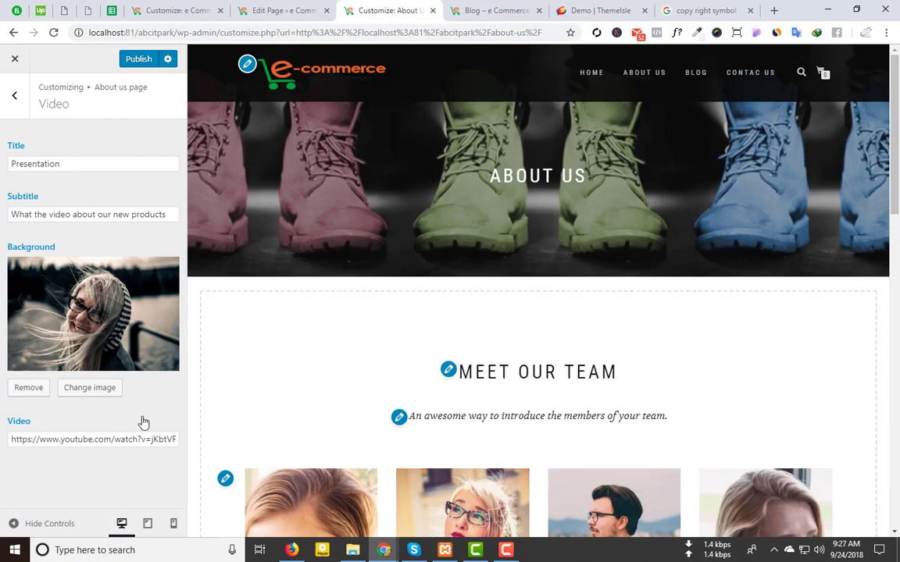
click(133, 59)
scroll(584, 369, down, 2)
scroll(584, 370, down, 5)
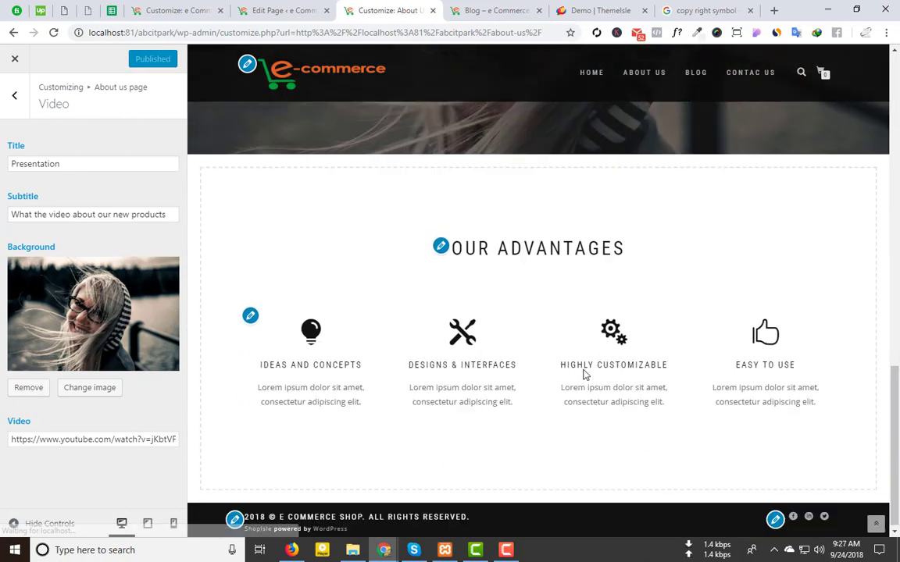
click(16, 96)
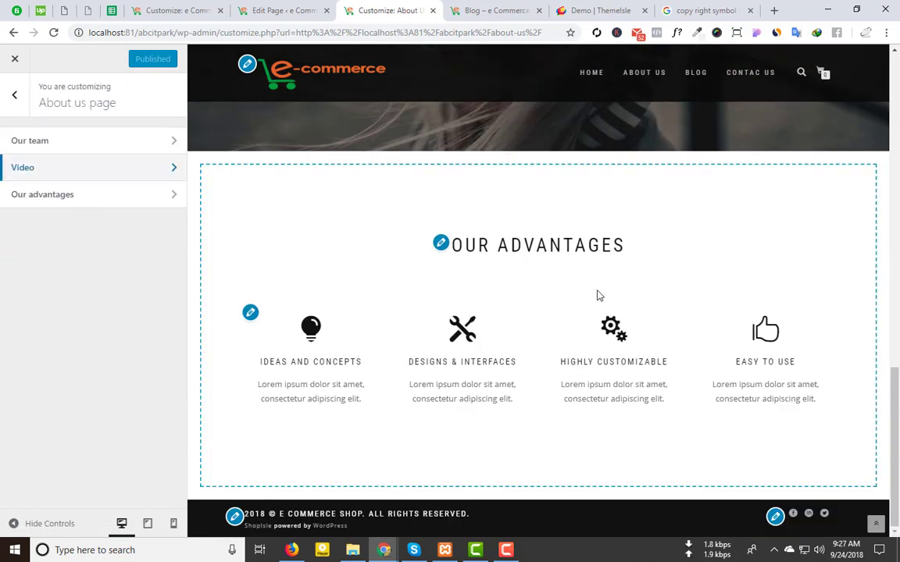
Step: Set the 'Ideas and concepts' advantage's icon to a cart, found by searching 'cart'
click(156, 195)
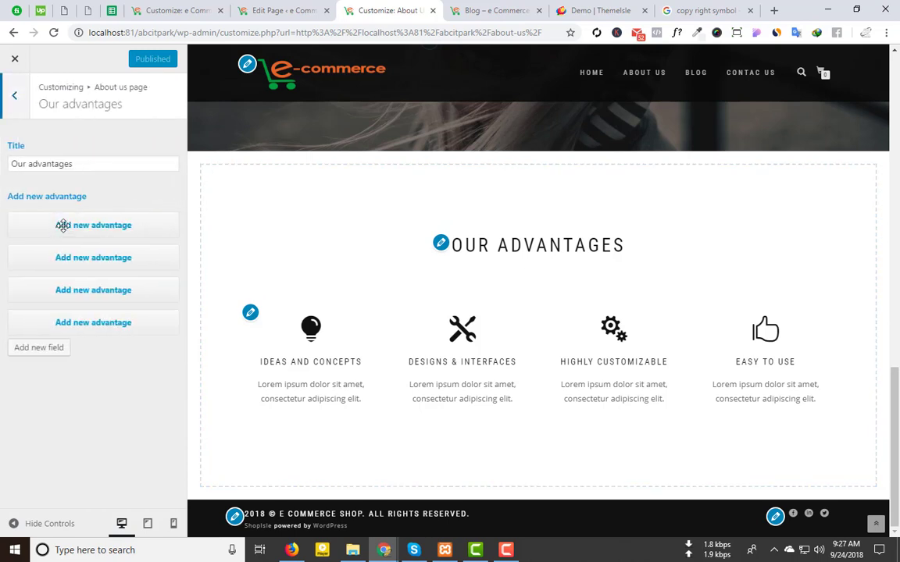
click(89, 225)
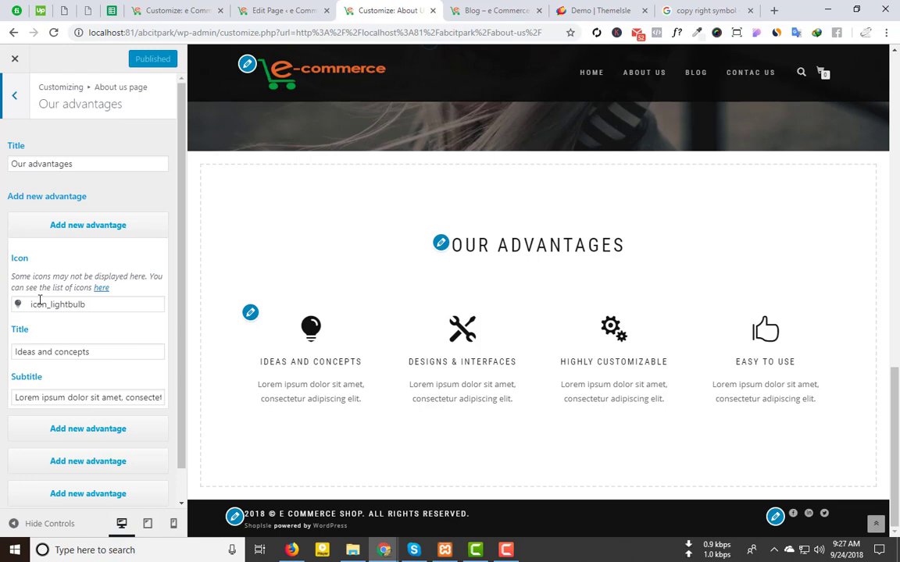
click(86, 304)
click(42, 337)
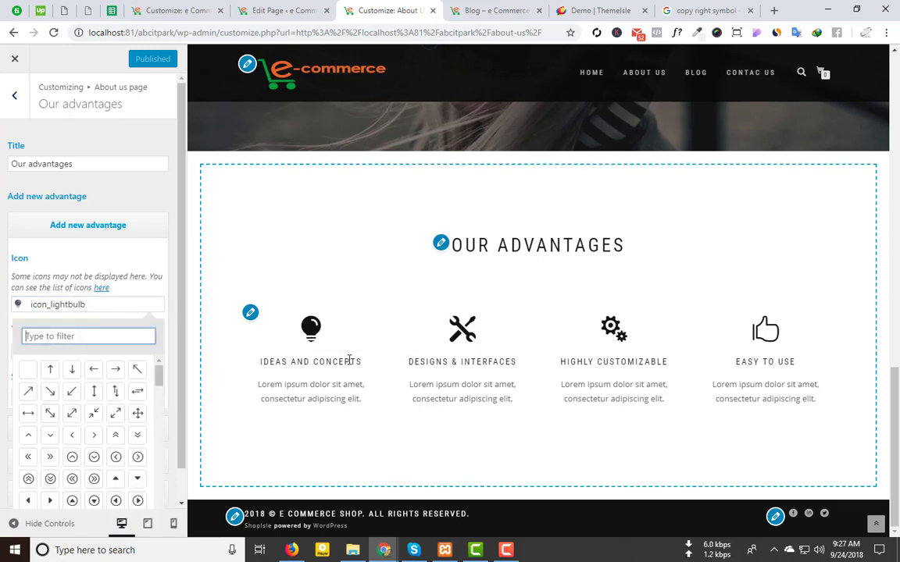
text(woo)
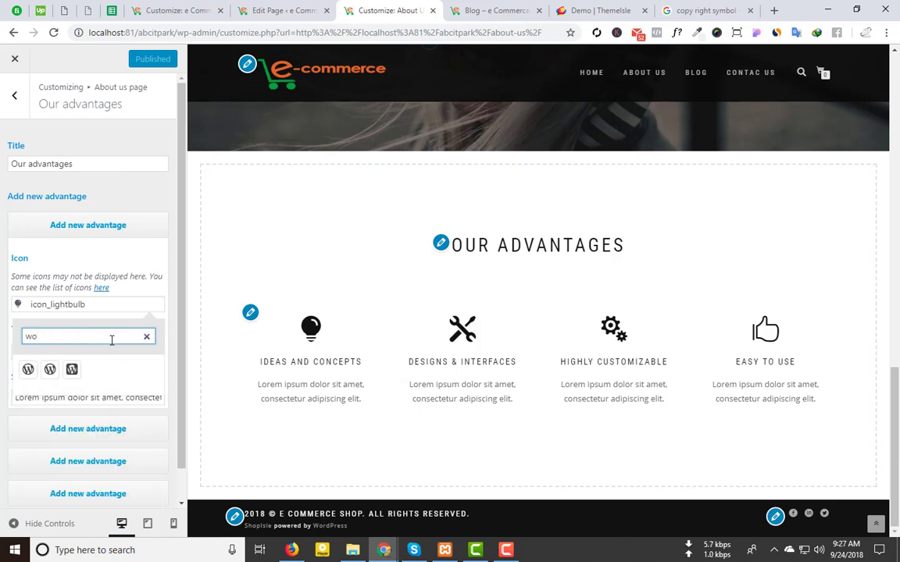
key(BackSpace)
key(BackSpace)
text(ec)
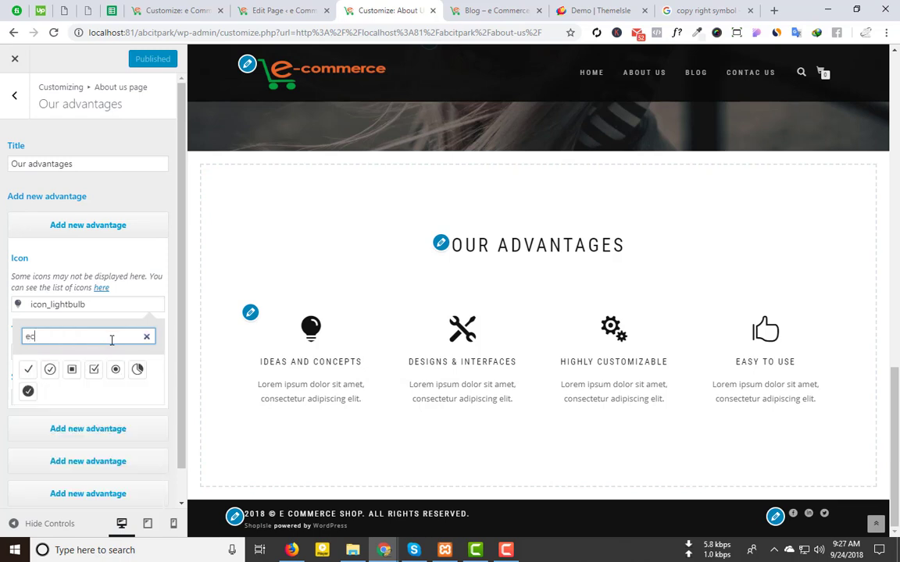
key(BackSpace)
key(BackSpace)
text(car)
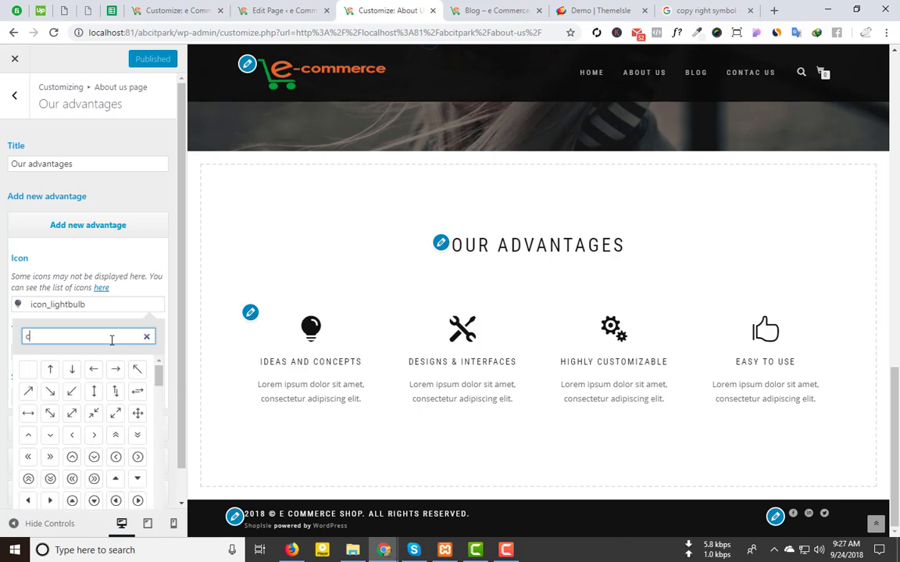
text(t)
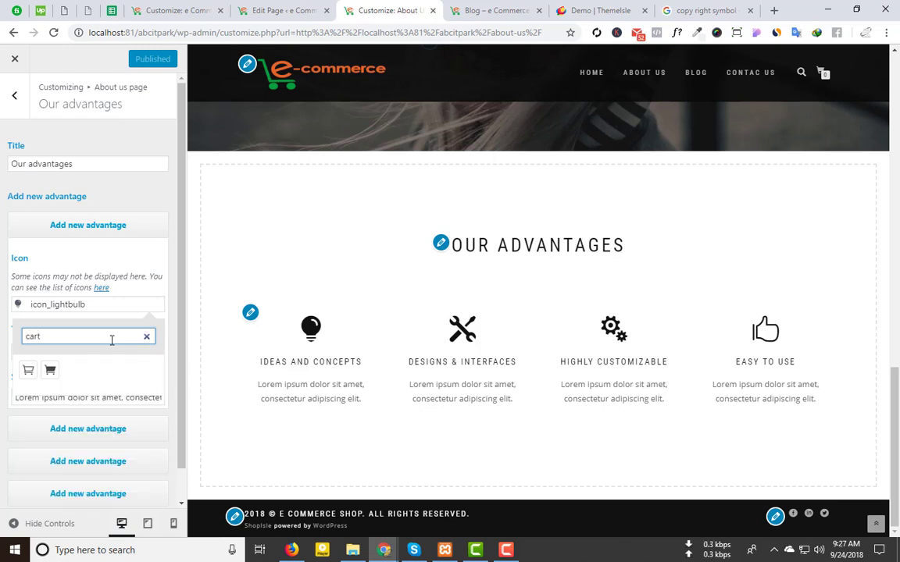
click(45, 369)
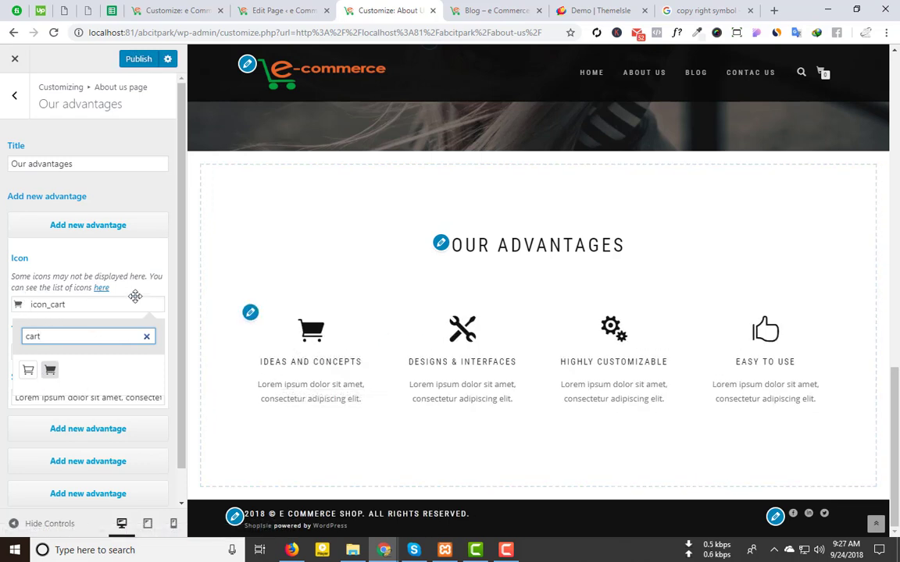
click(106, 306)
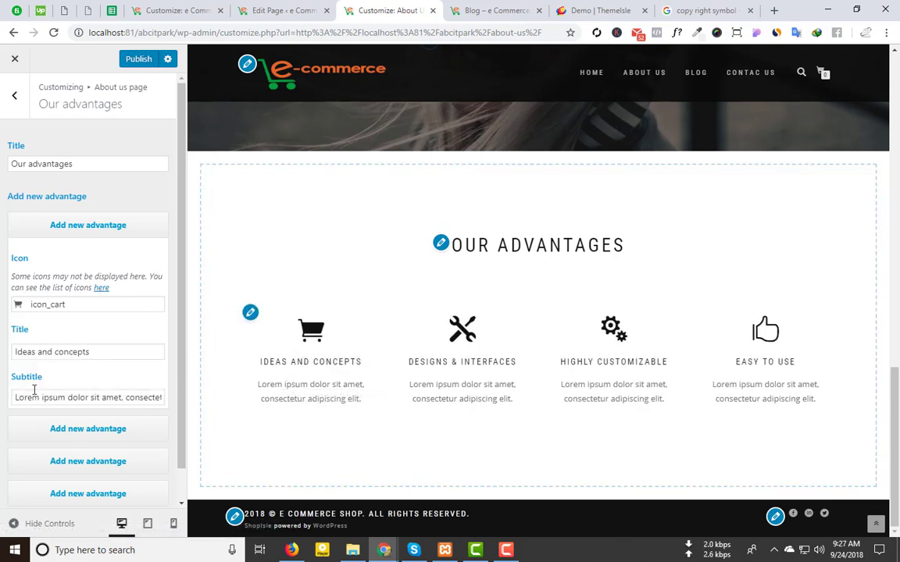
Step: Select the first advantage's subtitle text and publish the advantages changes
click(52, 352)
click(56, 395)
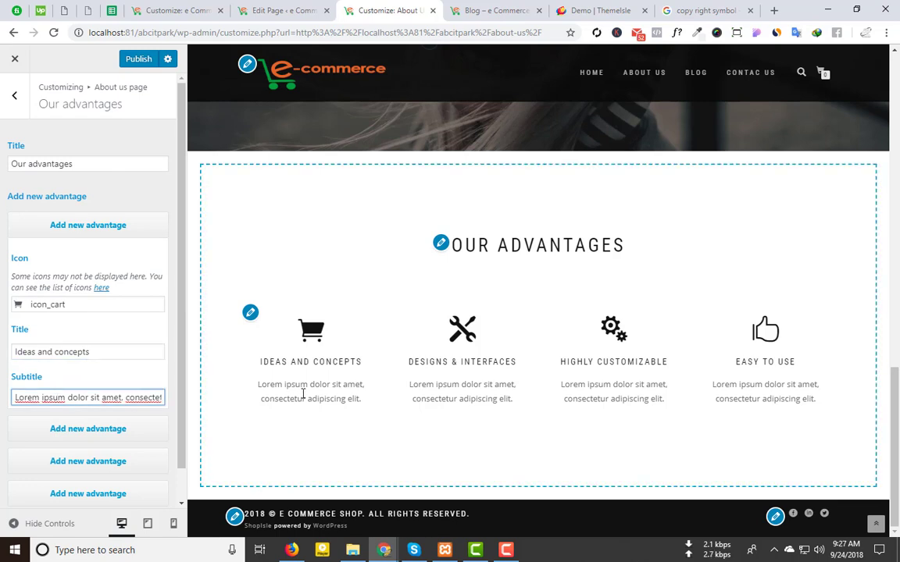
drag(263, 381, 343, 398)
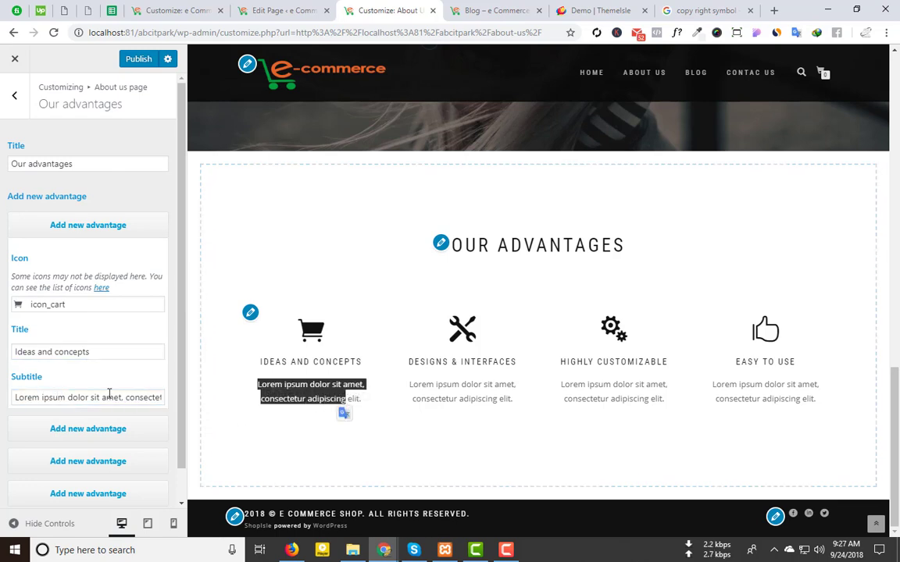
scroll(108, 421, down, 1)
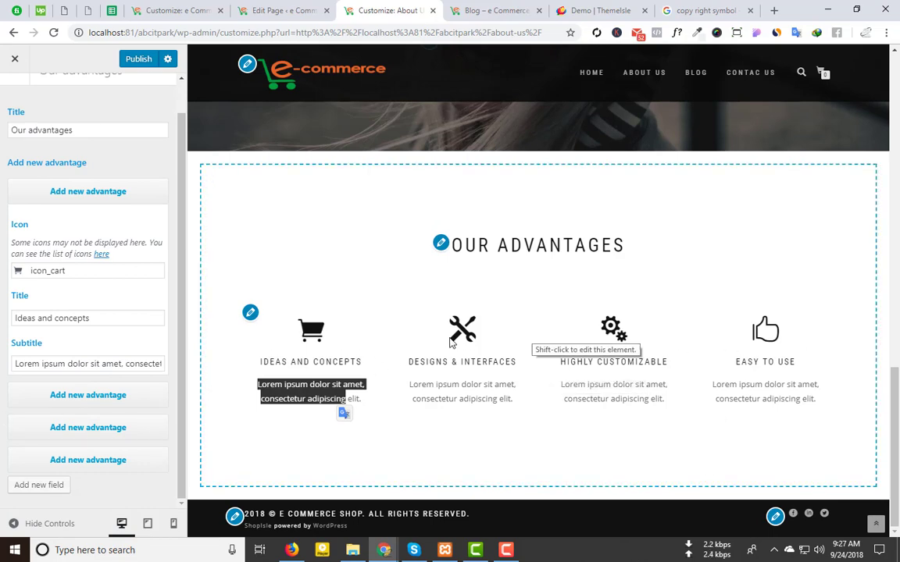
scroll(269, 337, up, 10)
click(134, 59)
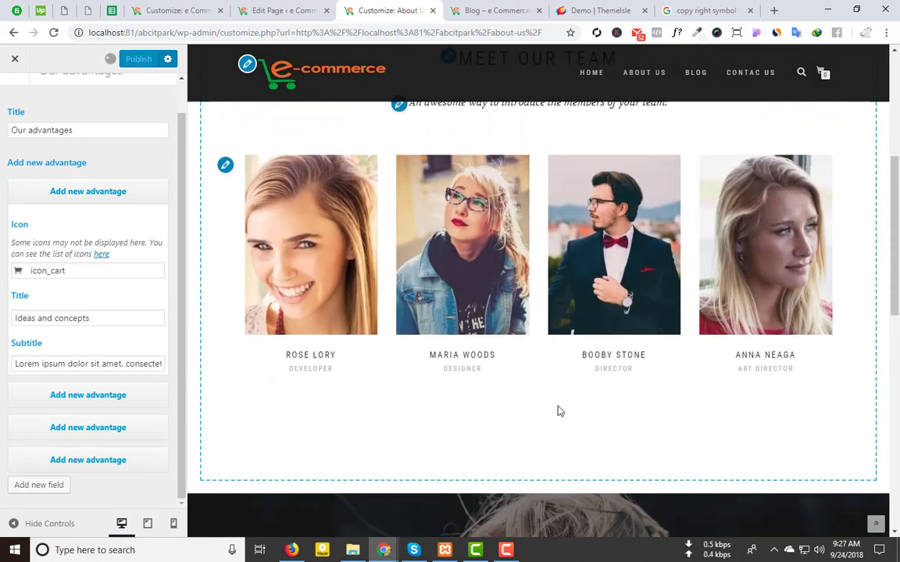
Step: Return to the main list of Customizer sections
scroll(447, 425, up, 4)
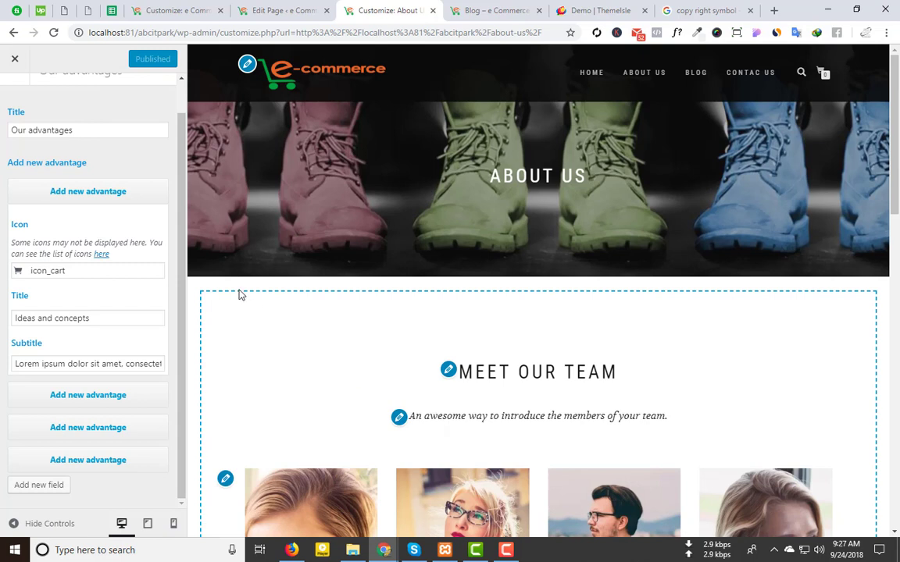
scroll(14, 168, up, 1)
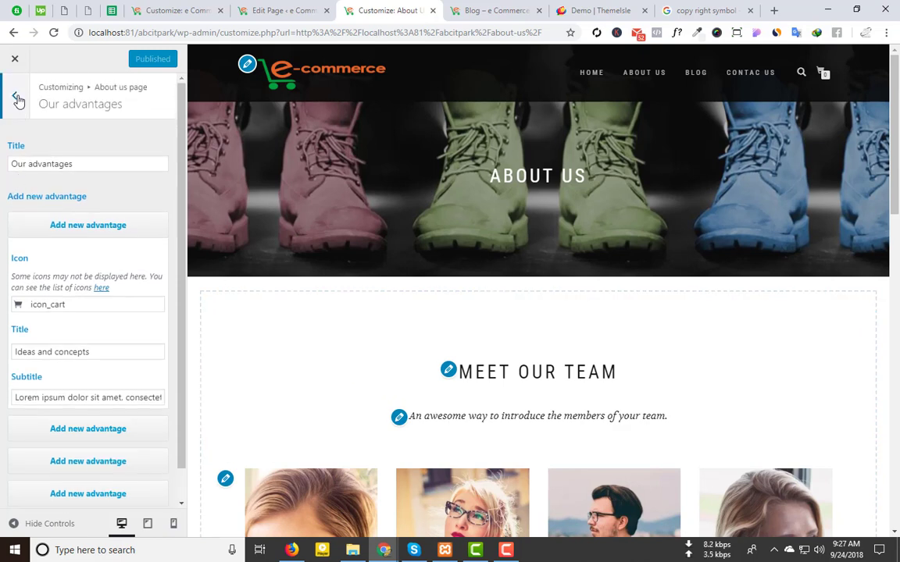
click(14, 95)
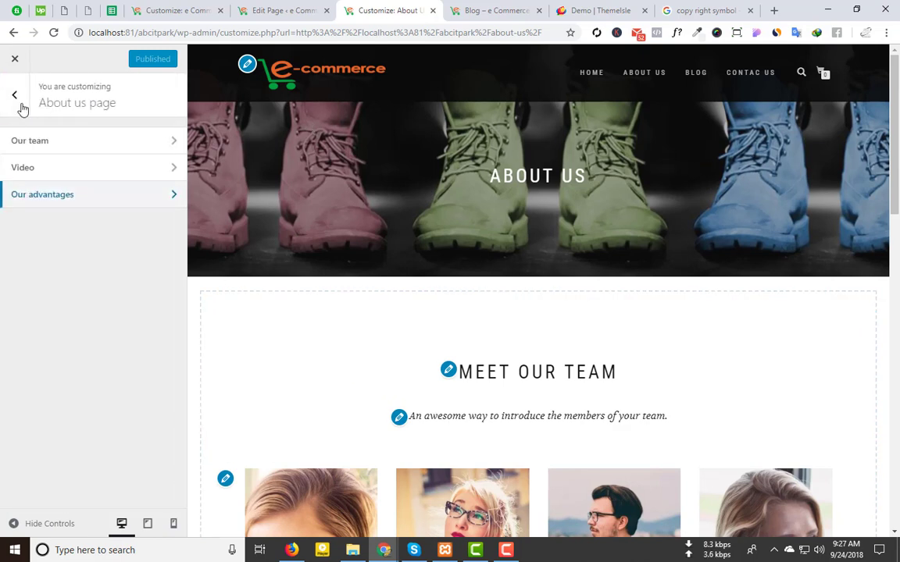
click(21, 106)
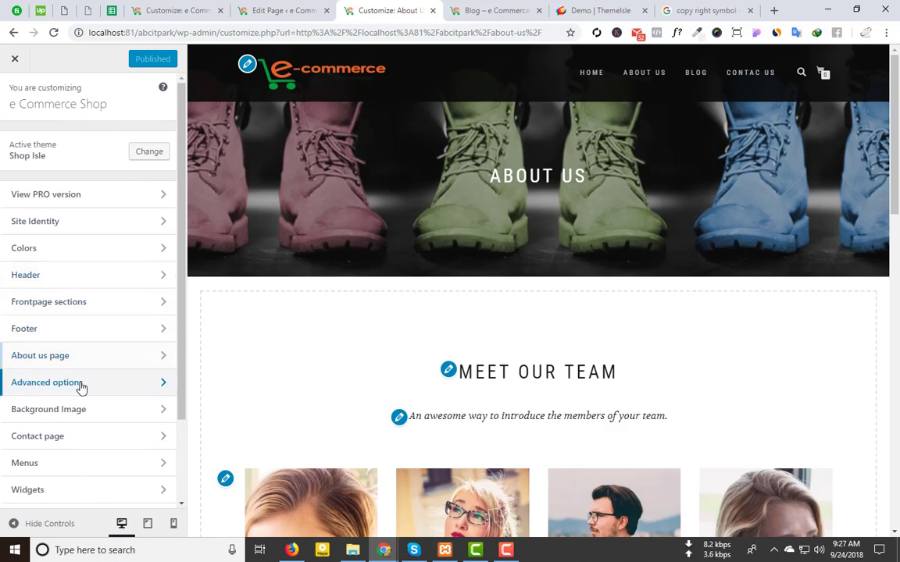
Step: Set the Error 404 background image to slider-1.jpeg, the woman holding shopping bags
click(82, 389)
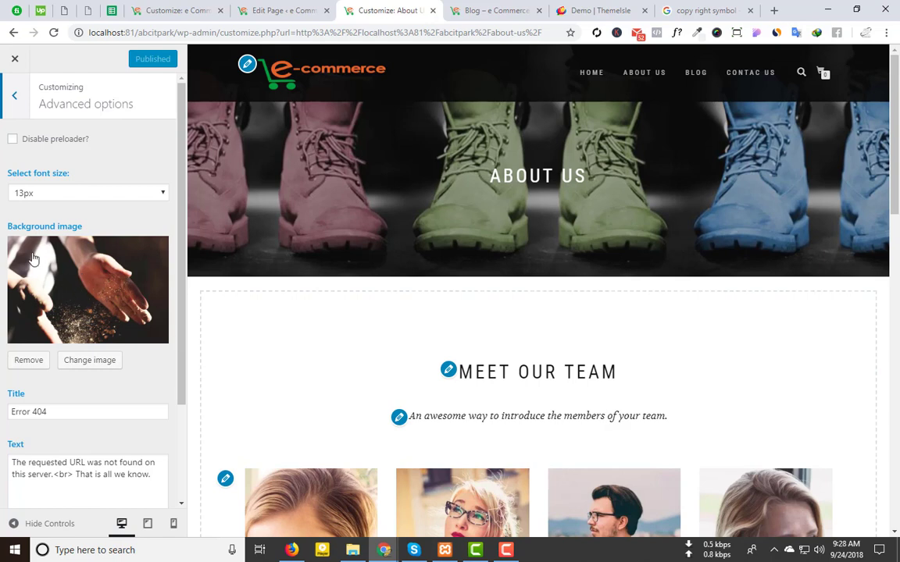
scroll(92, 239, down, 1)
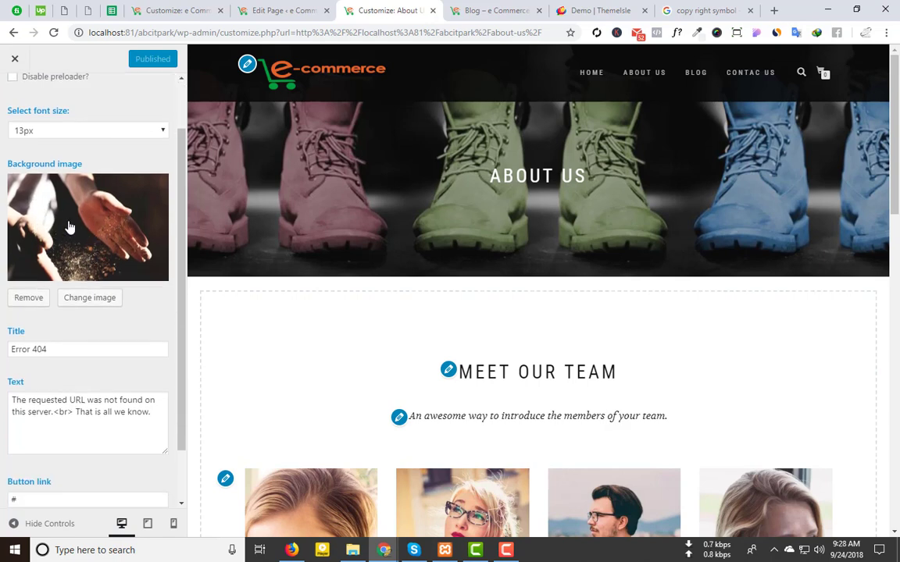
click(70, 227)
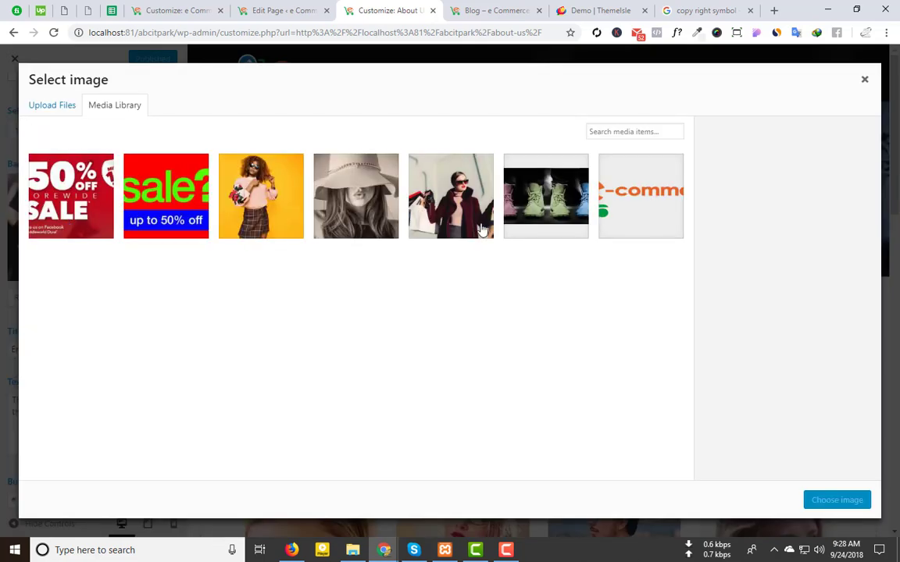
click(451, 195)
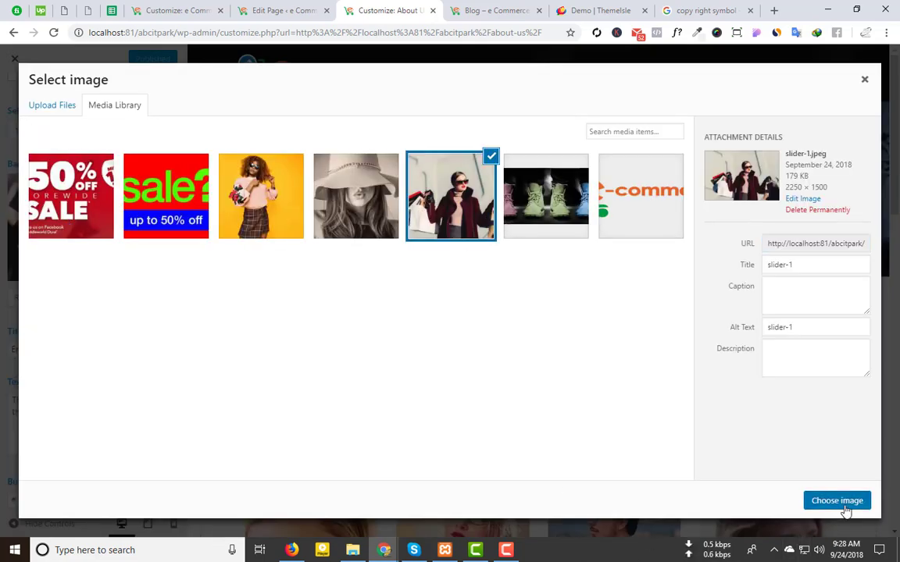
click(837, 500)
Step: Check the font size options, keeping it at 13px
scroll(56, 213, up, 1)
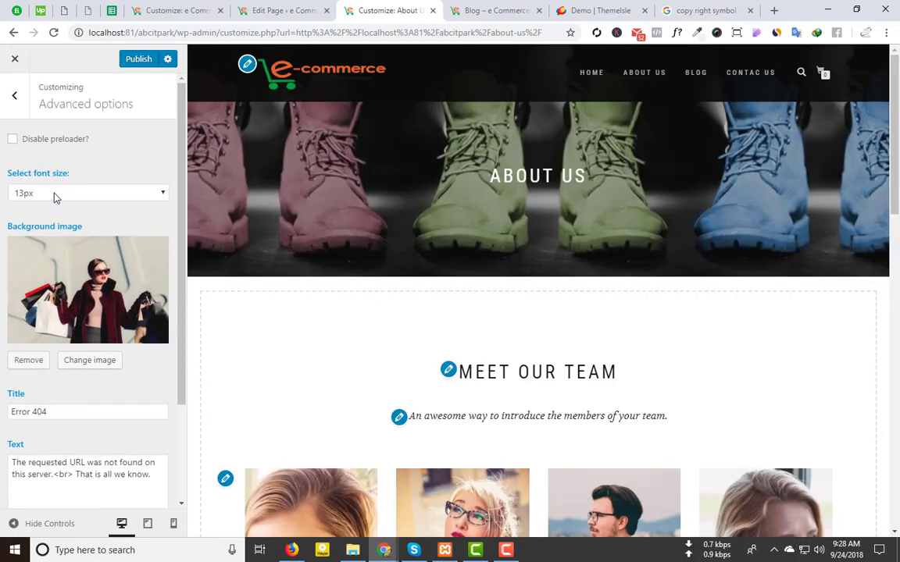
click(54, 198)
click(89, 162)
Step: Inspect the Error 404 title text in Advanced options
scroll(54, 434, down, 2)
drag(51, 287, 2, 290)
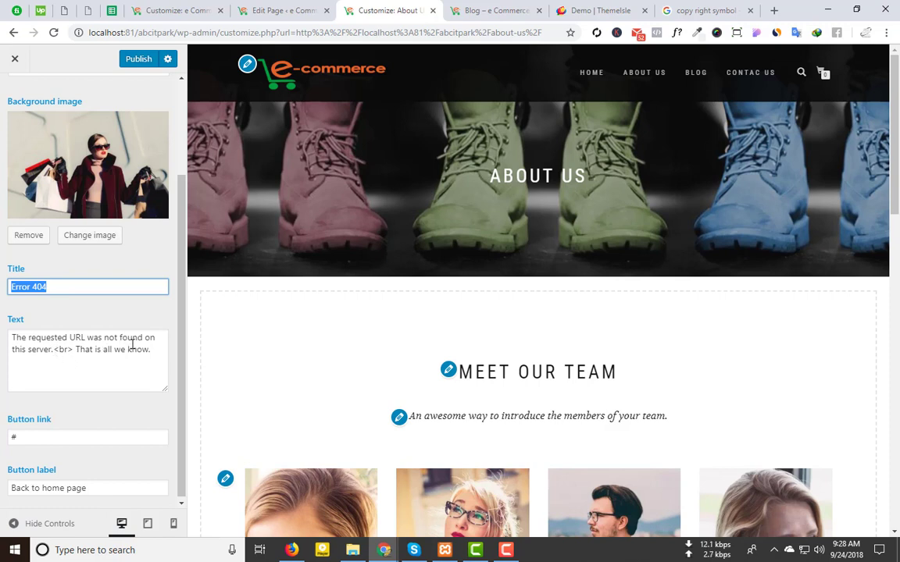
scroll(129, 344, up, 2)
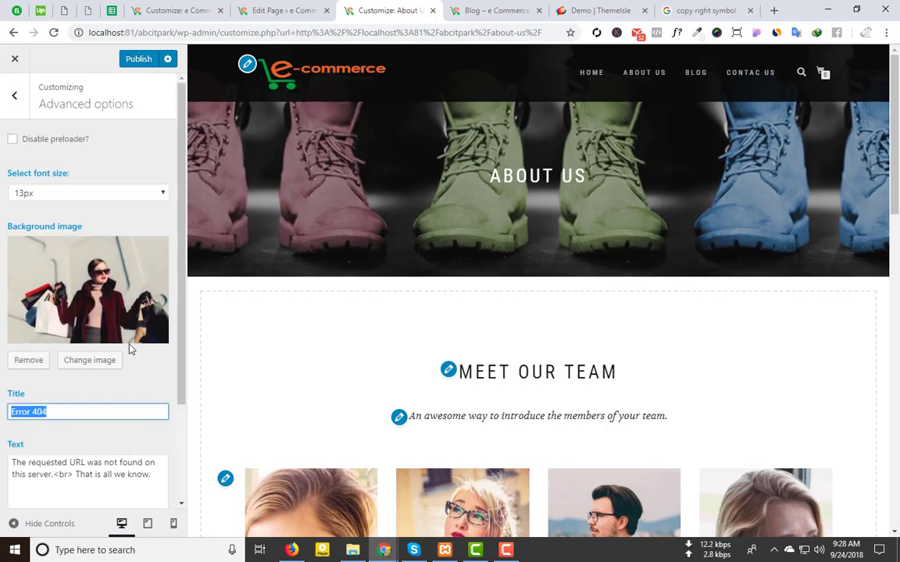
click(14, 140)
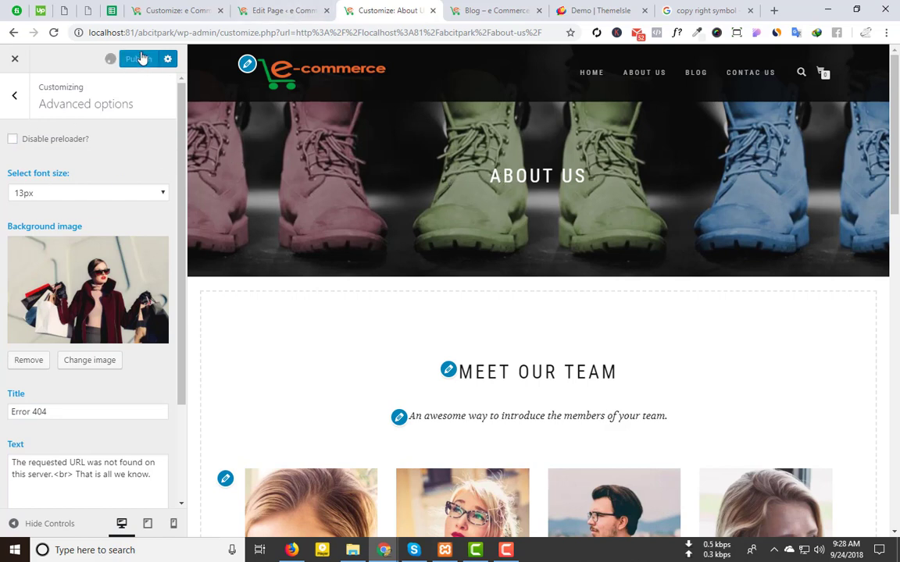
Step: Check the shop home page in another tab, then disable the preloader and publish
click(452, 9)
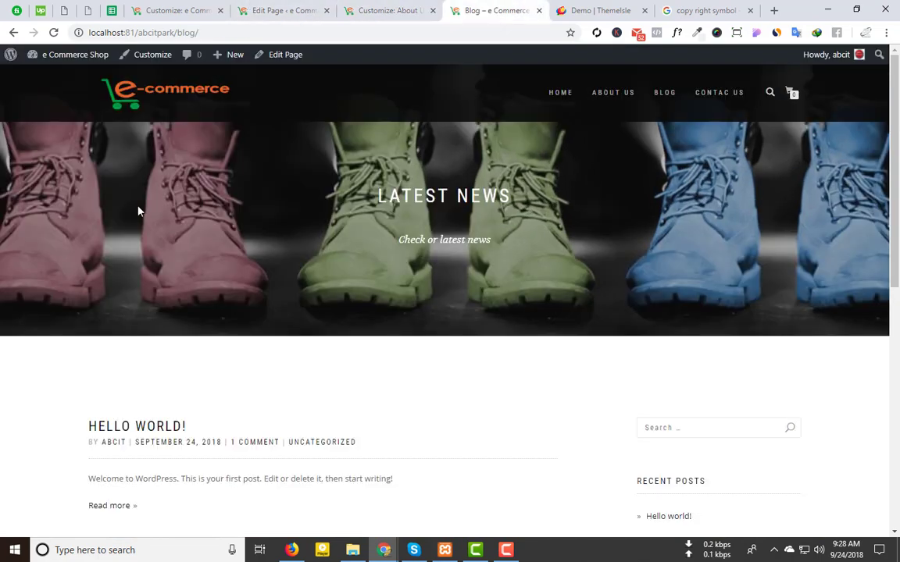
click(155, 95)
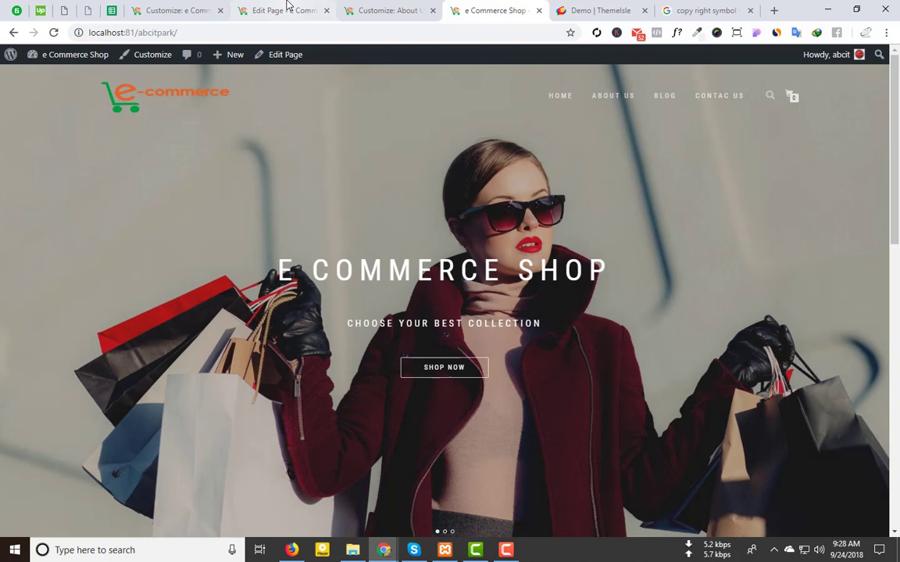
click(288, 9)
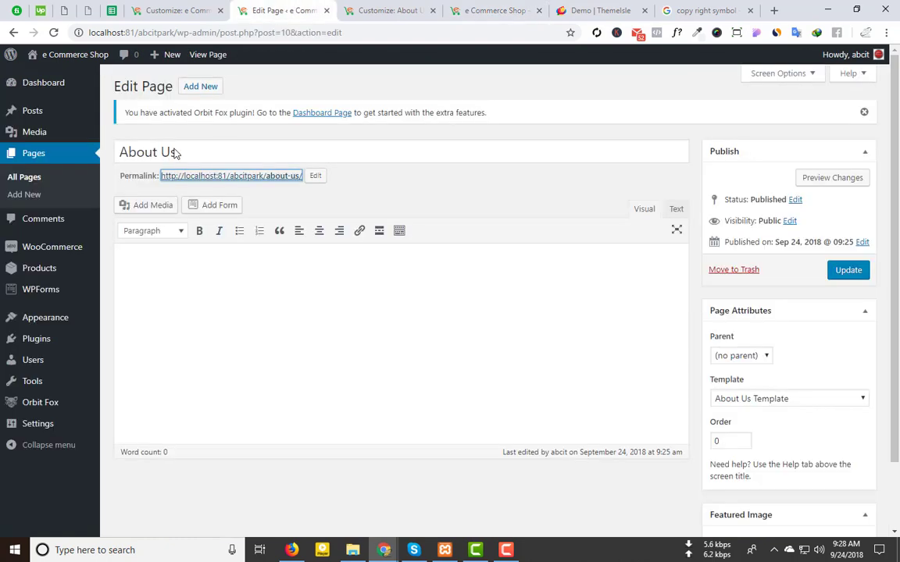
click(352, 8)
click(14, 140)
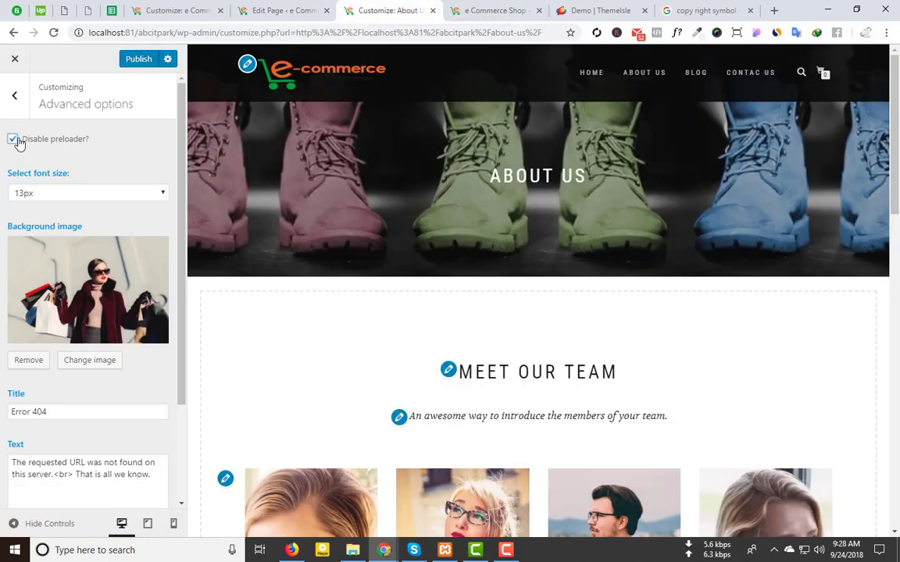
click(145, 60)
Step: Reload the shop home page twice to confirm the preloader is gone
click(473, 9)
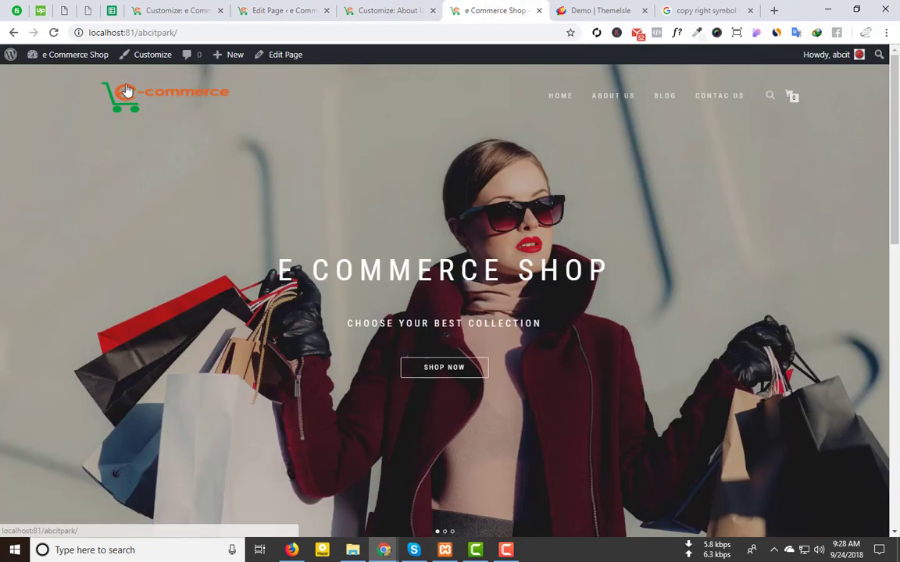
click(54, 33)
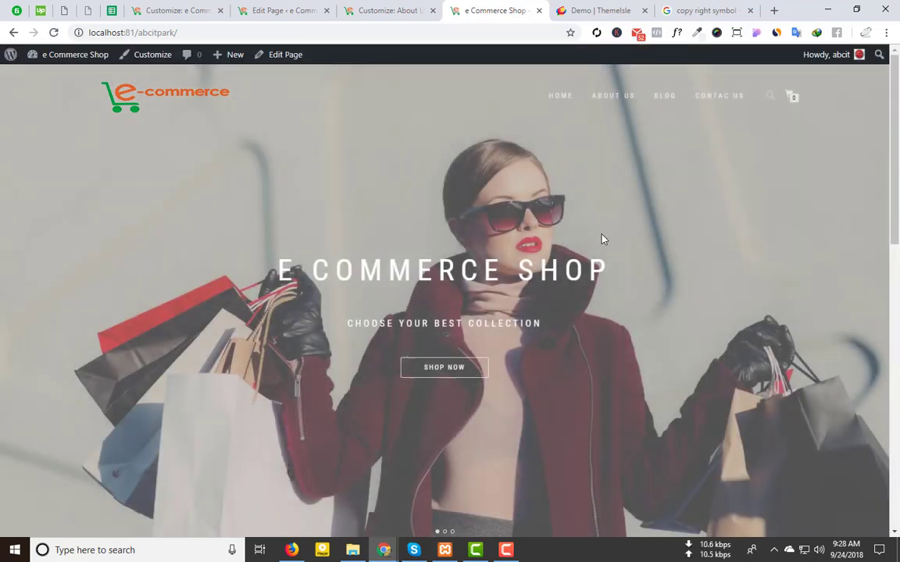
scroll(442, 309, down, 10)
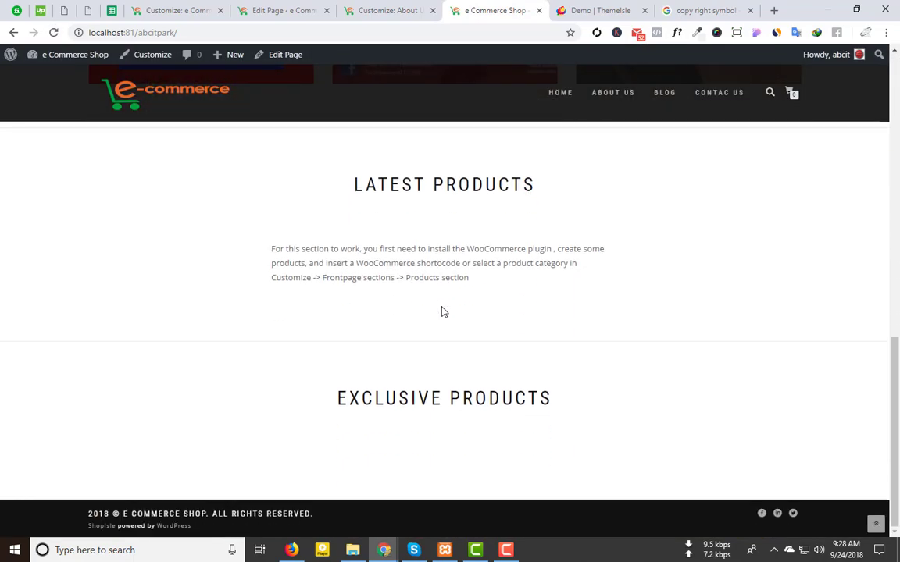
scroll(442, 309, up, 10)
click(54, 33)
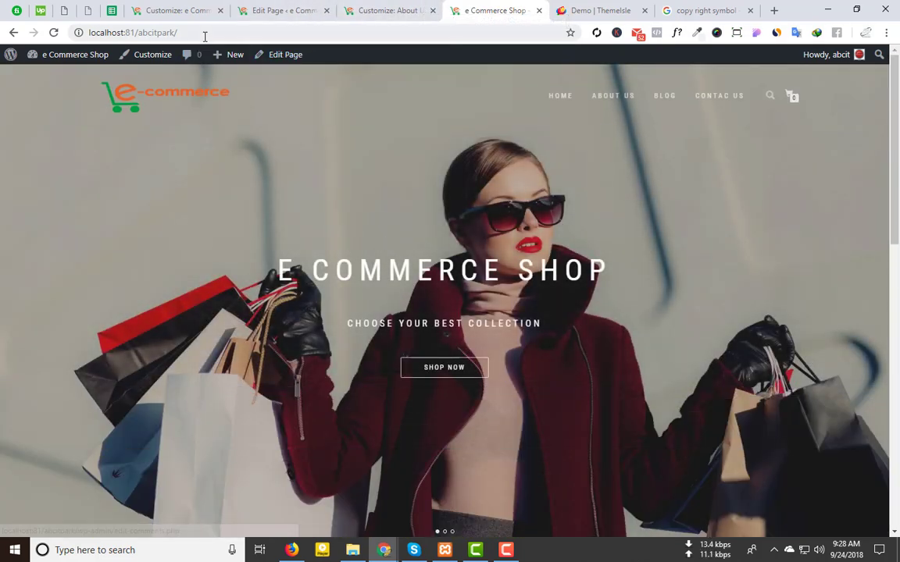
Step: Append 'fghgghfd' to the shop URL to view the Error 404 page, then return to the Customizer
click(232, 32)
click(232, 32)
text(fghgghfd)
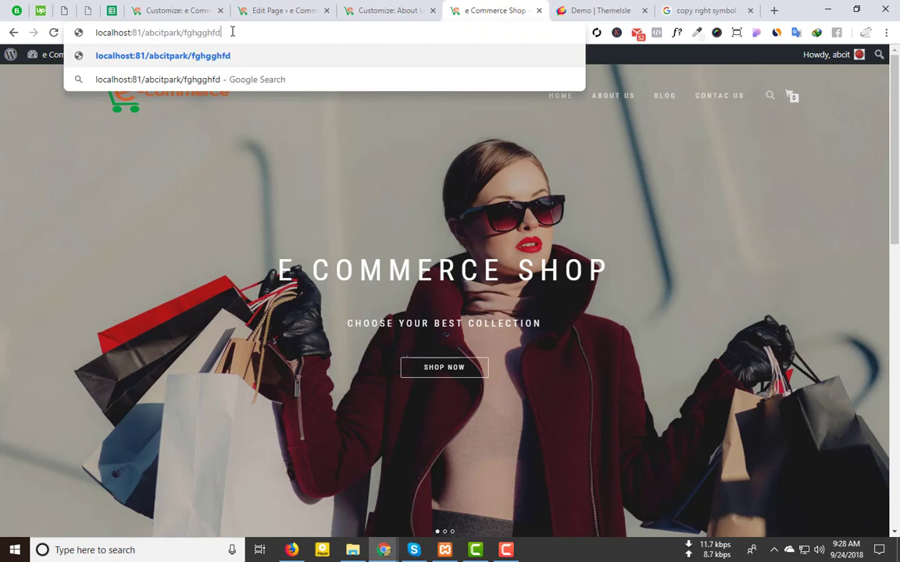
key(Return)
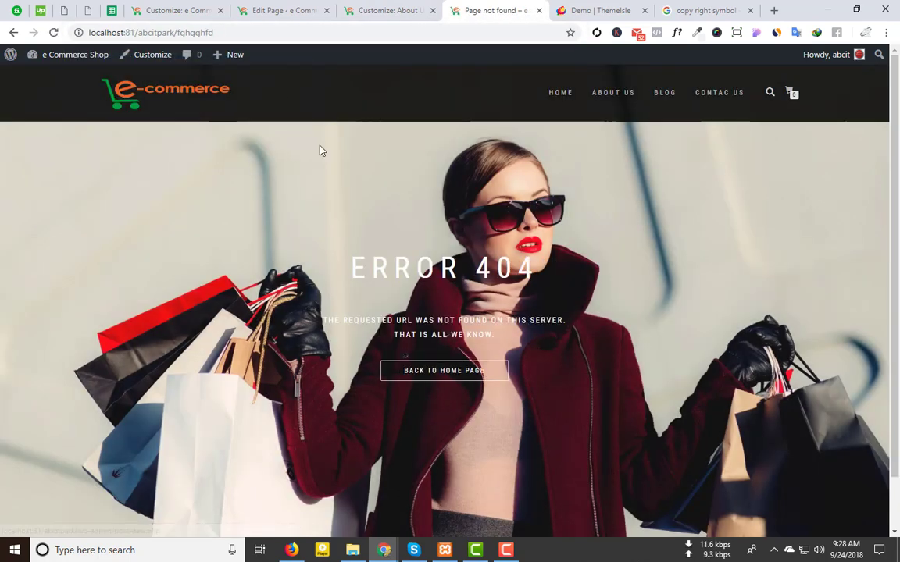
scroll(305, 211, down, 2)
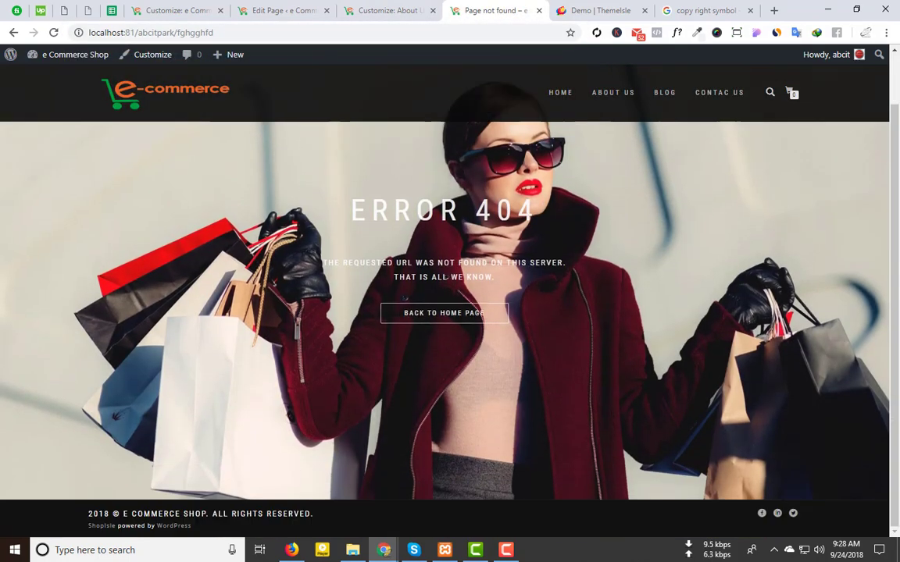
drag(354, 203, 589, 191)
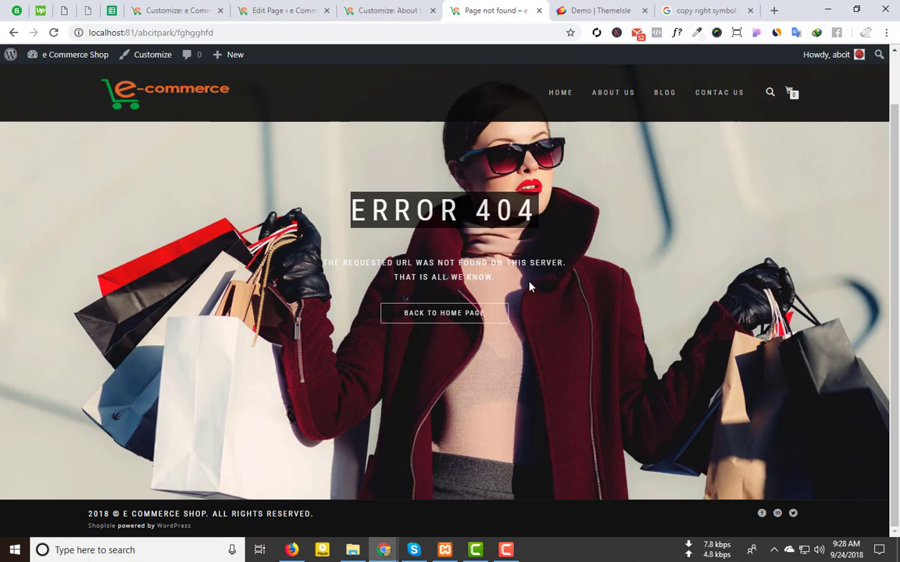
click(382, 10)
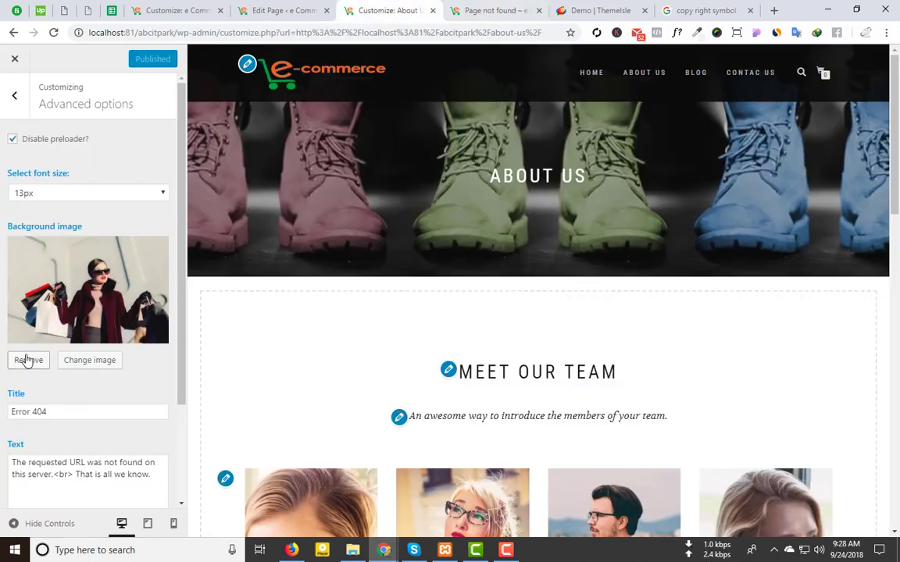
Step: Set the 404 background to the sepia woman-in-a-hat photo and reload the live 404 page to check it
click(90, 360)
click(367, 195)
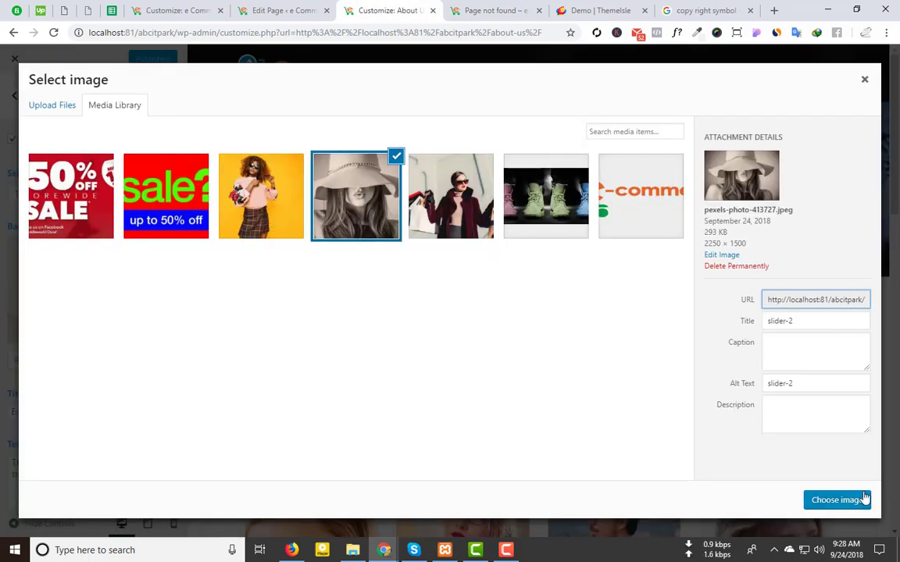
click(843, 501)
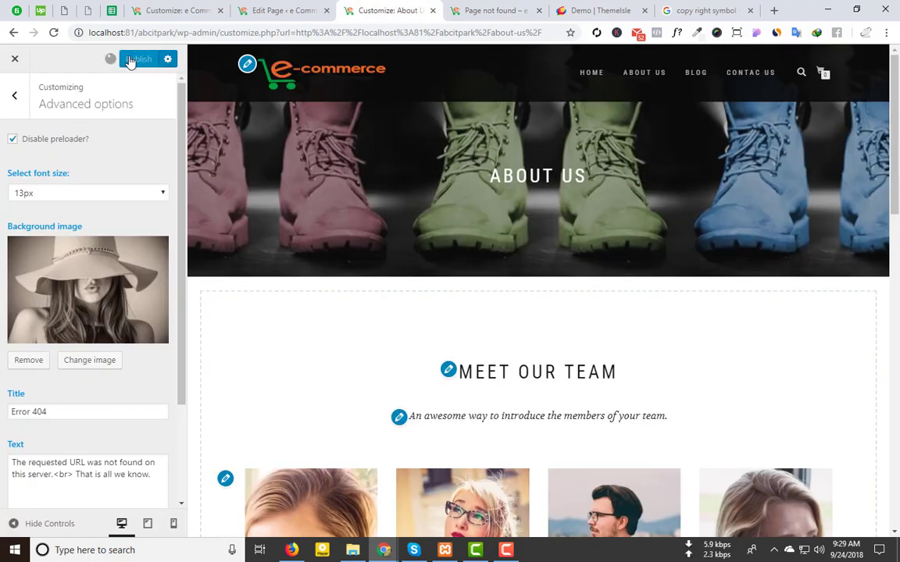
click(463, 11)
click(302, 34)
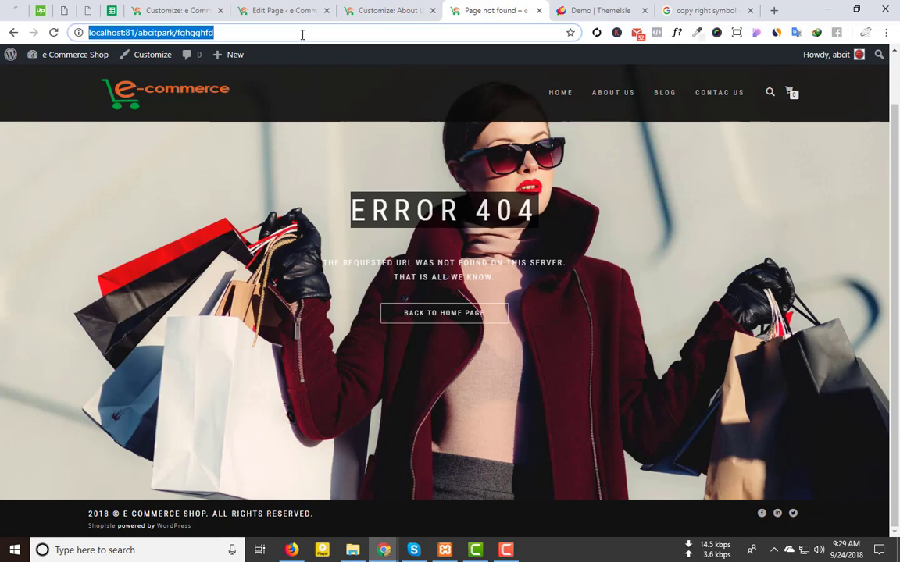
key(Return)
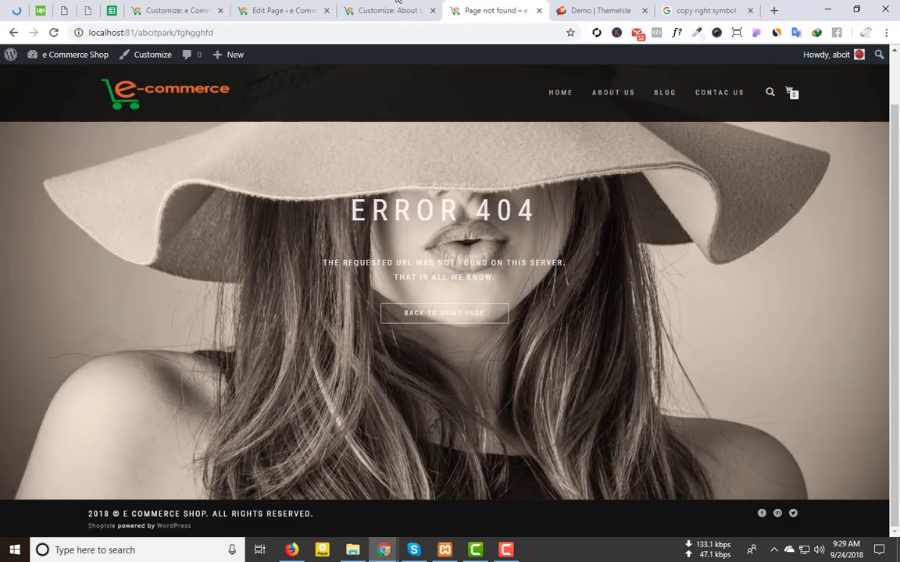
Step: Compare the 404 Text field with the live 404 message, leaving the text unchanged
click(397, 1)
scroll(37, 300, down, 1)
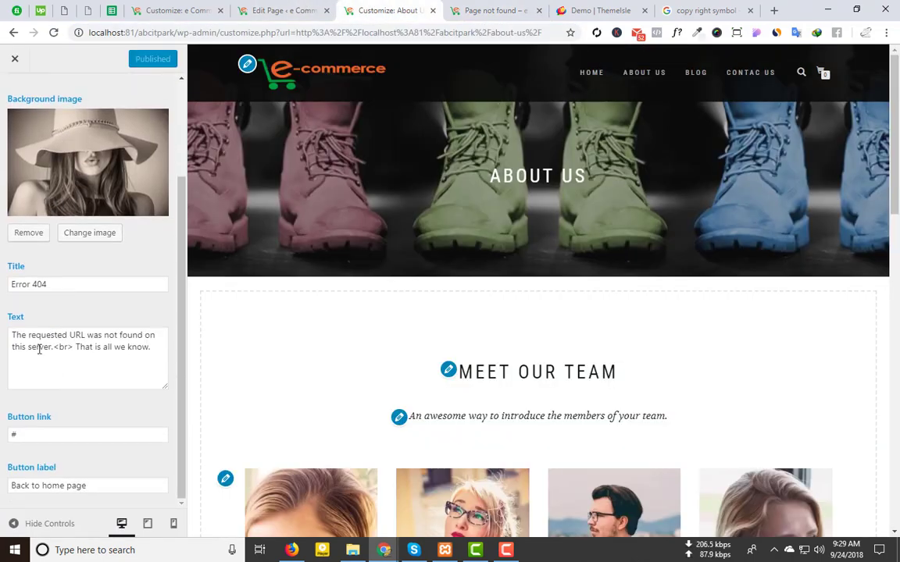
drag(11, 335, 149, 347)
click(484, 10)
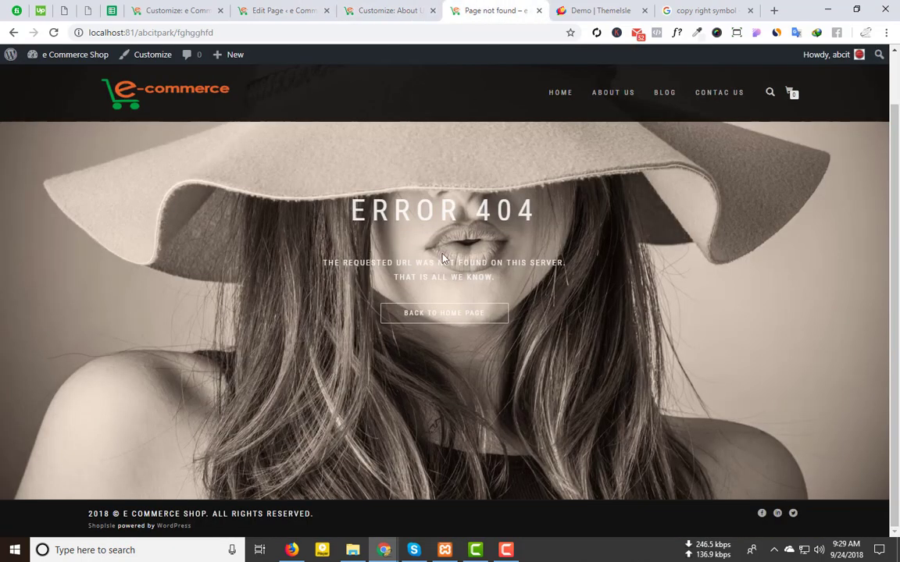
drag(321, 262, 506, 278)
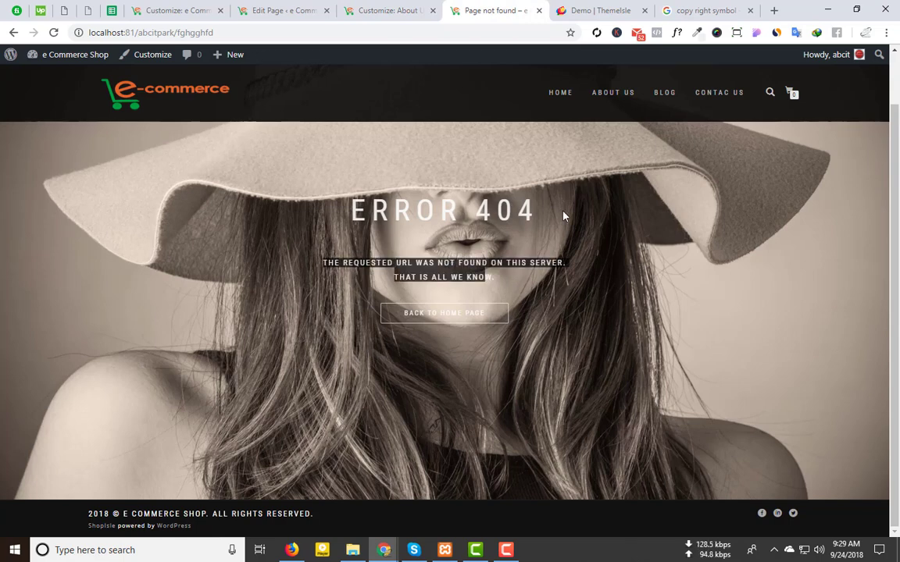
click(277, 10)
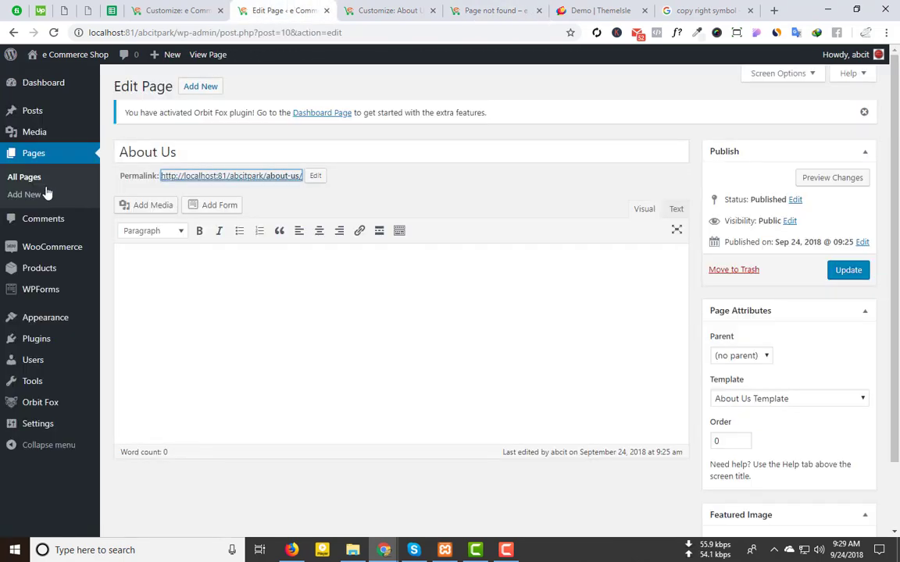
Step: Check the current '#' button link and copy the site's home address from the live 404 page
click(395, 8)
drag(48, 284, 3, 283)
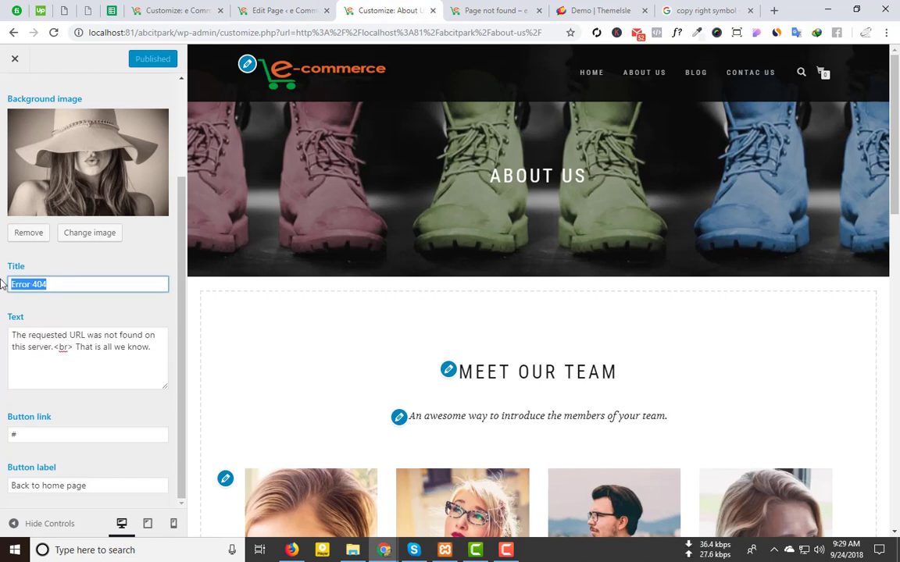
click(56, 285)
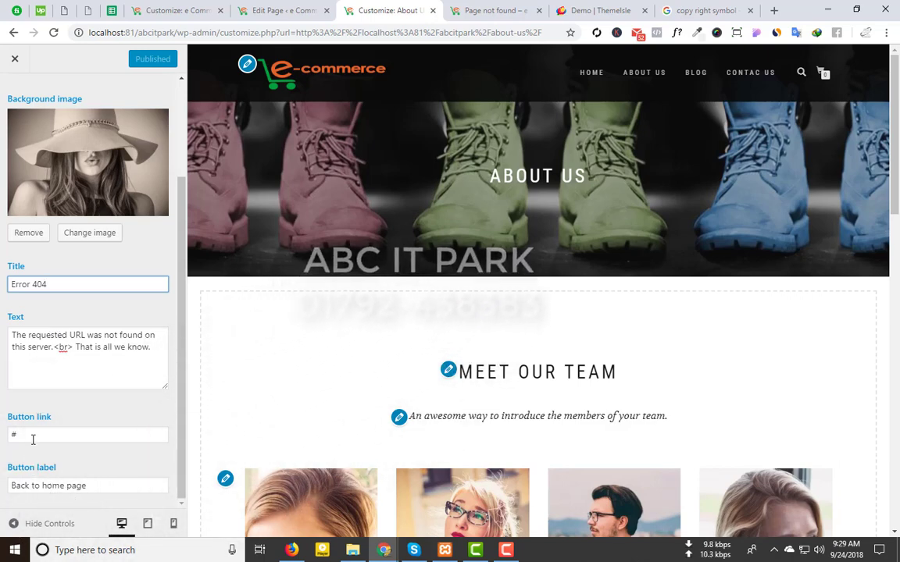
drag(33, 440, 8, 432)
click(486, 8)
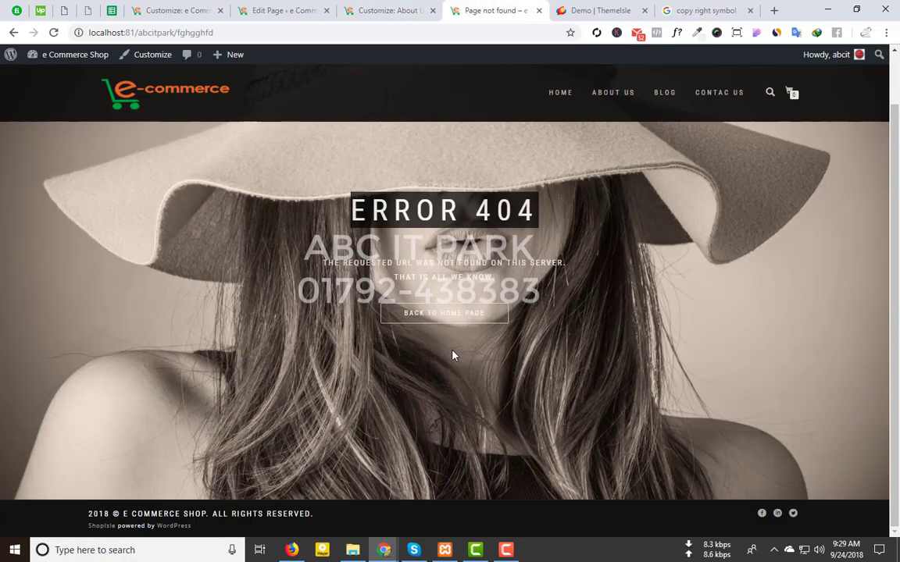
click(439, 315)
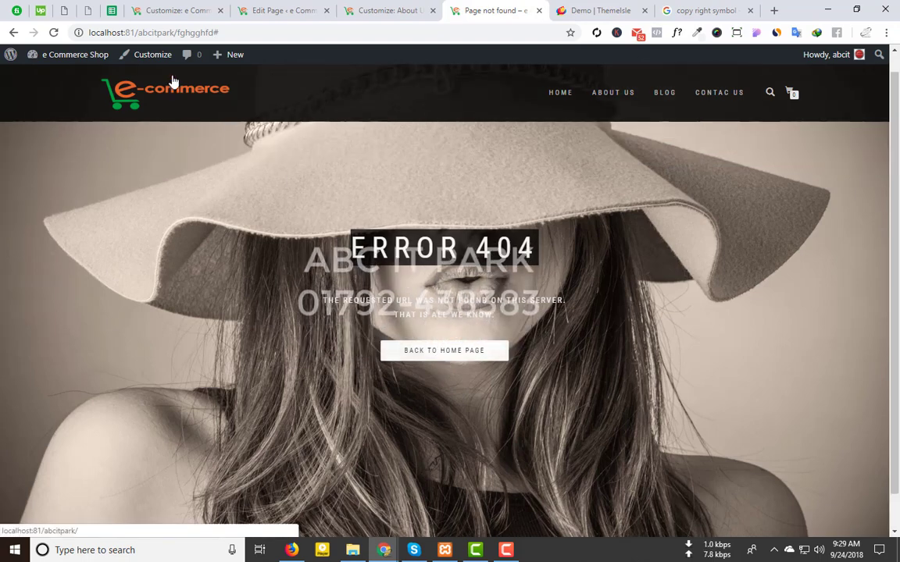
drag(175, 33, 3, 33)
key(ctrl+c)
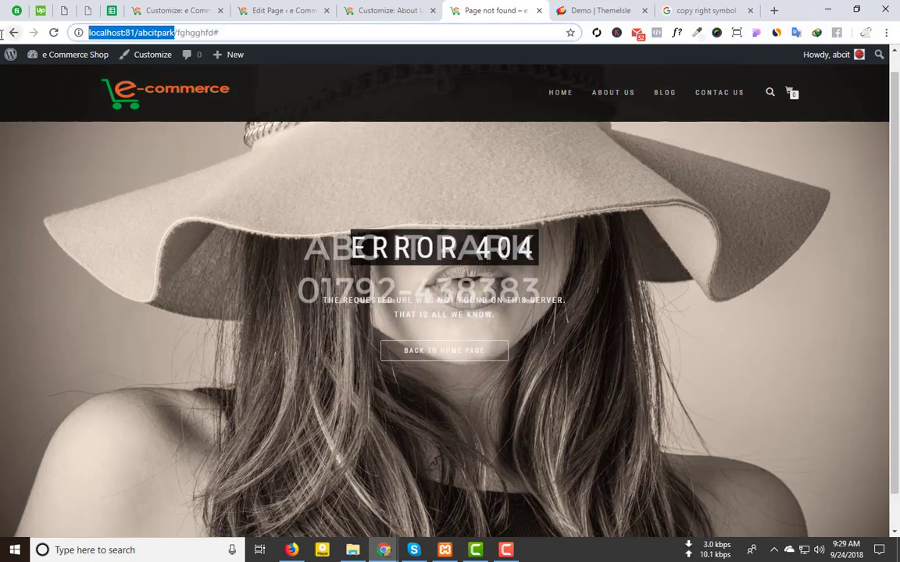
click(246, 11)
click(382, 6)
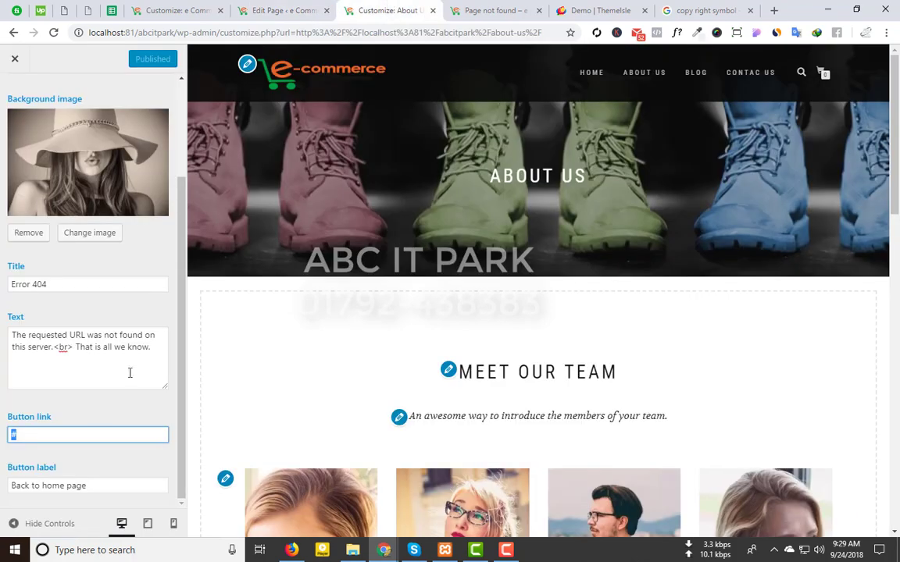
double_click(60, 430)
key(ctrl+v)
click(141, 60)
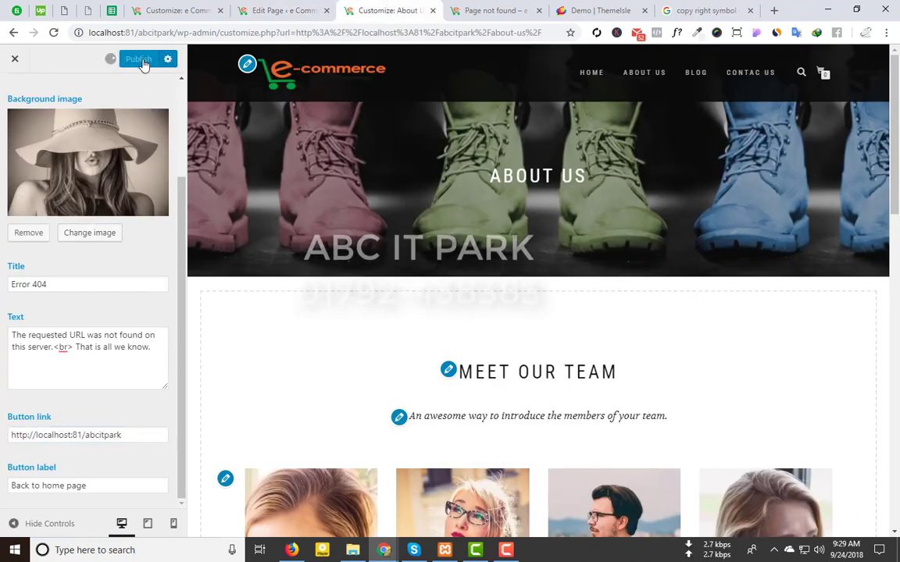
Step: Reload the live 404 page and confirm Back to home page opens the shop home page
key(ctrl+Tab)
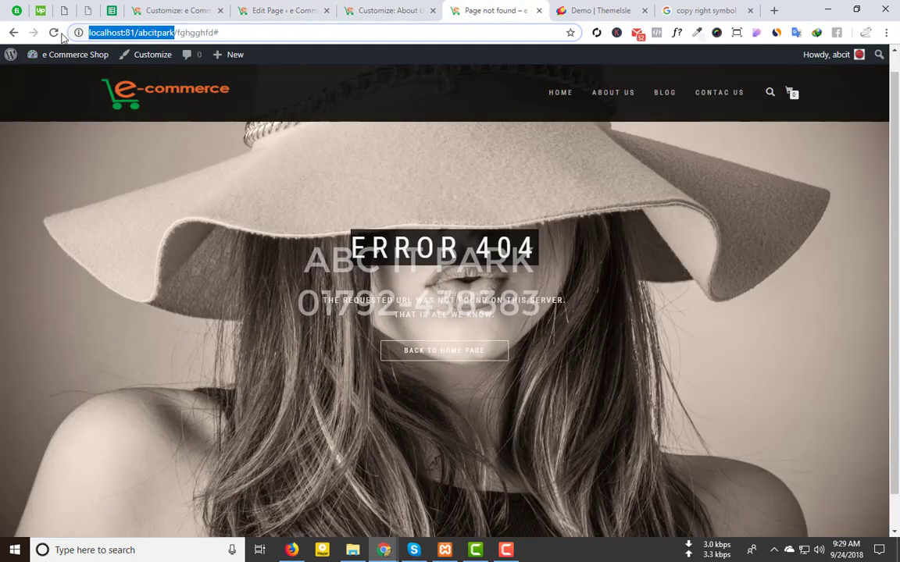
key(F5)
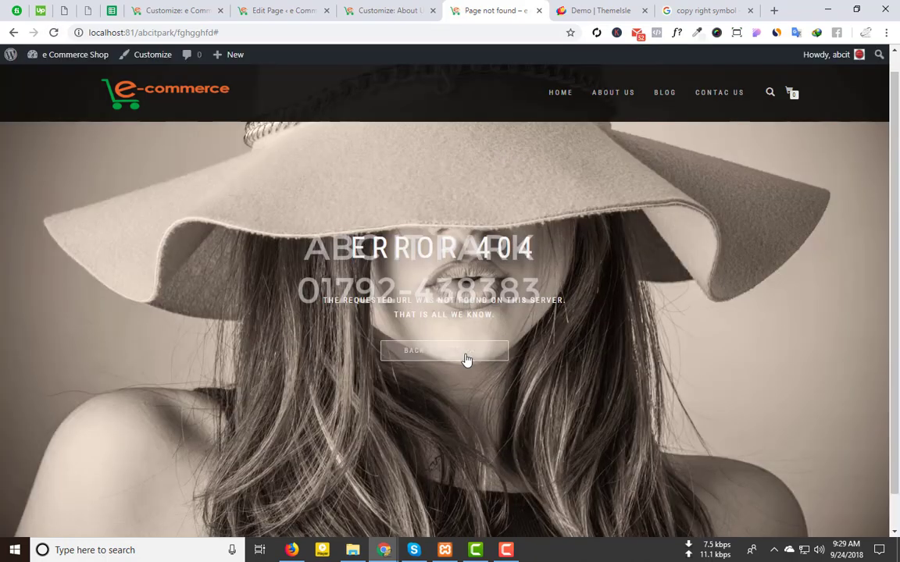
click(460, 352)
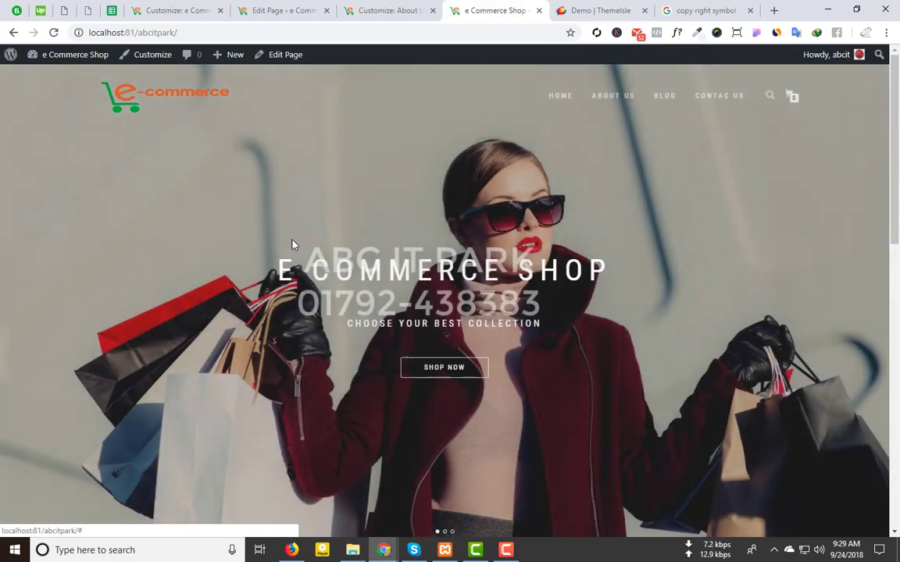
scroll(263, 216, down, 10)
click(246, 7)
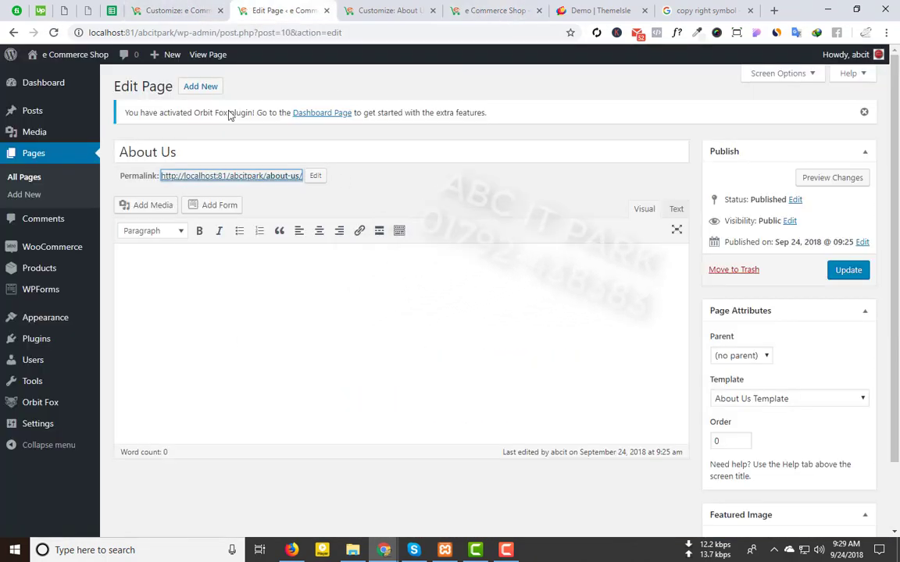
click(375, 8)
scroll(31, 125, up, 2)
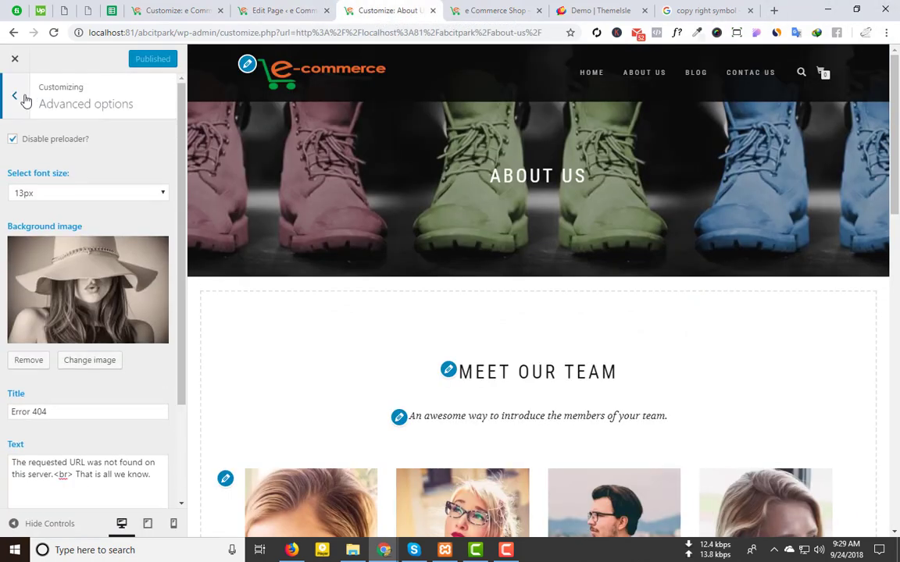
Step: Uncheck Disable preloader? in Advanced options and publish
click(15, 95)
click(95, 393)
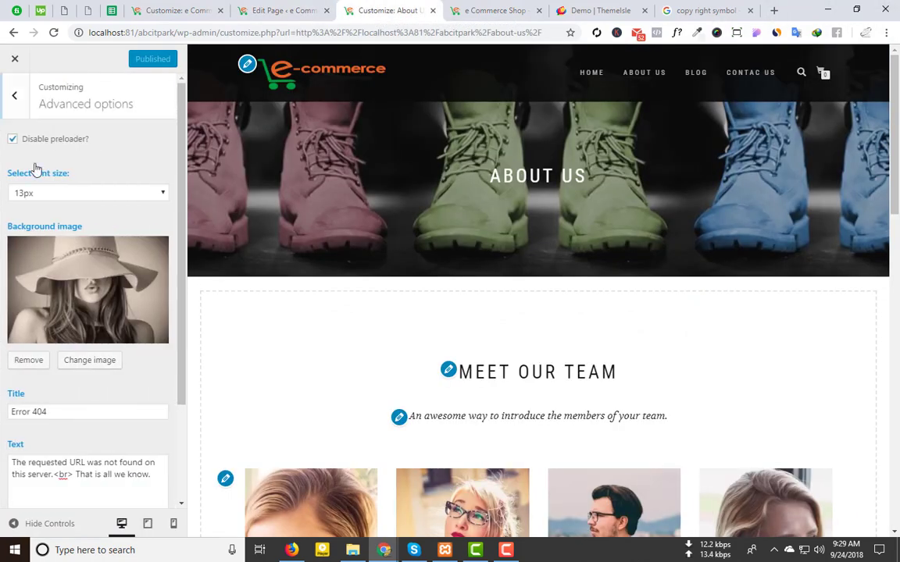
click(12, 139)
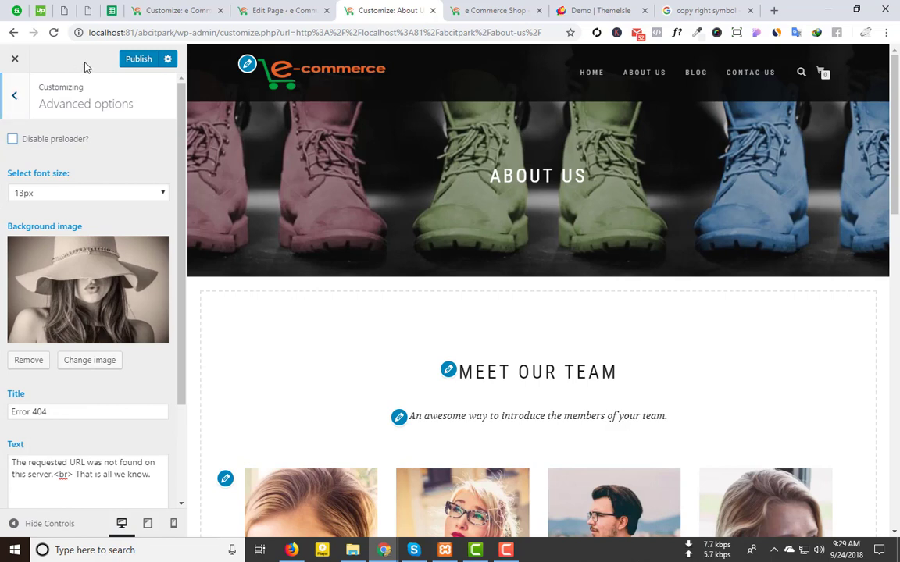
click(138, 58)
Step: Open the Background Image settings and review the ShopIsle theme demo for reference
click(13, 105)
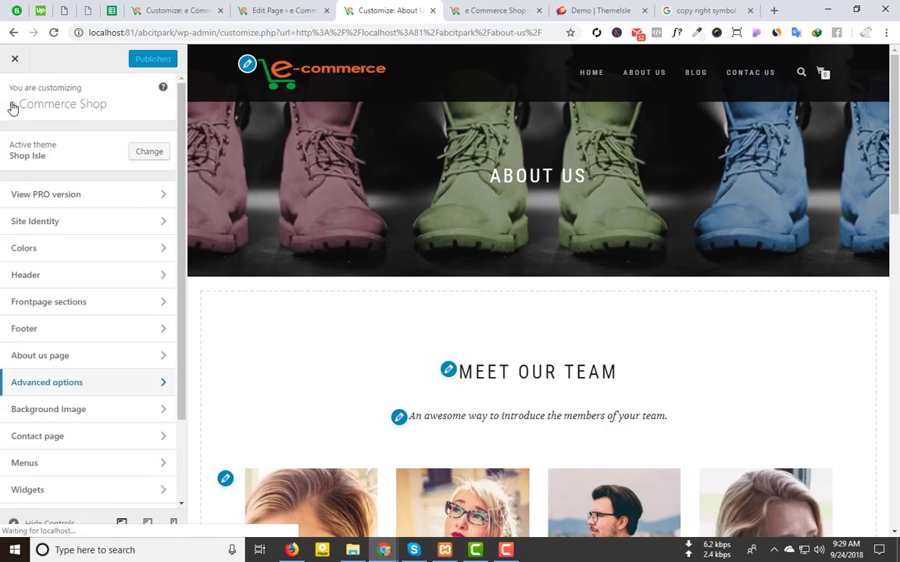
click(101, 414)
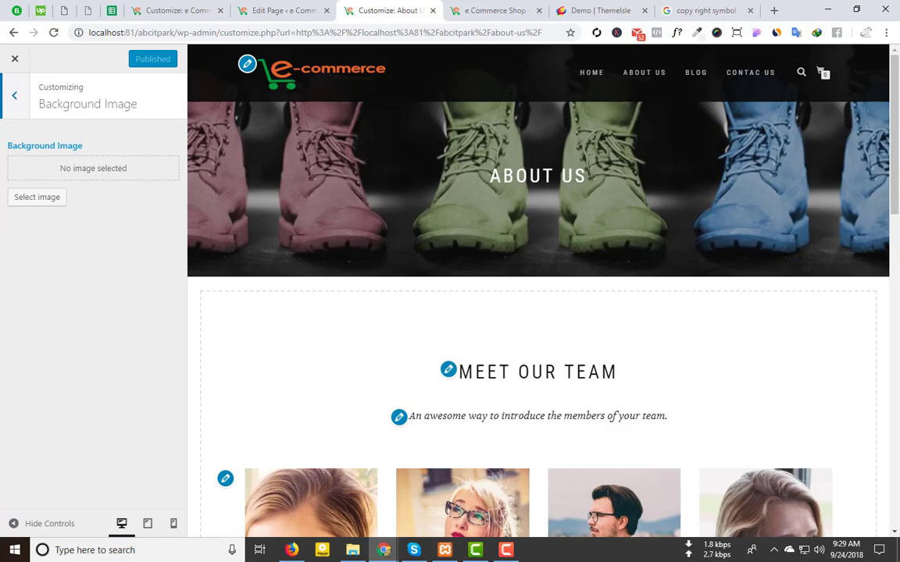
click(598, 10)
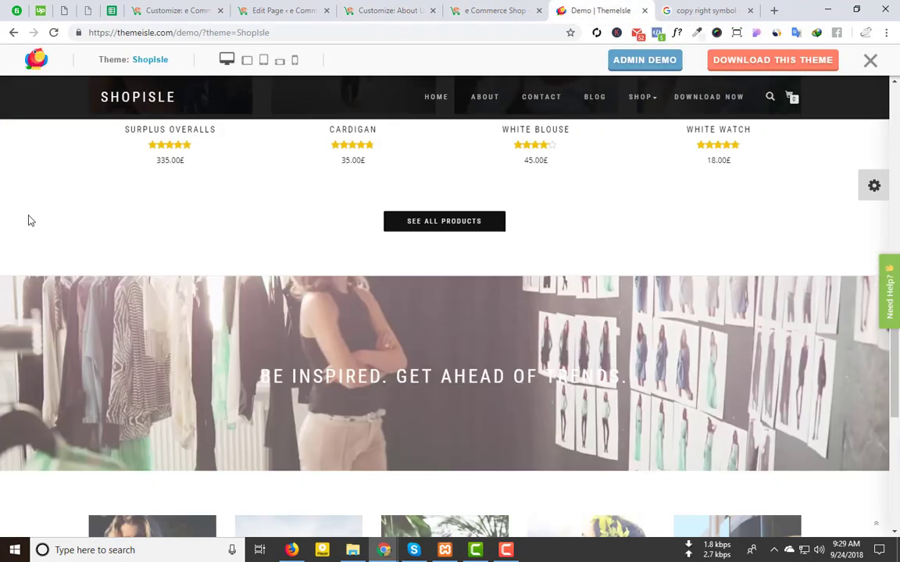
scroll(29, 221, up, 10)
scroll(43, 398, down, 6)
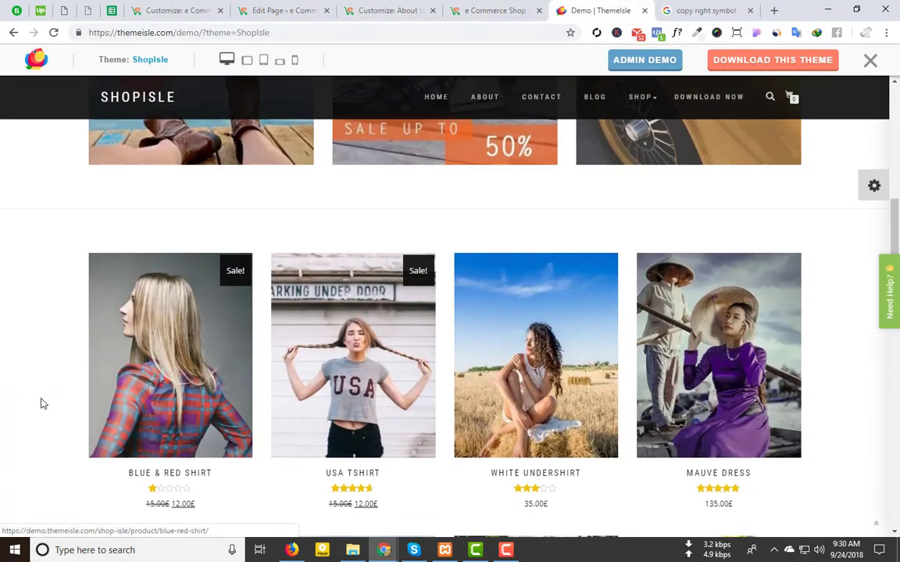
click(289, 9)
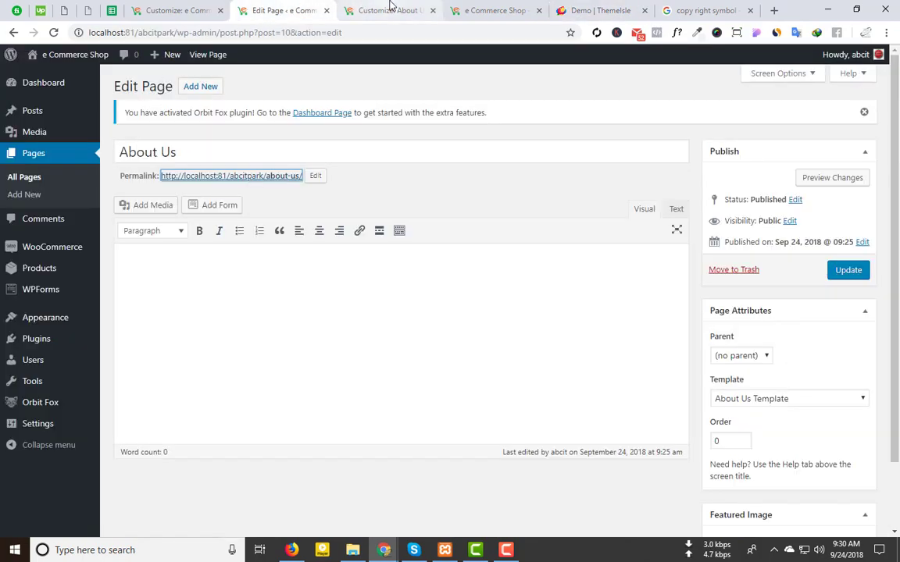
click(390, 7)
scroll(167, 267, down, 7)
drag(346, 399, 252, 355)
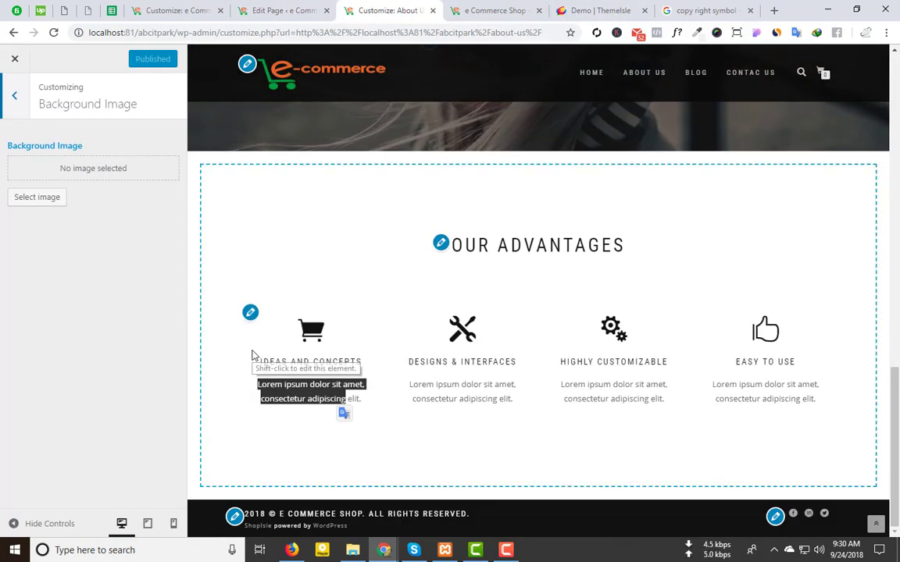
scroll(253, 356, up, 10)
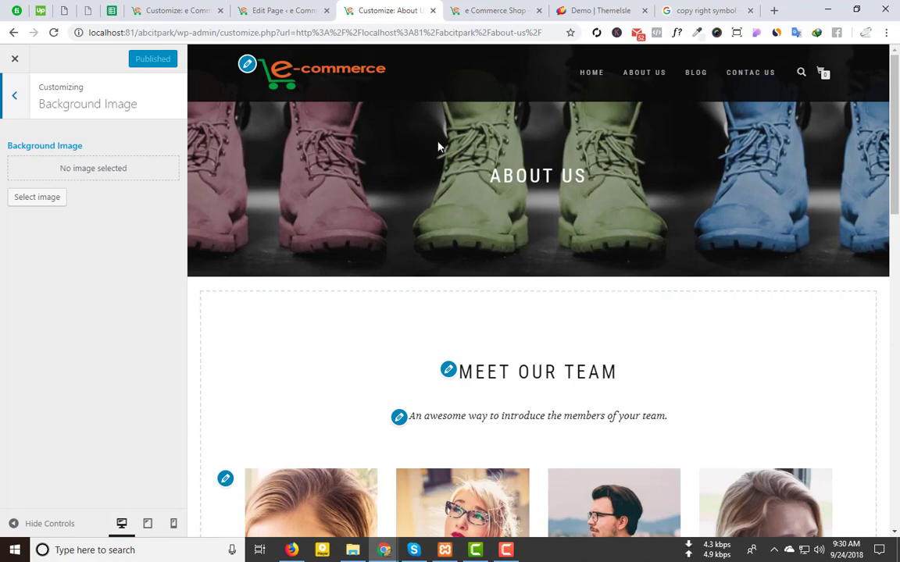
Step: Set the sepia woman-in-a-hat photo as the site background image
click(592, 75)
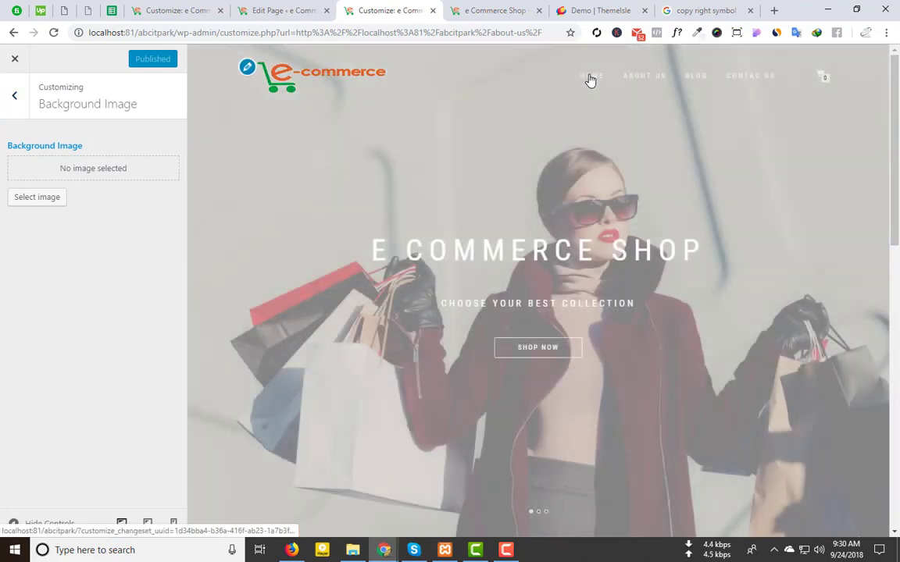
scroll(420, 294, down, 10)
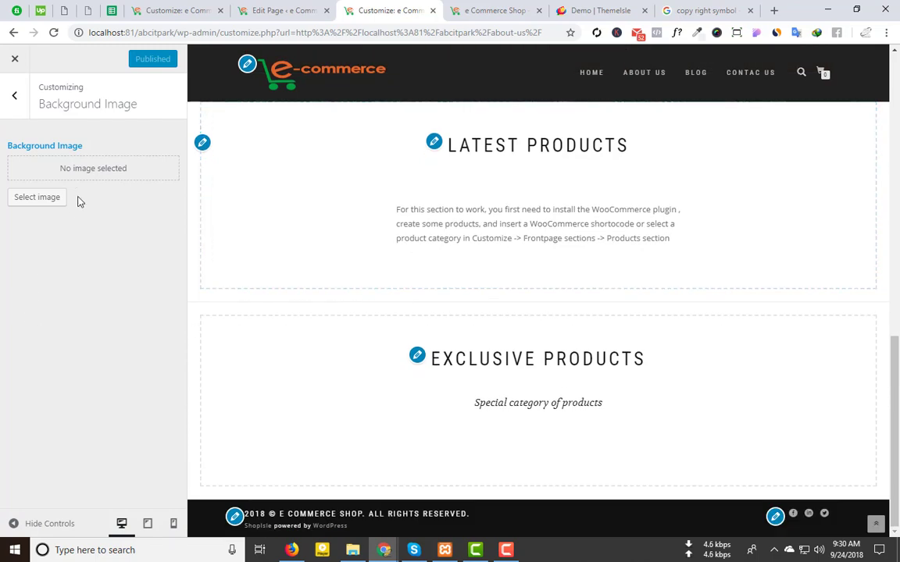
click(36, 197)
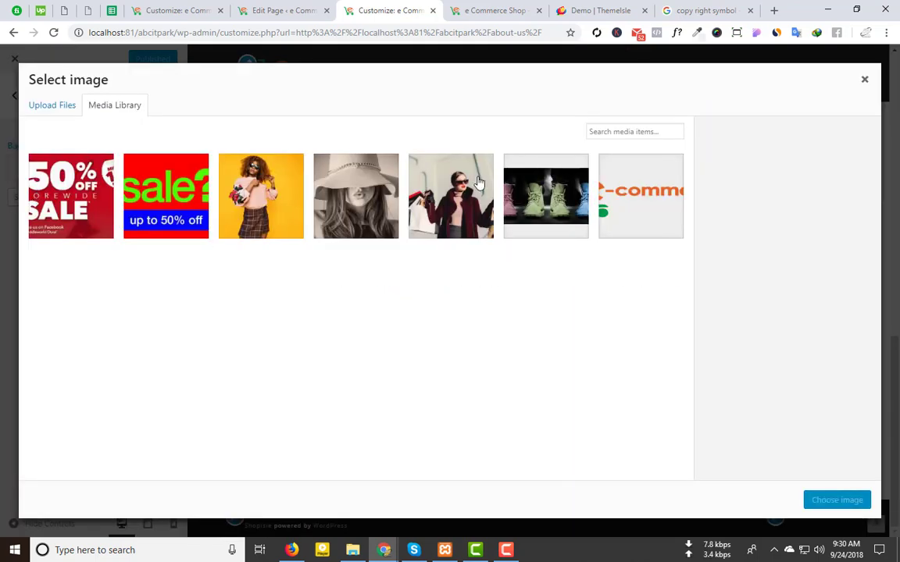
click(480, 182)
click(357, 196)
click(836, 501)
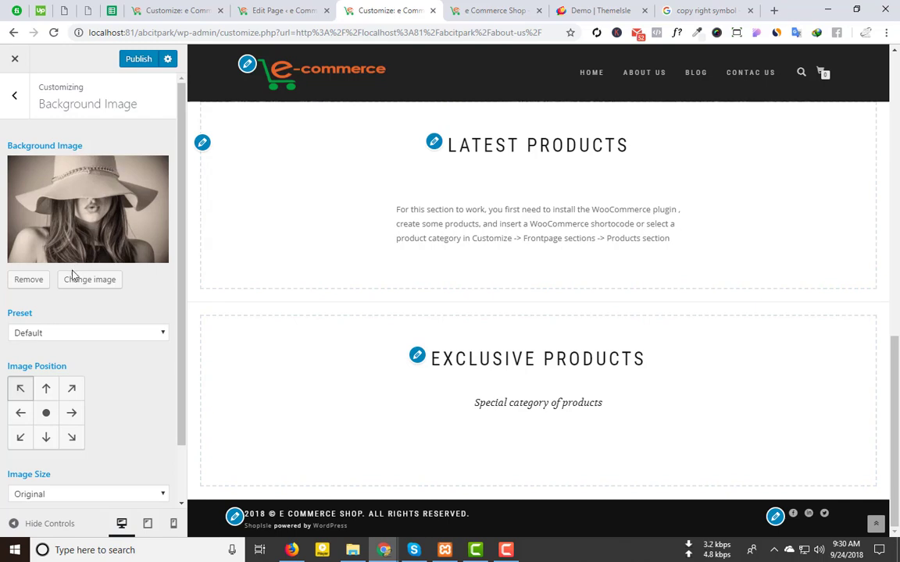
Step: Remove the site's background image and view the Customizer's Contact page section instructions
scroll(100, 348, down, 1)
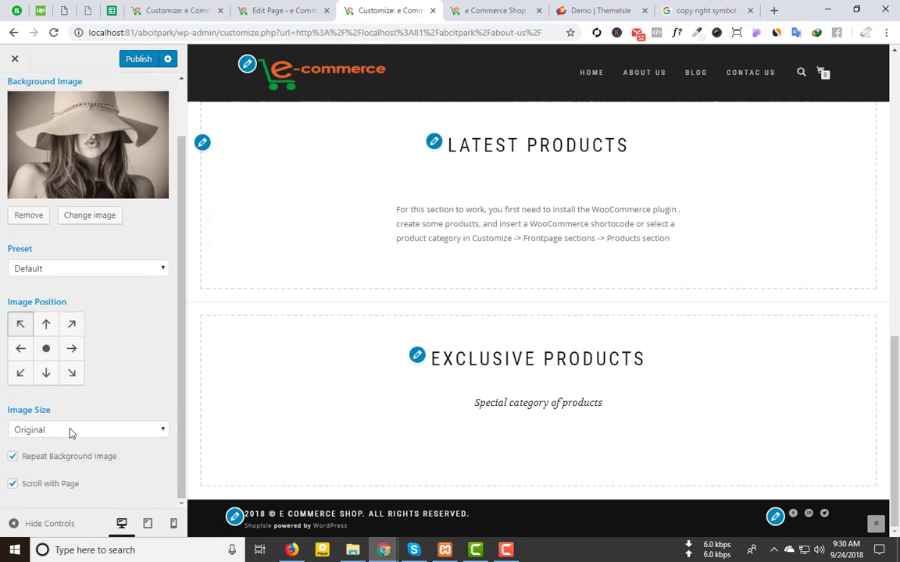
scroll(123, 96, up, 1)
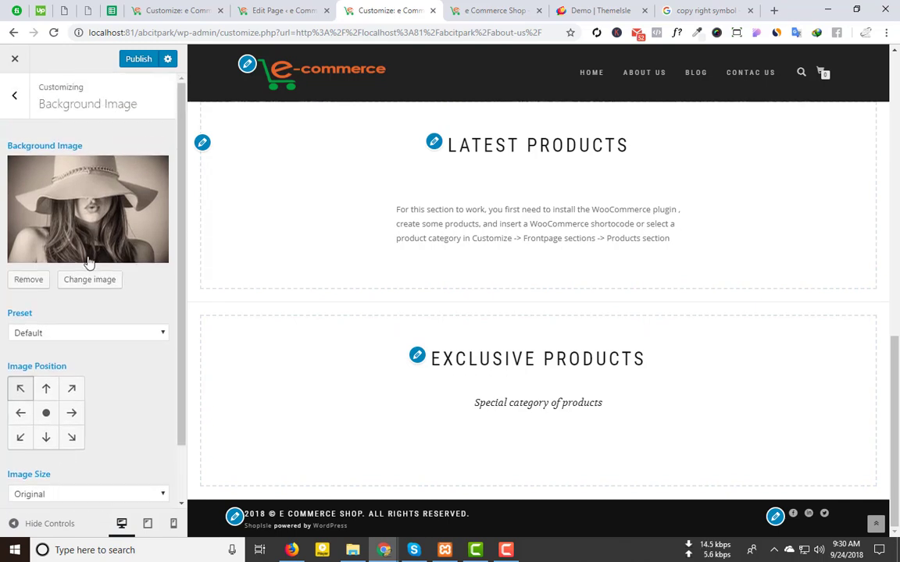
click(34, 279)
click(20, 110)
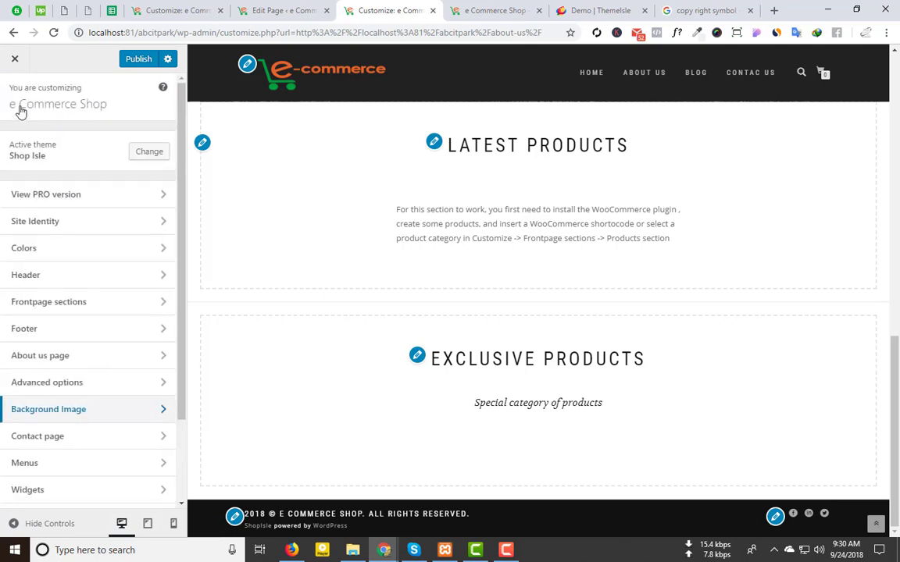
click(119, 446)
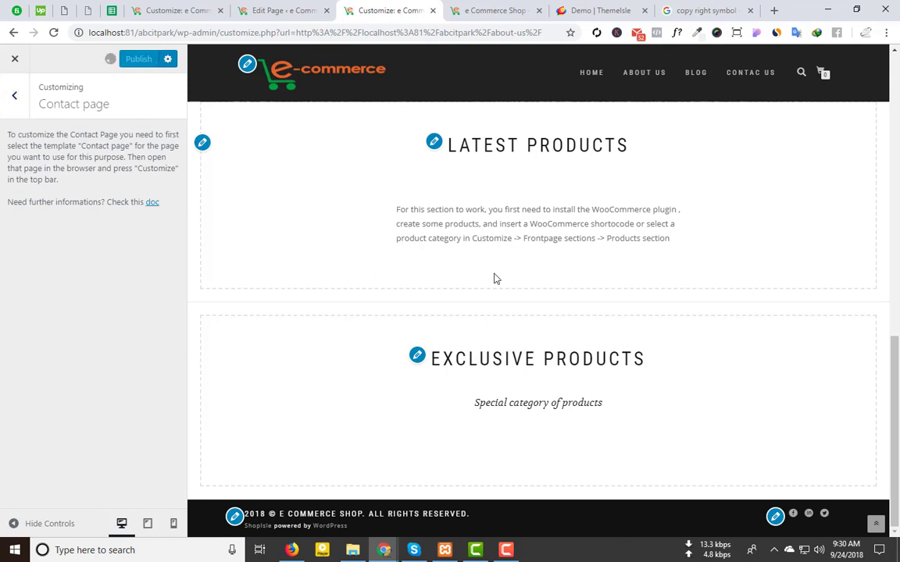
click(308, 8)
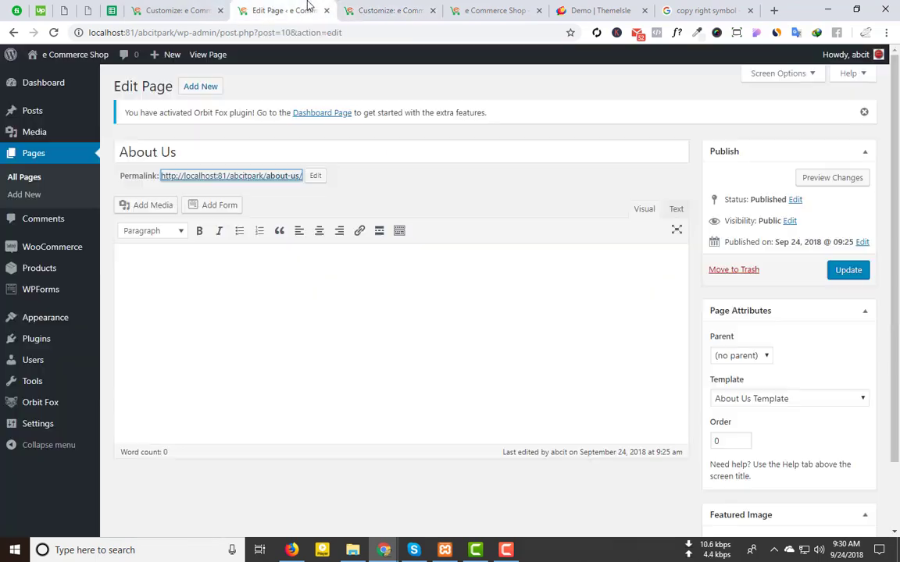
Step: Open the Contac Us page from All Pages in the Customizer and show its Contact page shortcode fields
click(17, 178)
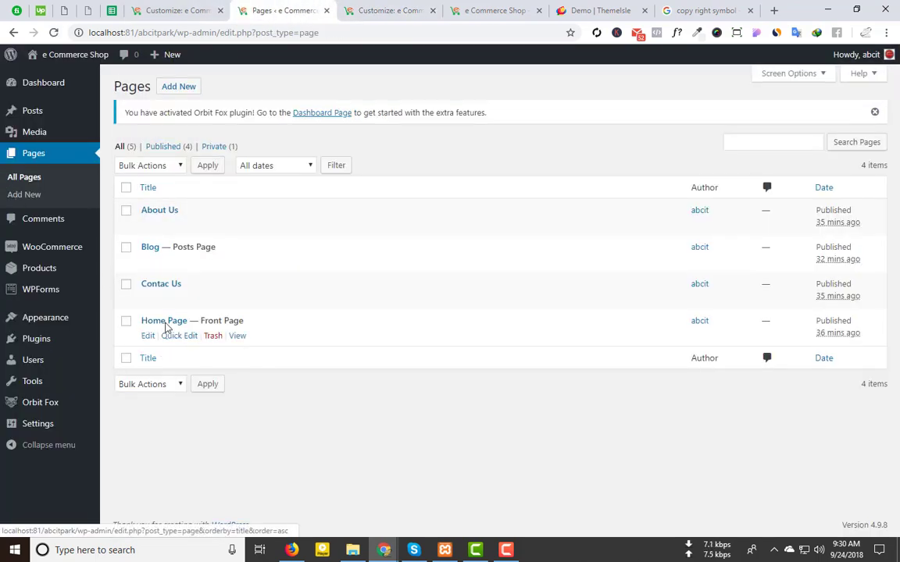
click(148, 302)
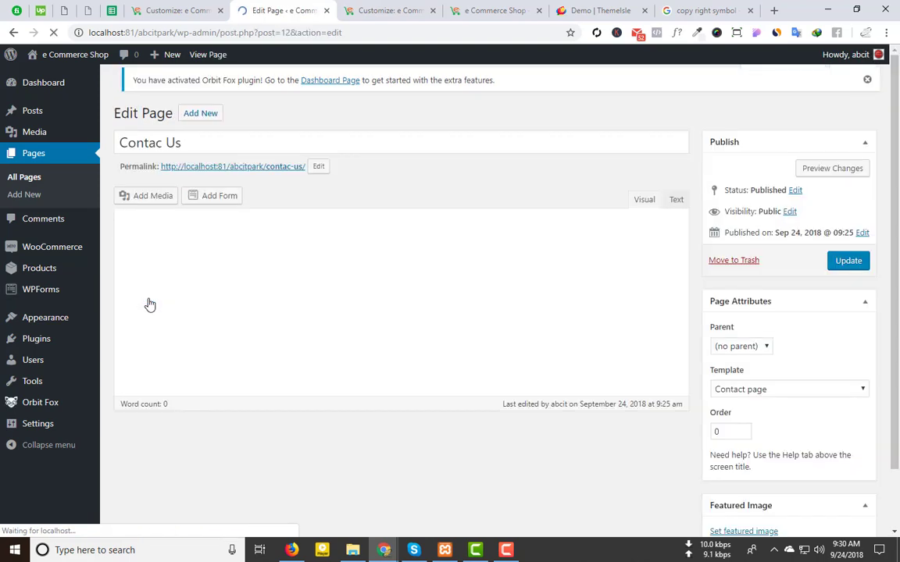
click(260, 177)
click(142, 69)
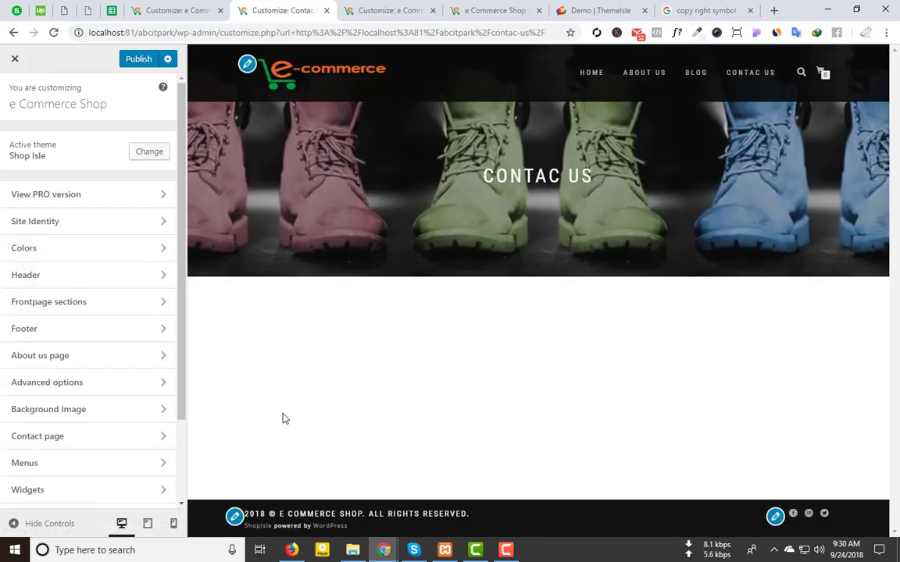
scroll(96, 388, down, 2)
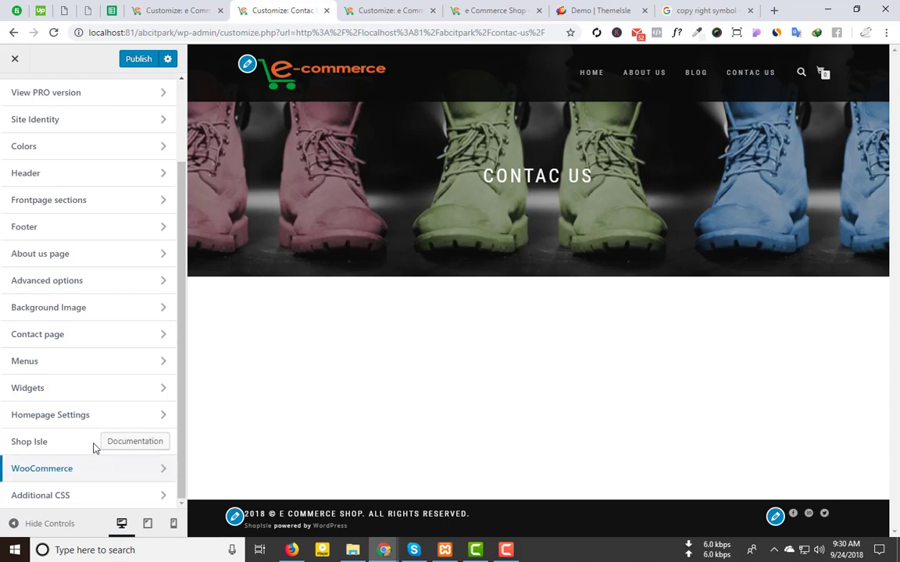
click(83, 343)
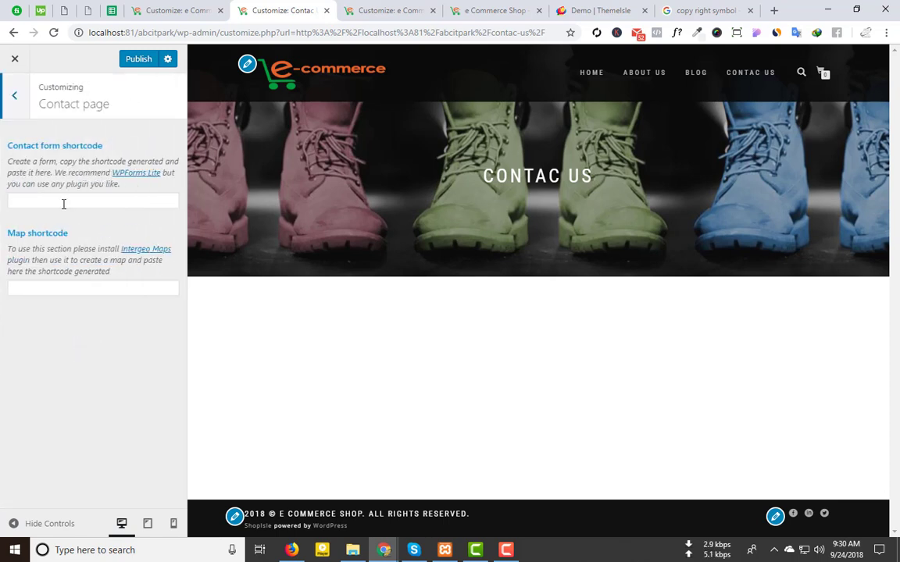
click(60, 289)
click(598, 10)
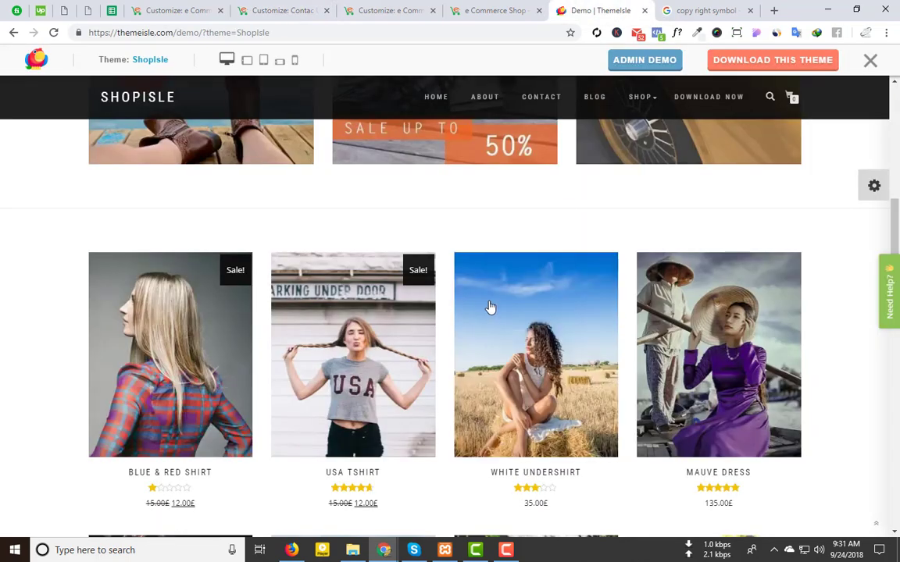
scroll(488, 307, up, 5)
click(538, 102)
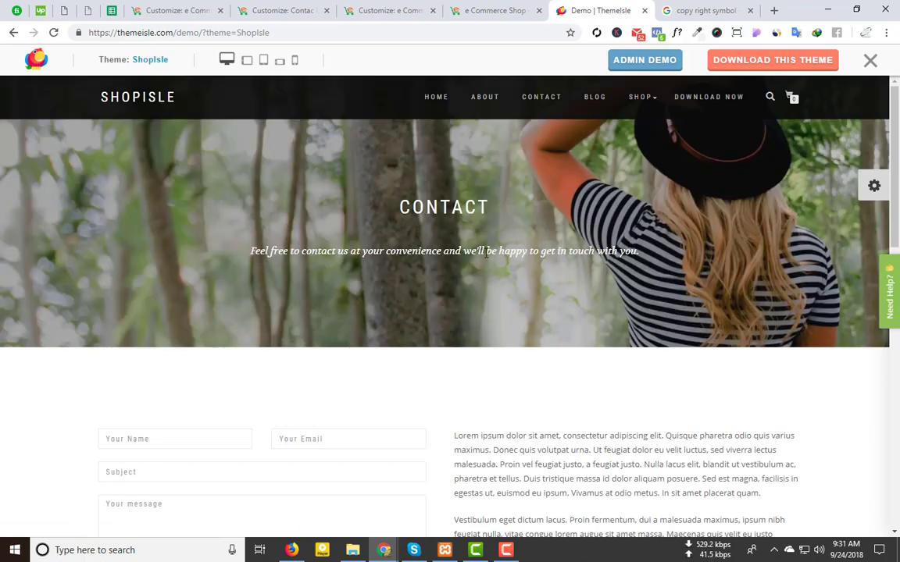
scroll(366, 313, down, 3)
scroll(366, 314, down, 1)
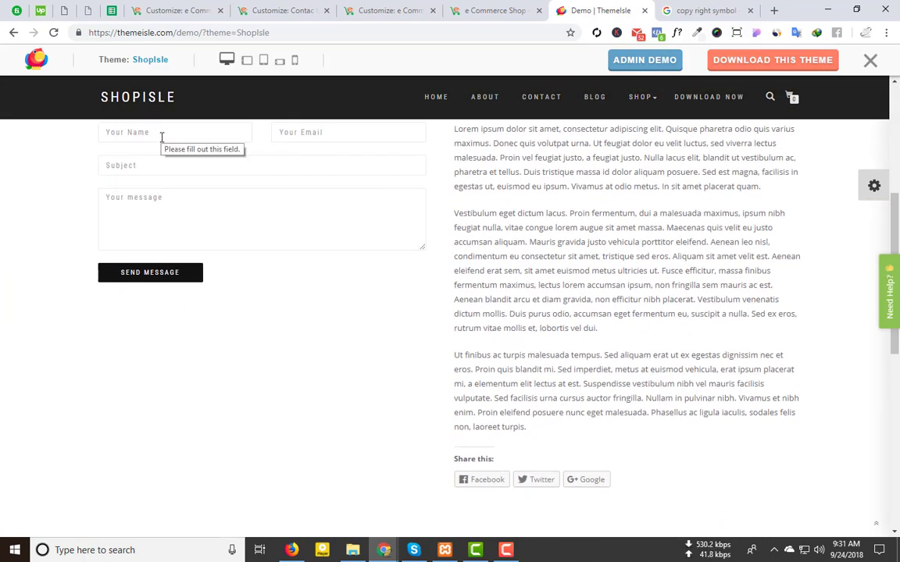
scroll(161, 138, up, 1)
click(146, 197)
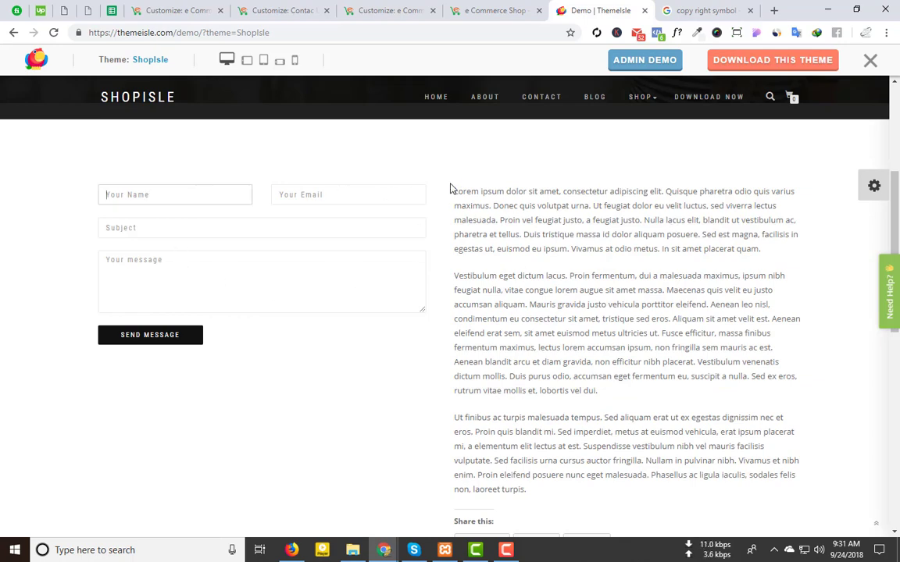
scroll(567, 437, down, 3)
scroll(502, 398, down, 2)
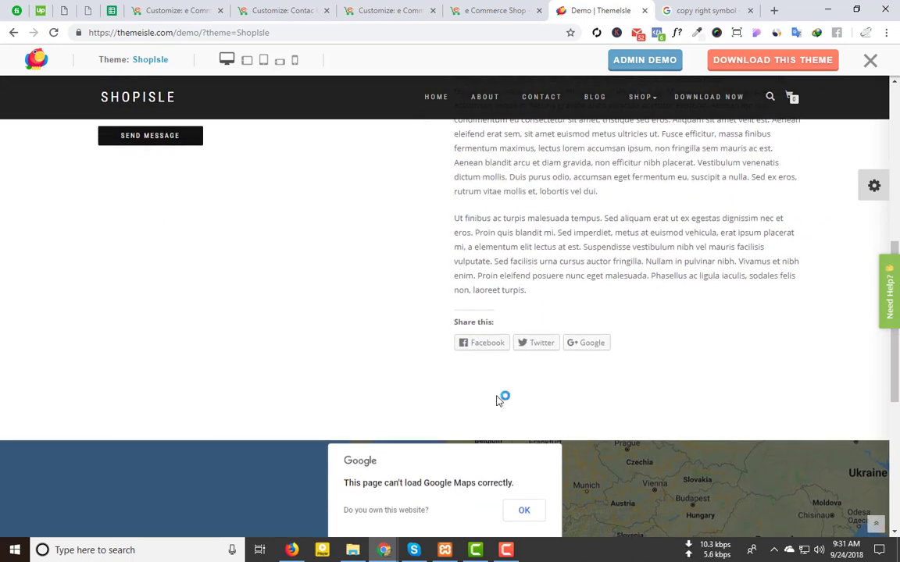
scroll(469, 390, down, 3)
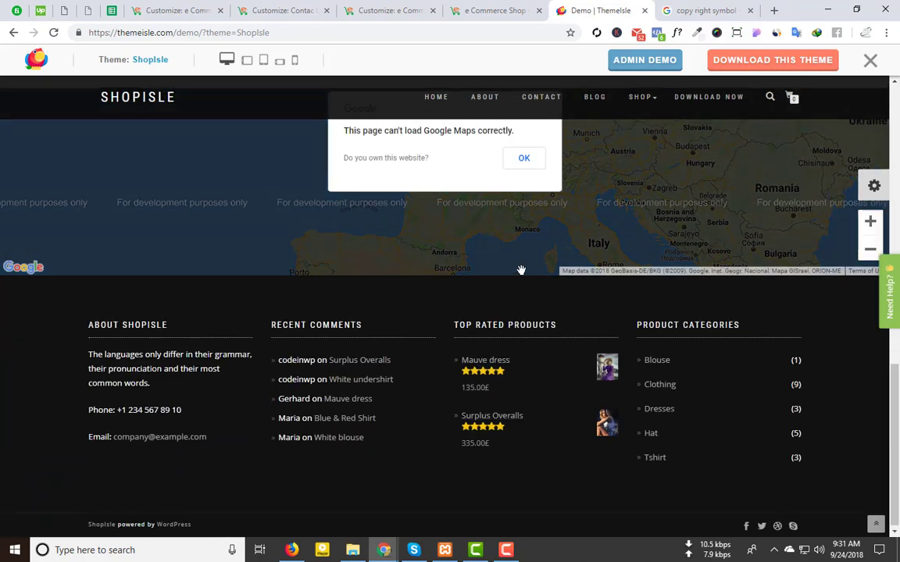
scroll(484, 296, up, 2)
click(524, 302)
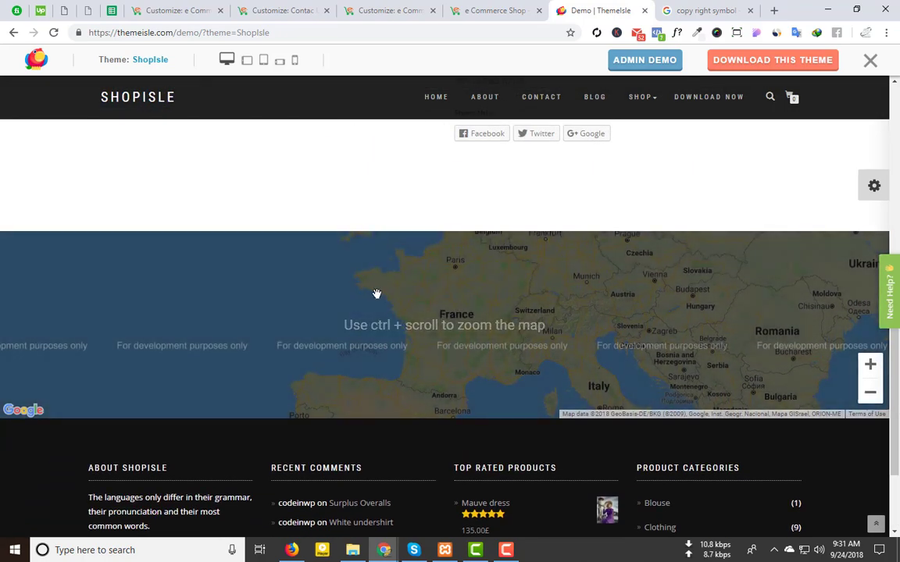
scroll(432, 305, up, 10)
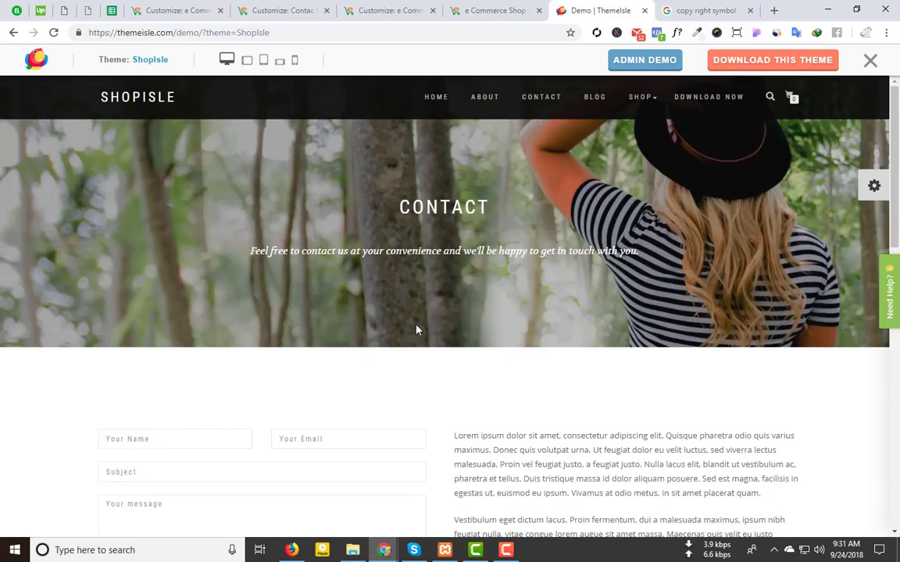
scroll(416, 329, down, 4)
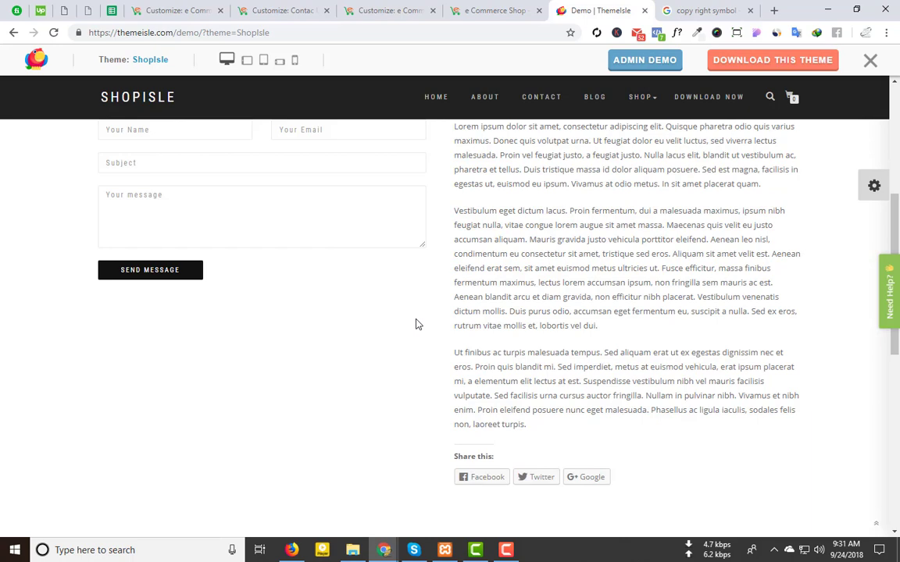
scroll(417, 324, up, 2)
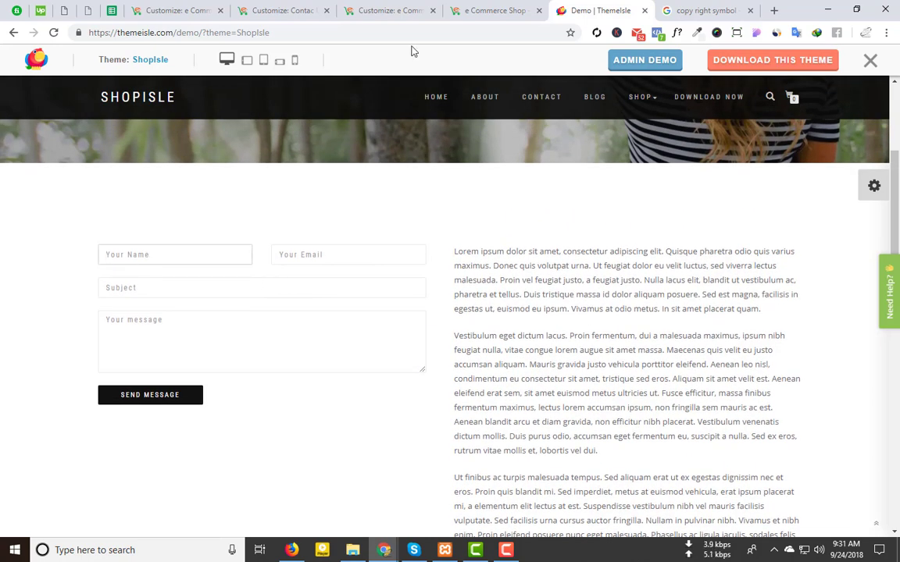
click(340, 7)
click(242, 8)
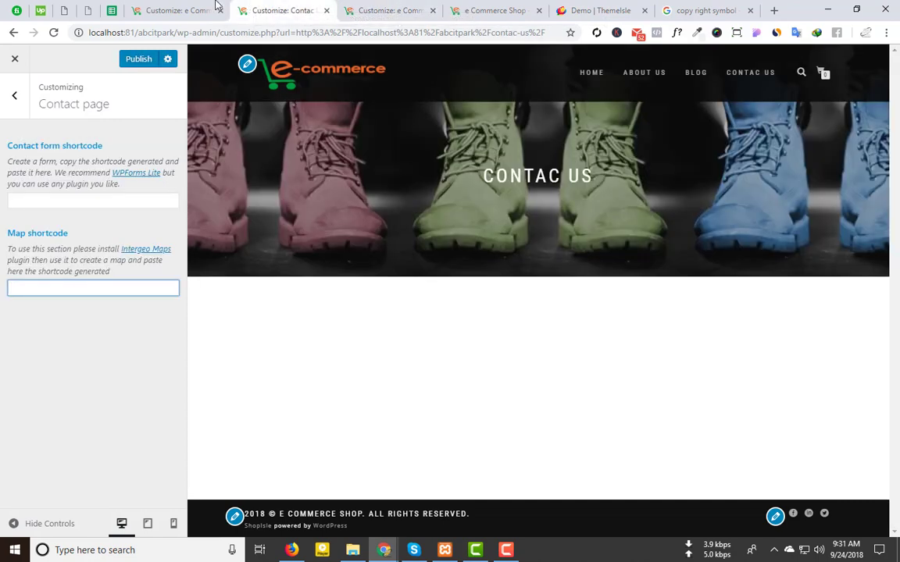
Step: Go from the live e Commerce Shop site to the Dashboard's Add Plugins screen
click(212, 7)
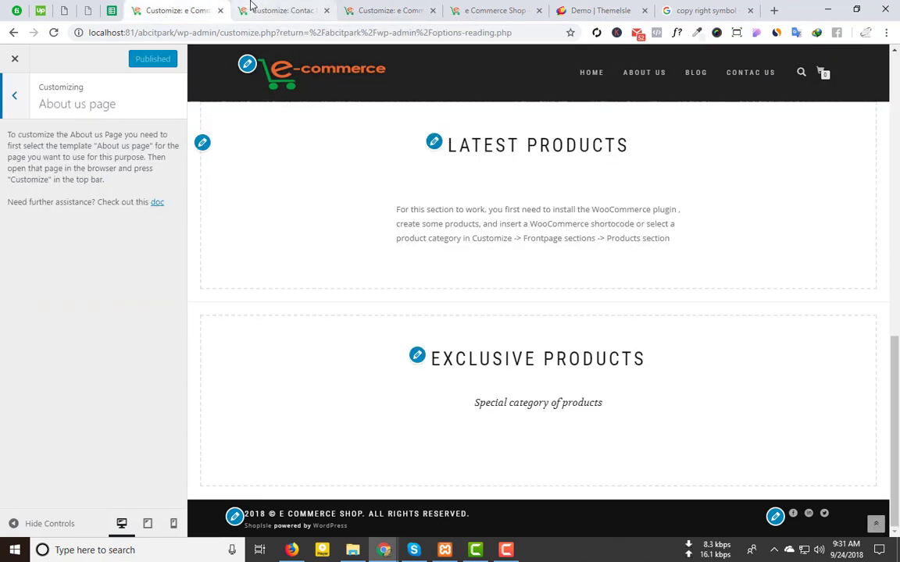
click(272, 8)
click(367, 9)
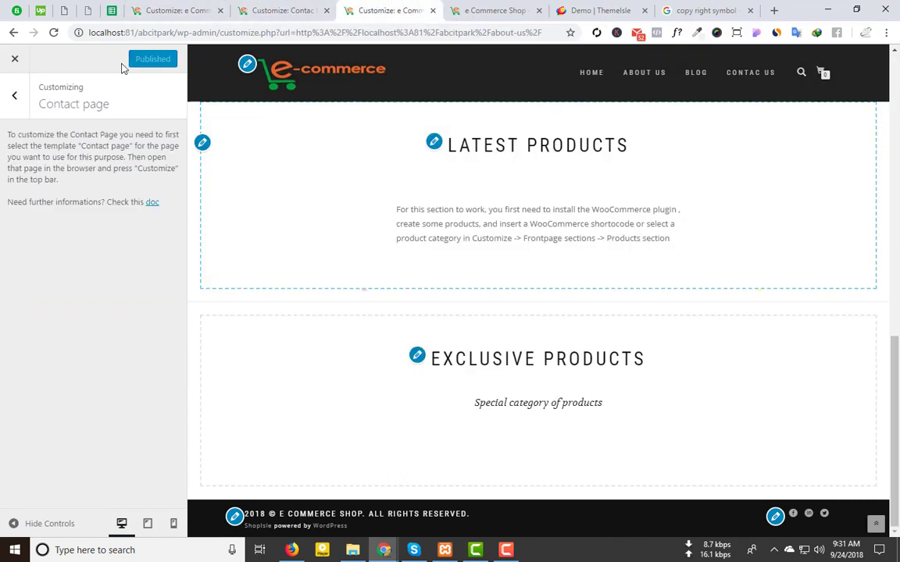
click(500, 10)
mouse_move(44, 56)
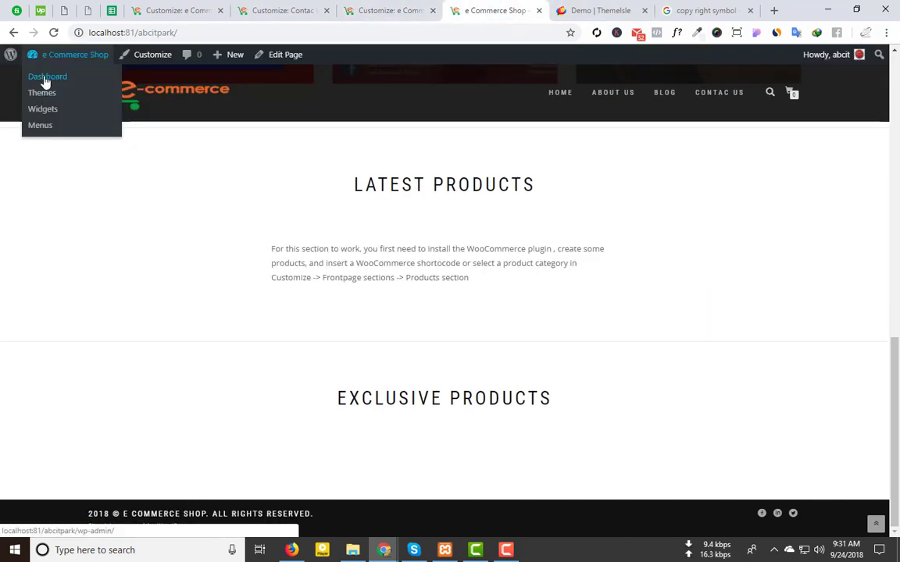
click(46, 80)
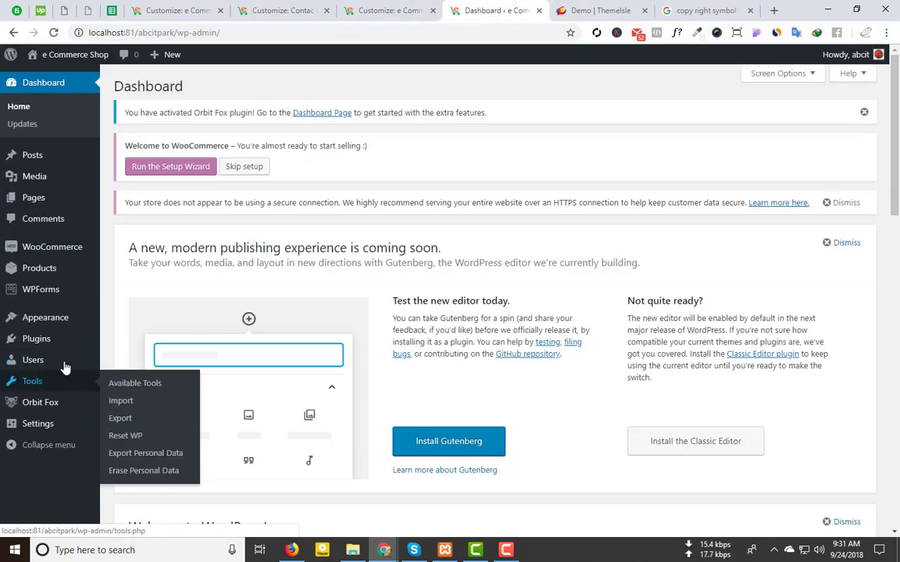
mouse_move(86, 339)
click(142, 365)
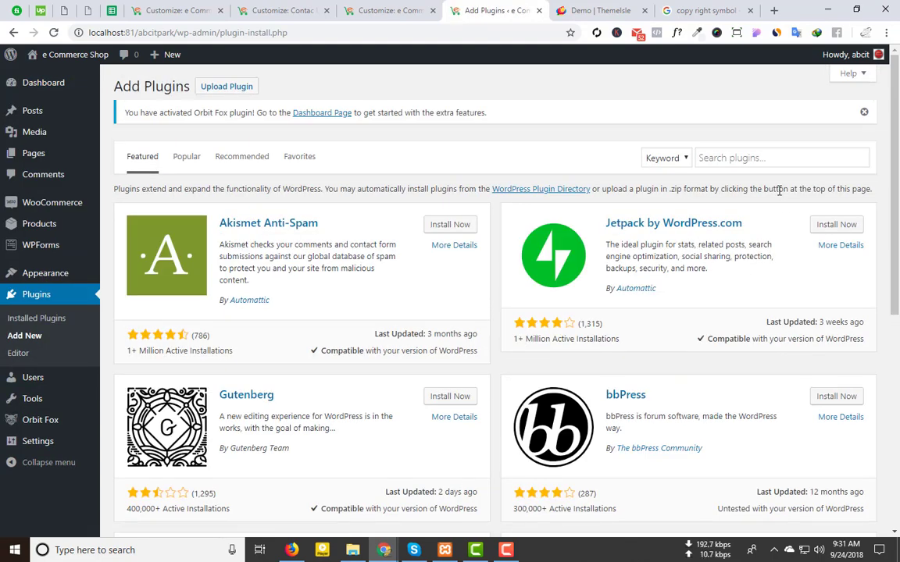
Step: Search plugins for 'contact form 7', then clear the search query
click(760, 161)
text(co)
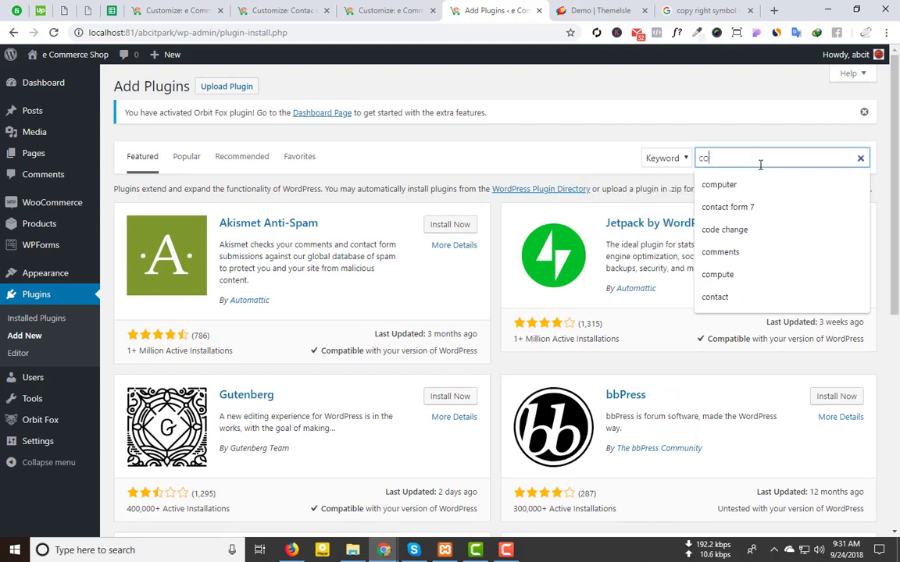
text(ntact)
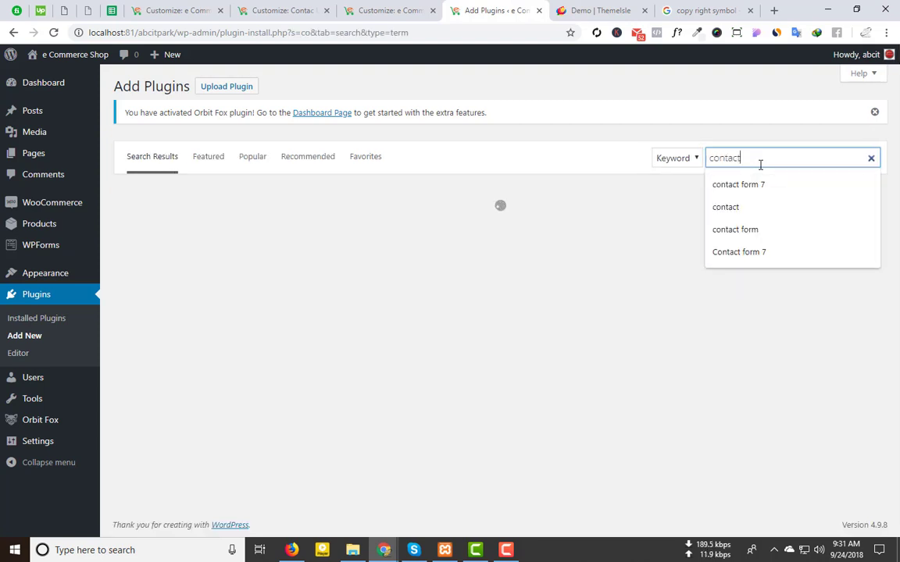
text( for)
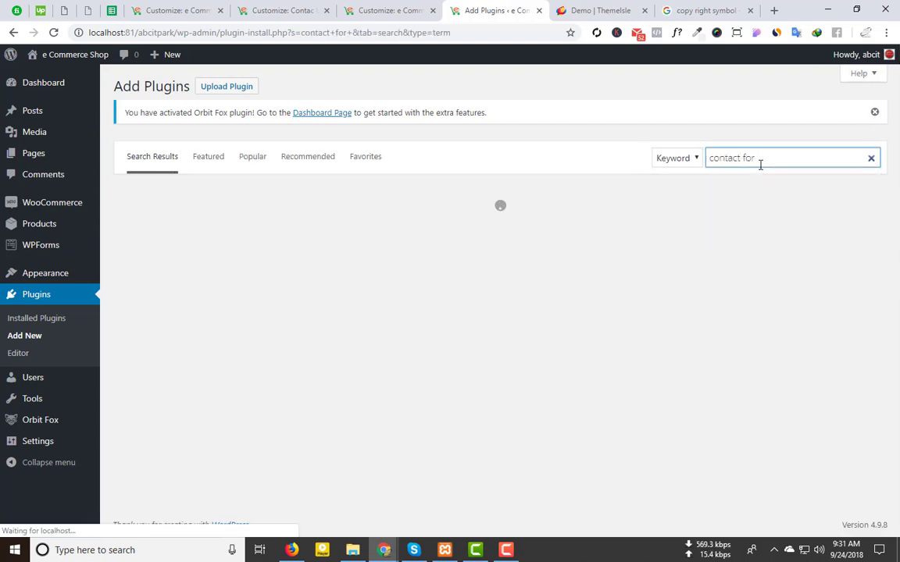
key(BackSpace)
text(m )
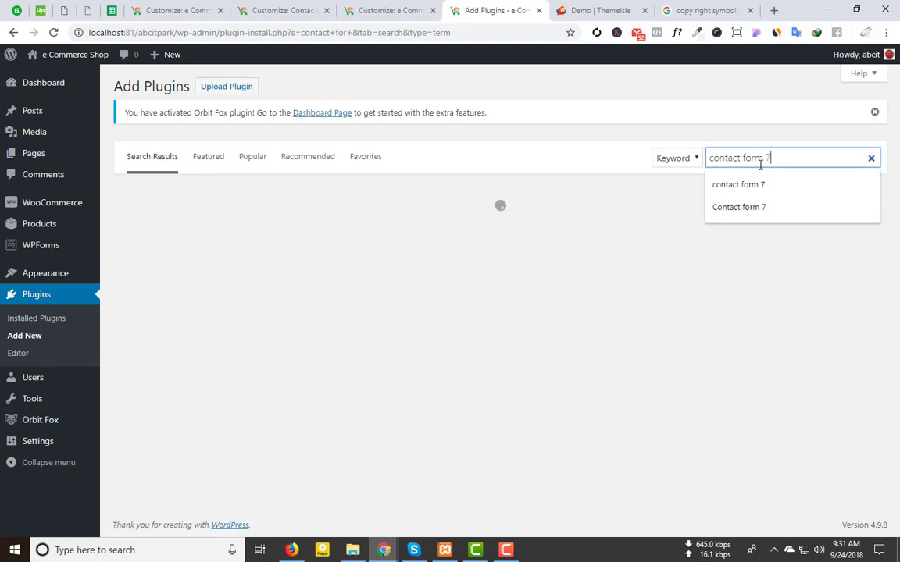
text(7)
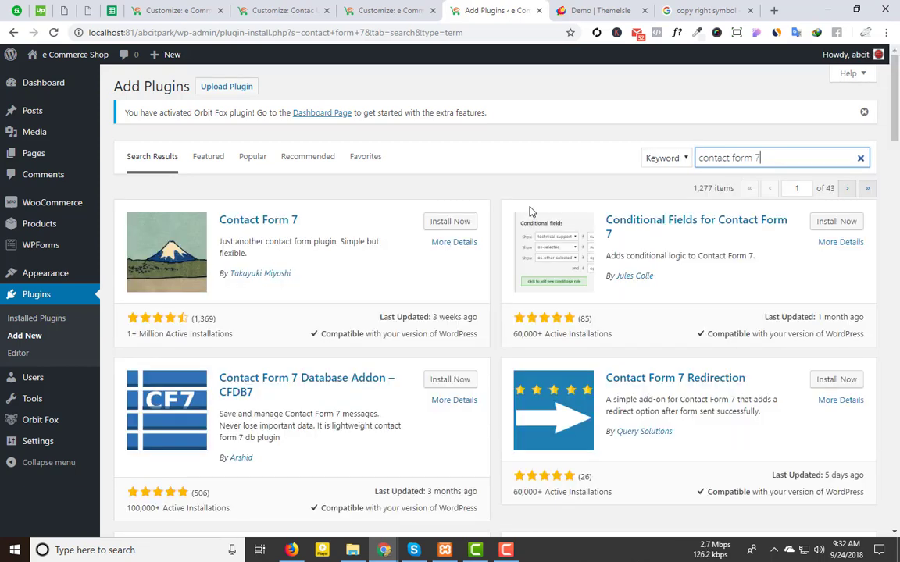
mouse_move(35, 251)
click(862, 153)
click(862, 159)
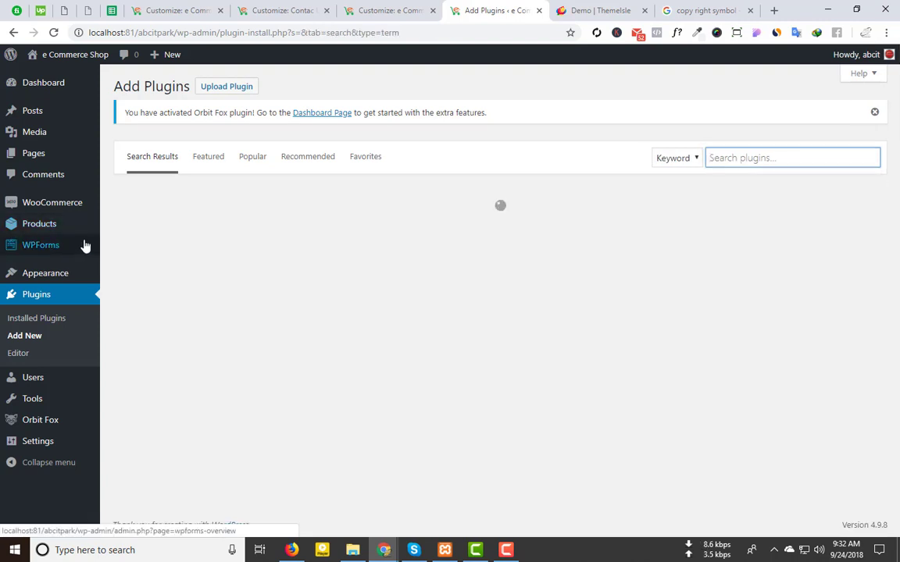
Step: Start a new WPForms form named 'Contact Form'
click(129, 248)
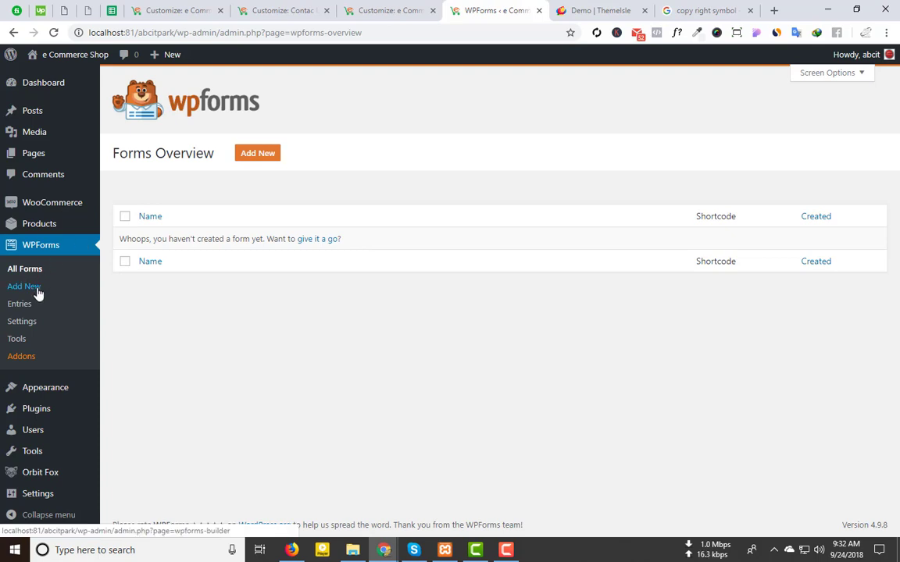
click(261, 151)
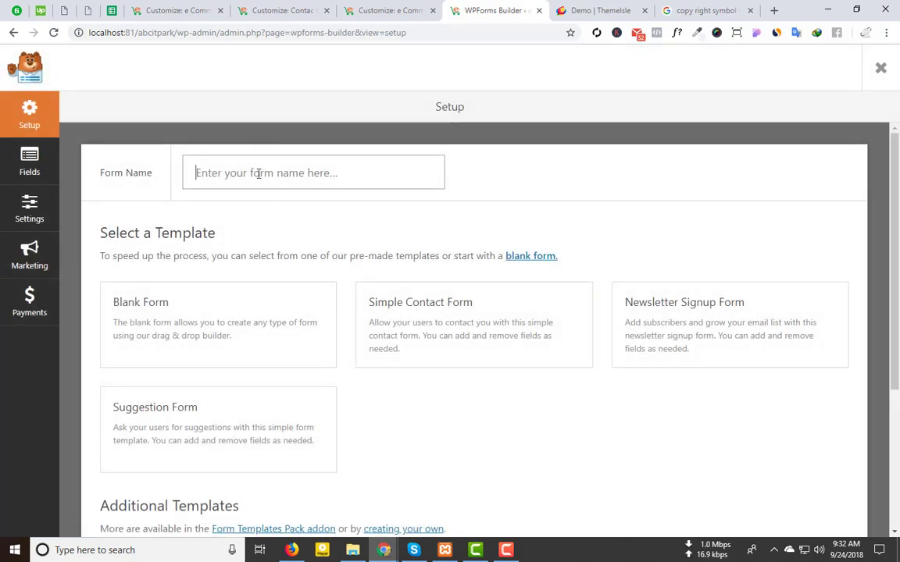
text(Contact Form)
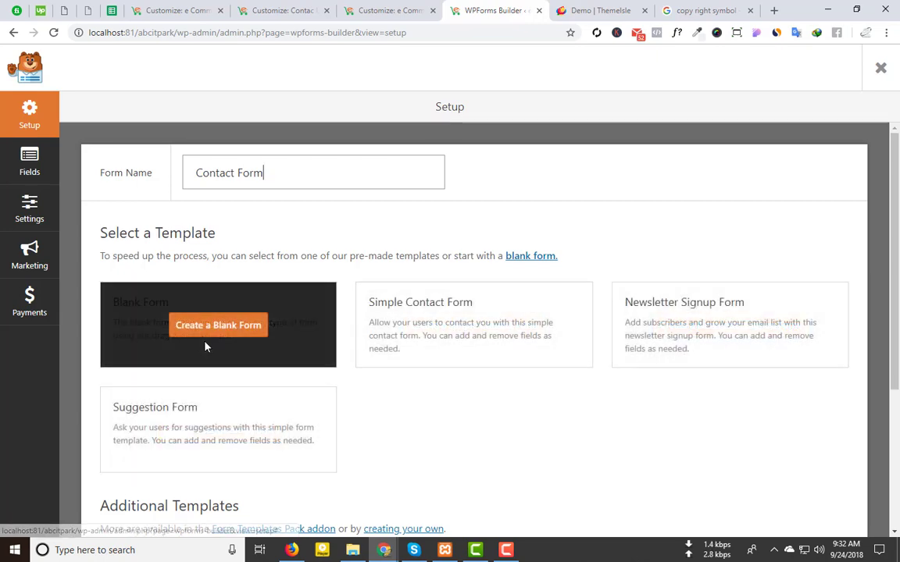
Step: Build the form from the Simple Contact Form template, adding then deleting a Single Line Text field
click(473, 326)
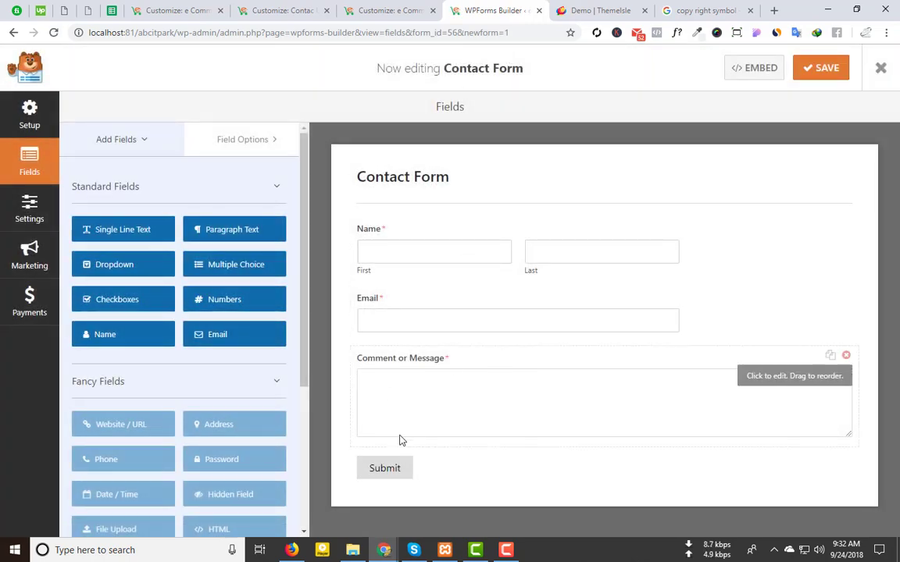
click(116, 231)
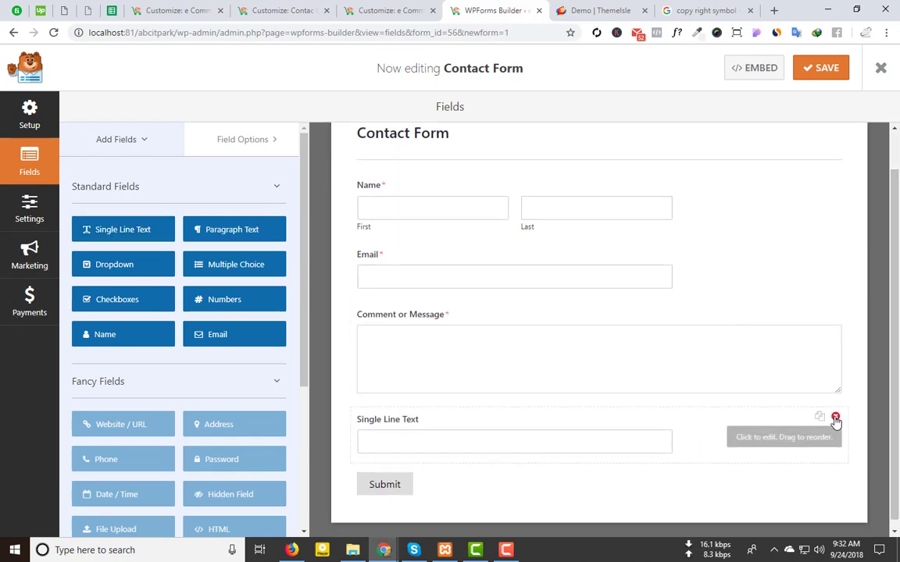
click(834, 419)
click(425, 329)
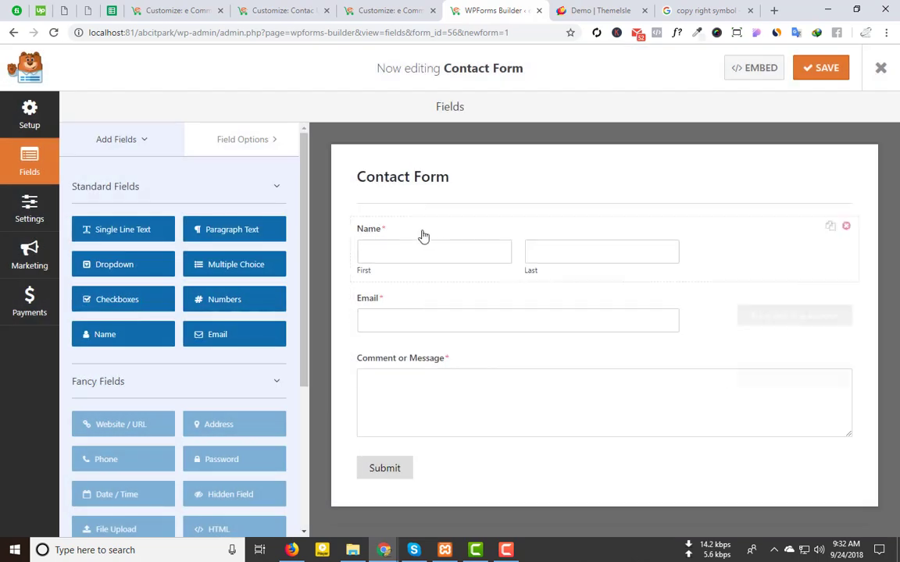
Step: Clear the Name field's First name placeholder and collapse its basic and advanced options
click(406, 247)
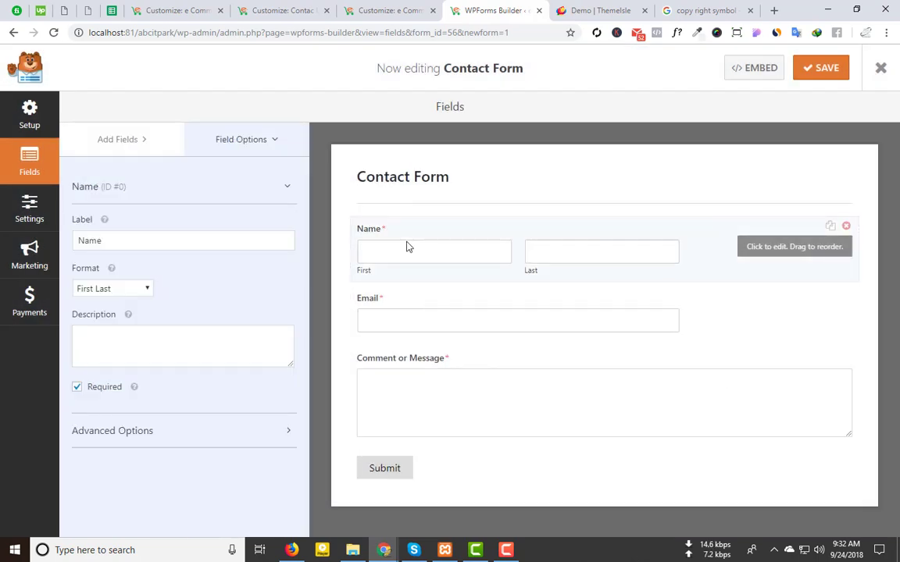
drag(106, 240, 73, 243)
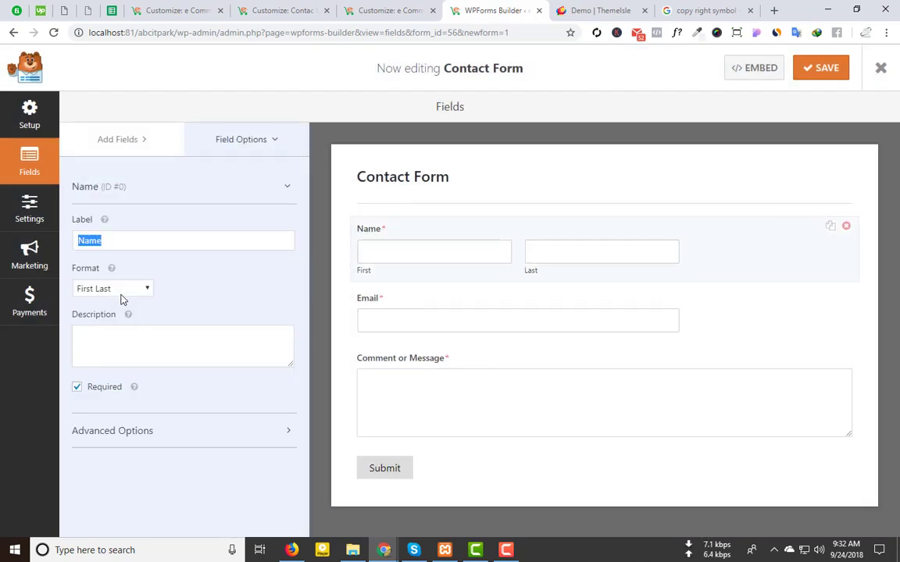
click(122, 341)
text(ff)
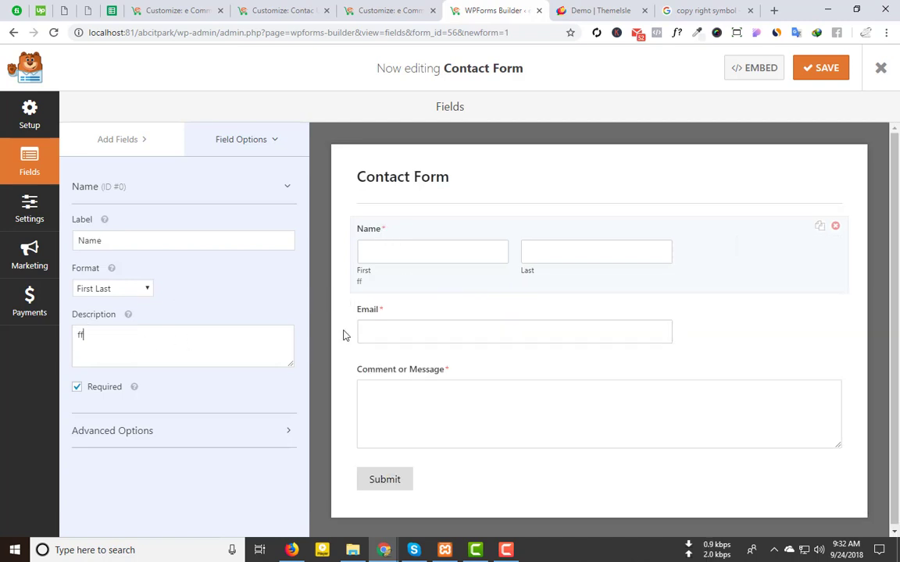
key(BackSpace)
key(BackSpace)
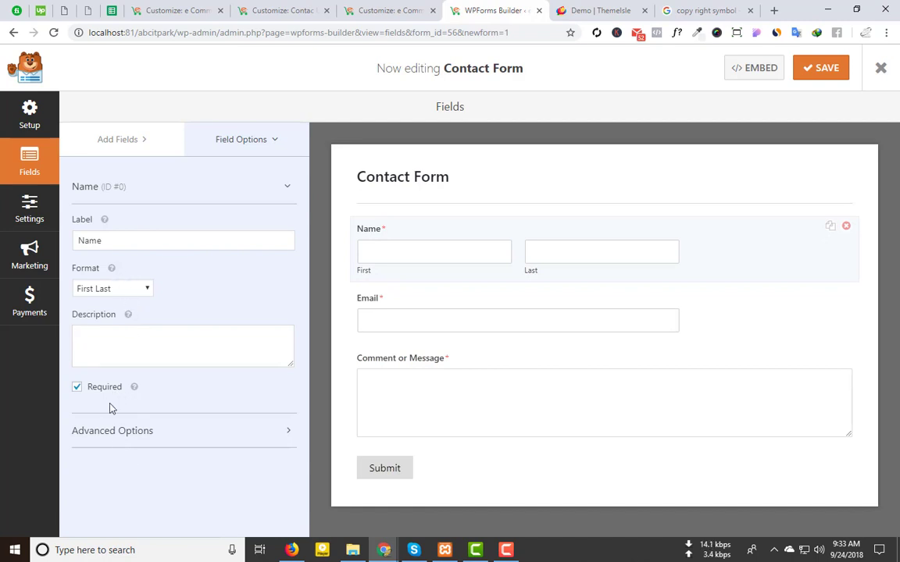
click(126, 432)
scroll(127, 422, down, 3)
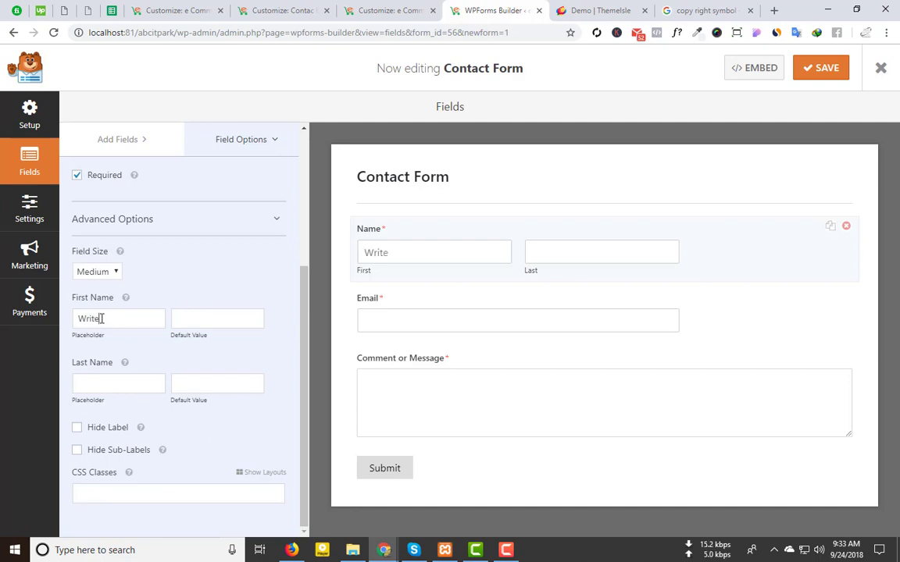
drag(122, 315, 0, 341)
key(BackSpace)
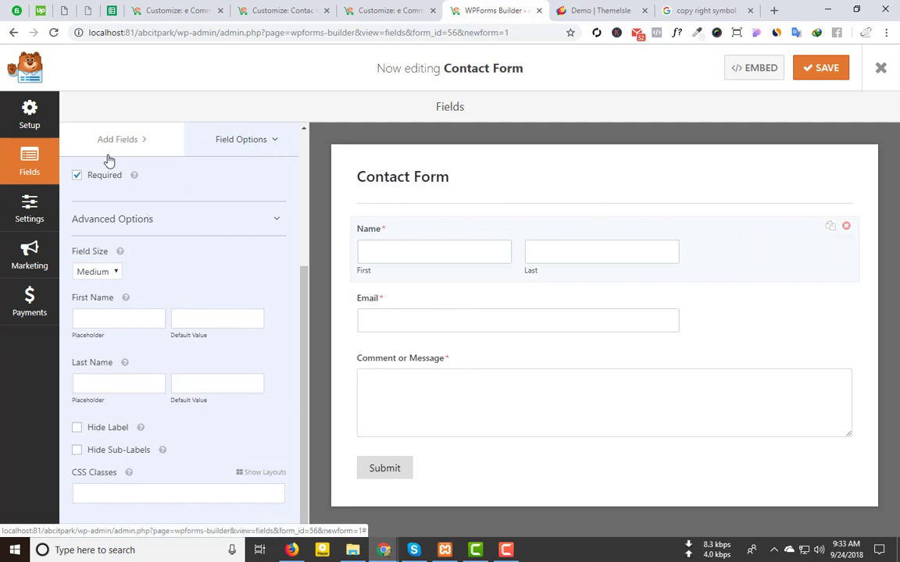
scroll(277, 218, up, 3)
click(192, 188)
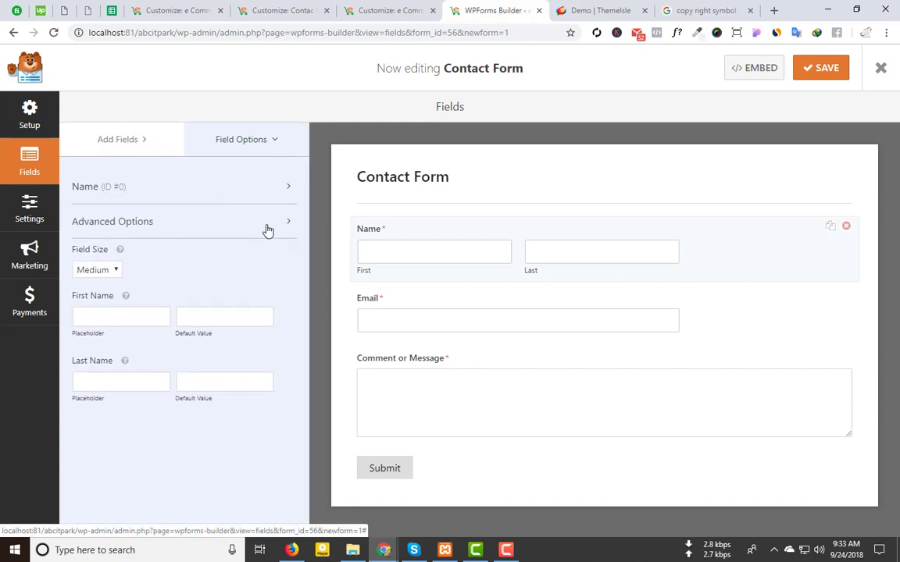
click(266, 227)
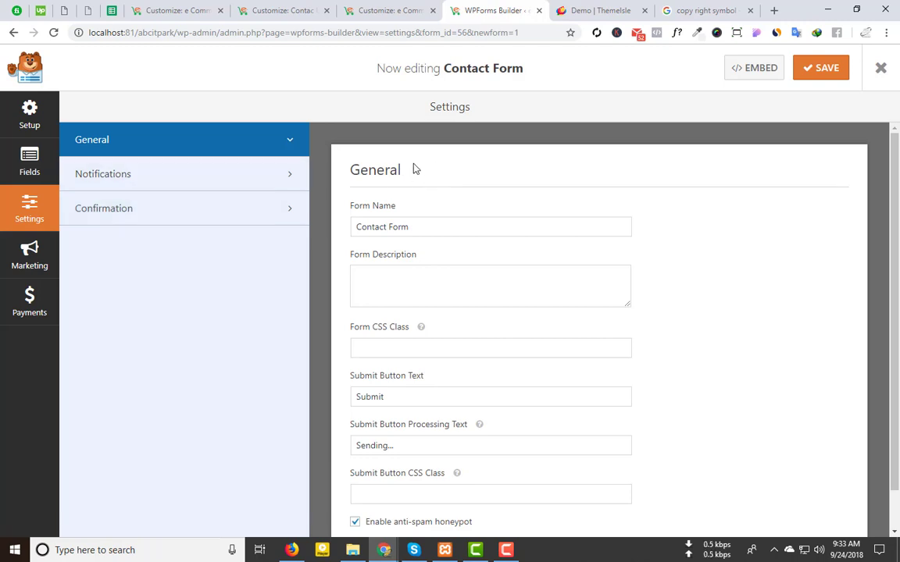
Step: Review the default notification sending {all_fields} to {admin_email}, then view the confirmation settings
click(194, 175)
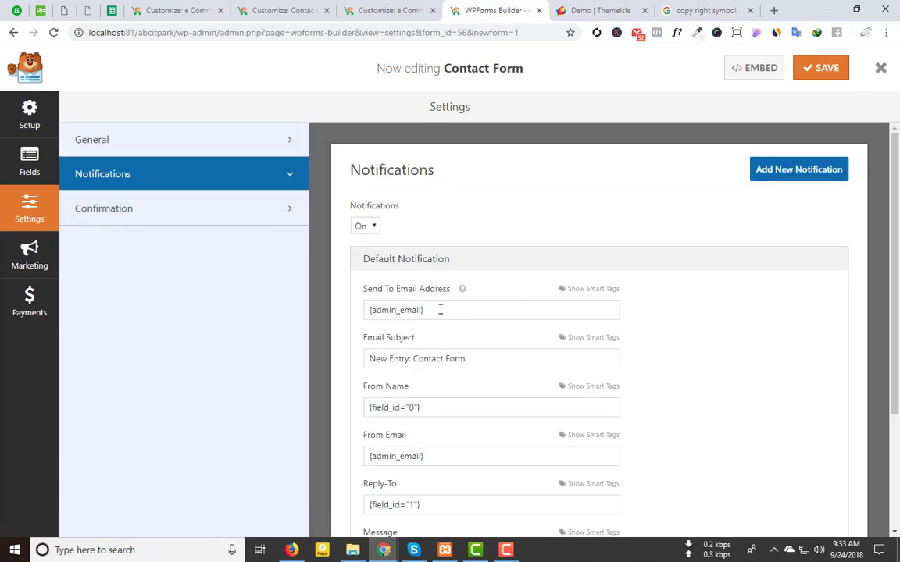
scroll(439, 310, down, 3)
scroll(451, 377, down, 1)
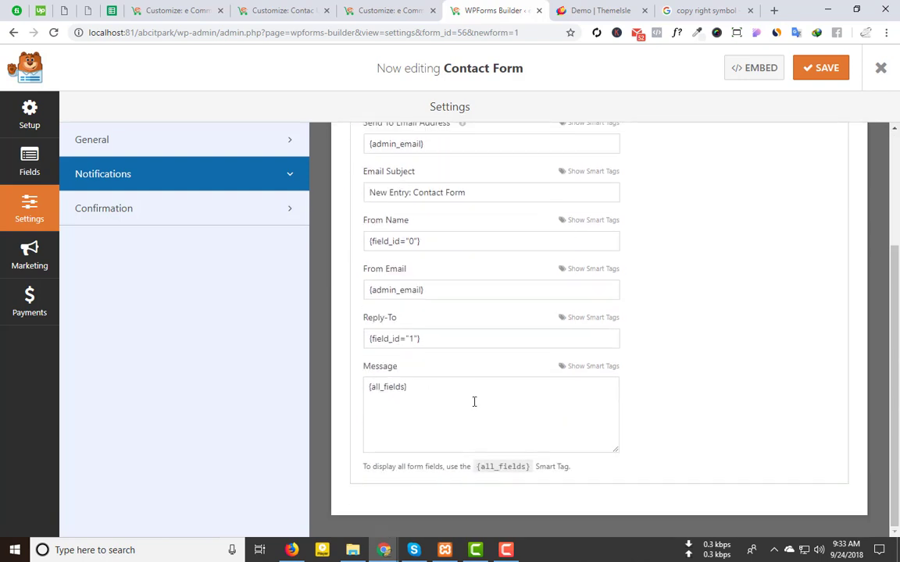
scroll(557, 399, up, 3)
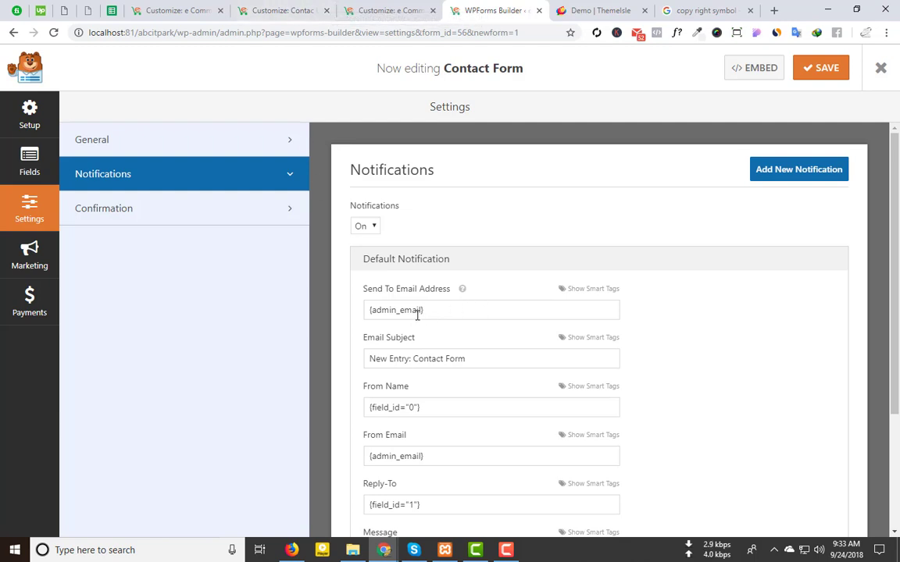
click(167, 214)
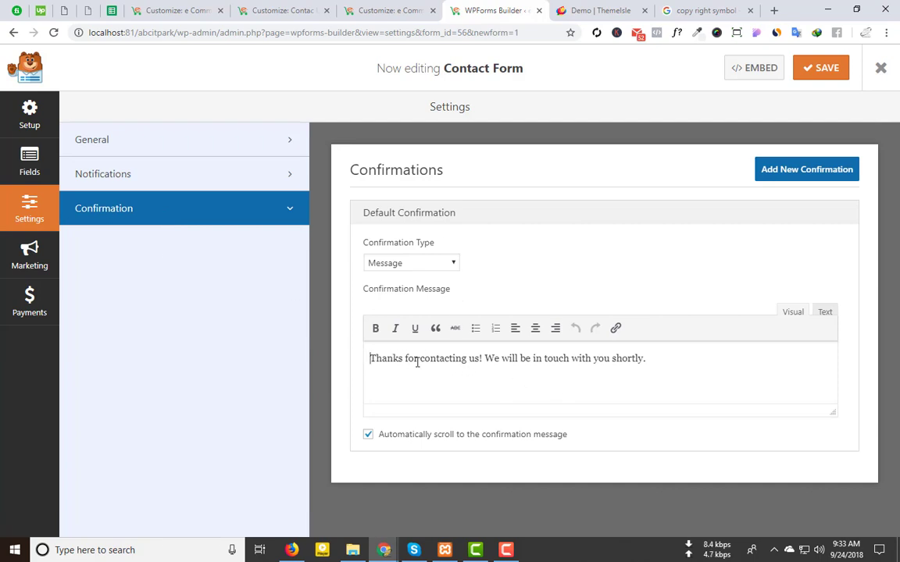
Step: Try the Go to URL and Show Page confirmation types, then leave it set to Message
drag(417, 361, 676, 359)
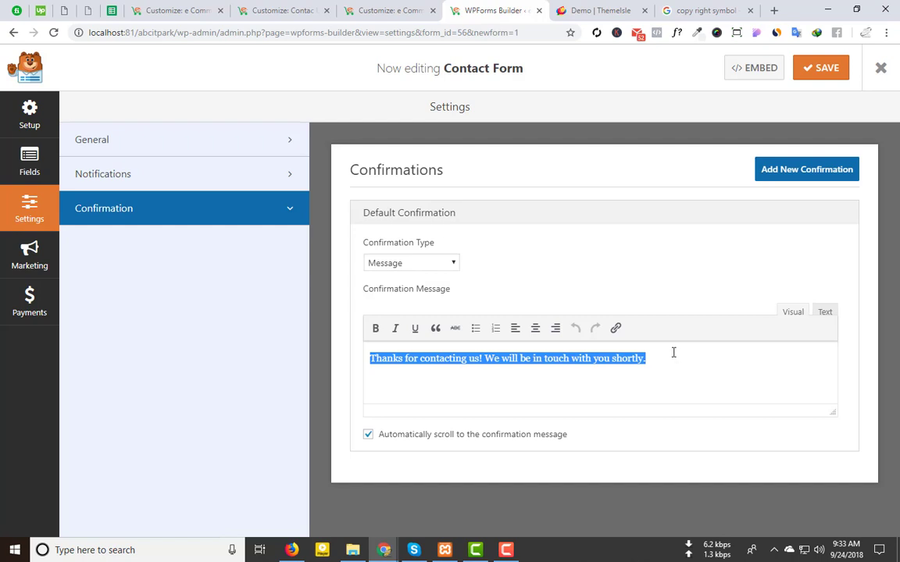
click(673, 352)
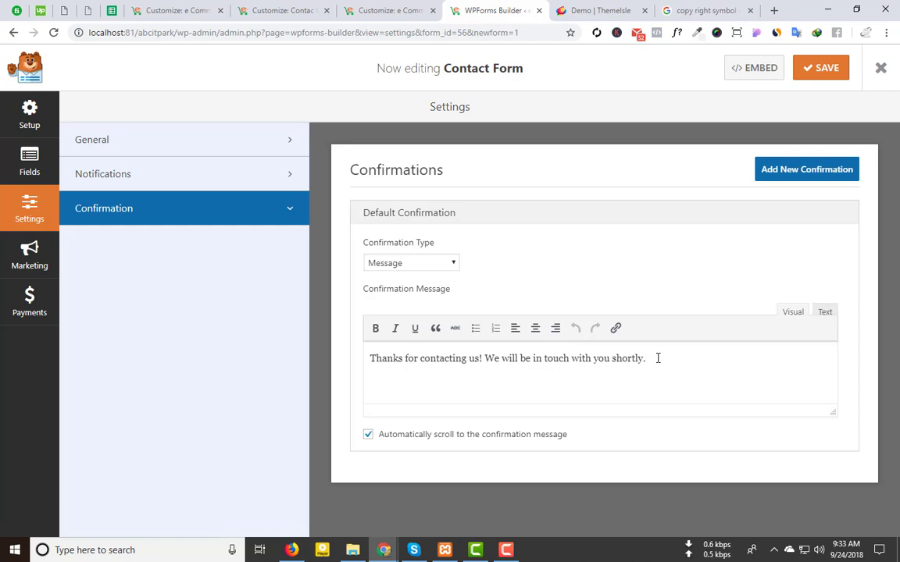
click(402, 263)
click(404, 304)
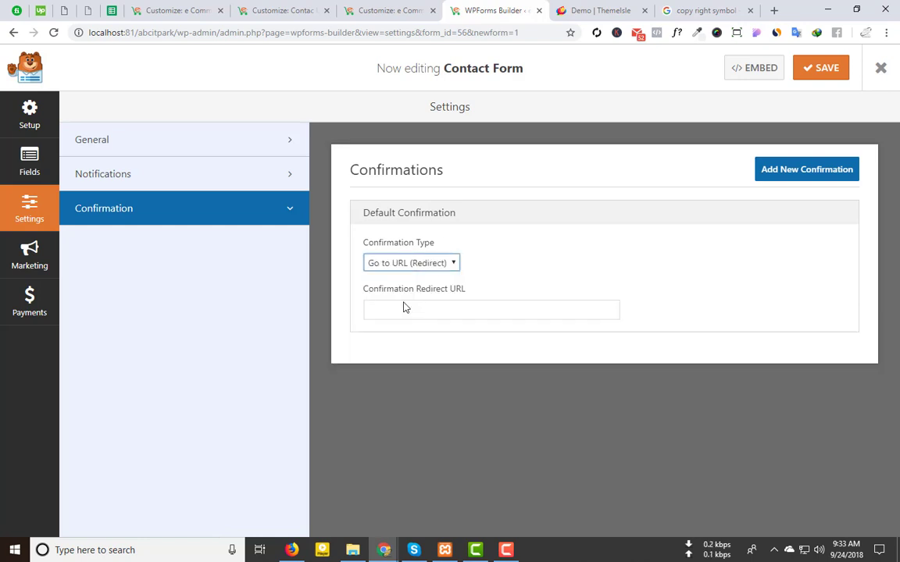
click(412, 265)
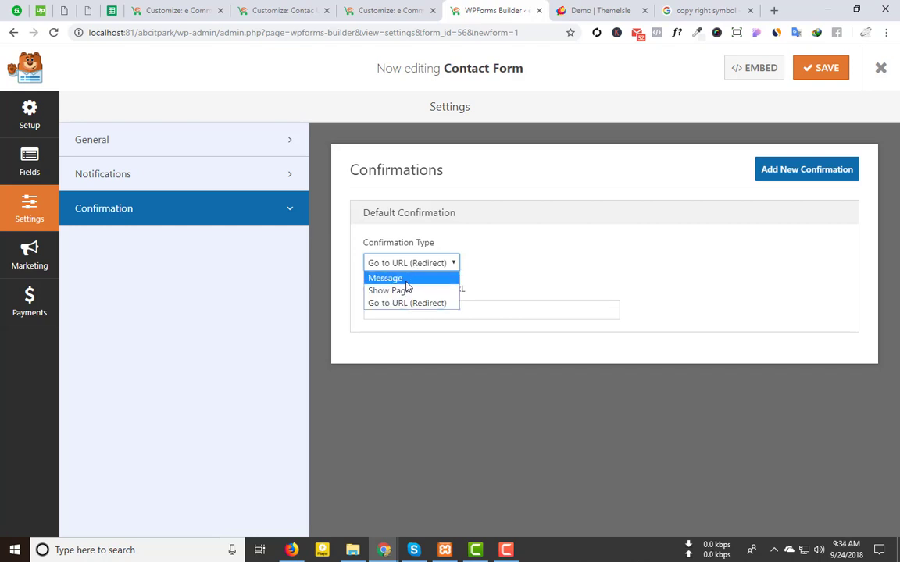
click(385, 278)
click(409, 266)
click(400, 290)
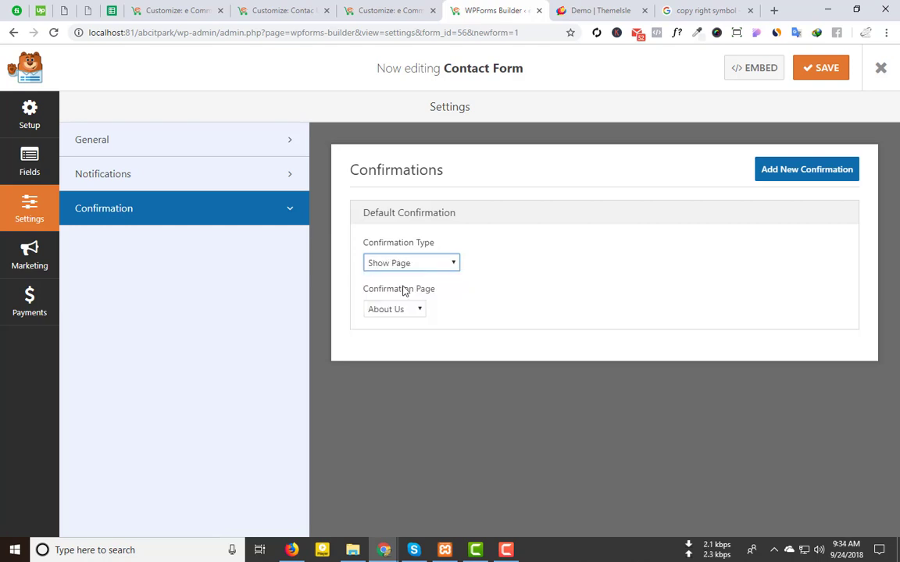
click(395, 312)
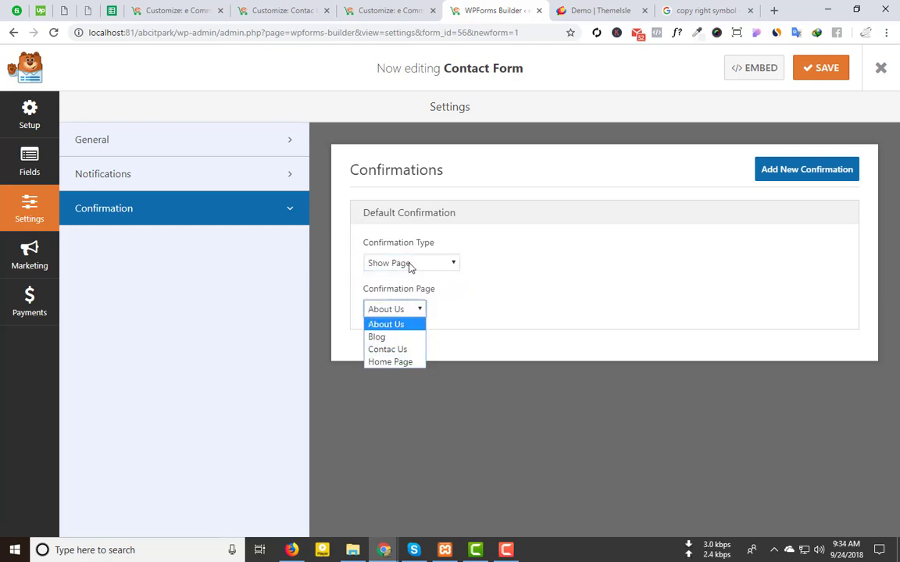
click(409, 264)
click(406, 279)
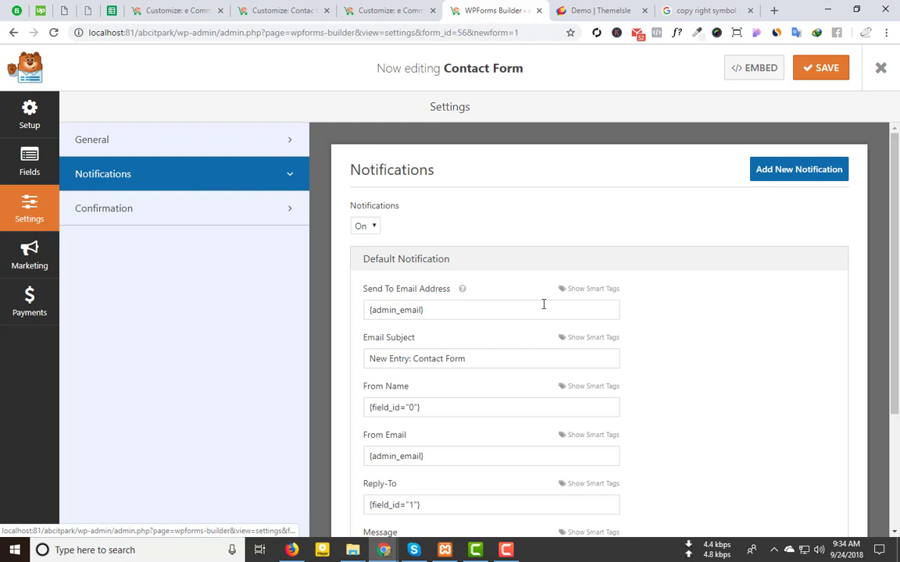
Step: Review the form's General settings, then return to Setup with Simple Contact Form selected
scroll(452, 322, down, 3)
scroll(396, 354, up, 3)
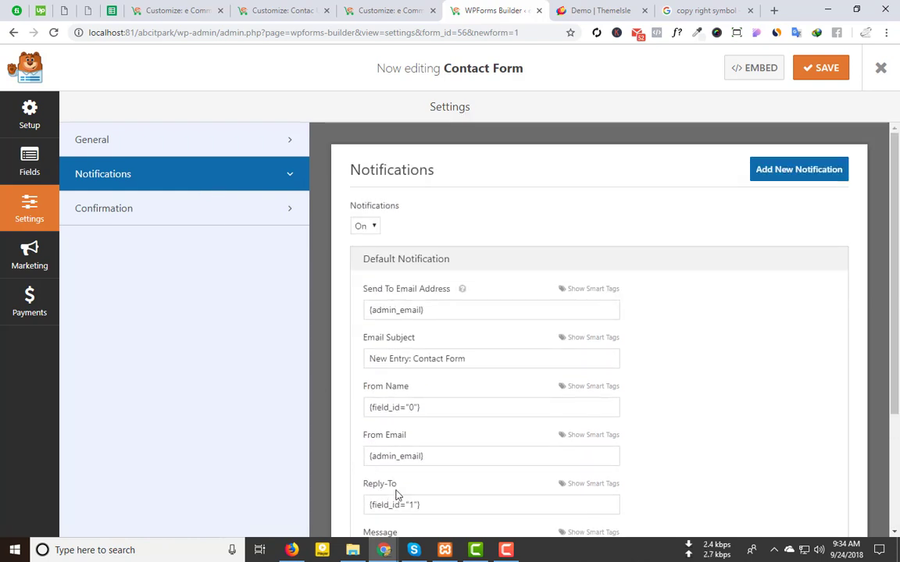
click(153, 139)
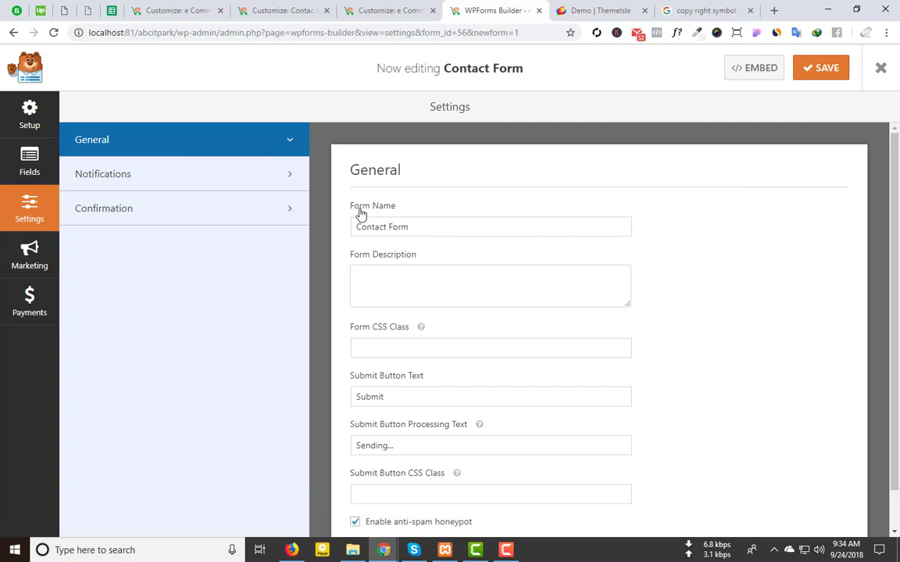
scroll(416, 321, down, 1)
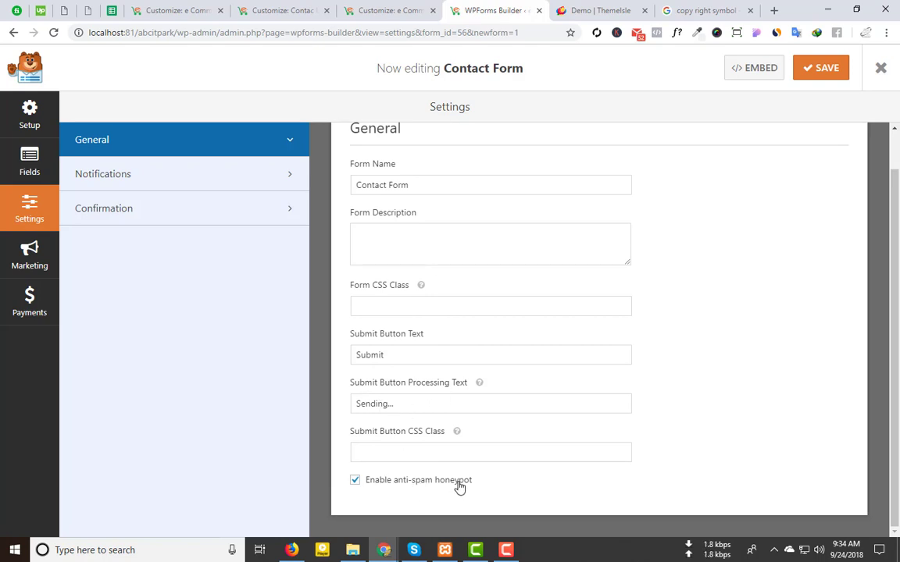
scroll(459, 486, up, 1)
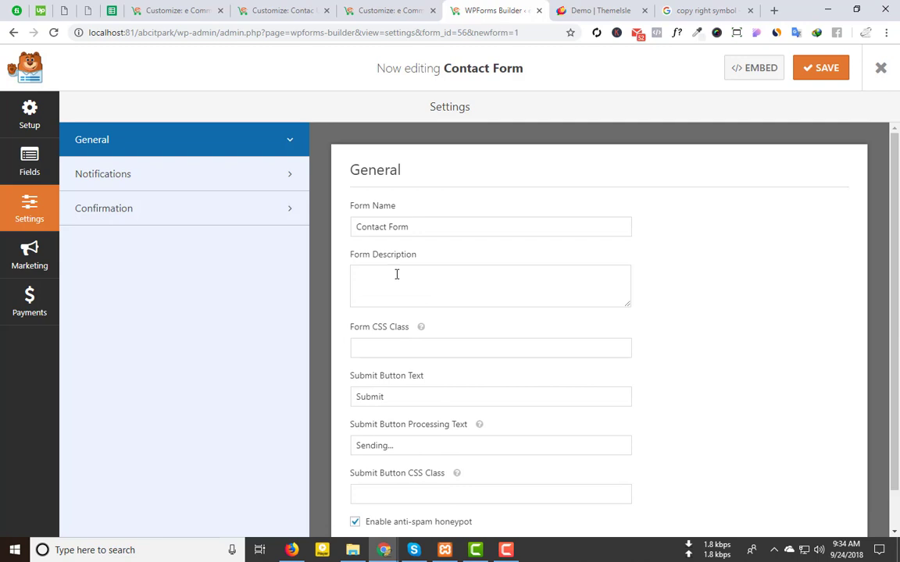
scroll(397, 274, down, 1)
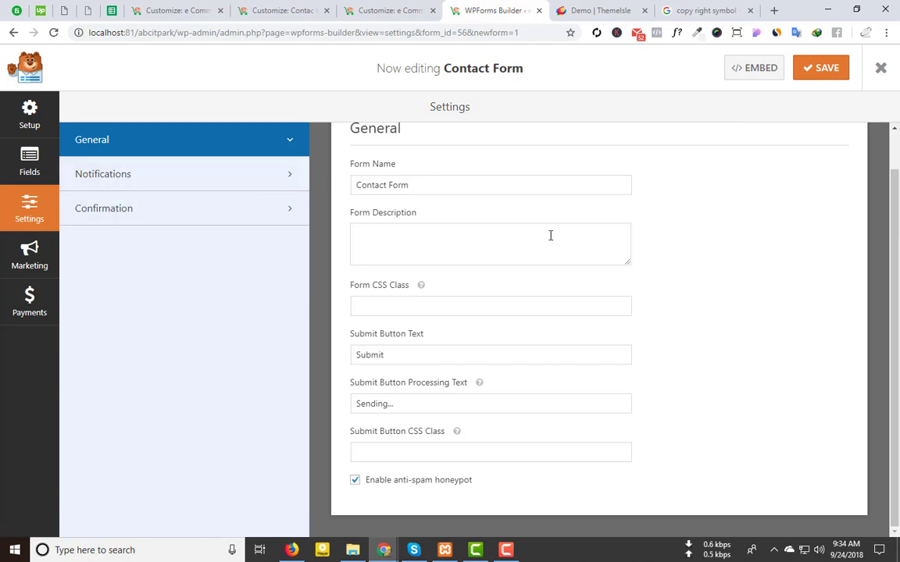
scroll(550, 235, up, 1)
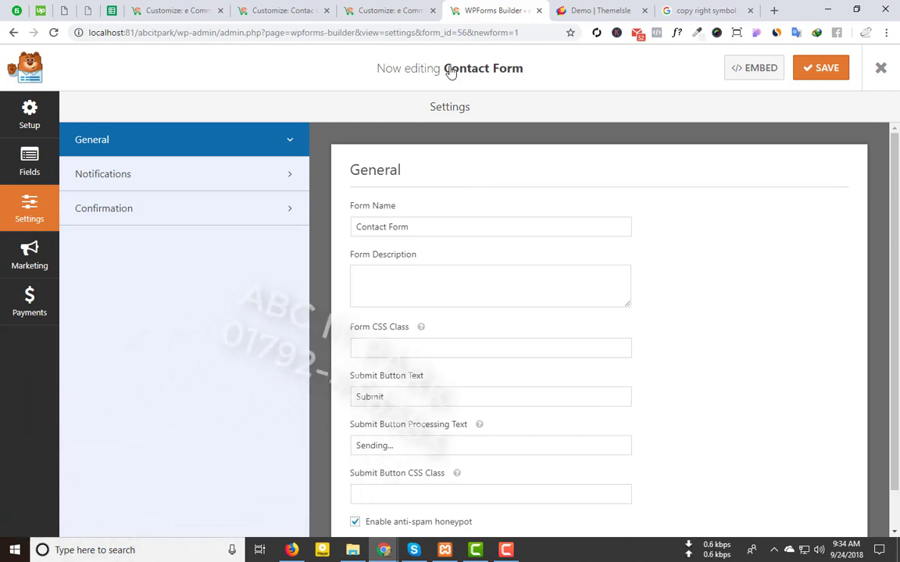
click(28, 117)
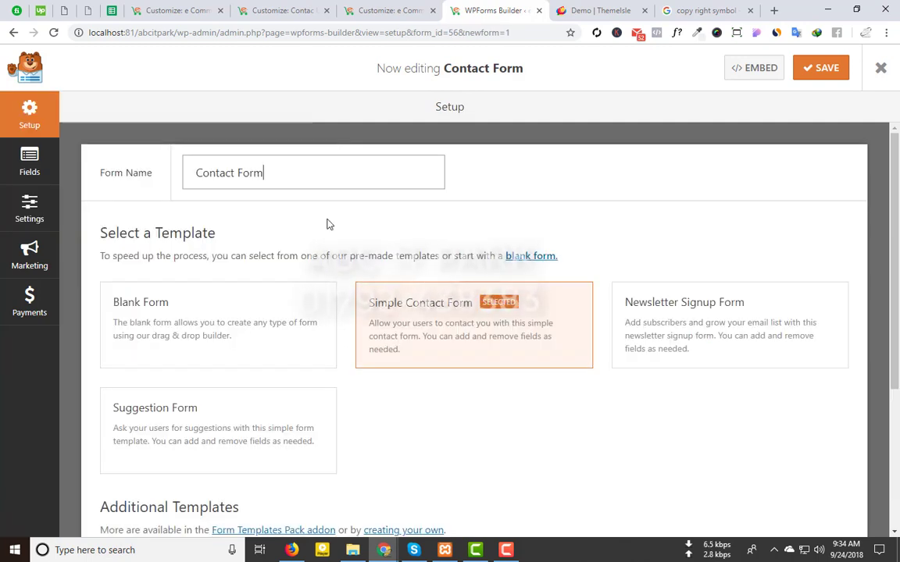
Step: Check the Comment or Message and Email field options, then open the Notifications settings
scroll(328, 227, down, 3)
click(31, 162)
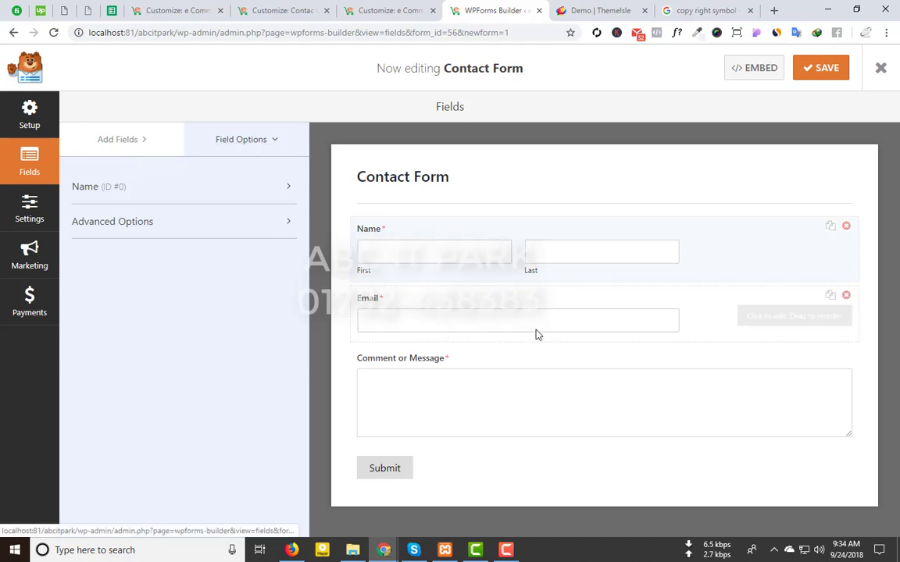
click(439, 424)
click(409, 307)
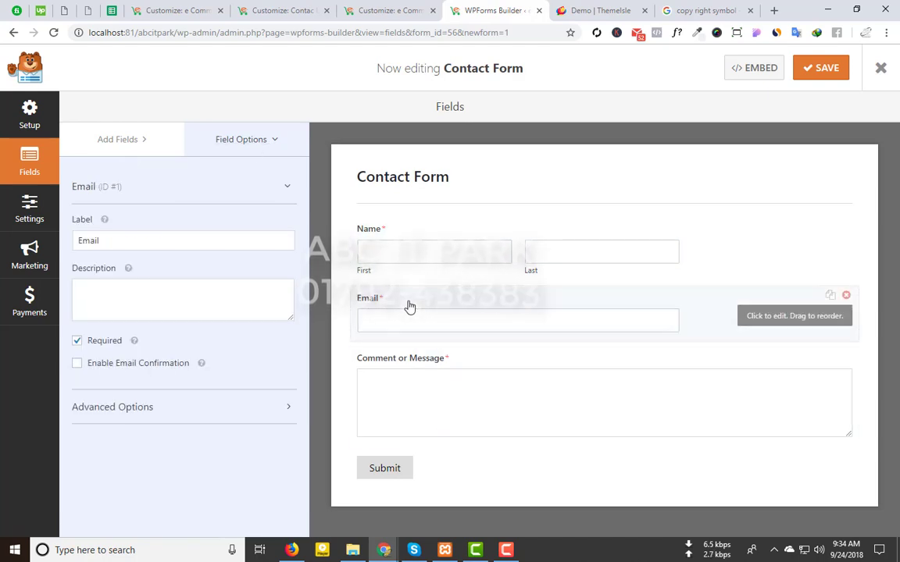
click(29, 213)
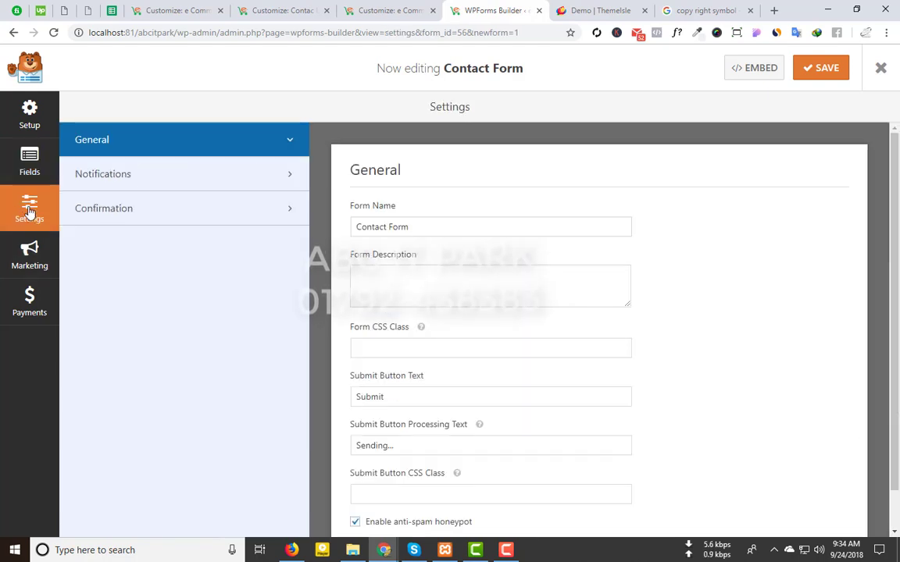
scroll(490, 275, down, 1)
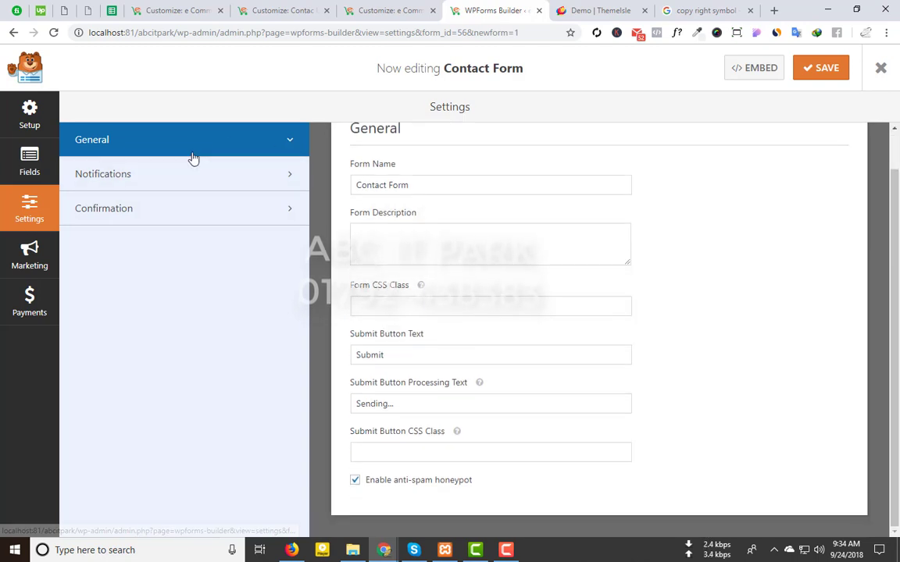
click(190, 173)
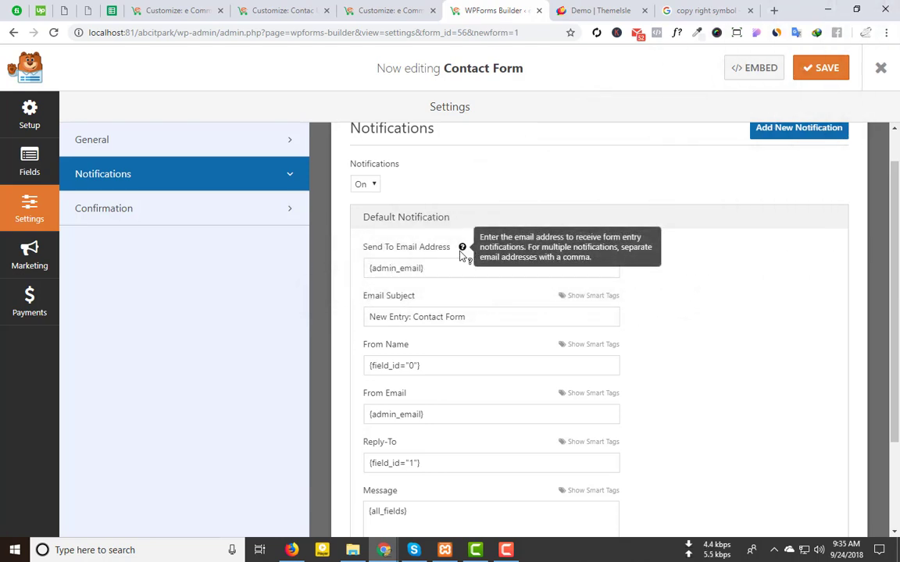
Step: Keep {admin_email} as the Send To address and save the Contact Form
drag(422, 268, 223, 250)
key(ctrl+c)
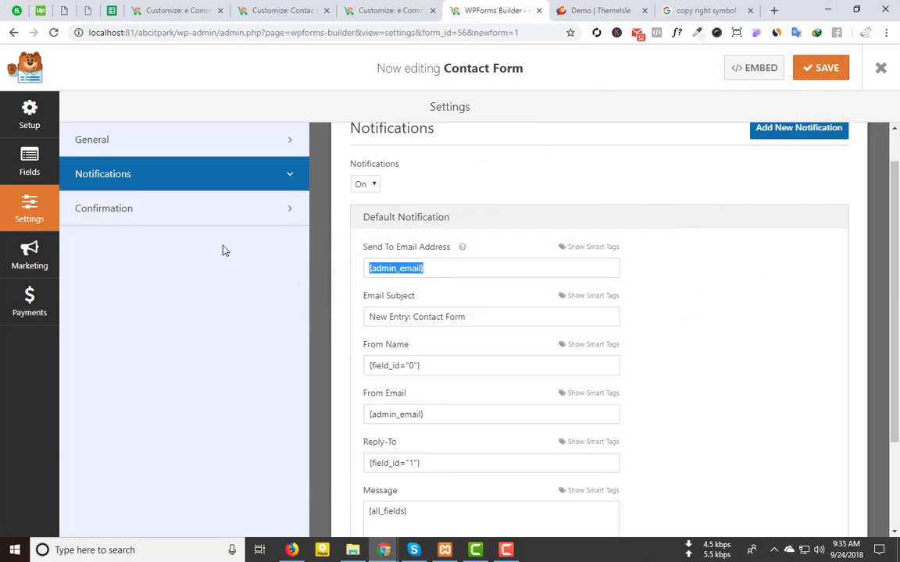
key(BackSpace)
key(ctrl+v)
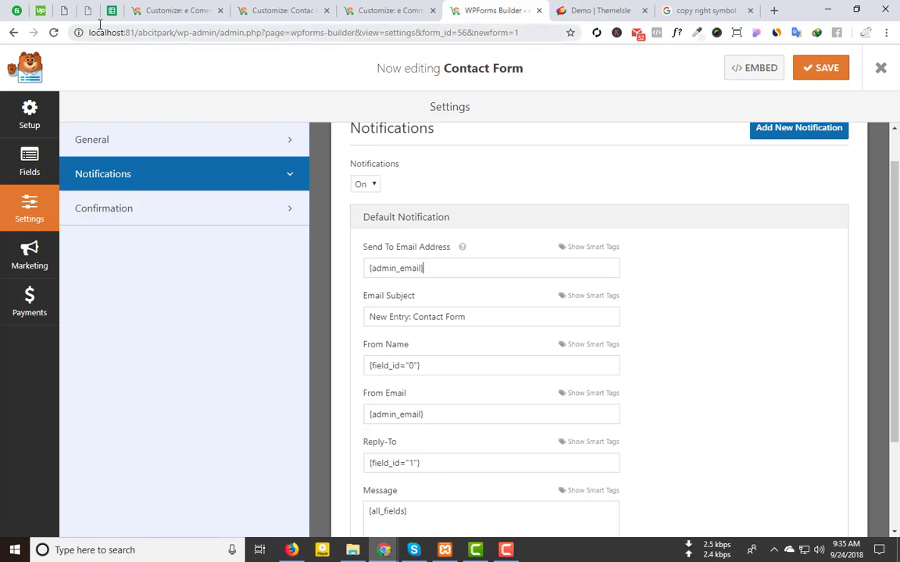
scroll(552, 385, down, 2)
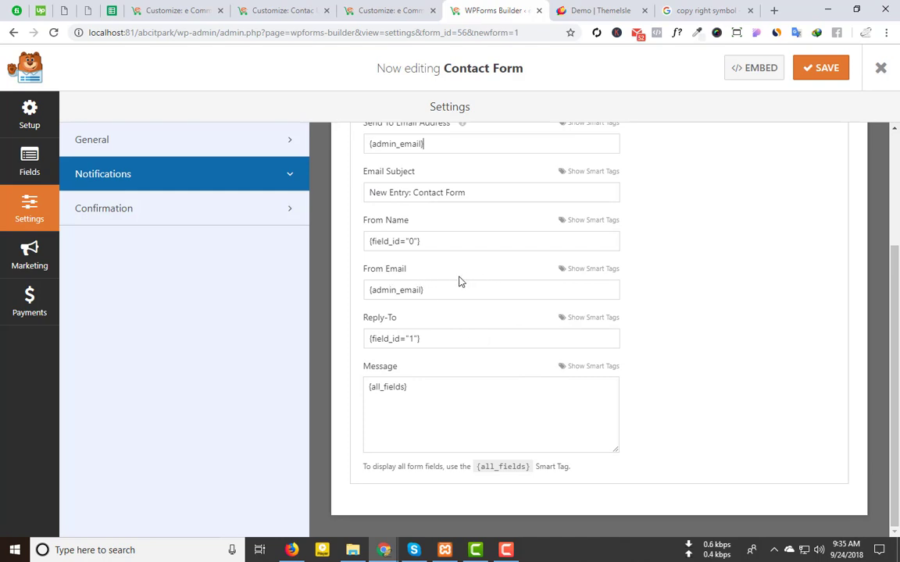
triple_click(407, 295)
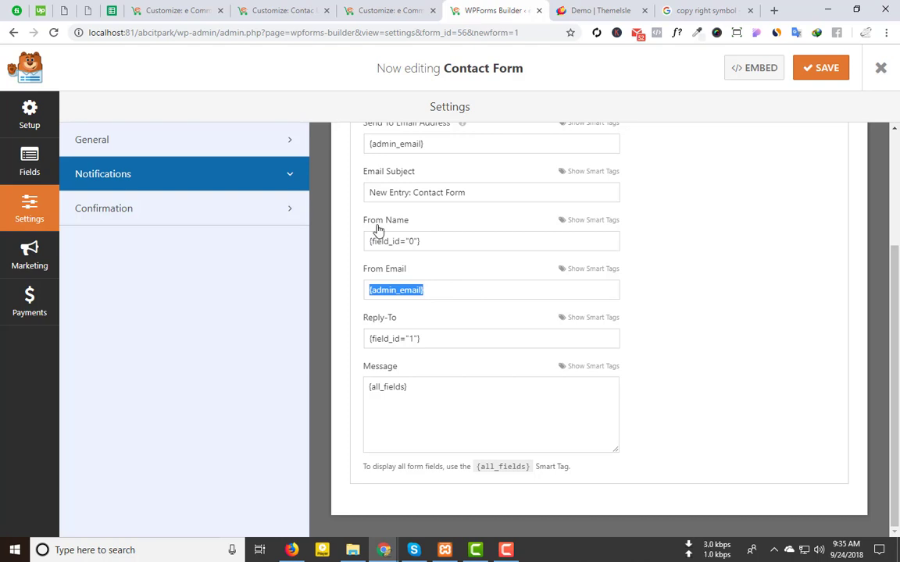
scroll(386, 239, up, 3)
drag(438, 311, 349, 313)
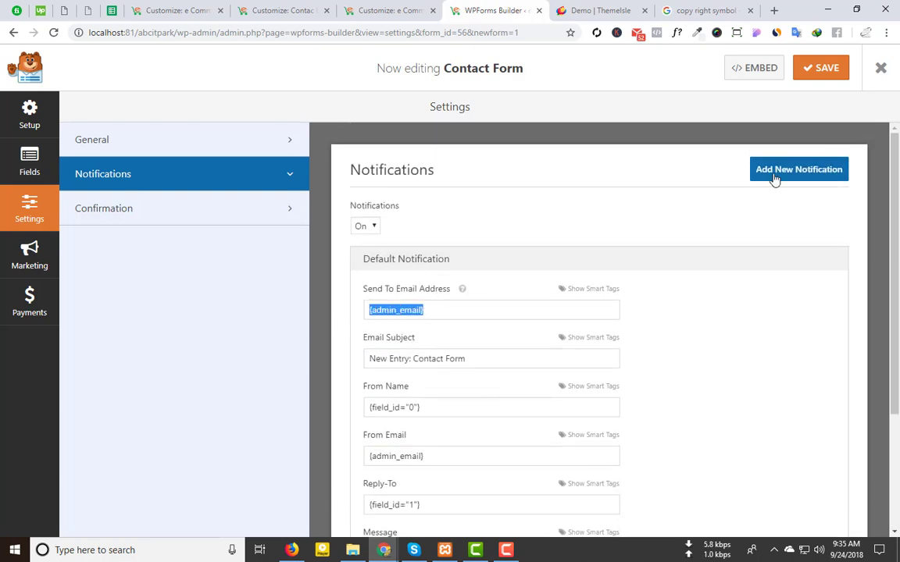
click(812, 68)
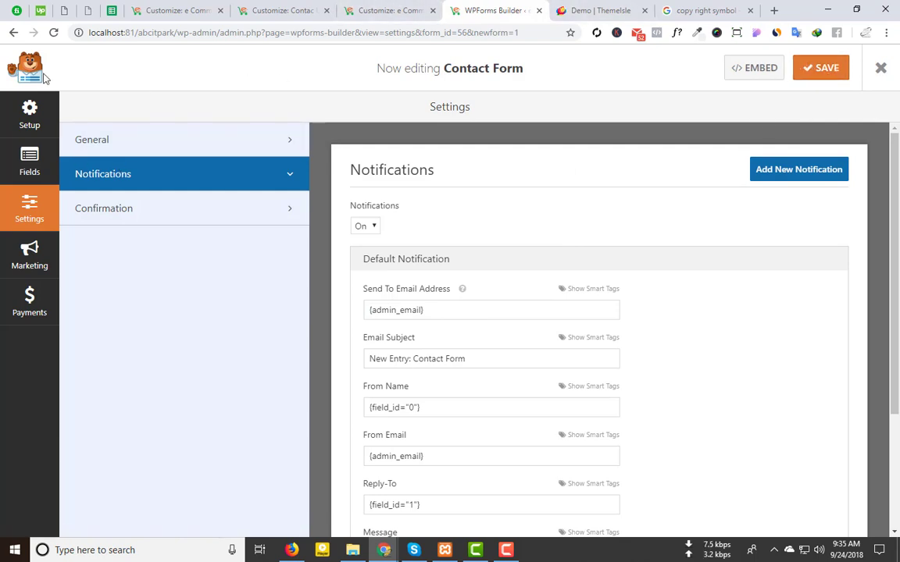
click(387, 10)
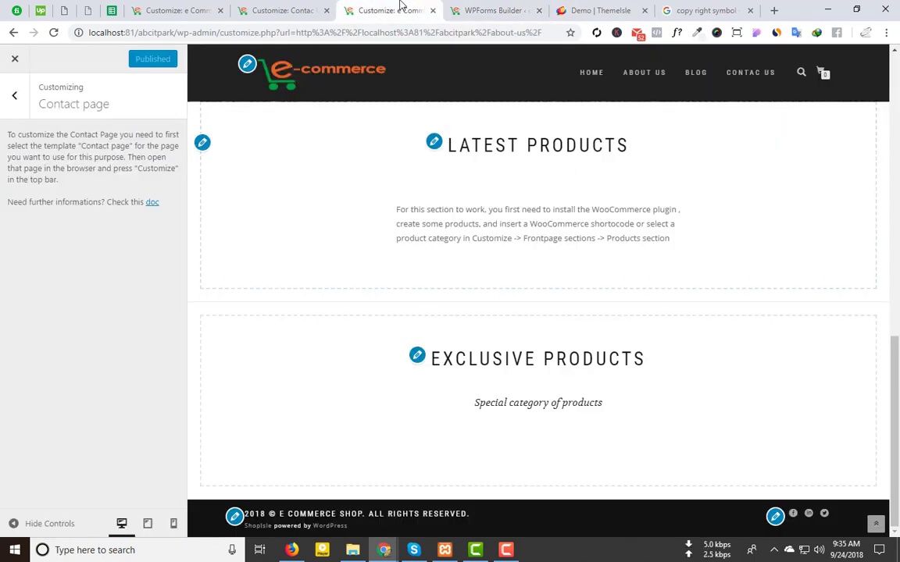
Step: Copy the Contact Form's shortcode from the WPForms All Forms list
click(469, 10)
click(14, 33)
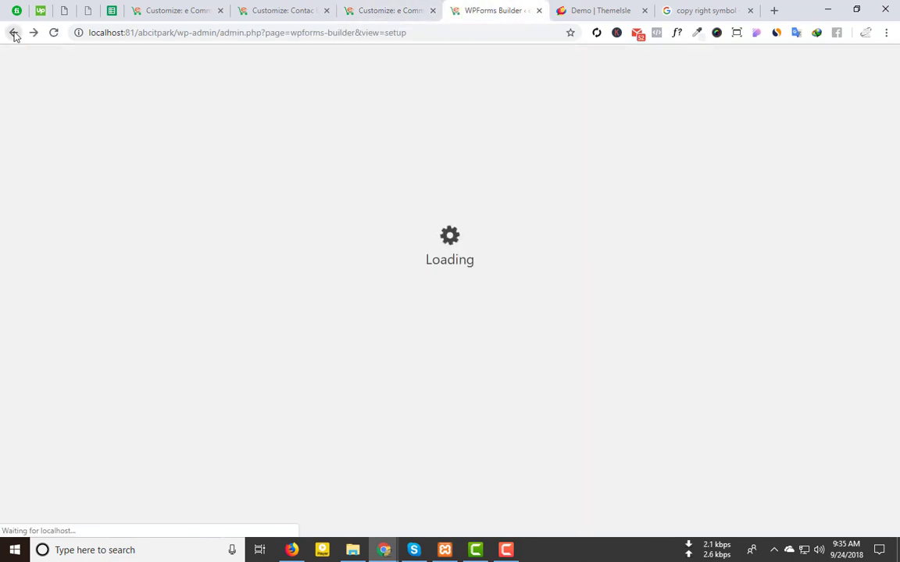
click(14, 33)
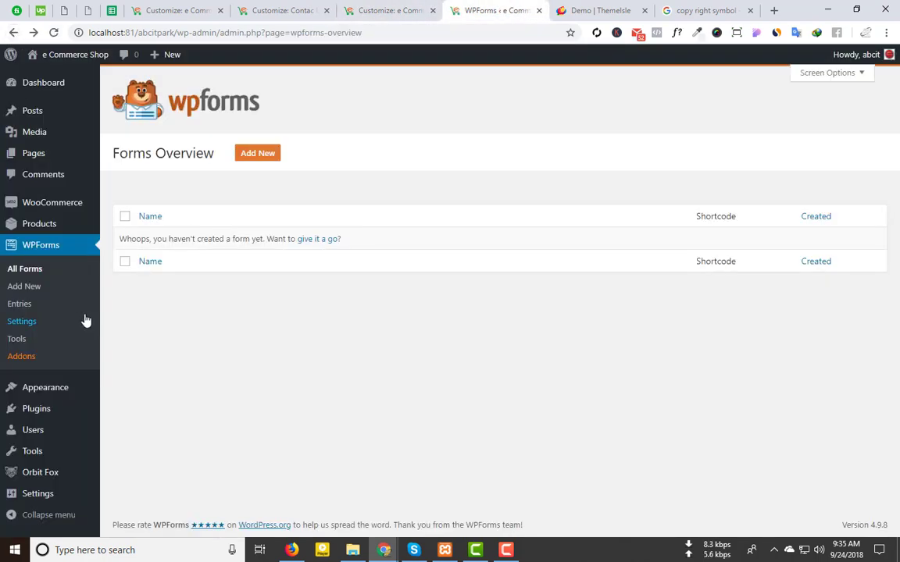
click(26, 270)
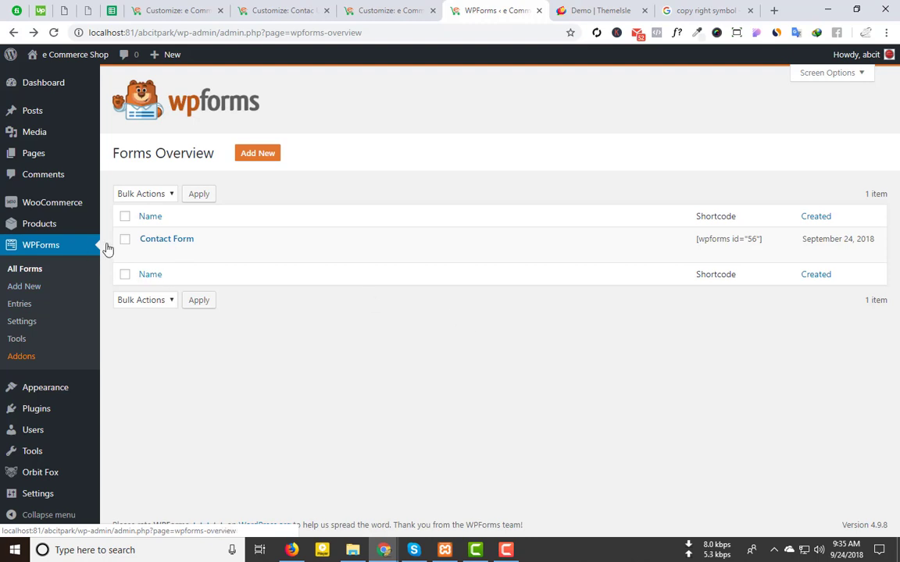
triple_click(726, 238)
key(ctrl+c)
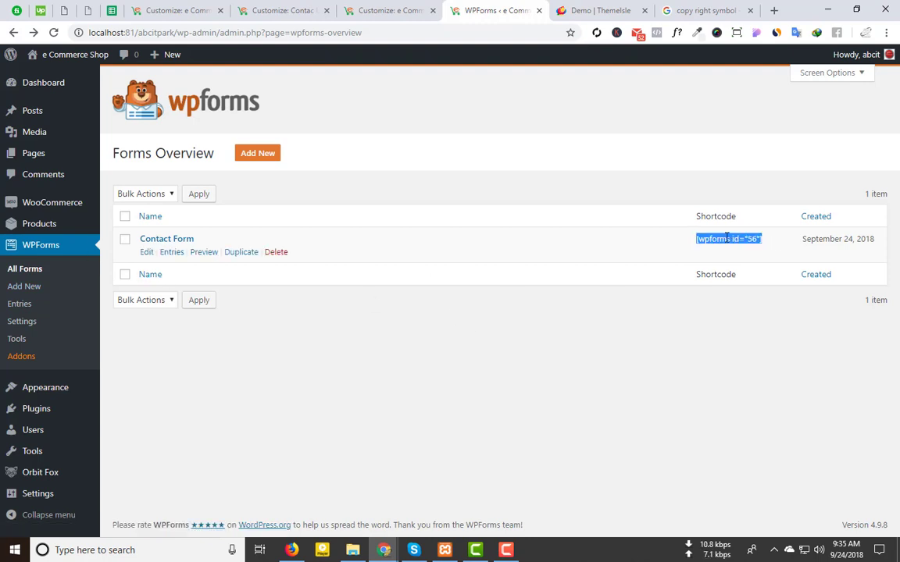
Step: Paste [wpforms id="56"] into the Contact page's Contact form shortcode field
click(351, 11)
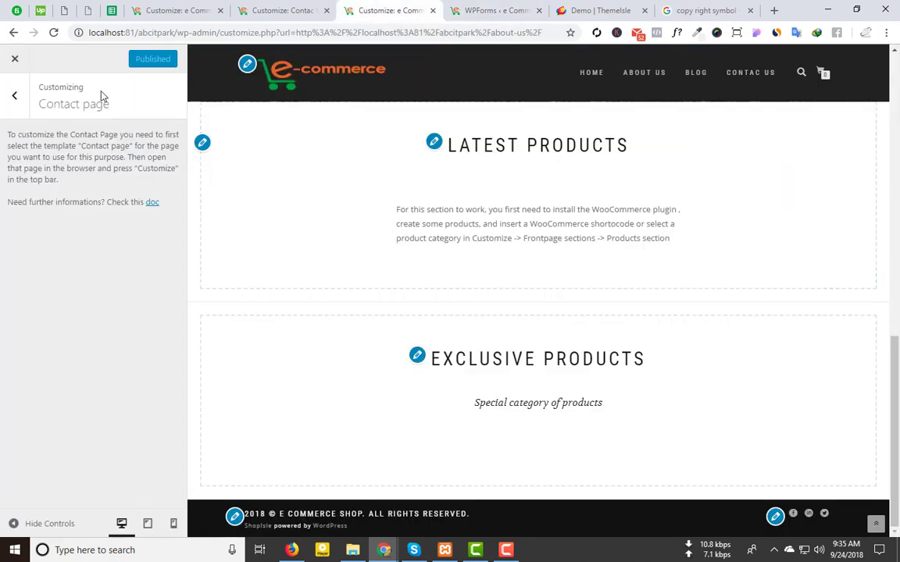
click(275, 10)
click(62, 199)
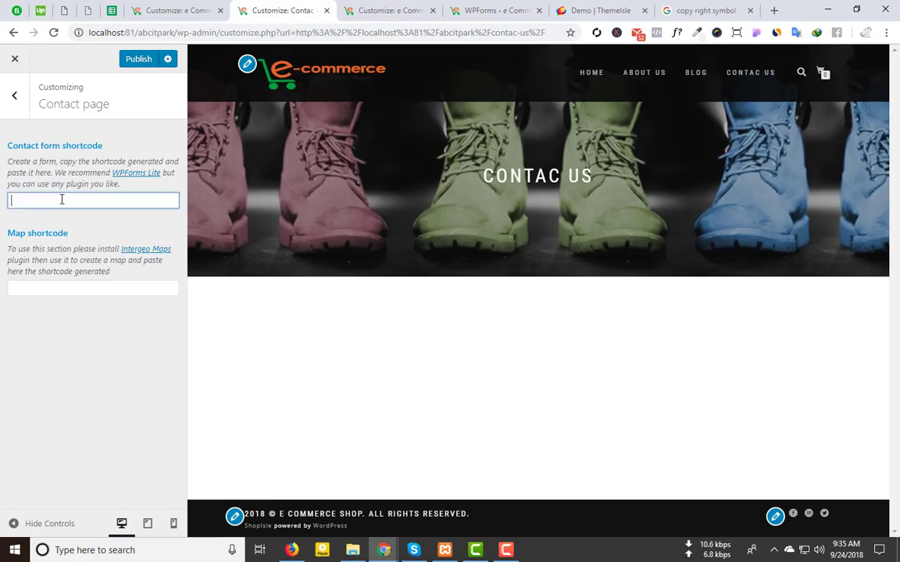
key(ctrl+v)
scroll(308, 386, down, 3)
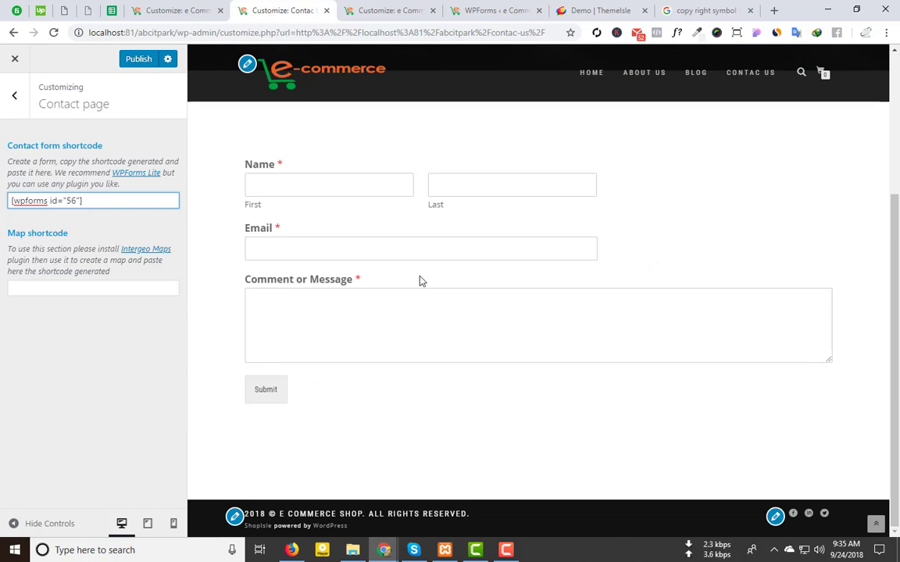
Step: Compare the ShopIsle demo with the customizer tabs, then trim the address to the site home
click(593, 11)
drag(455, 255, 666, 260)
click(281, 10)
click(178, 10)
click(404, 6)
click(468, 7)
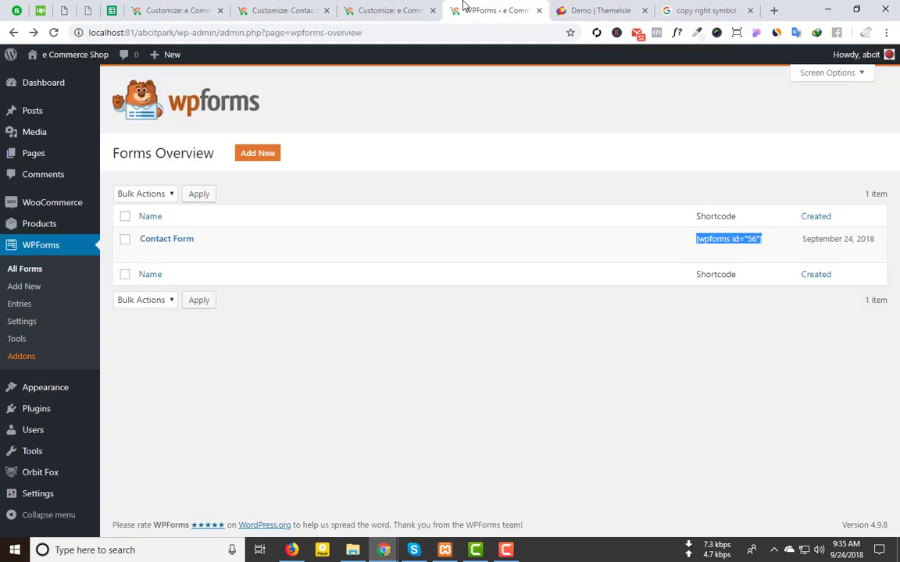
click(387, 8)
click(268, 6)
click(182, 7)
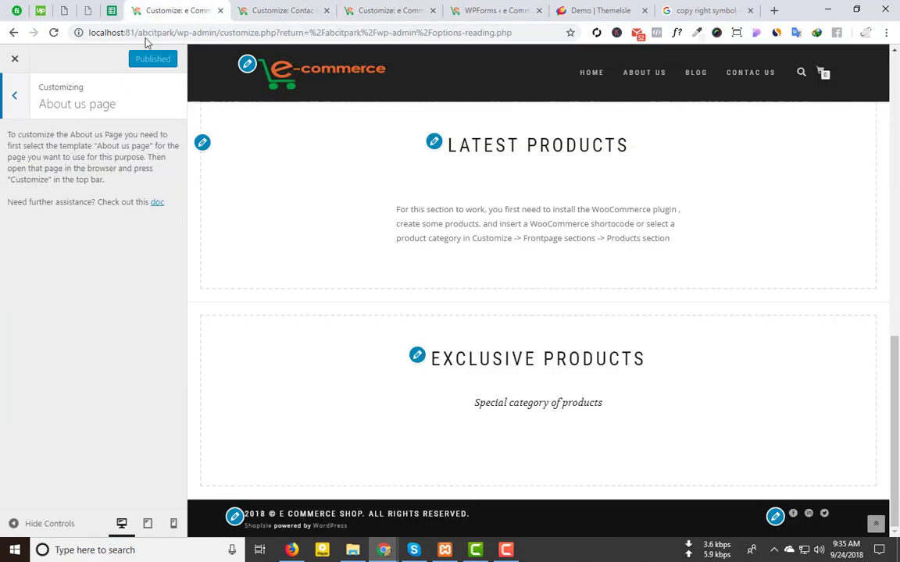
click(283, 7)
click(203, 7)
click(257, 8)
click(181, 9)
click(383, 7)
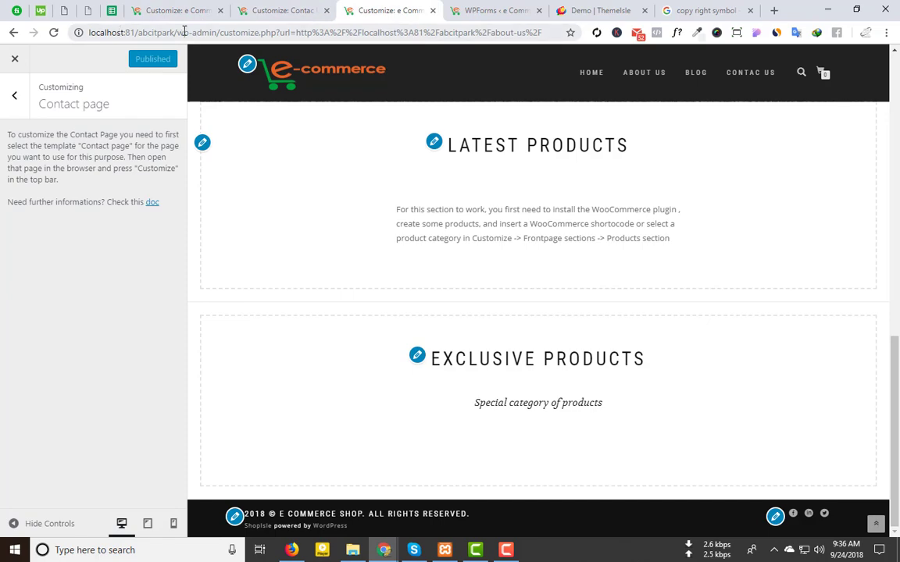
drag(177, 32, 640, 53)
key(Delete)
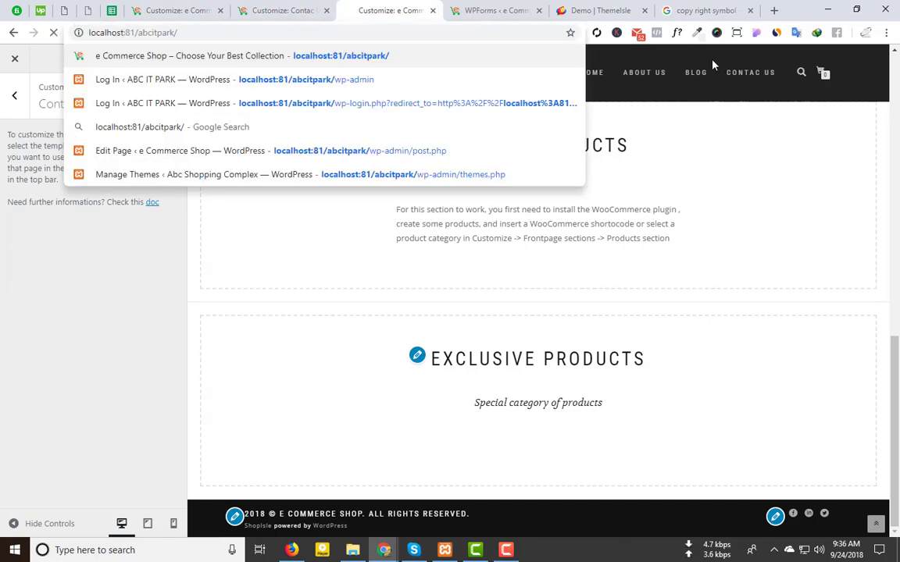
Step: From the dashboard's All Pages list, open the Contac Us page for editing
key(Return)
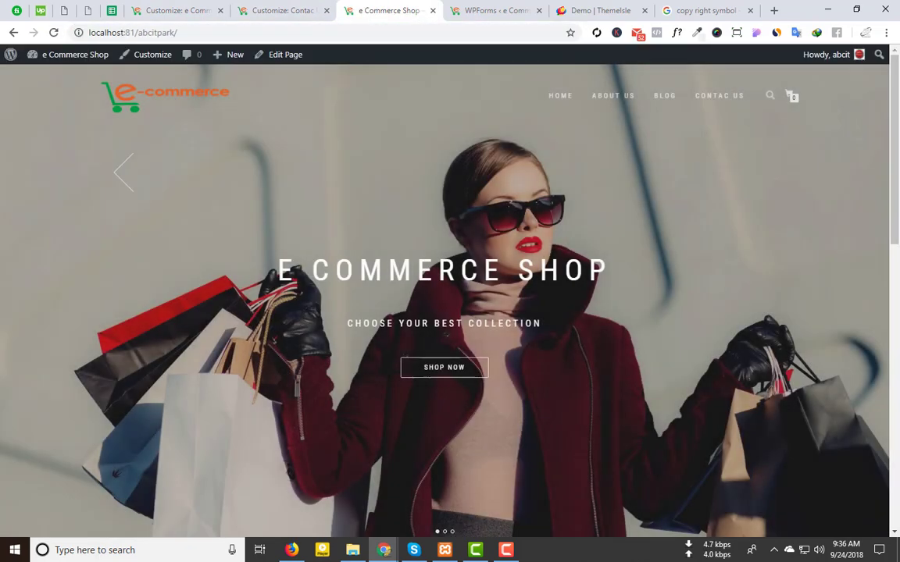
click(55, 76)
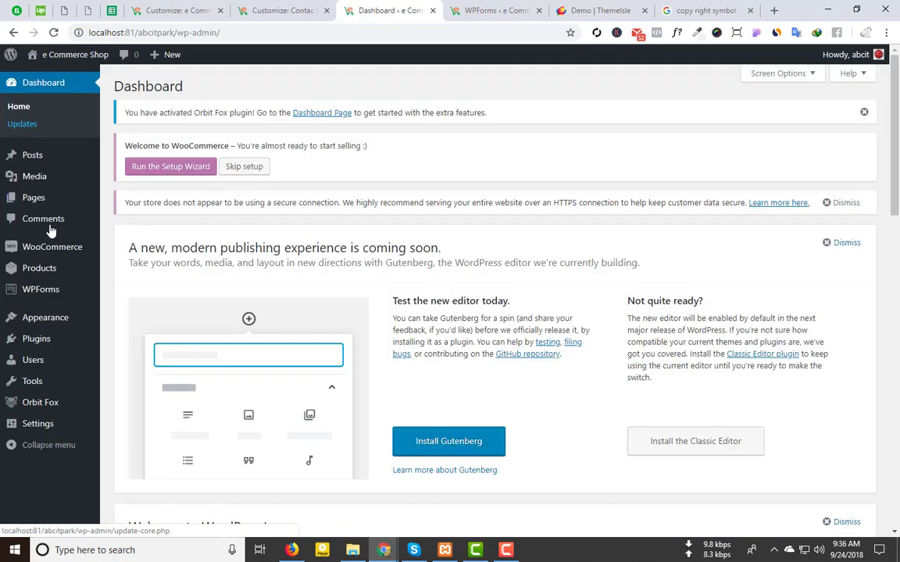
mouse_move(43, 200)
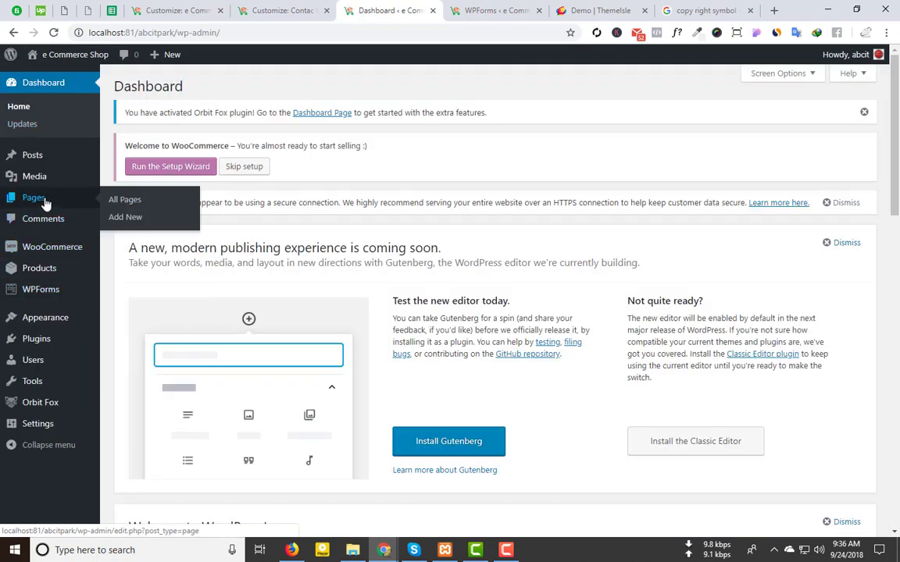
click(129, 205)
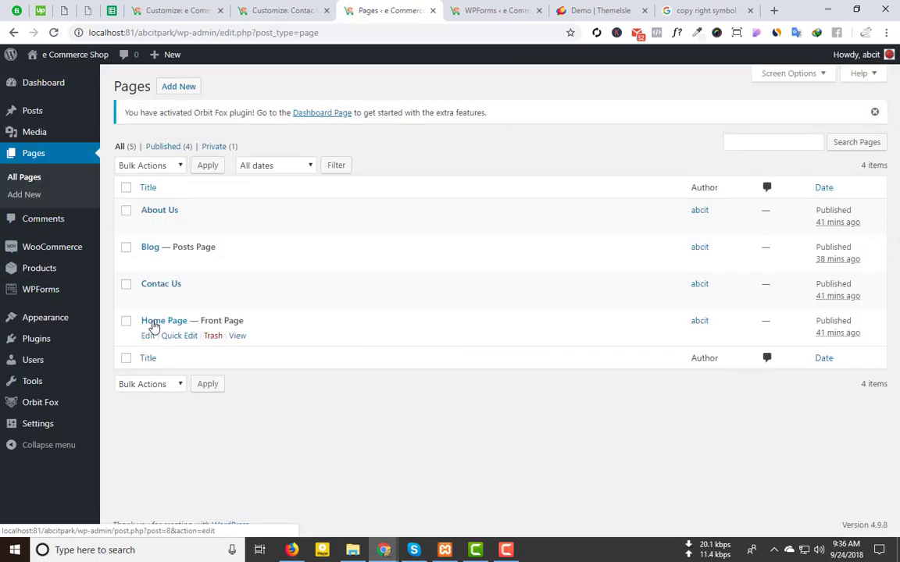
click(150, 300)
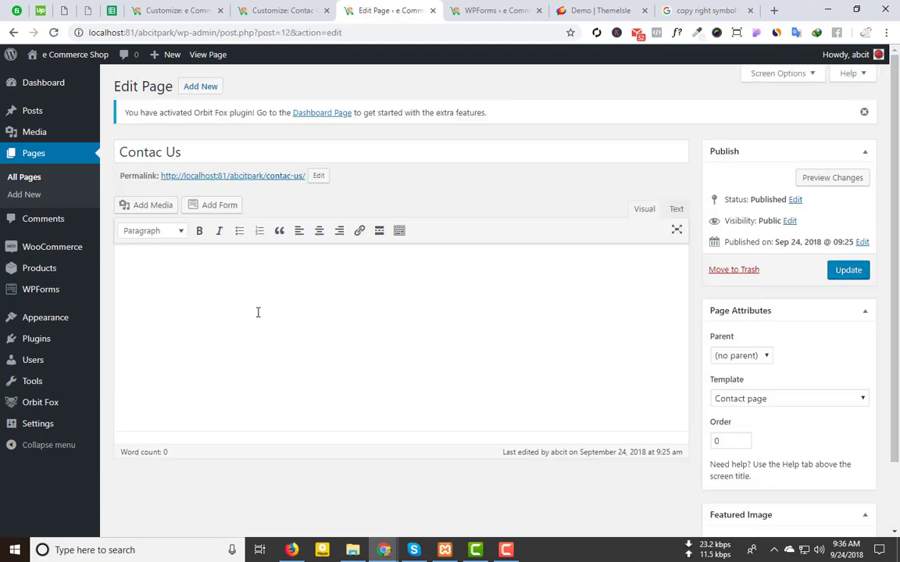
Step: Paste the three Lorem ipsum paragraphs, update the page and publish the Contact customizer
text(Lorem ipsum dolor sit amet, consectetur adipiscing elit. Quisque pharetra odio quis varius maximus. Donec quis volutpat urna. Ut feugiat dolor eu velit luctus, sed viverra lectus malesuada. Proin vel feugiat justo, a feugiat justo. Nulla lacus elit, blandit ut vestibulum ac, pharetra et tellus. Duis tristique massa id dolor aliquam posuere. Sed est magna, facilisis in egestas ut, euismod eu ipsum. Vivamus at odio metus. In sit amet placerat quam.  Vestibulum eget dictum lacus. Proin fermentum, dui a malesuada maximus, ipsum nibh feugiat nulla, vitae congue lorem augue sit amet massa. Maecenas quis velit eu justo accumsan aliquam. Mauris gravida justo vehicula porttitor eleifend. Aenean leo nisl, condimentum eu consectetur sit amet, tristique sed eros. Aliquam sit amet velit est. Aenean eleifend erat sem, sit amet euismod metus ultricies ut. Fusce efficitur, massa finibus fermentum maximus, lectus lorem accumsan ipsum, non fringilla sem mauris ac est. Aenean blandit arcu et diam gravida, non efficitur nibh placerat. Vestibulum venenatis dictum mollis. Duis purus odio, accumsan eget fermentum eu, suscipit a nulla. Sed ex eros, rutrum vitae mollis et, lobortis vel dui.  Ut finibus ac turpis malesuada tempus. Sed aliquam erat ut ex egestas dignissim nec et eros. Proin quis blandit mi. Sed imperdiet, metus at euismod vehicula, erat ipsum placerat mi, a elementum elit lectus at est. Suspendisse vestibulum nibh vel mauris facilisis vulputate. Sed facilisis urna cursus auctor fringilla. Nullam in pulvinar nibh. Vivamus et nibh enim. Proin eleifend posuere nunc eget malesuada. Phasellus ac ligula iaculis, sodales felis non, laoreet turpis.)
click(845, 273)
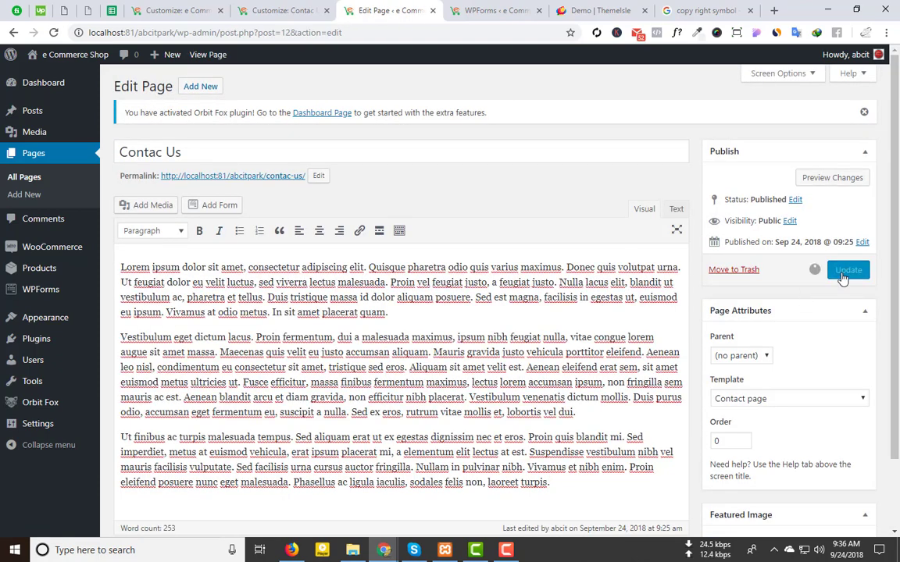
click(281, 10)
click(138, 60)
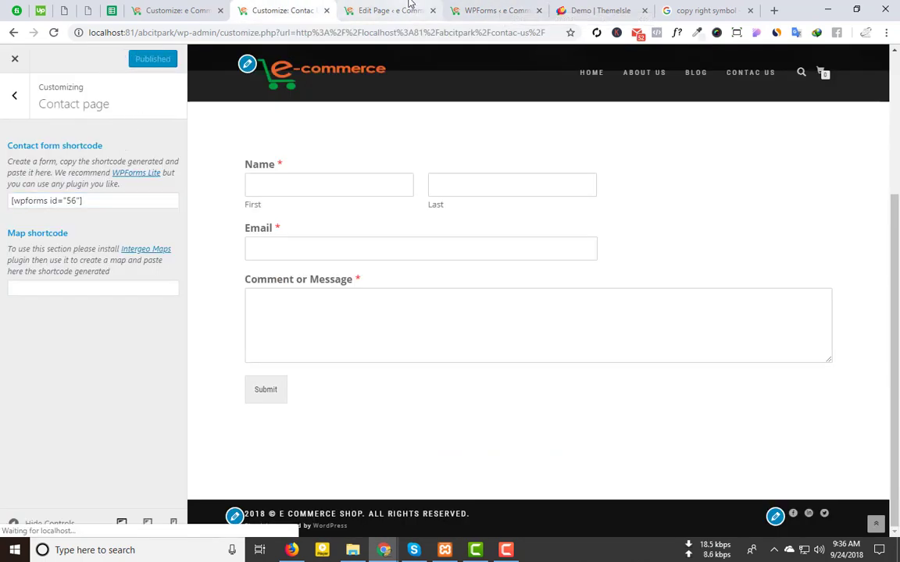
Step: Preview the Contac Us page and scroll through its Lorem ipsum text
click(757, 75)
scroll(453, 258, down, 3)
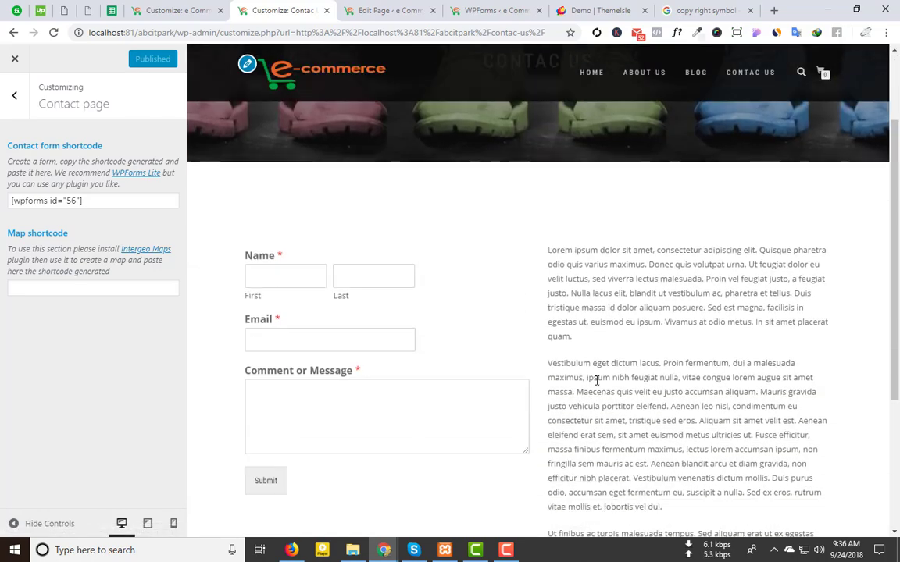
scroll(612, 181, up, 2)
scroll(660, 391, down, 1)
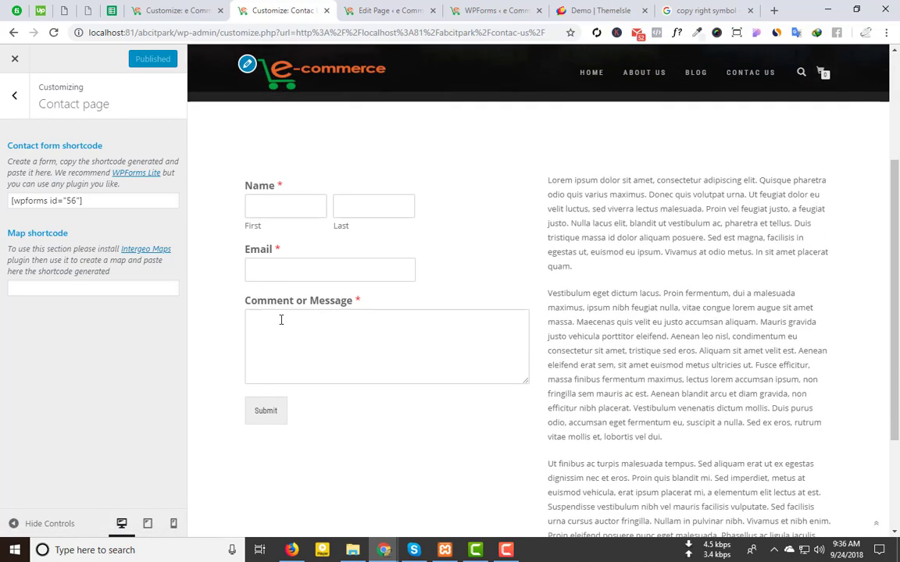
scroll(547, 399, down, 2)
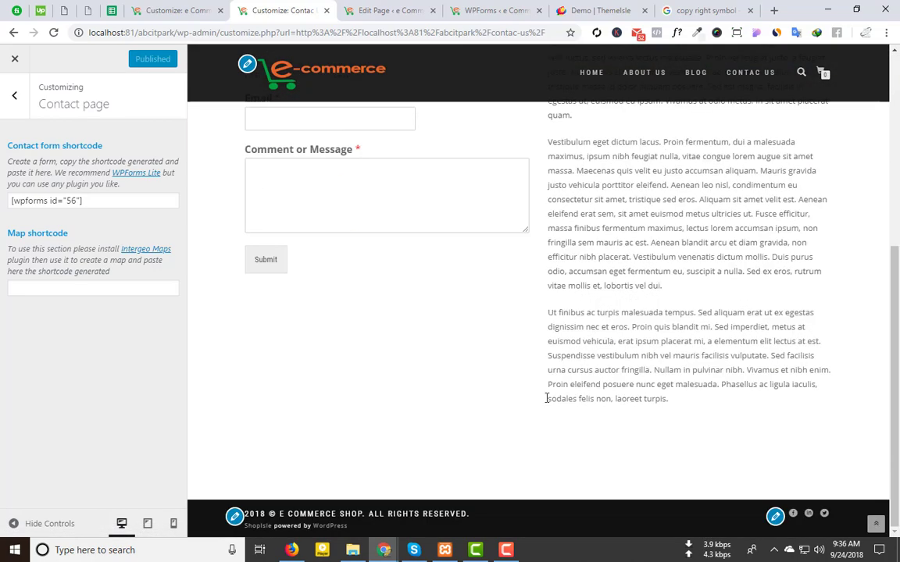
scroll(761, 384, up, 2)
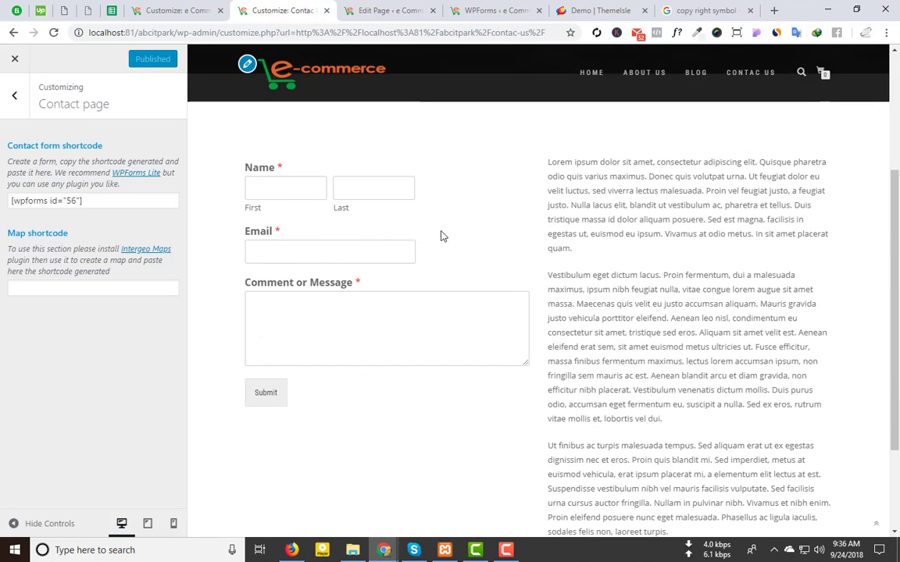
Step: Delete all text from the Contac Us page and update it as an empty page
click(391, 10)
key(ctrl+a)
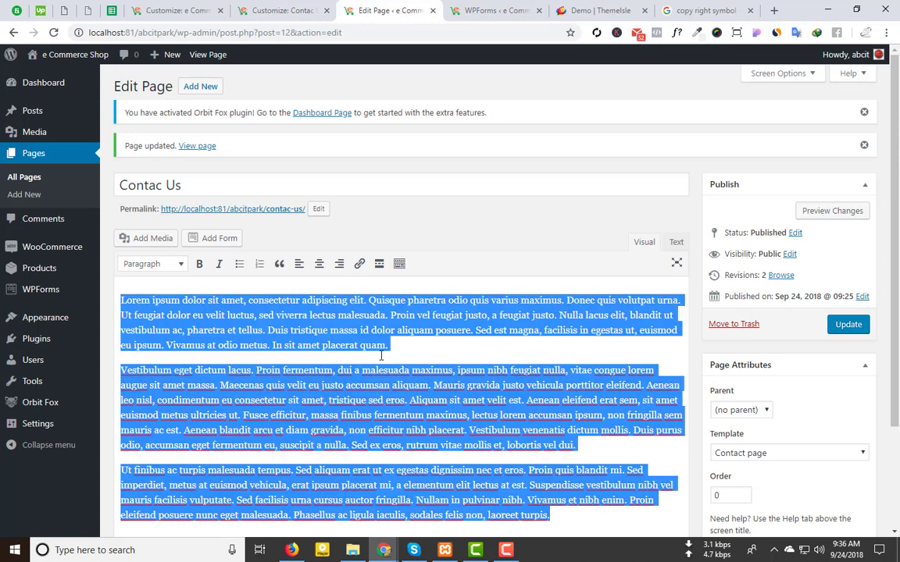
key(BackSpace)
click(843, 327)
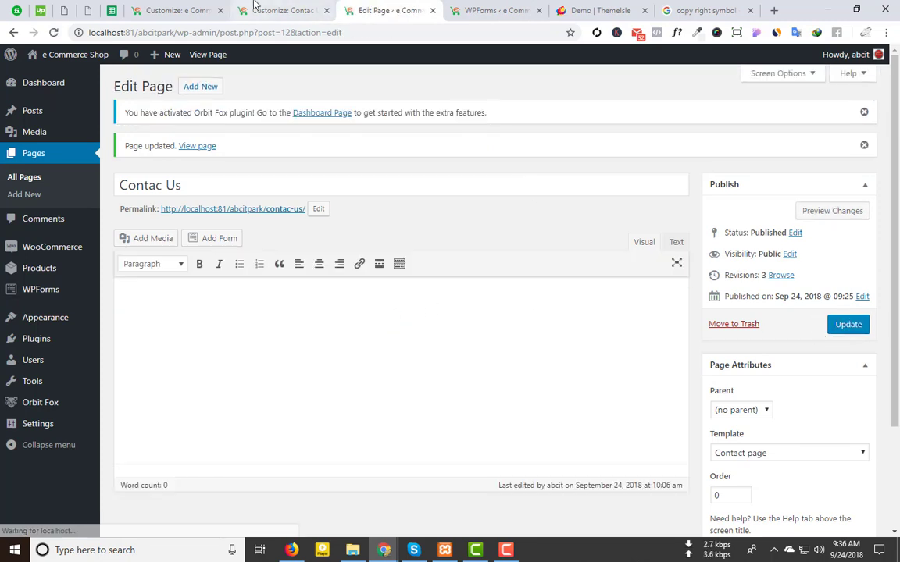
click(300, 11)
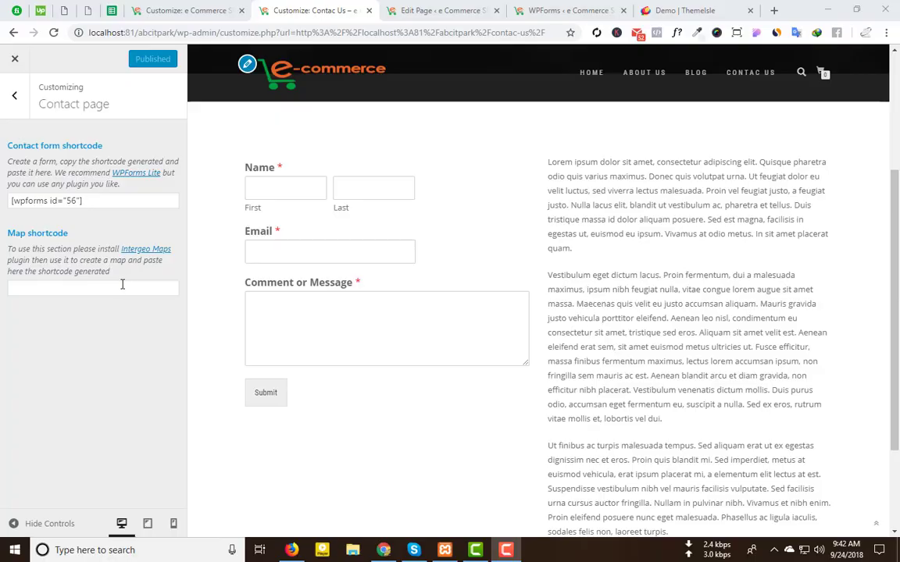
Step: Open the Intergeo Maps plugin page in a new tab and copy the name 'Google Maps Plugin by Intergeo'
click(122, 286)
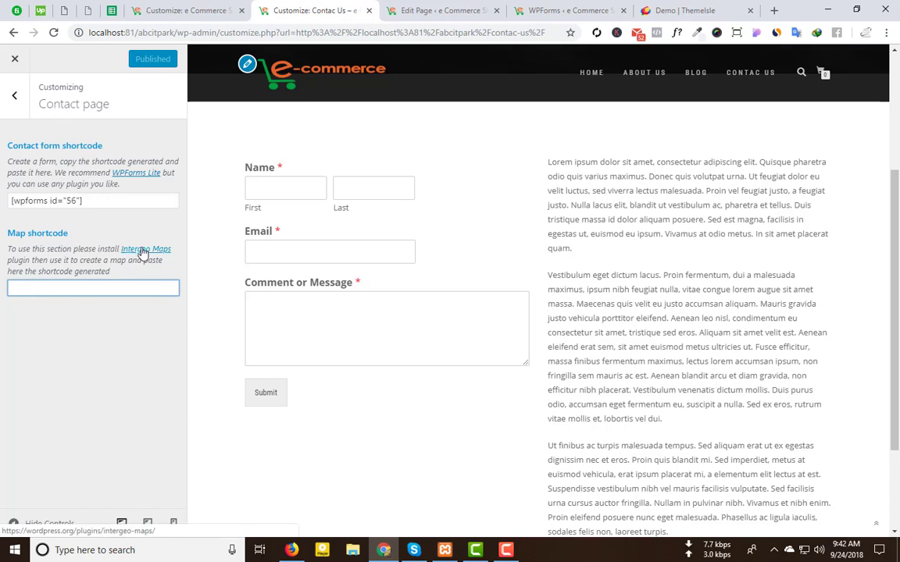
middle_click(141, 250)
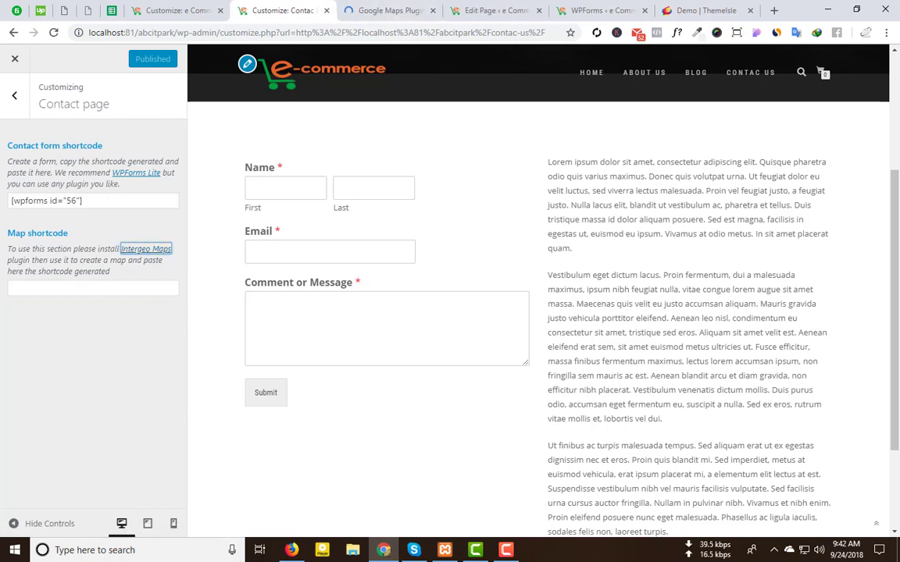
click(384, 9)
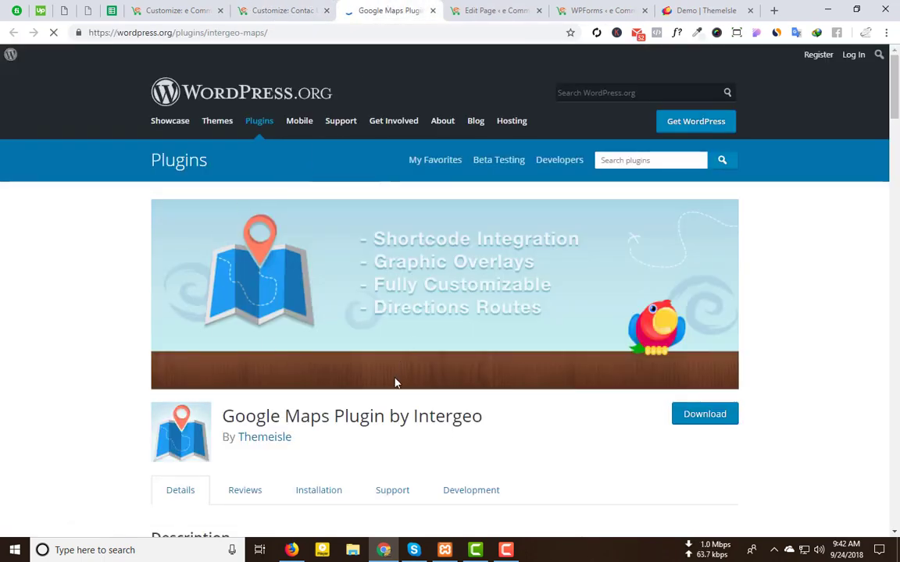
scroll(394, 382, down, 1)
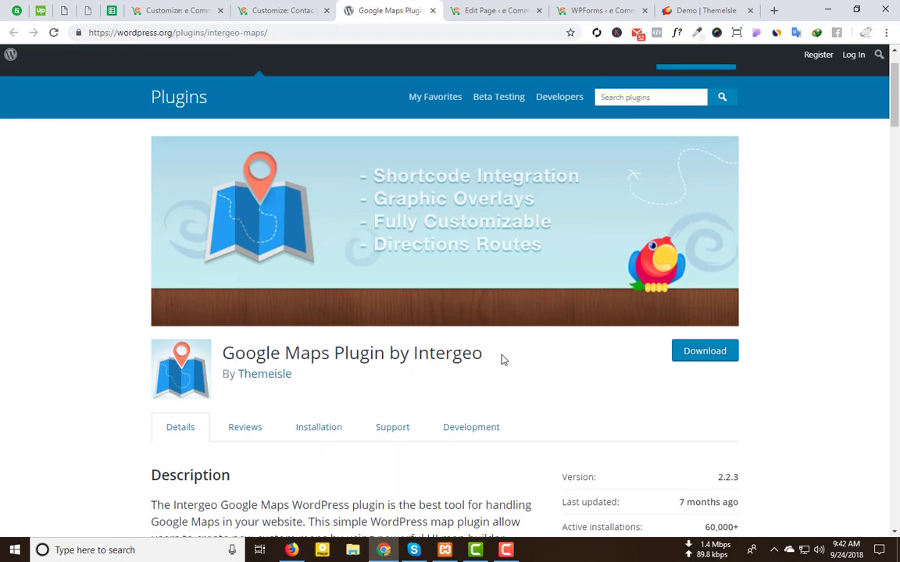
drag(503, 360, 224, 352)
key(ctrl+c)
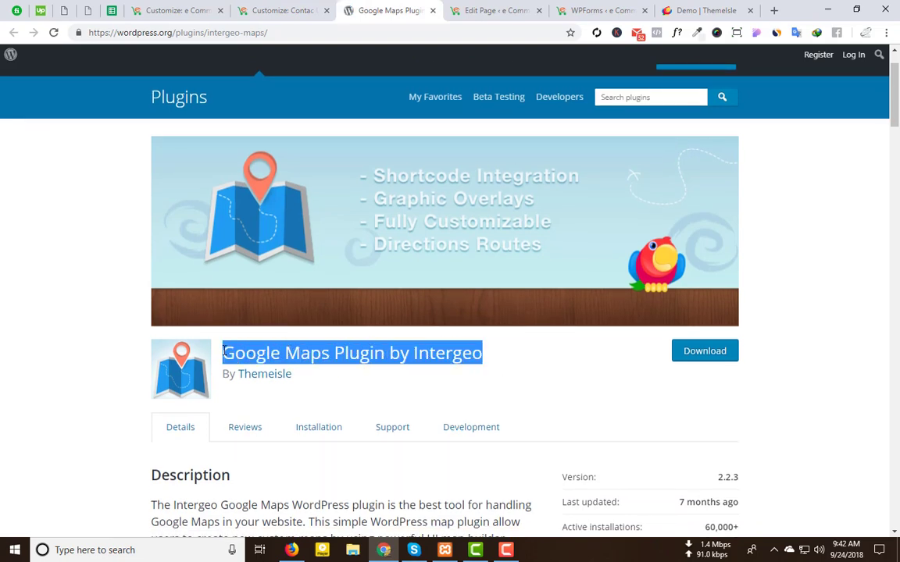
click(243, 8)
click(199, 6)
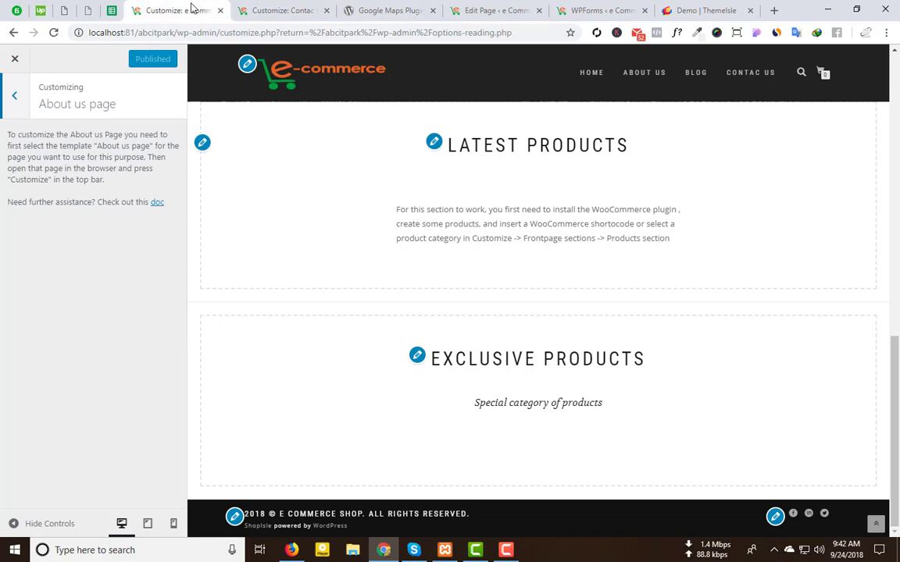
click(497, 11)
Step: Search Plugins > Add New for the pasted Google Maps Plugin by Intergeo, then install and activate it
click(589, 10)
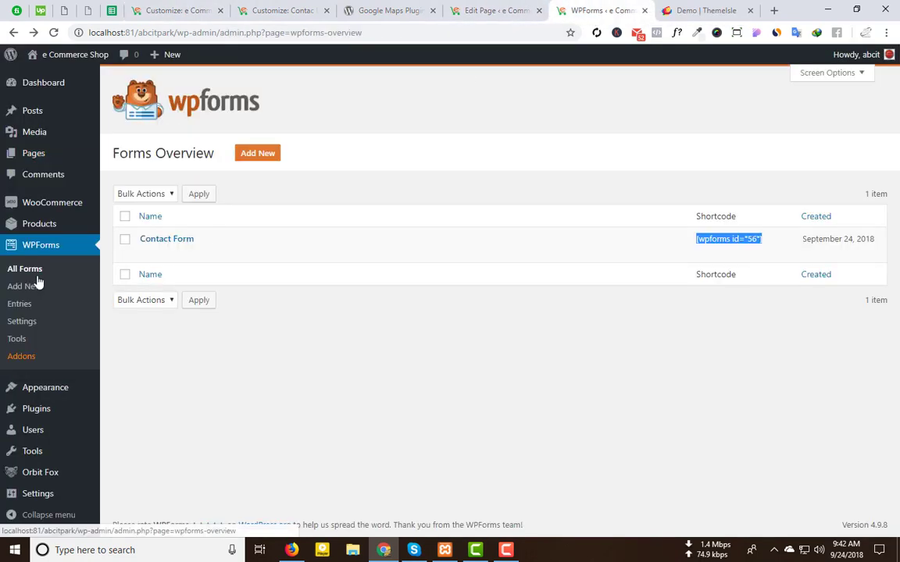
click(133, 431)
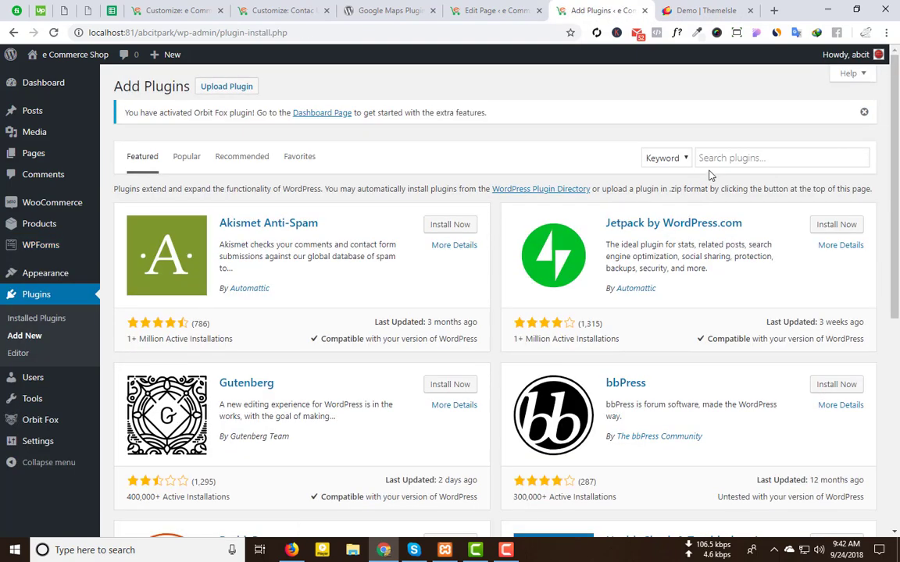
click(699, 157)
key(ctrl+v)
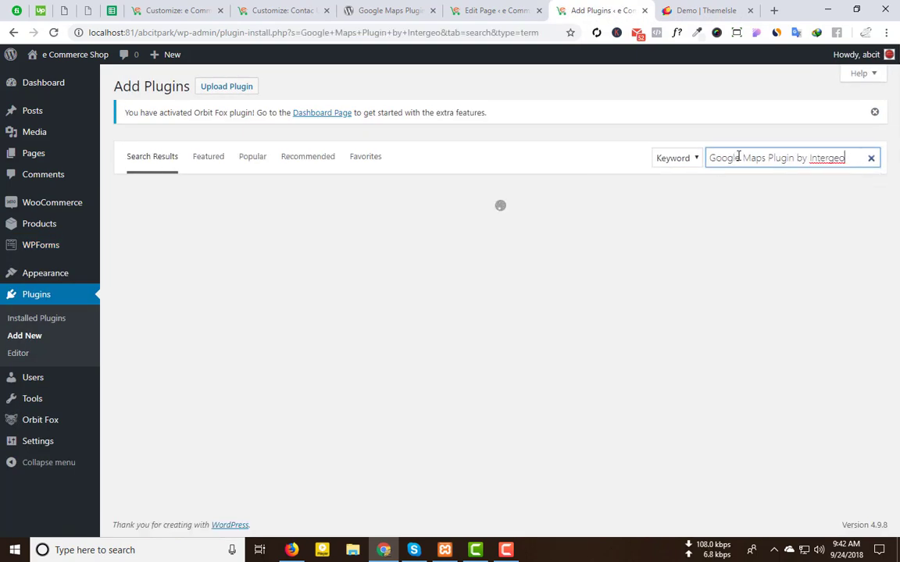
click(440, 223)
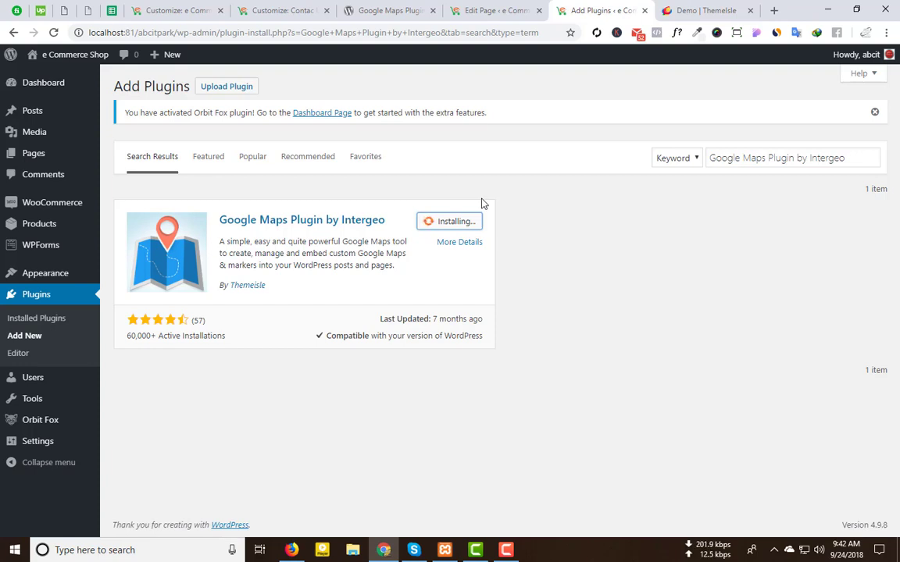
click(462, 223)
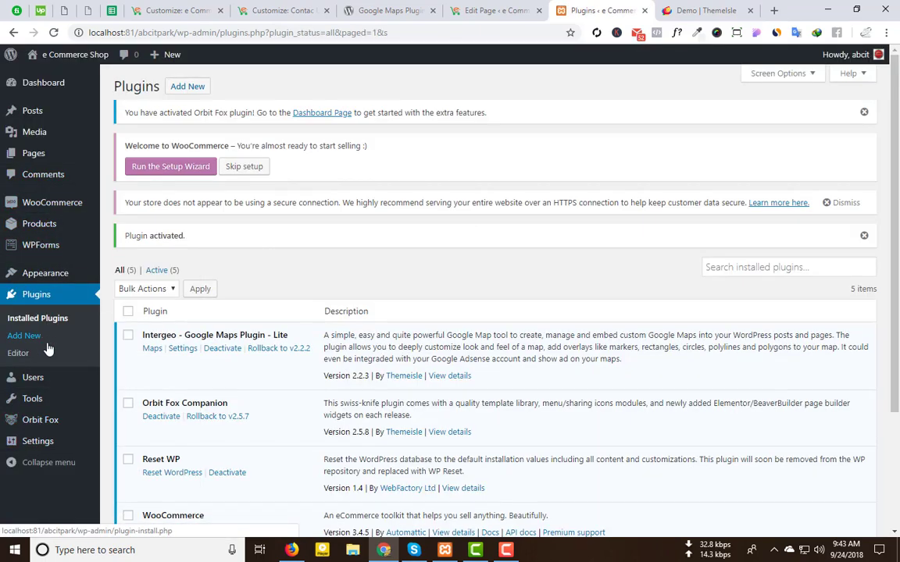
Step: Open the Intergeo Maps page from the Settings menu
mouse_move(41, 376)
mouse_move(35, 399)
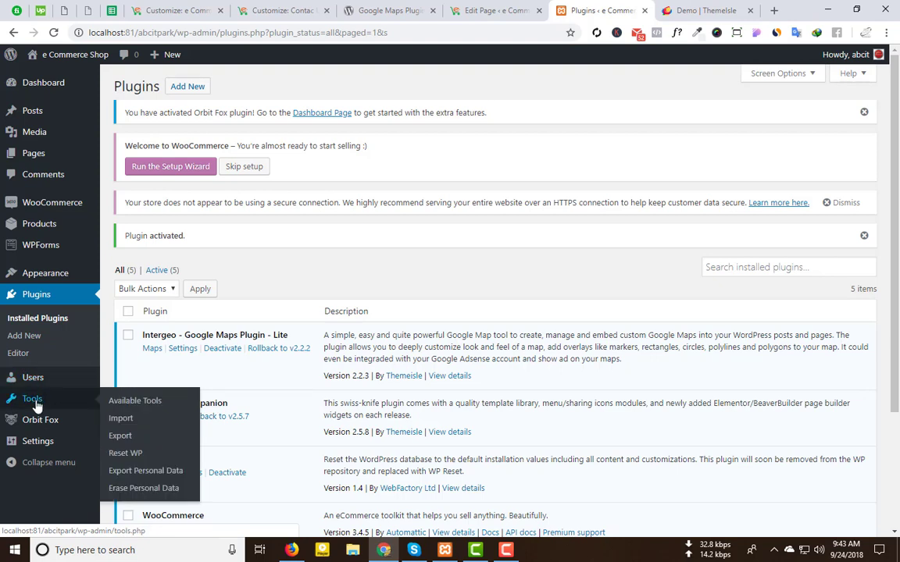
mouse_move(45, 445)
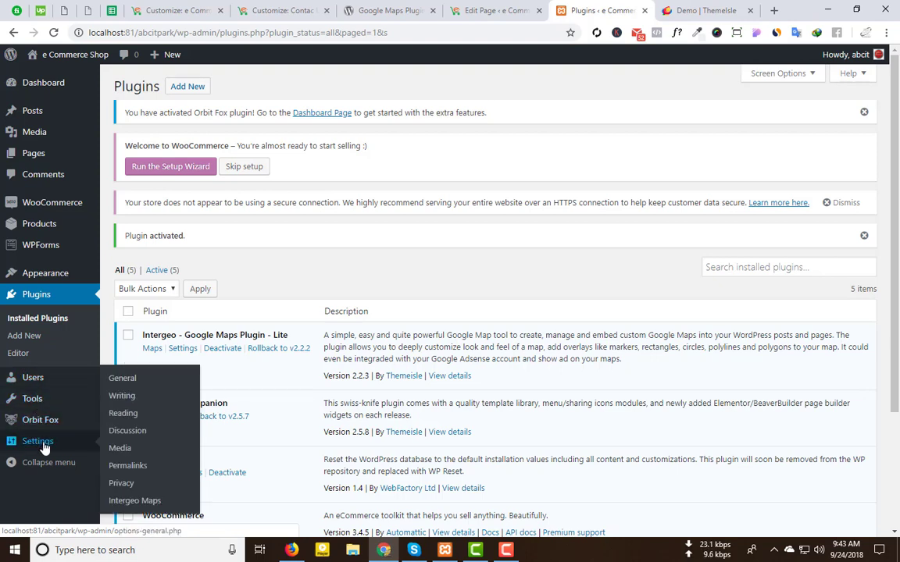
click(138, 502)
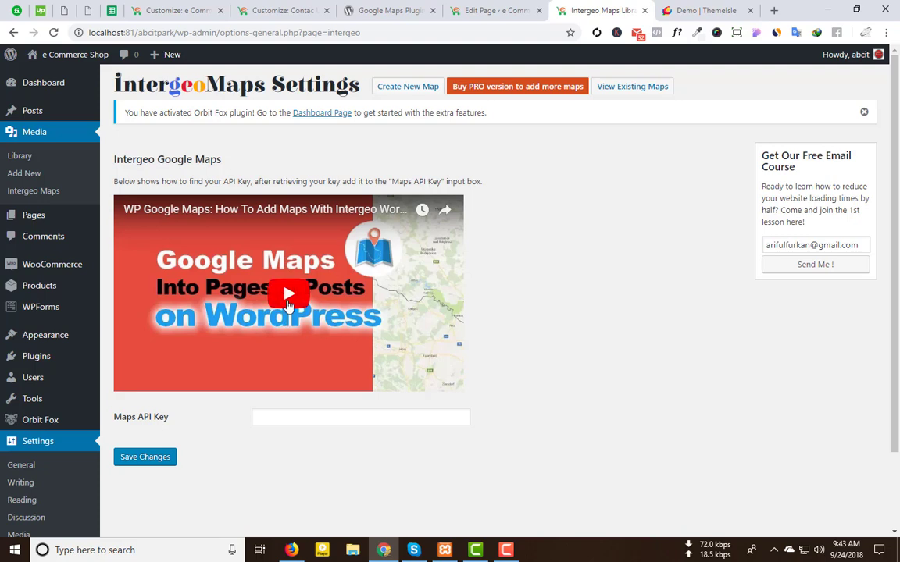
Step: Play and pause the API key tutorial video, select the API Key field, then choose Create New Map
click(286, 295)
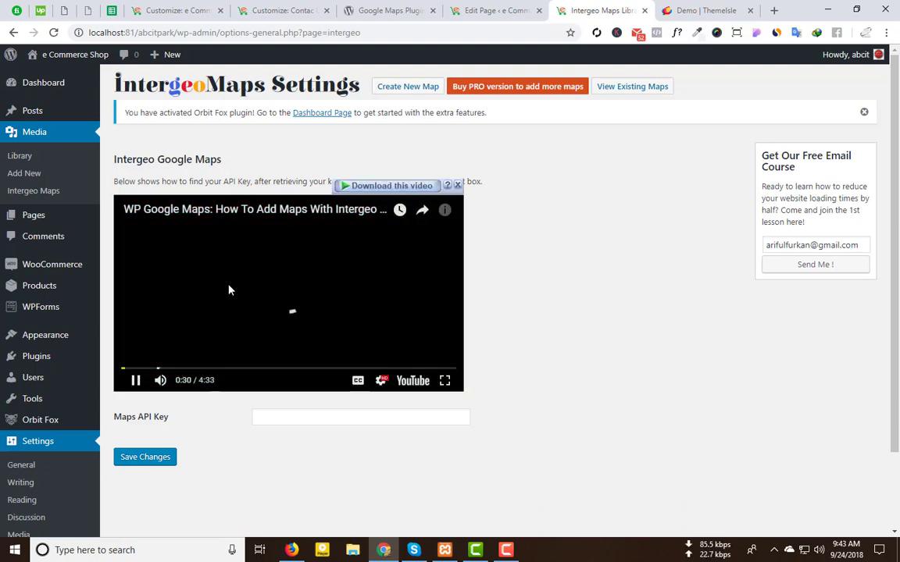
click(229, 290)
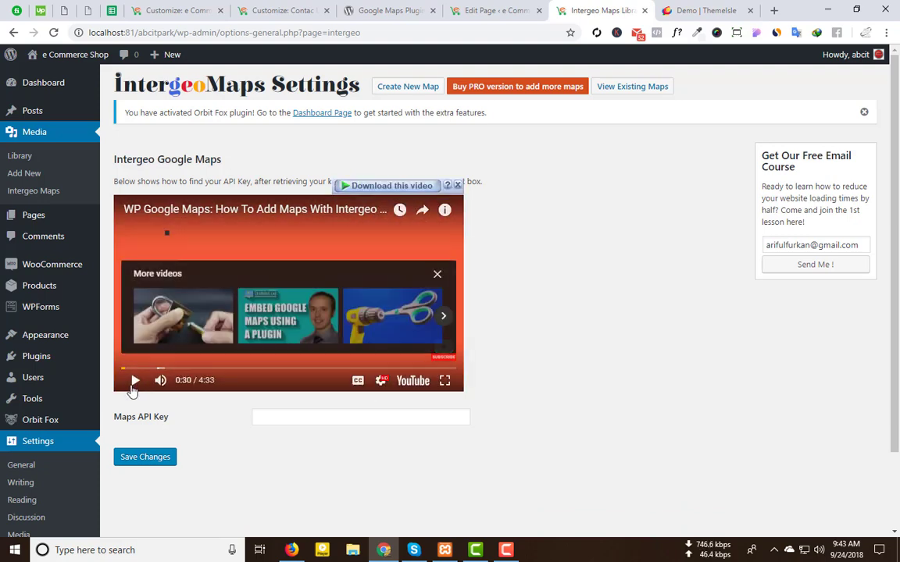
click(135, 382)
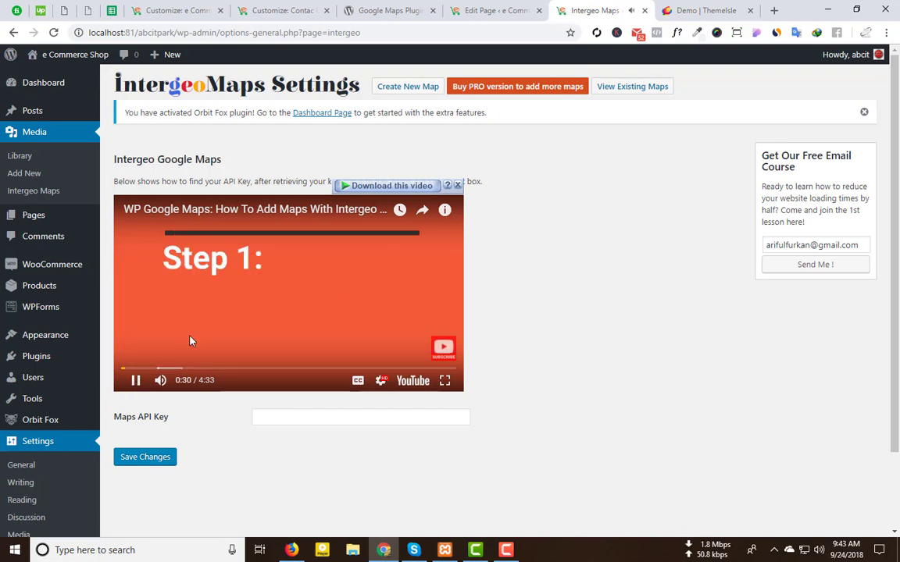
click(135, 382)
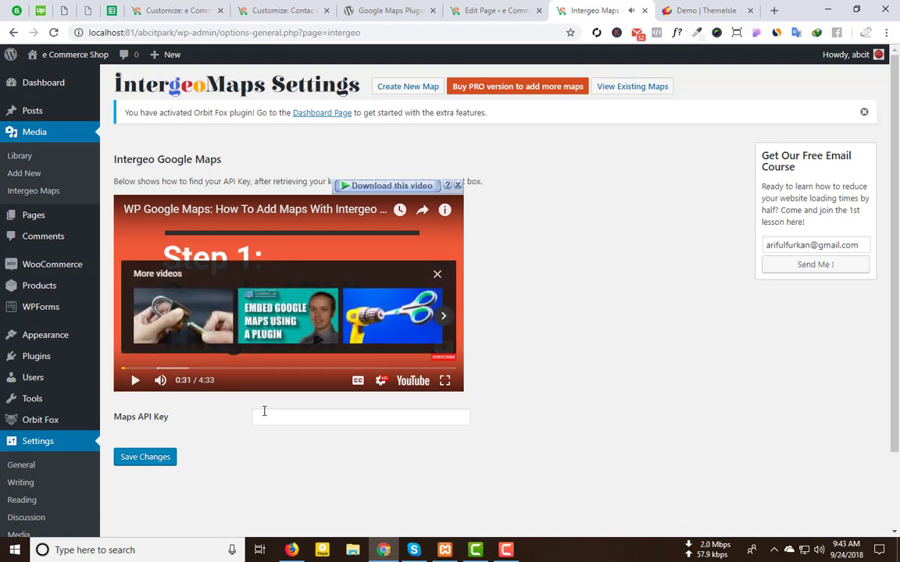
click(284, 414)
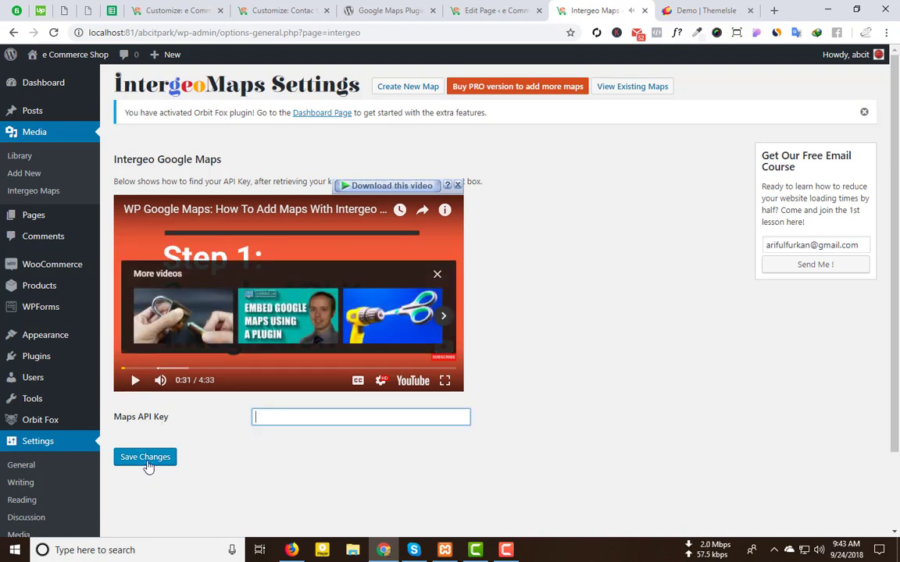
click(420, 91)
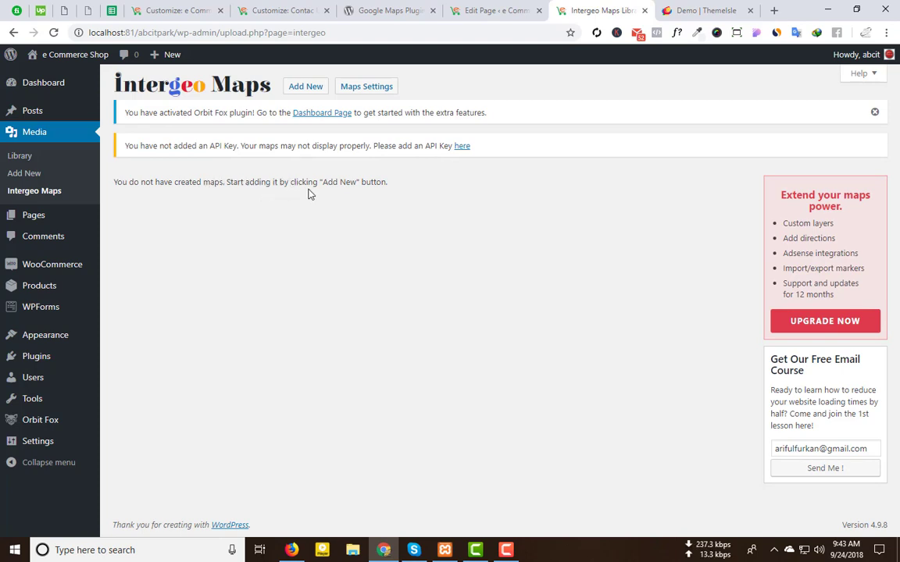
Step: Start a new map and dismiss the Google Maps loading warning
click(303, 87)
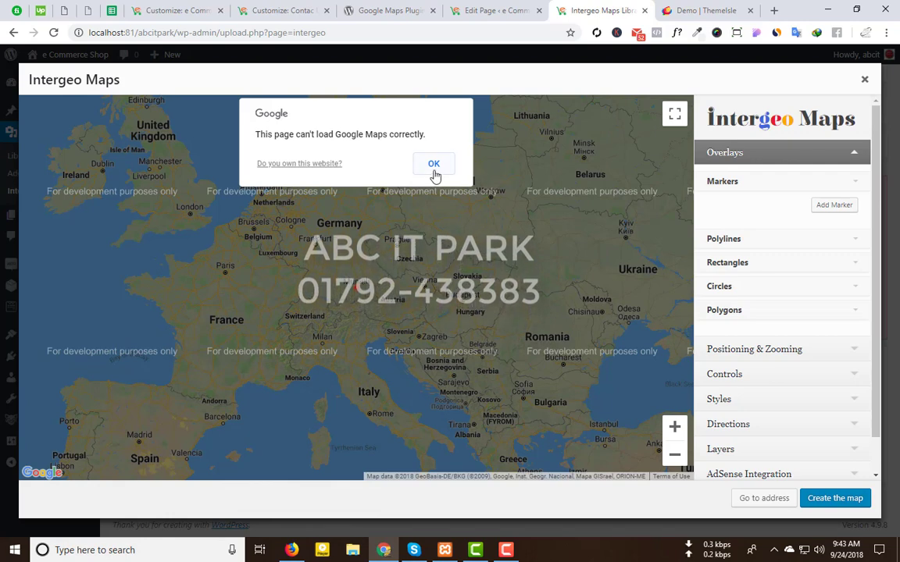
click(433, 165)
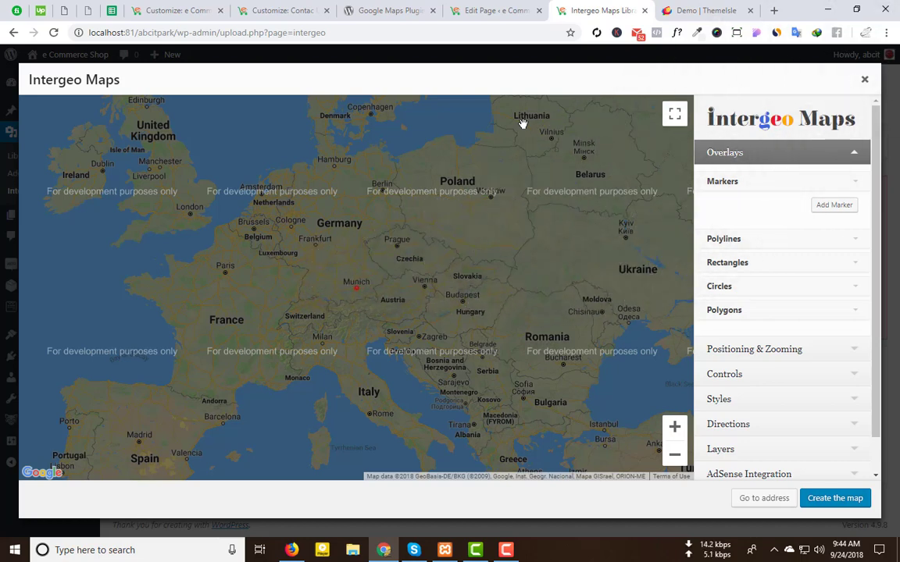
scroll(791, 256, down, 1)
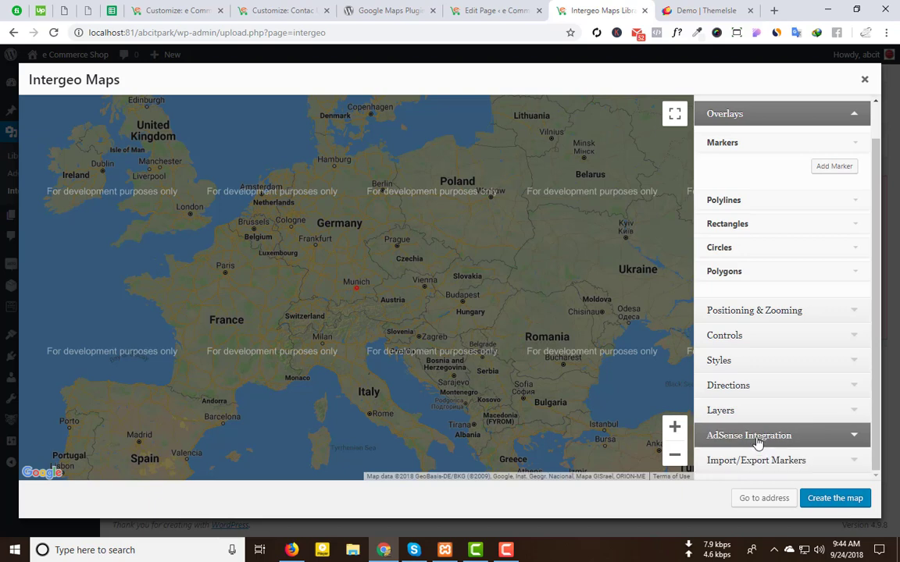
scroll(777, 241, up, 1)
Step: Collapse Markers and expand the Controls settings, checking the Street View control options
click(788, 183)
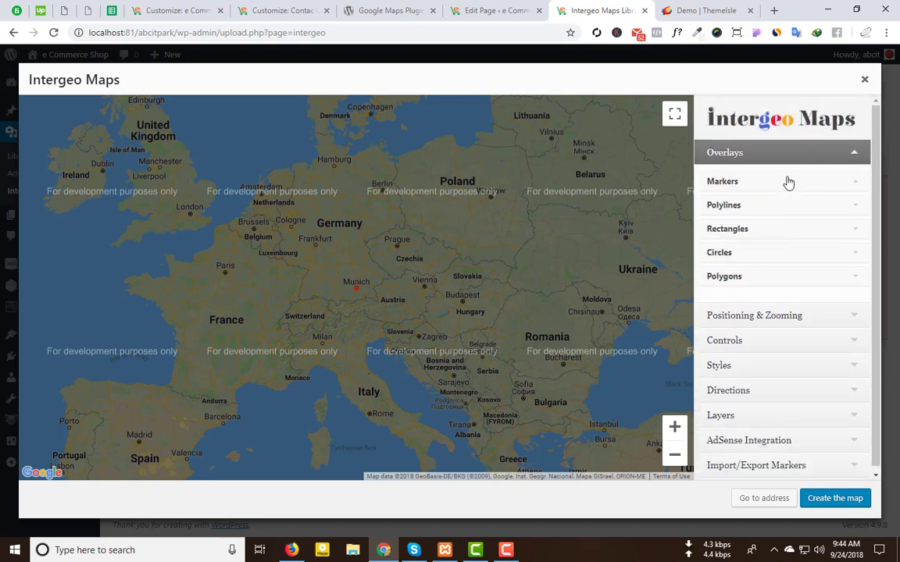
click(762, 341)
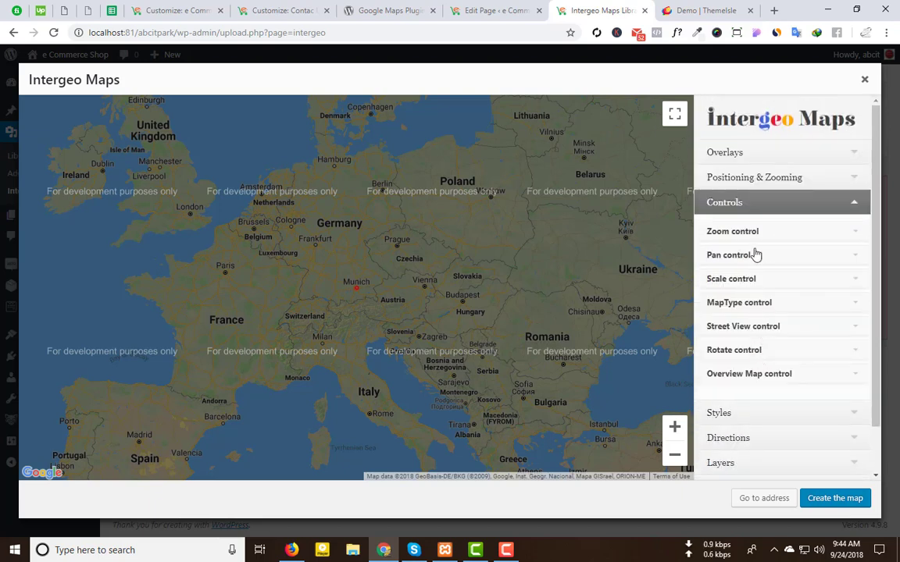
click(766, 326)
click(766, 326)
scroll(773, 407, down, 1)
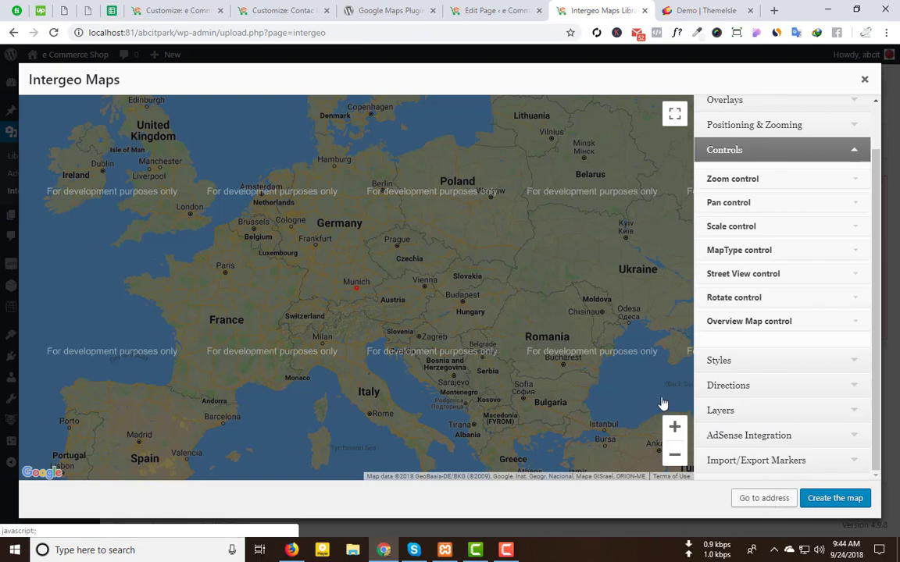
Step: Jump the map to an address starting with 'khu' and zoom around it
click(760, 499)
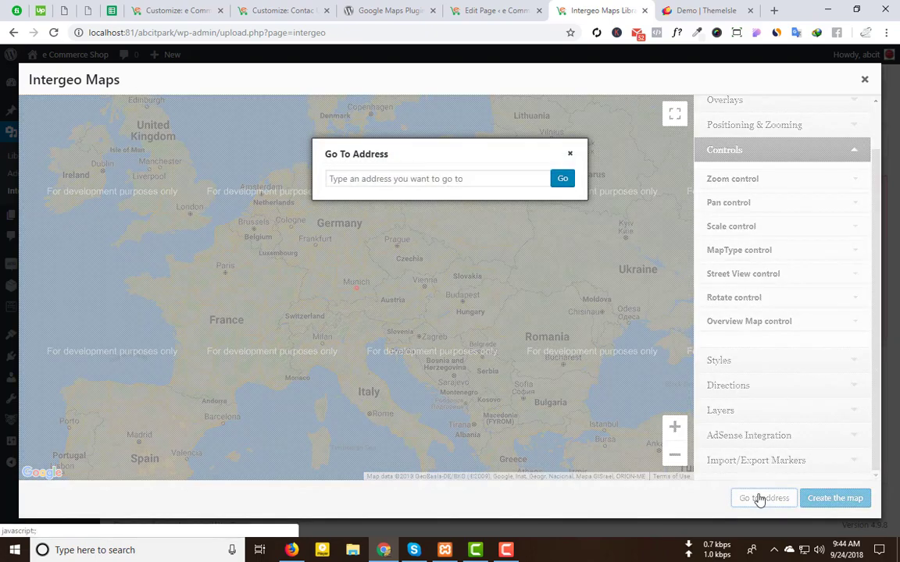
click(406, 178)
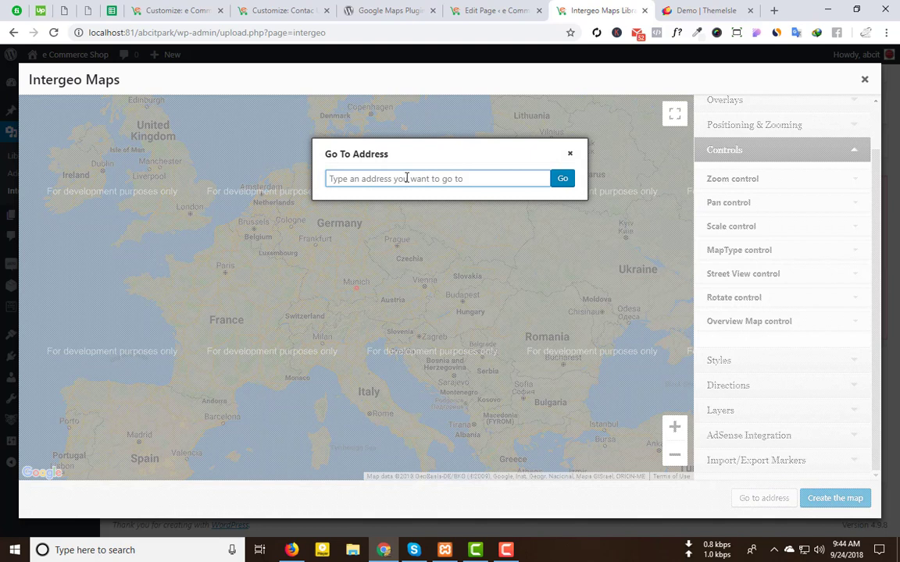
text(khulna bangladesh)
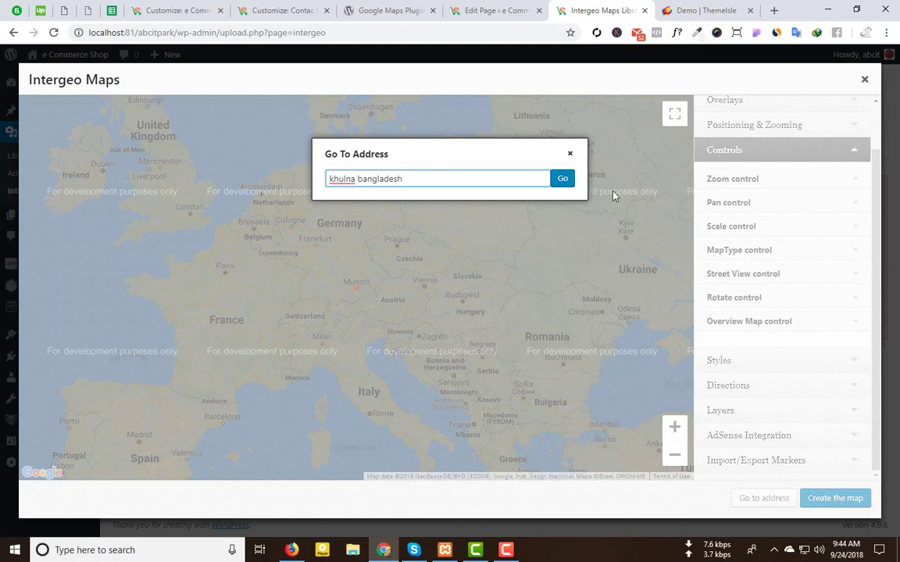
click(563, 179)
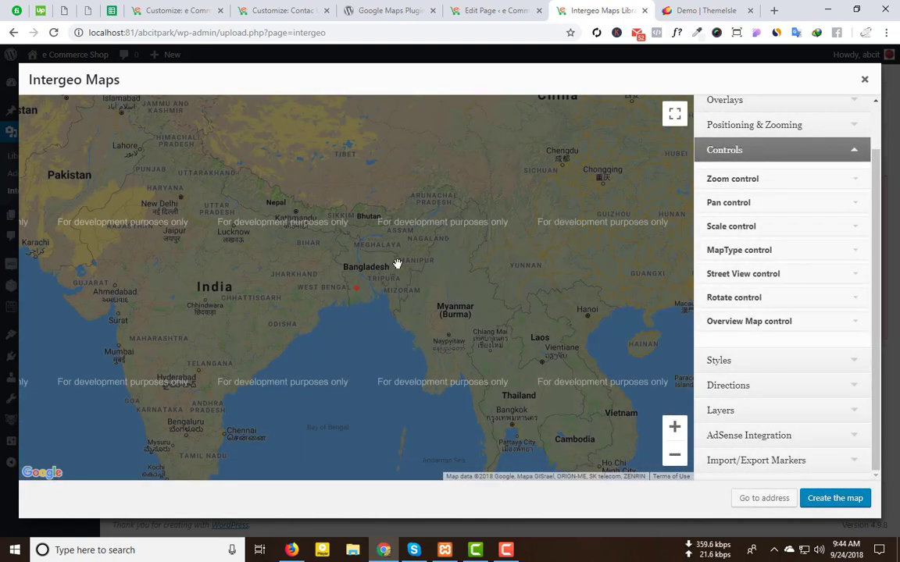
scroll(391, 285, down, 1)
scroll(391, 285, up, 3)
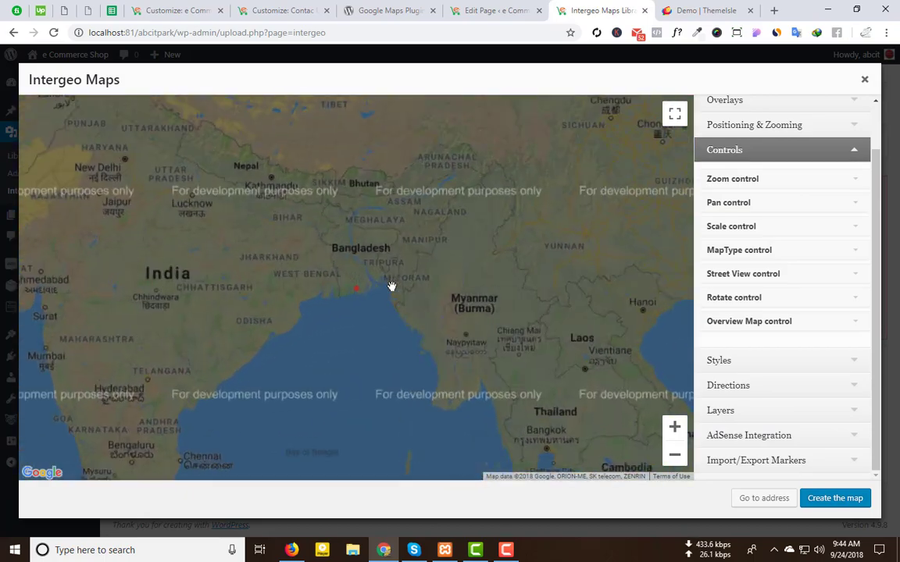
scroll(391, 286, up, 5)
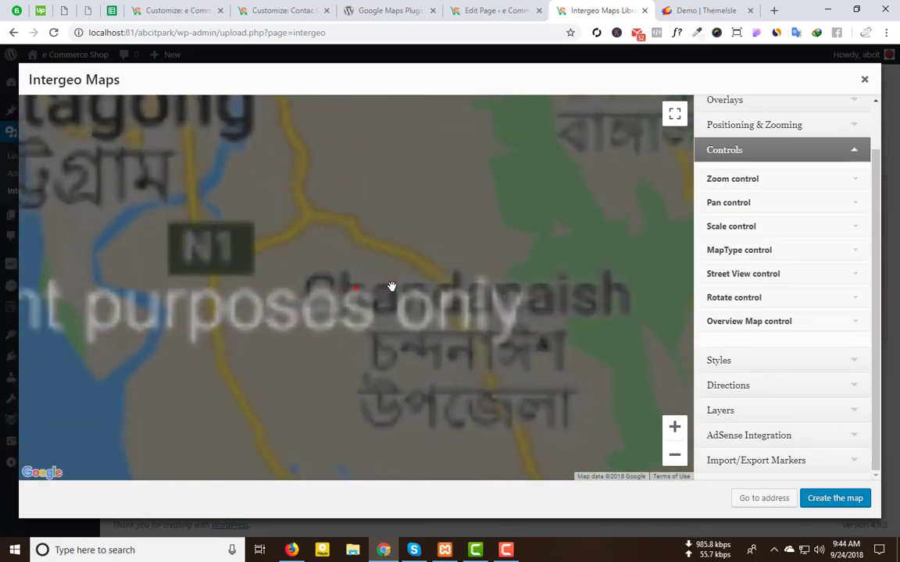
scroll(391, 288, up, 4)
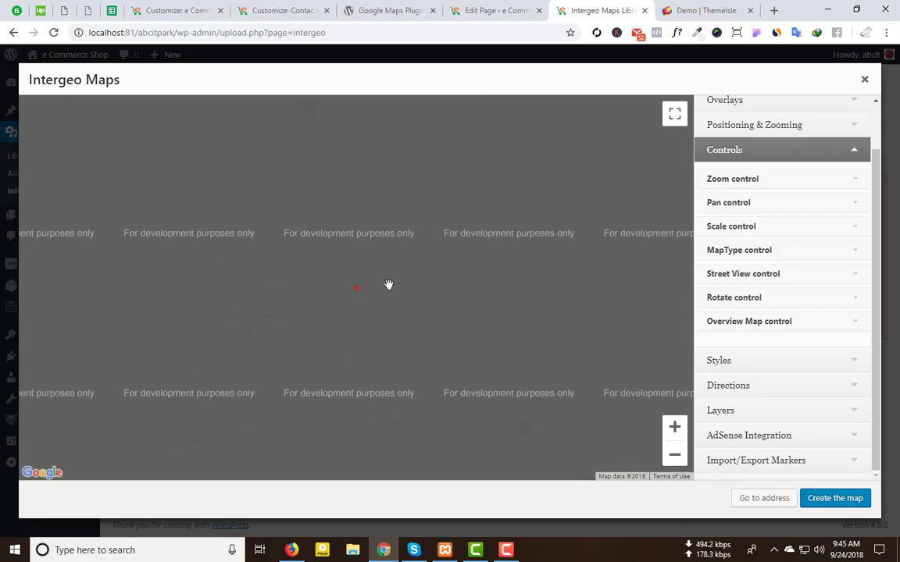
scroll(390, 289, down, 2)
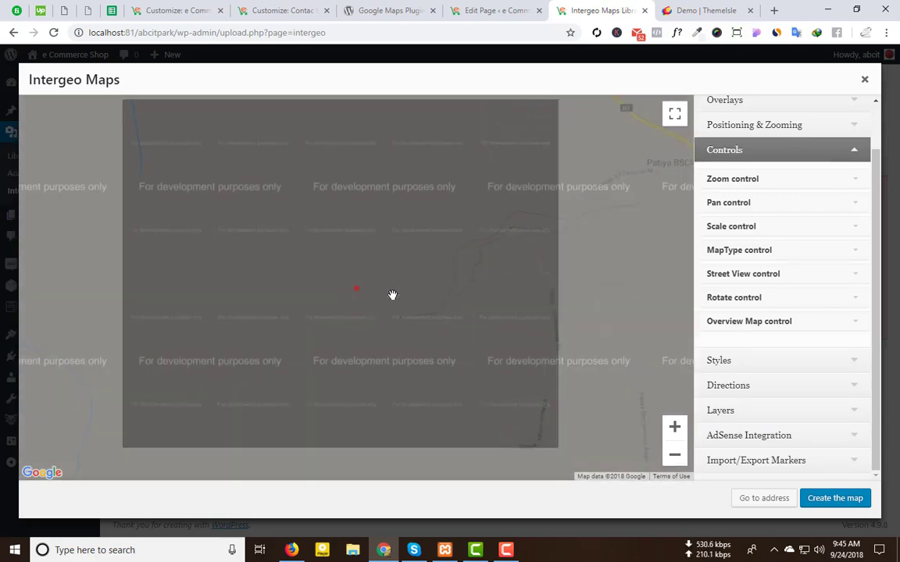
scroll(383, 238, up, 2)
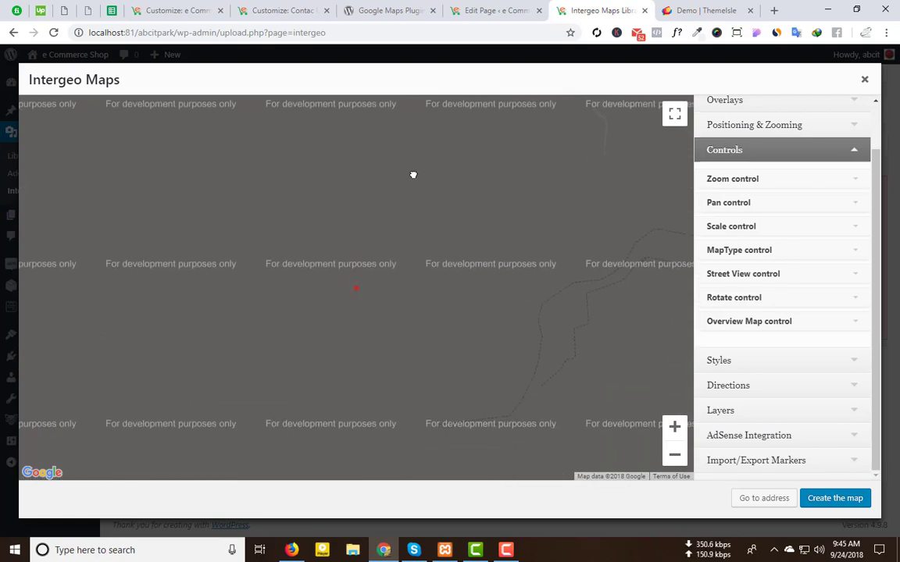
Step: Go to a Bangladesh address starting with 'bang' and pan the map to centre it
click(763, 497)
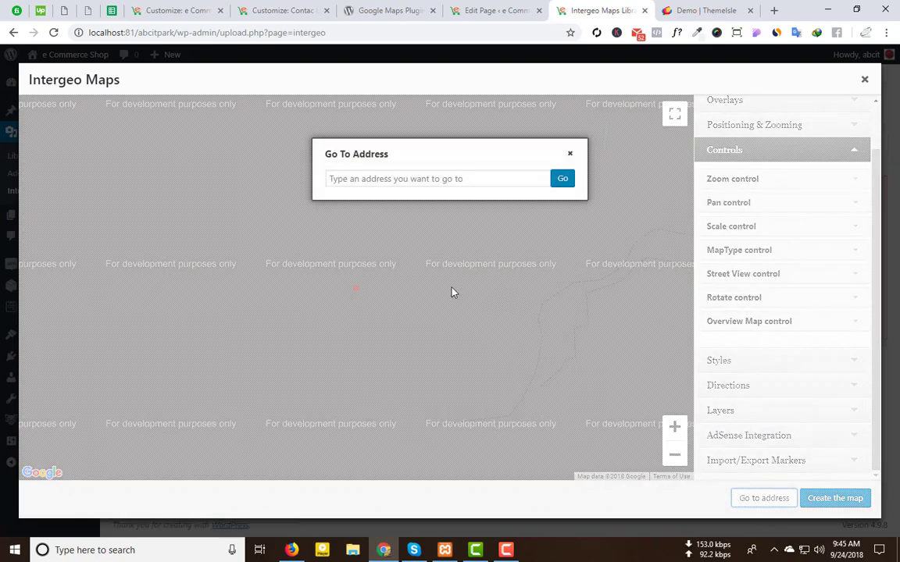
click(376, 180)
text(bangladesh)
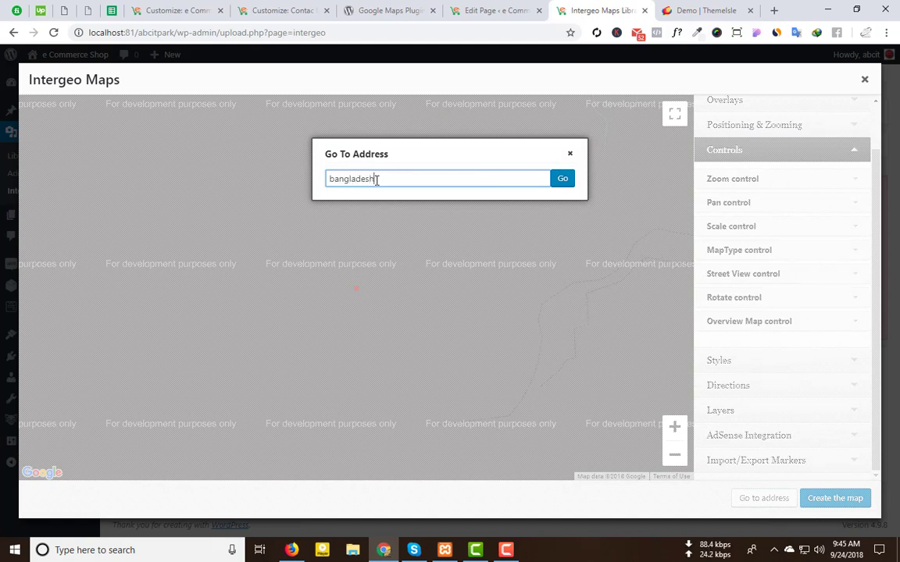
click(557, 179)
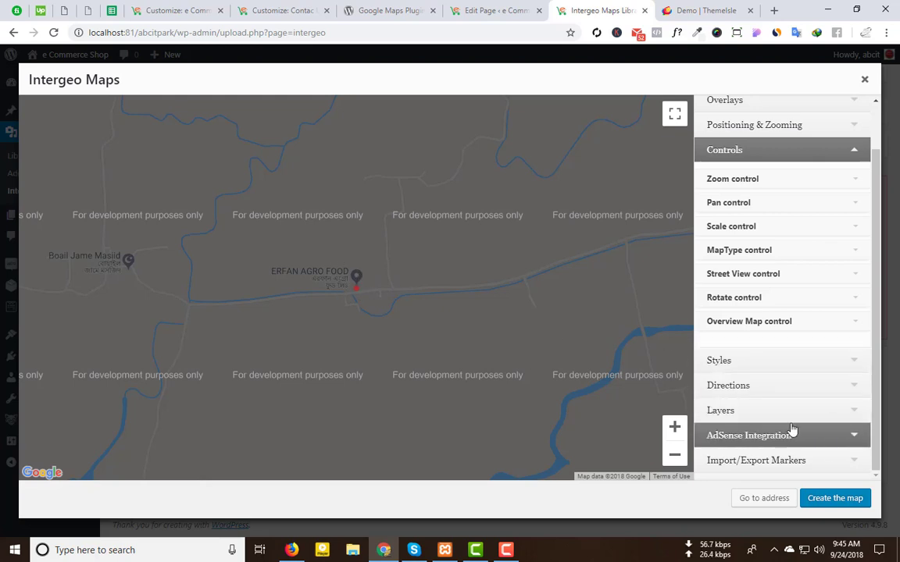
scroll(790, 305, up, 1)
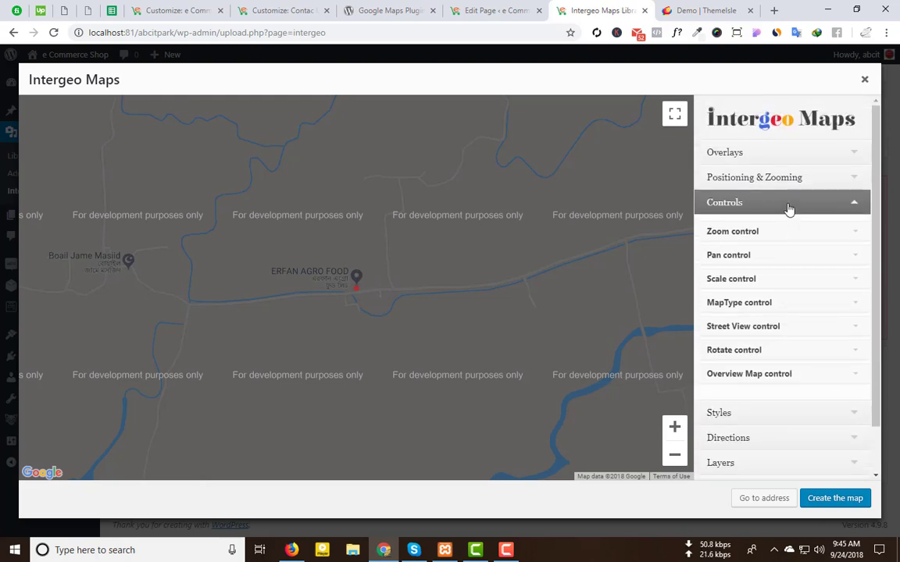
drag(349, 278, 201, 275)
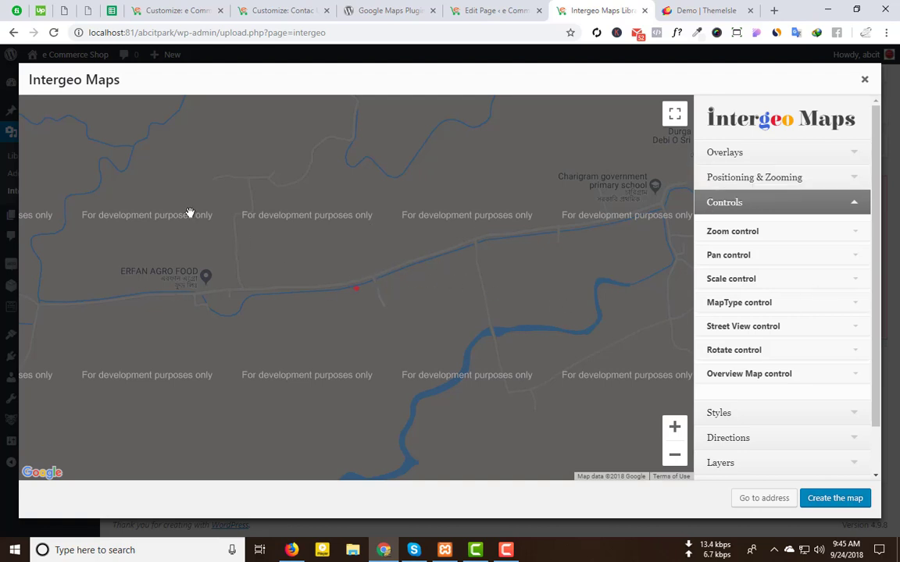
Step: Open the Positioning & Zooming initial position and zoom range settings, panning the map closer
click(791, 182)
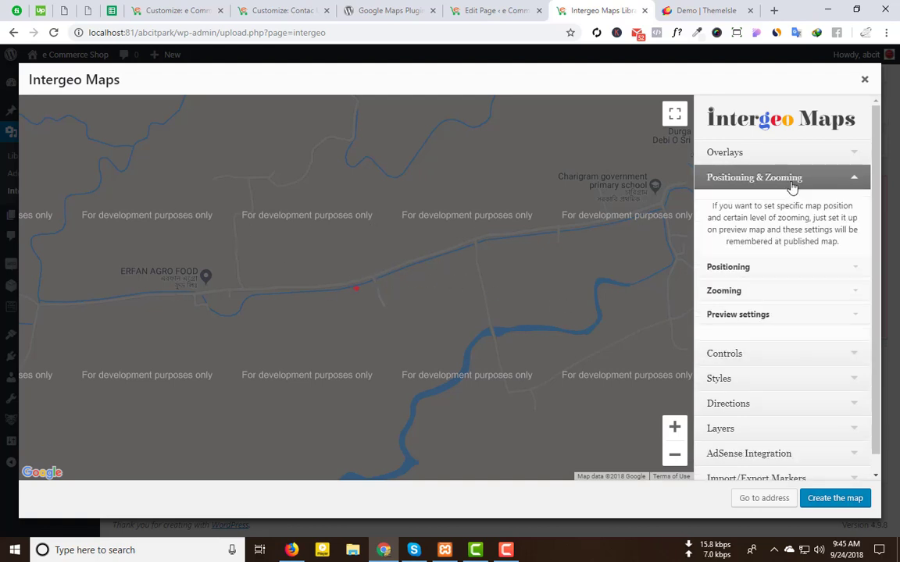
click(757, 268)
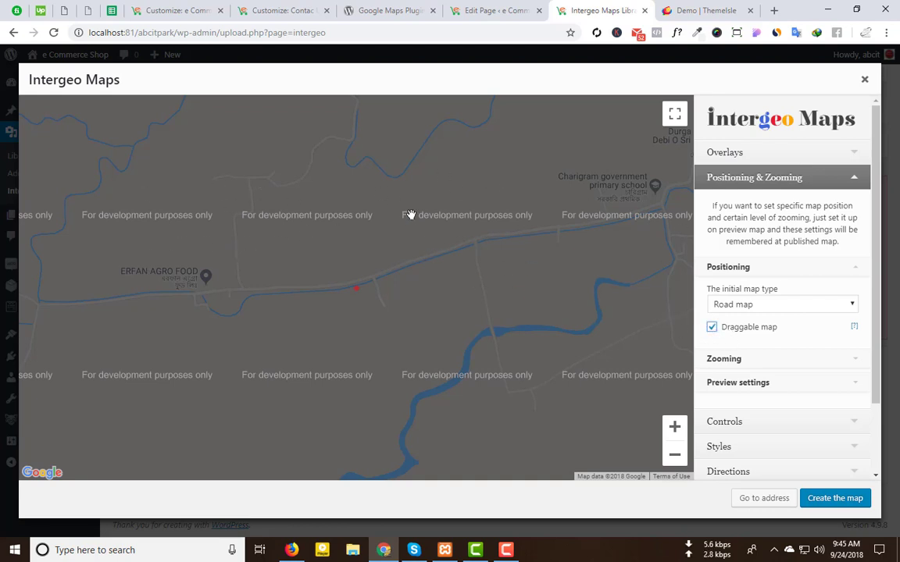
drag(411, 215, 223, 285)
click(731, 361)
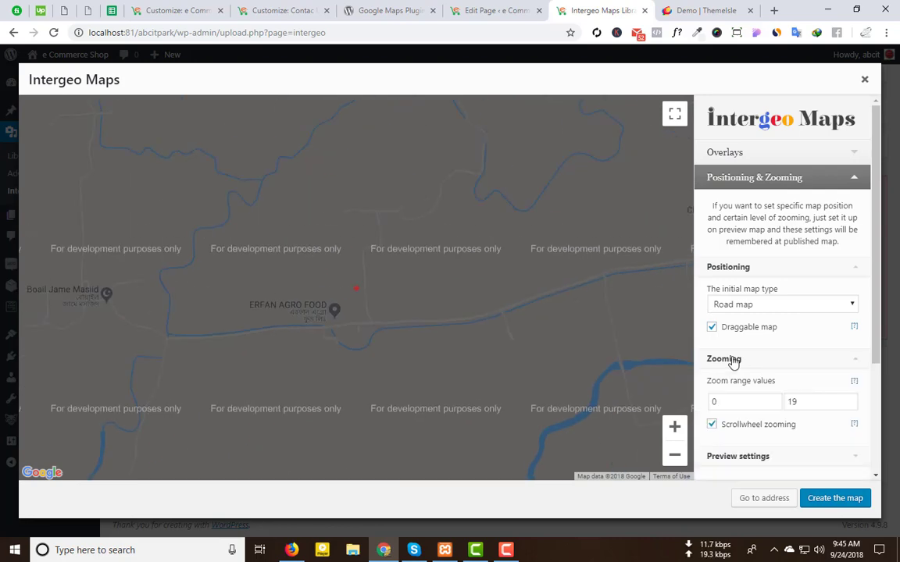
scroll(785, 390, down, 2)
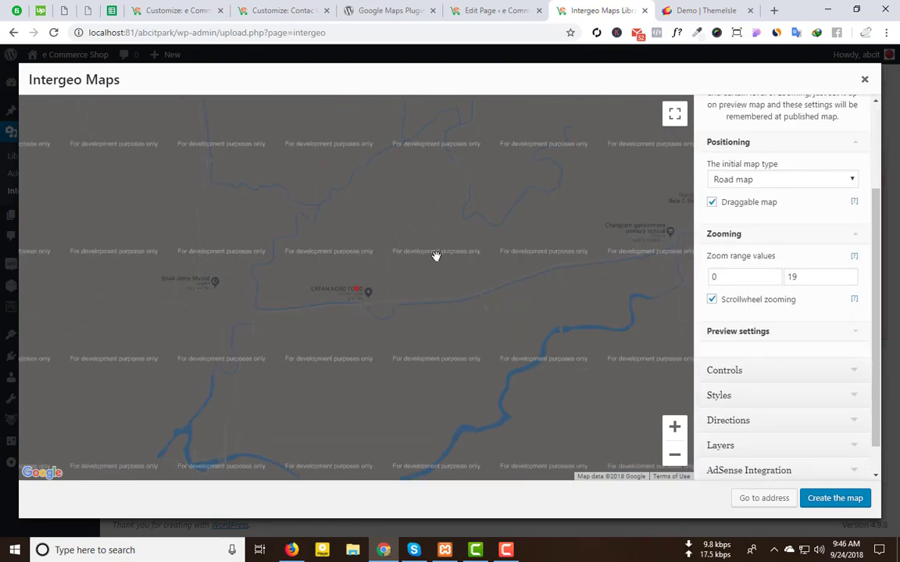
scroll(435, 256, down, 3)
scroll(436, 256, up, 5)
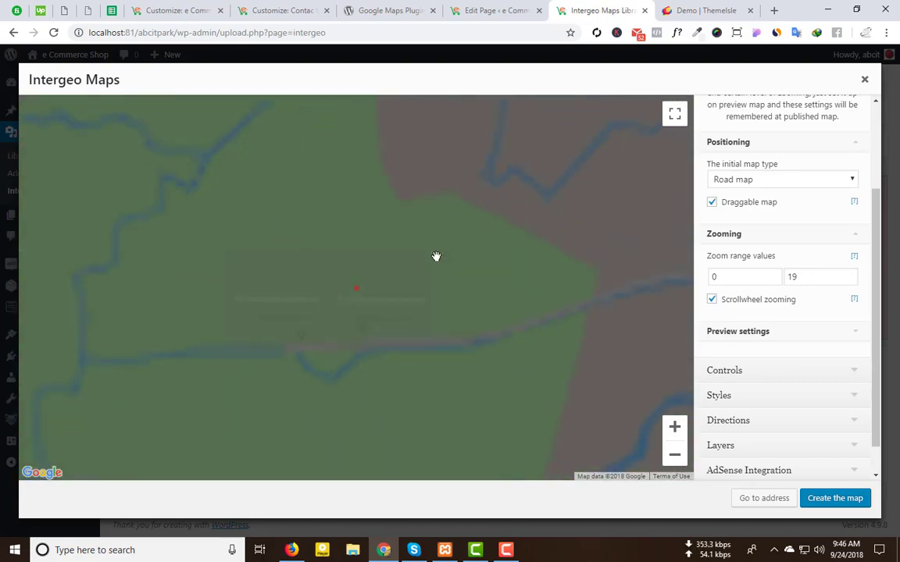
scroll(436, 256, up, 2)
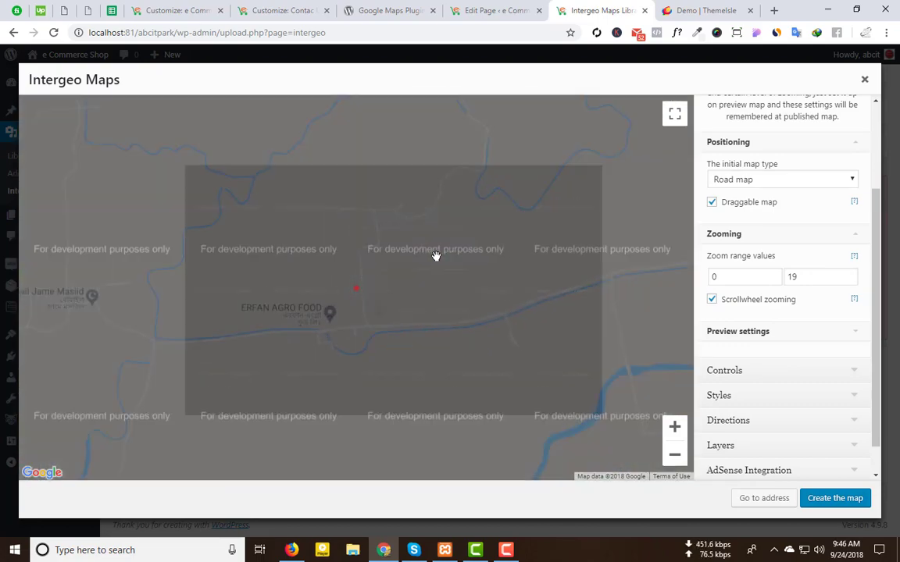
scroll(436, 257, down, 1)
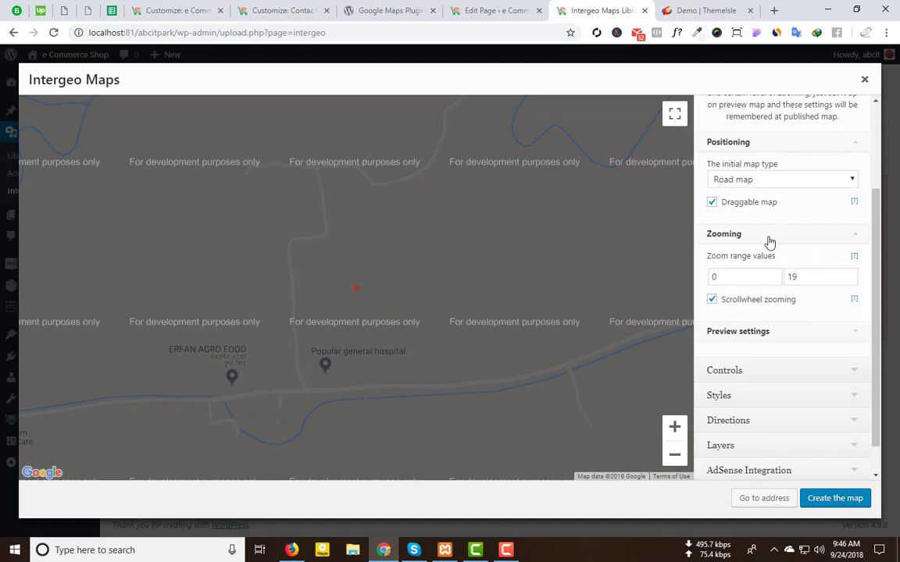
Step: Toggle scrollwheel zooming off and back on, then view Preview settings and Overlays > Markers
click(712, 298)
click(712, 301)
click(742, 341)
scroll(734, 311, down, 1)
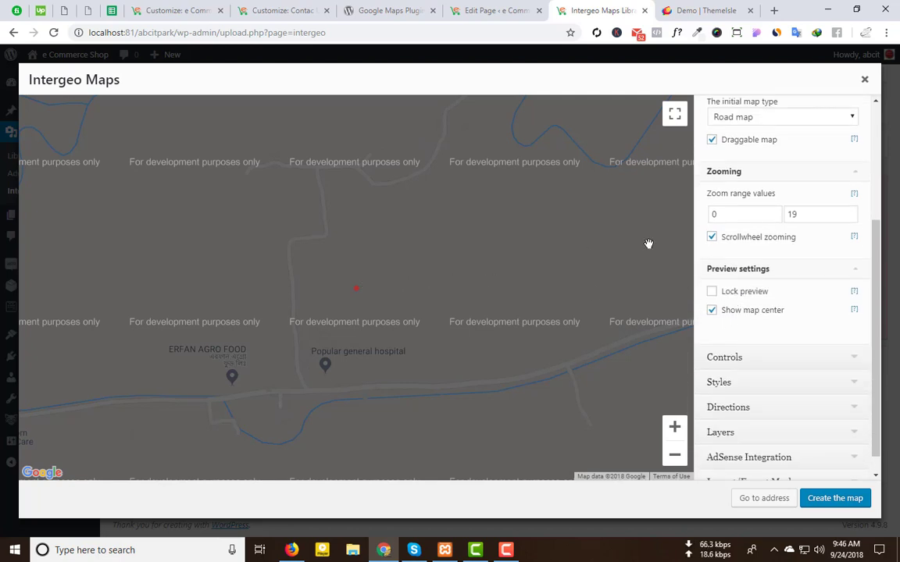
scroll(781, 191, up, 3)
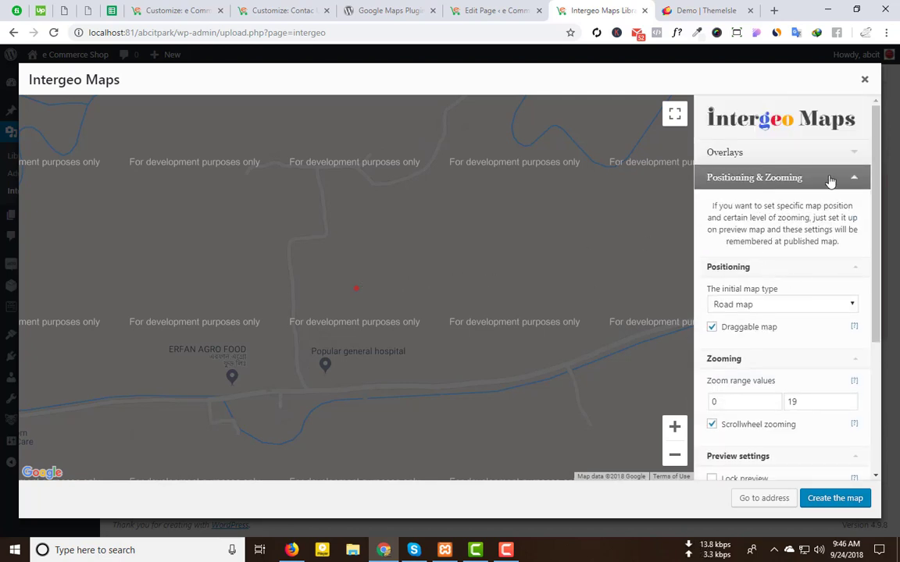
click(834, 156)
click(779, 189)
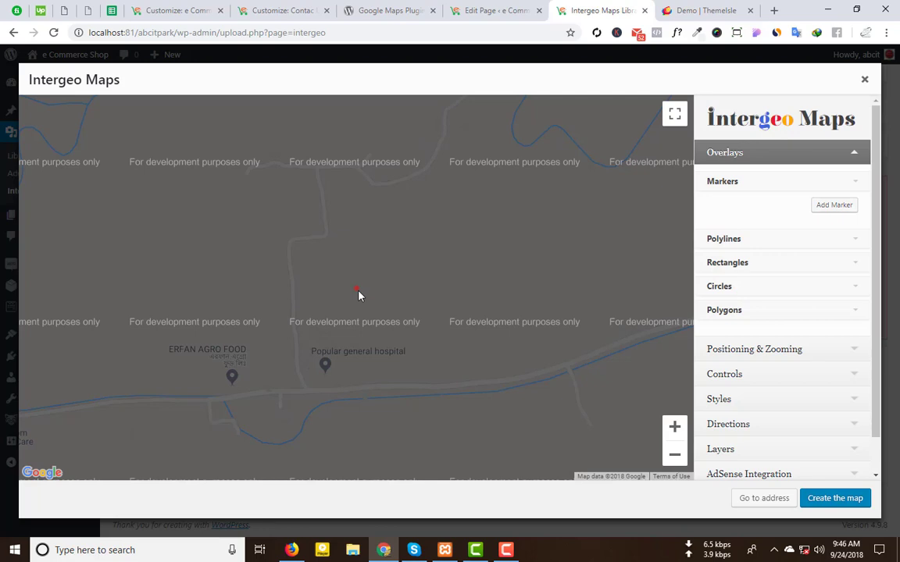
Step: Add a marker with the Default red icon and save the new map
click(822, 205)
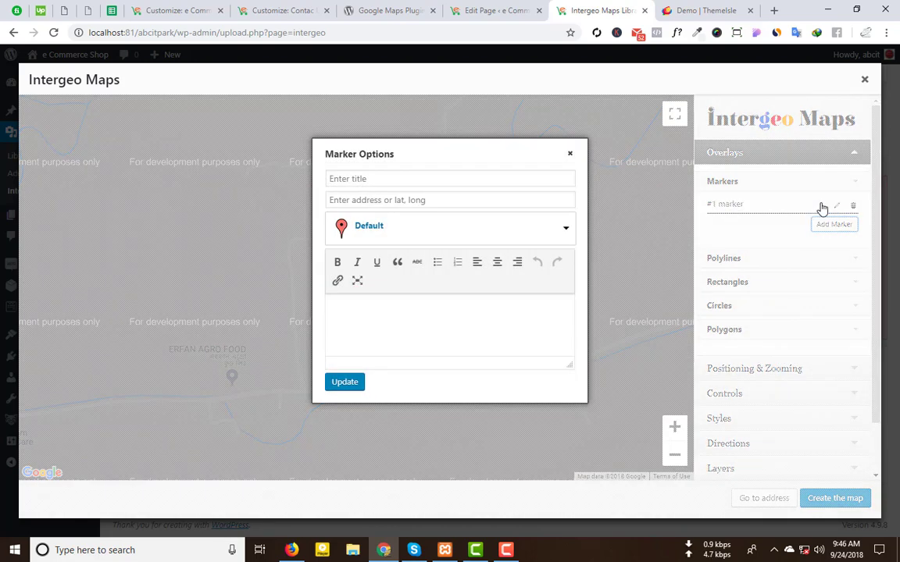
click(368, 229)
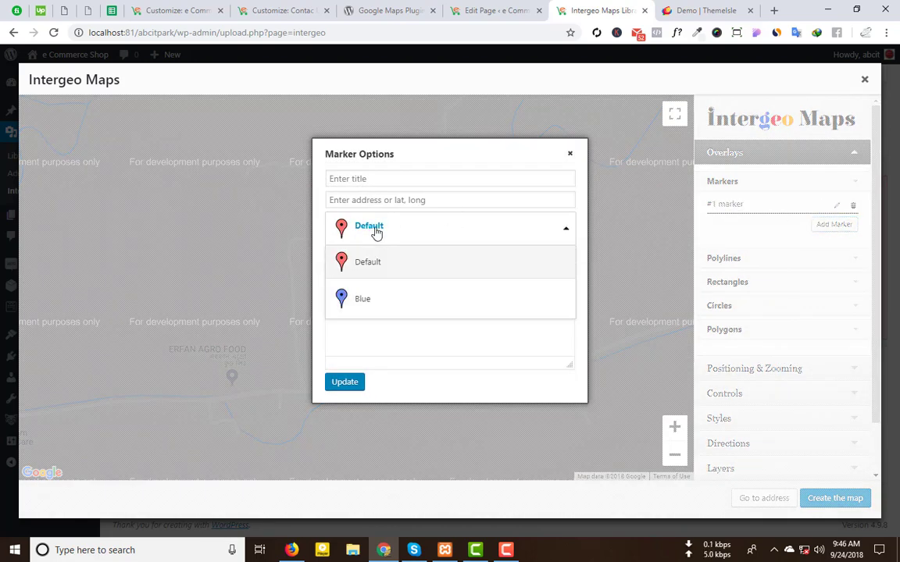
click(367, 261)
click(345, 394)
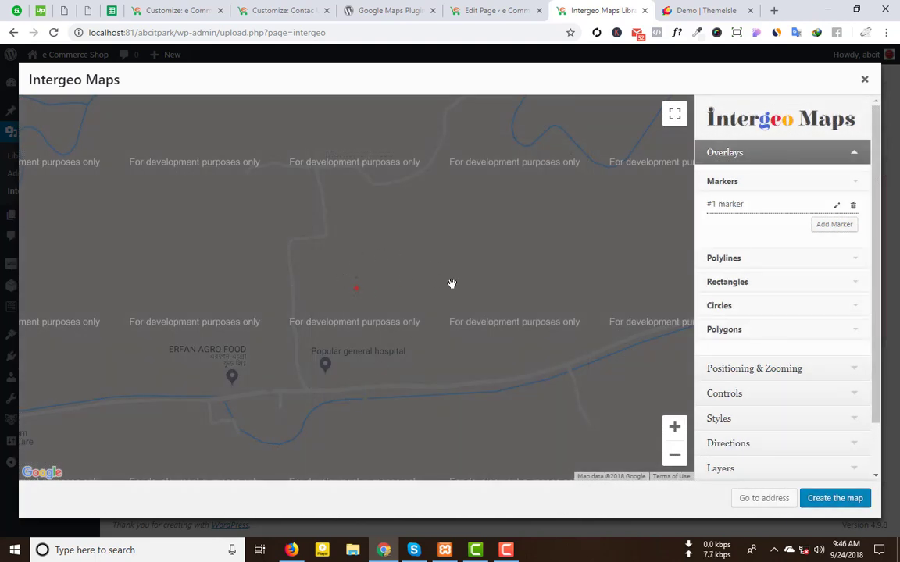
click(744, 265)
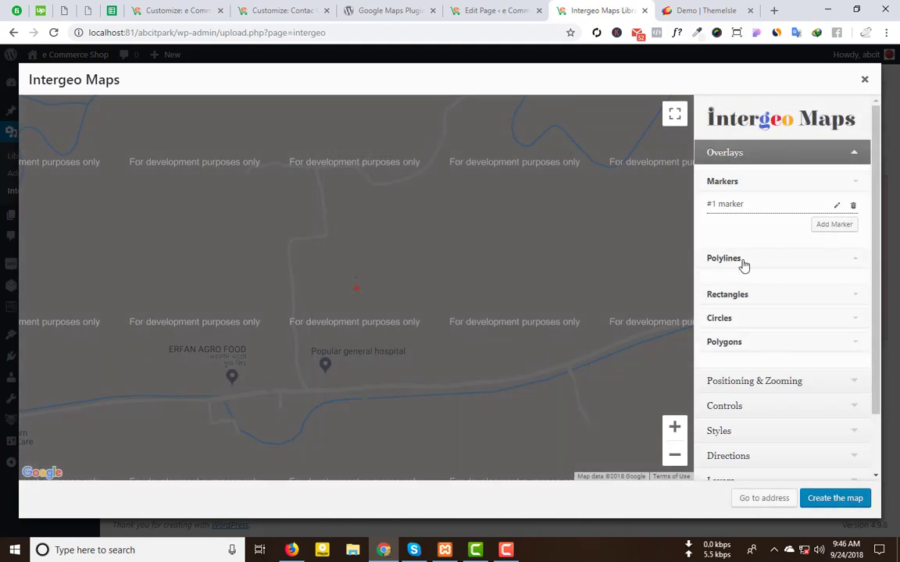
click(744, 265)
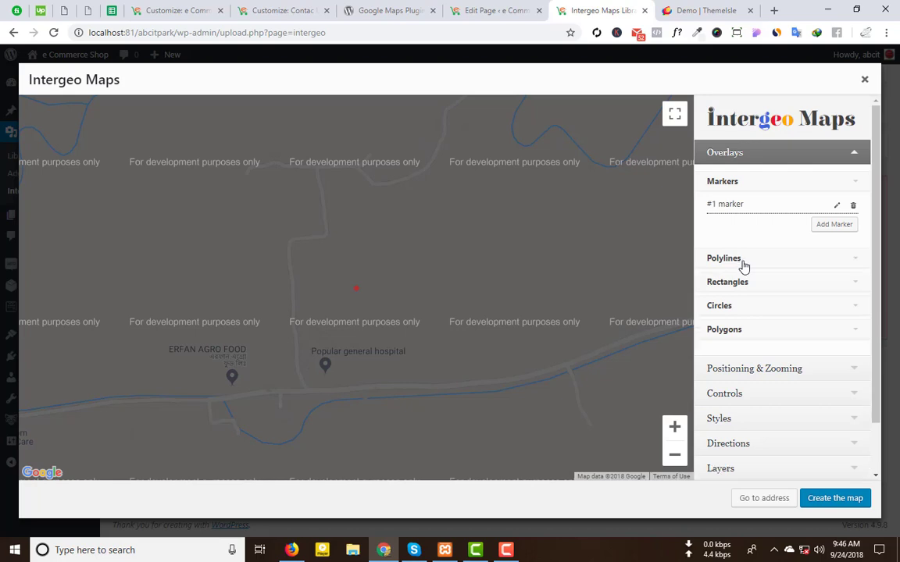
click(830, 498)
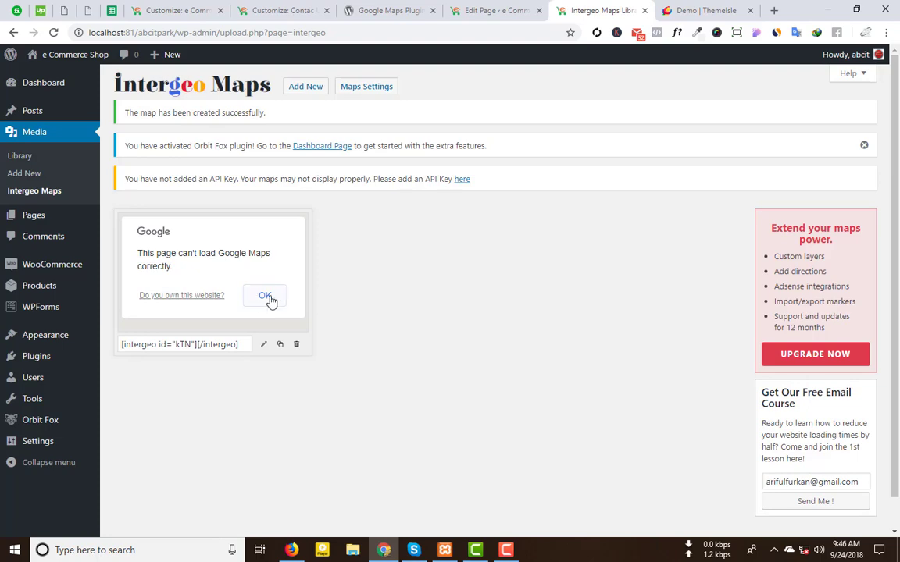
Step: Copy the map's shortcode and select the Contact customizer's Map shortcode field
click(190, 344)
key(ctrl+c)
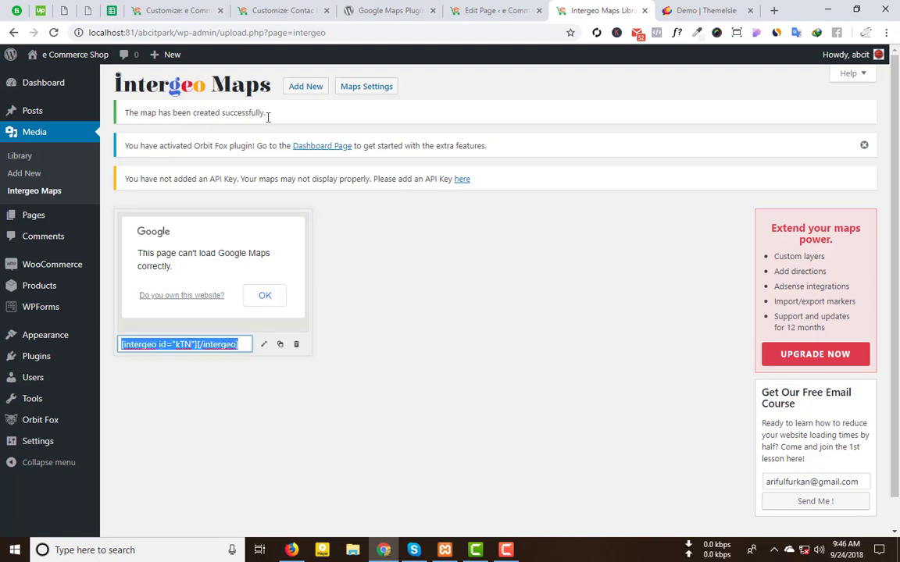
click(295, 7)
click(69, 287)
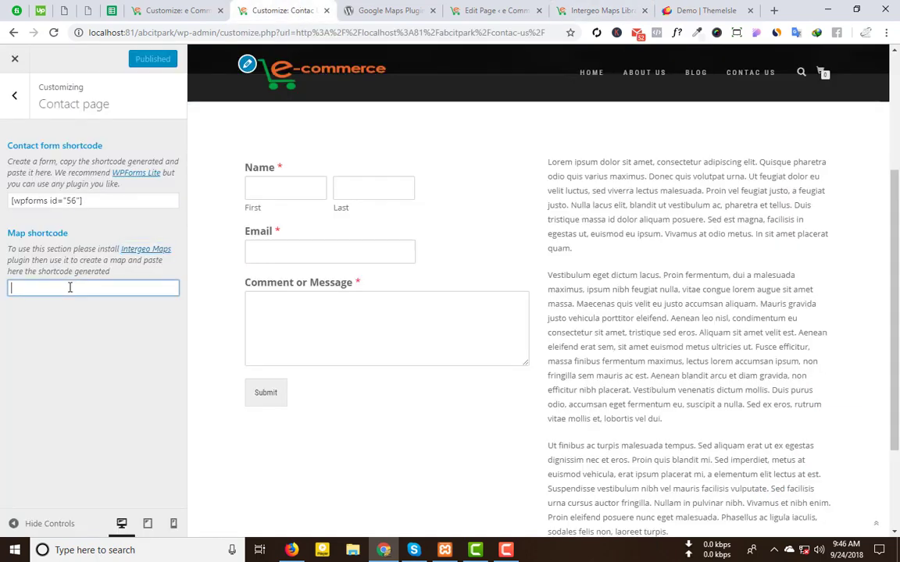
Step: Paste [intergeo id="kTN"][/intergeo] into the Map shortcode field, dismissing the Google Maps error
key(ctrl+v)
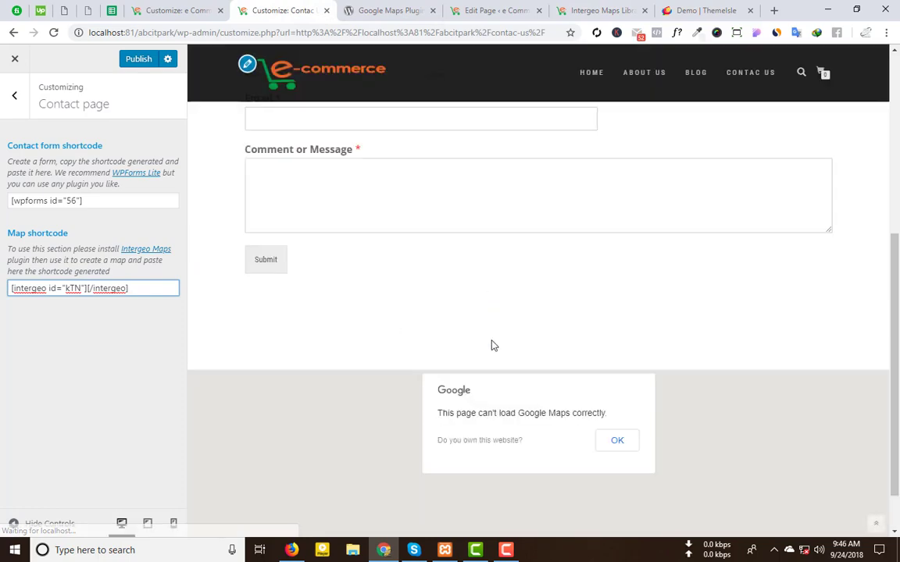
click(620, 390)
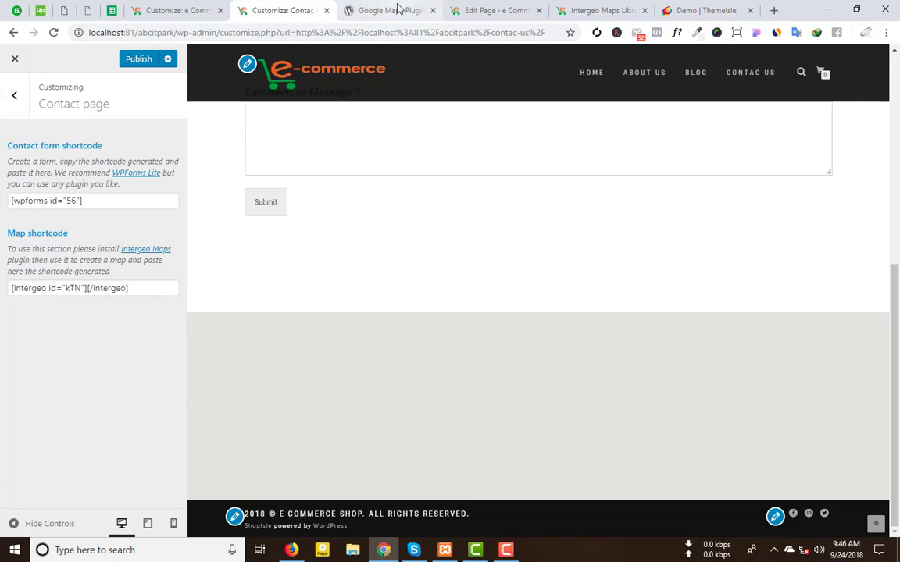
click(361, 8)
click(287, 8)
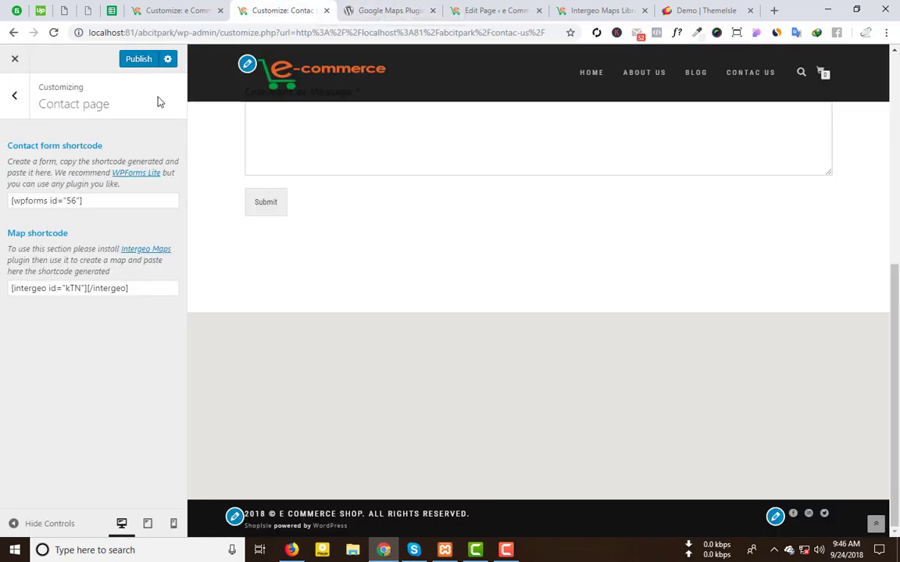
Step: Publish the Contact page changes and reload the preview, dismissing the Google Maps error
click(140, 69)
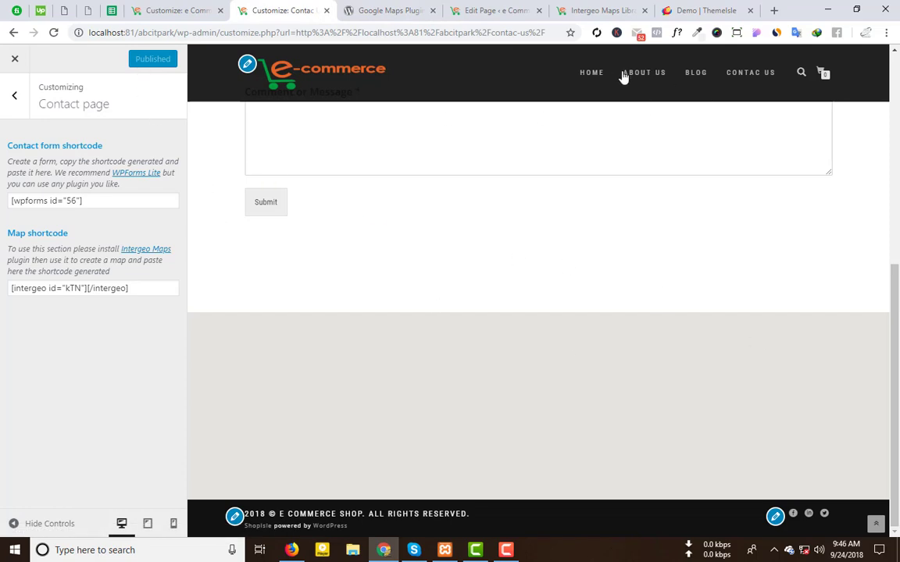
click(742, 79)
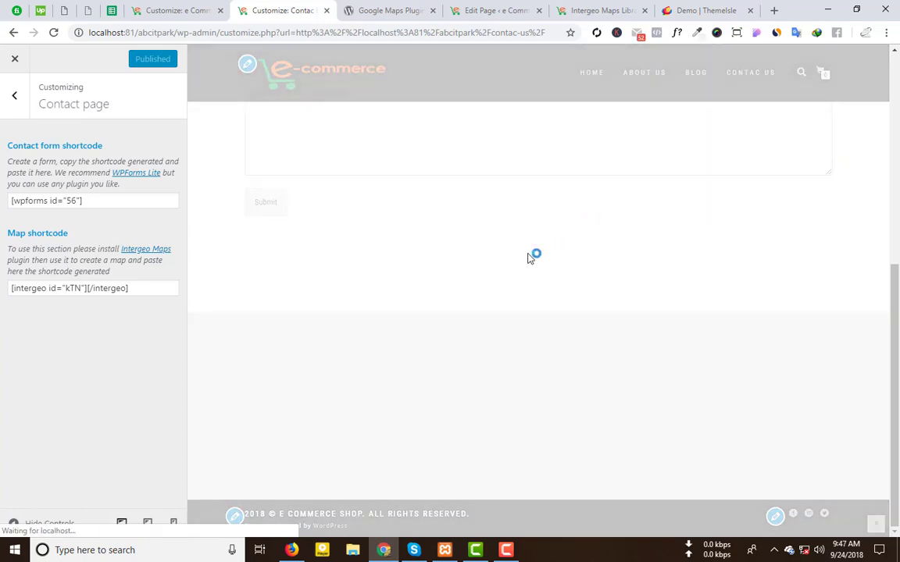
scroll(528, 258, down, 5)
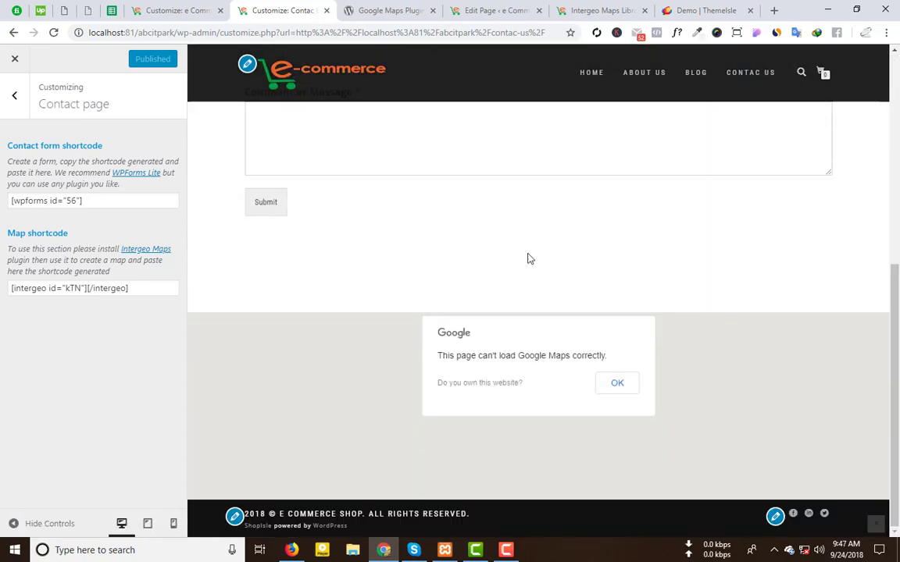
click(619, 386)
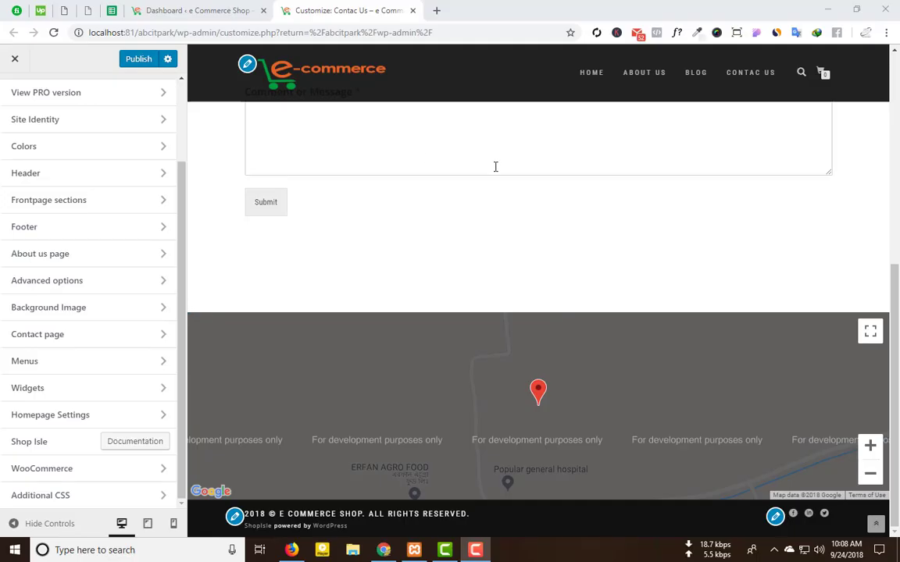
Step: Look over the Contact page in the Customizer, then open the Menus panel's View Location
click(107, 339)
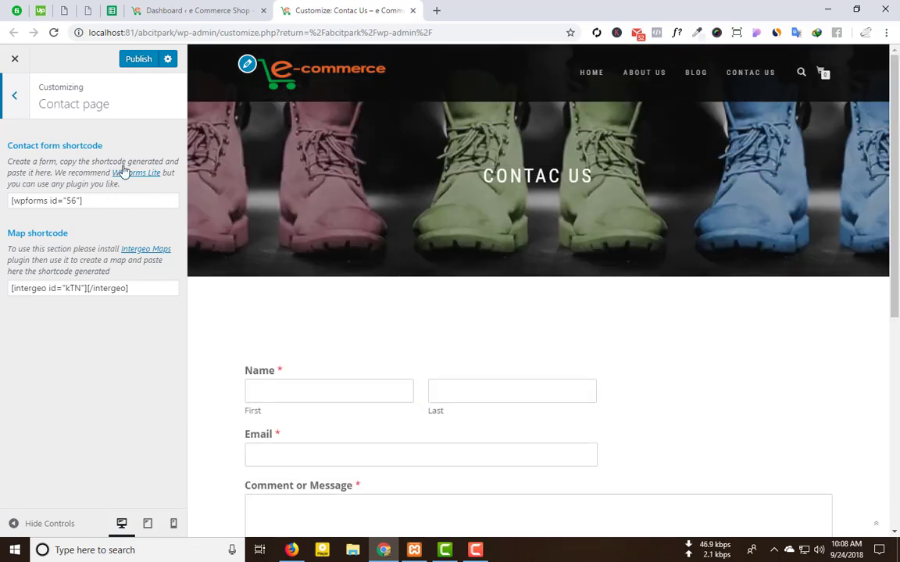
click(15, 99)
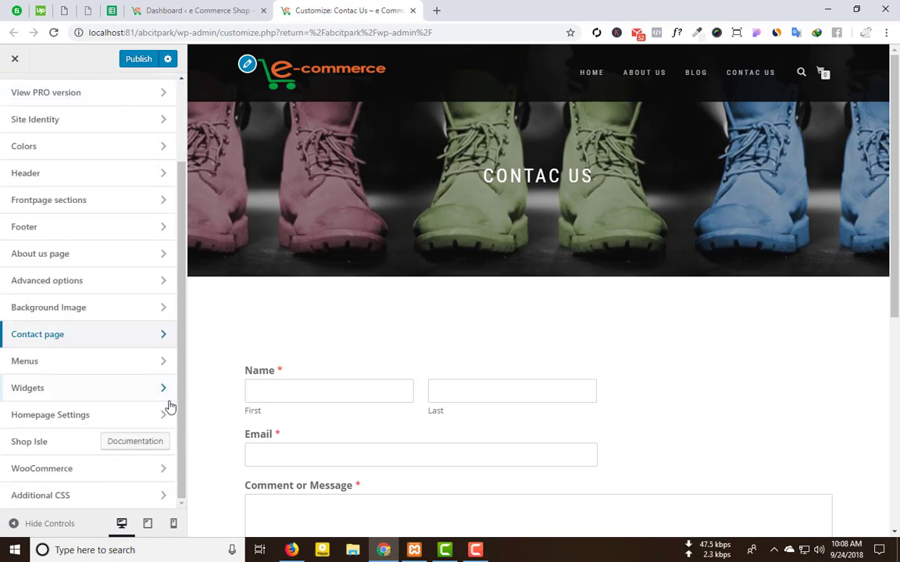
click(107, 367)
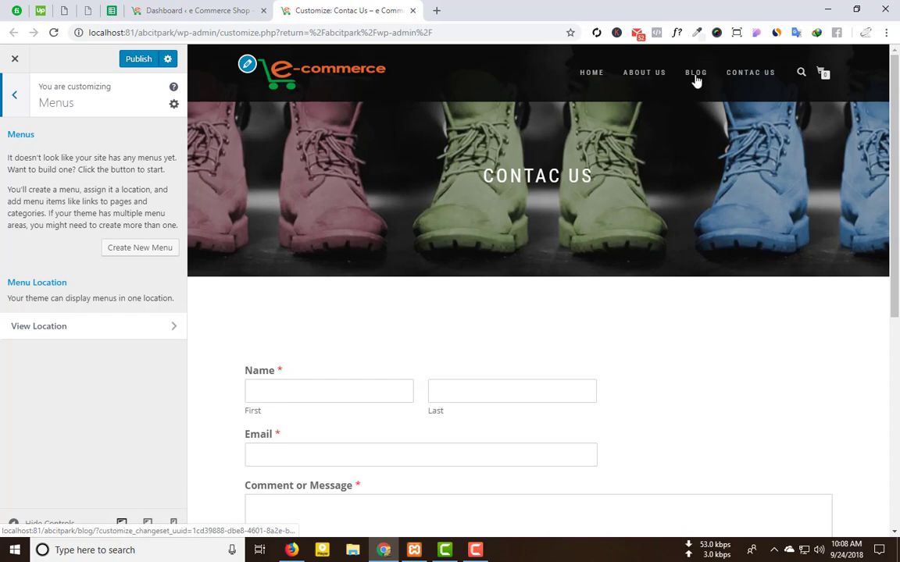
click(133, 334)
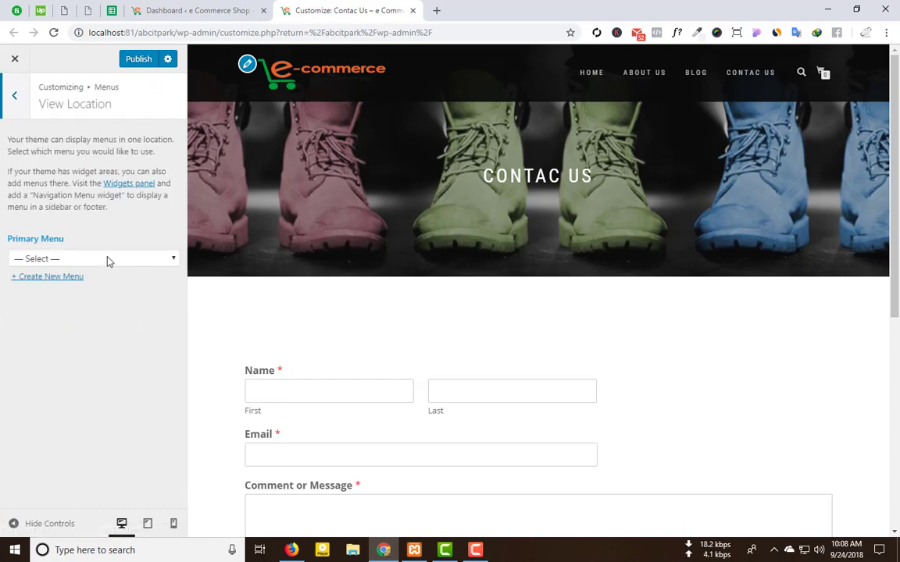
Step: Confirm the Primary Menu dropdown offers no menu, then switch to the admin Dashboard
click(76, 262)
click(75, 278)
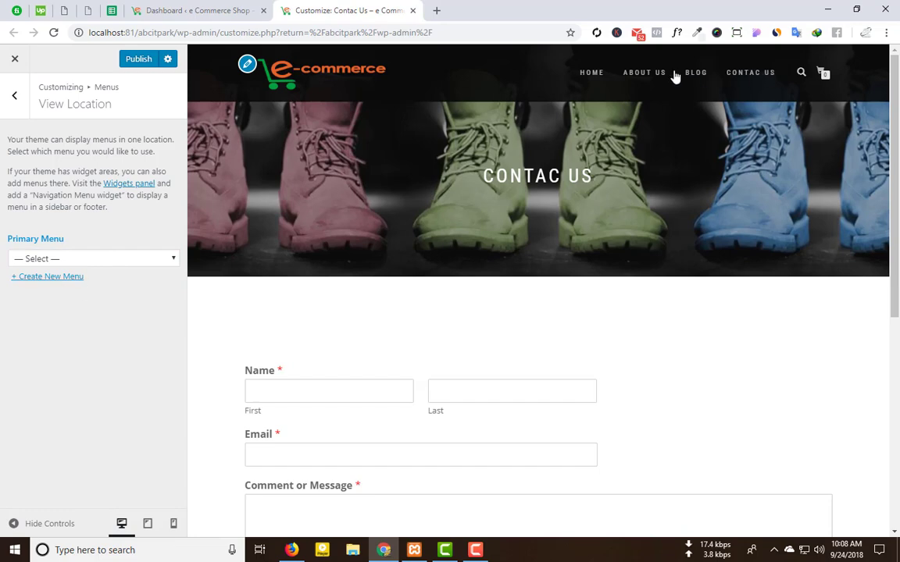
click(14, 95)
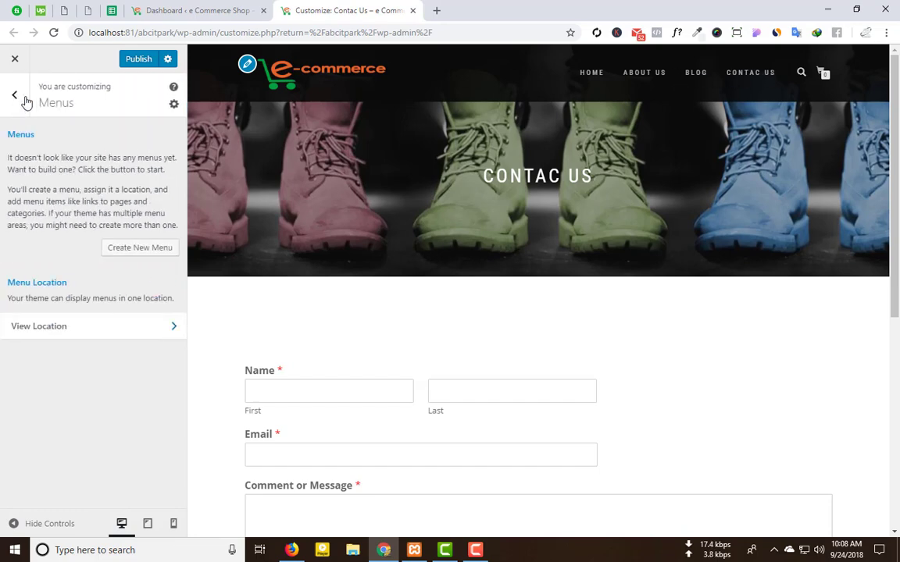
click(196, 10)
mouse_move(47, 318)
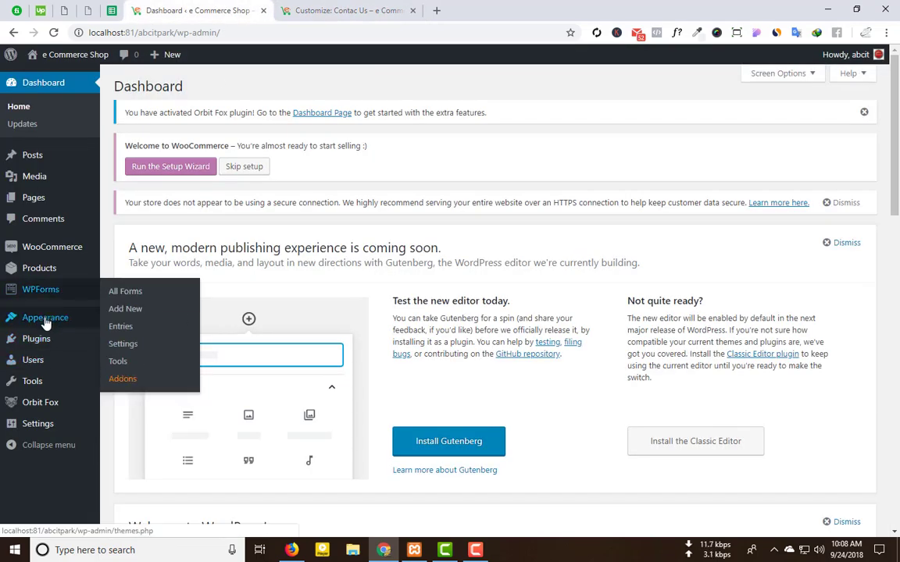
Step: On Appearance > Menus, inspect the Contac Us item in Menu 1, then start a new menu
click(128, 375)
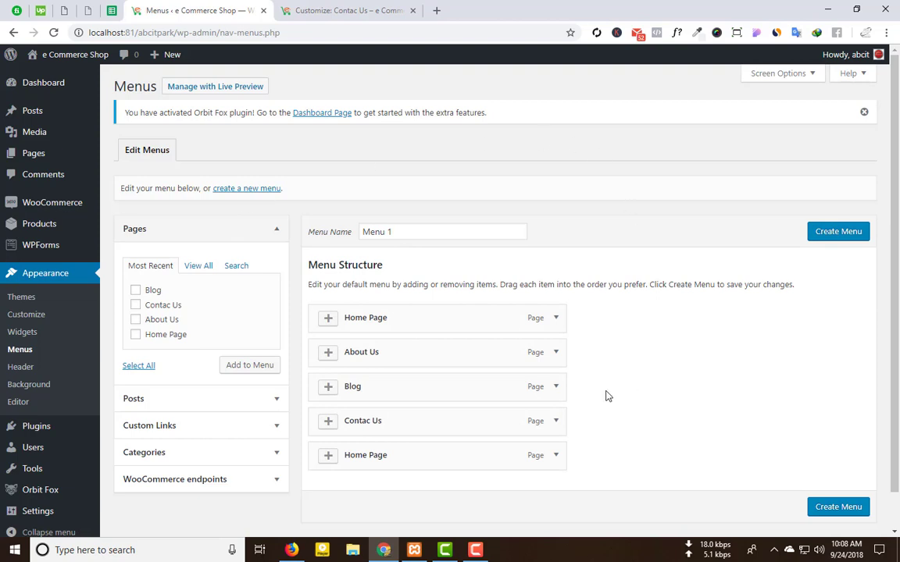
scroll(771, 429, down, 1)
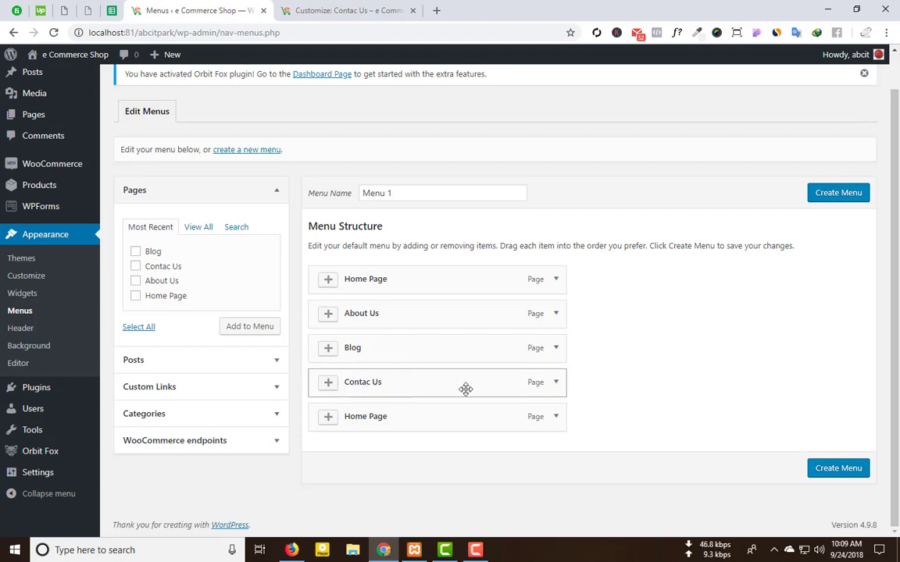
click(554, 385)
click(554, 385)
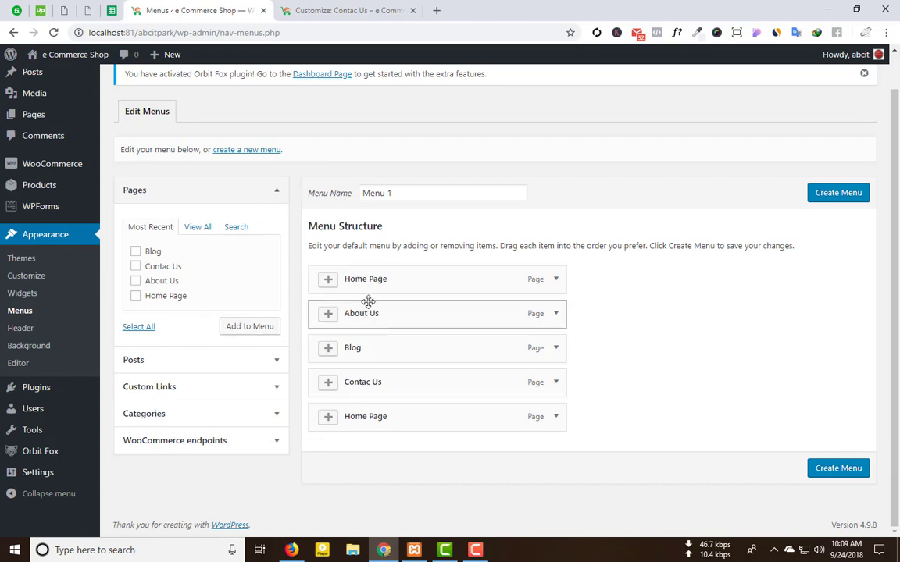
click(250, 150)
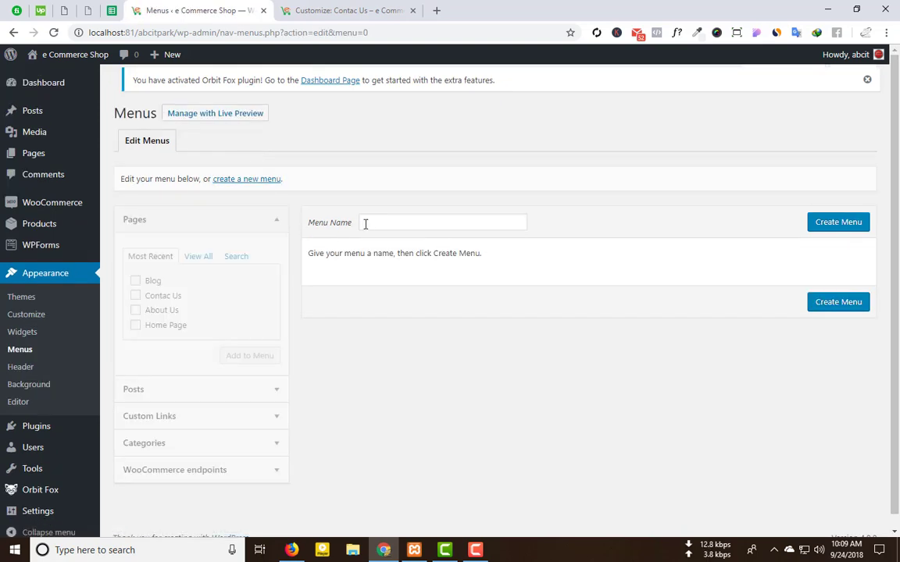
Step: Create a menu named 'My Menu' and tick About Us, Contac Us, Blog and Home Page
click(366, 223)
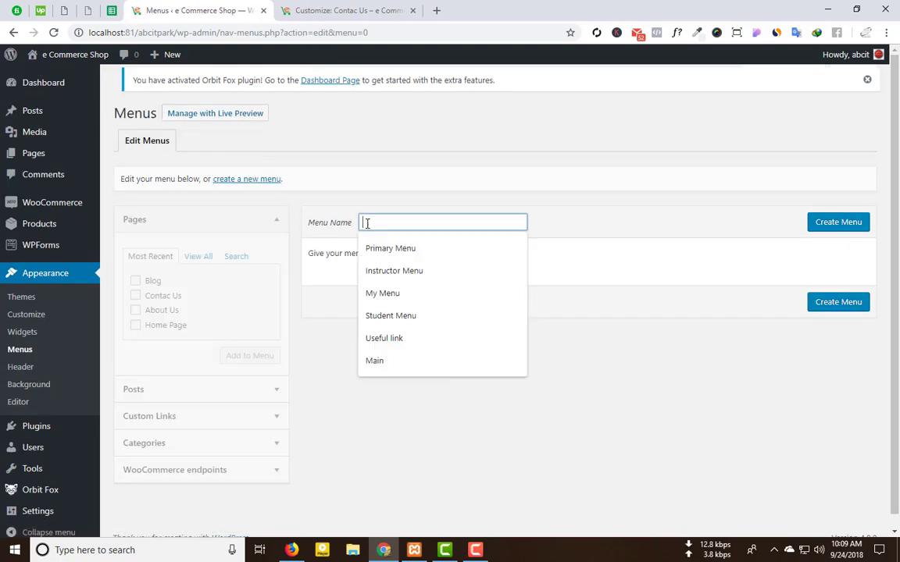
text(My)
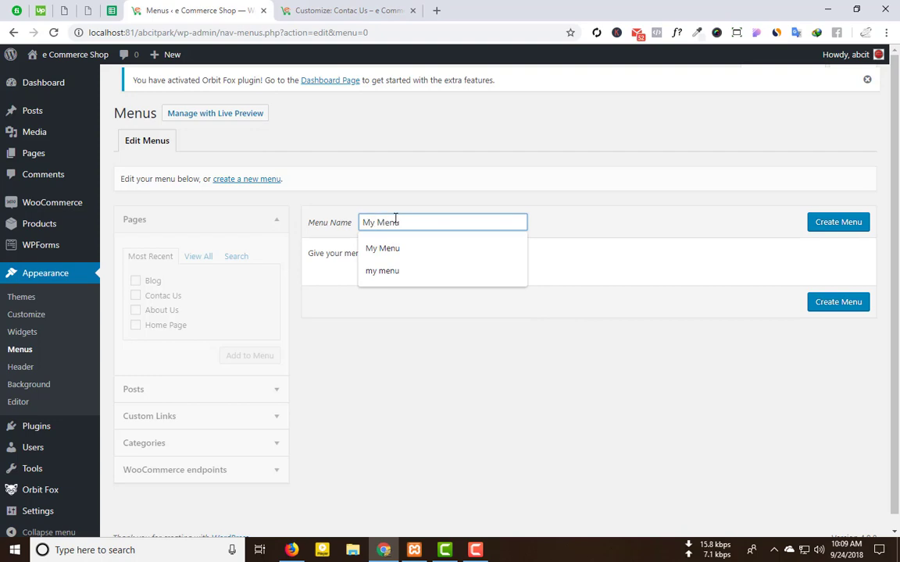
text( Menu)
click(838, 230)
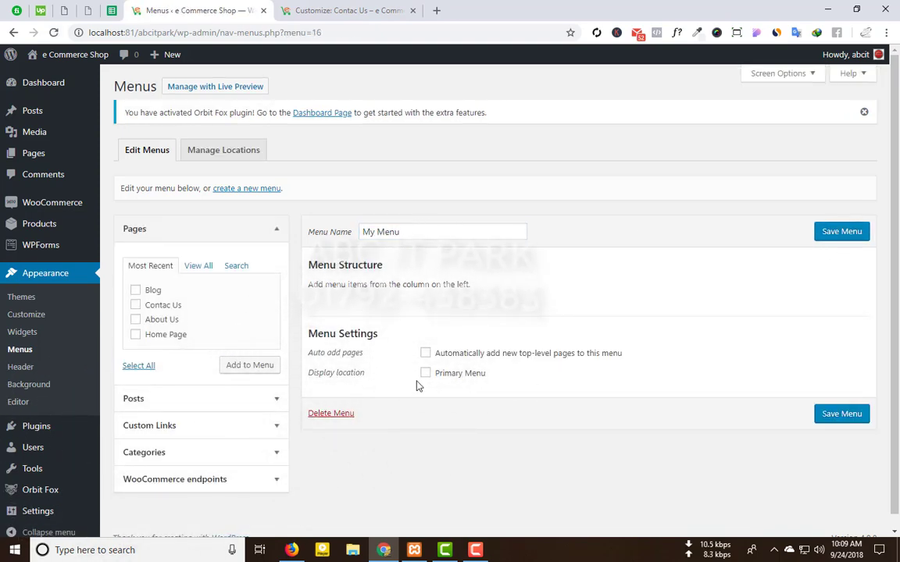
click(135, 320)
click(136, 305)
click(136, 291)
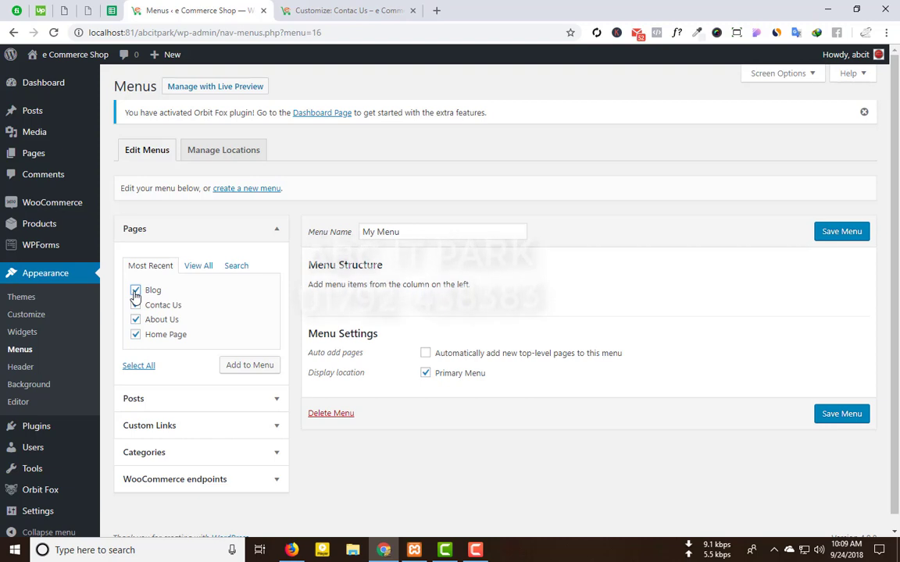
click(136, 335)
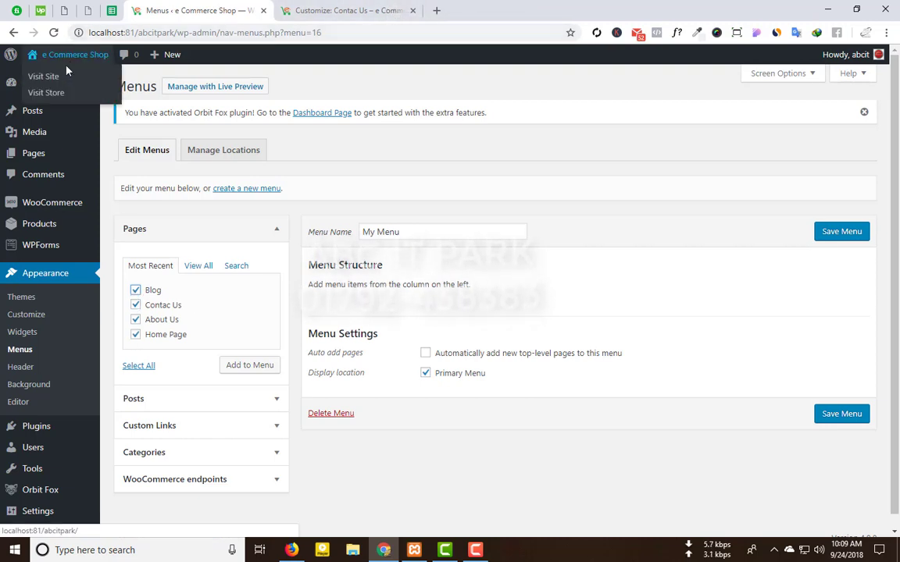
Step: Preview the live site's homepage in a new tab and return to the Menus page
middle_click(48, 65)
click(531, 8)
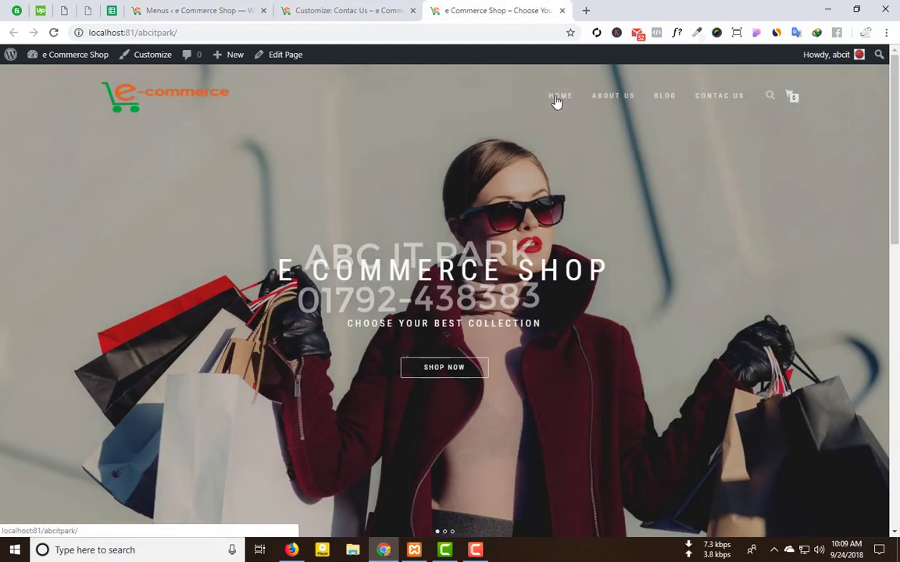
click(225, 6)
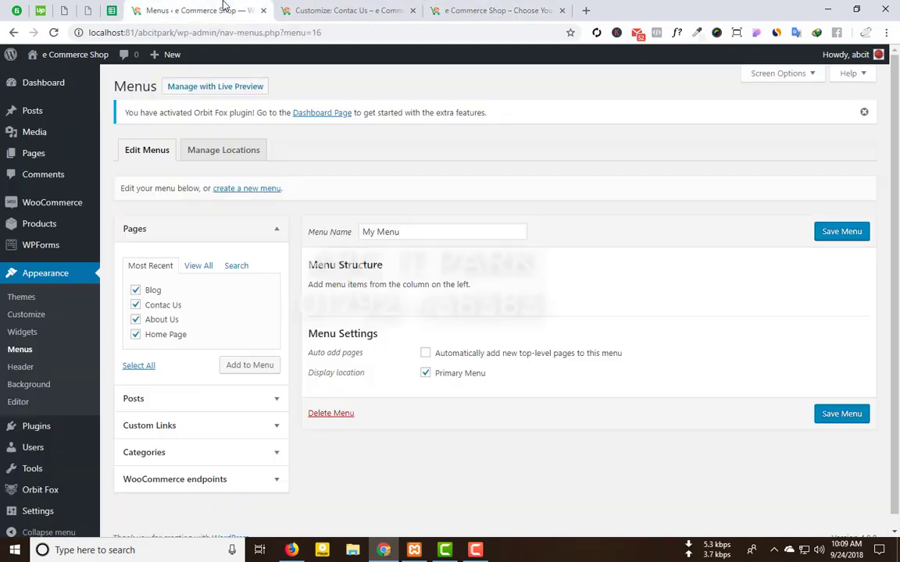
Step: Add the pages to My Menu, drop Home Page, order About Us, Contac Us, Blog, and save
click(235, 365)
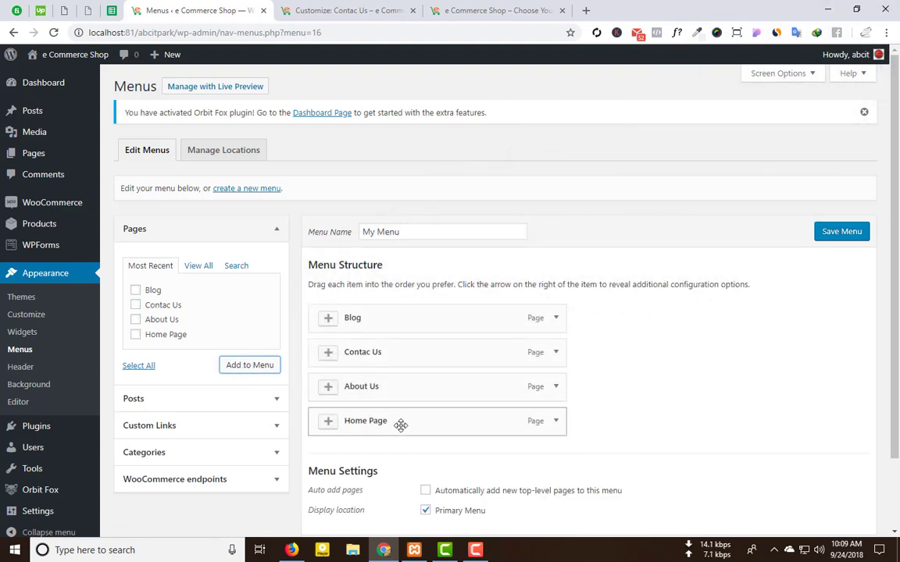
drag(400, 425, 400, 317)
click(555, 318)
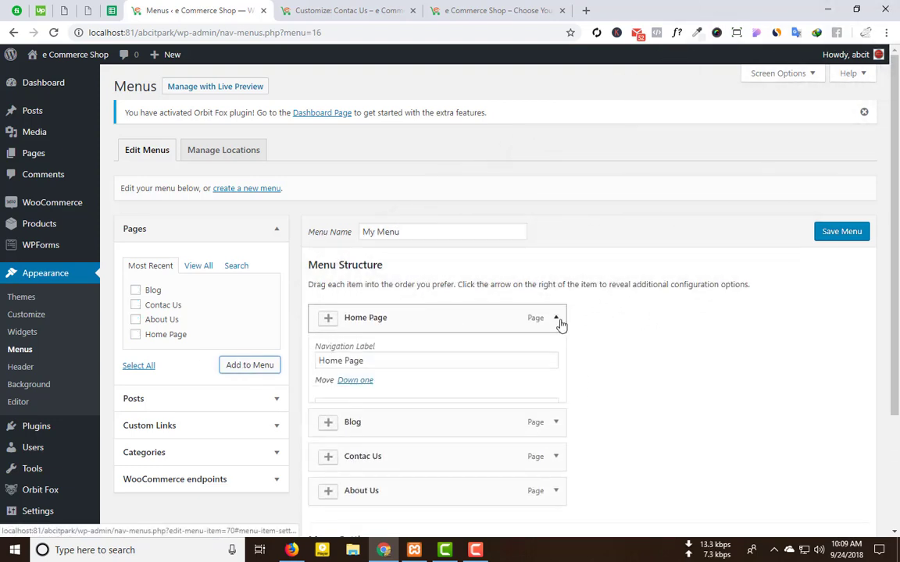
click(339, 433)
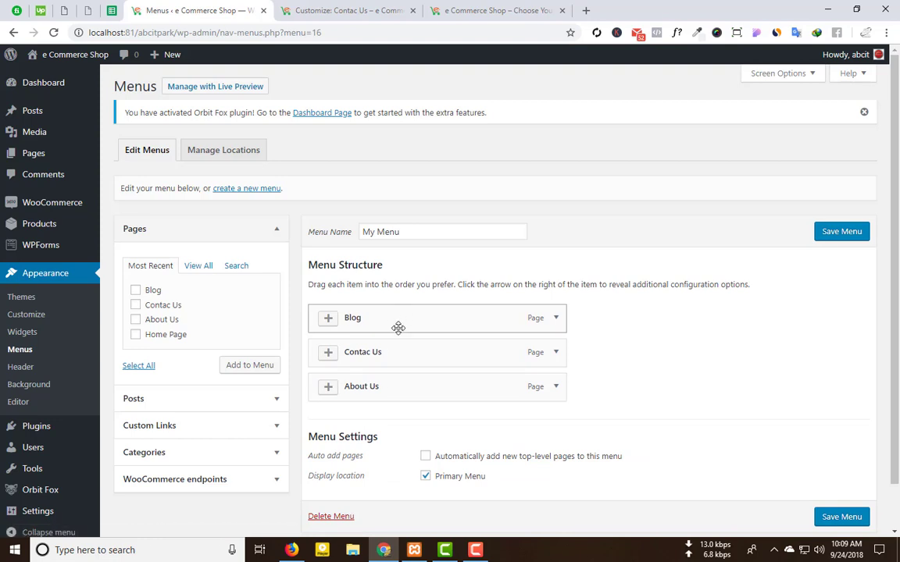
drag(397, 322, 381, 389)
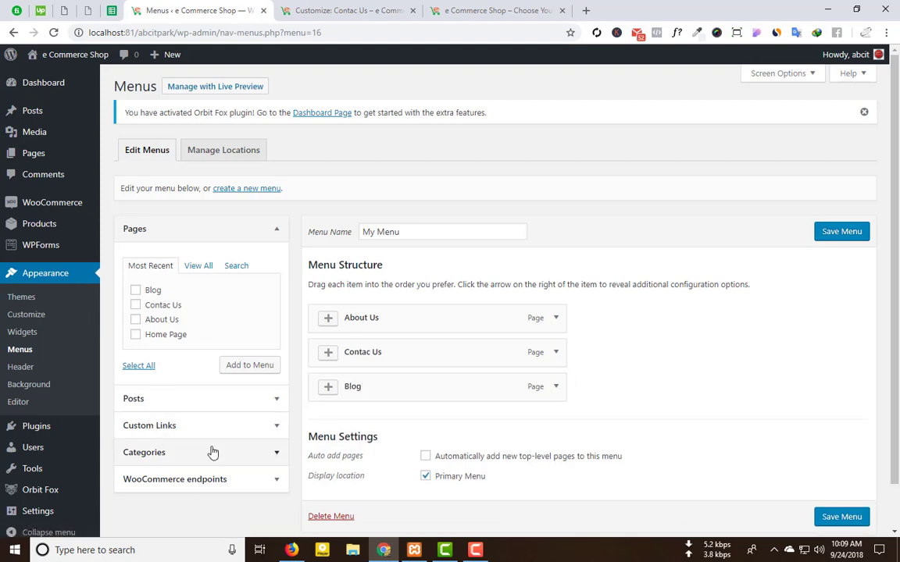
click(849, 232)
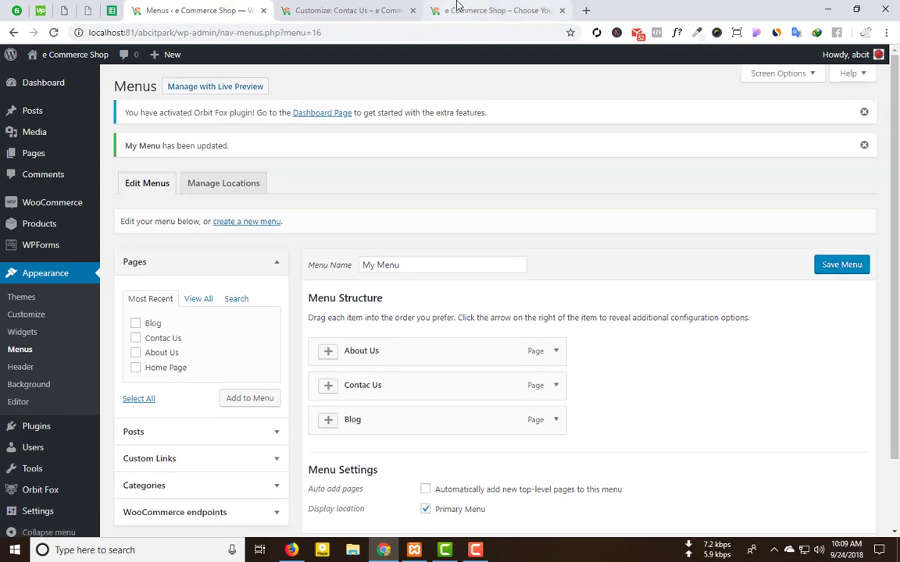
click(488, 11)
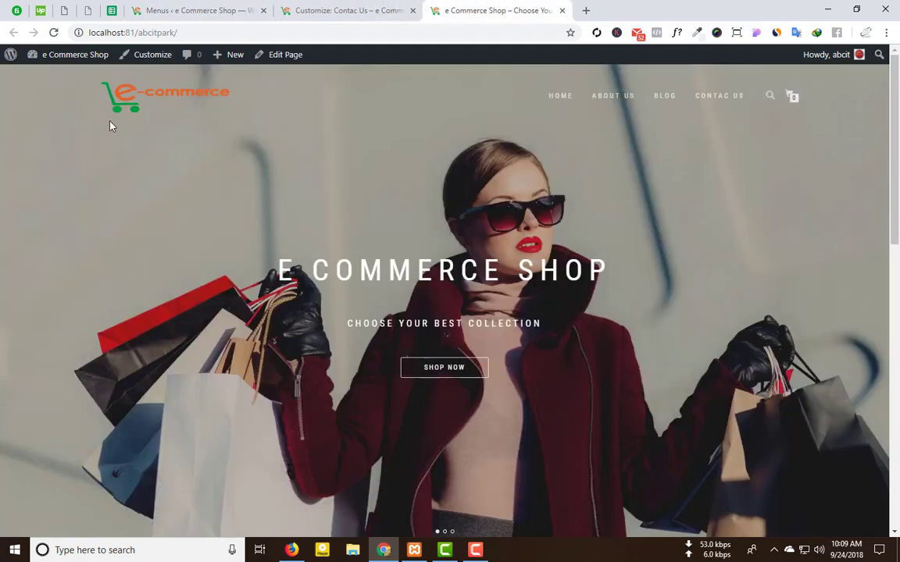
Step: Reload the front page to check the new menu, then review My Menu again
click(53, 32)
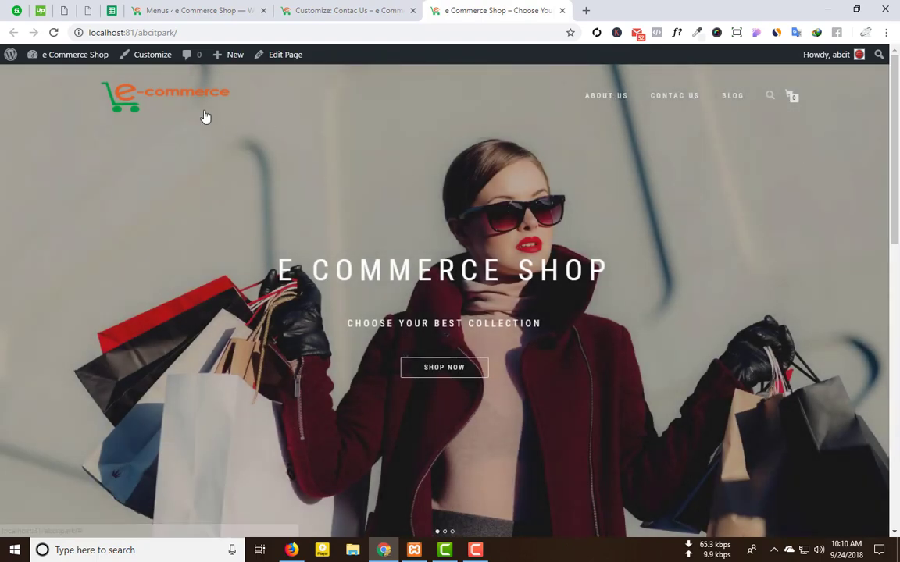
click(156, 113)
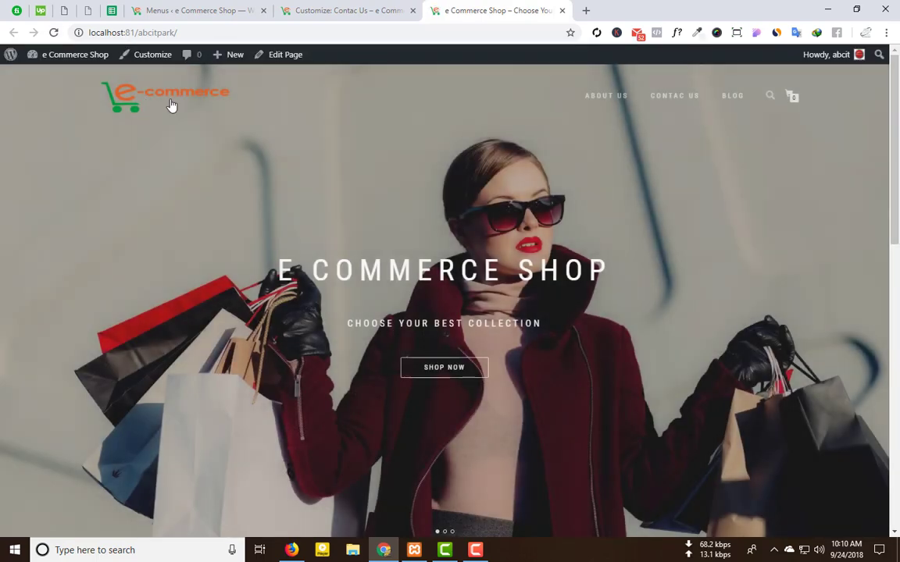
click(224, 6)
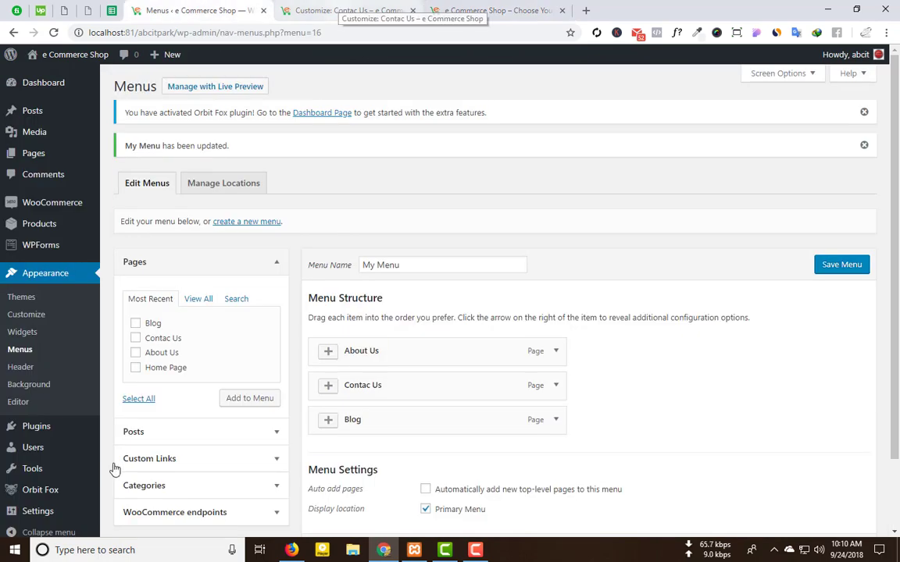
scroll(112, 461, down, 3)
scroll(114, 460, up, 3)
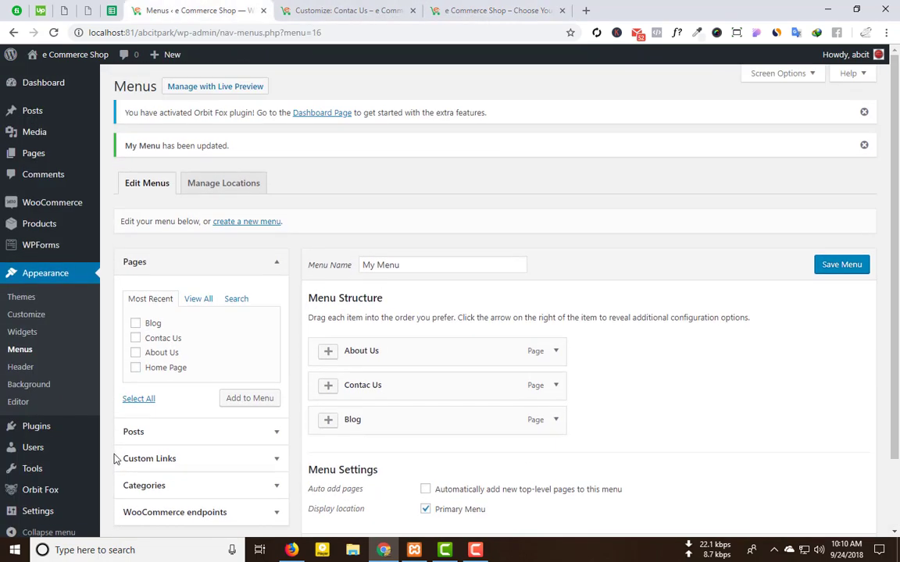
scroll(114, 459, down, 3)
Step: Review the footer areas under Customizer Widgets with the home page preview, then open a blank tab
click(348, 11)
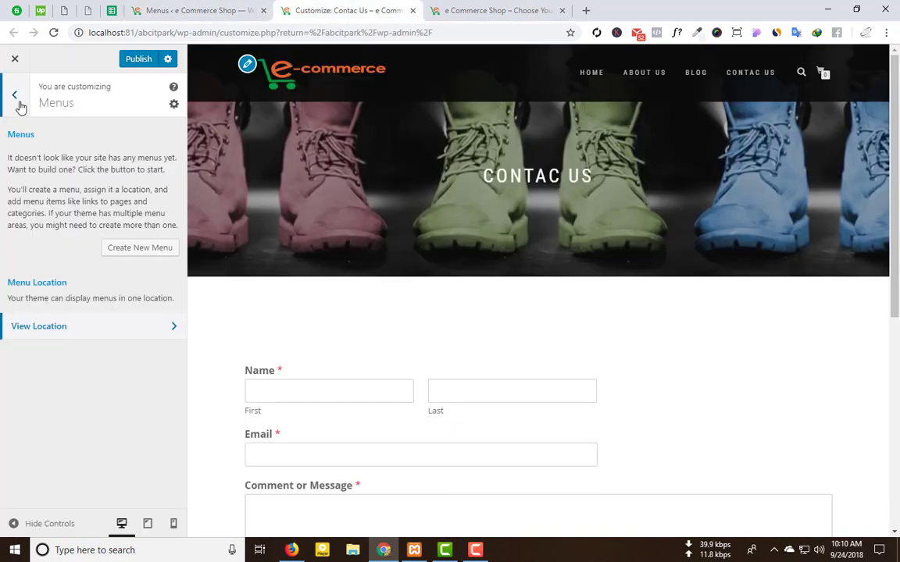
click(15, 95)
click(100, 388)
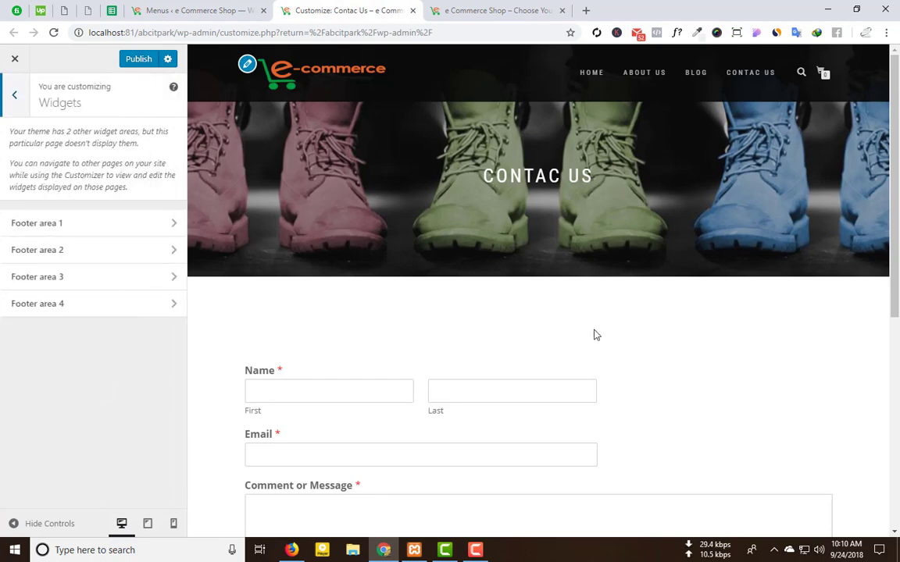
scroll(594, 335, down, 5)
scroll(350, 286, up, 5)
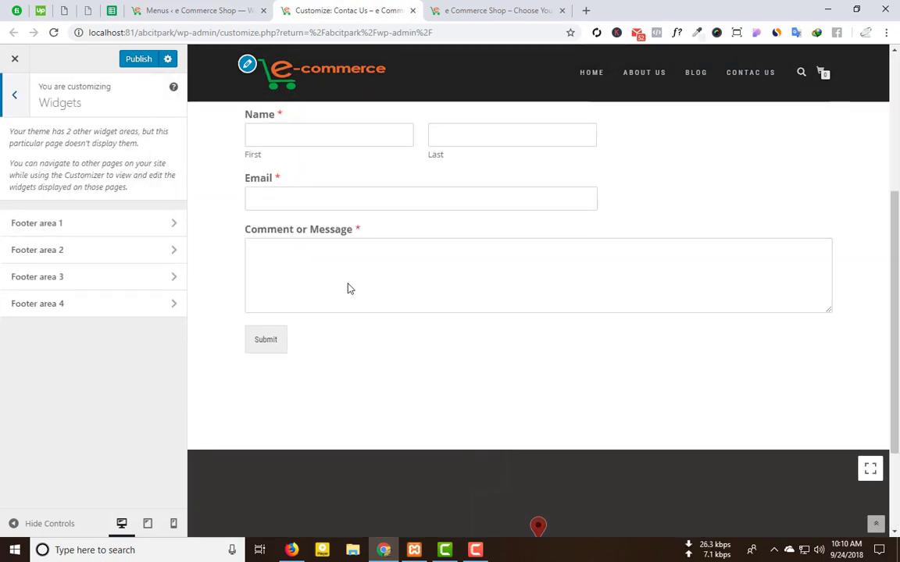
click(283, 82)
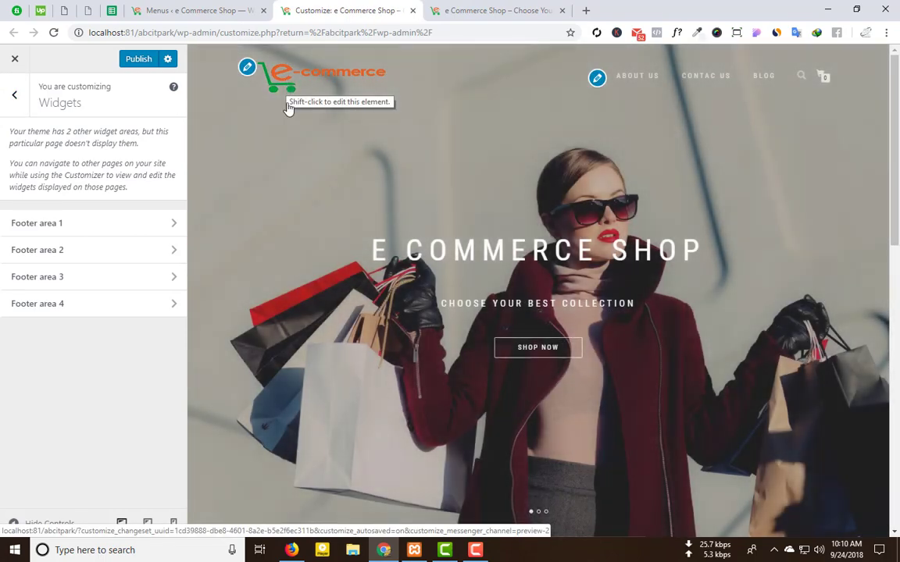
scroll(341, 369, down, 10)
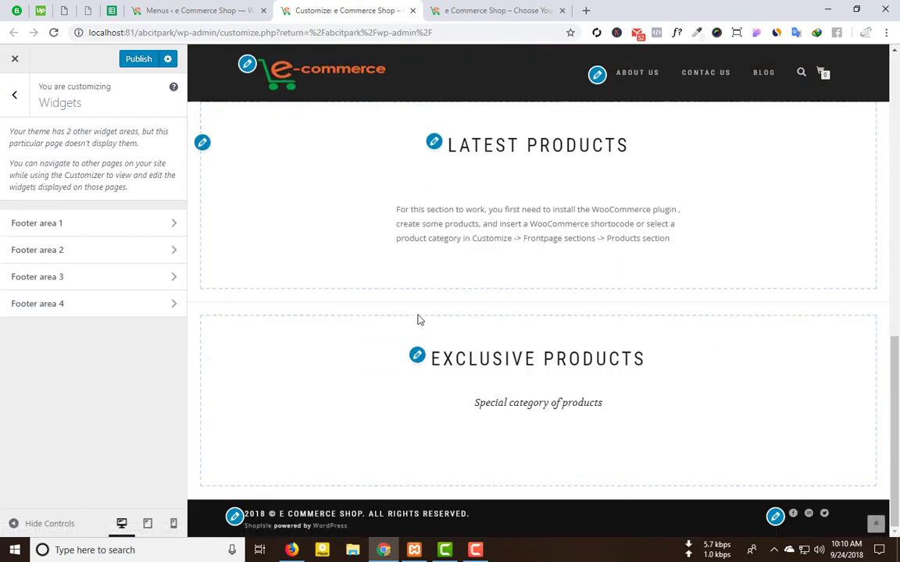
click(474, 8)
click(585, 12)
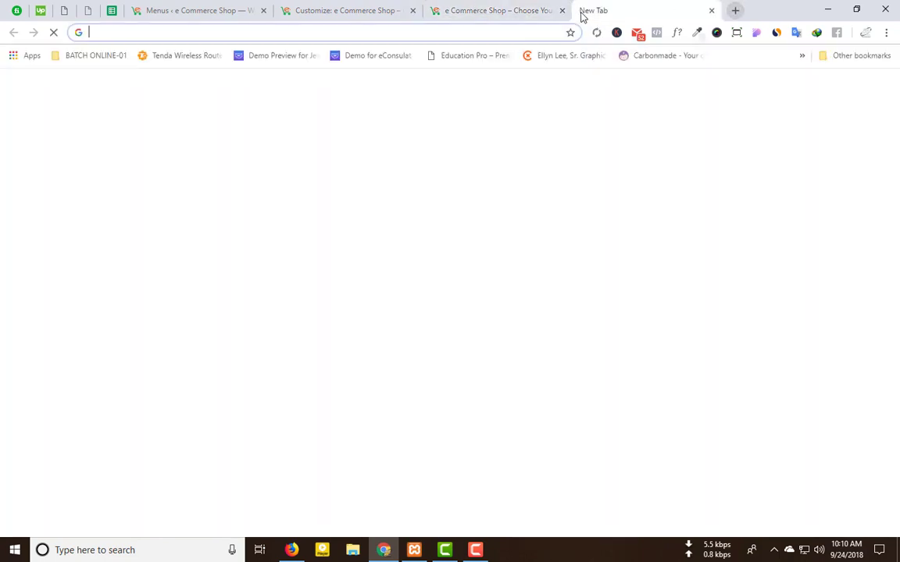
Step: Search Google for 'shop isle theme'
text(sho)
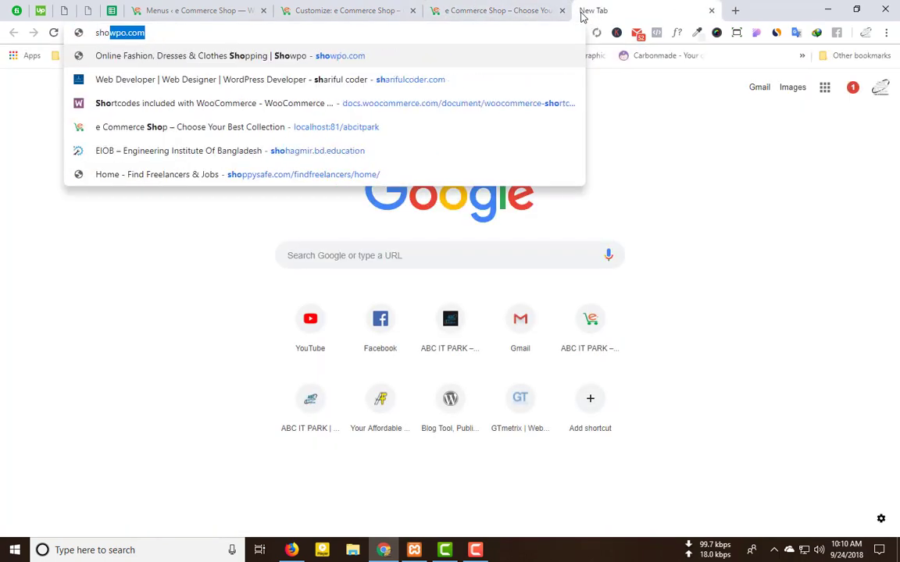
text(p isl)
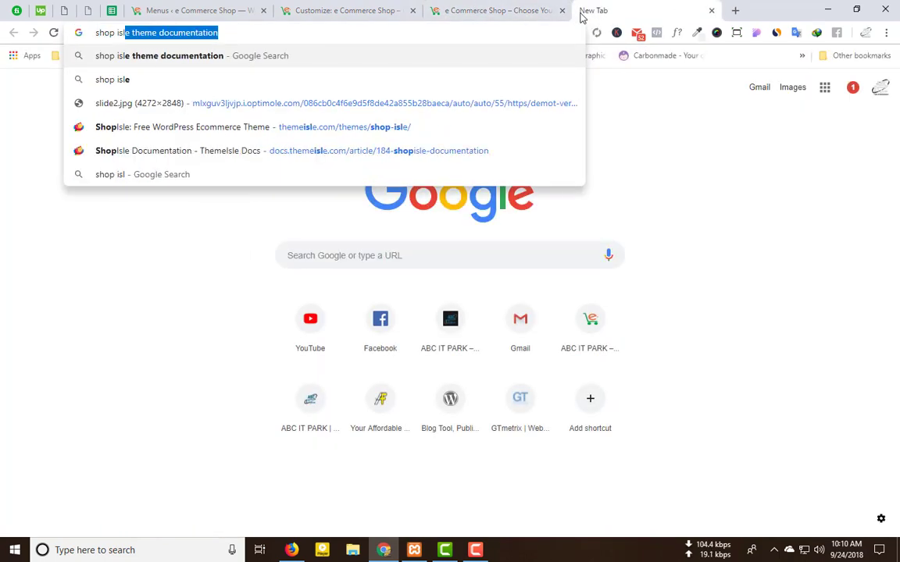
key(Return)
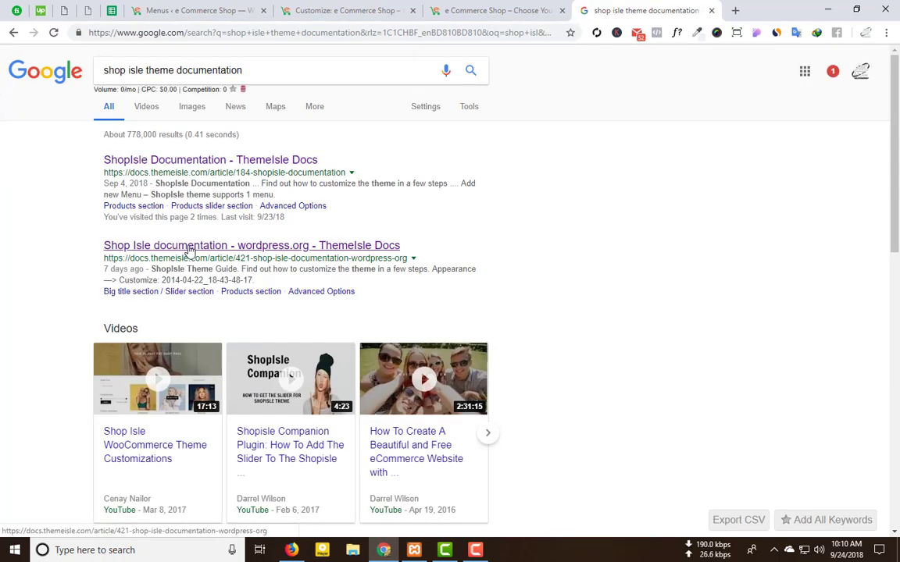
drag(244, 68, 169, 70)
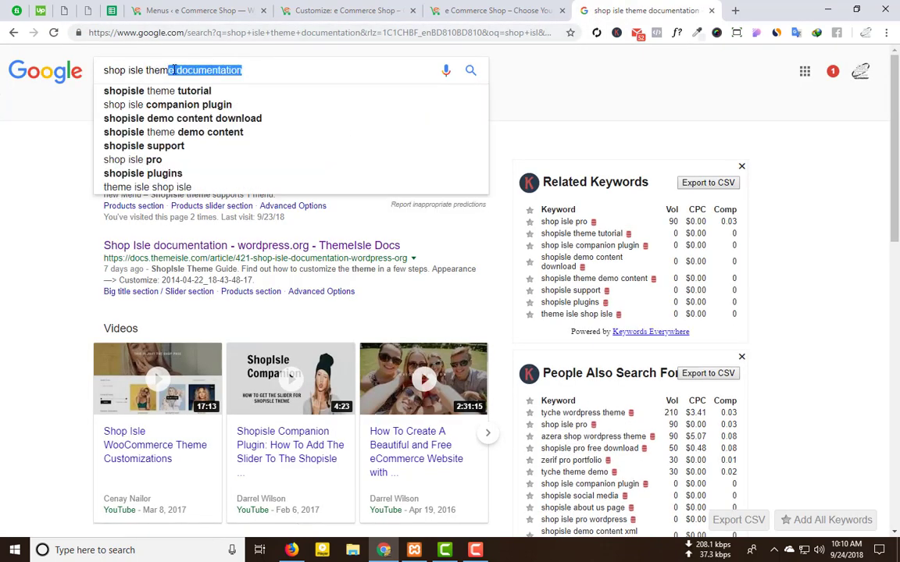
key(BackSpace)
key(Return)
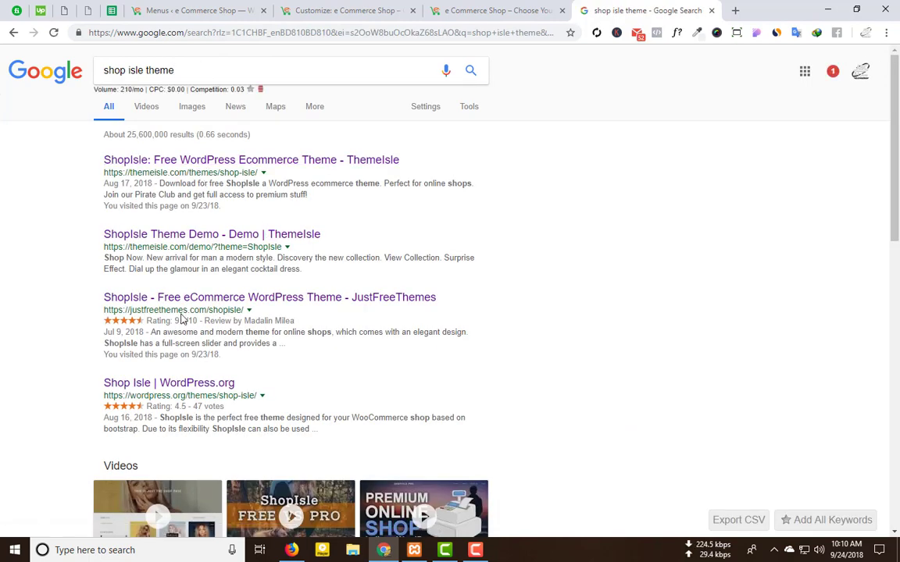
Step: Go from the WordPress.org ShopIsle page to the live demo, hide its top bar, and view the footer
click(187, 386)
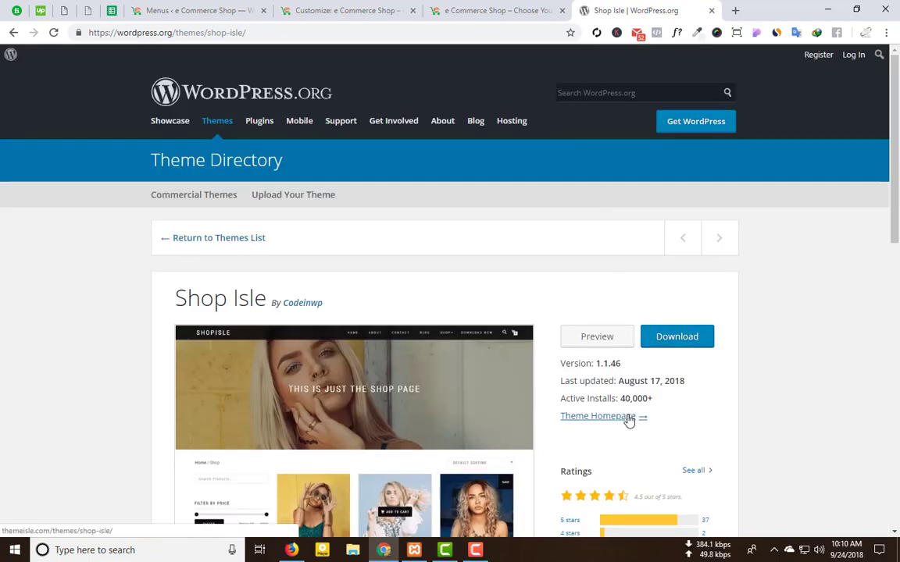
click(628, 416)
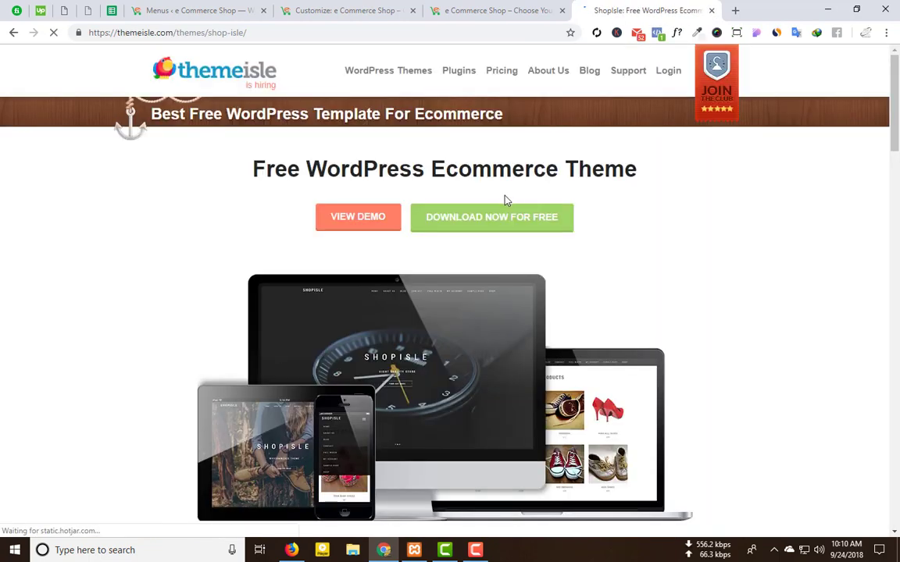
click(361, 226)
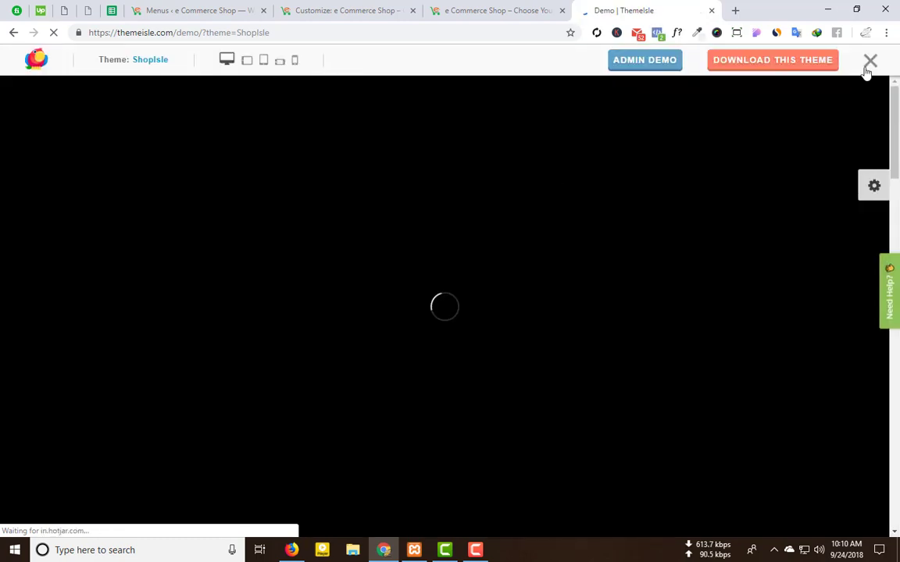
click(868, 64)
scroll(469, 305, down, 15)
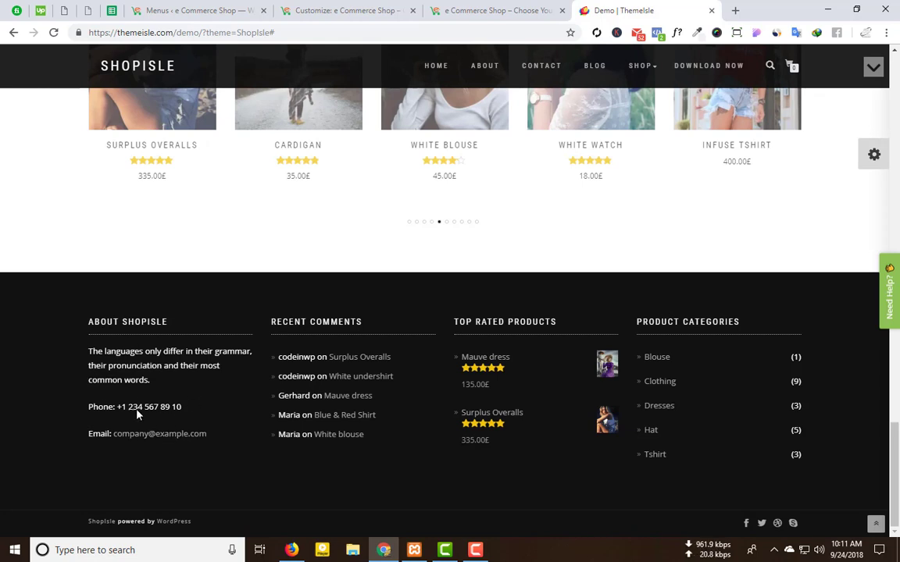
Step: Check Footer area 1 in the Customizer and on the Widgets admin page, finding it empty
click(299, 6)
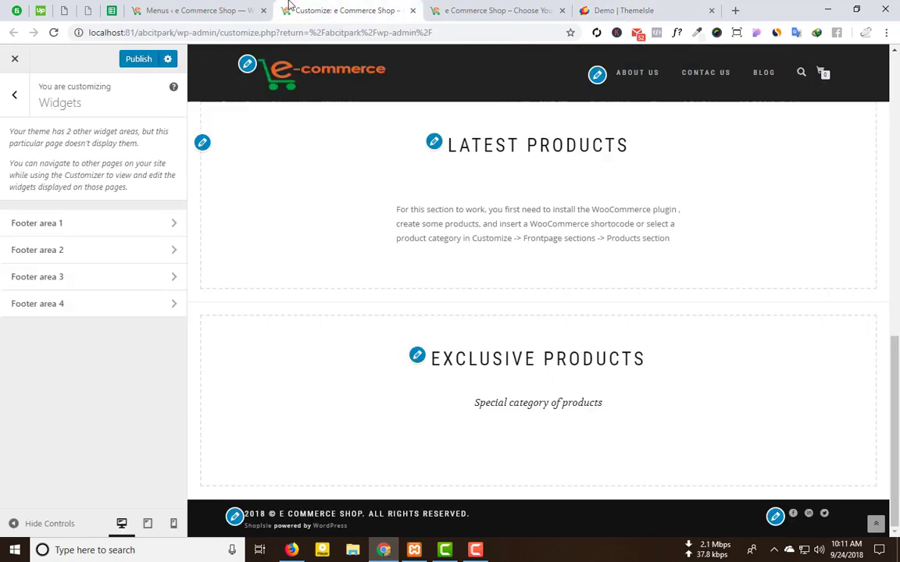
click(91, 231)
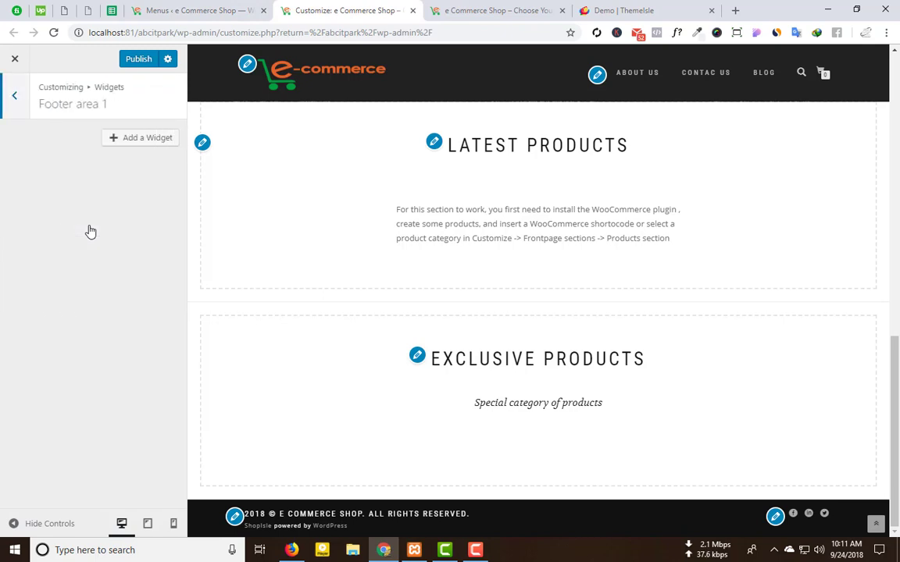
click(195, 10)
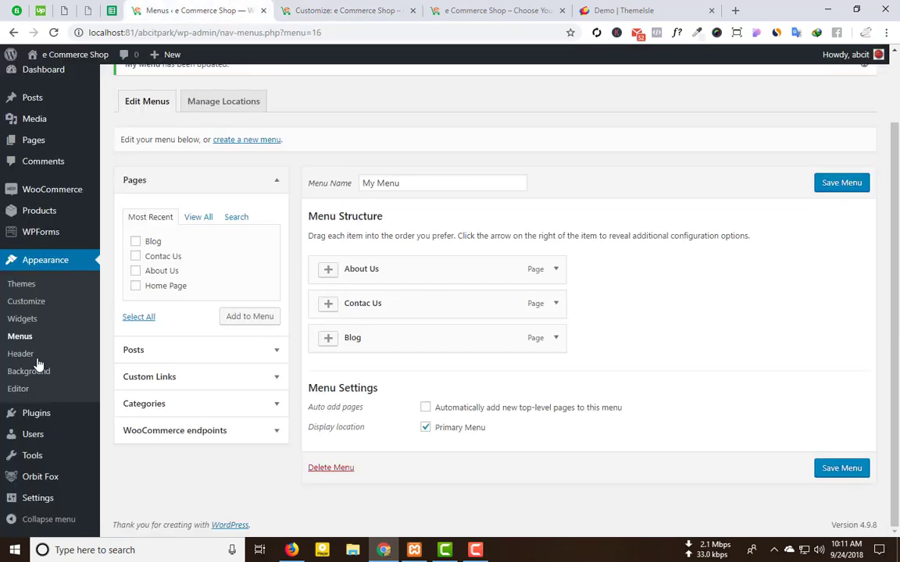
click(24, 320)
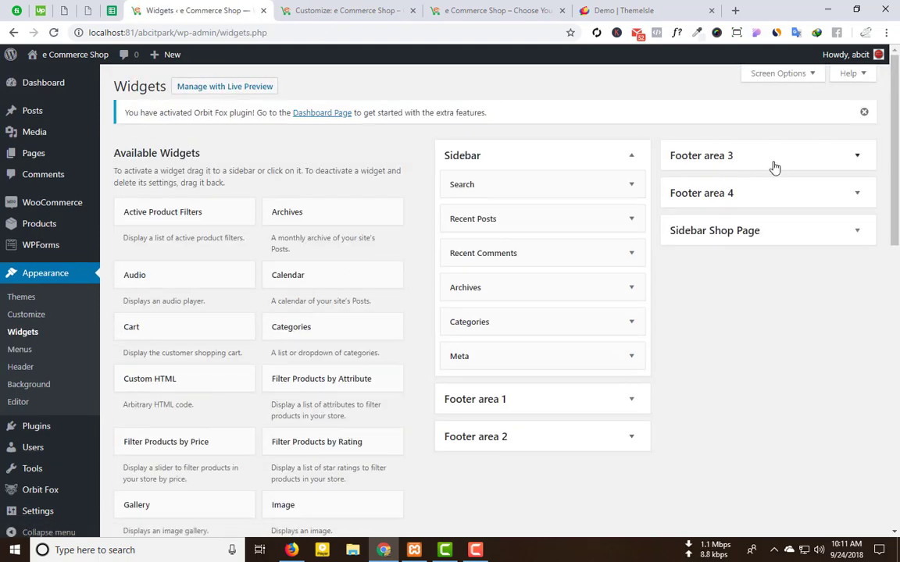
scroll(466, 453, down, 3)
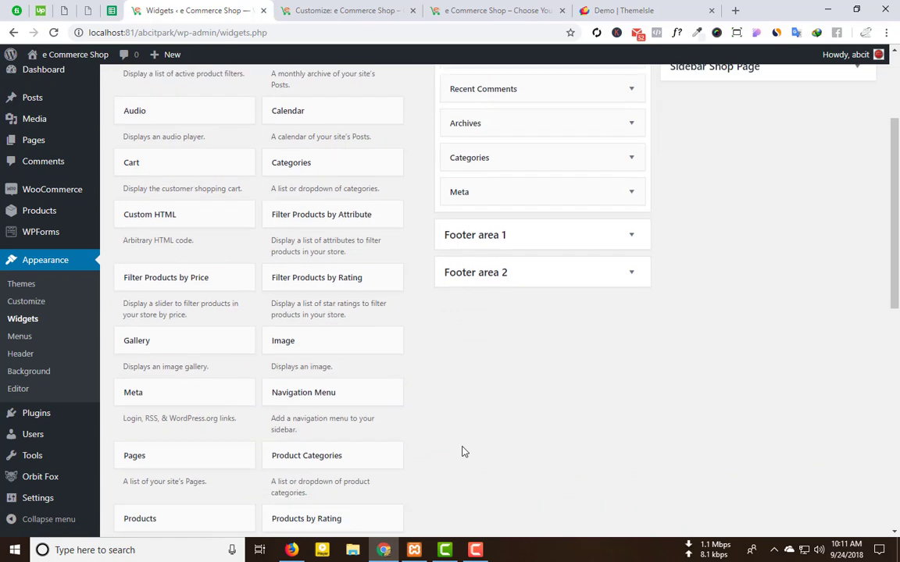
scroll(461, 452, down, 2)
scroll(461, 452, up, 4)
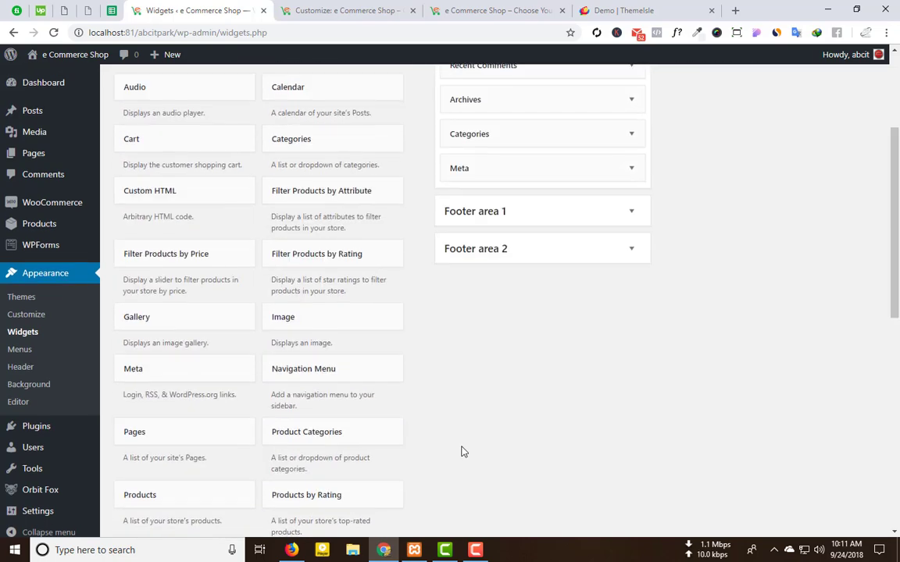
click(512, 337)
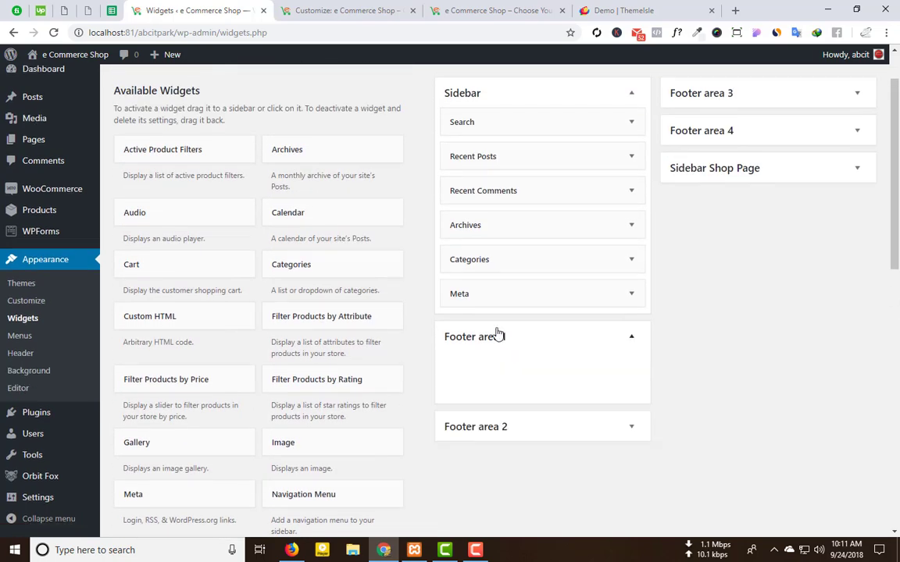
click(368, 11)
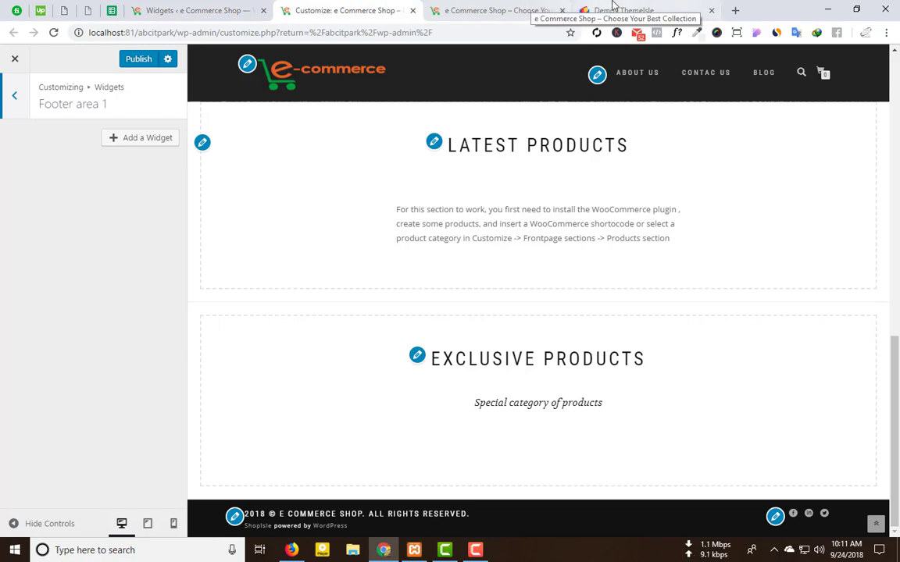
click(614, 10)
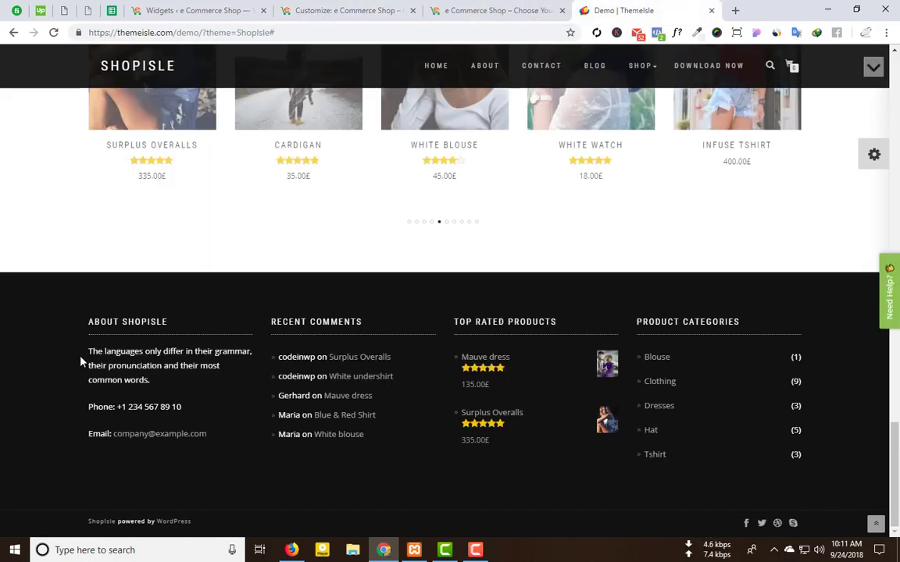
Step: Review the demo's About Shopisle footer text, then return to the Widgets admin page
drag(90, 354, 226, 437)
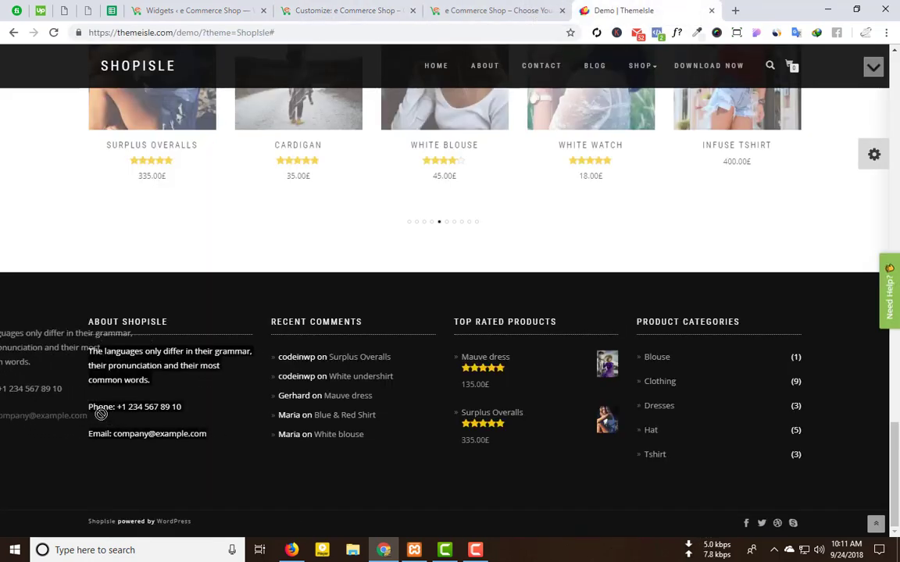
drag(109, 353, 141, 355)
right_click(141, 355)
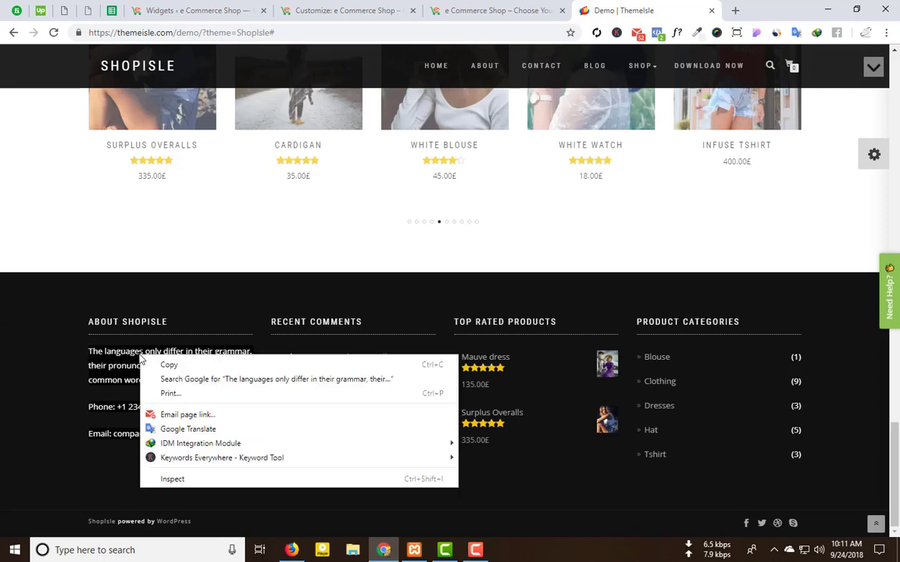
click(135, 353)
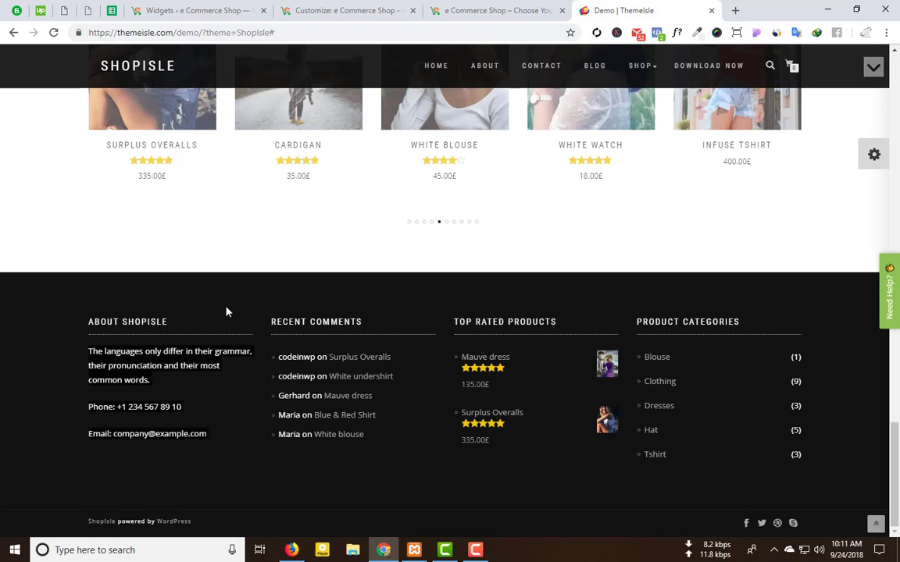
right_click(271, 220)
click(156, 351)
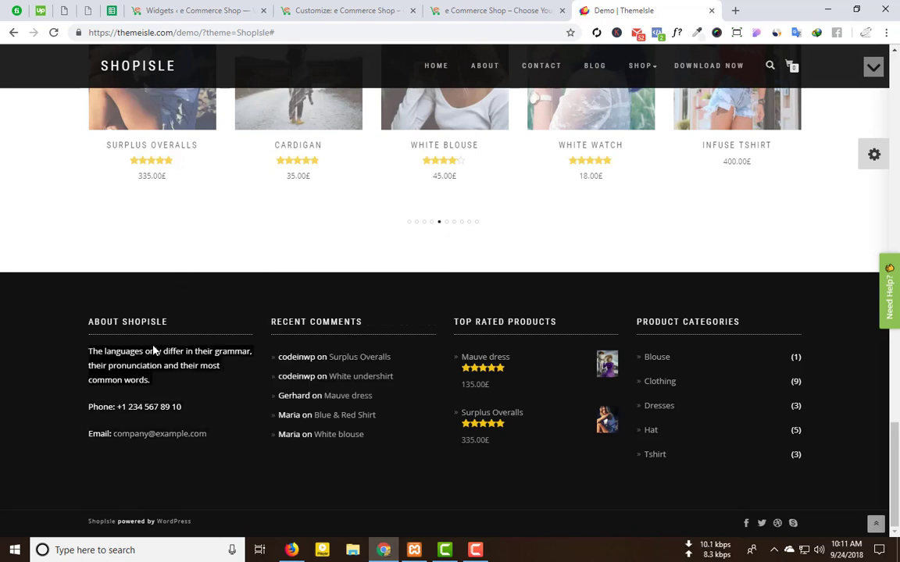
click(227, 10)
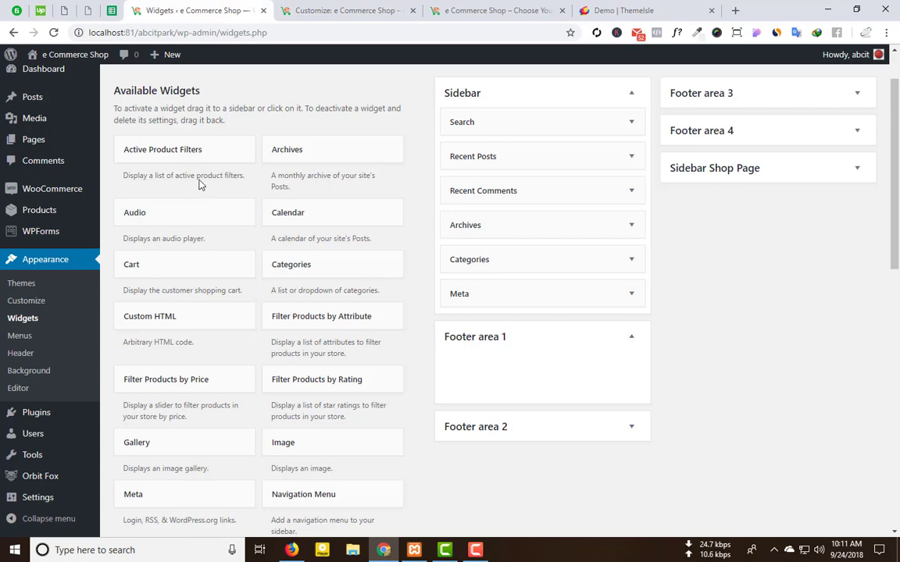
Step: Add a Text widget from Available Widgets to Footer area 1
scroll(148, 314, down, 3)
scroll(162, 315, down, 7)
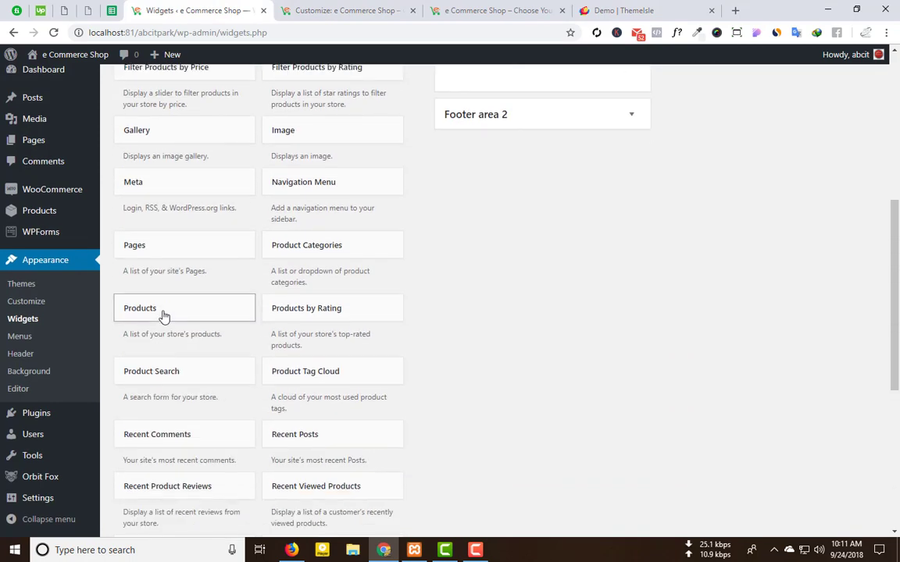
click(315, 286)
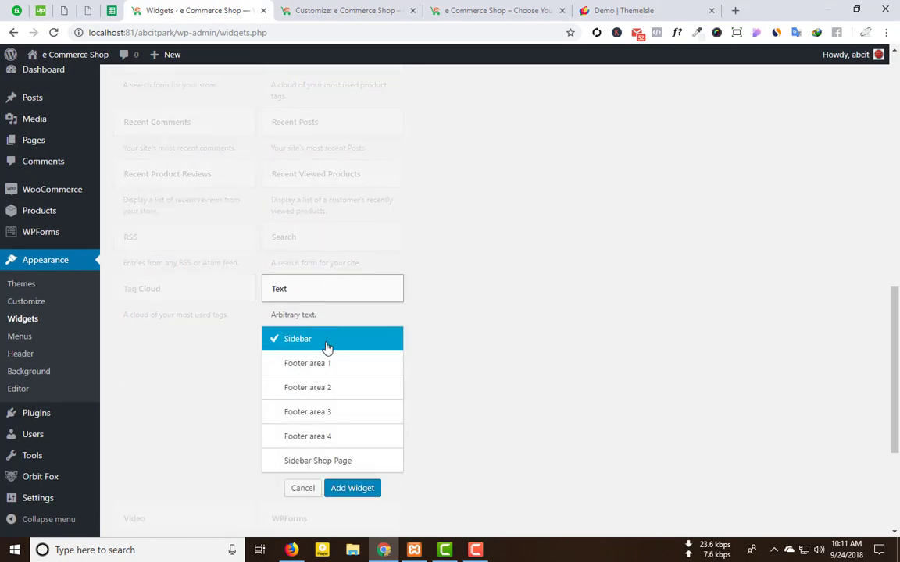
click(315, 367)
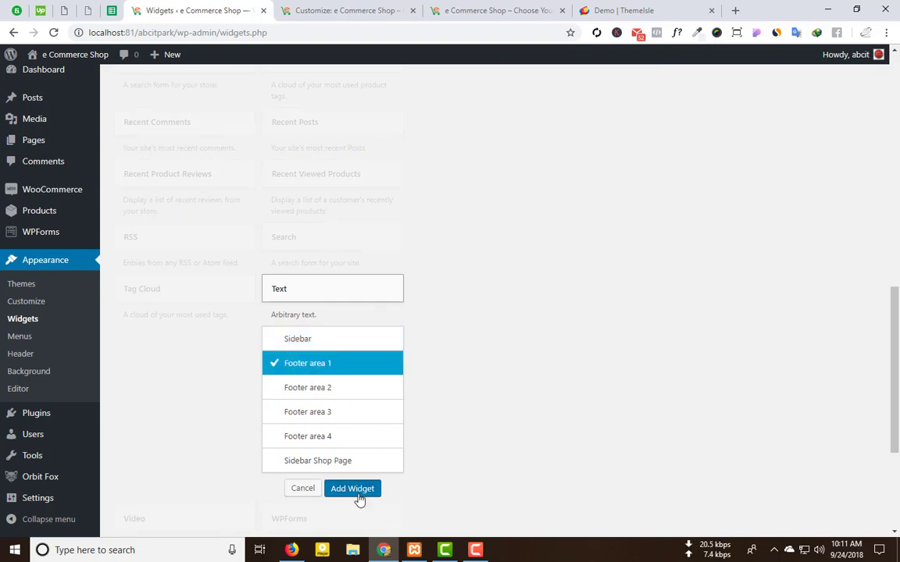
click(355, 490)
Step: Title the Text widget 'About e Commerce Shop'
click(446, 214)
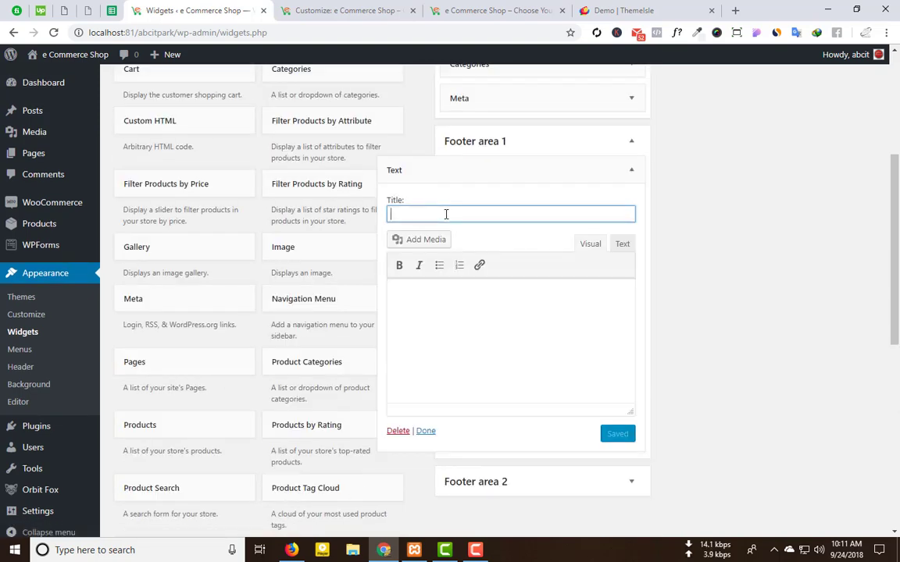
text(About e)
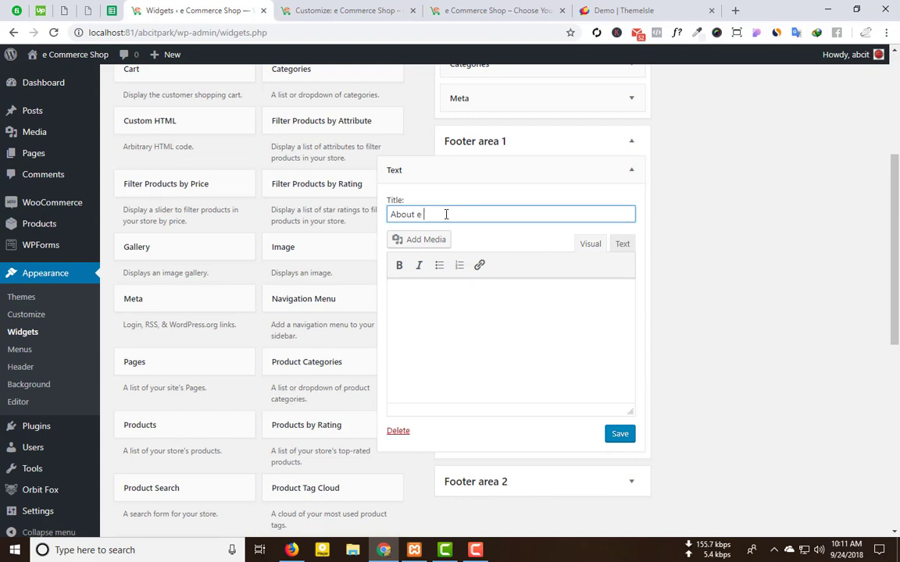
text( Commerce Shop)
click(527, 343)
click(734, 10)
Step: Search 'lorem' and copy the opening Lorem Ipsum sentences from lipsum.com
text(lorem)
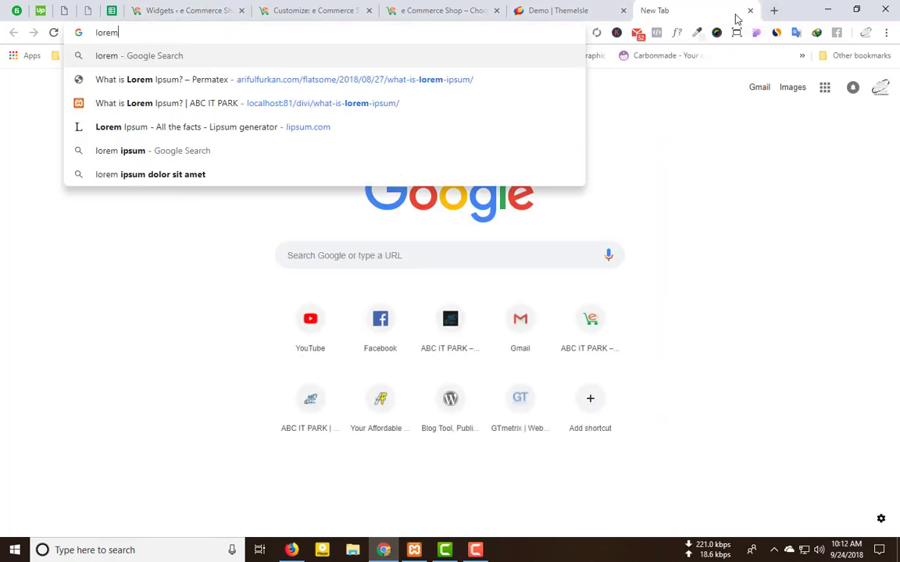
key(Return)
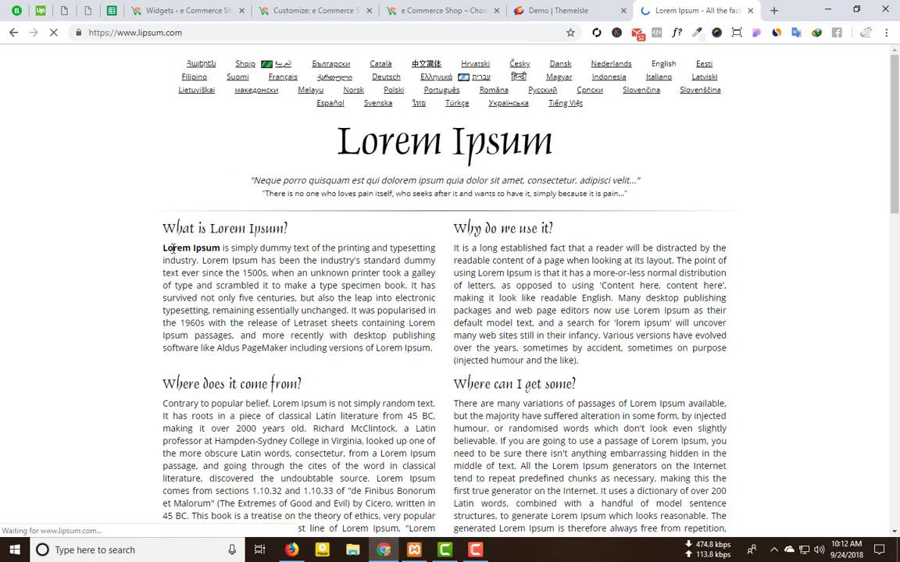
drag(164, 248, 268, 341)
key(ctrl+c)
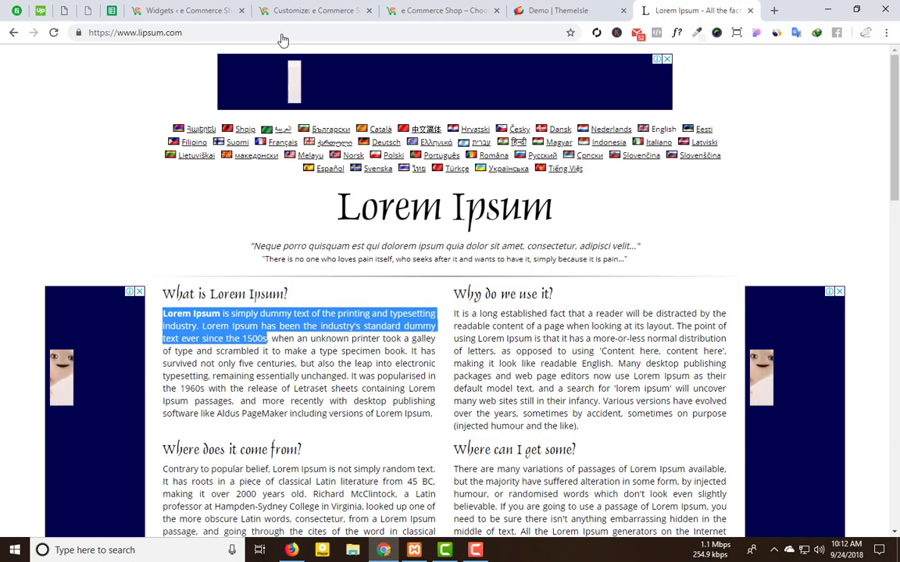
Step: Paste the Lorem Ipsum sentences into the widget's body, ending them with a period
click(183, 10)
key(ctrl+v)
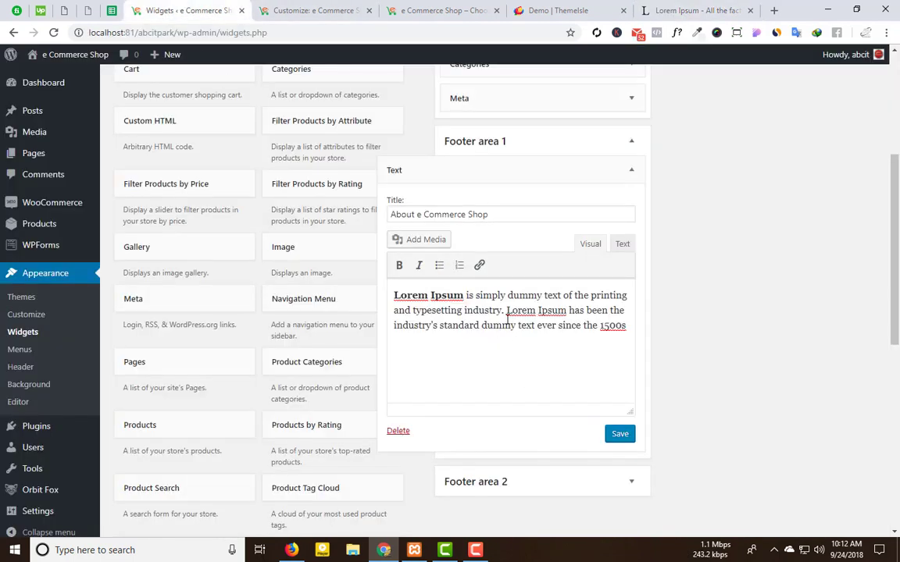
text(.)
right_click(511, 320)
click(687, 10)
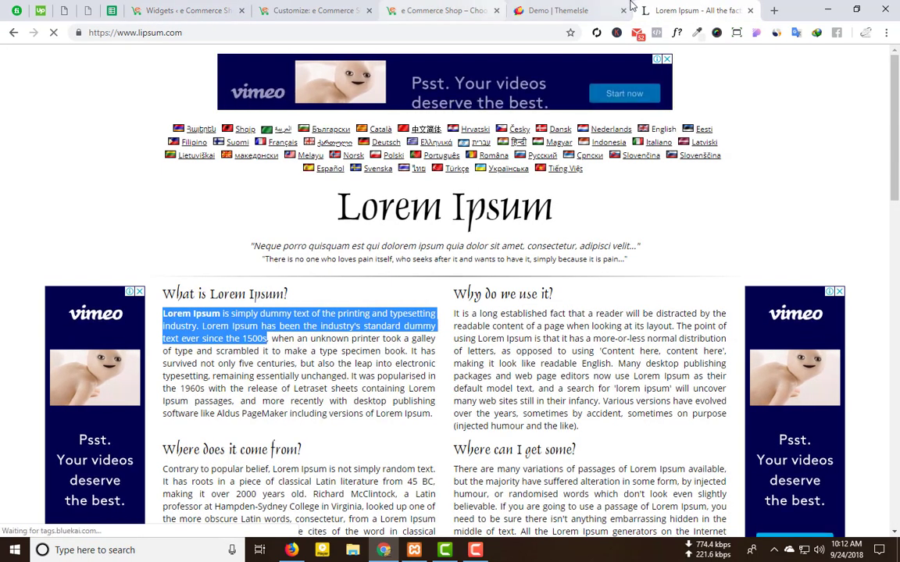
click(594, 11)
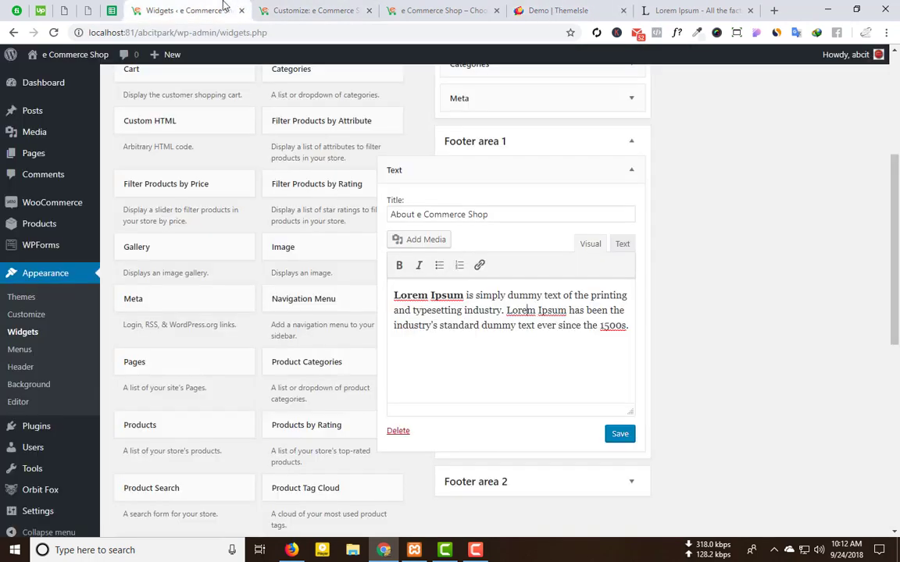
click(187, 10)
click(425, 357)
Step: Type a 'Contact Us: +880' line under the paragraph and select the phone number
click(415, 358)
text(Conta)
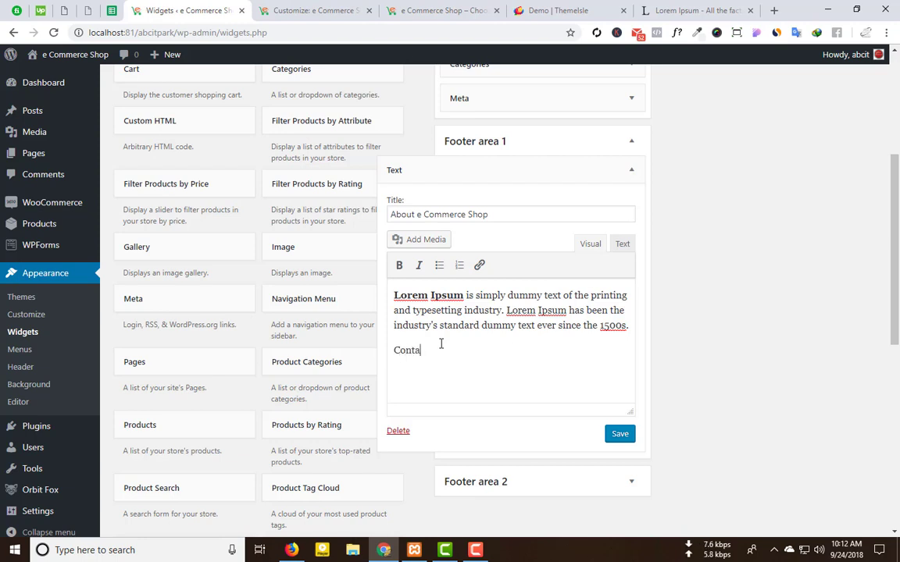
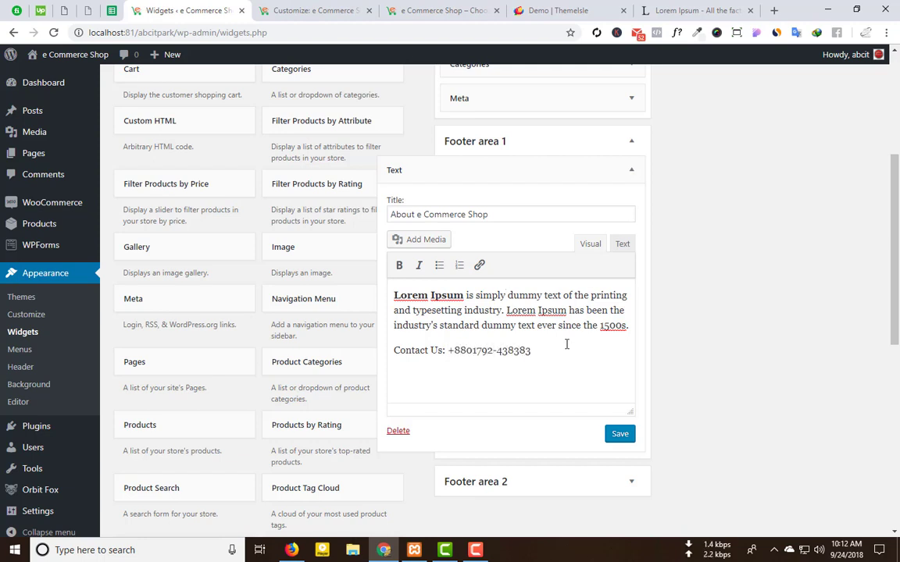
drag(540, 355, 454, 351)
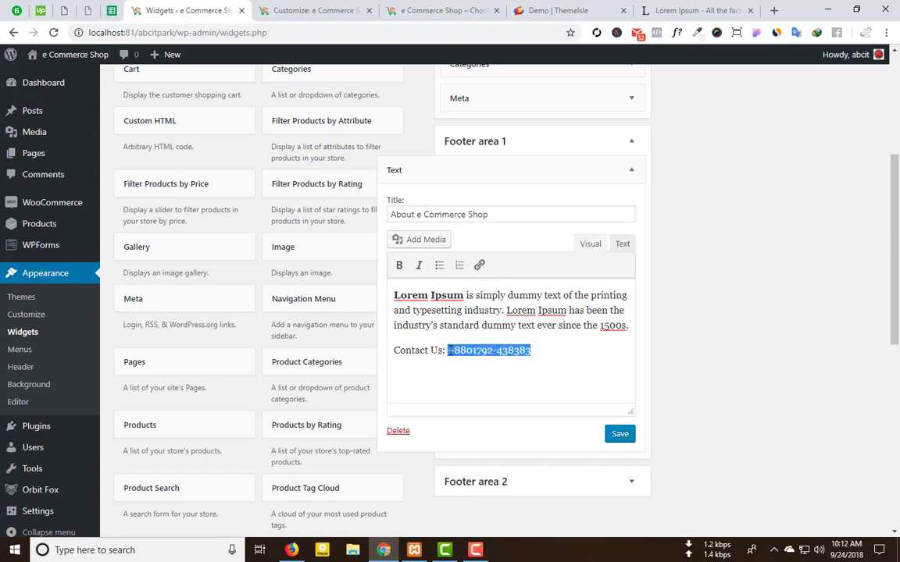
Step: Start a link on the phone number and clear the wrongly pasted link address
click(479, 265)
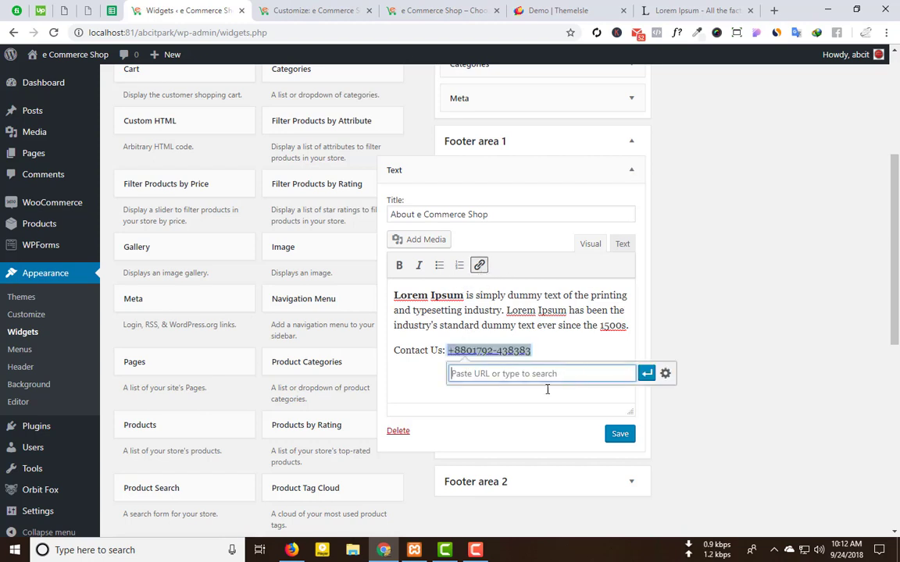
key(ctrl+v)
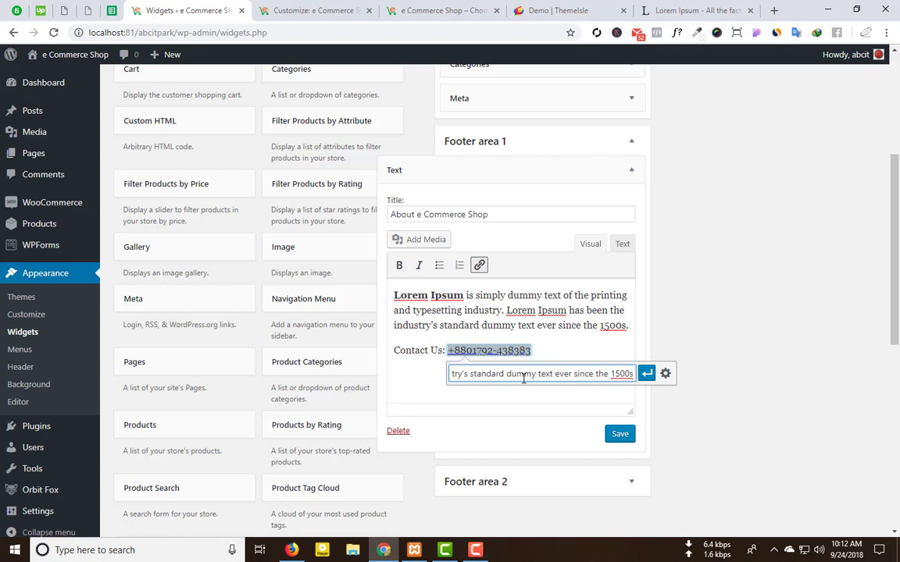
key(BackSpace)
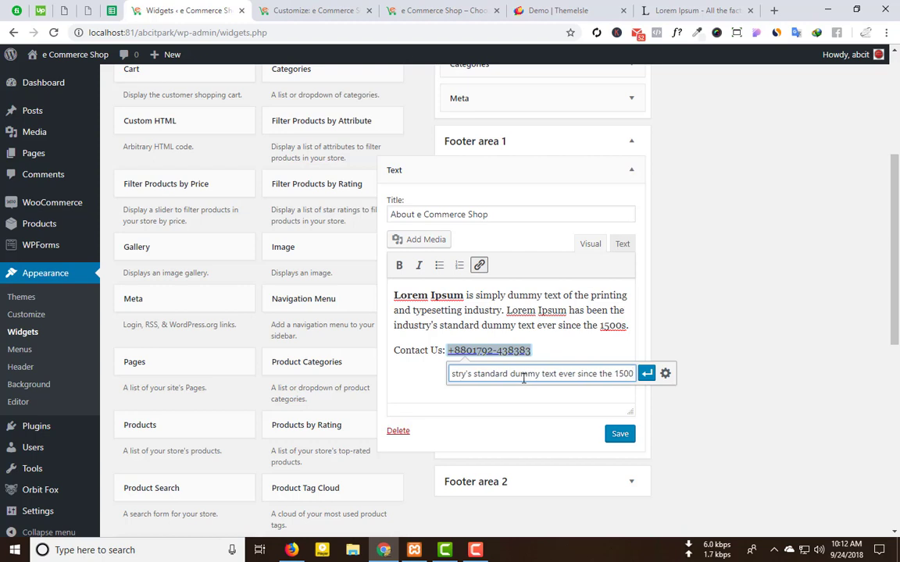
key(ctrl+a)
key(BackSpace)
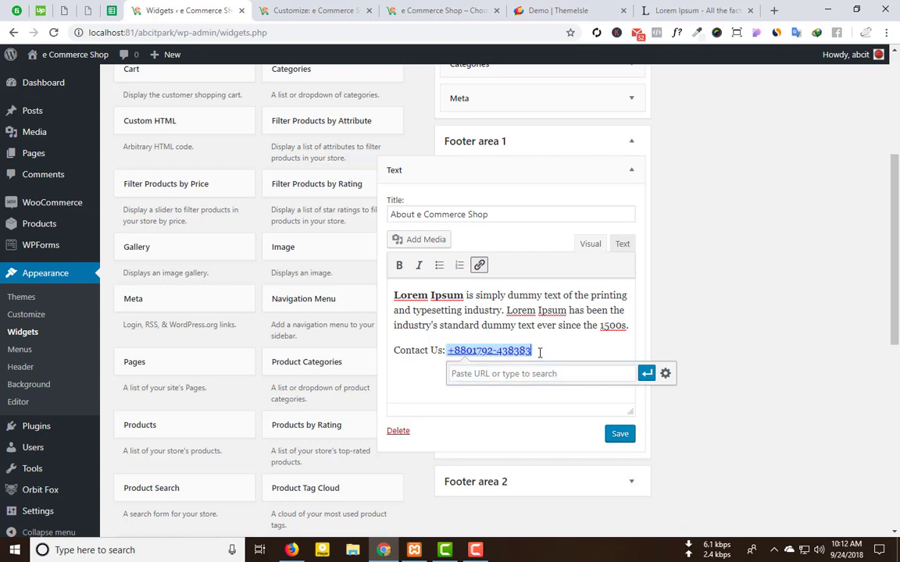
Step: Link the phone number using itself as the URL, then begin an 'Email' line below
drag(538, 352, 452, 351)
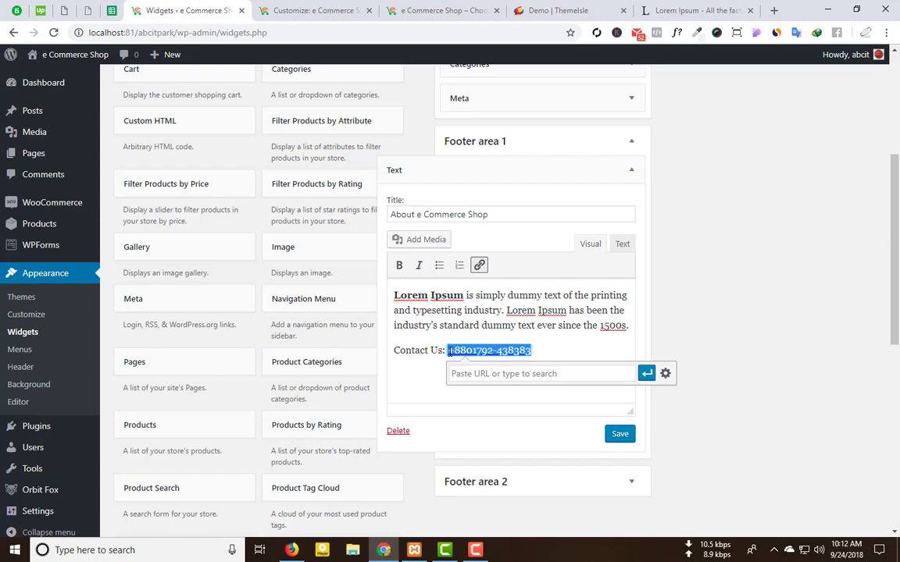
key(ctrl+c)
click(478, 373)
key(ctrl+v)
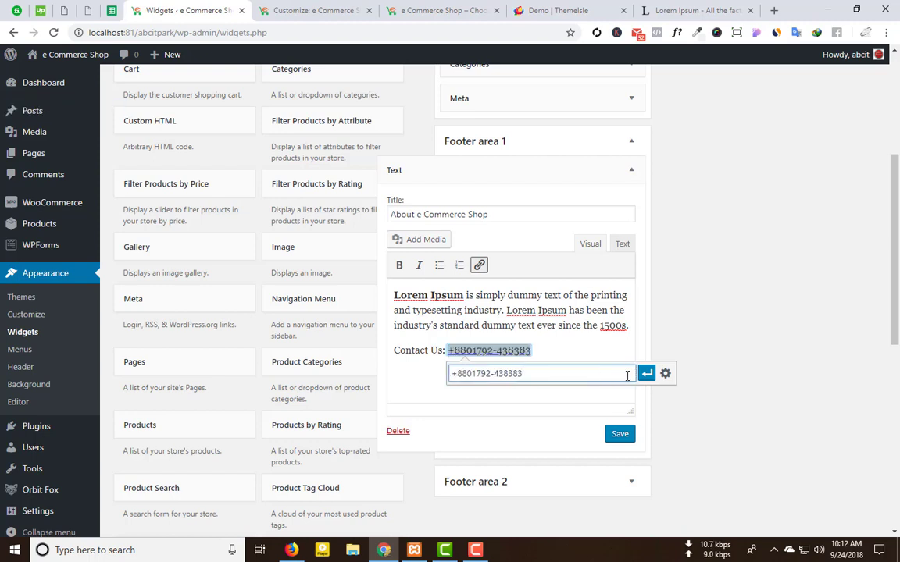
click(646, 374)
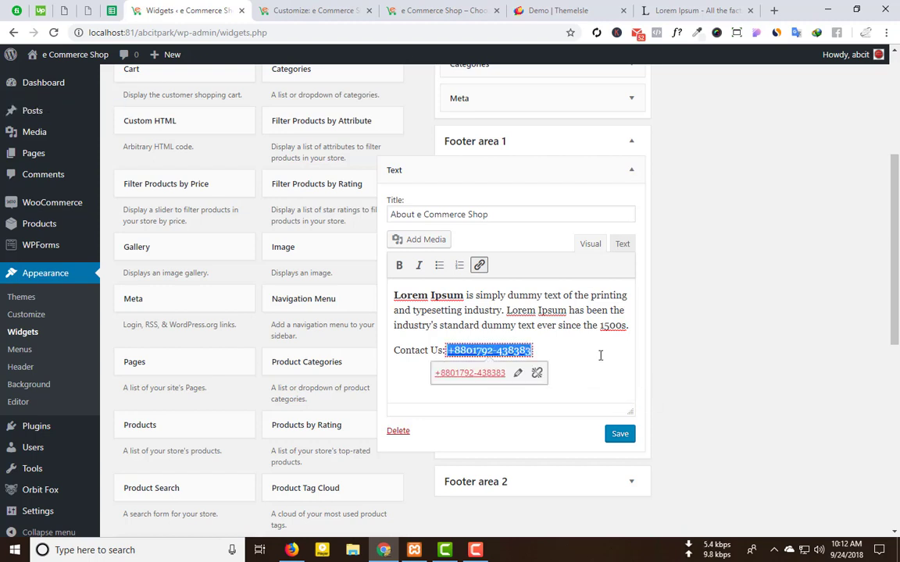
key(Return)
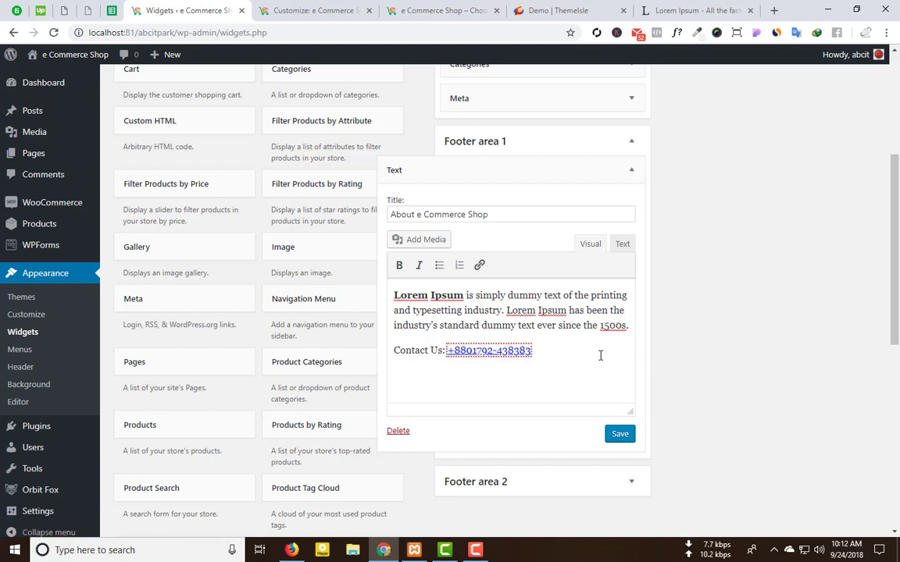
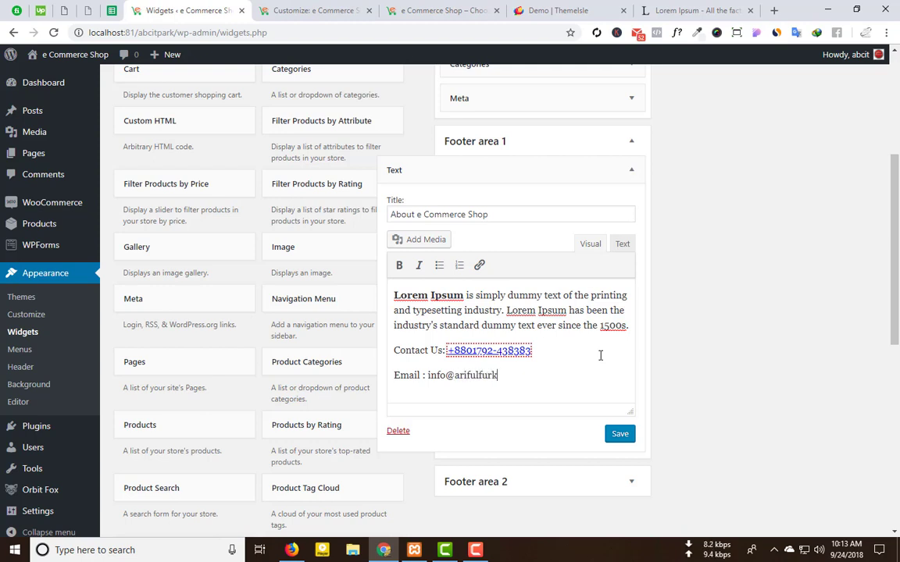
Step: Complete the e-mail address in the About e Commerce Shop widget, make it a mailto link, and save
text(.com)
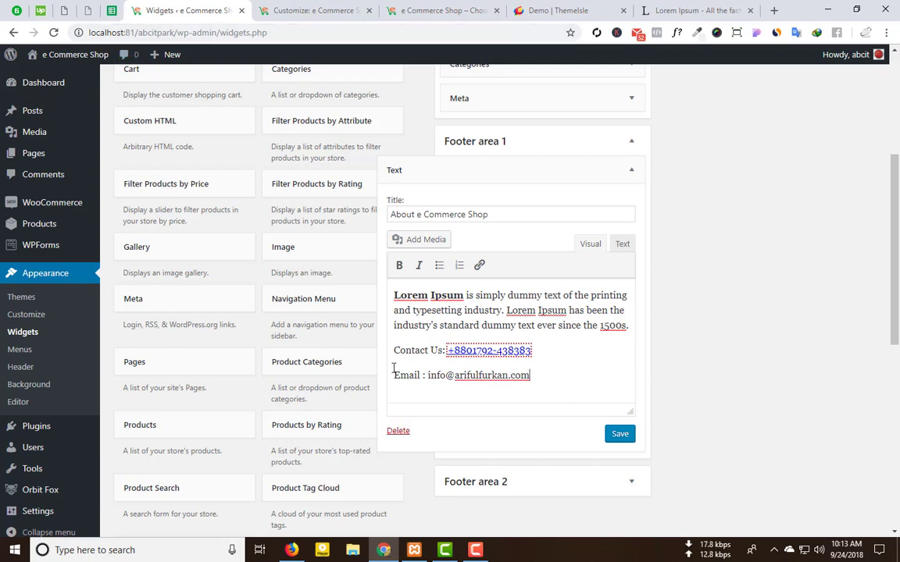
drag(533, 378, 427, 374)
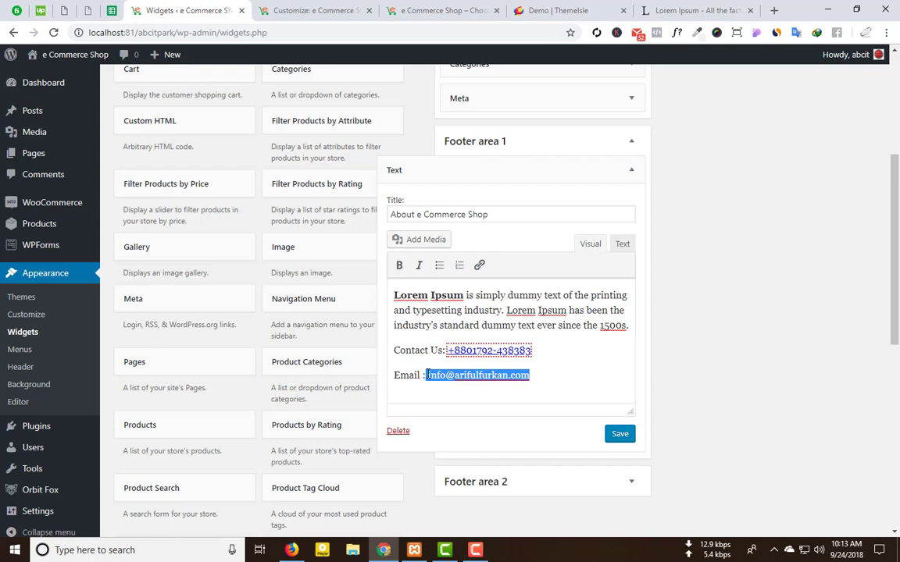
click(479, 264)
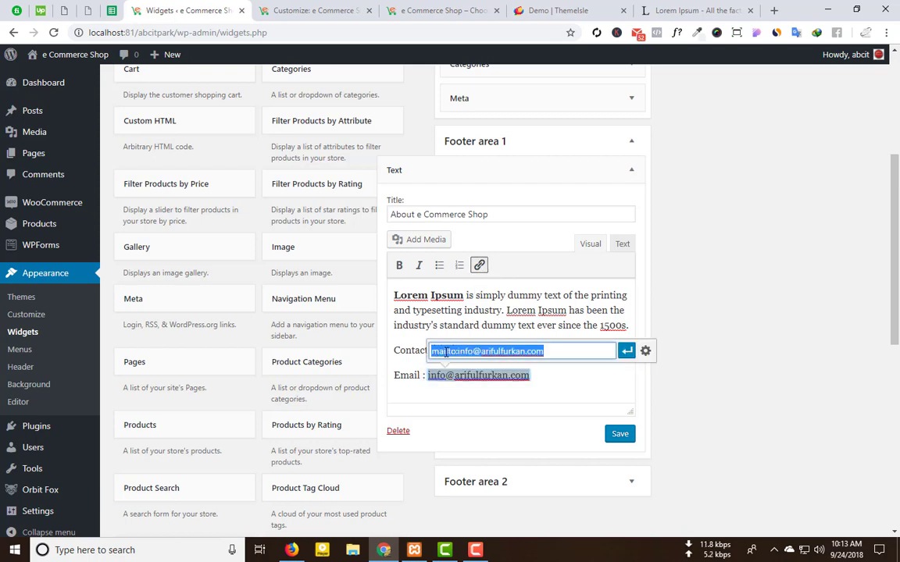
click(627, 351)
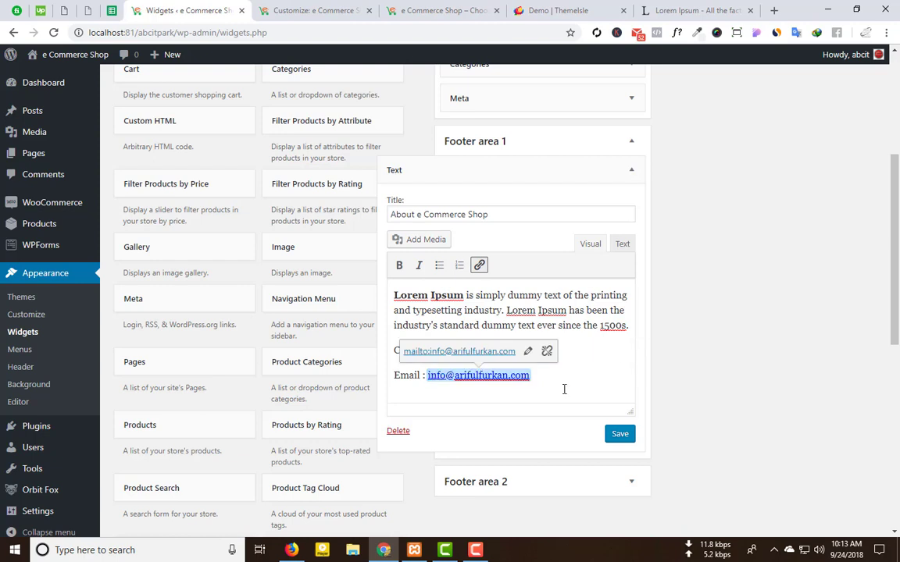
click(625, 437)
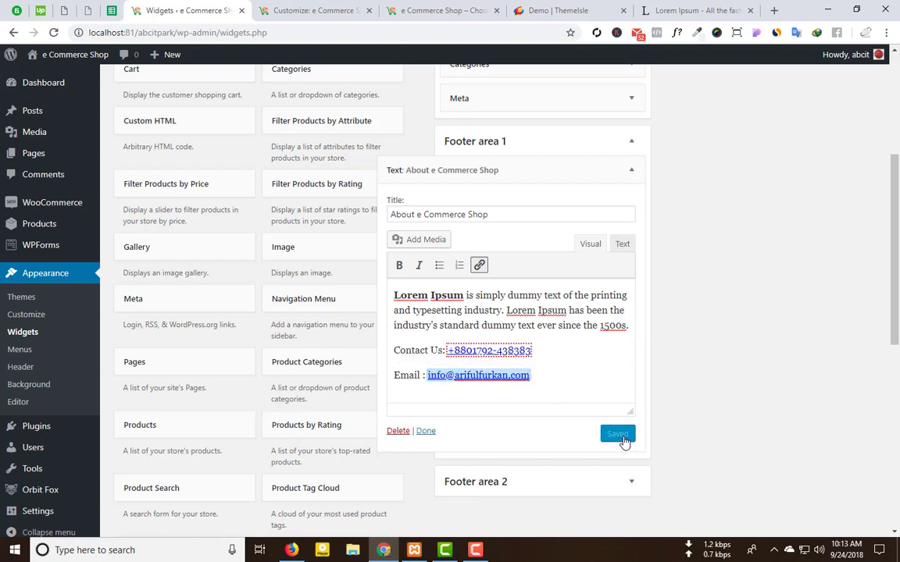
click(425, 431)
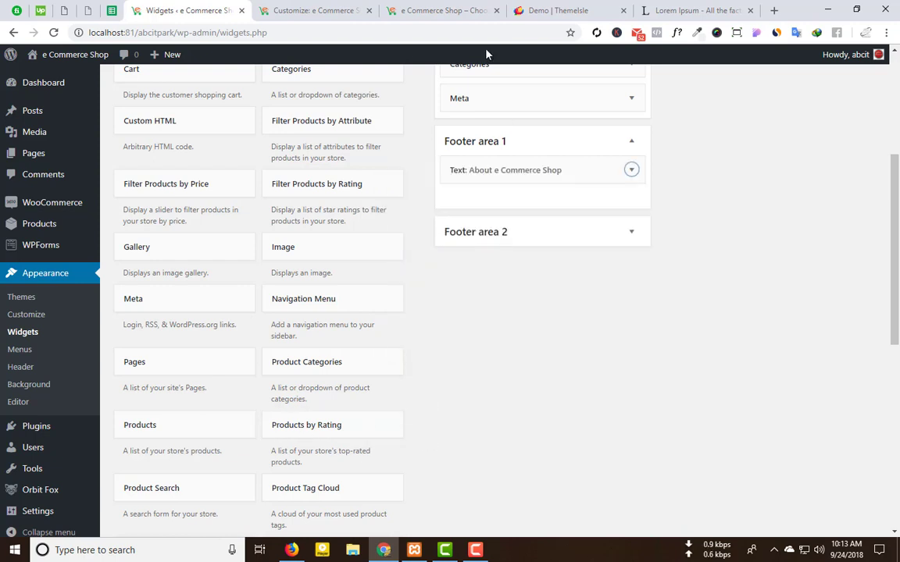
click(489, 6)
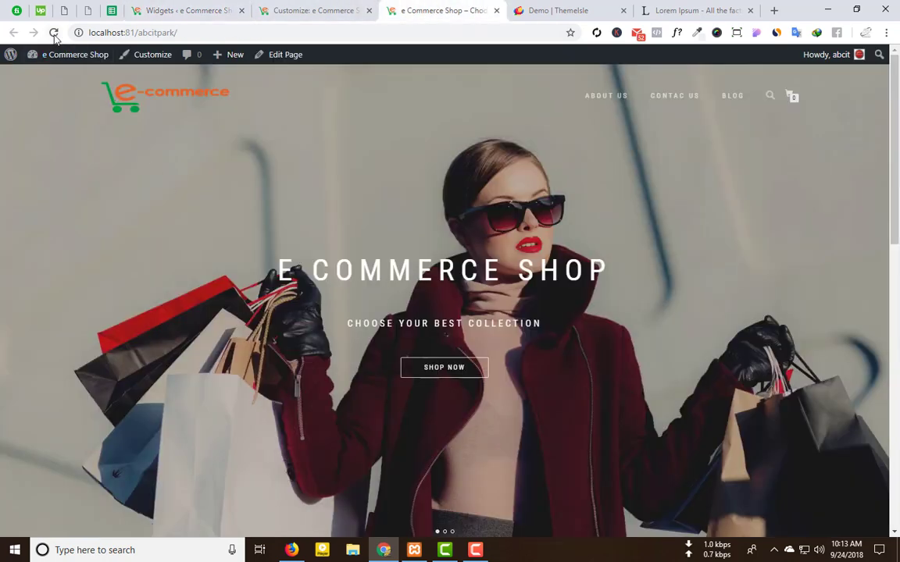
click(53, 32)
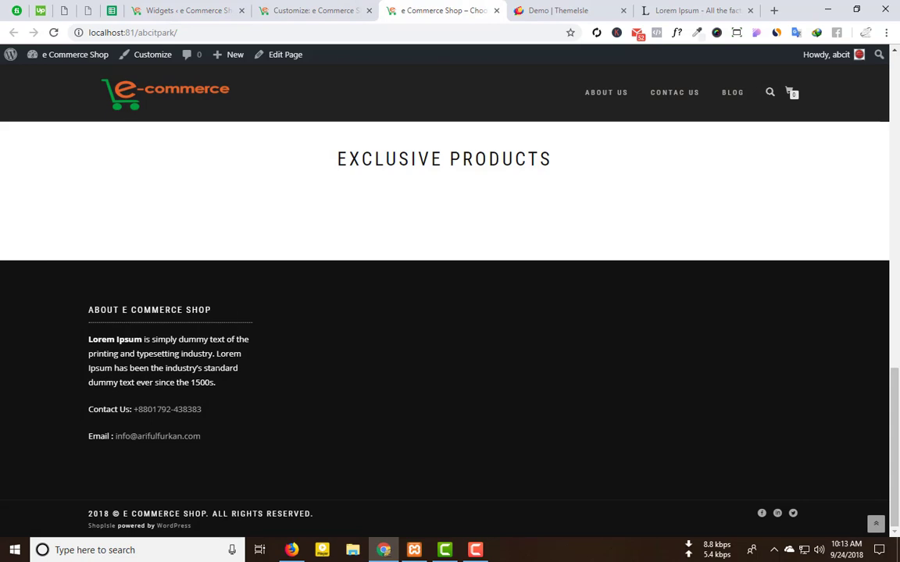
triple_click(134, 376)
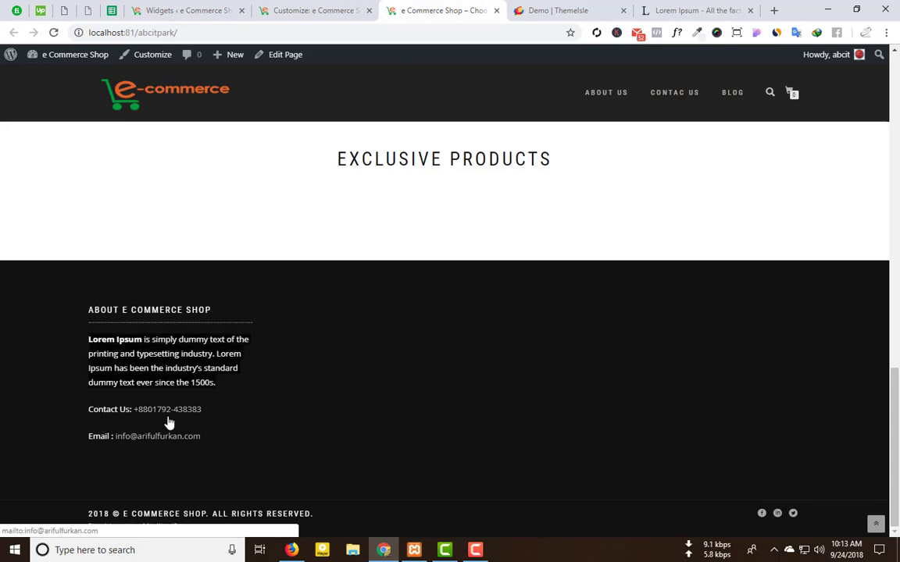
click(156, 6)
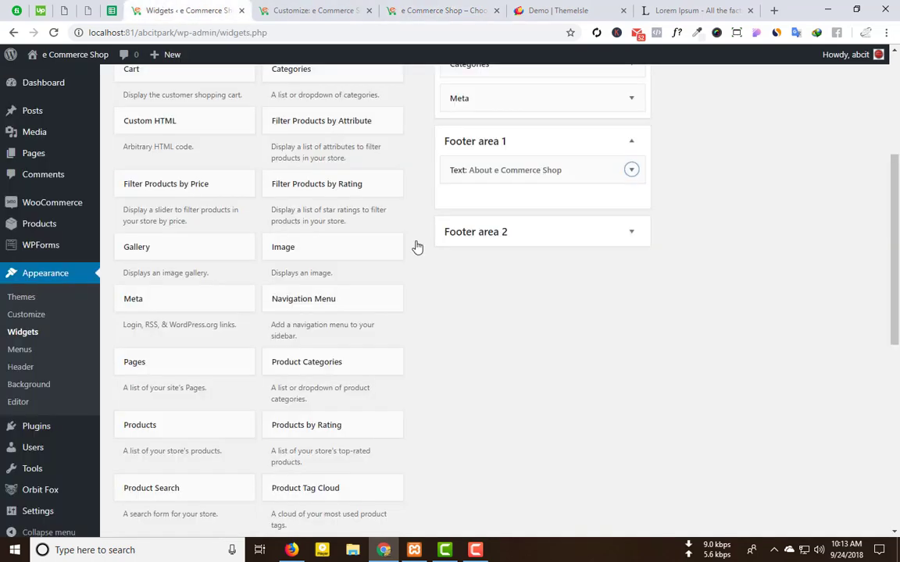
scroll(378, 344, down, 3)
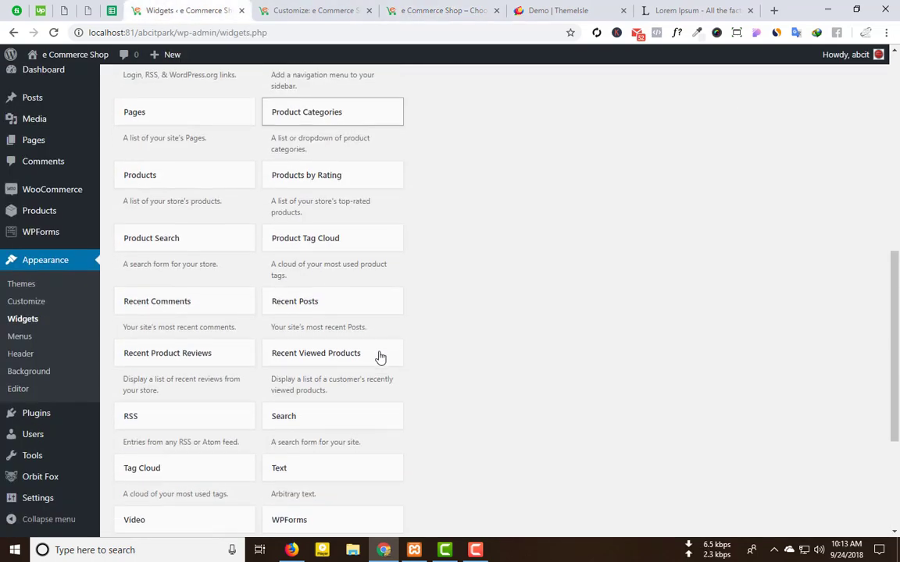
click(442, 6)
click(582, 8)
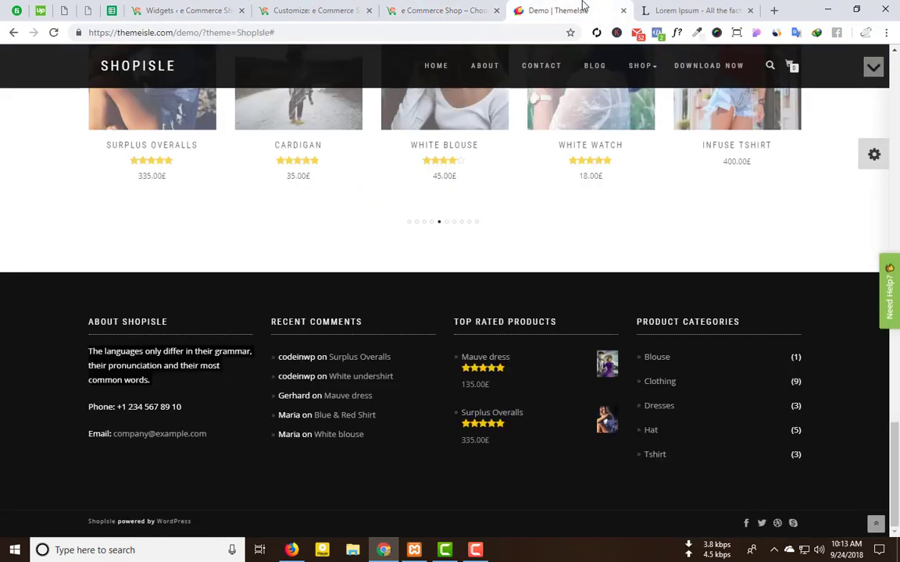
click(153, 11)
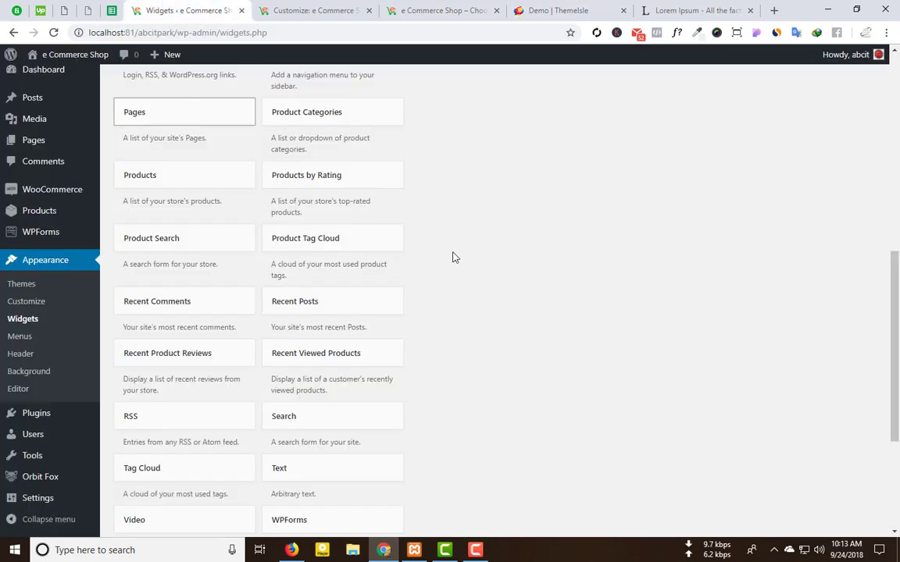
scroll(351, 344, down, 4)
scroll(328, 346, up, 1)
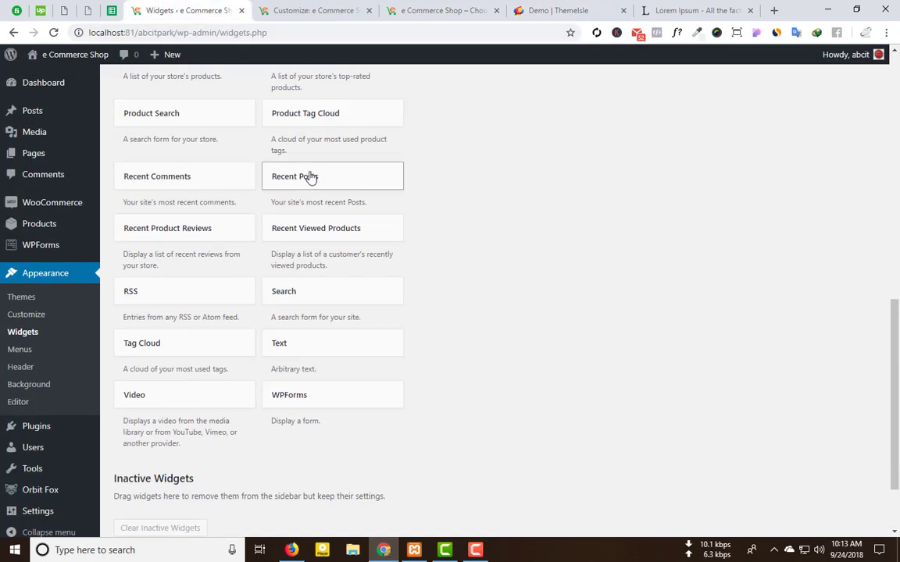
Step: Add a Recent Comments widget to Footer area 2, titled 'Recent comments' with 5 comments, and save it
click(200, 190)
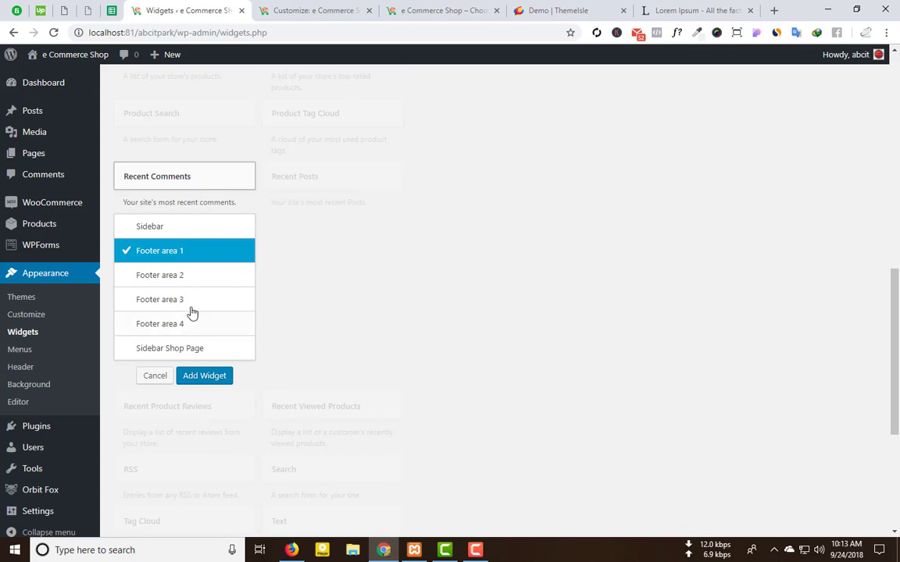
click(206, 375)
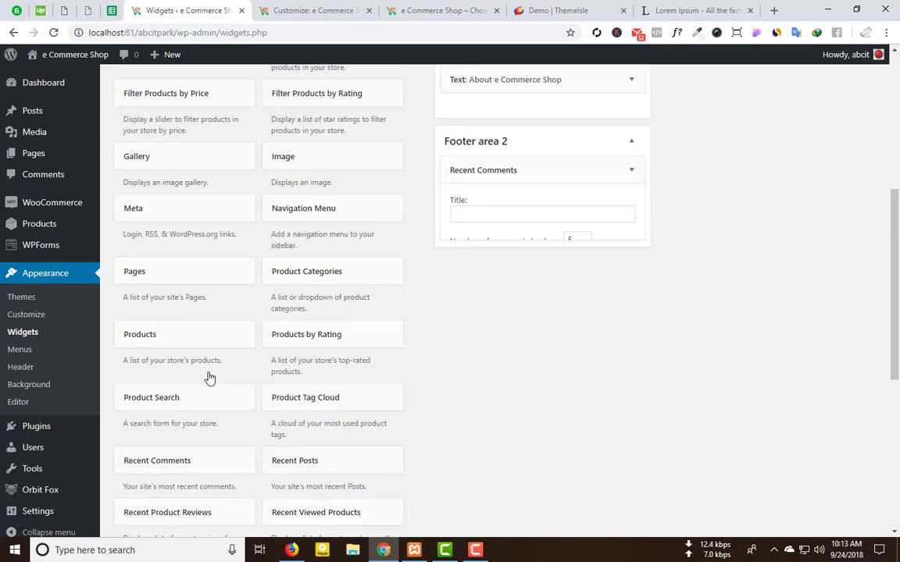
text(rece)
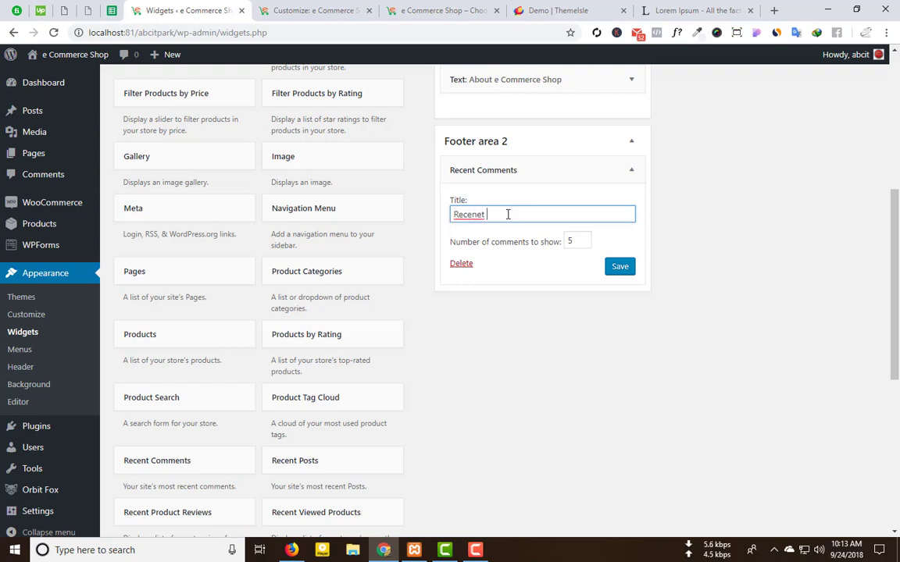
text(net comment)
key(BackSpace)
click(563, 246)
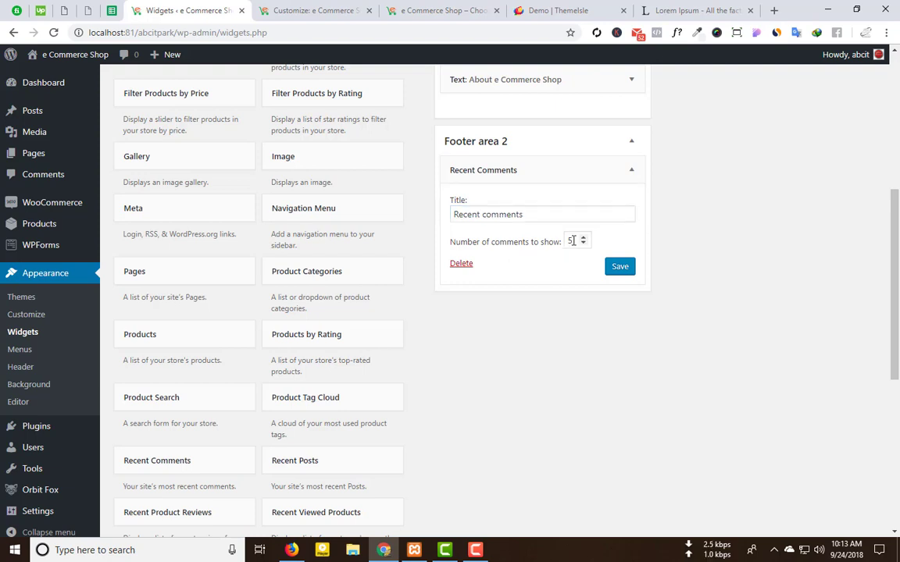
click(567, 9)
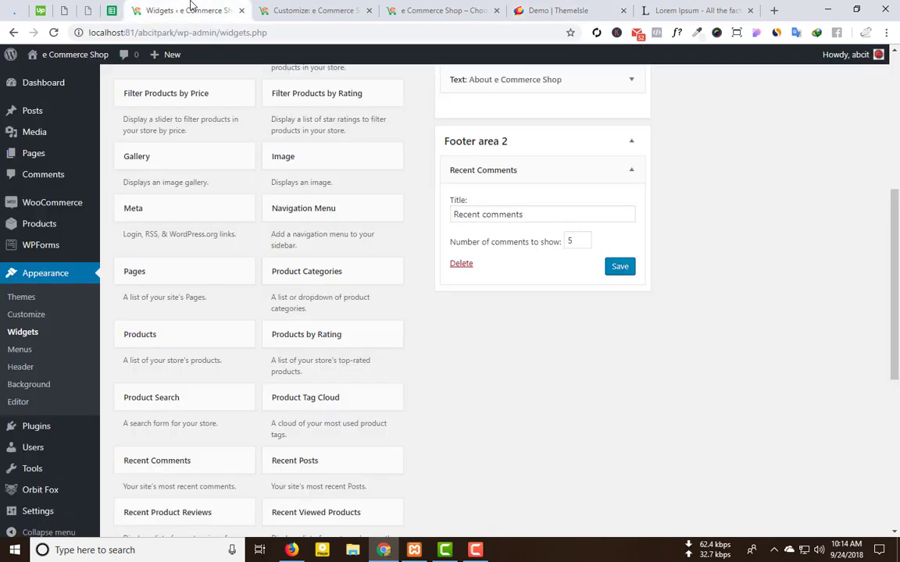
click(187, 10)
click(620, 267)
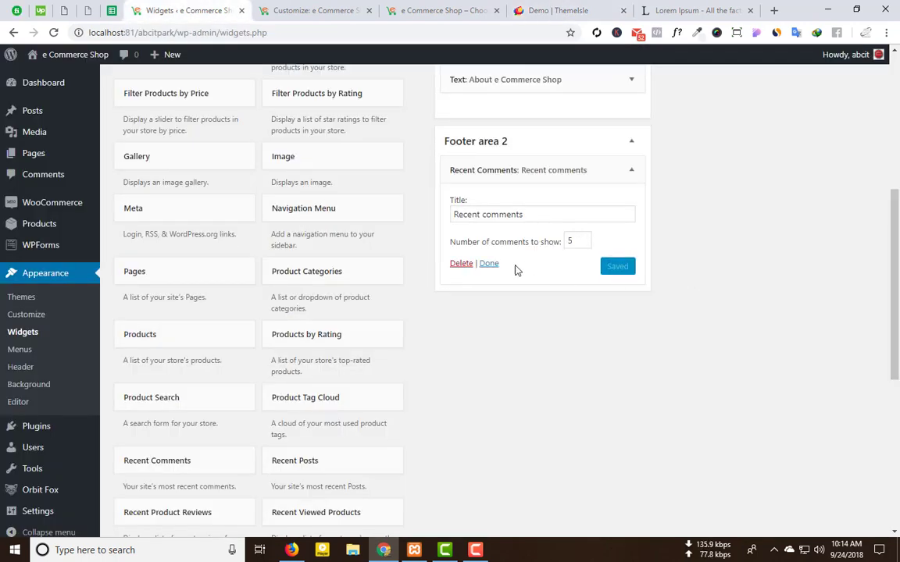
click(489, 264)
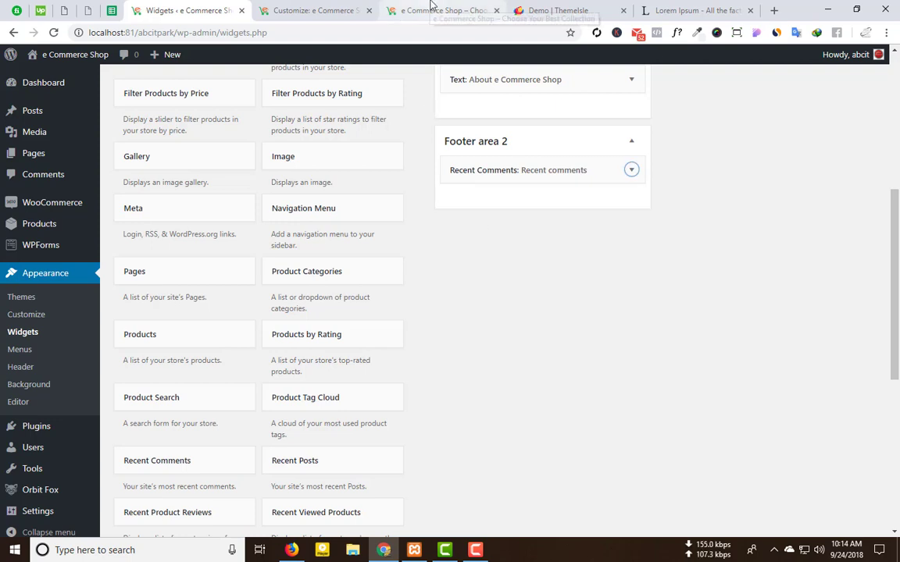
Step: Reload the shop front end to check the new footer, compare with the ShopIsle demo, then return to Widgets
click(392, 8)
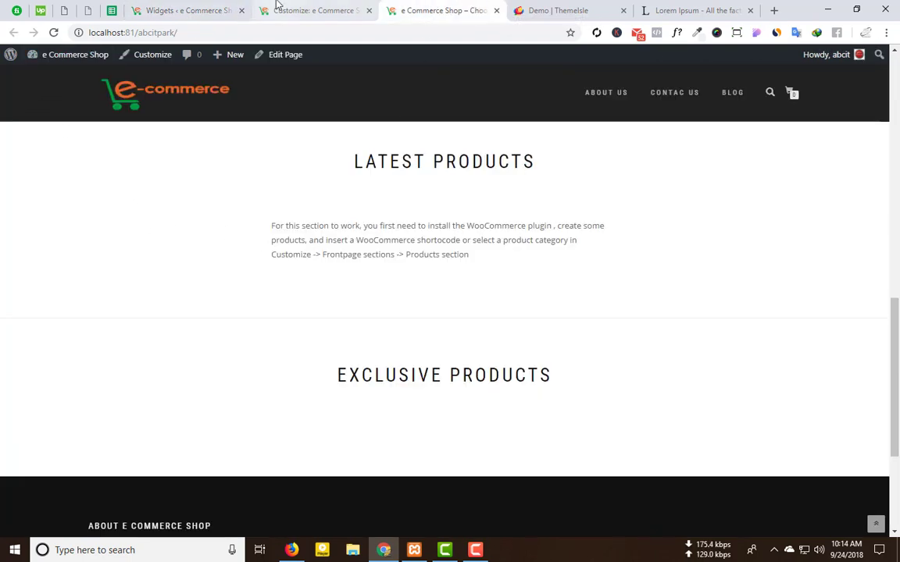
click(278, 8)
click(398, 8)
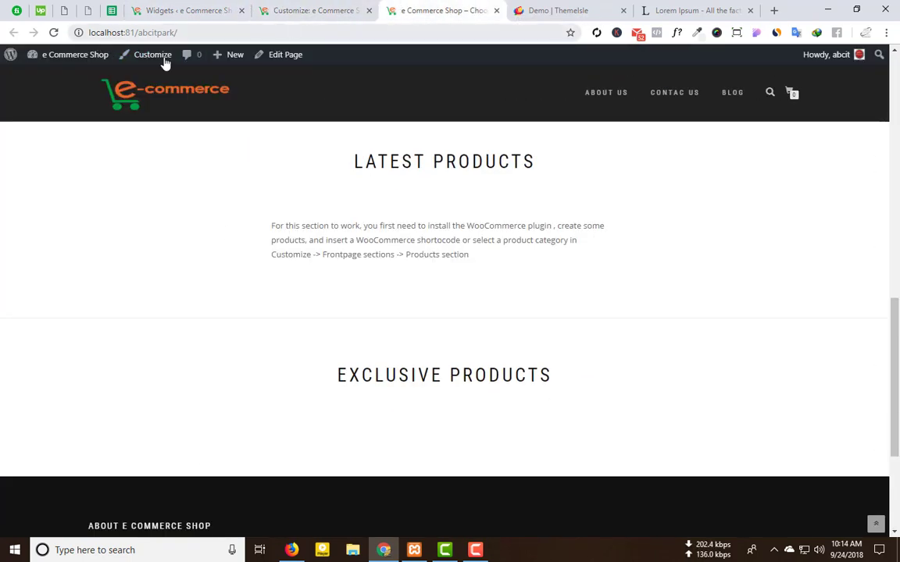
click(54, 33)
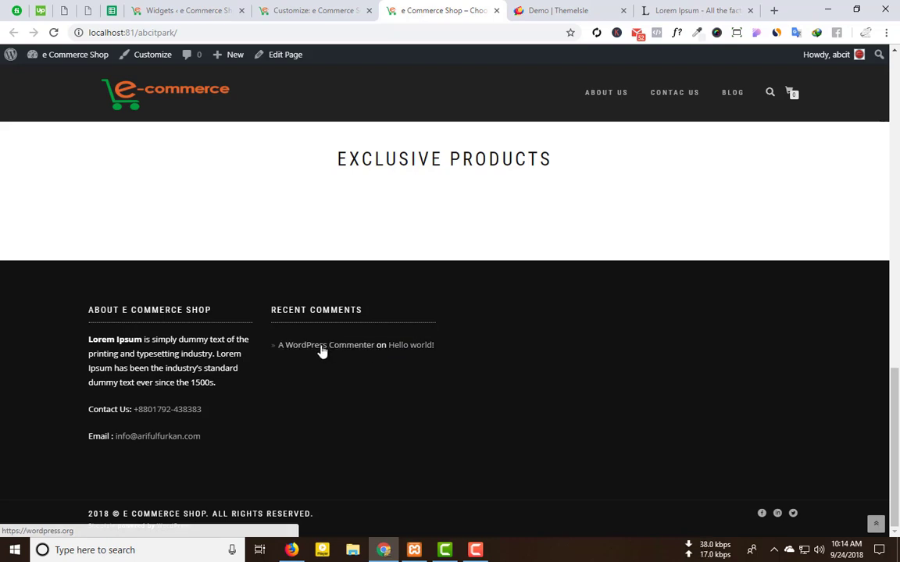
click(557, 10)
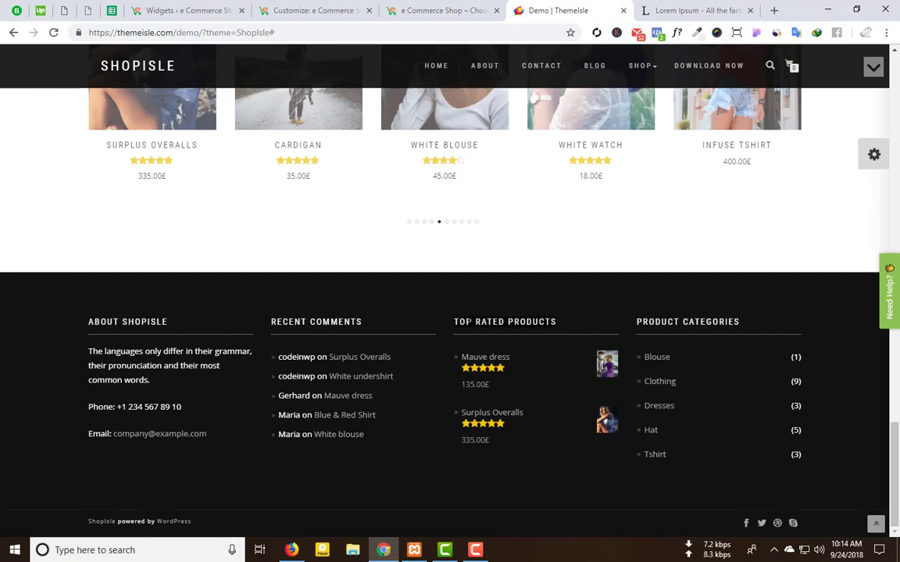
click(153, 7)
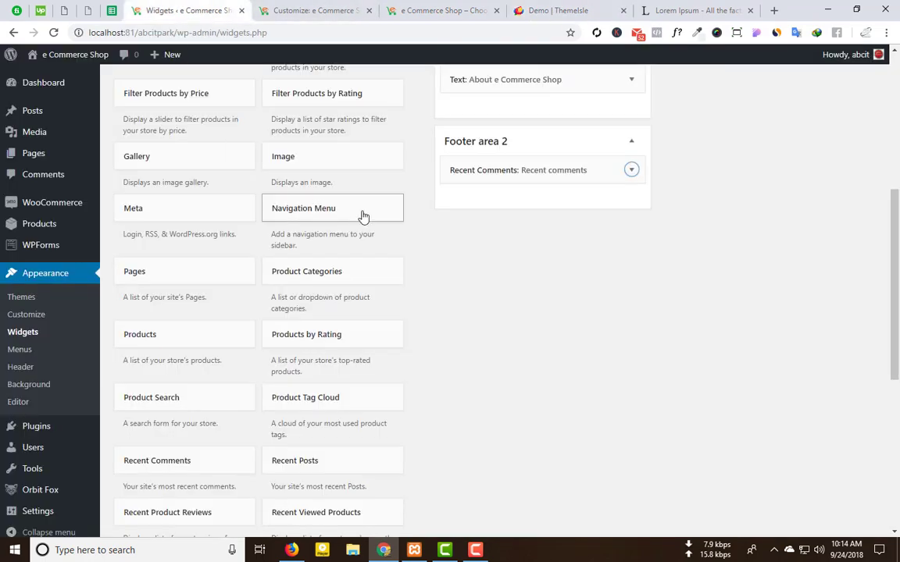
Step: Scroll the widgets list and check the demo footer's third column for reference
scroll(549, 221, up, 5)
scroll(343, 292, down, 6)
scroll(343, 293, down, 3)
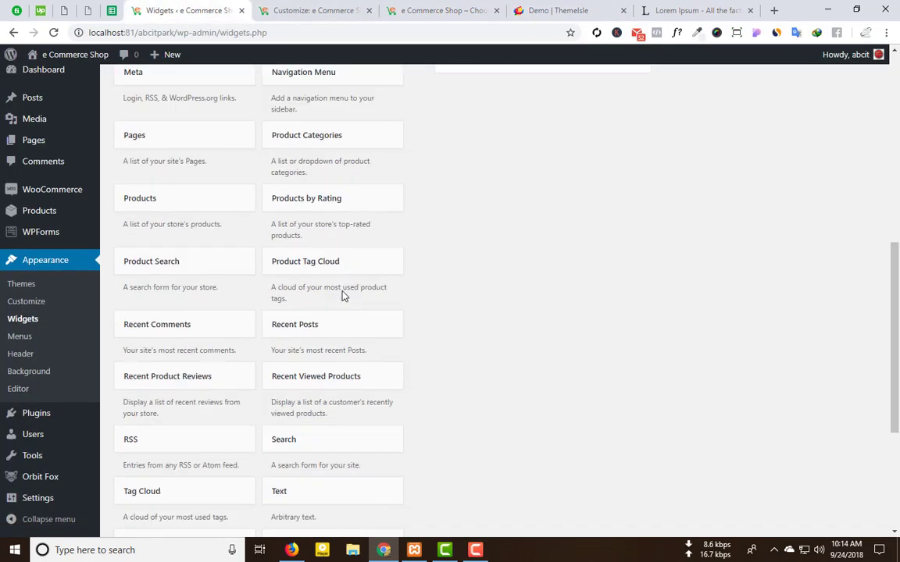
scroll(583, 317, down, 2)
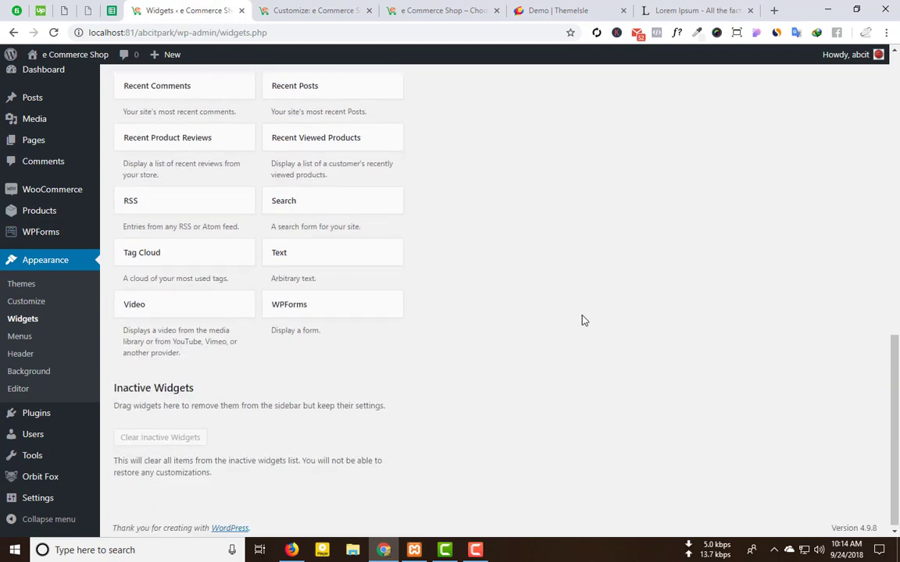
scroll(321, 277, up, 2)
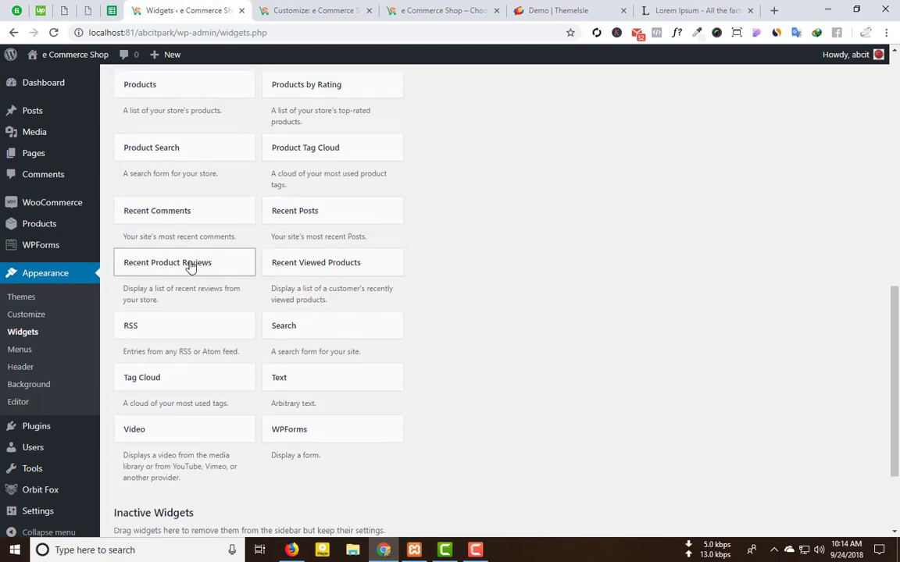
scroll(313, 174, up, 1)
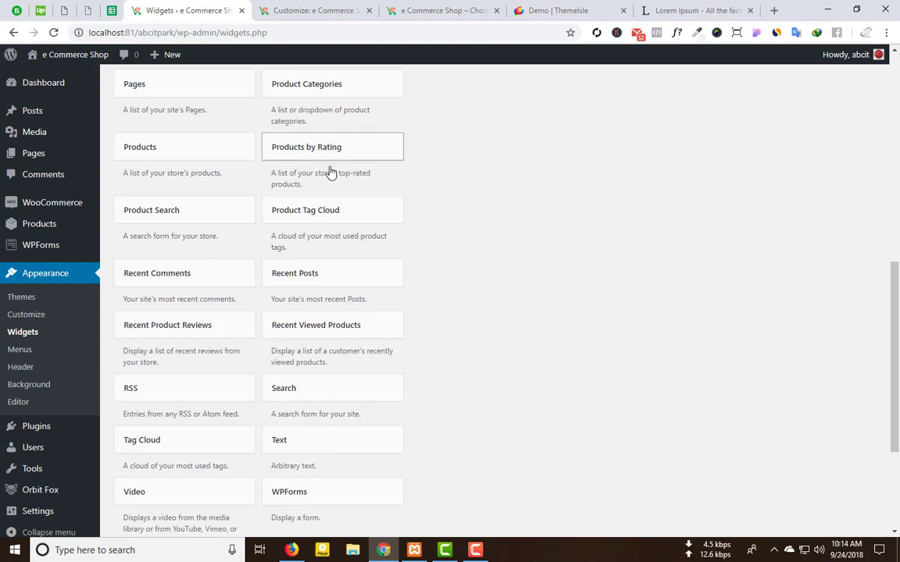
scroll(177, 226, up, 1)
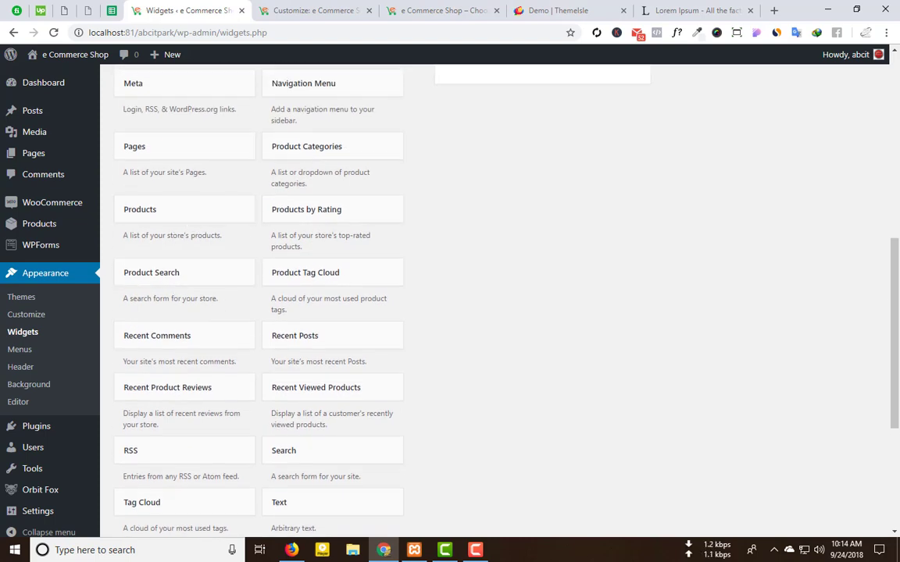
click(597, 7)
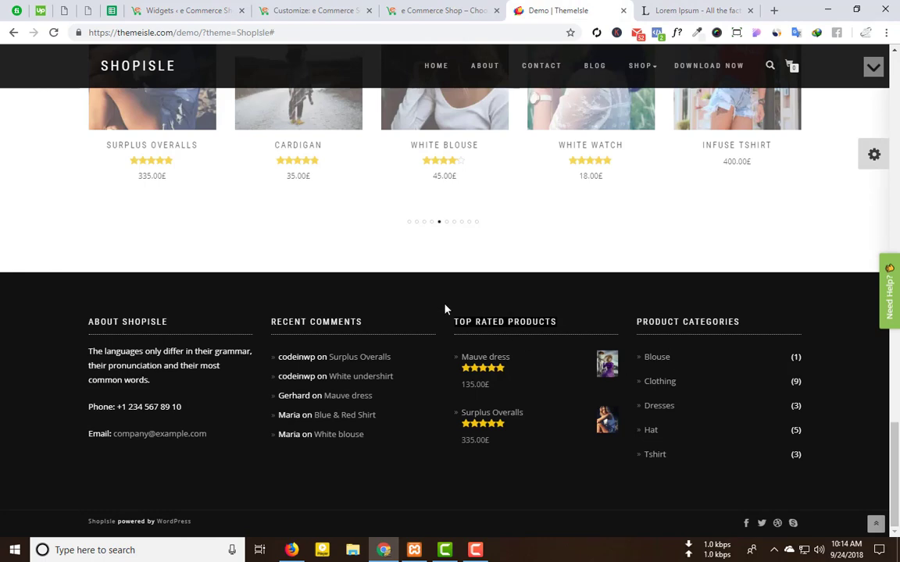
click(199, 8)
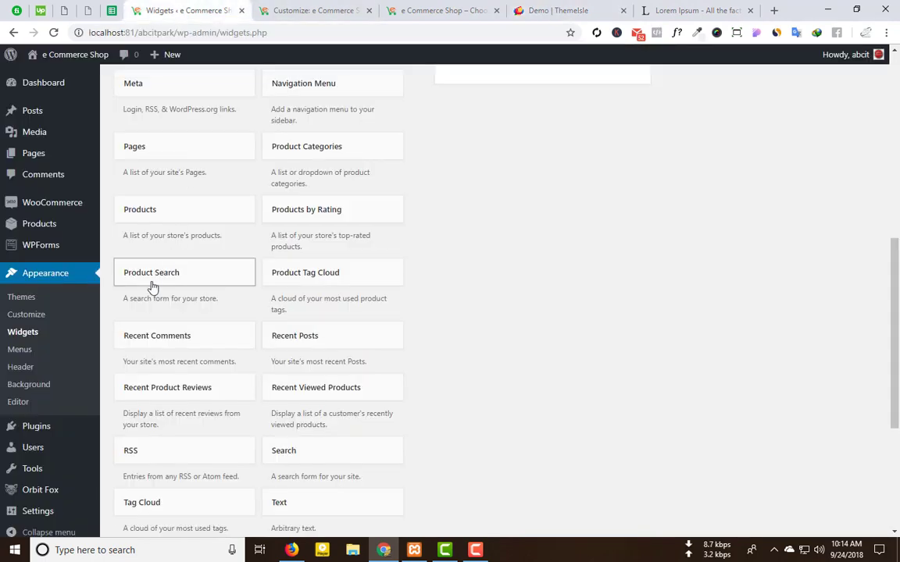
Step: Find Products by Rating via a 'top' page search and add it to Footer area 3 as 'Top rated products'
scroll(153, 288, up, 3)
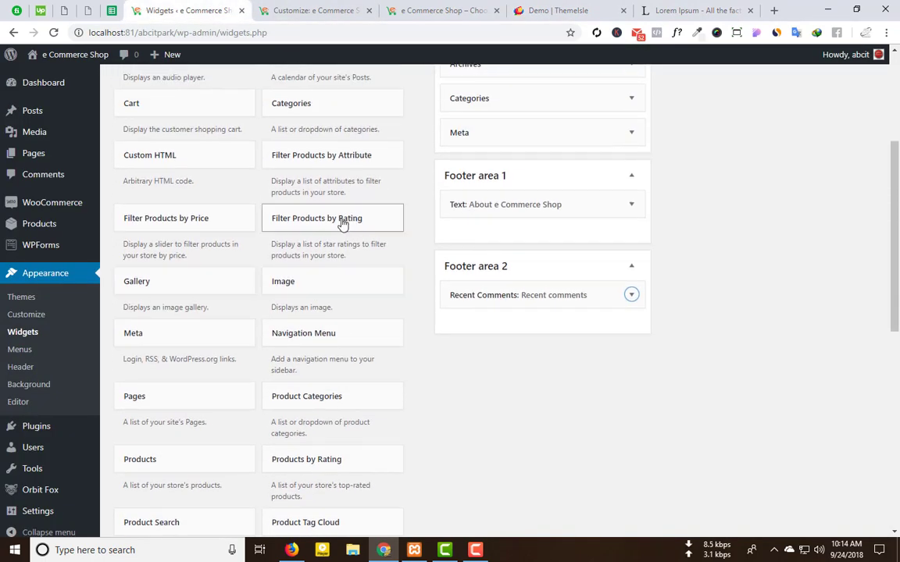
scroll(181, 233, up, 1)
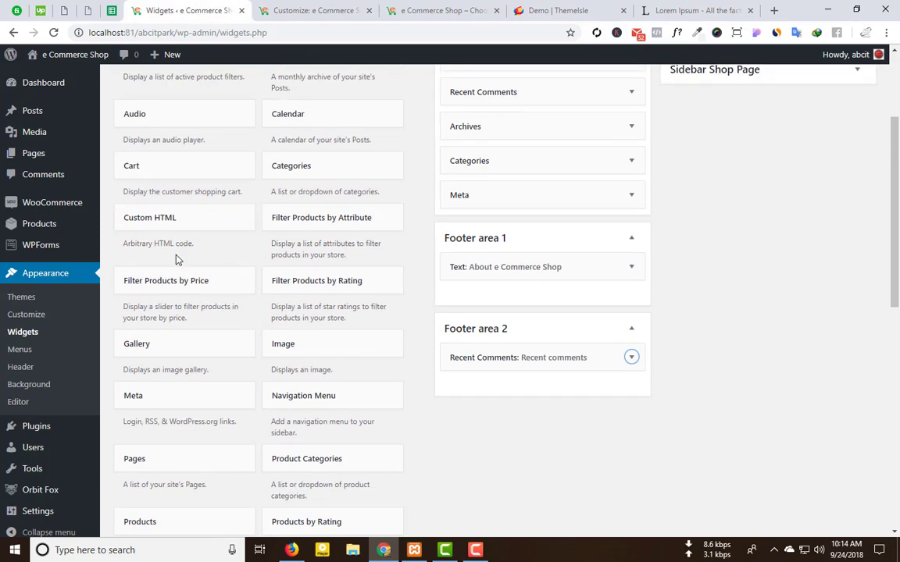
scroll(195, 276, up, 1)
scroll(194, 276, up, 2)
scroll(415, 225, down, 3)
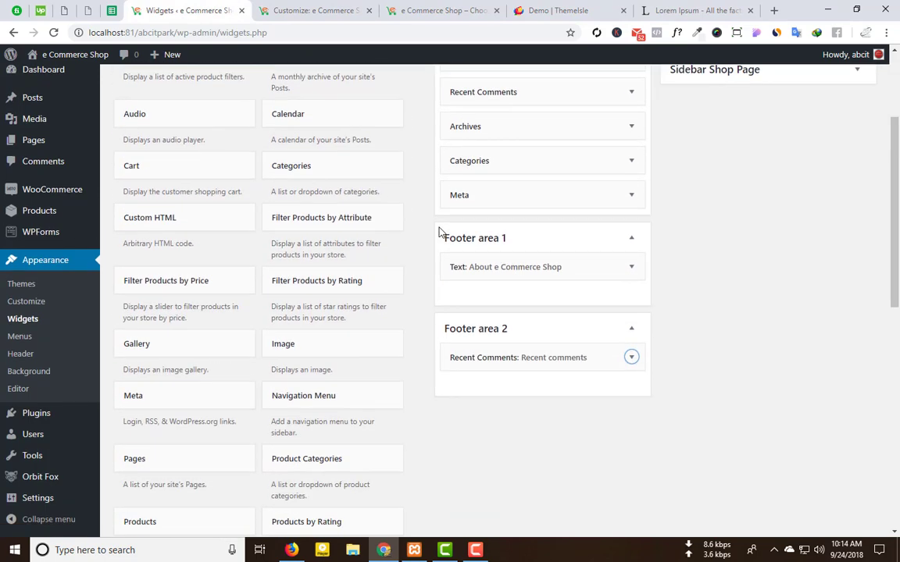
key(ctrl+f)
text(t)
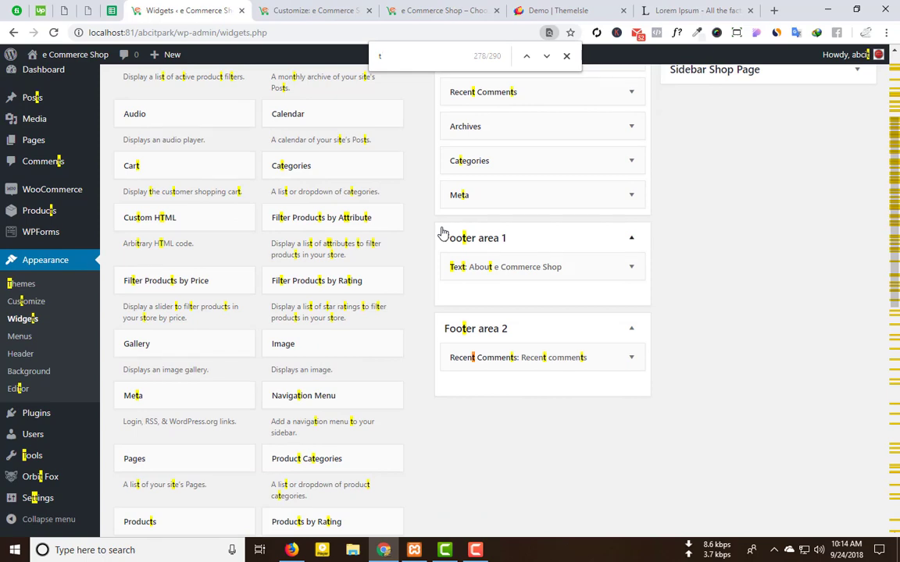
text(op)
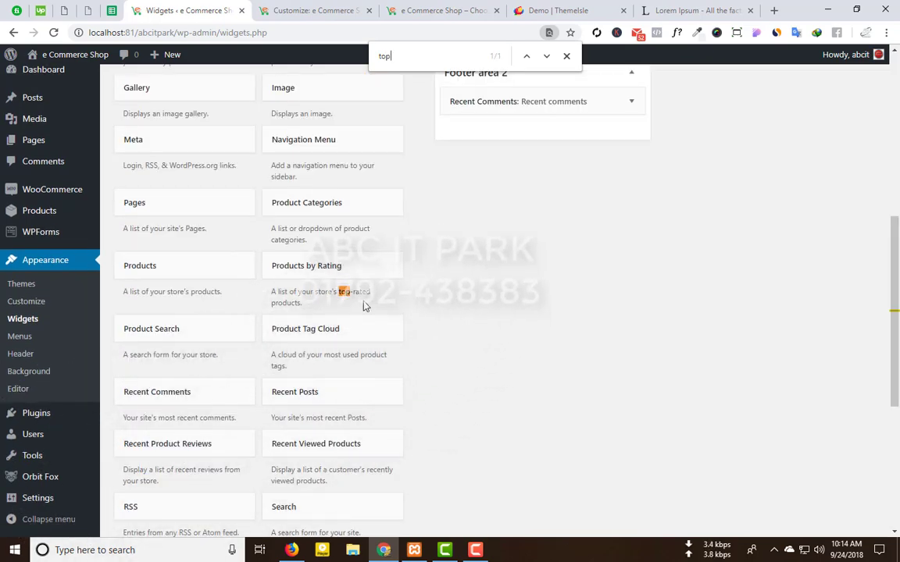
click(319, 276)
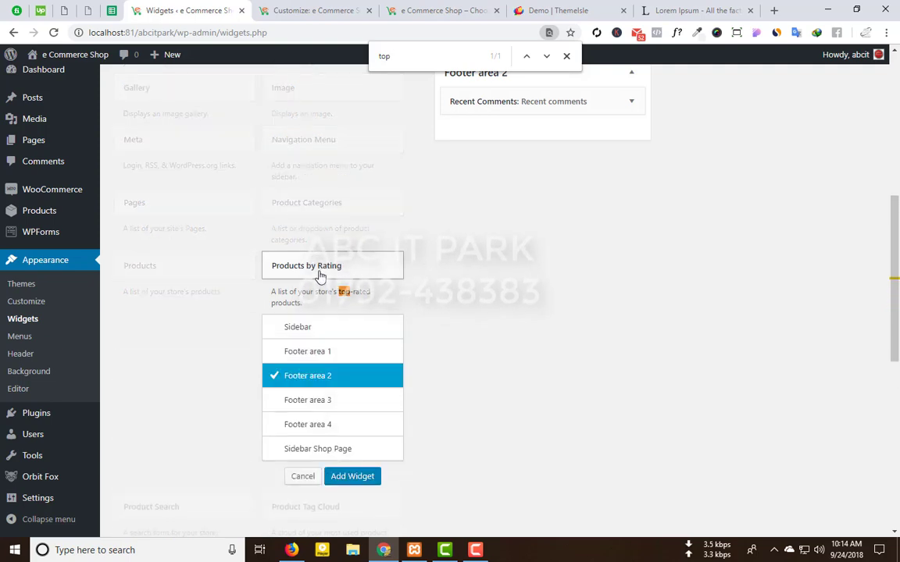
click(325, 408)
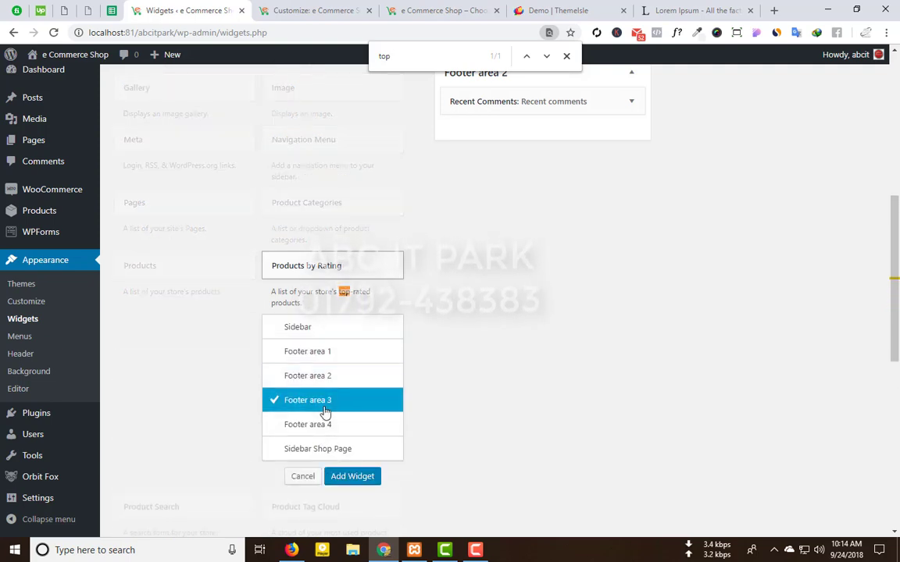
click(353, 475)
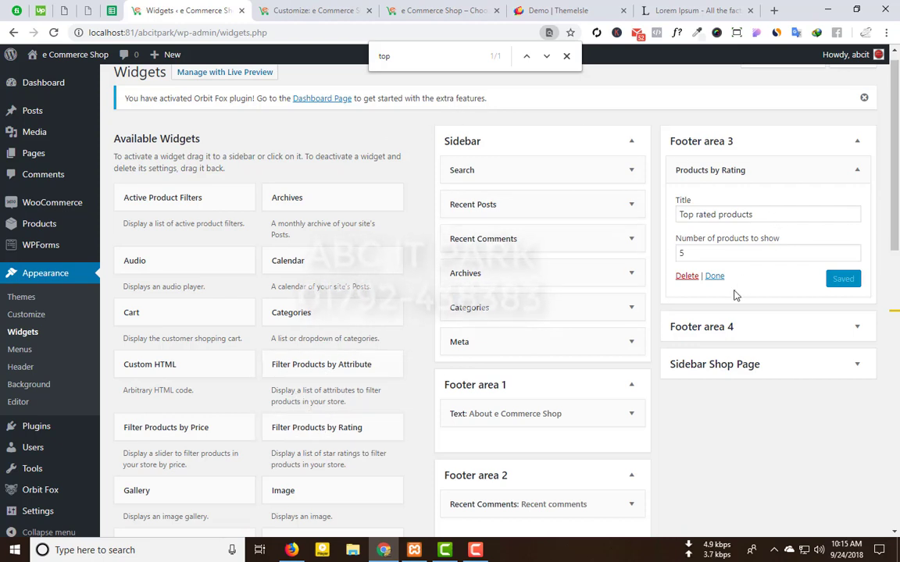
click(713, 276)
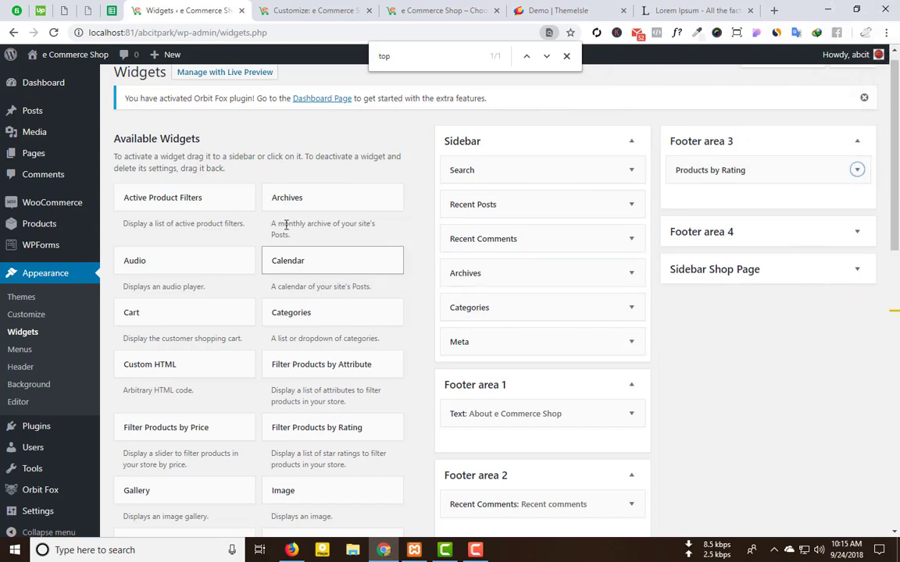
click(574, 9)
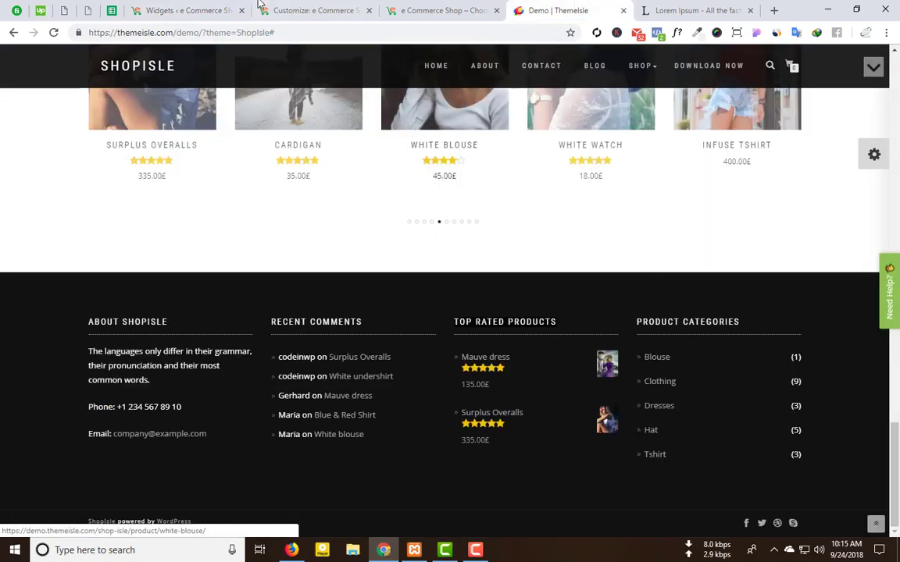
Step: Add a Product Categories widget to Footer area 4
click(312, 10)
click(435, 8)
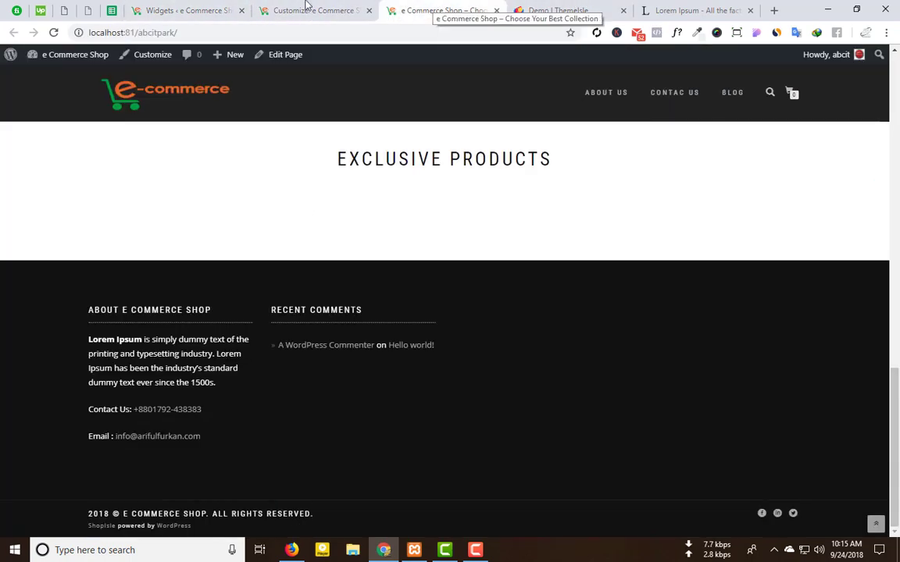
click(188, 11)
scroll(354, 406, down, 3)
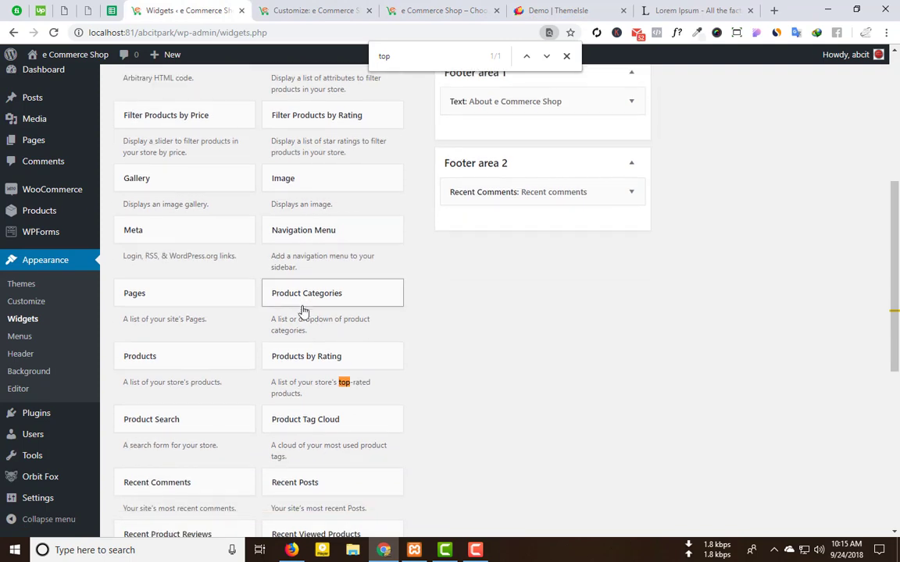
click(303, 306)
click(334, 456)
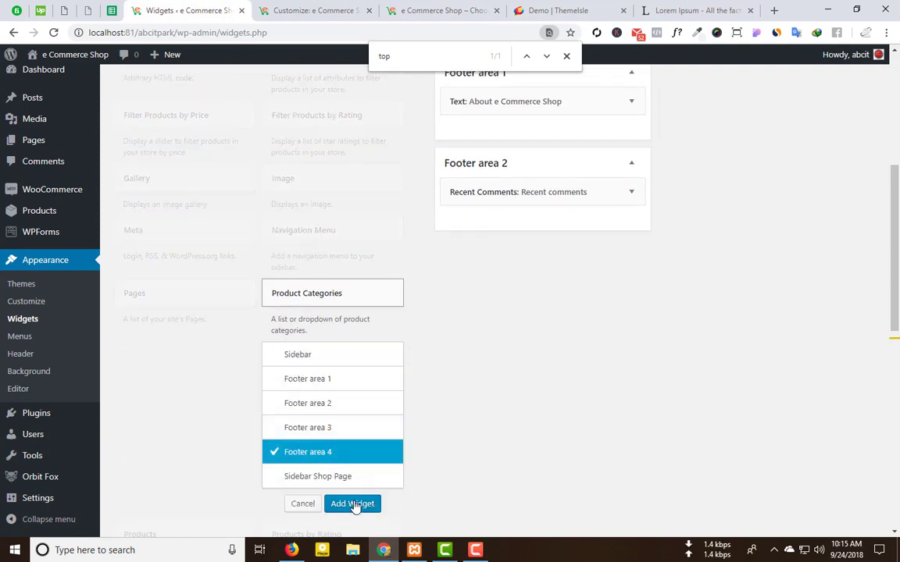
click(352, 504)
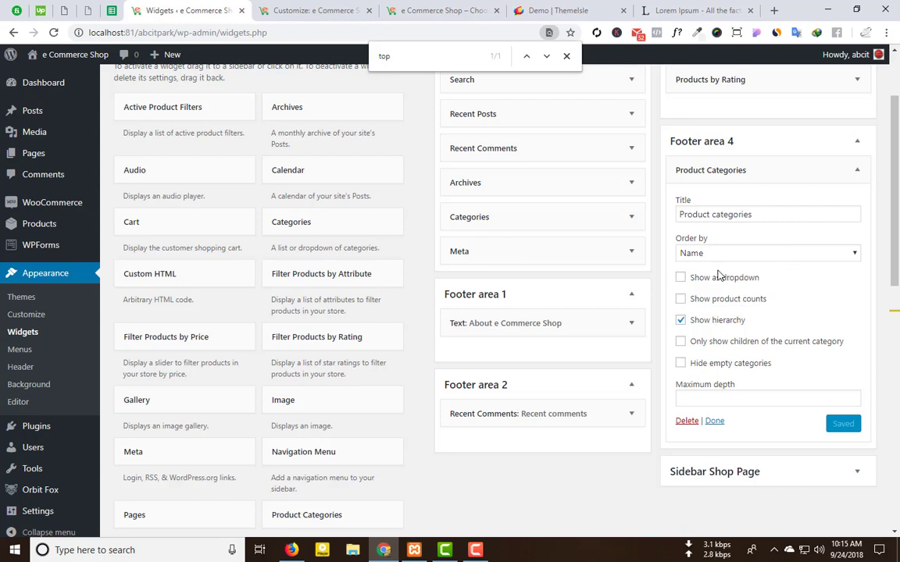
click(718, 422)
Step: Reload the live shop to verify the Product Categories footer column, then revisit the Products by Rating widget
click(433, 10)
click(53, 32)
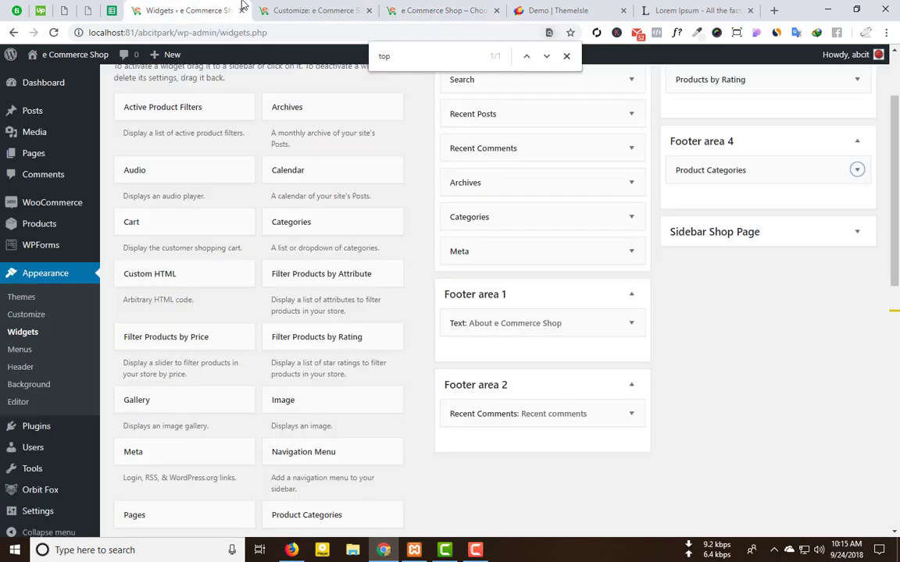
click(183, 10)
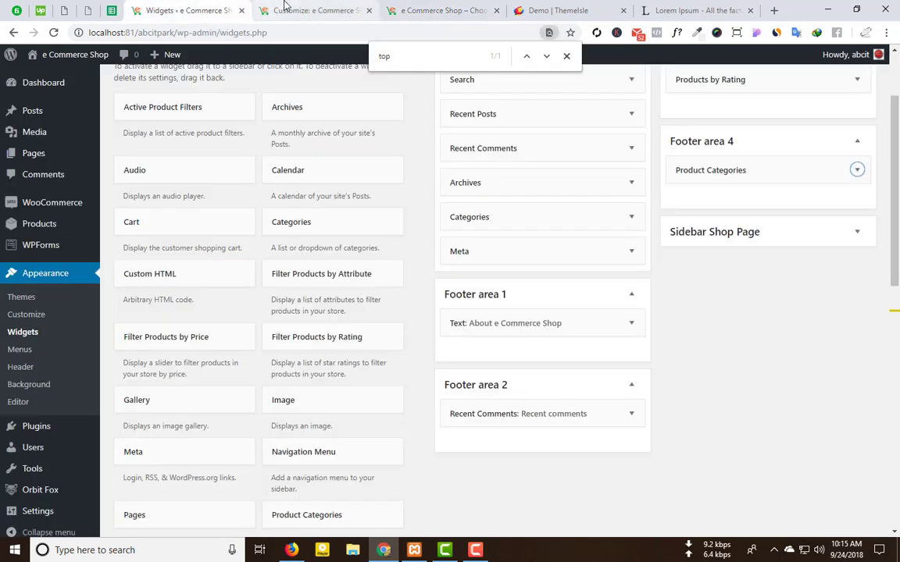
scroll(812, 110, up, 2)
click(855, 184)
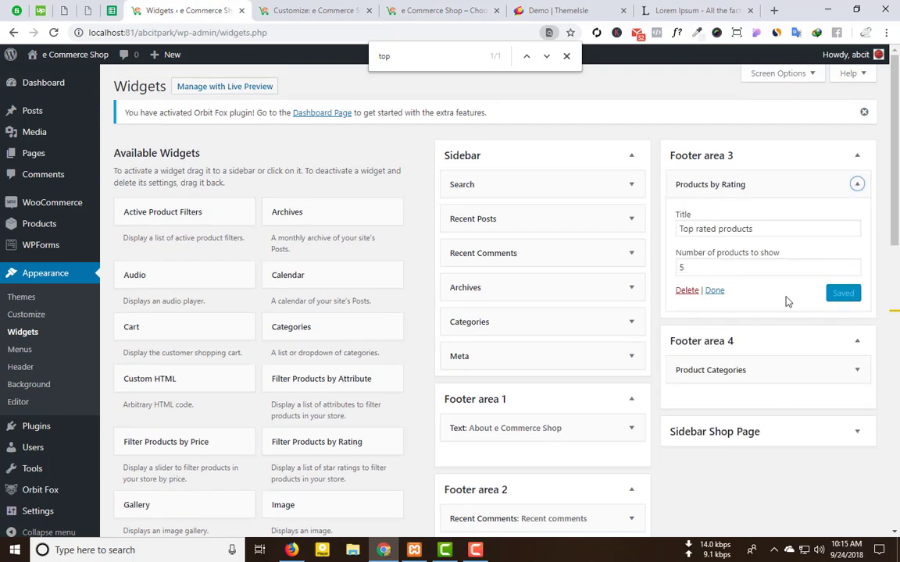
click(715, 290)
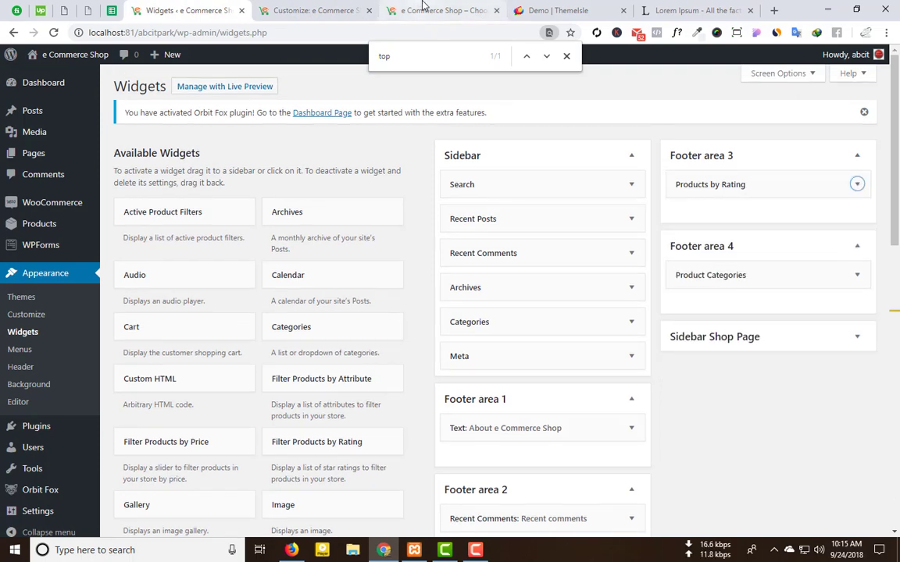
click(428, 10)
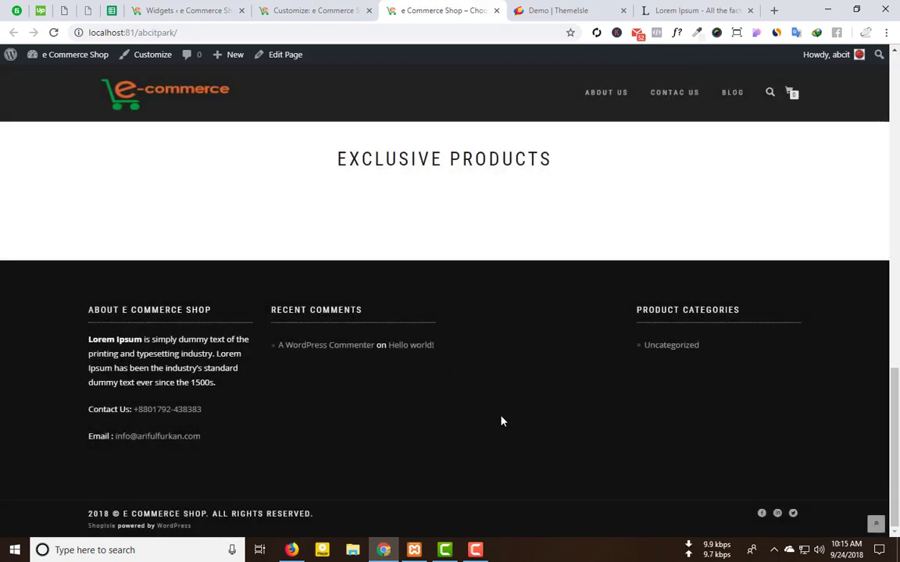
click(141, 10)
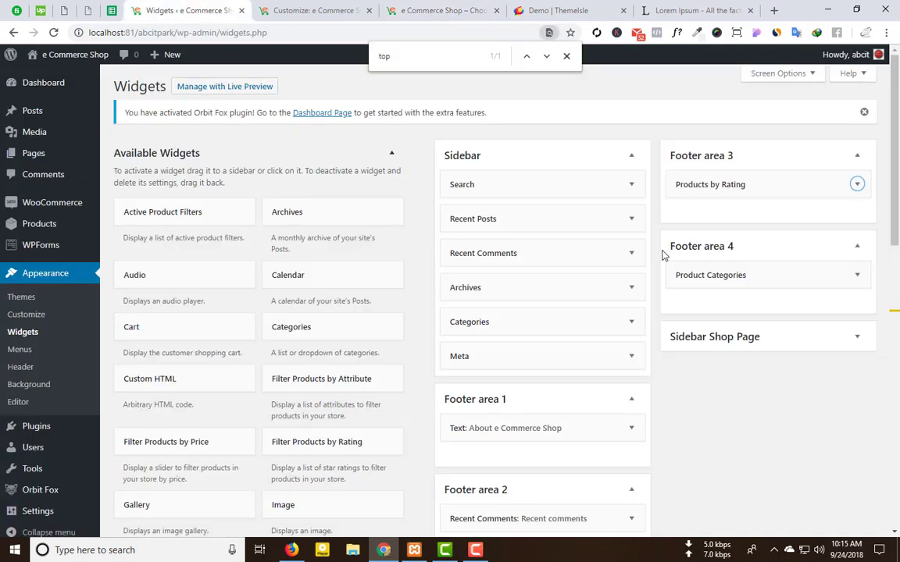
Step: Review the 'Top rated products' title in the Products by Rating widget and close it
click(777, 184)
click(747, 227)
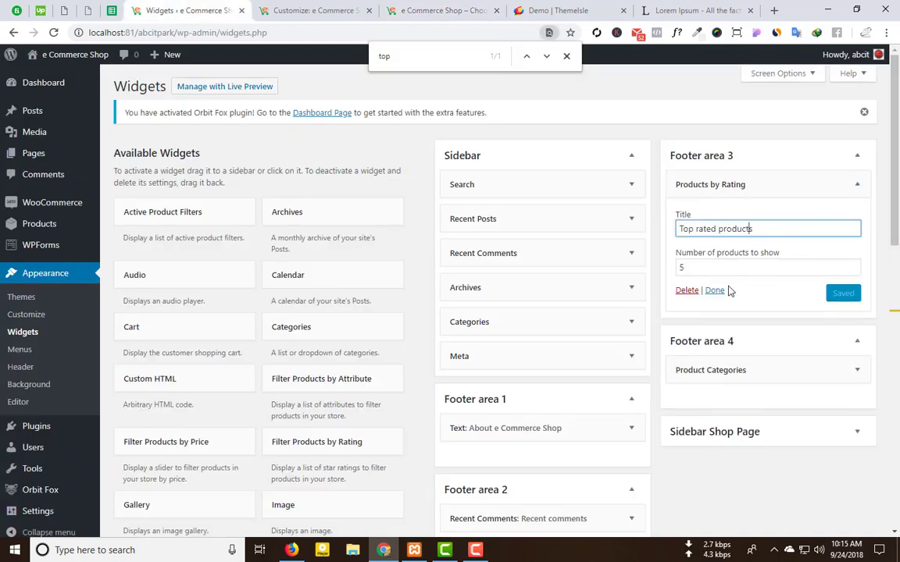
click(714, 290)
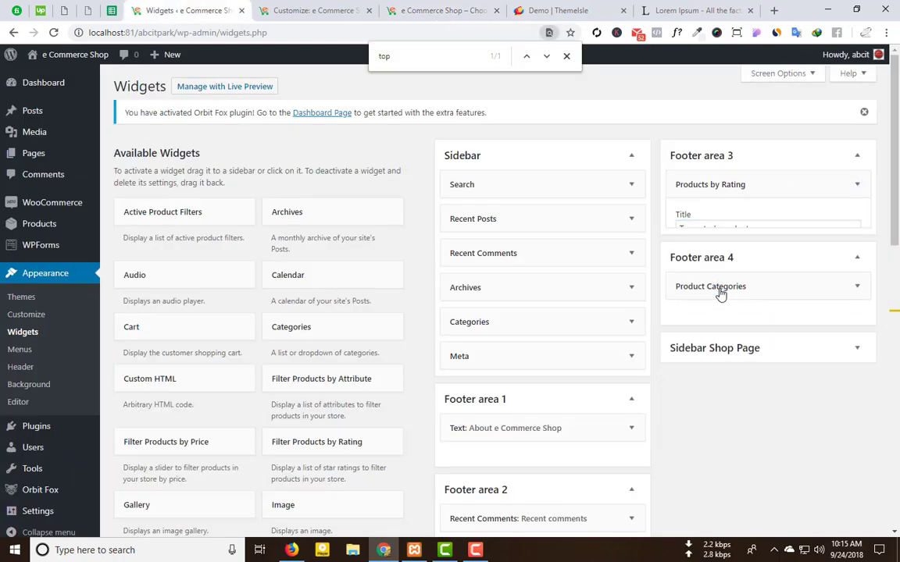
click(566, 56)
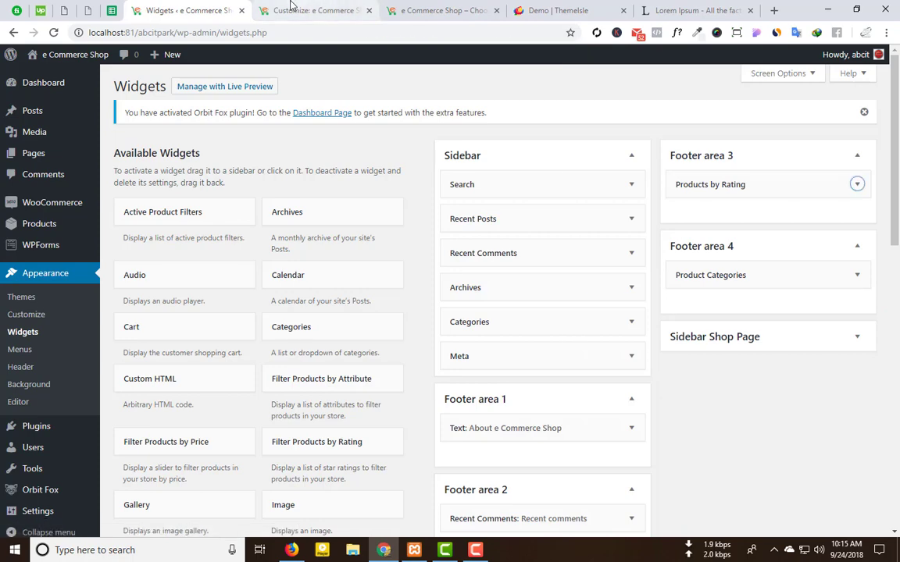
click(297, 10)
Step: Go back to the Customizer's main section list and look over Homepage Settings
click(5, 94)
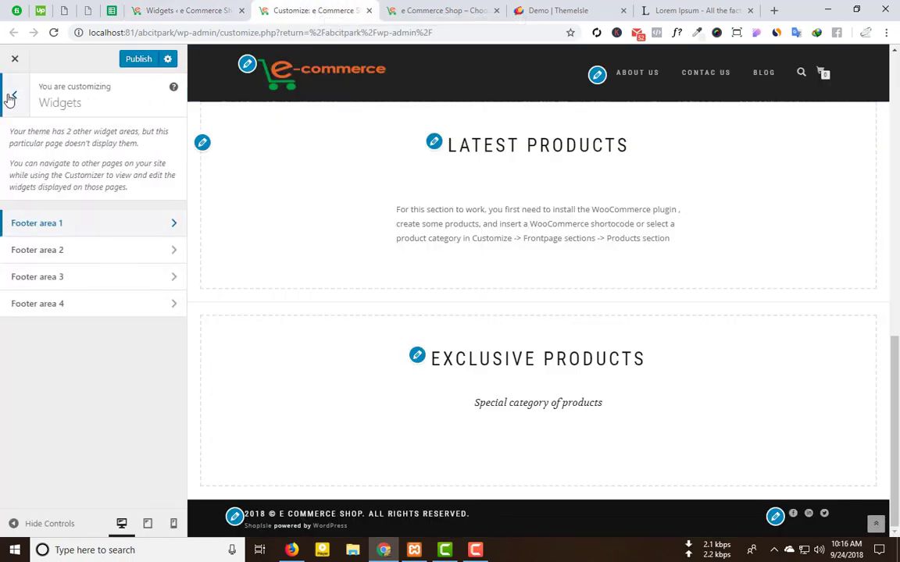
click(7, 94)
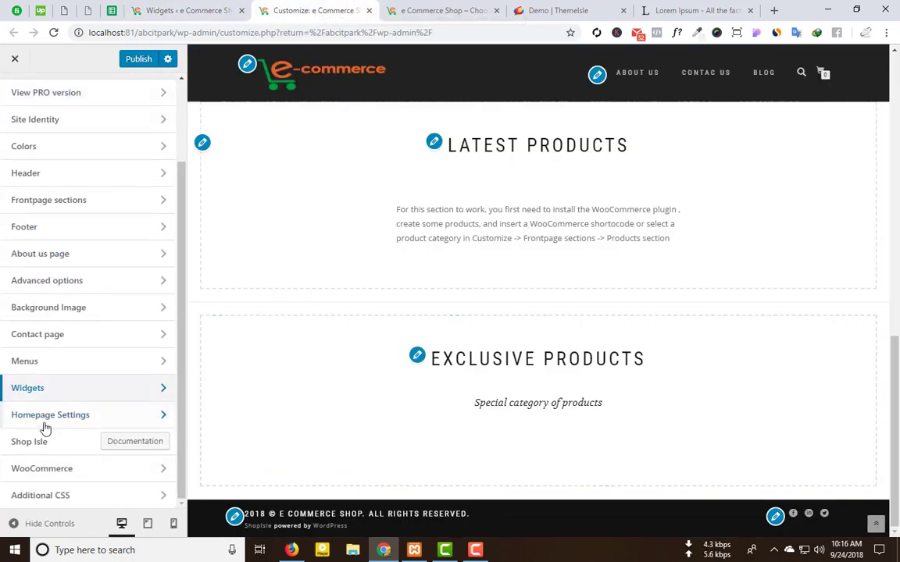
click(102, 420)
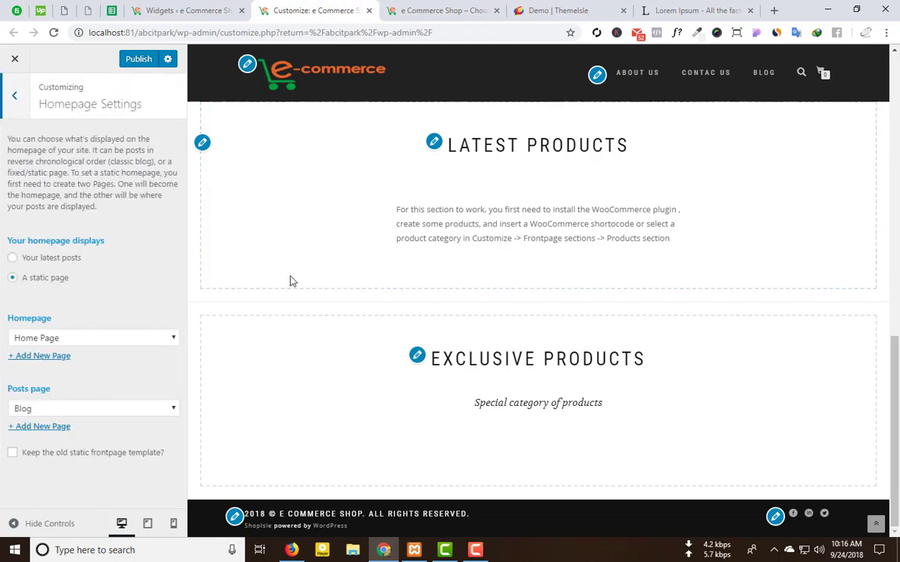
click(24, 103)
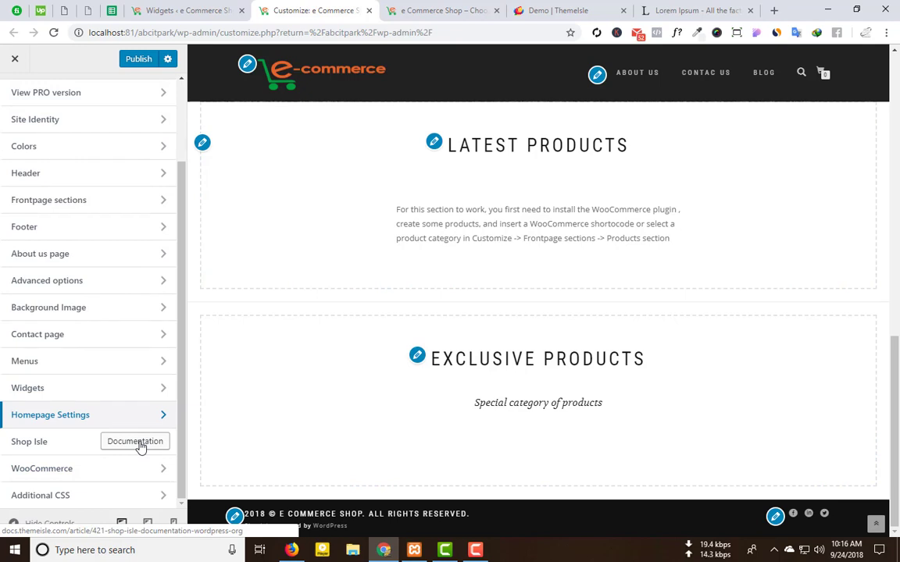
Step: Browse the WooCommerce Store Notice, Product Images, Catalog and Checkout panels without changing anything
click(92, 478)
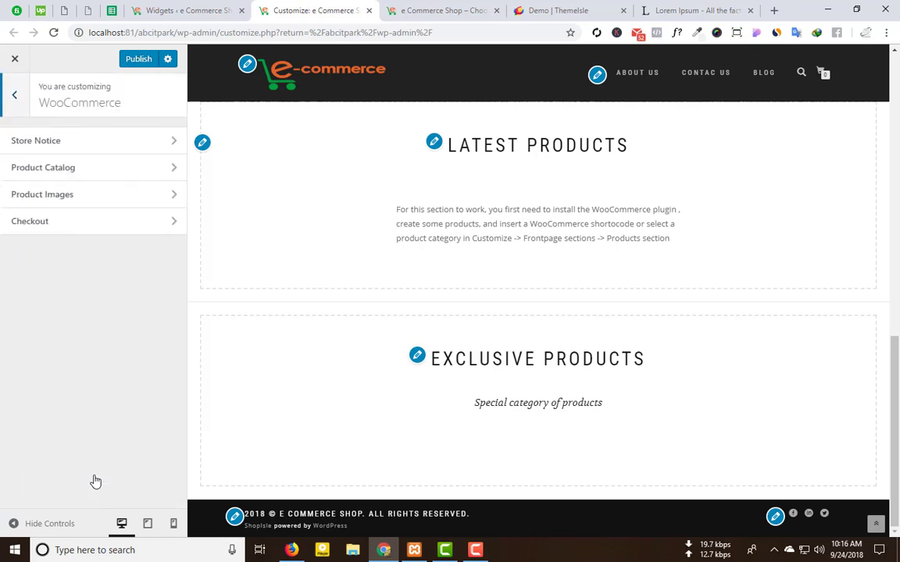
click(120, 143)
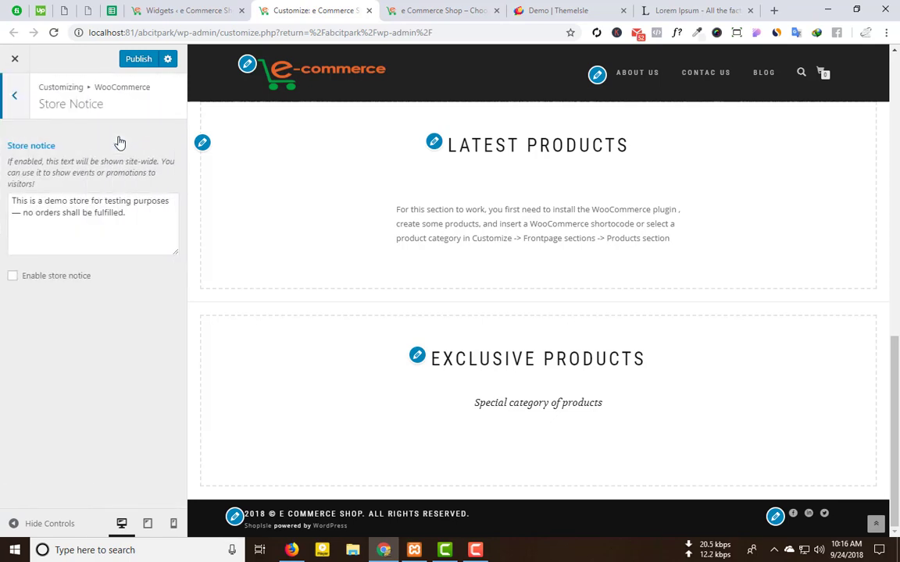
click(14, 100)
click(155, 193)
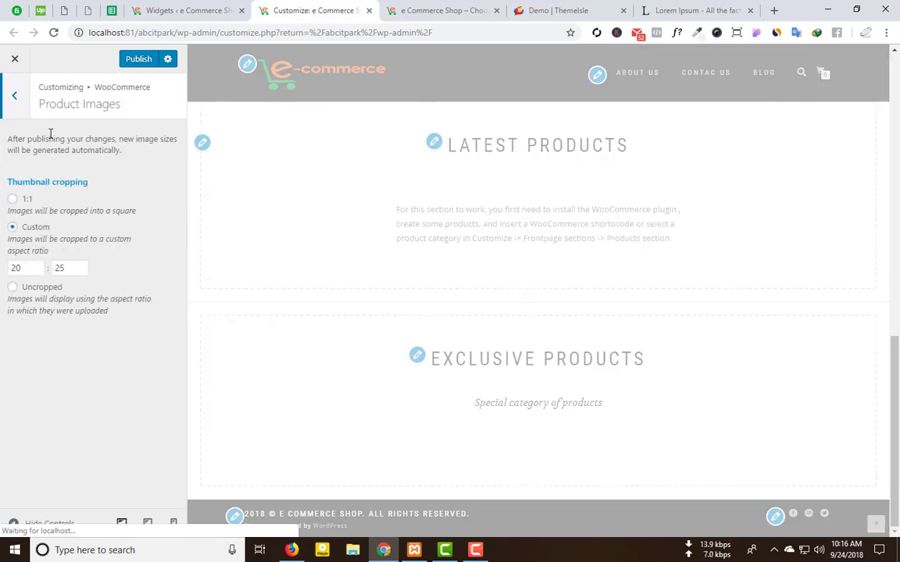
click(16, 100)
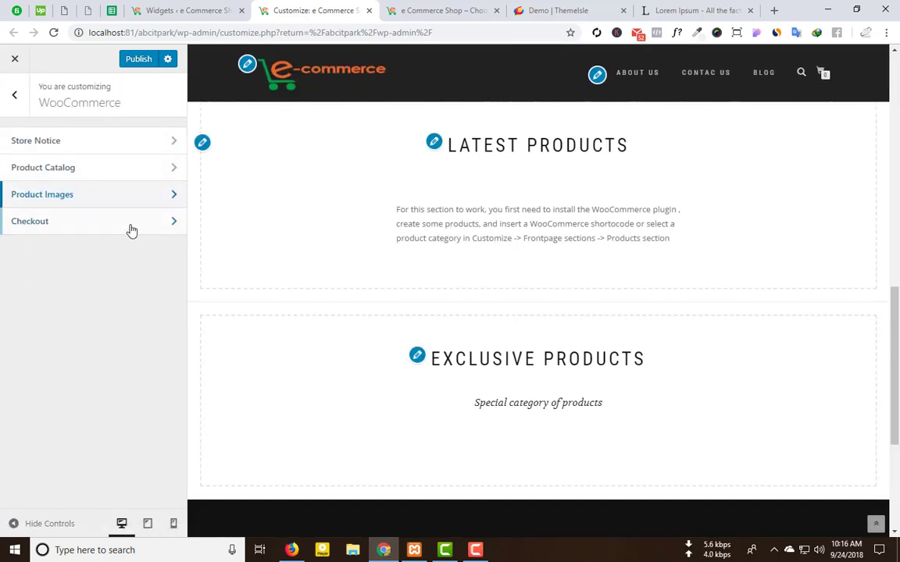
click(147, 172)
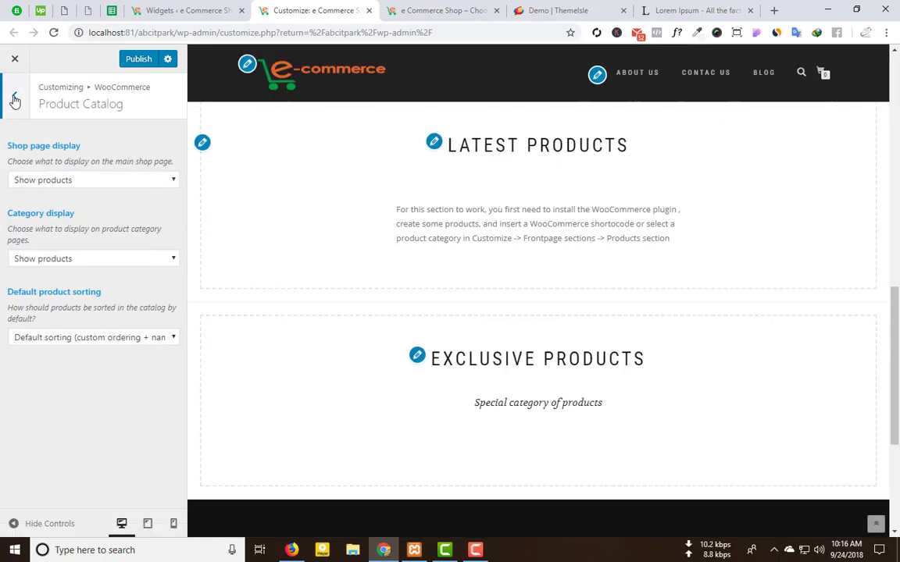
click(14, 100)
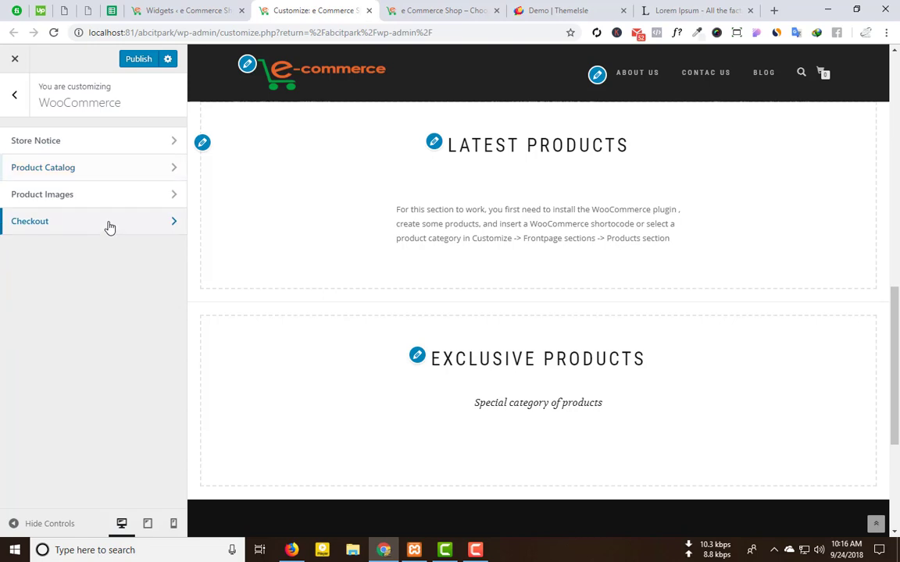
click(109, 224)
scroll(78, 234, down, 3)
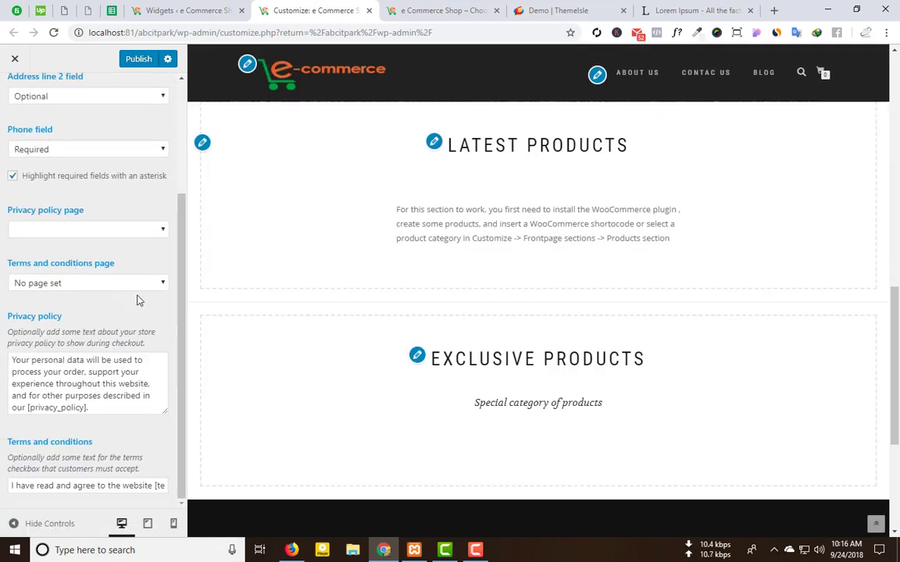
scroll(74, 265, up, 3)
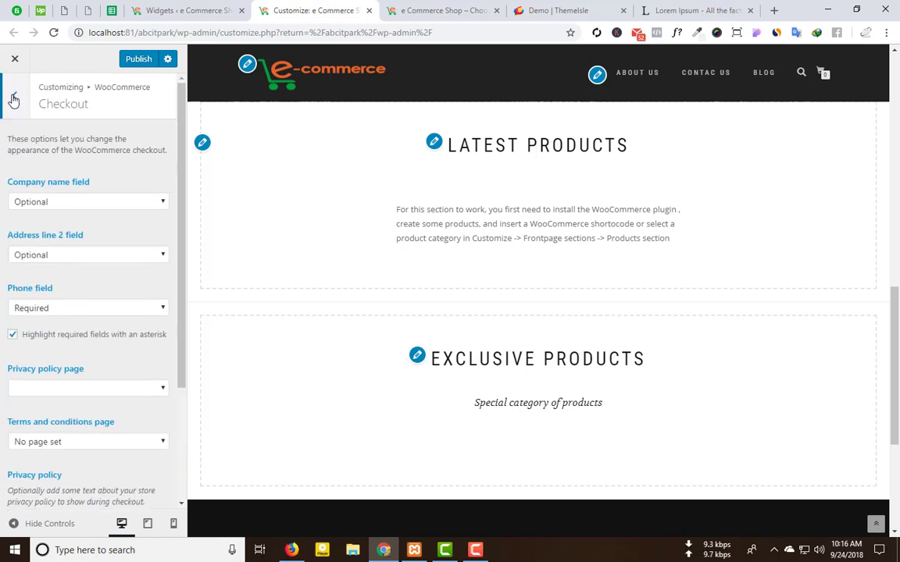
click(13, 100)
click(13, 99)
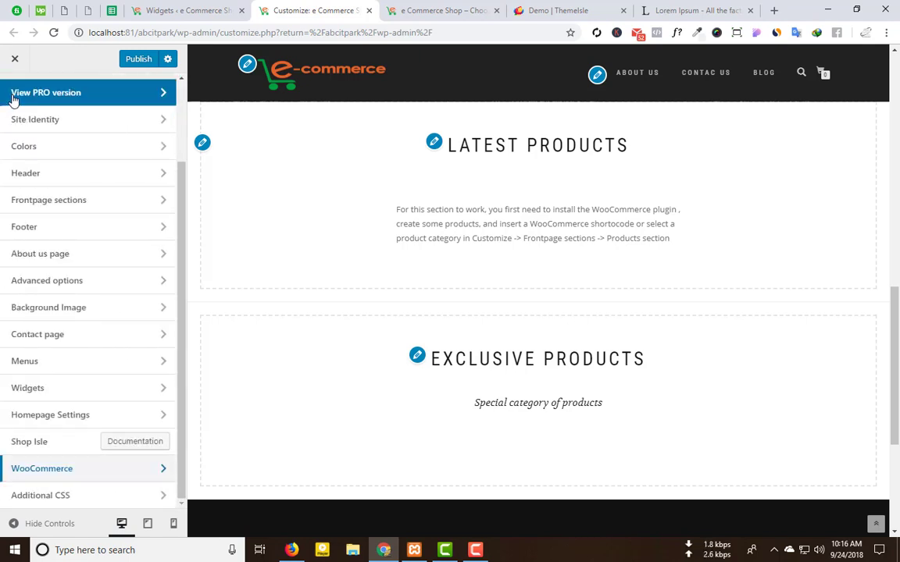